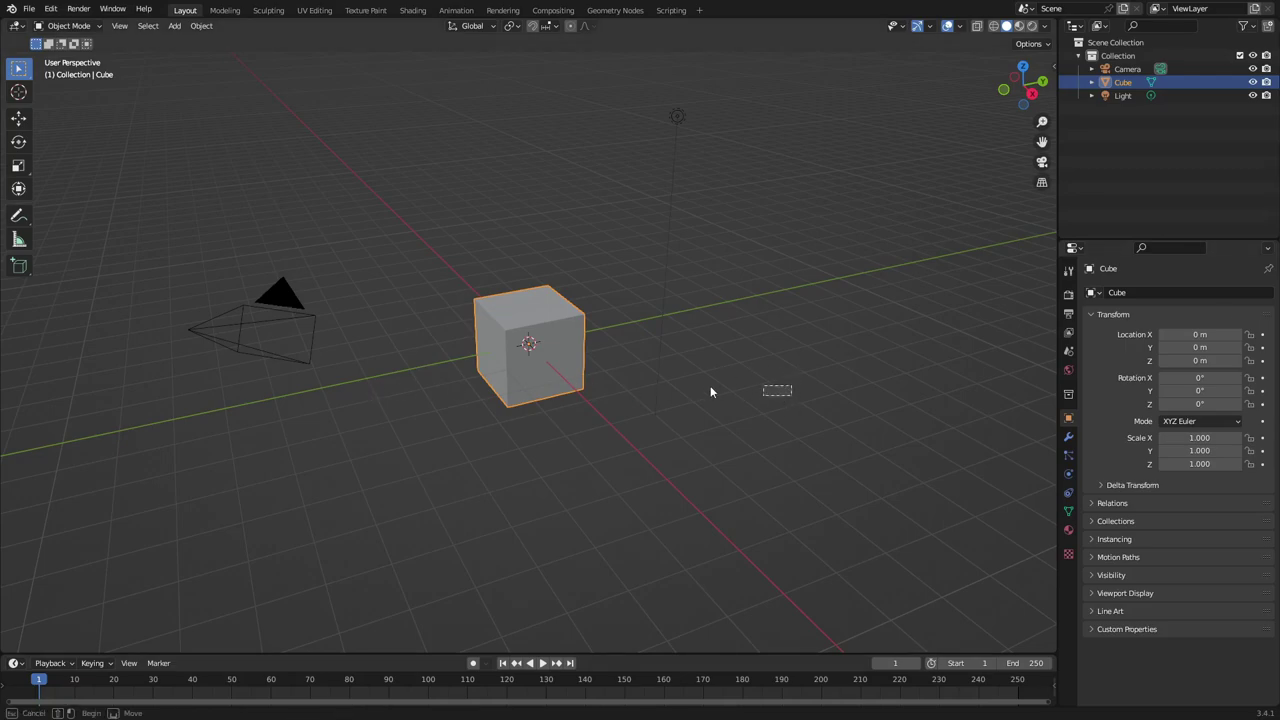
Delete the default cube, camera and light, and add a UV sphere at the origin
left_click_drag(750, 453, 280, 197)
key("Delete")
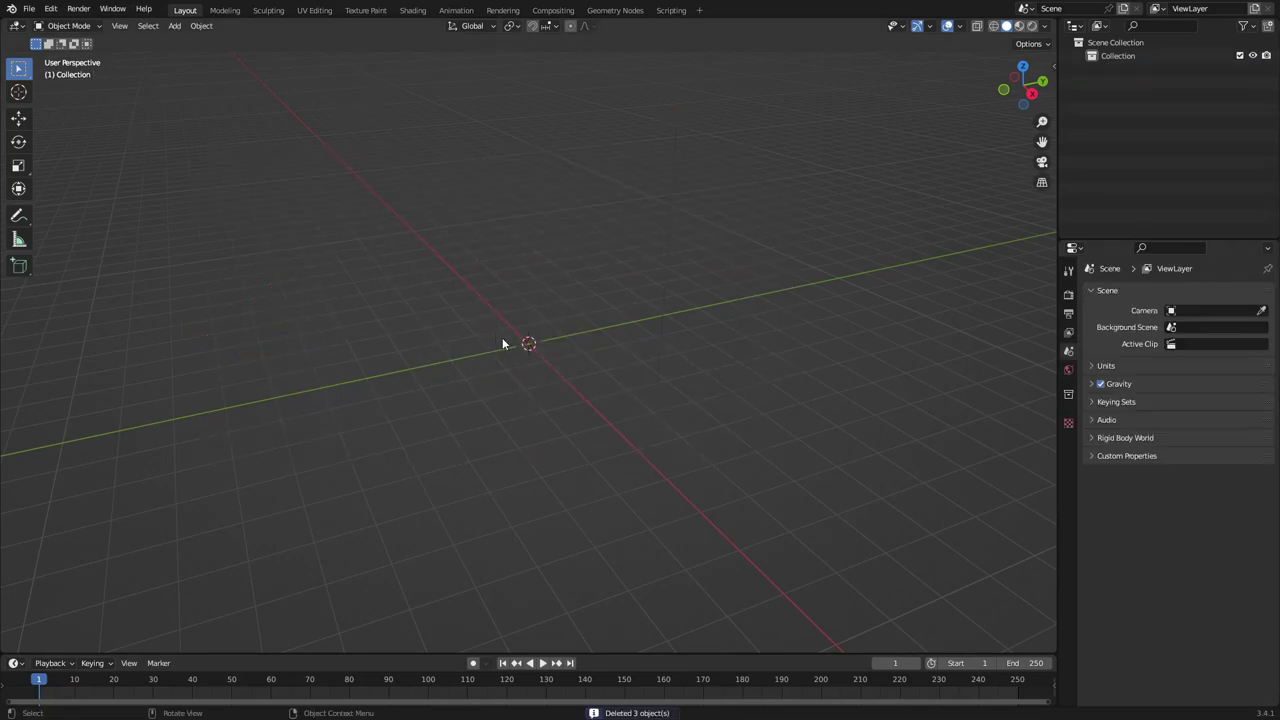
middle_click_drag(506, 293, 566, 269)
key("shift+a")
mouse_move(566, 271)
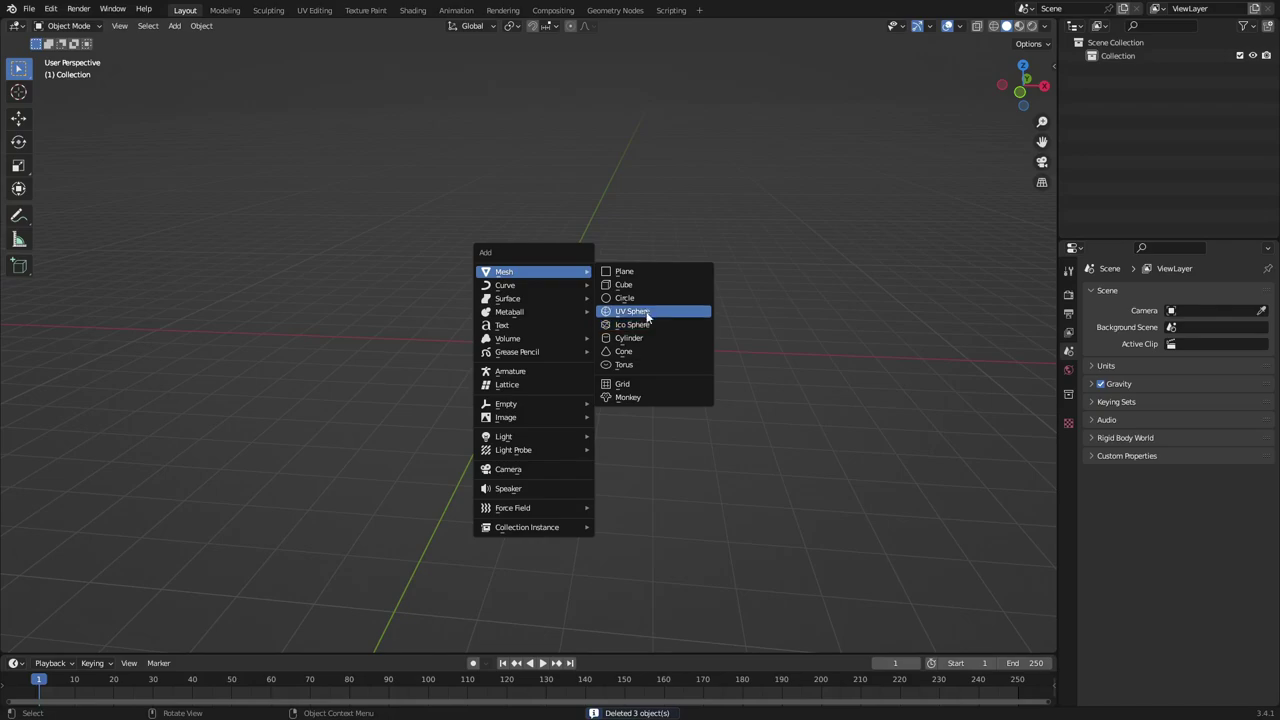
key("shift+a")
mouse_move(487, 239)
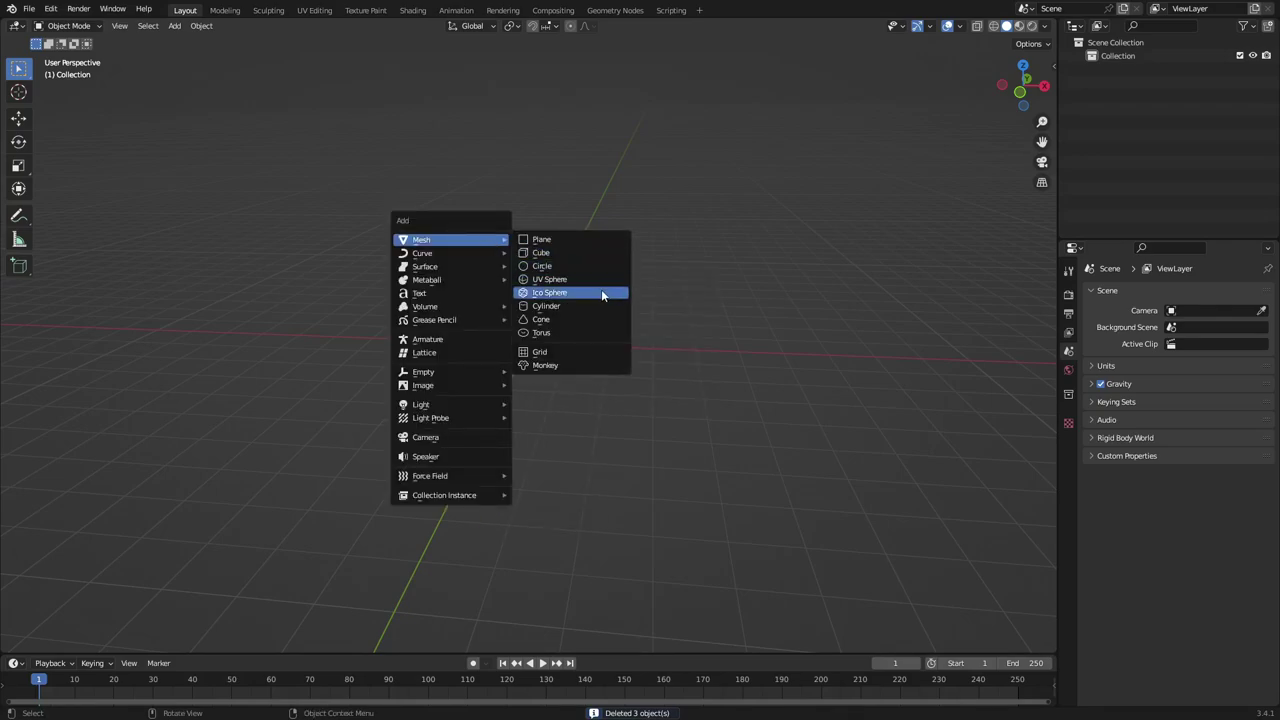
left_click(571, 279)
middle_click_drag(564, 312, 590, 279)
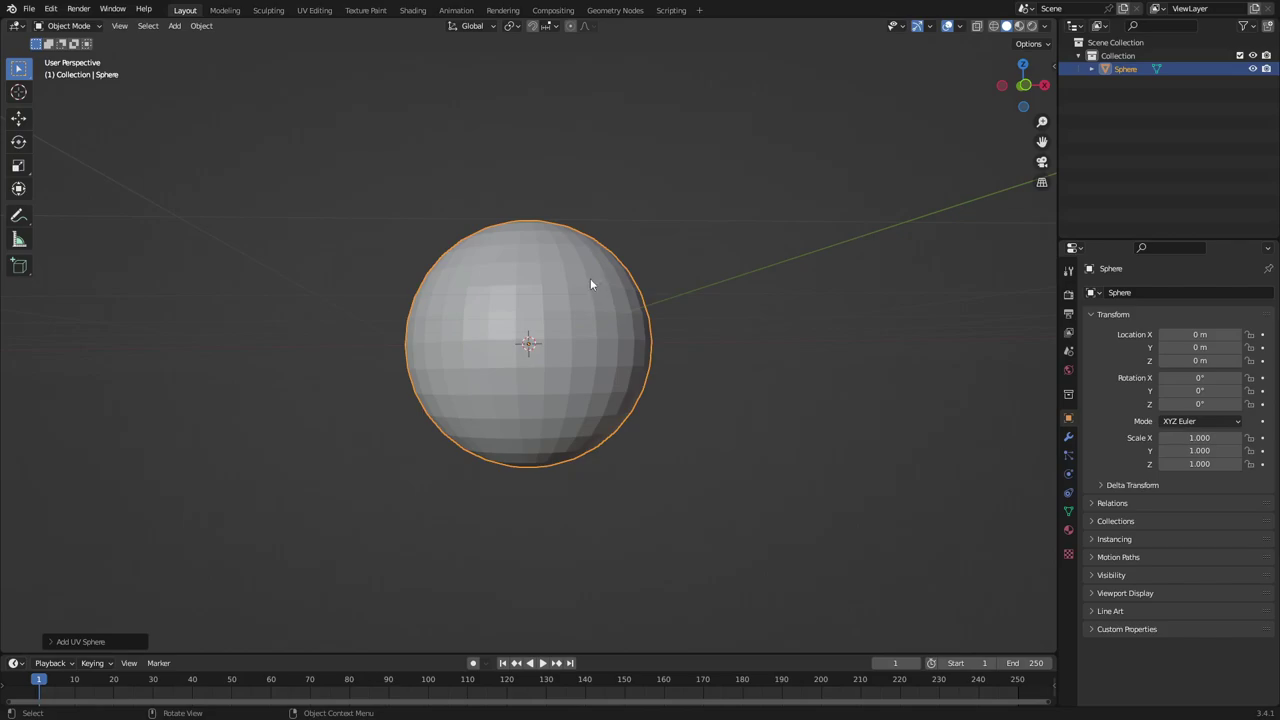
Put the sphere into Edit Mode and turn on X-ray so hidden vertices can be selected too
key("KP_1")
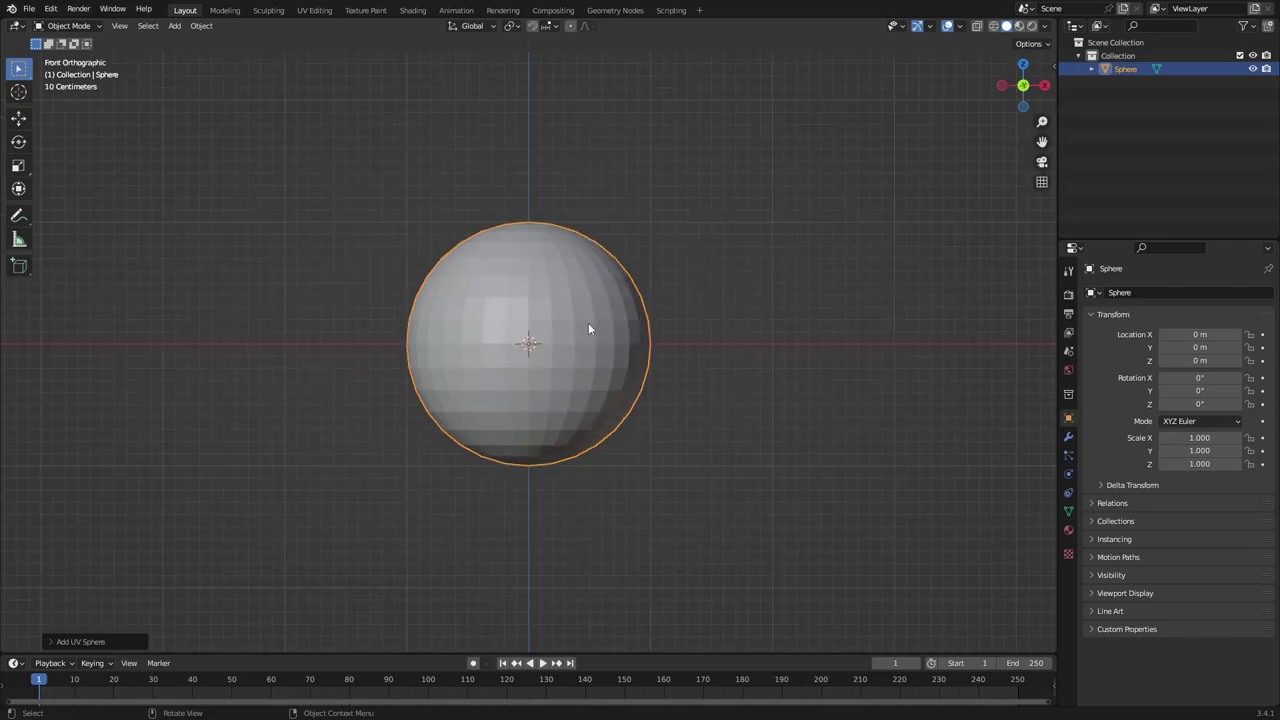
key("Tab")
scroll(585, 343, "up", 2)
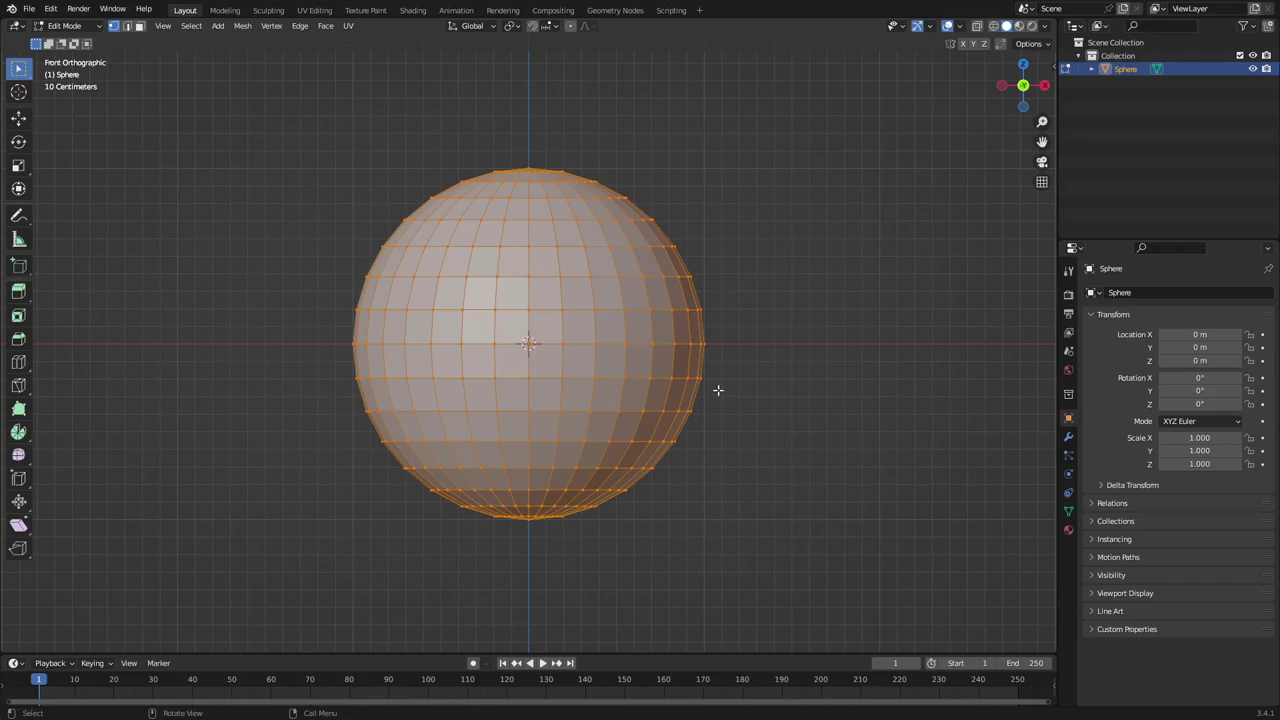
left_click(977, 27)
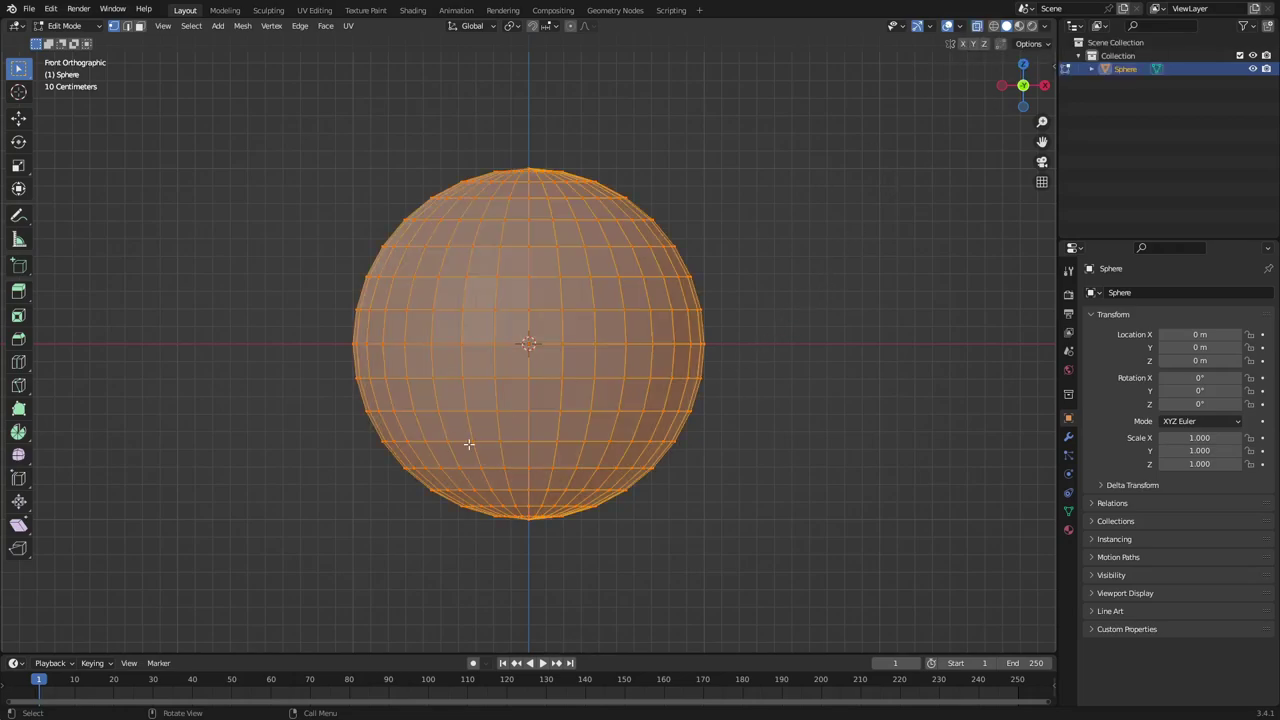
middle_click_drag(469, 444, 718, 391)
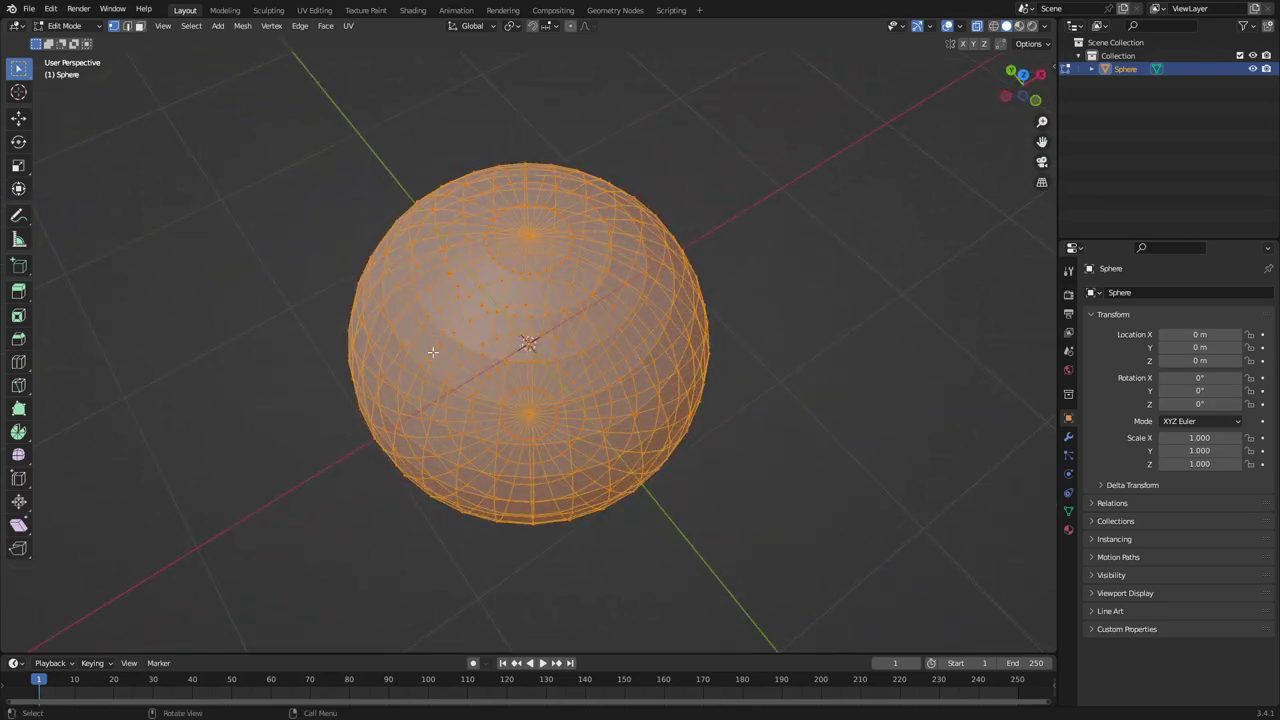
middle_click_drag(433, 352, 484, 304)
middle_click_drag(646, 386, 567, 316)
In front view, select the sphere's bottom vertex rings and scale them along Z past zero to invert the cap inward
key("KP_1")
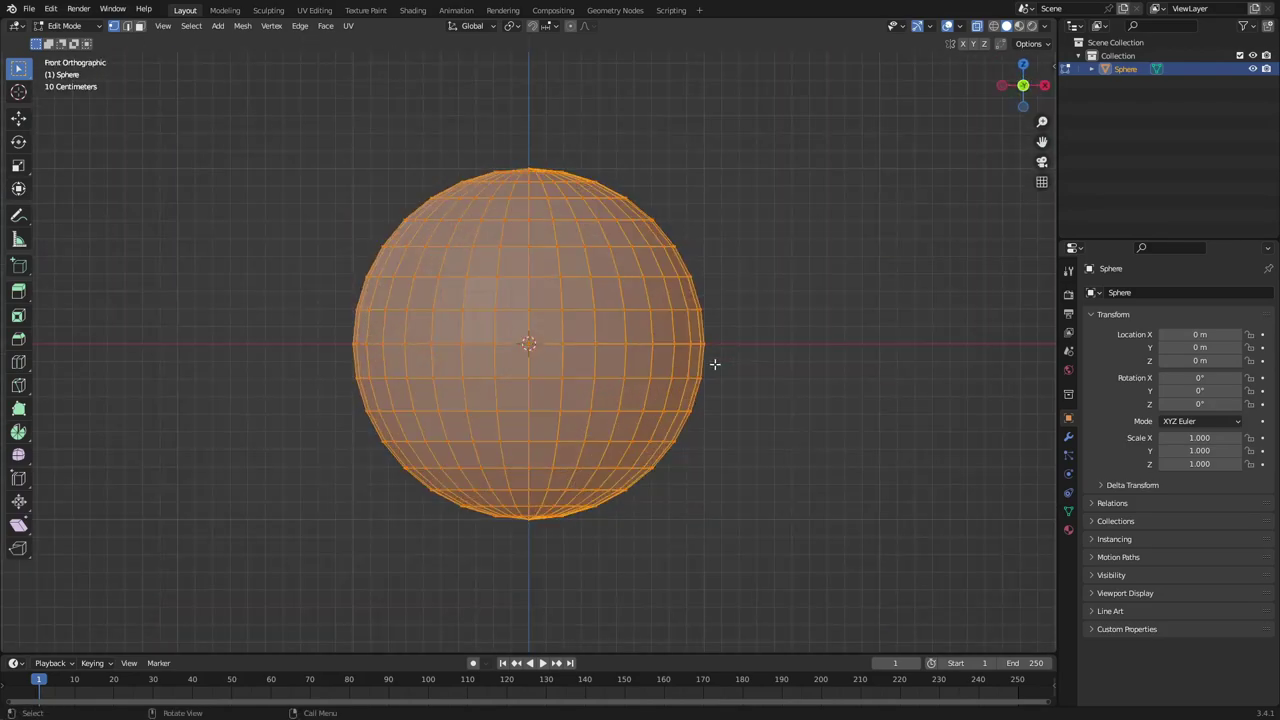
left_click(678, 480)
left_click_drag(791, 587, 360, 454)
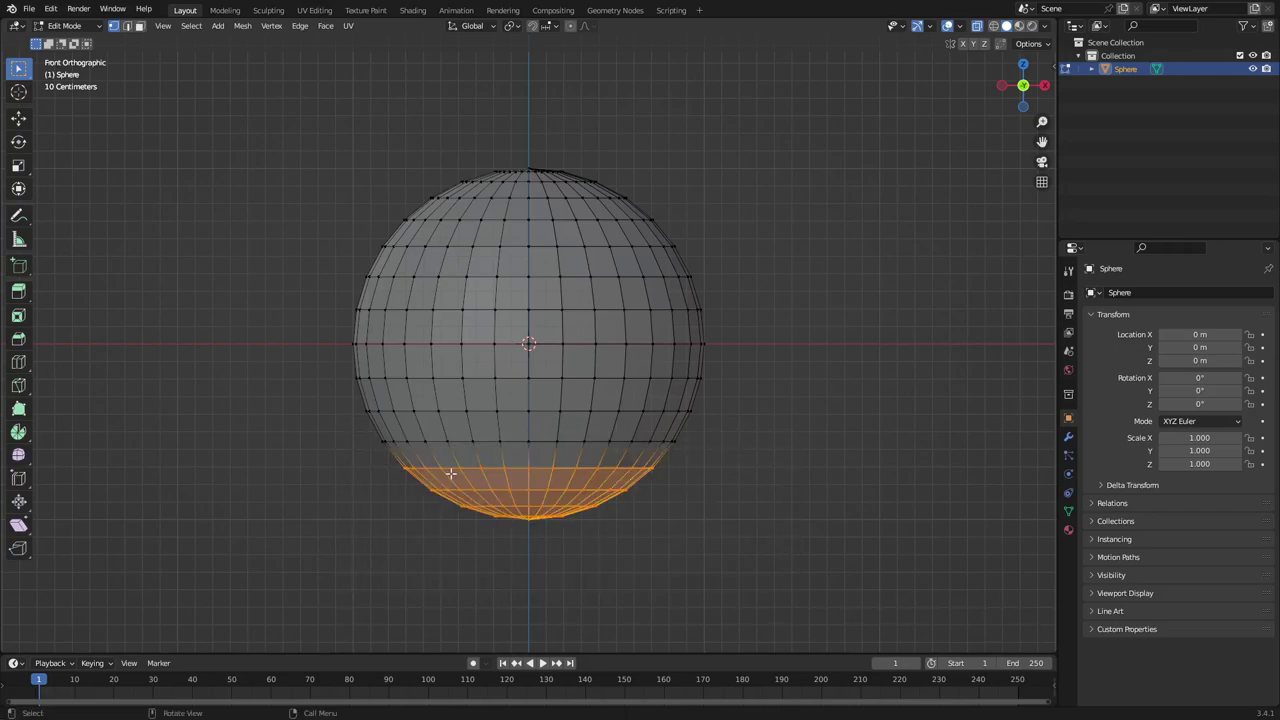
left_click_drag(740, 544, 340, 451)
key("s")
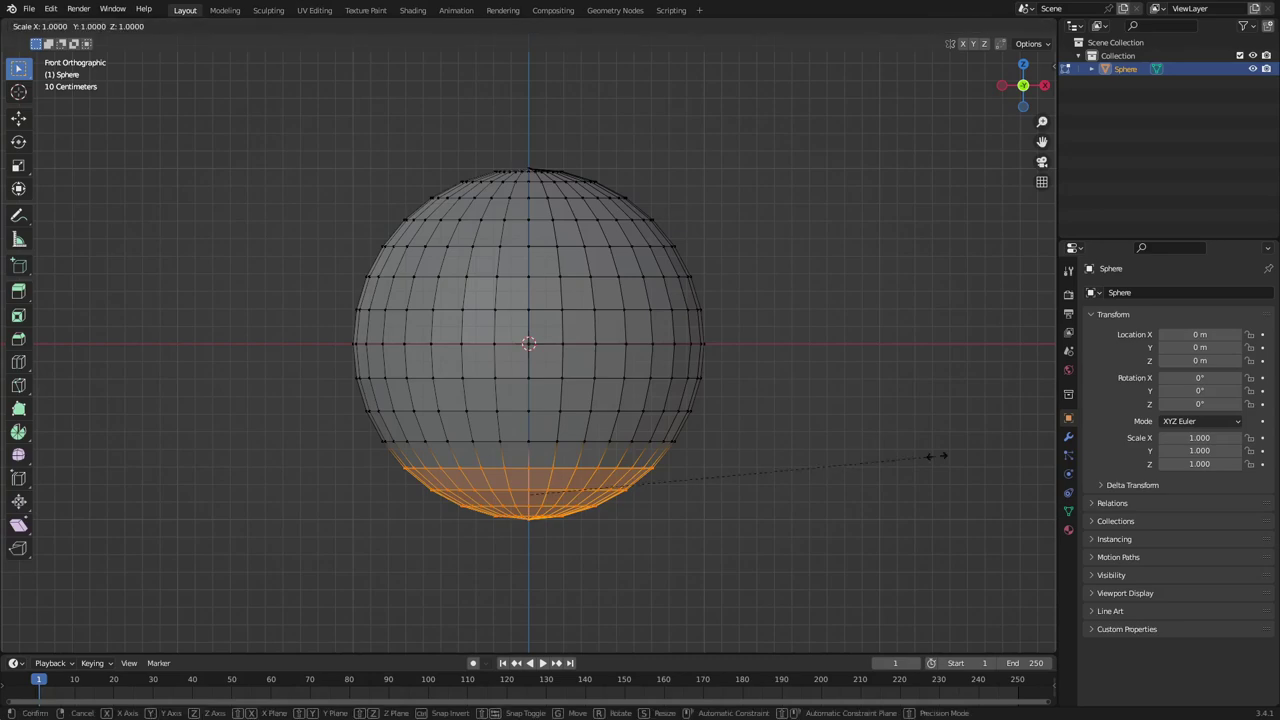
key("z")
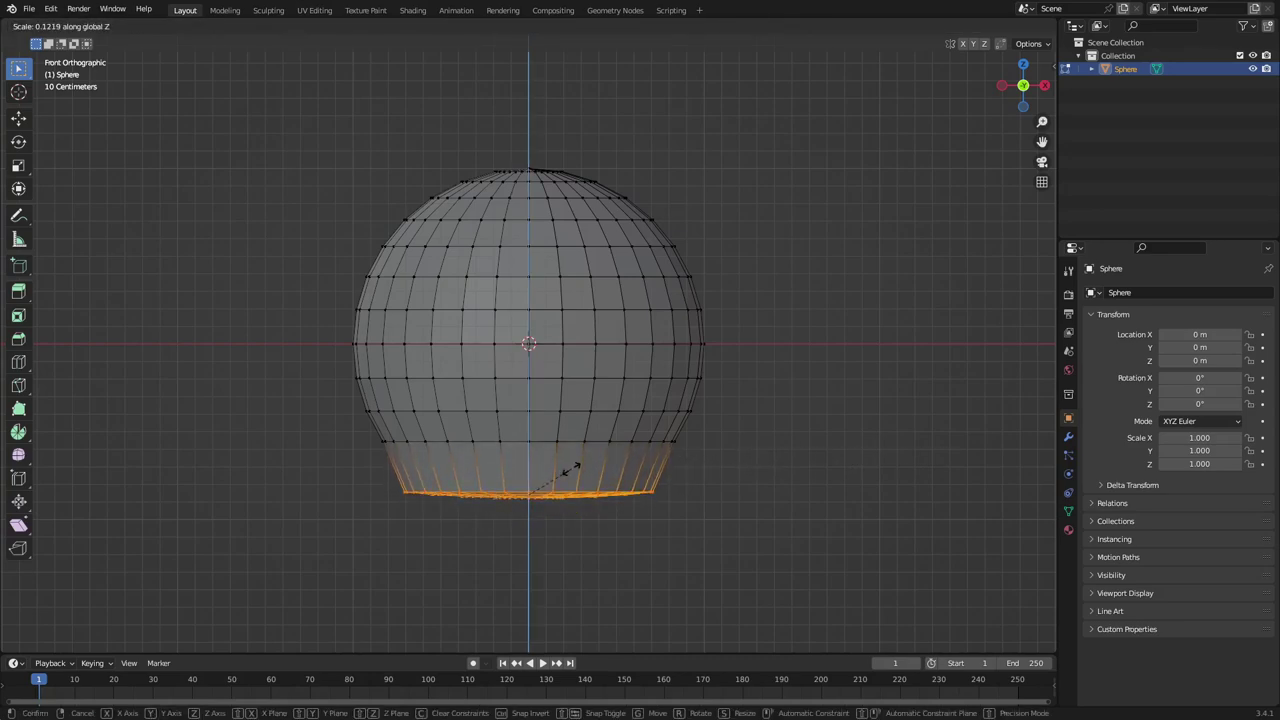
left_click(317, 418)
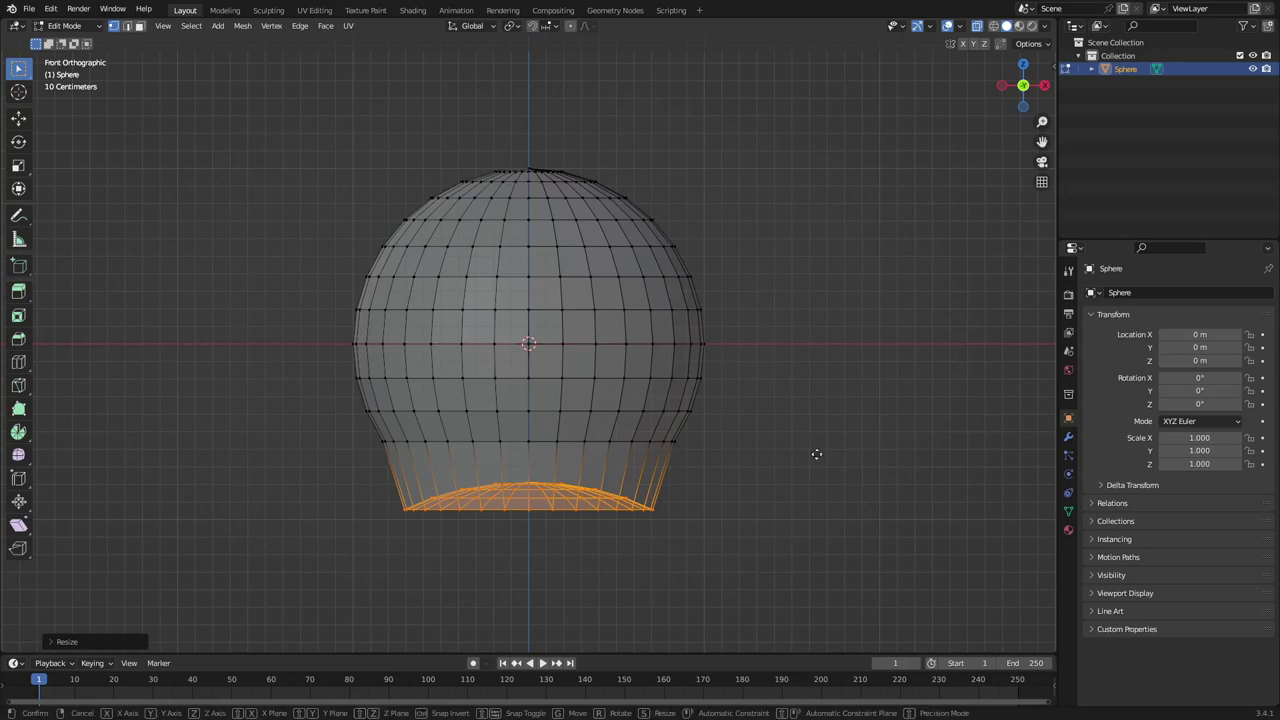
Move the inverted bottom cap up about 0.3 m along Z and turn off X-ray
key("g")
key("z")
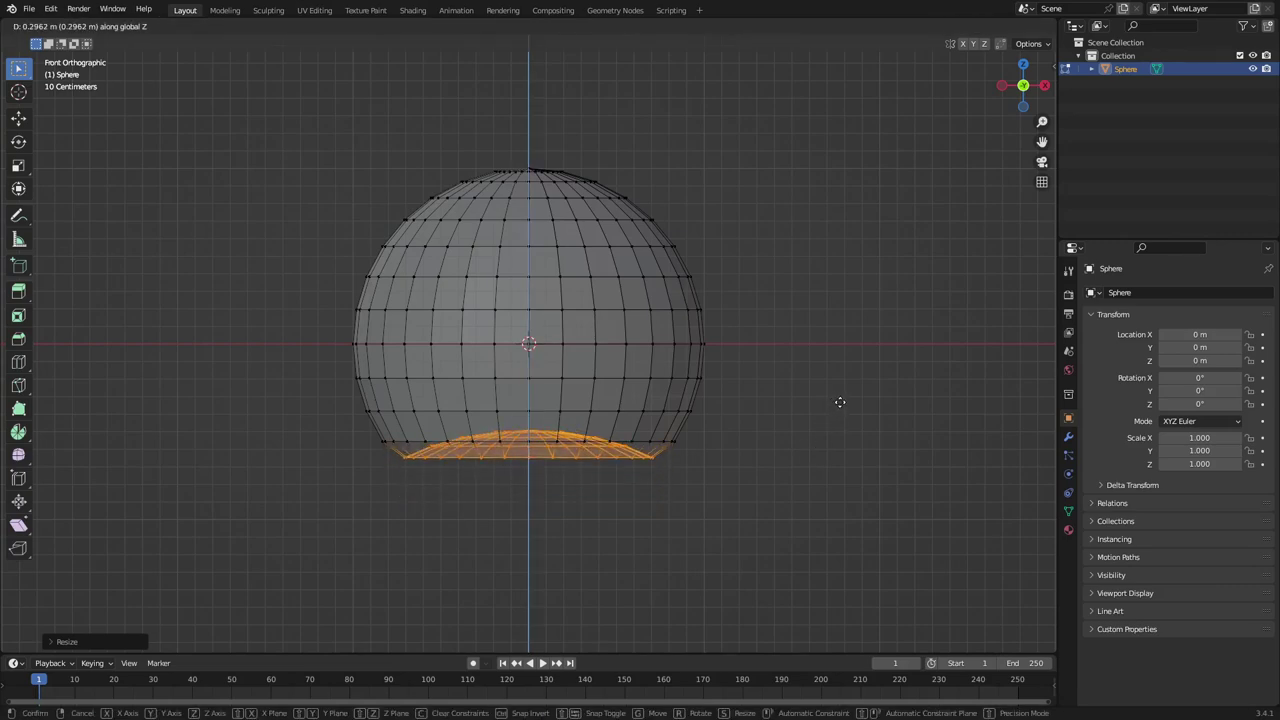
left_click(837, 399)
left_click(528, 412)
middle_click_drag(528, 412, 552, 392)
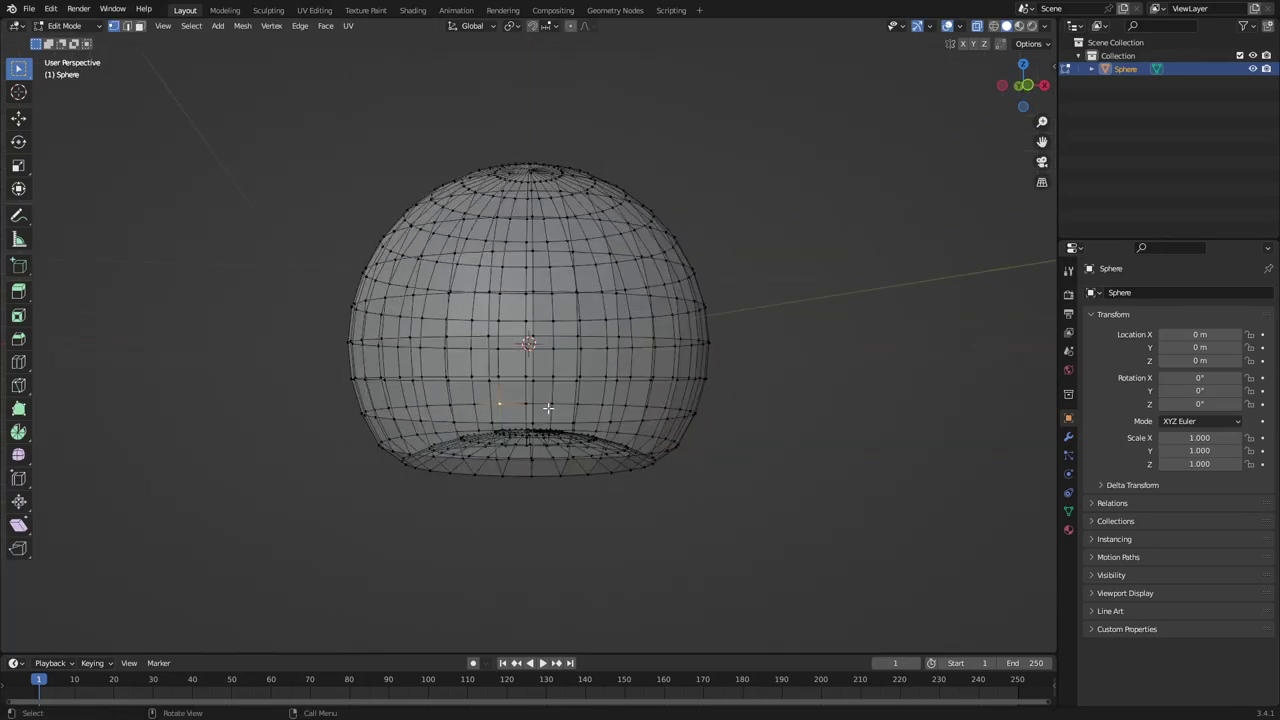
left_click(977, 26)
Scale the edge loop two rings above the bottom rim to about 0.9 and lower it about 0.015 m along Z
key("KP_1")
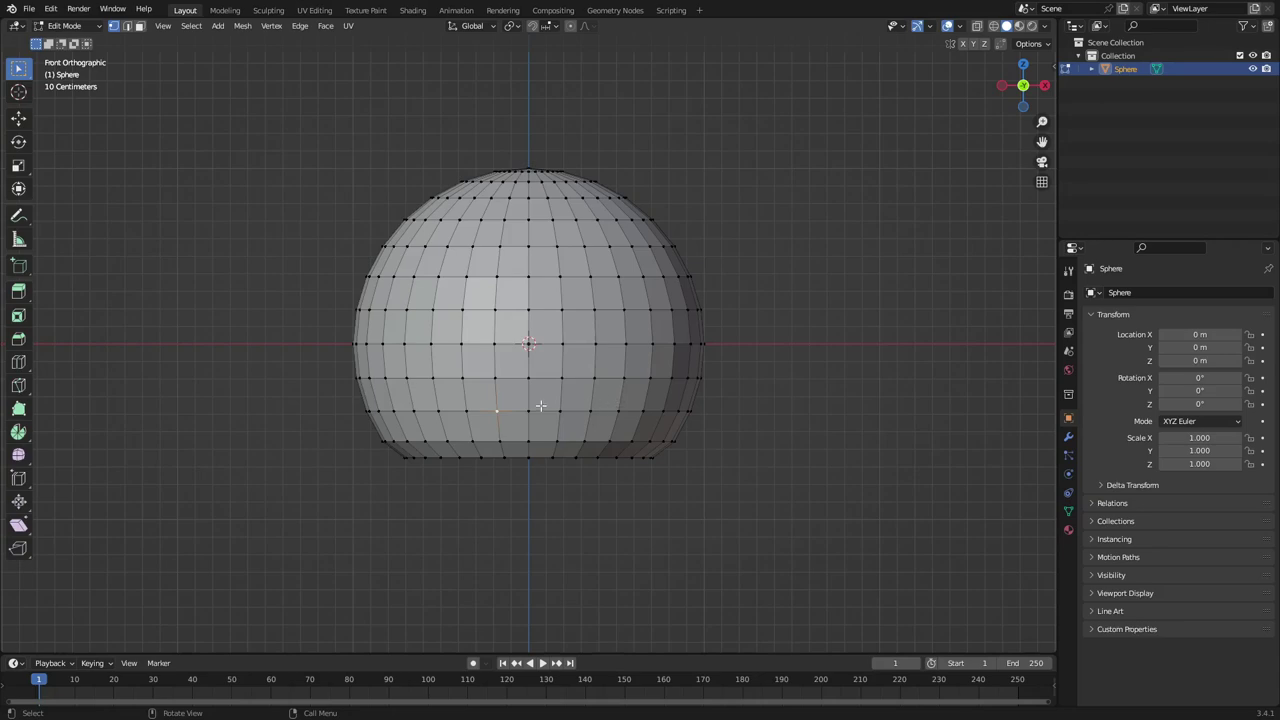
left_click(562, 412, "alt")
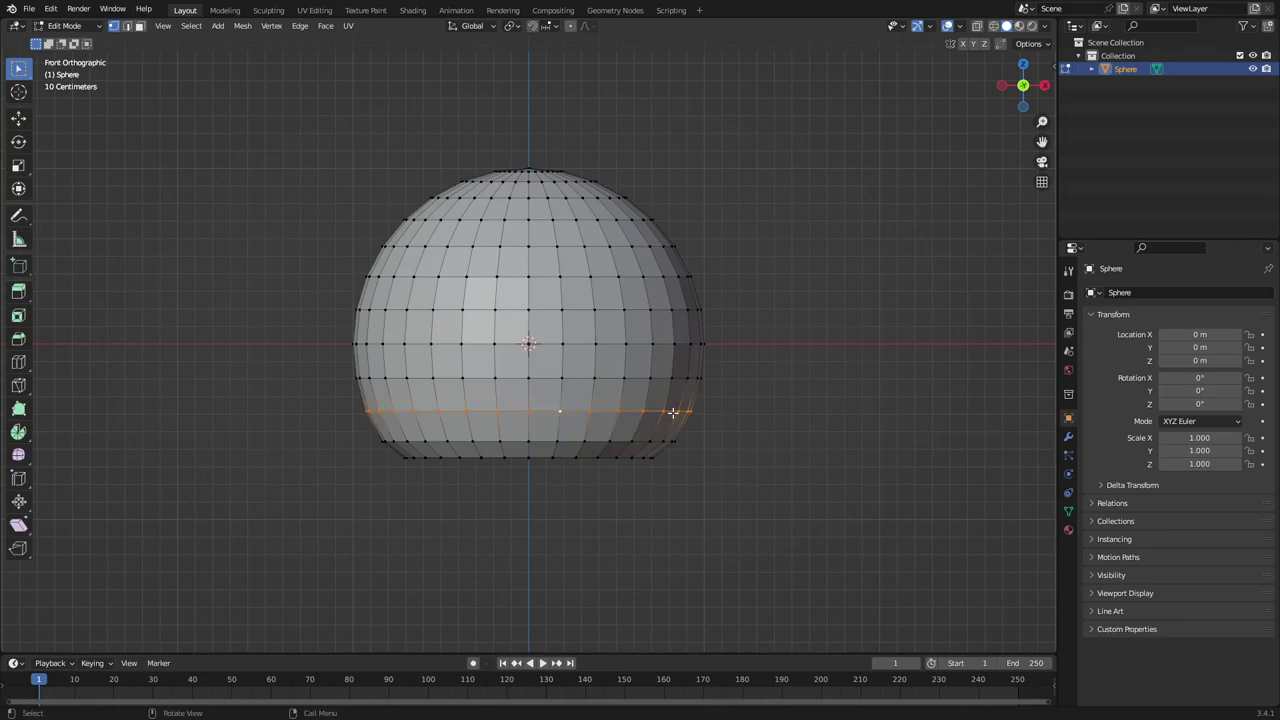
middle_click_drag(825, 405, 717, 371)
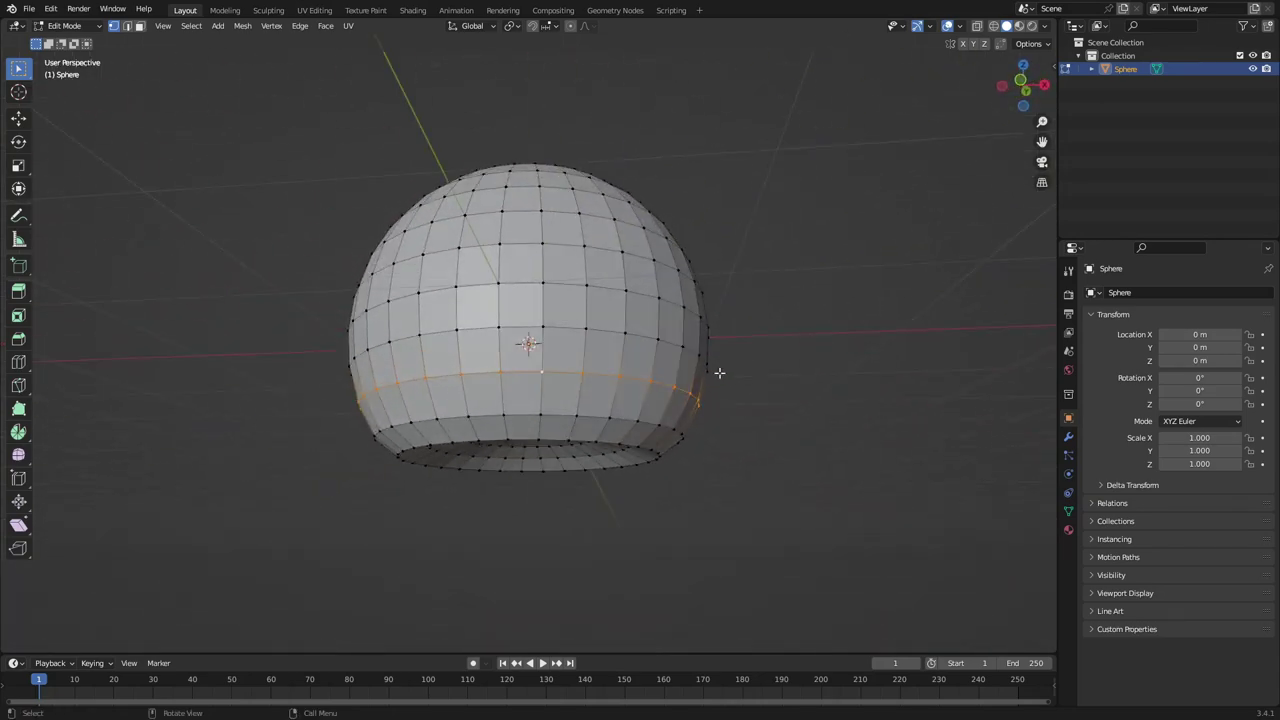
key("KP_1")
key("s")
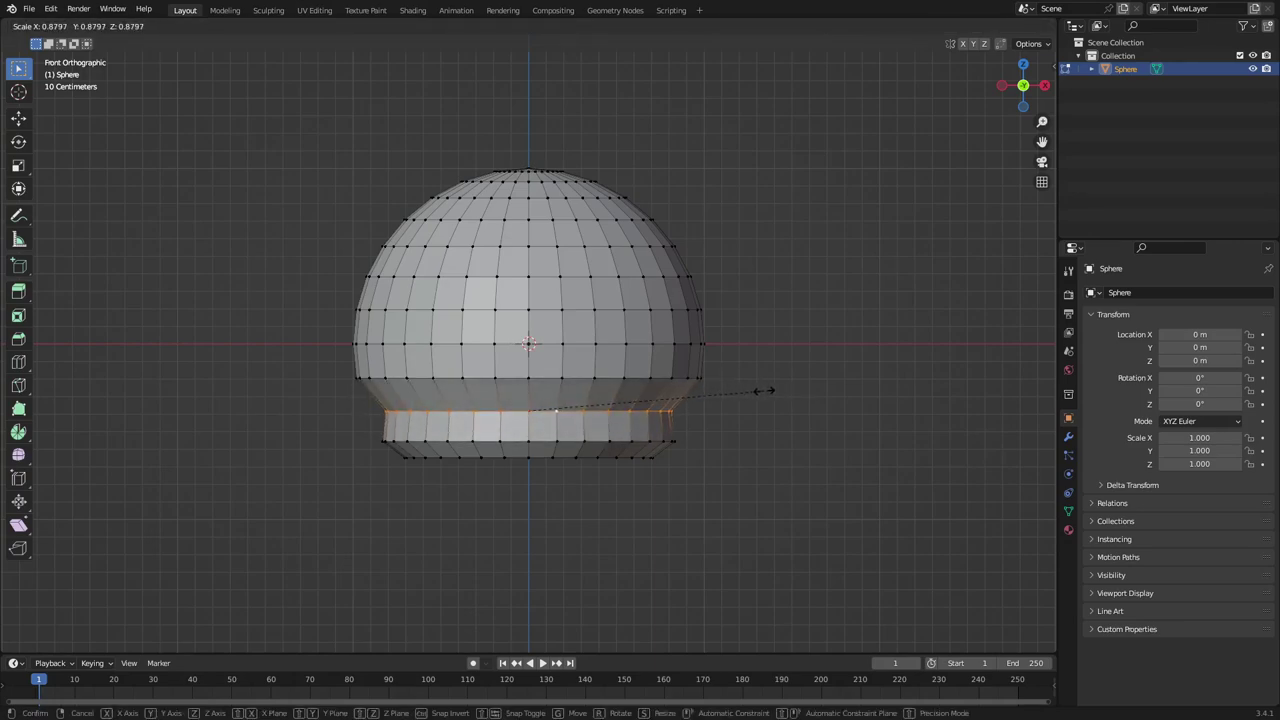
left_click(768, 391)
key("g")
key("z")
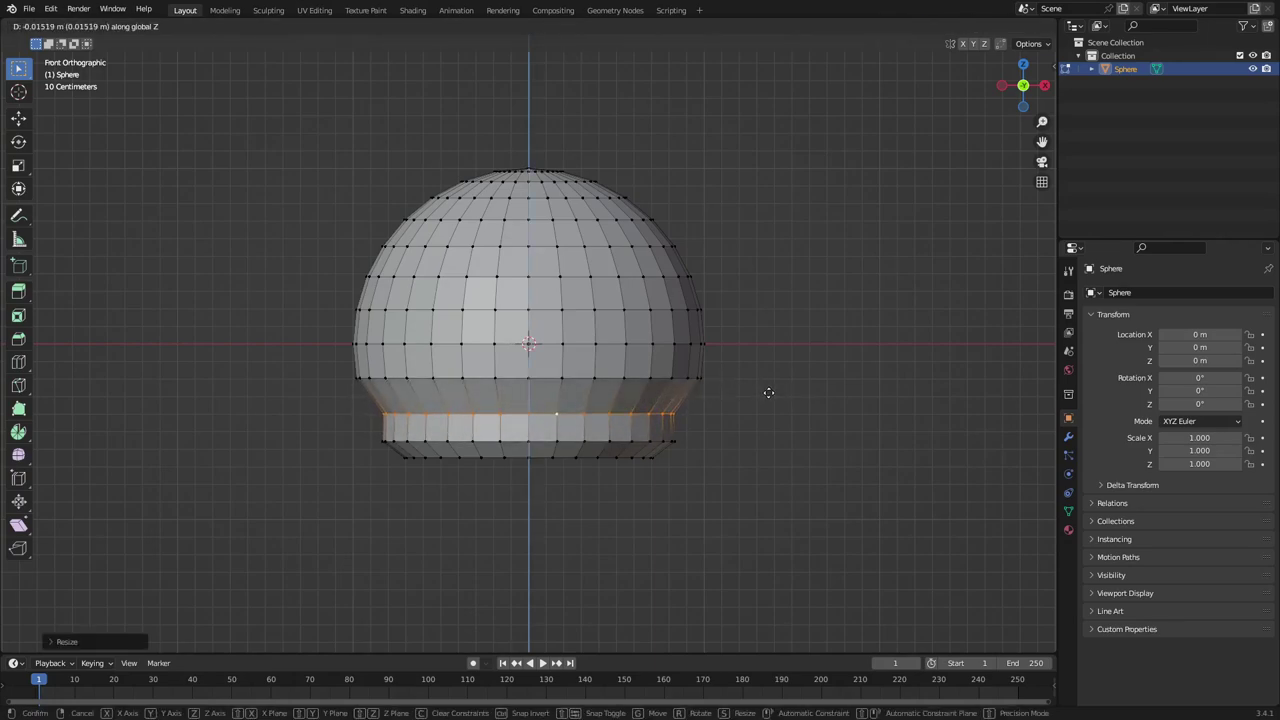
left_click(768, 393)
Scale the edge loop just above the bottom rim slightly outward and raise it about 0.02 m along Z
left_click(569, 440)
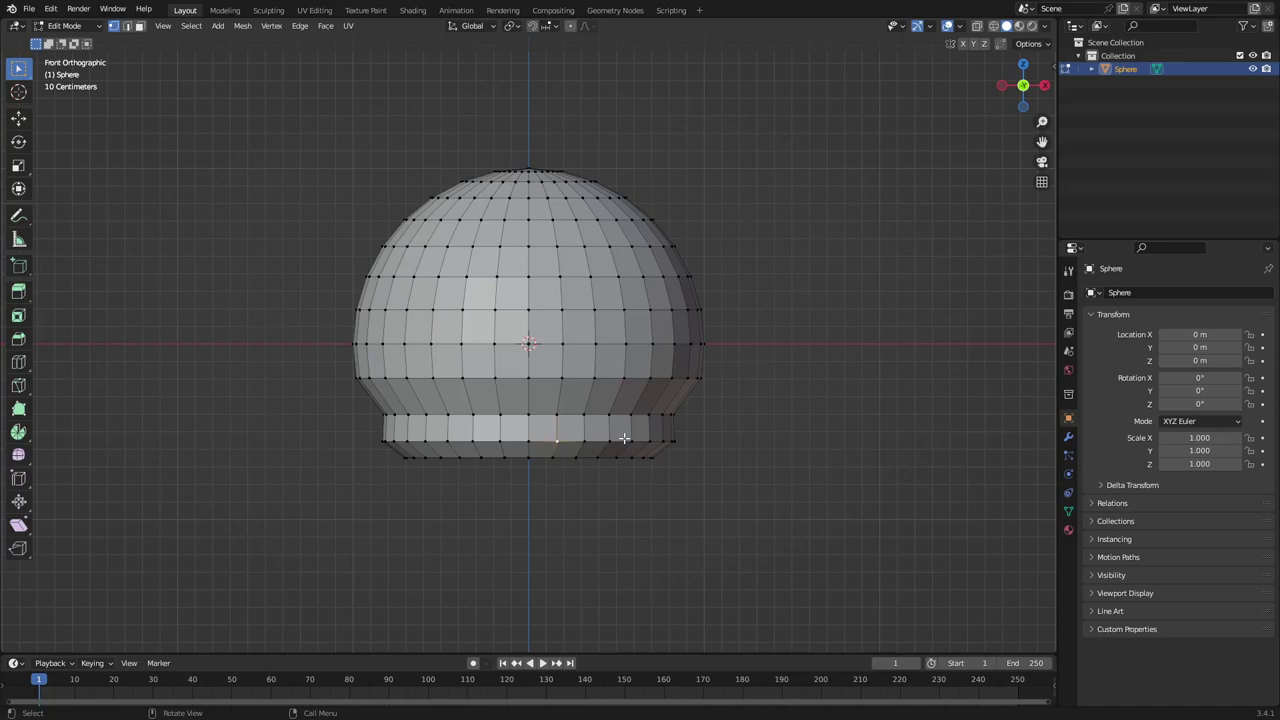
key("s")
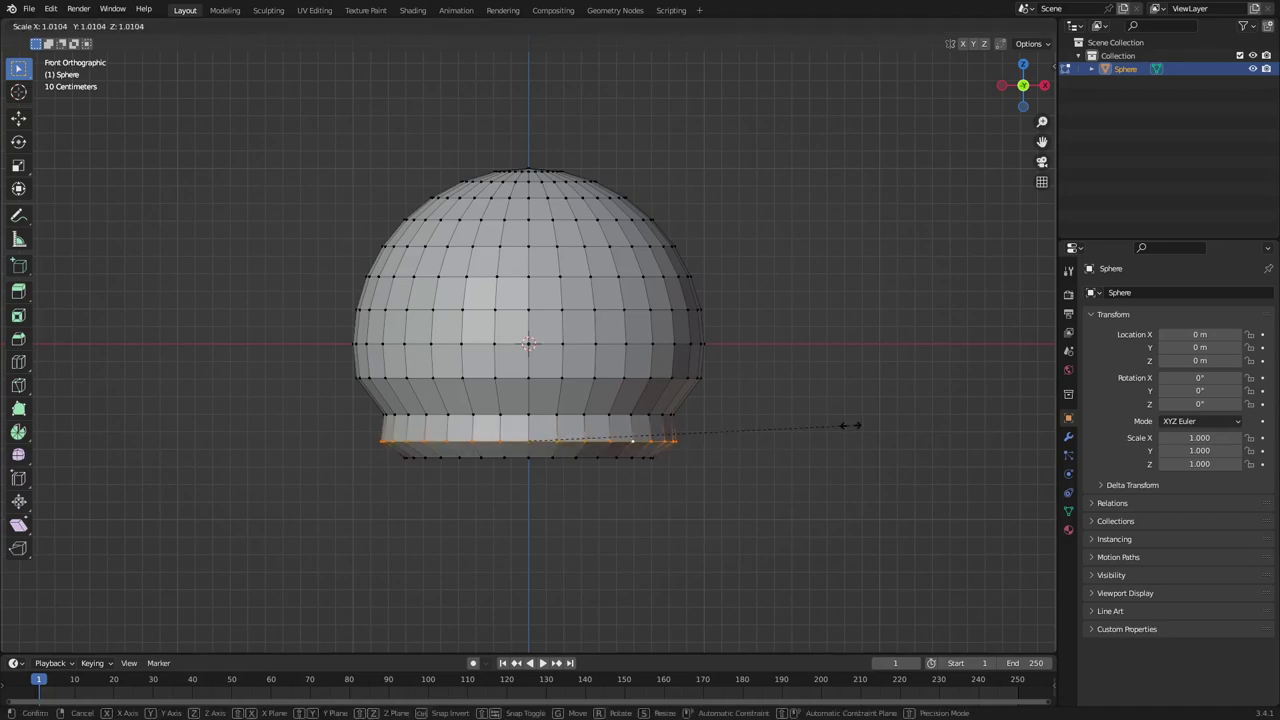
left_click(857, 425)
key("g")
key("z")
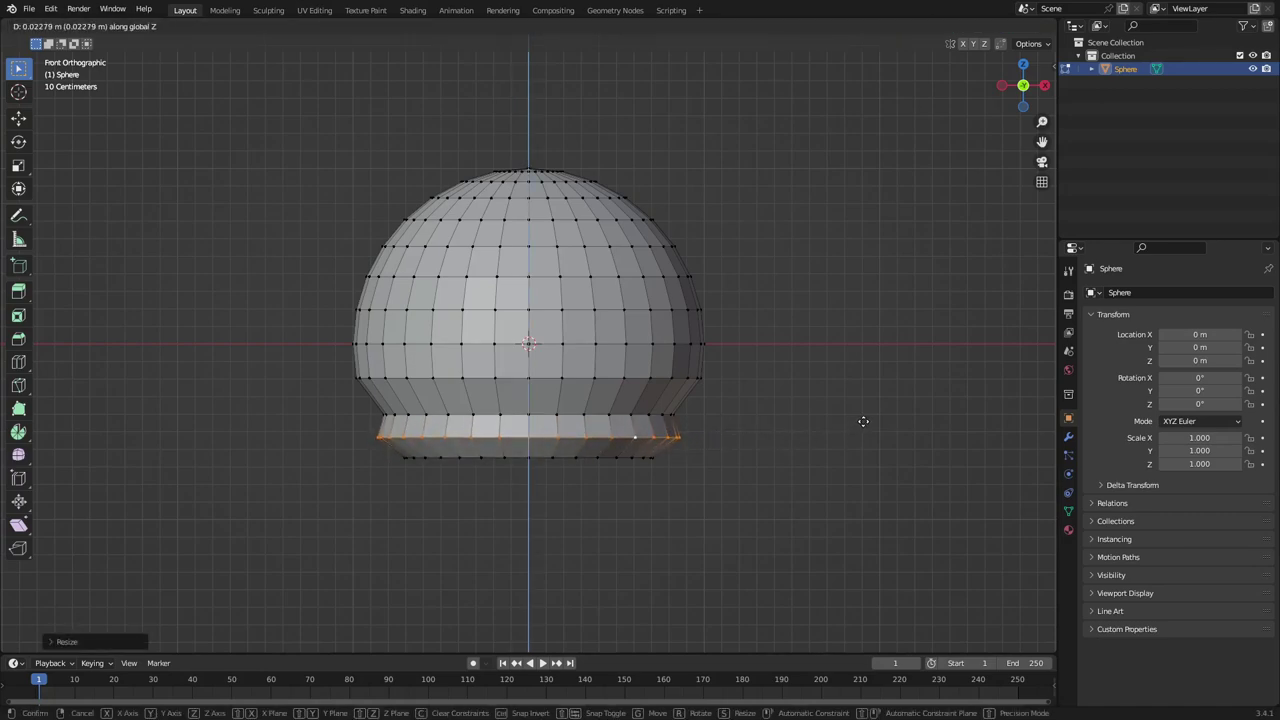
left_click(844, 432)
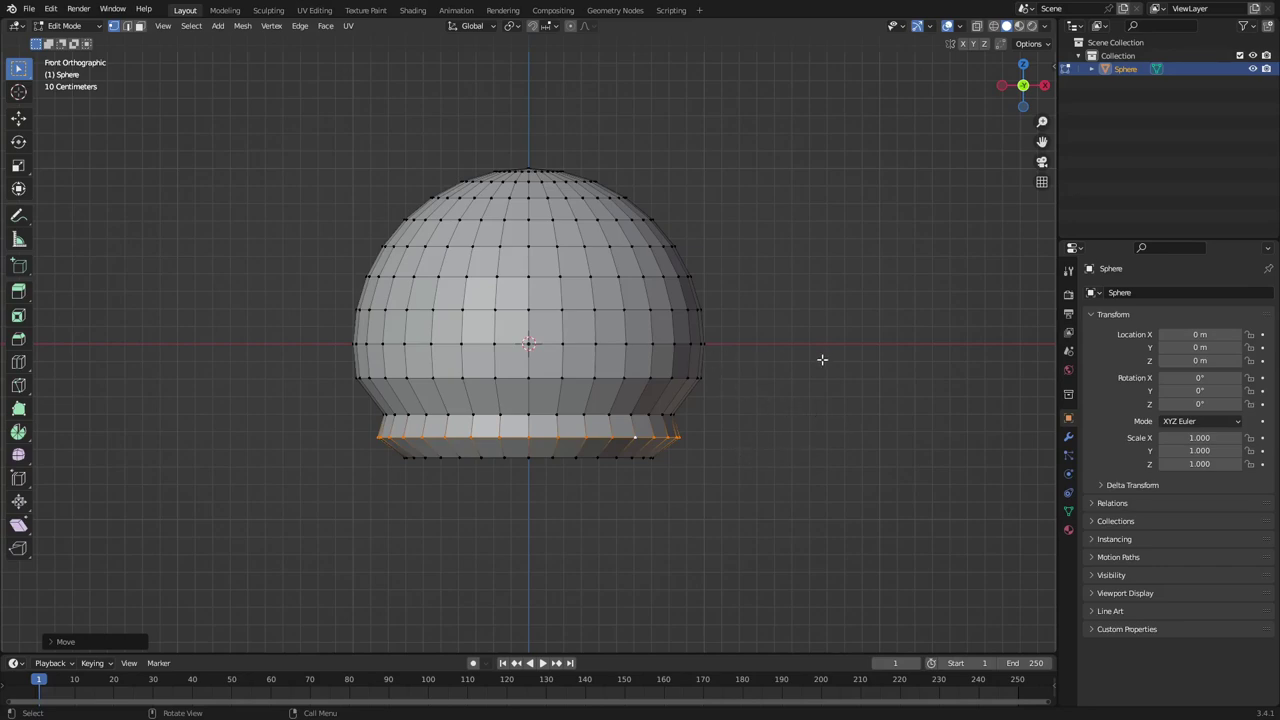
Select the bottom rim edge loop and scale it outward to about 1.13
mouse_move(822, 359)
middle_mouse_down()
mouse_move(771, 340)
mouse_move(834, 341)
middle_mouse_up()
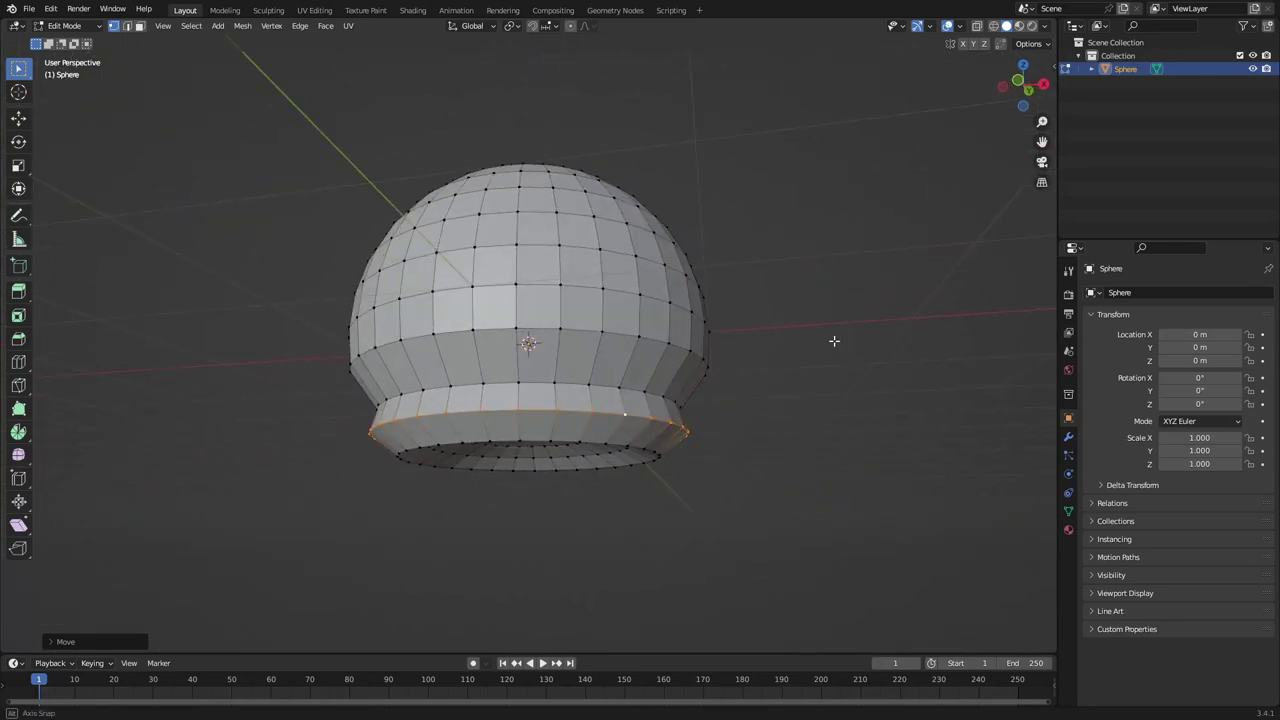
left_click(527, 432)
middle_click_drag(527, 432, 749, 409)
left_click(560, 383, "alt")
key("s")
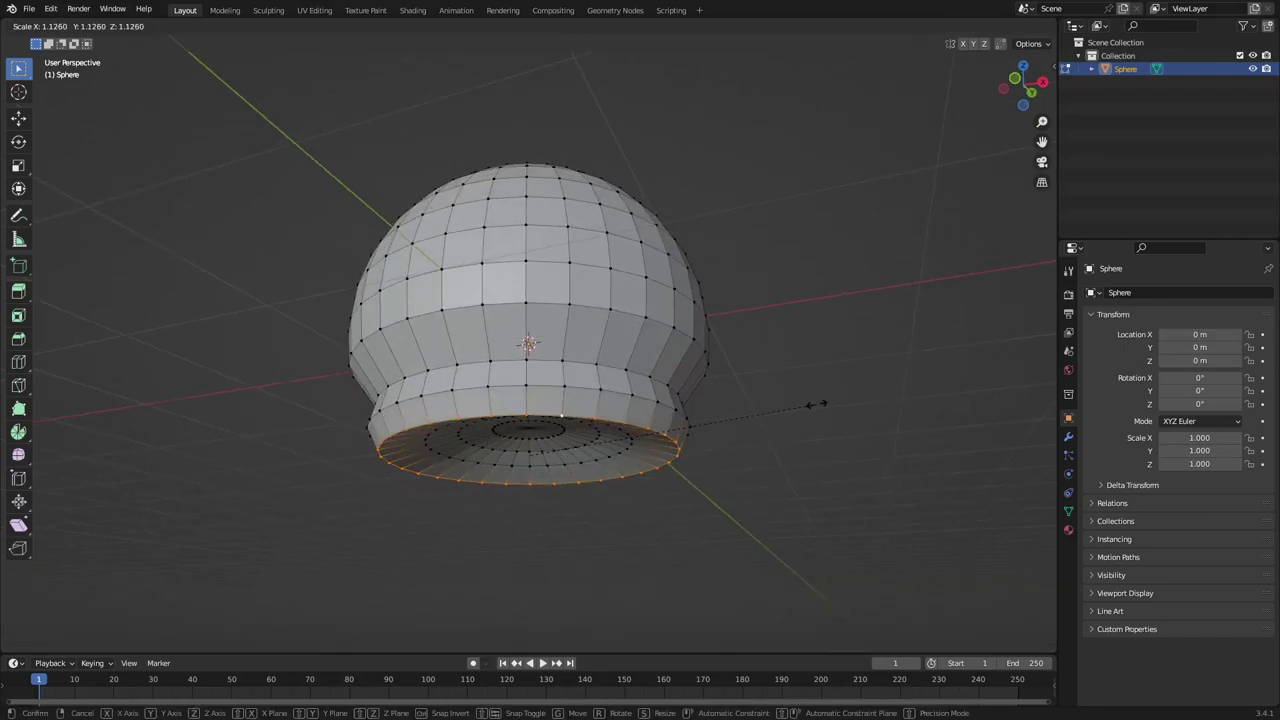
left_click(816, 404)
Pull two separate vertices of the bottom rim downward to start a jagged edge
key("KP_1")
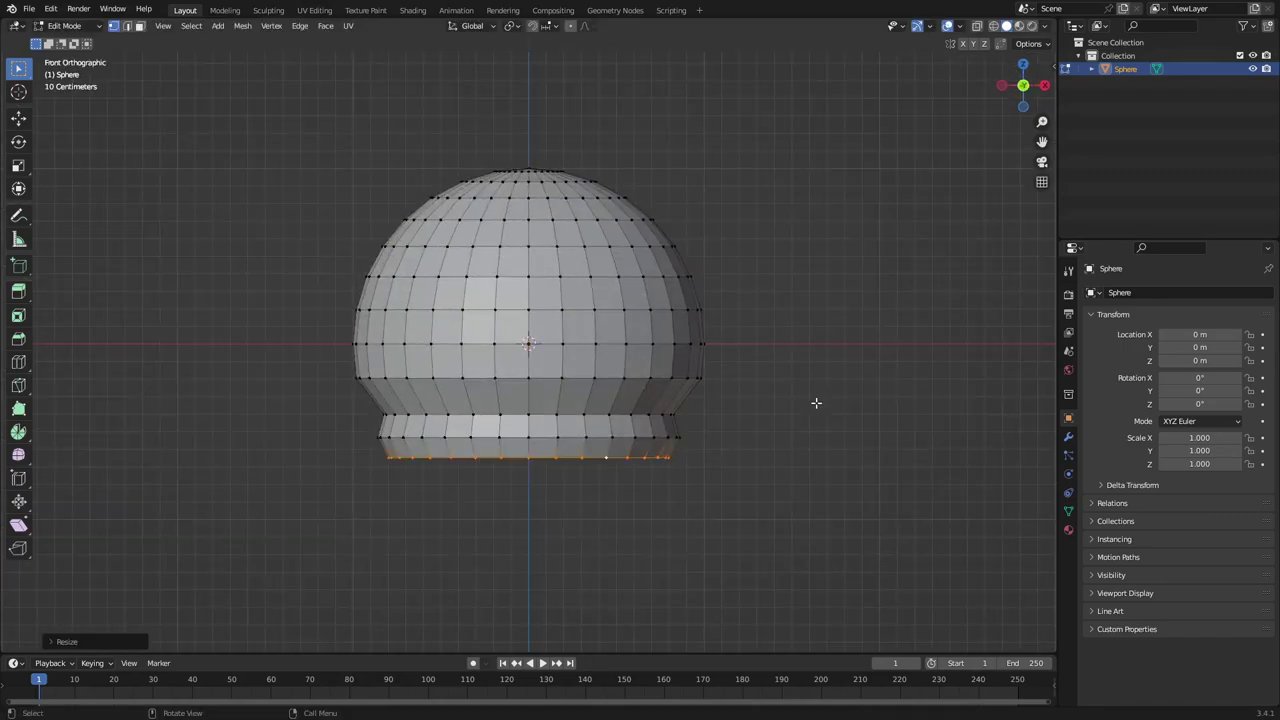
left_click(473, 464)
key("g")
left_click(620, 491)
middle_click_drag(620, 491, 470, 436)
key("g")
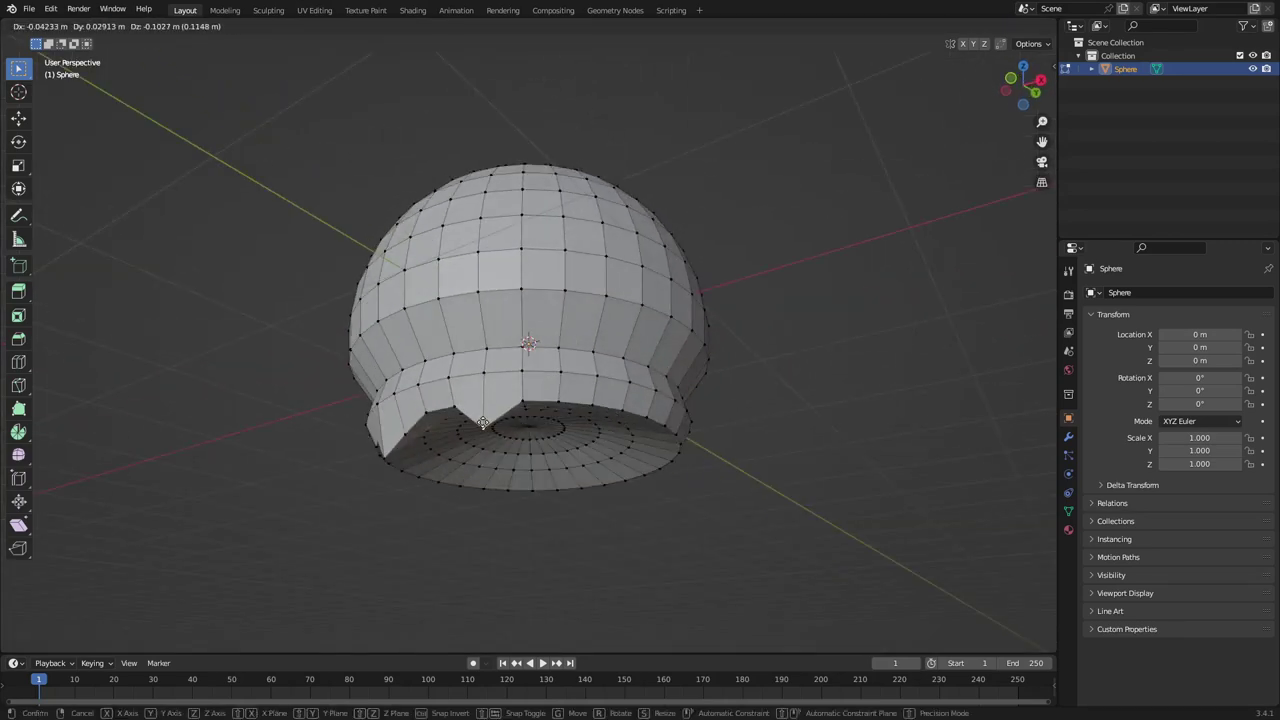
left_click(486, 427)
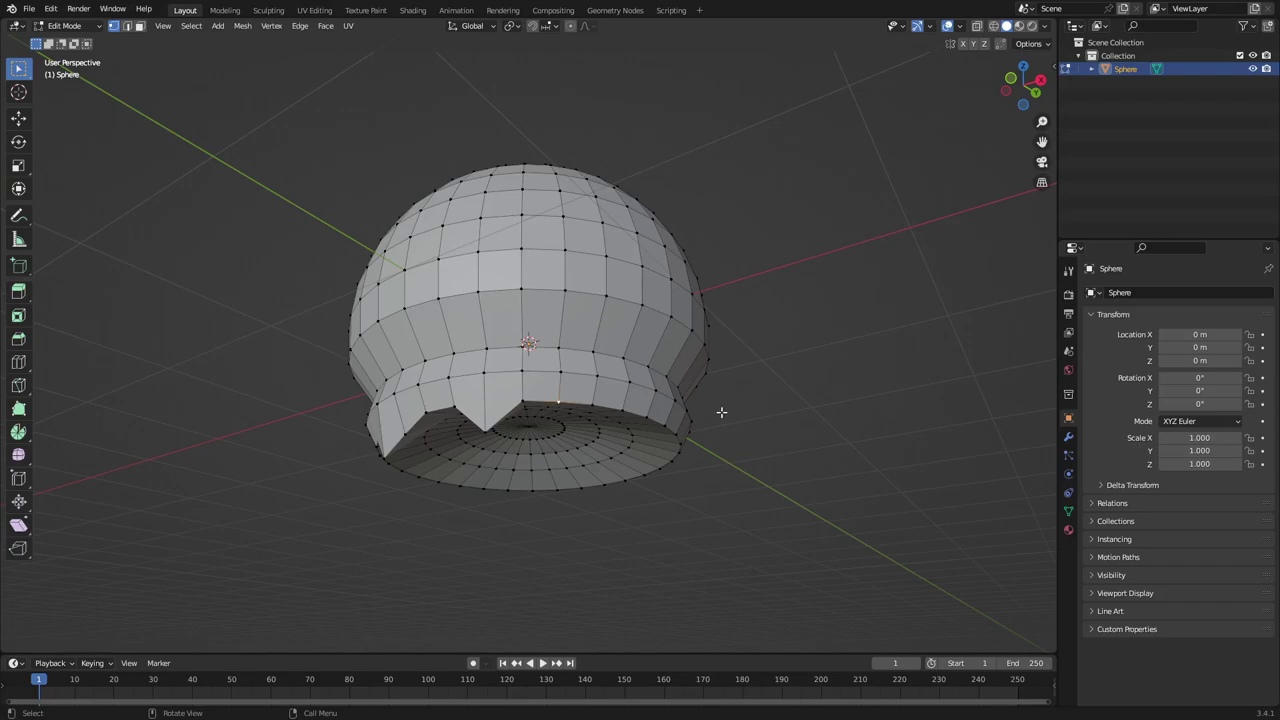
Lower the next rim vertex along Z into a point and reposition the vertex following it
key("g")
key("z")
left_click(727, 443)
middle_click_drag(728, 443, 717, 441)
left_click(584, 401)
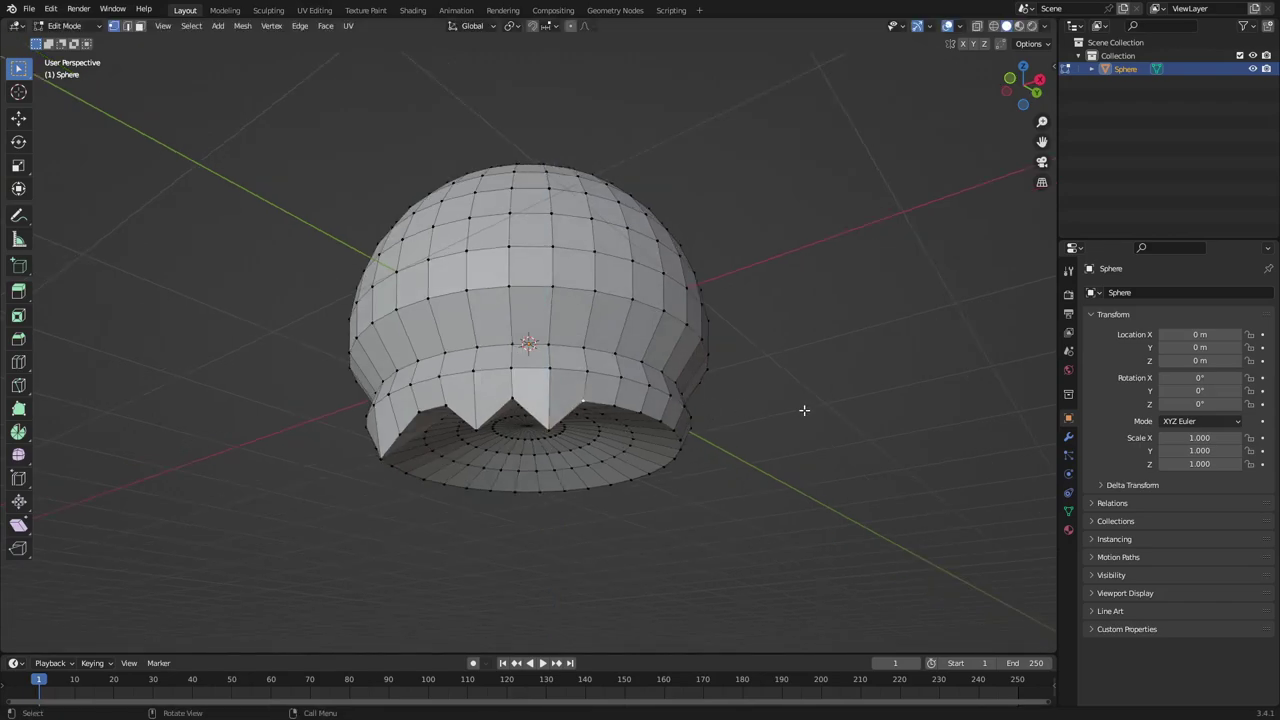
key("g")
left_click(794, 431)
Continue the jagged edge on the adjacent side of the bottom rim by moving two more vertices
middle_click_drag(794, 431, 666, 451)
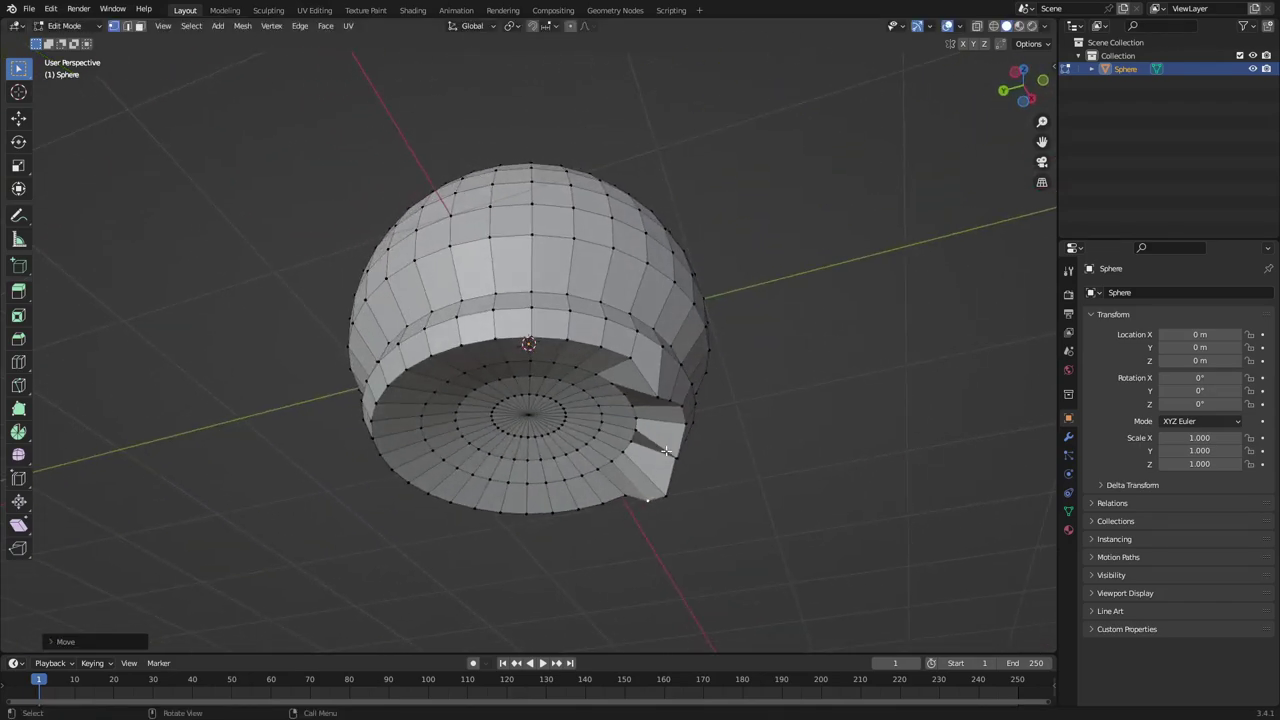
left_click(586, 336)
key("g")
left_click(586, 359)
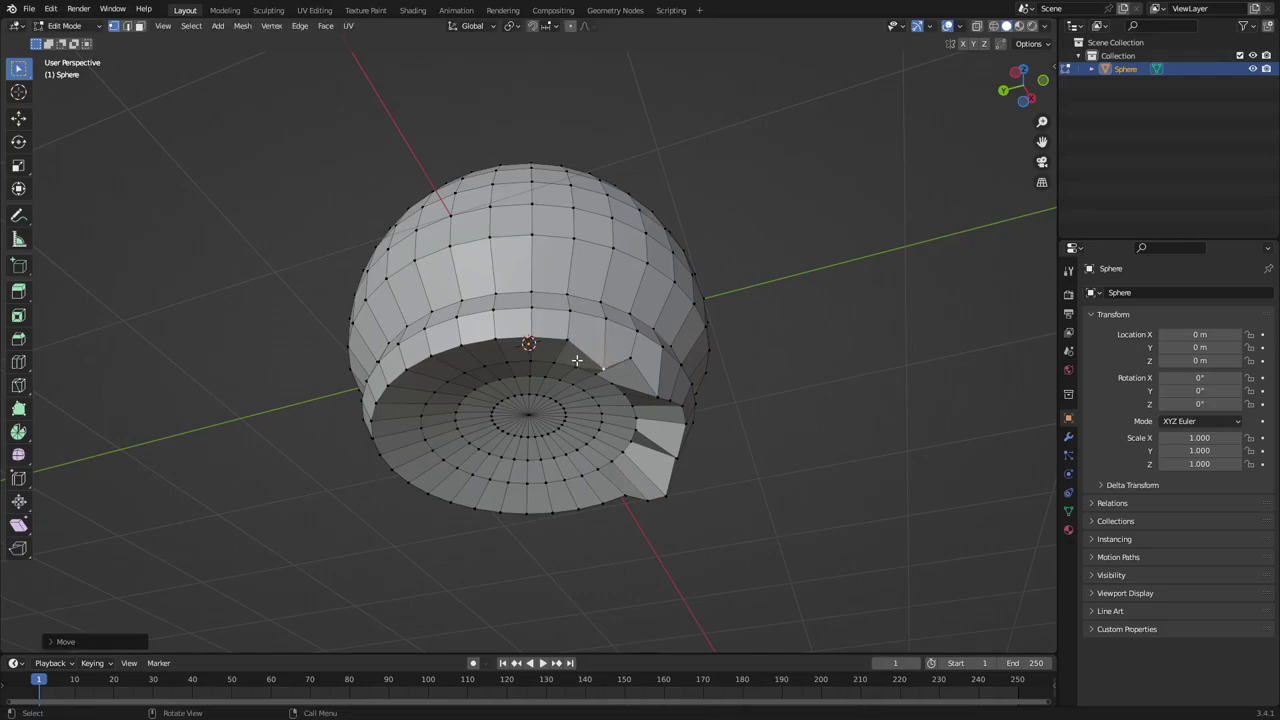
left_click(551, 339)
key("g")
left_click(541, 360)
Reposition the next bottom rim vertex beside the last point, raising it slightly to form a notch
middle_click_drag(541, 361, 560, 400)
left_click(508, 370)
key("g")
left_click(496, 398)
key("g")
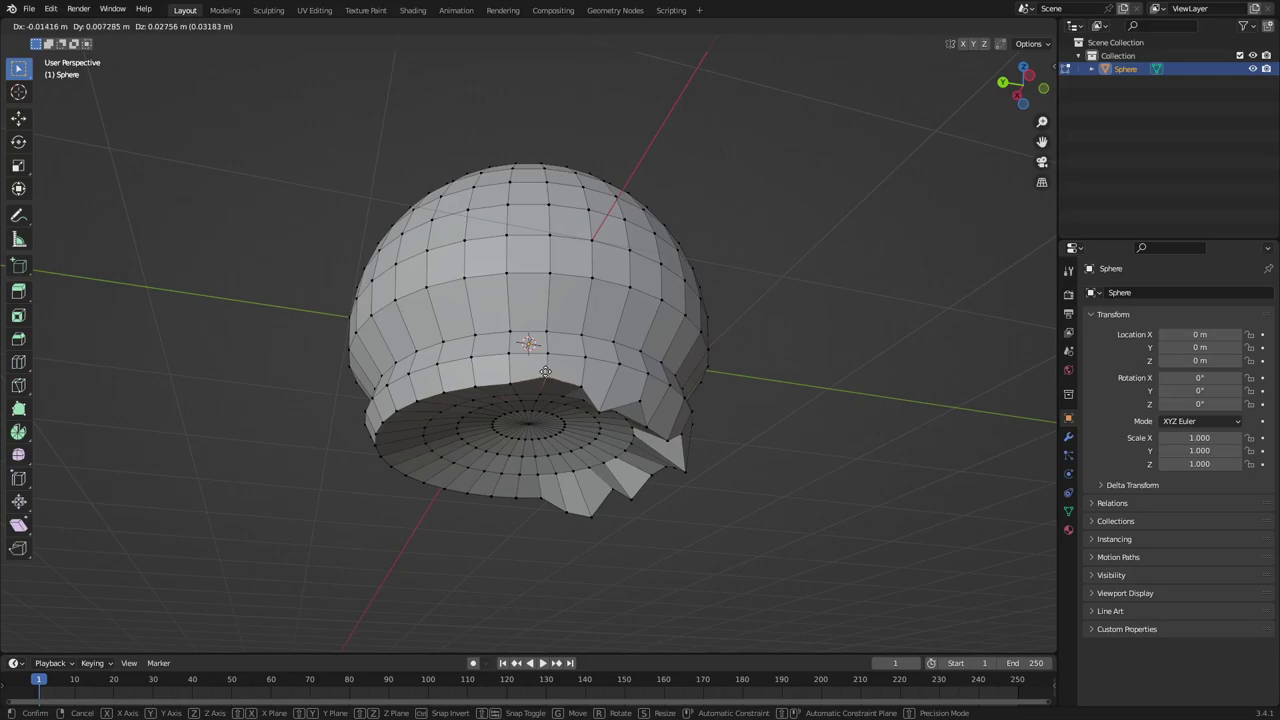
left_click(565, 384)
Try shifting the rim vertex between two points along Y, and reposition it freely instead
left_click(638, 393)
key("g")
key("y")
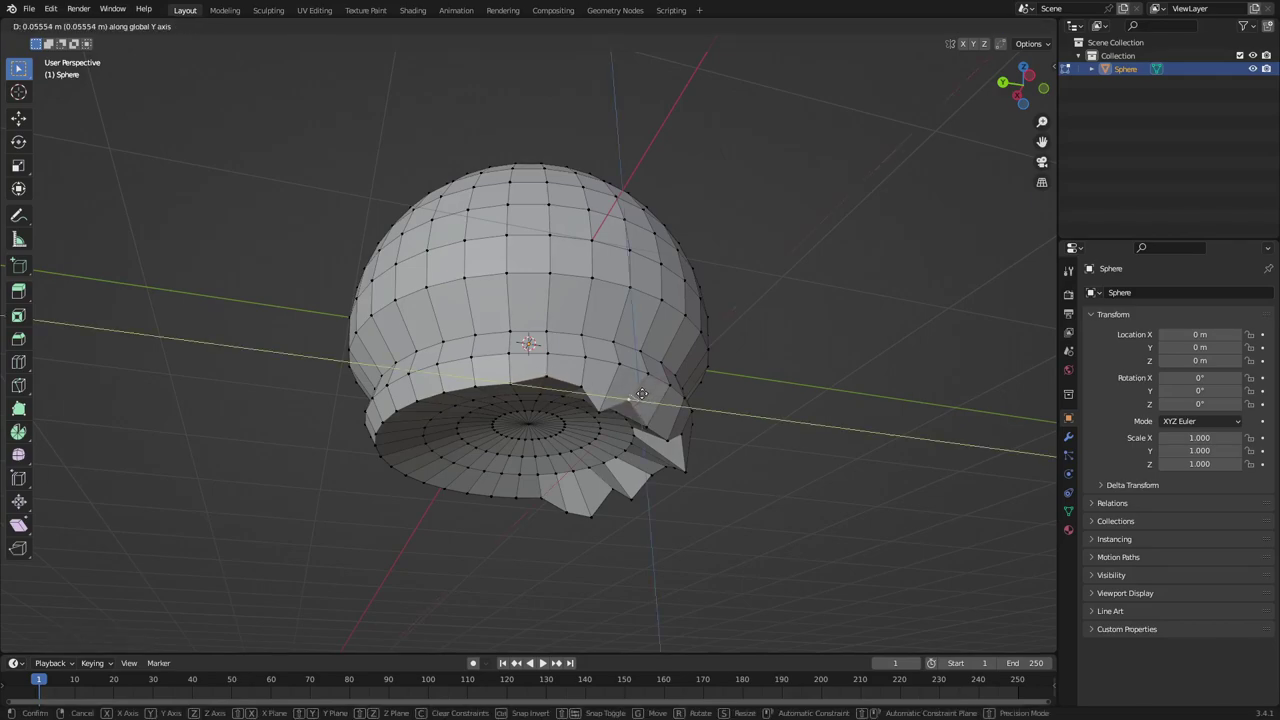
right_click(651, 395)
key("g")
left_click(650, 394)
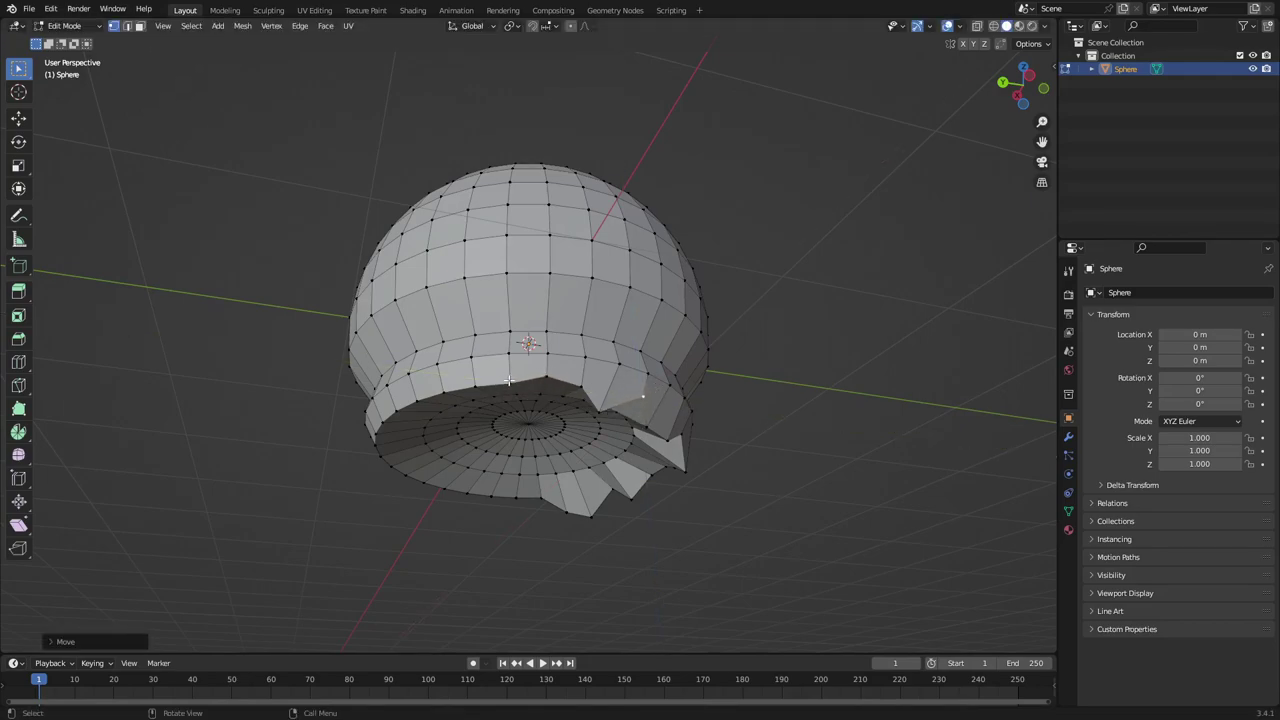
Lower two neighbouring vertices slightly on the untouched stretch of the bottom rim beside the last notch
left_click(509, 381)
key("g")
left_click(507, 396)
left_click(469, 386)
key("g")
left_click(467, 393)
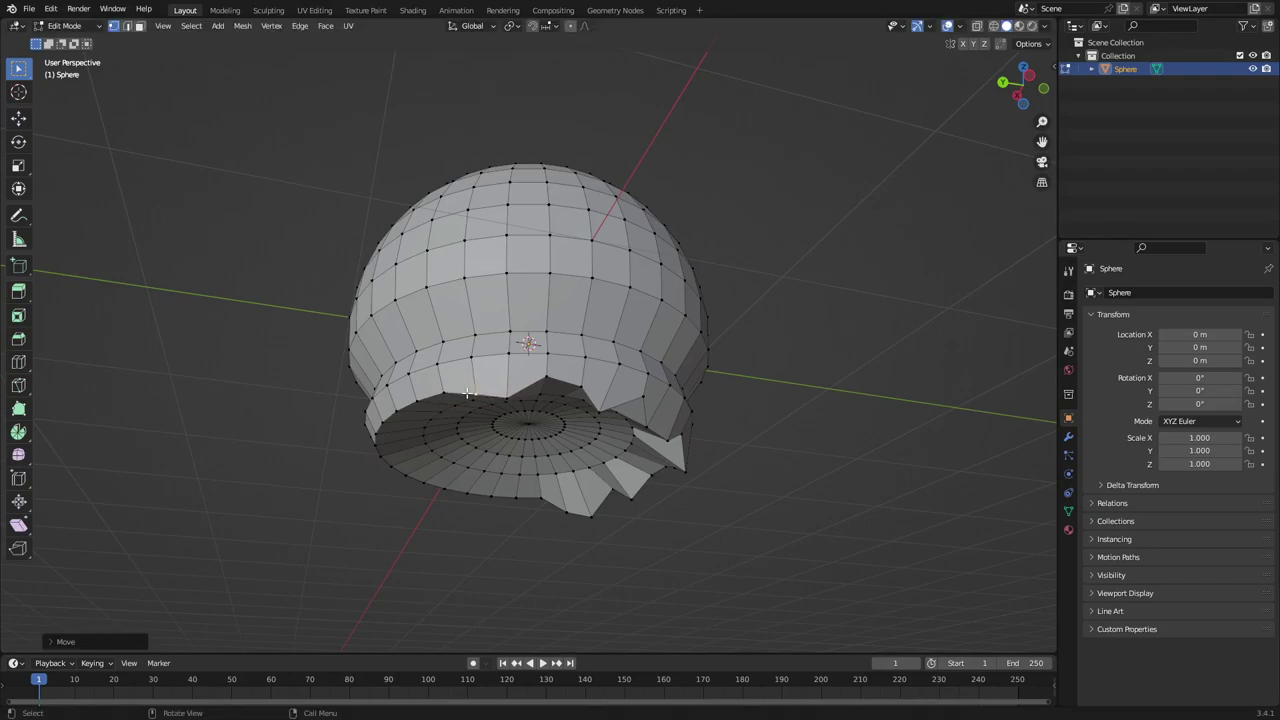
Pull a bottom rim vertex on the adjacent side far down to form a long, sharp point
middle_click_drag(468, 394, 537, 427)
key("g")
left_click(460, 426)
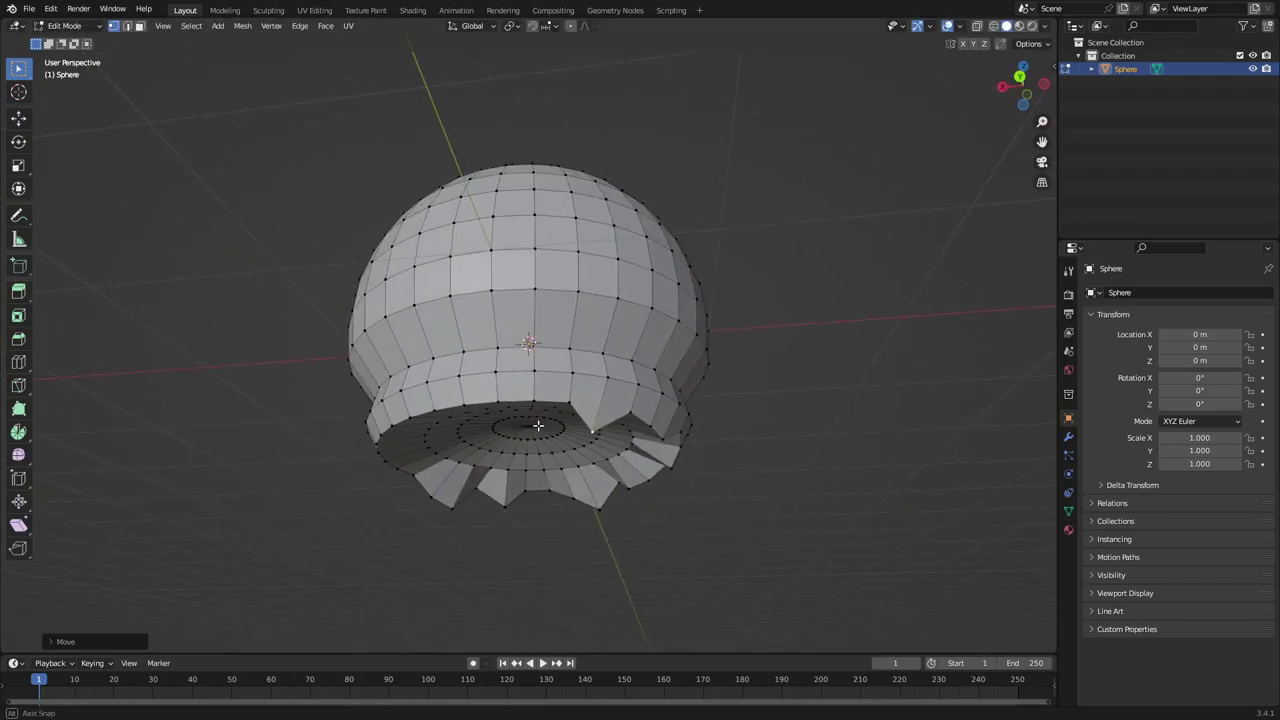
left_click(565, 406)
key("g")
left_click(568, 469)
middle_click_drag(568, 467, 598, 464)
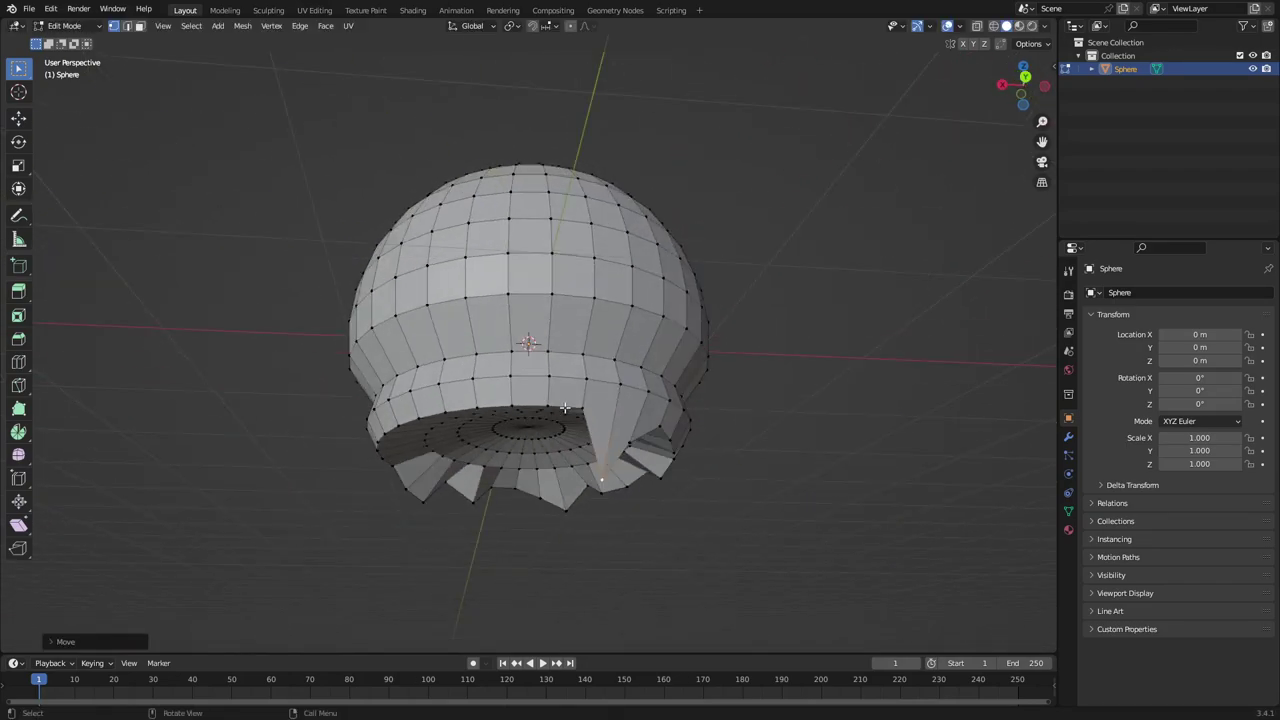
Lower the rim vertex beside the long point slightly, and lower another one two vertices further along
left_click(586, 411)
key("g")
left_click(583, 432)
left_click(511, 408)
key("g")
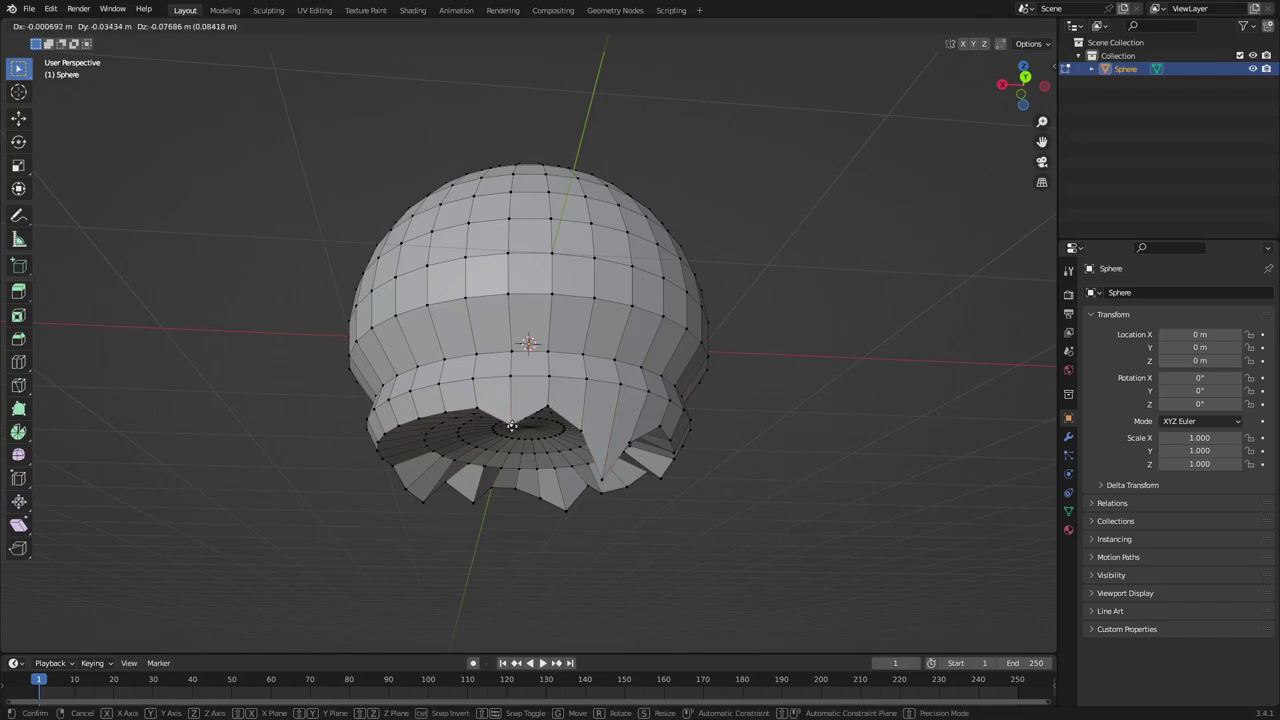
left_click(514, 429)
Raise the next rim vertex slightly to form a notch and lower its neighbour into a shallow point
middle_click_drag(514, 429, 546, 421)
left_click(557, 415)
key("g")
left_click(558, 408)
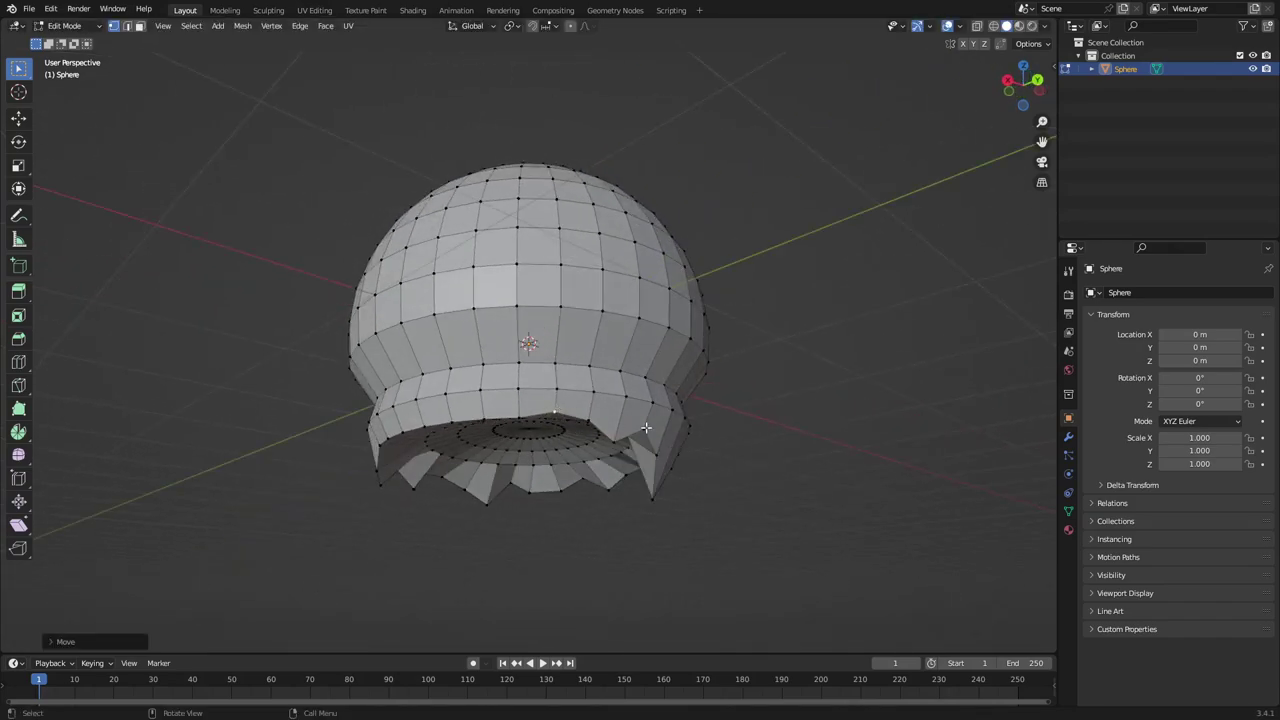
left_click(523, 417)
key("g")
right_click(524, 418)
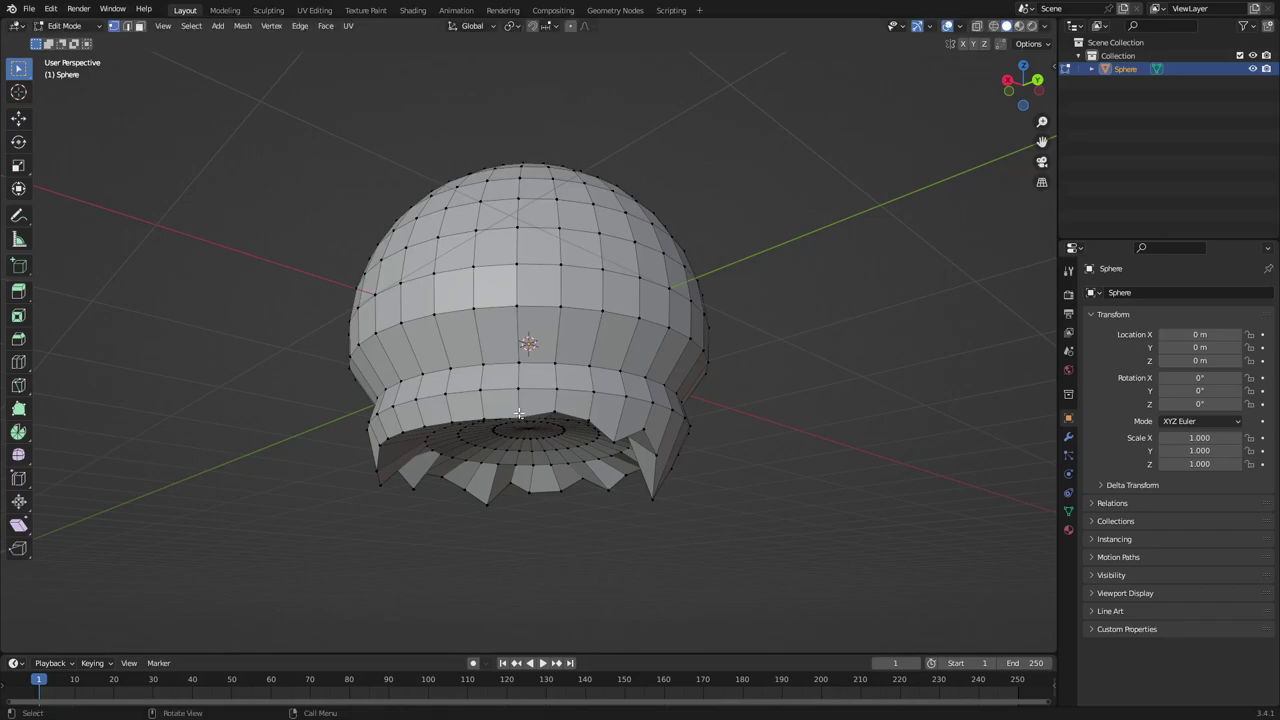
key("g")
left_click(519, 424)
Lower three consecutive vertices on the remaining smooth stretch of the bottom rim to make it jagged
left_click(483, 420)
middle_click_drag(484, 421, 502, 428)
left_click(474, 466)
key("g")
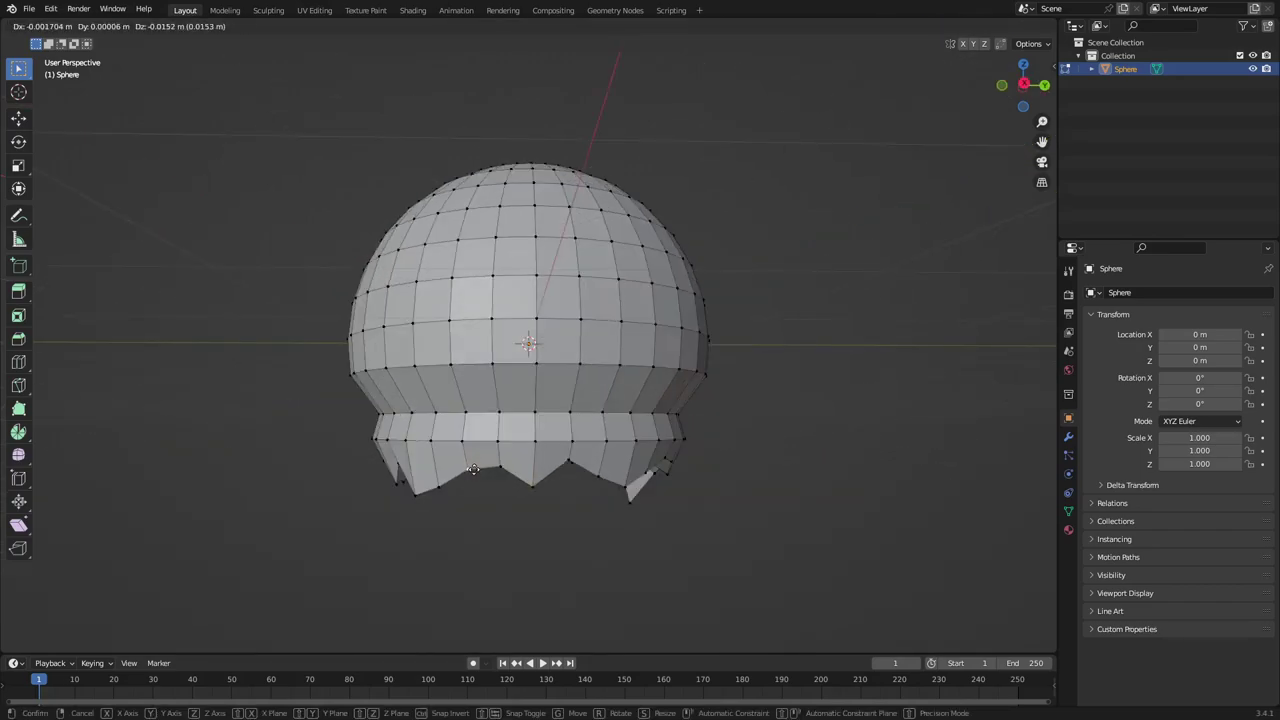
left_click(474, 470)
left_click(502, 470)
key("g")
left_click(511, 493)
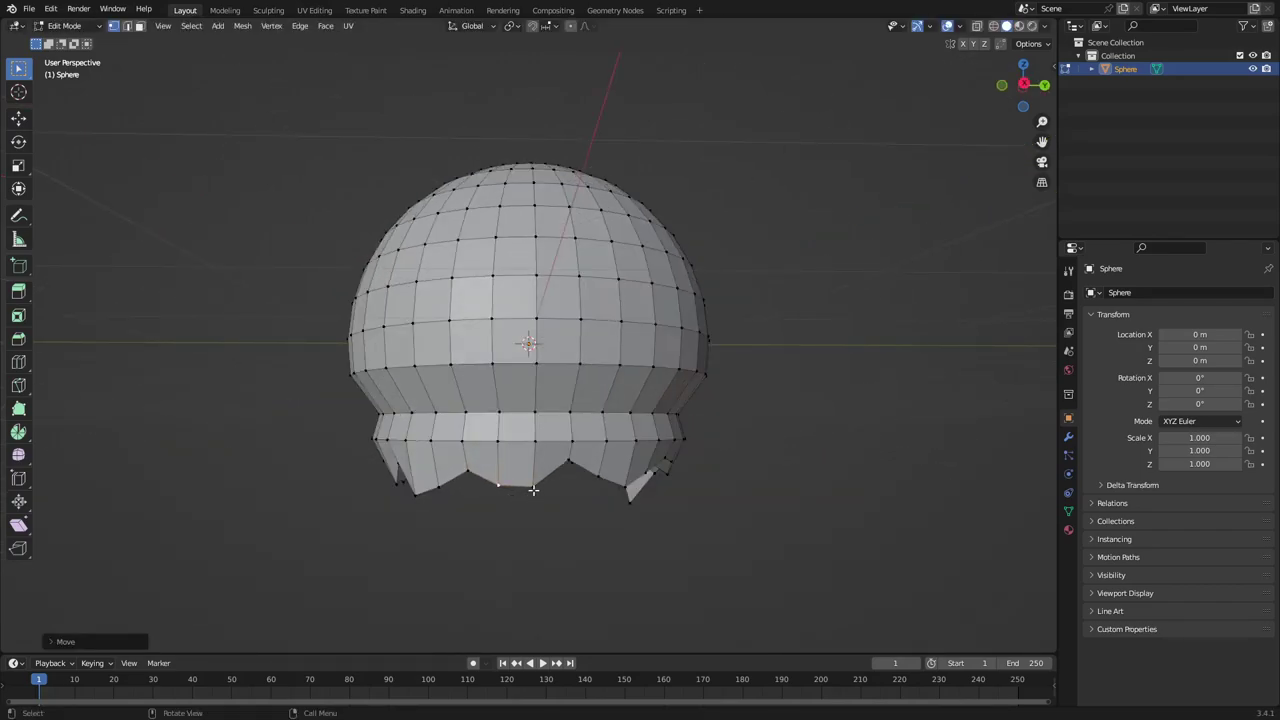
left_click(533, 489)
key("g")
left_click(539, 498)
Inspect the rim in Object Mode, pull one more rim vertex down into a point, and return to Object Mode
scroll(545, 495, "down", 4)
middle_click_drag(565, 485, 643, 440)
key("Tab")
scroll(551, 422, "up", 4)
middle_click_drag(551, 421, 626, 421)
key("Tab")
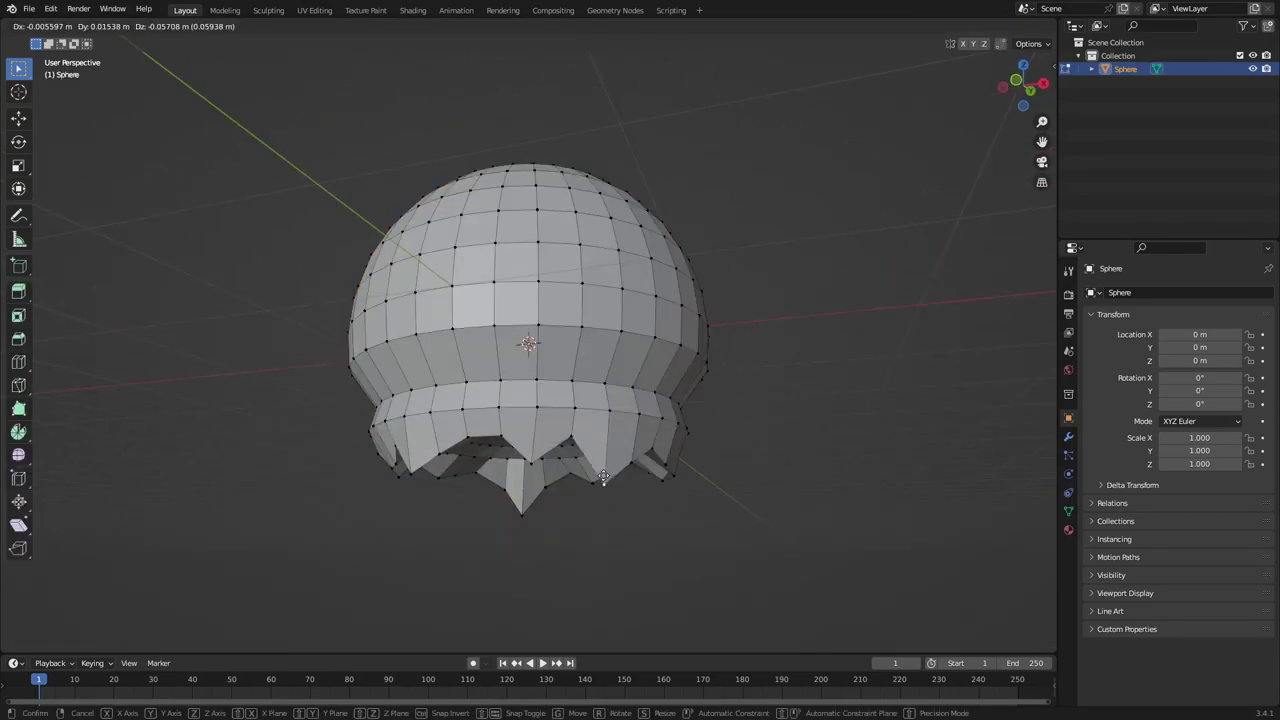
key("Tab")
middle_click_drag(600, 470, 560, 460)
Add a Subdivision Surface modifier to the dome and inspect the smoothed shape from different sides
left_click(1068, 438)
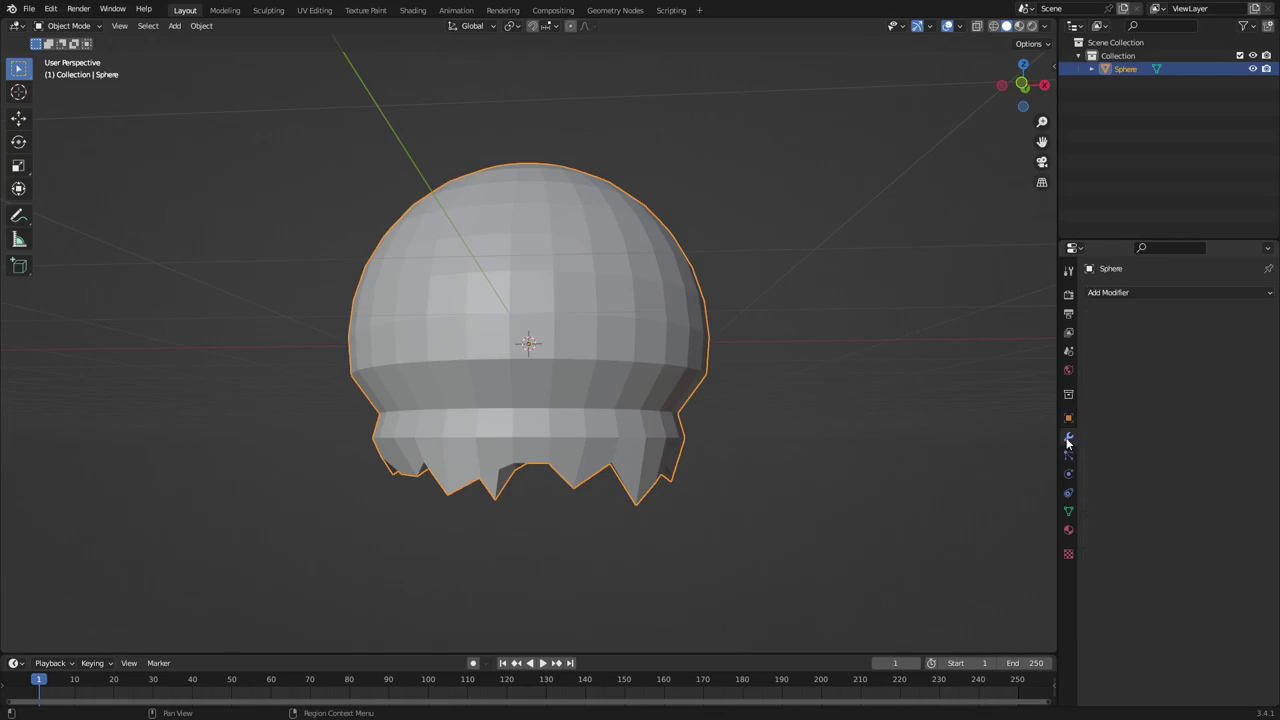
left_click(1162, 293)
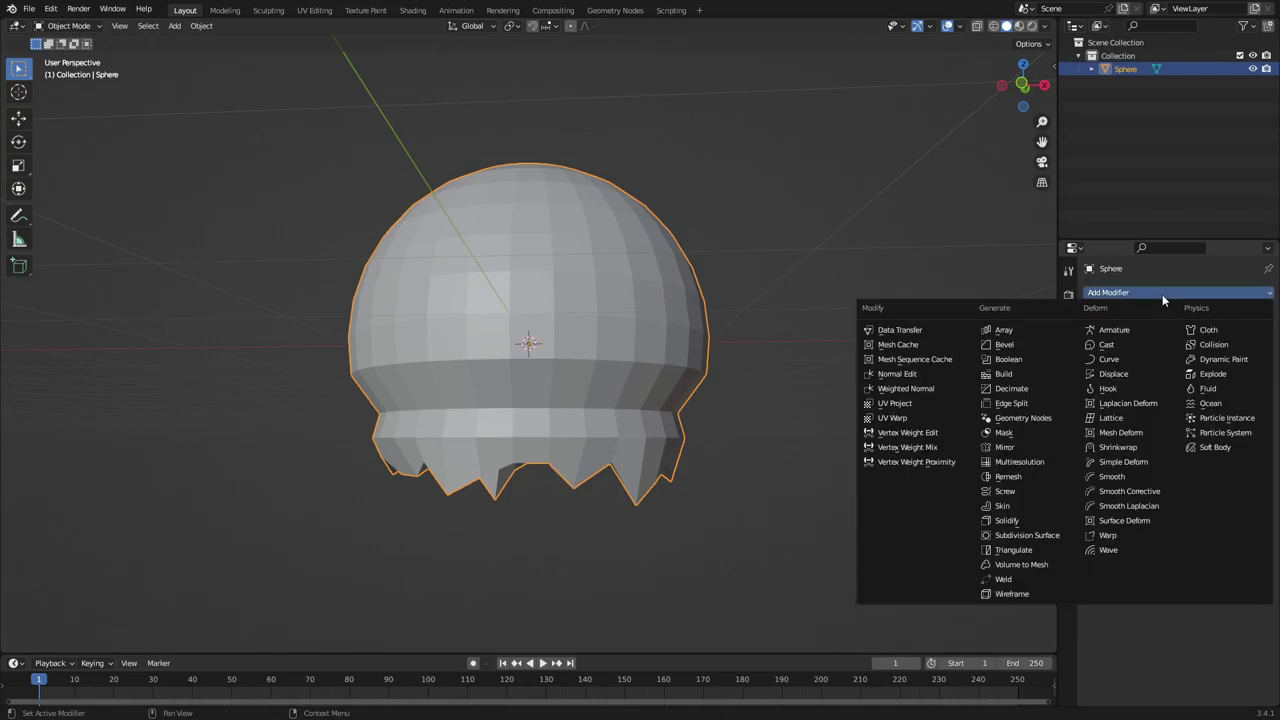
left_click(1045, 534)
scroll(686, 391, "down", 4)
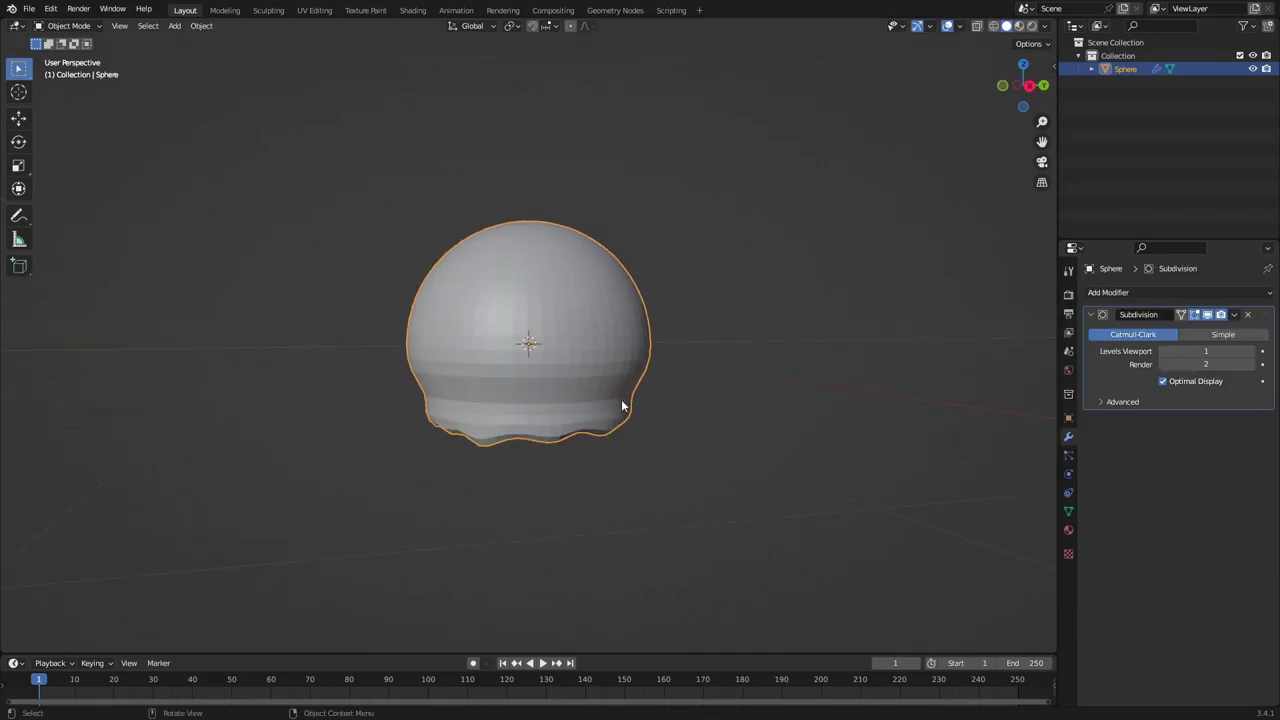
middle_click_drag(623, 406, 629, 346)
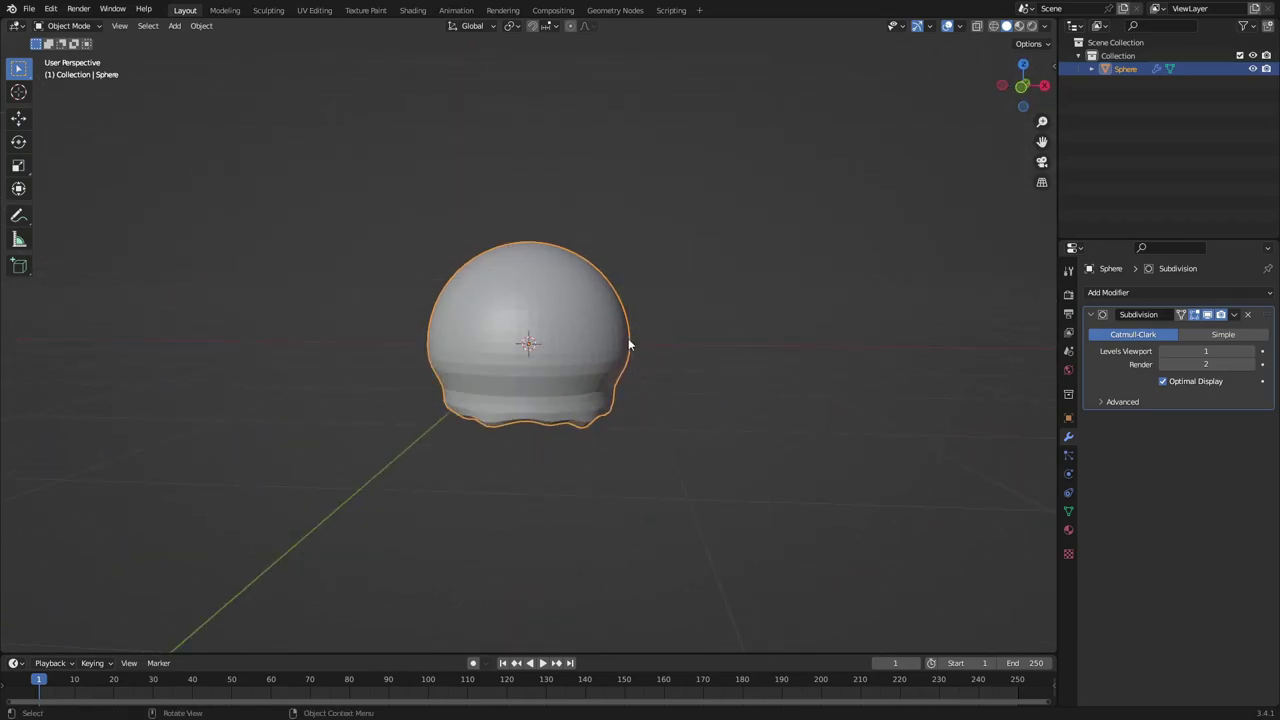
scroll(640, 360, "up", 2)
Enter Edit Mode and select the whole edge loop at the narrow neck above the jagged rim
key("Tab")
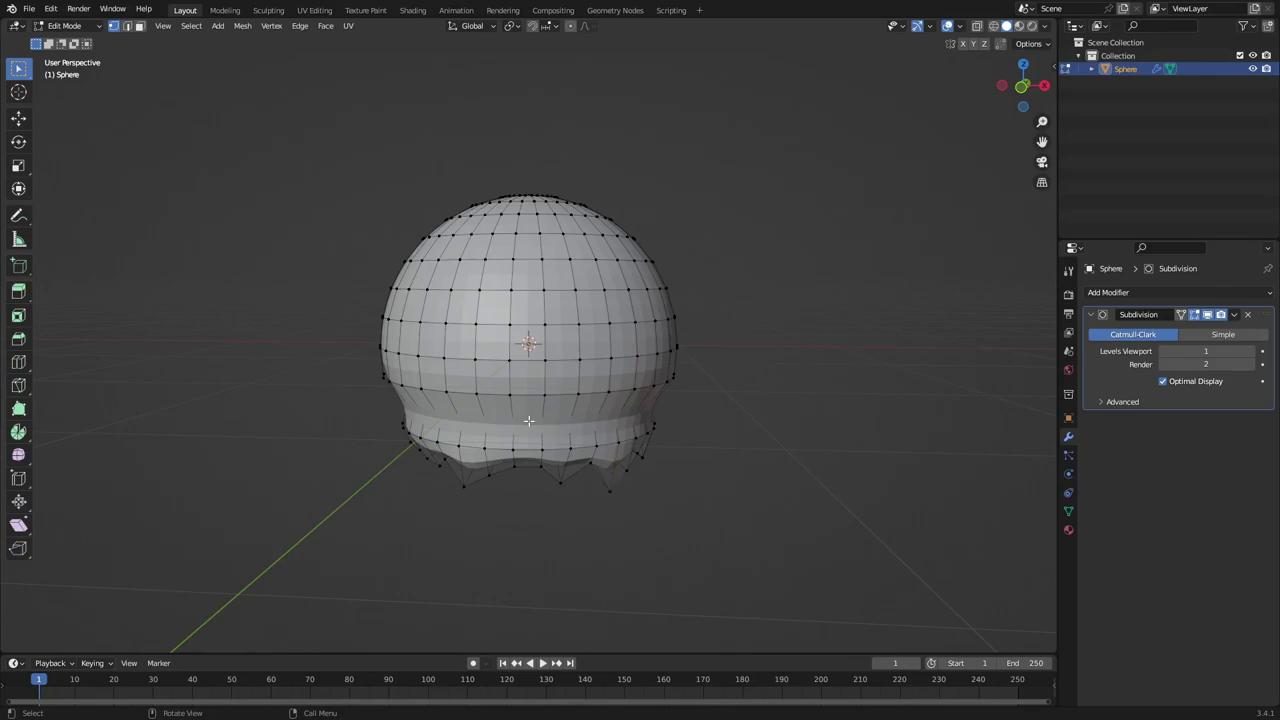
middle_click_drag(529, 421, 563, 412)
scroll(563, 443, "up", 3)
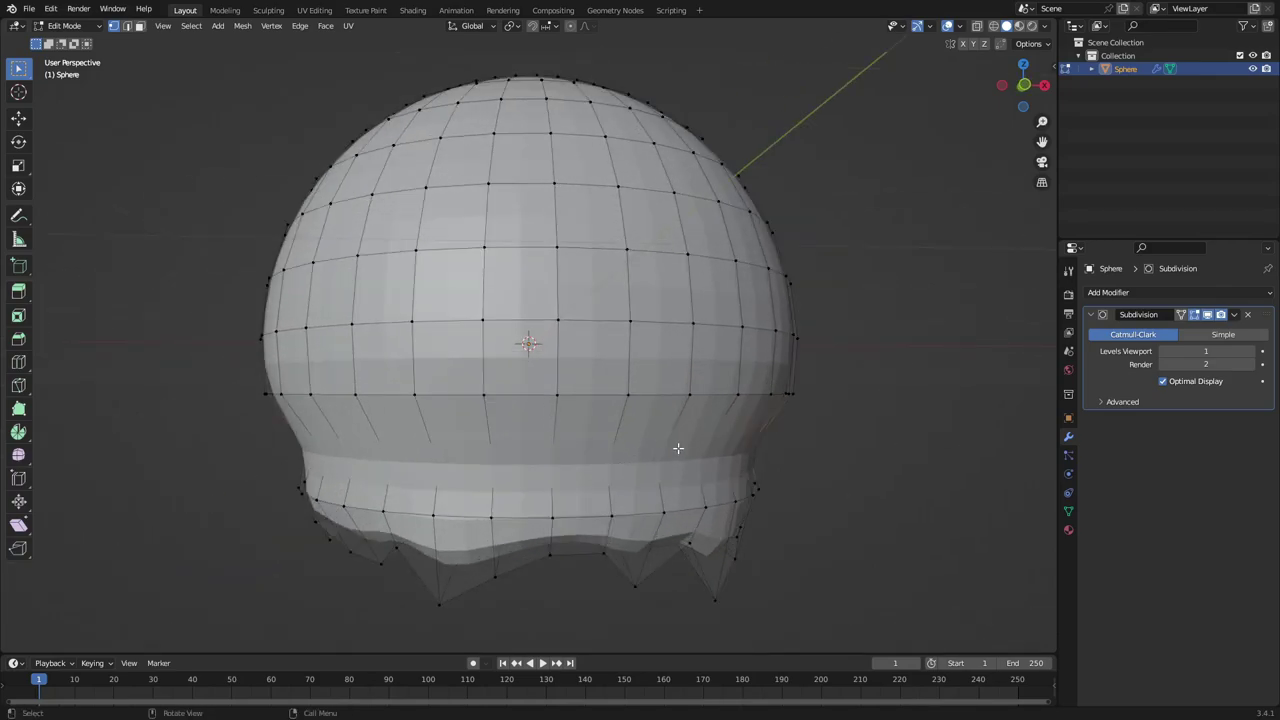
middle_click_drag(678, 448, 798, 490)
scroll(743, 443, "up", 5)
scroll(798, 490, "up", 2)
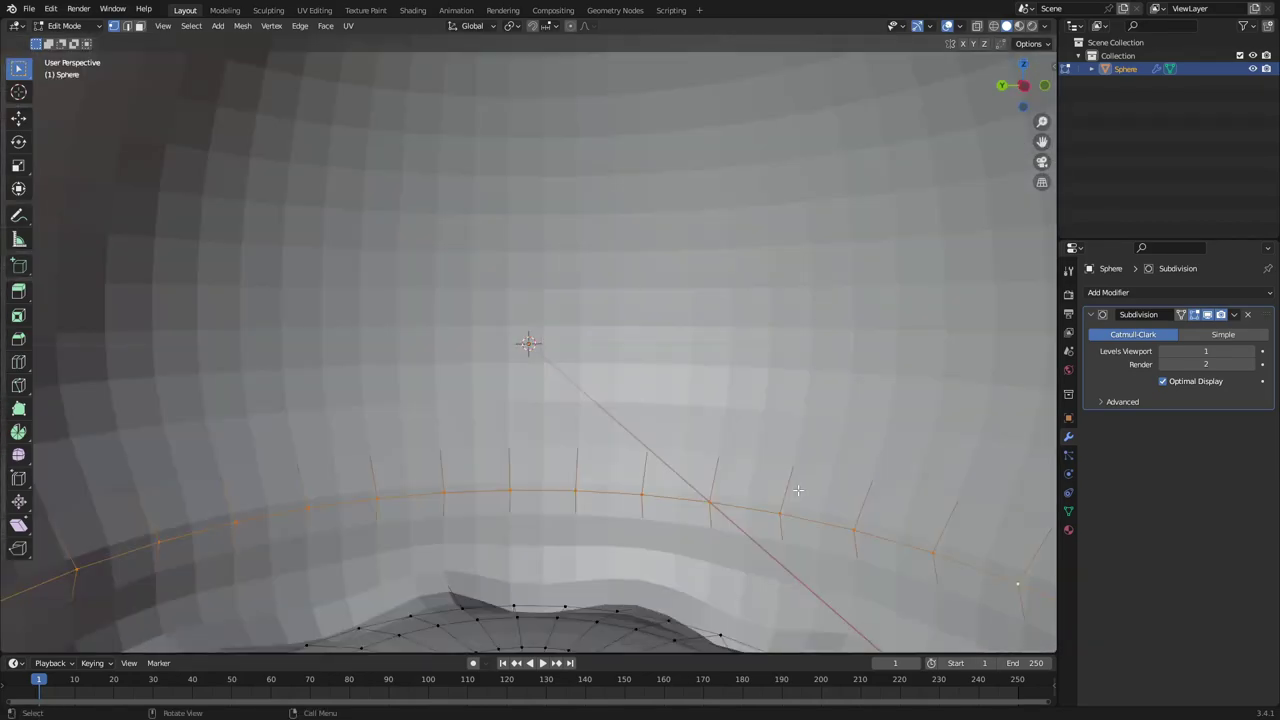
scroll(797, 489, "down", 8)
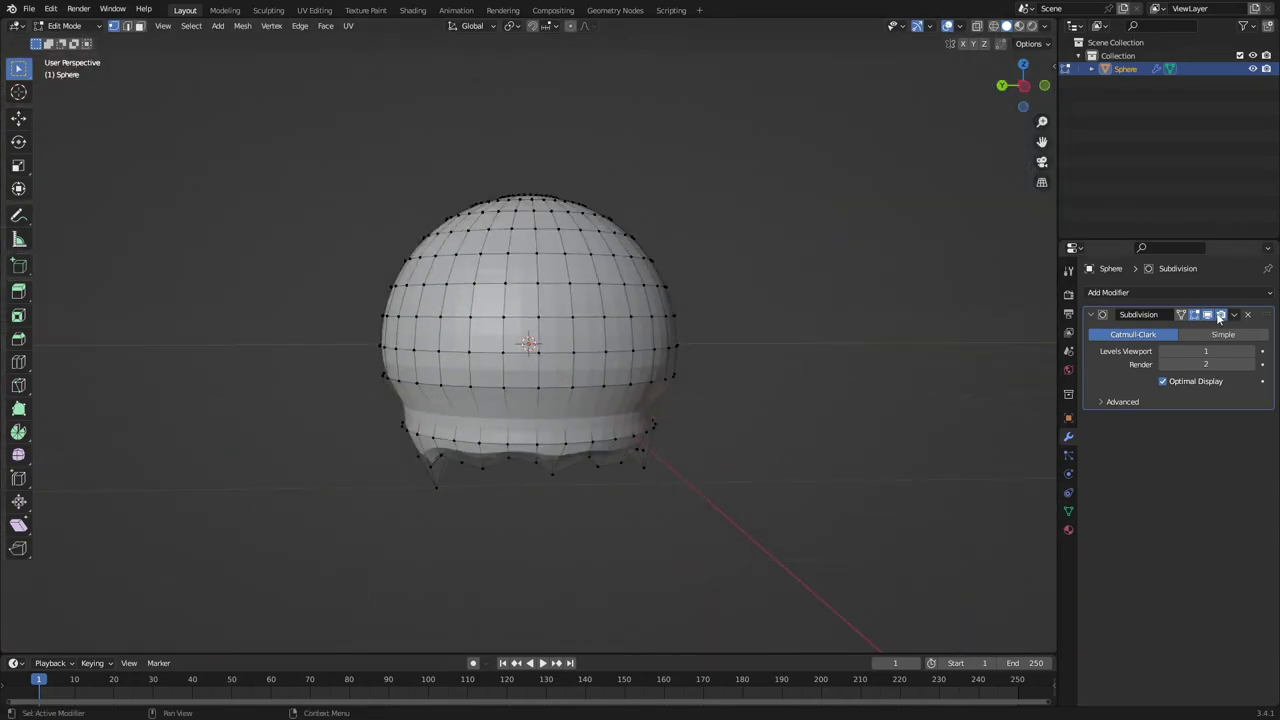
Hide the Subdivision modifier in the viewport and bevel the selected neck loop about 0.018 m wide with 2 segments
left_click(1209, 315)
middle_click_drag(526, 419, 515, 407)
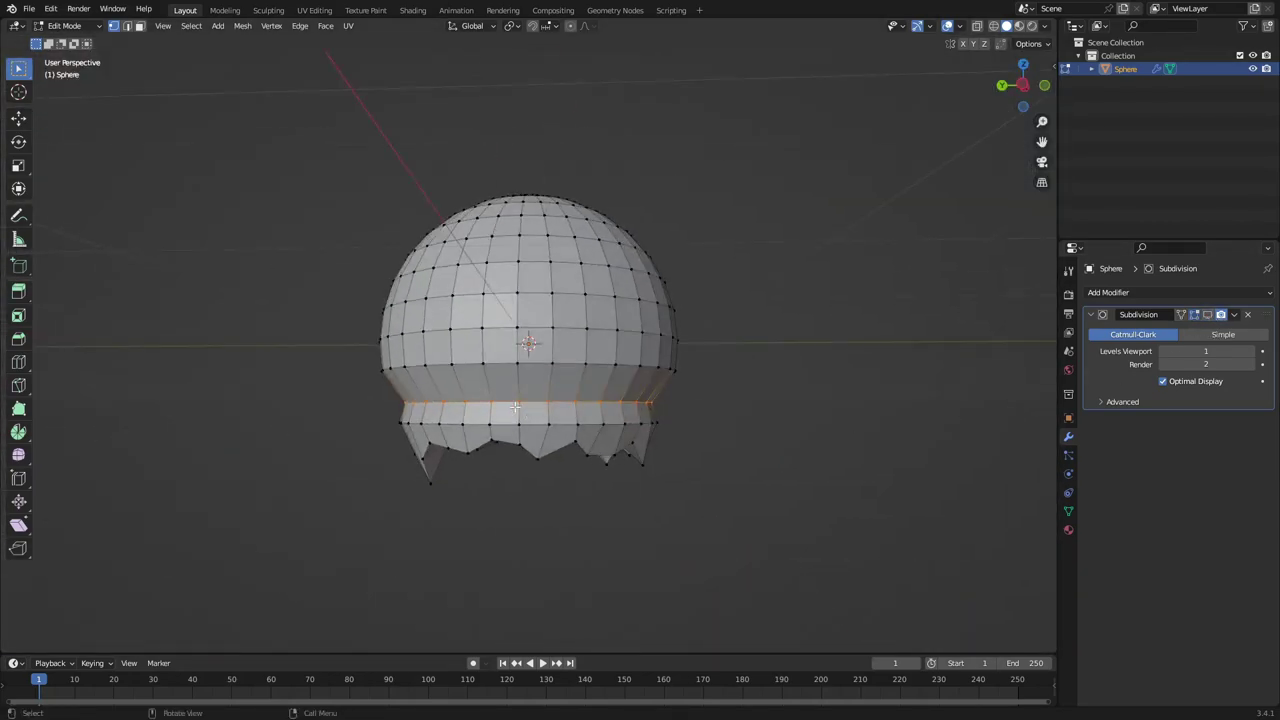
left_click(1208, 315)
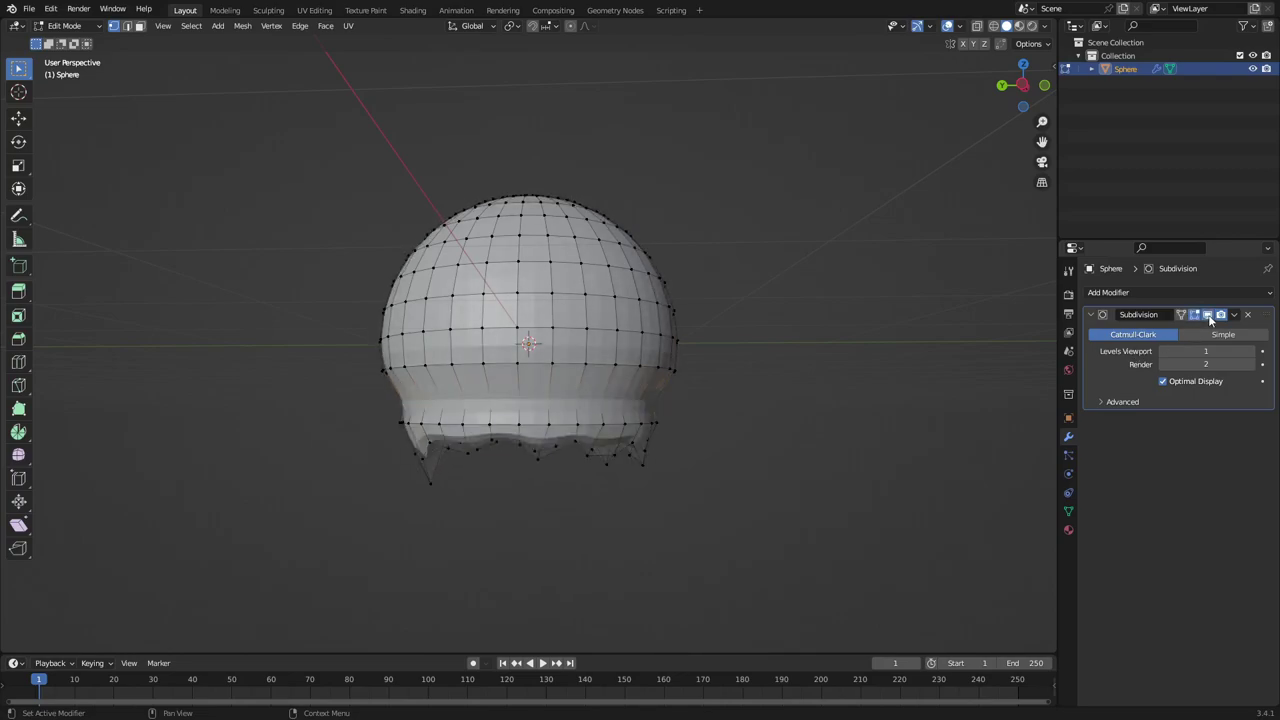
left_click(1208, 315)
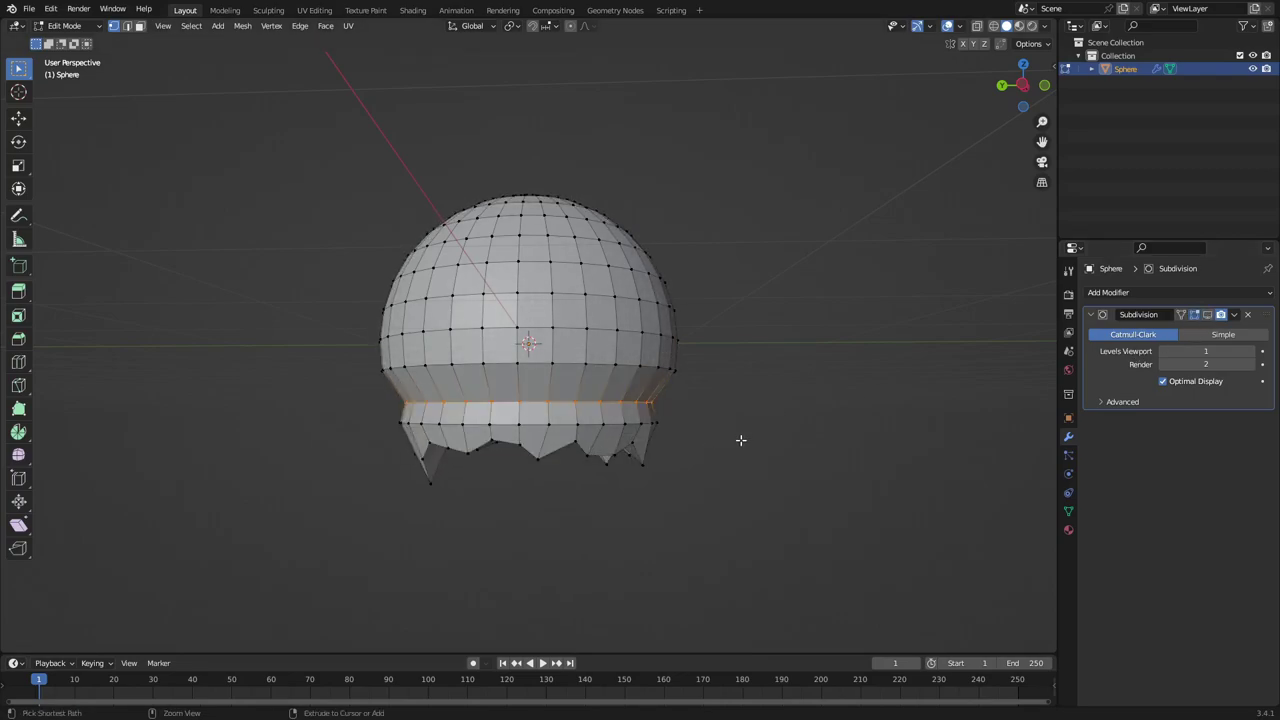
key("ctrl+b")
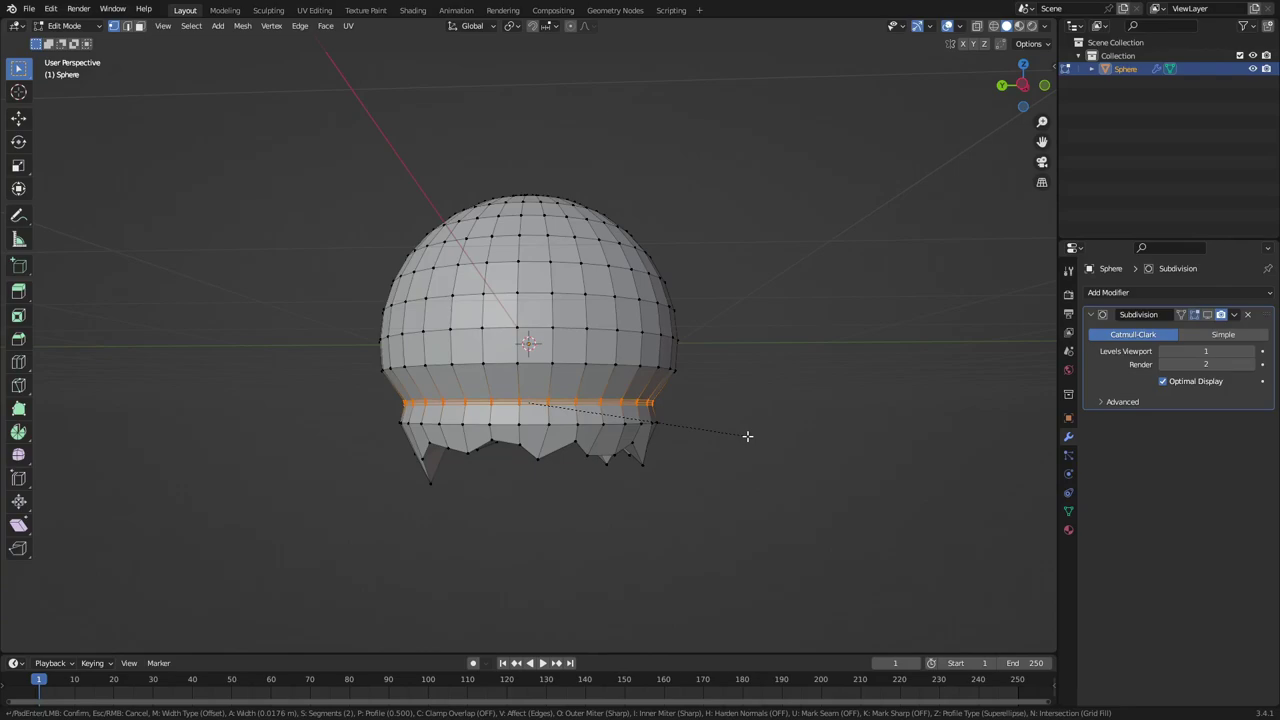
left_click(746, 436)
Return to Object Mode, show the Subdivision modifier in the viewport again, and inspect the sharpened neck crease
key("Tab")
scroll(710, 443, "up", 2)
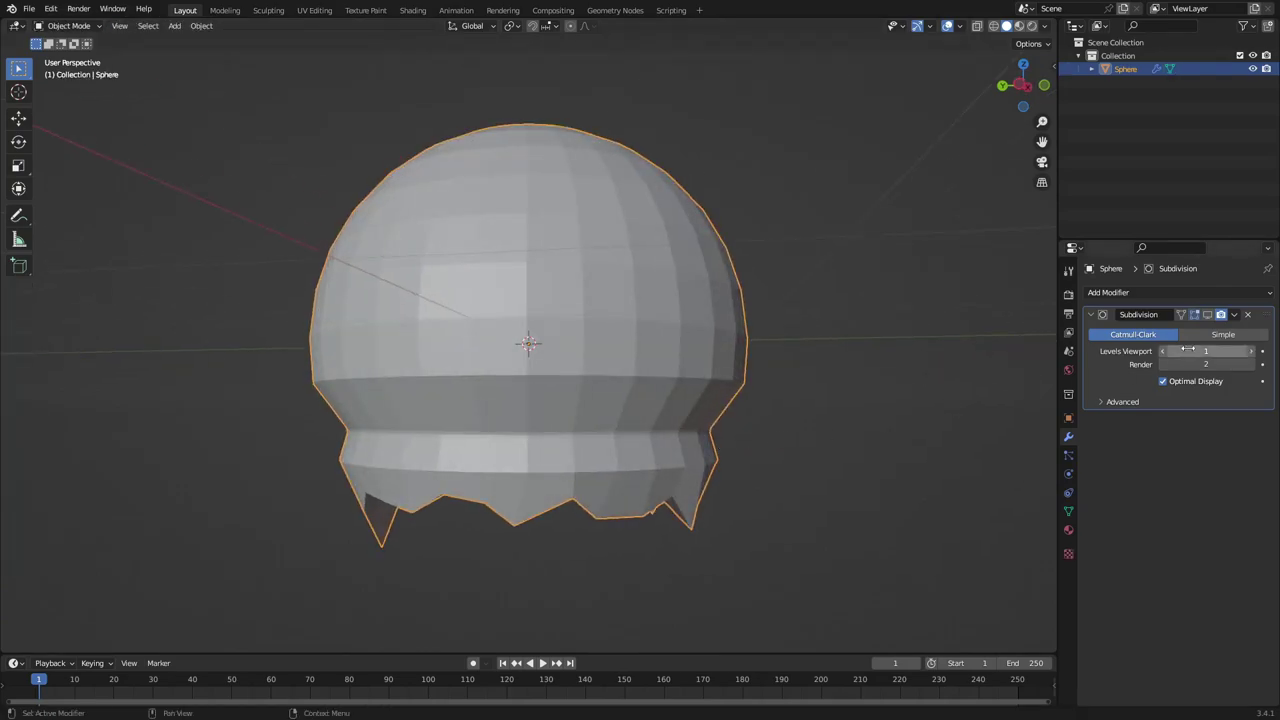
scroll(716, 401, "down", 6)
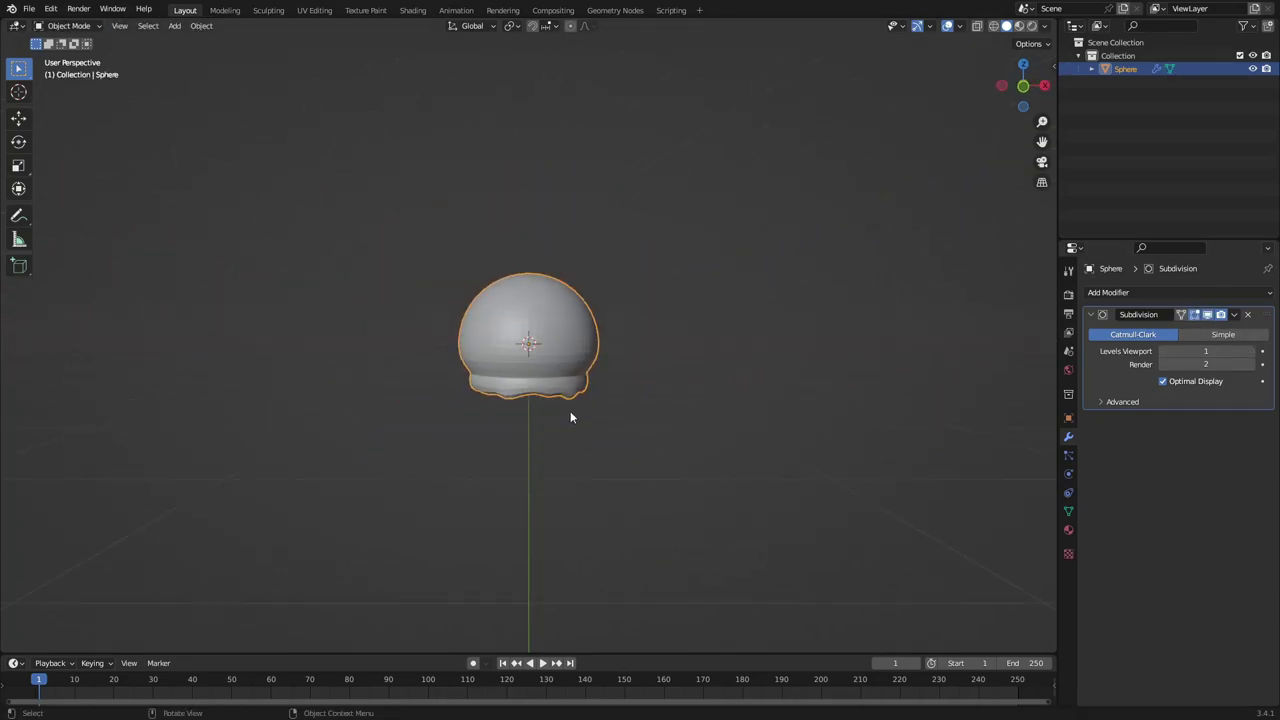
key("Tab")
key("Tab")
scroll(600, 414, "up", 3)
middle_click_drag(626, 420, 655, 410)
scroll(640, 407, "up", 2)
Select the edge loop just below the neck, raise it slightly along Z, and check the shape in Object Mode
key("Tab")
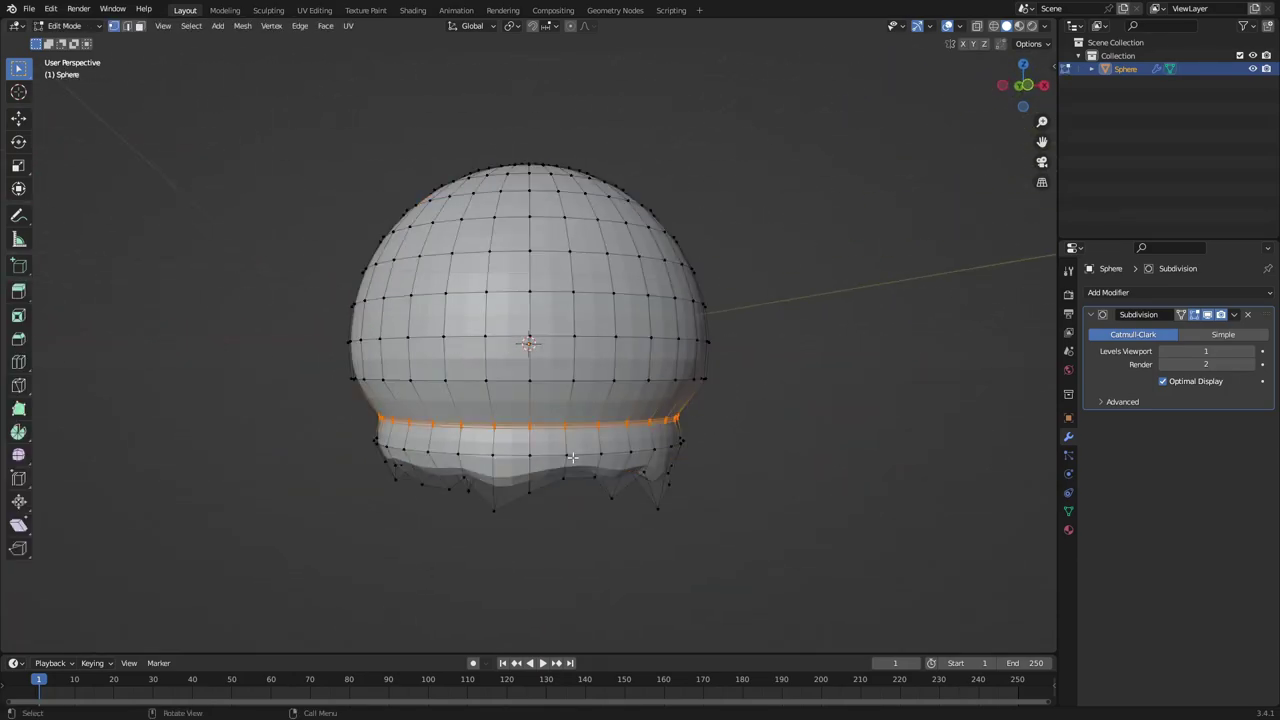
key("g")
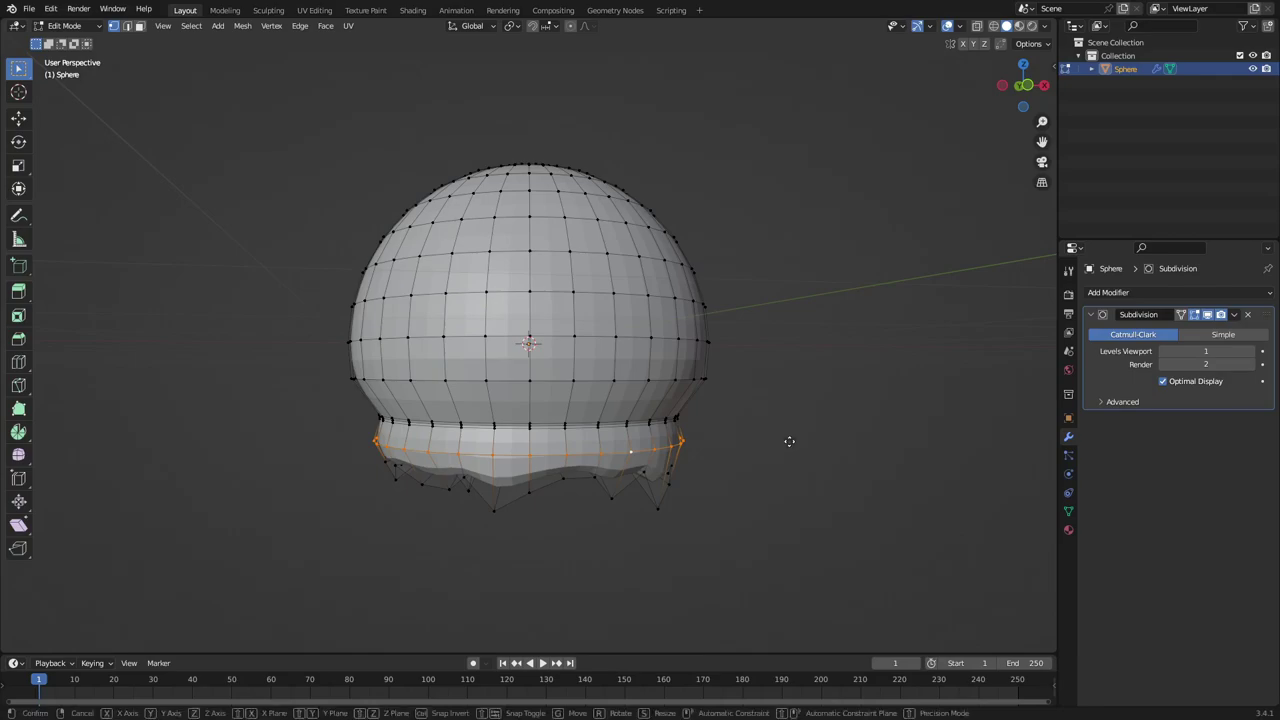
key("z")
left_click(794, 434)
key("Tab")
scroll(815, 434, "down", 3)
middle_click_drag(858, 436, 737, 442)
Try lowering the edge loop below the neck by about 0.12 m along Z and check it in Object Mode
key("Tab")
scroll(721, 441, "up", 4)
key("g")
key("z")
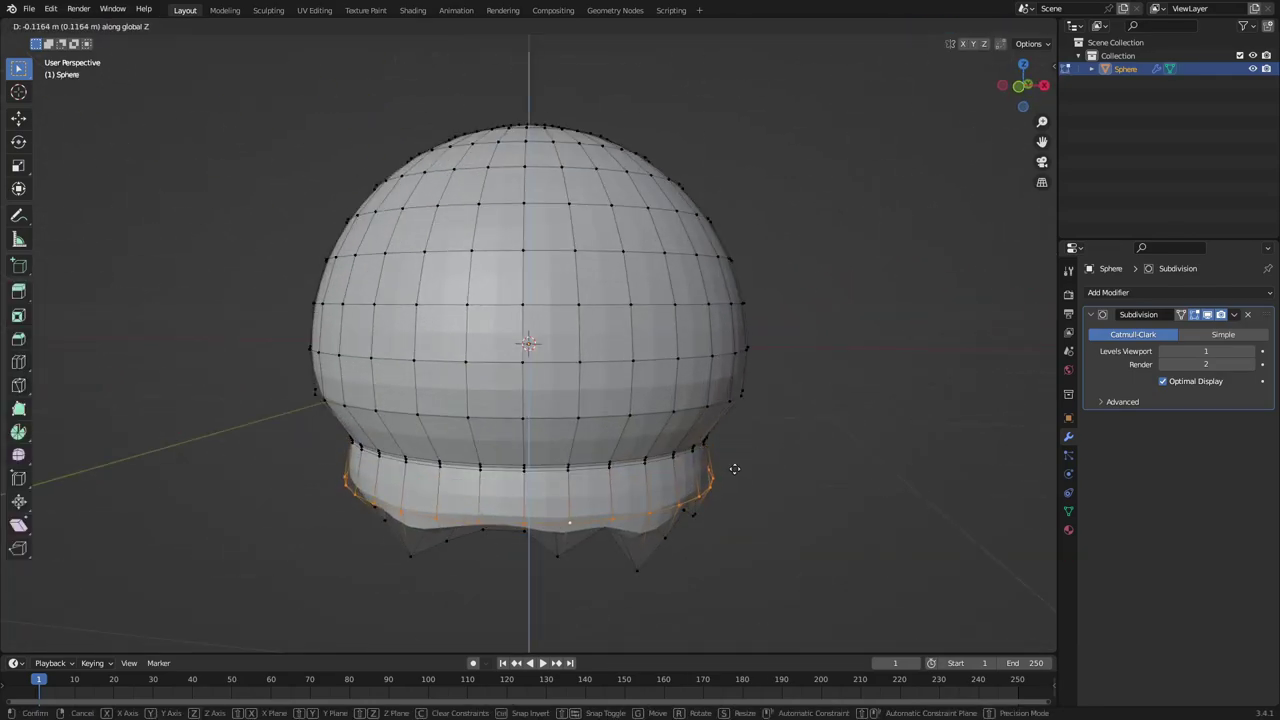
left_click(734, 469)
key("Tab")
scroll(726, 400, "down", 3)
middle_click_drag(726, 398, 774, 418)
Bring the edge loop below the neck back up close to the crease and return to Edit Mode
key("Tab")
key("Tab")
scroll(684, 398, "down", 2)
middle_click_drag(683, 398, 751, 398)
key("Tab")
scroll(662, 392, "up", 4)
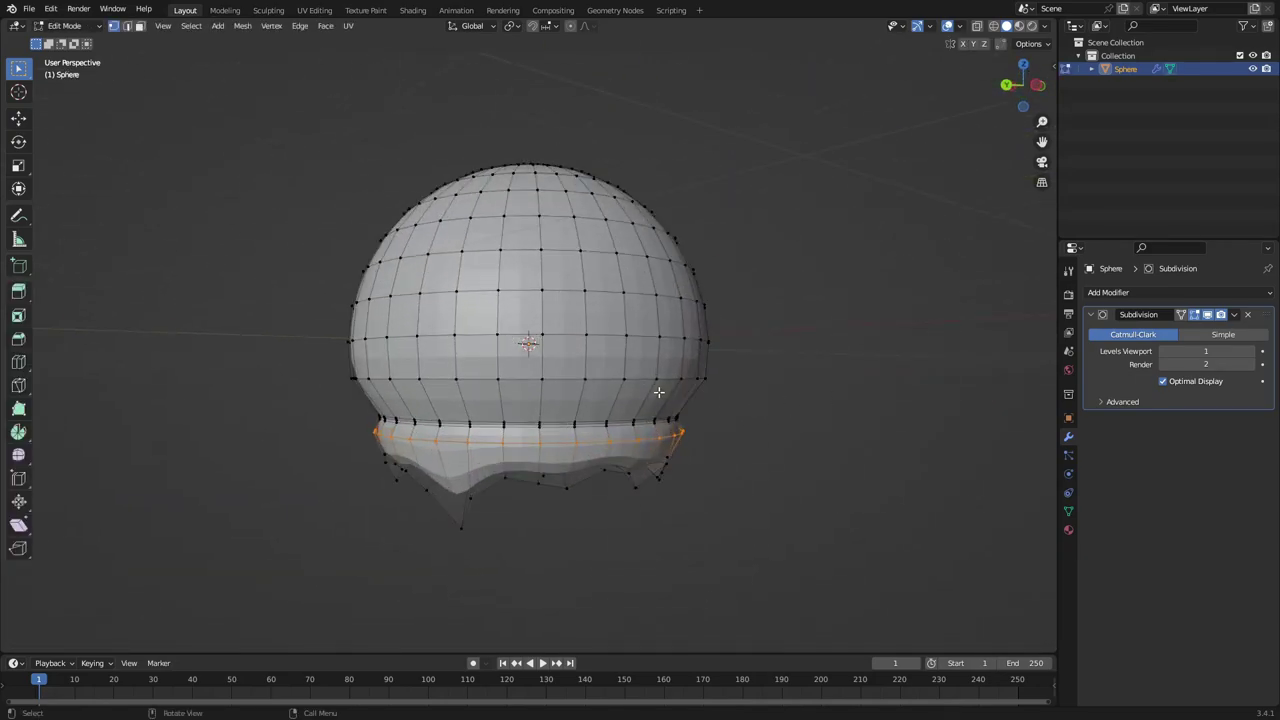
In front view, lower the edge loop above the neck along Z and scale it up slightly
left_click(627, 379, "alt")
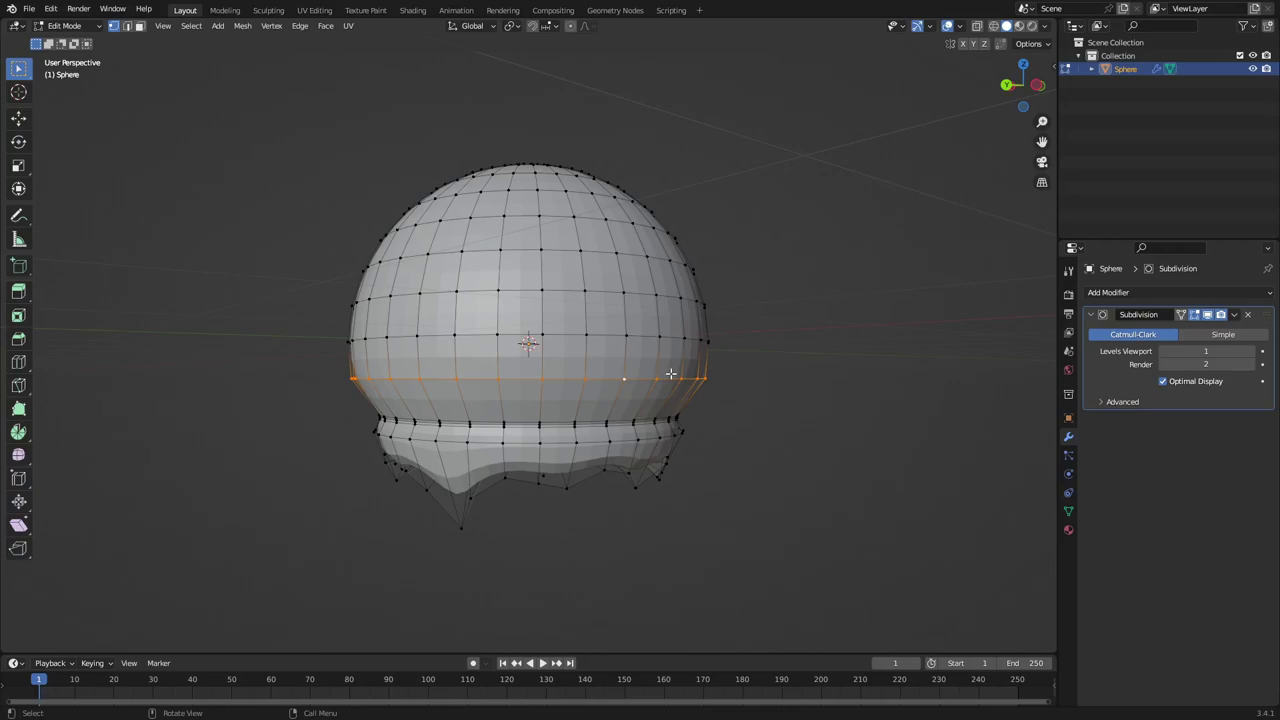
key("KP_1")
key("g")
key("z")
left_click(786, 385)
key("s")
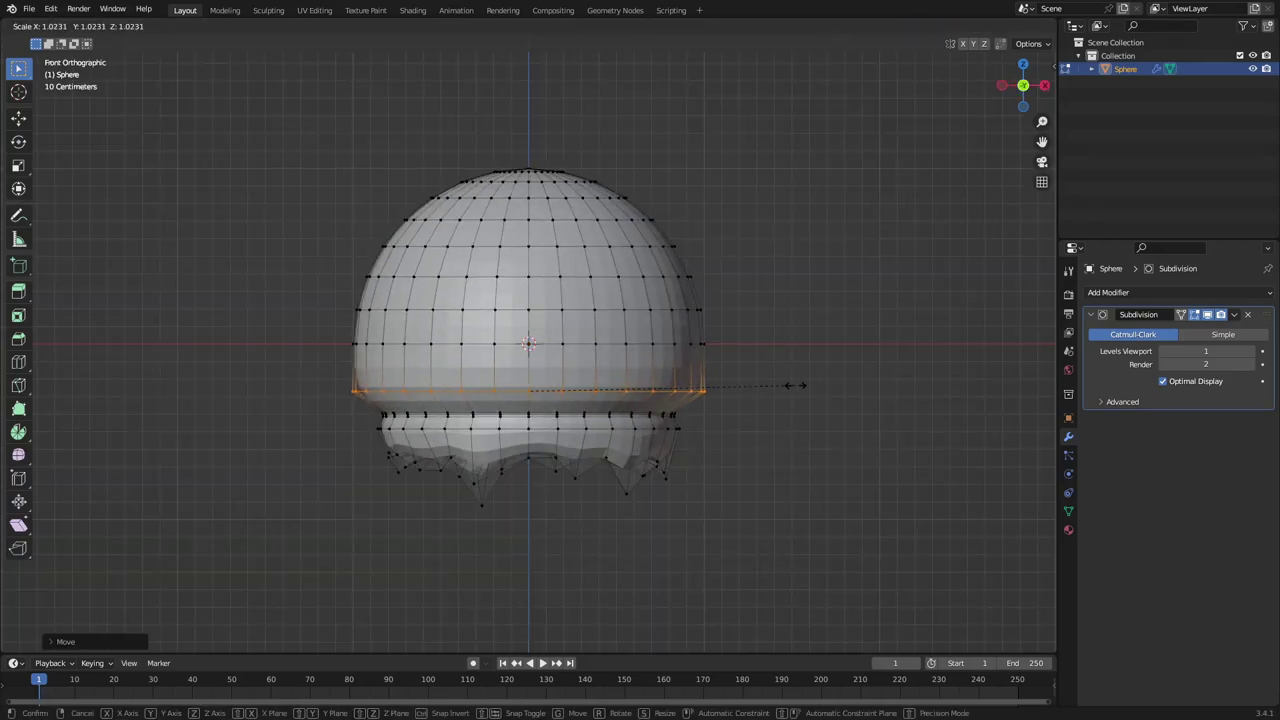
left_click(804, 385)
Widen the edge loop at the dome's equator, and scale the loop directly above it by about 1.09
left_click(606, 345)
left_click(608, 344, "alt")
key("s")
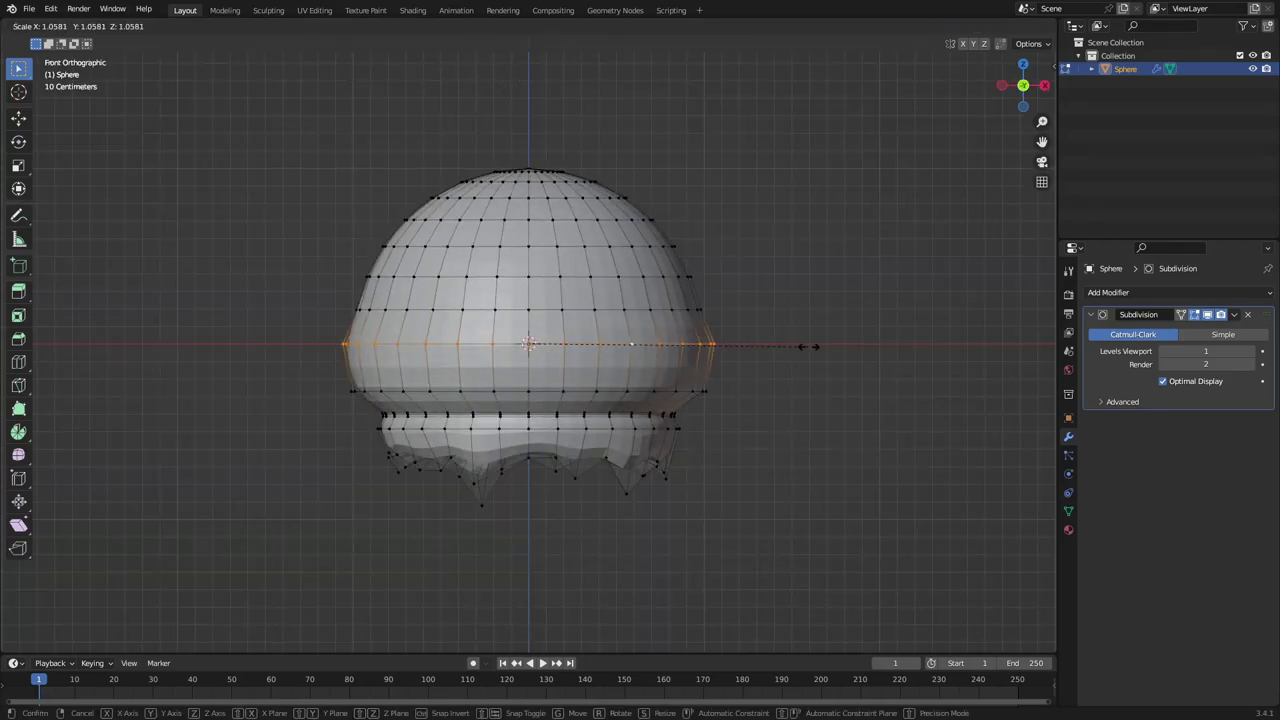
left_click(808, 346)
left_click(631, 309)
key("s")
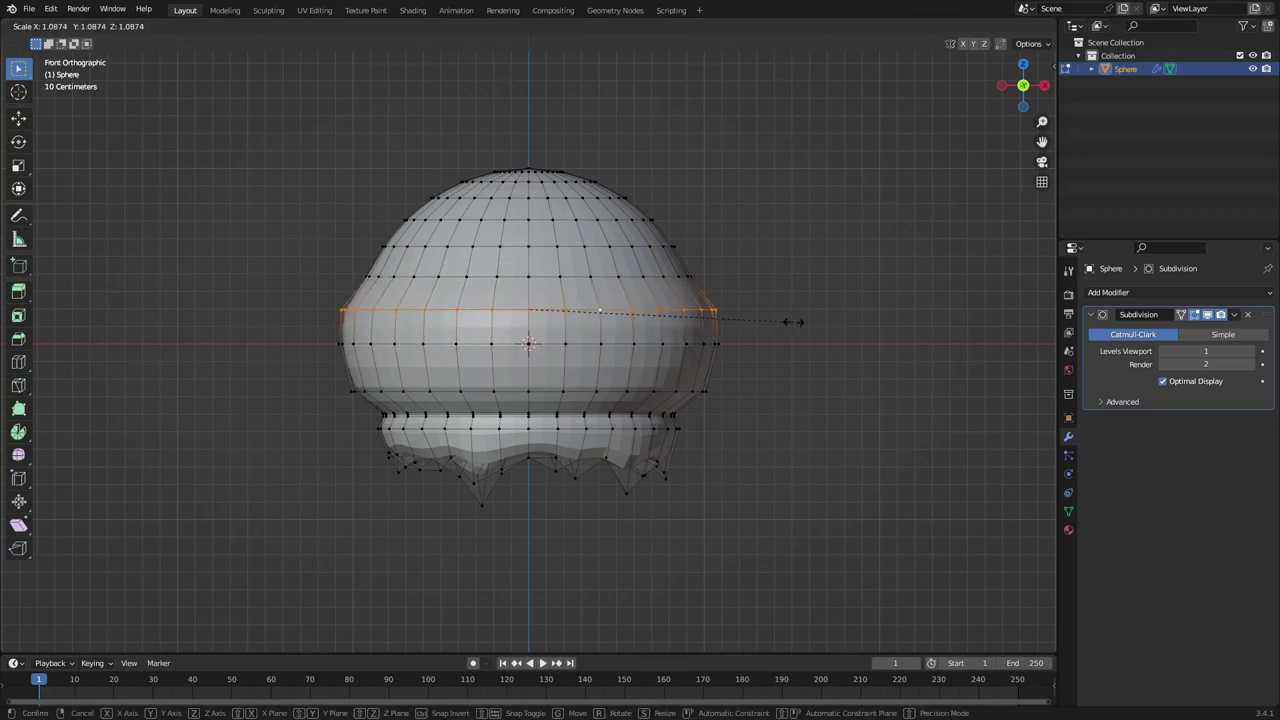
left_click(790, 322)
Scale up the next two higher edge loops so the dome's side bulges smoothly
left_click(690, 276, "alt")
key("s")
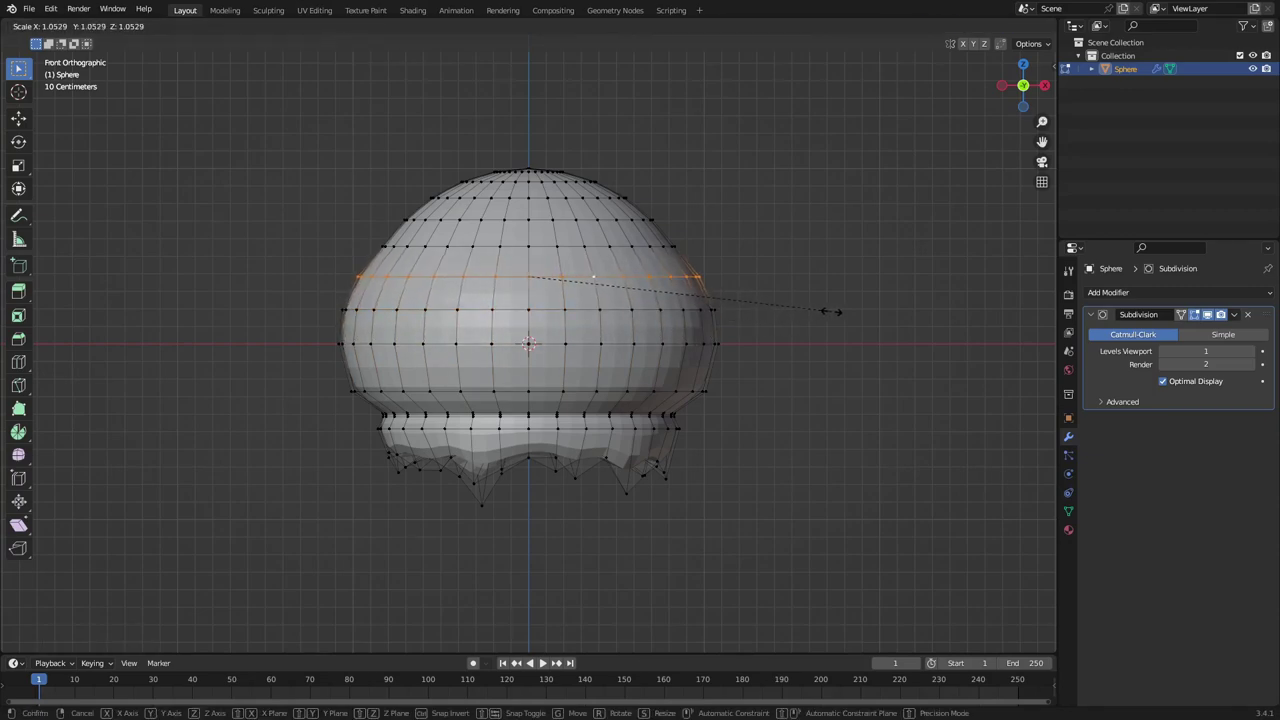
left_click(836, 311)
left_click(593, 249)
left_click(588, 247, "alt")
key("s")
left_click(708, 248)
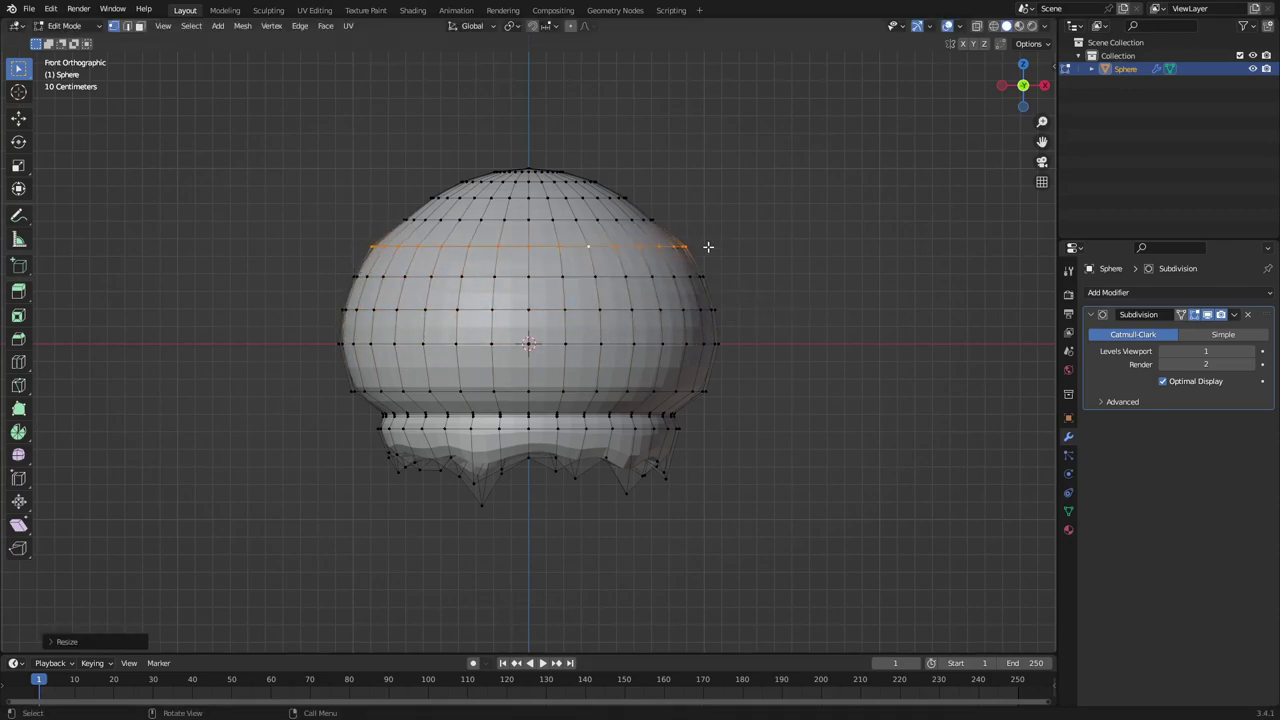
Scale up the next edge loop towards the dome's top slightly and clear the selection
left_click(576, 222)
key("s")
left_click(771, 230)
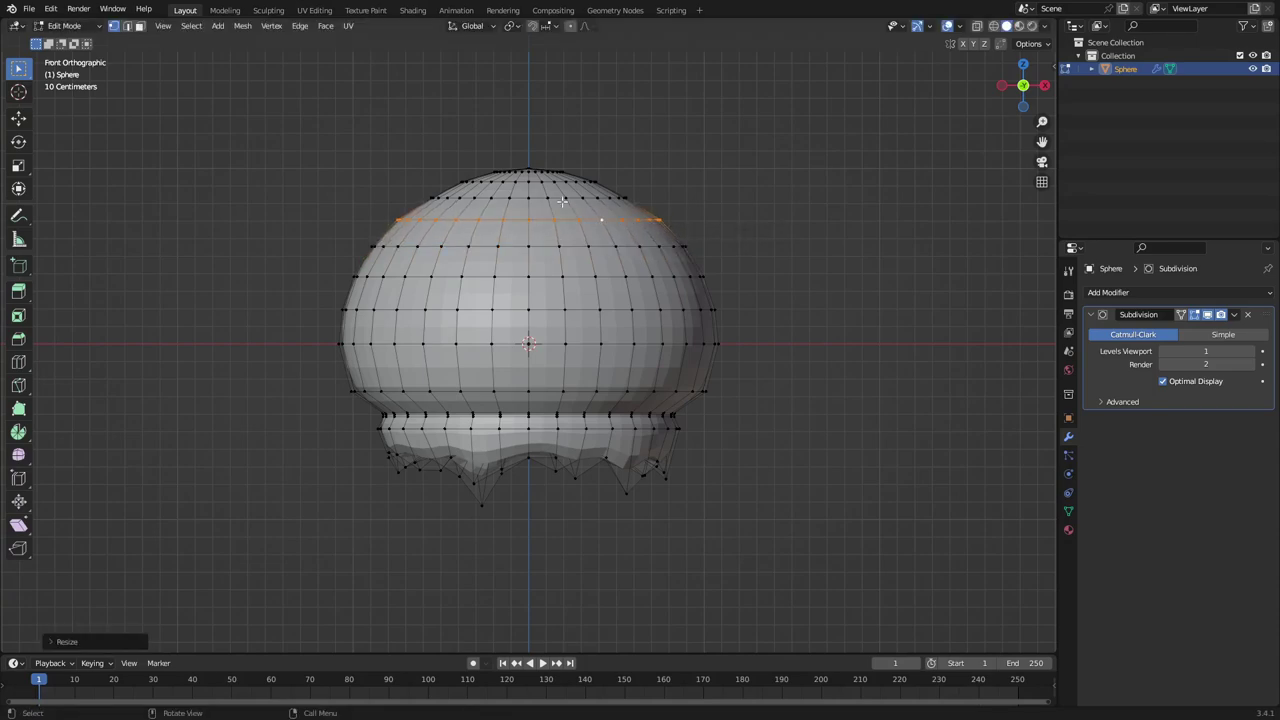
left_click(548, 196)
left_click_drag(388, 112, 632, 158)
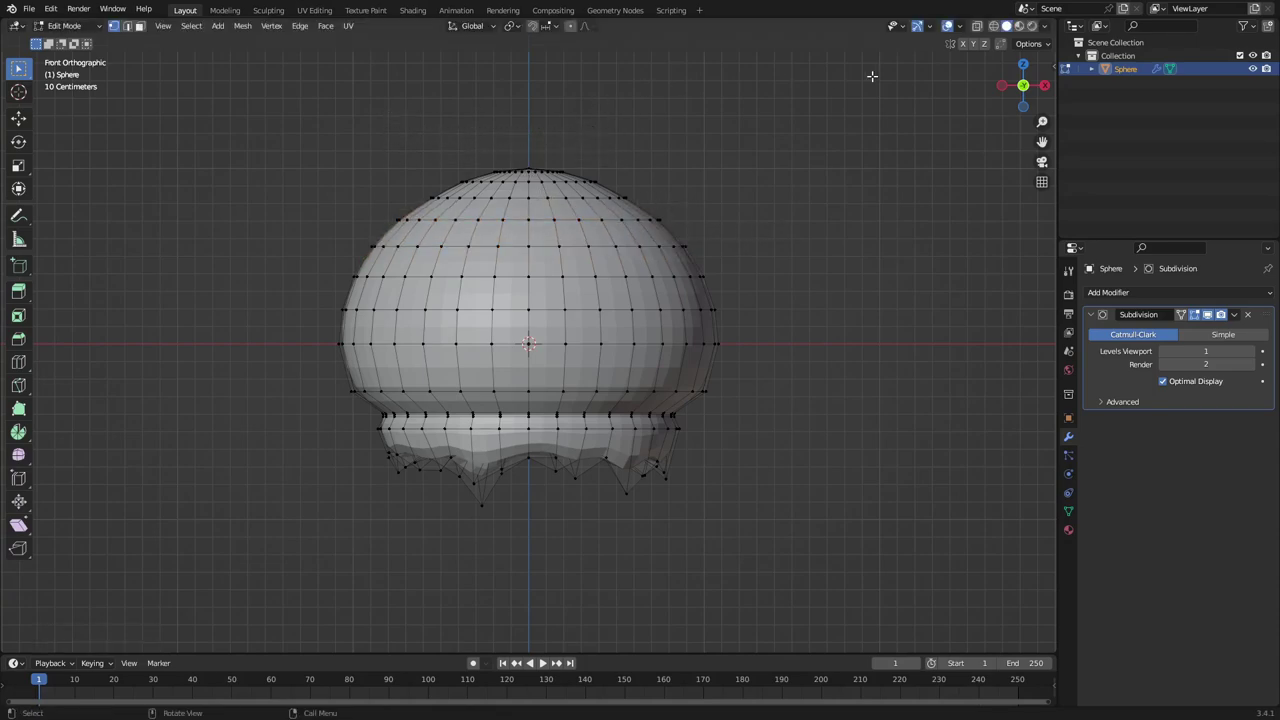
With X-ray on, lower the dome's topmost rings along Z, adding the next ring down for a second slight lowering
left_click(977, 26)
left_click_drag(433, 112, 700, 192)
key("g")
key("z")
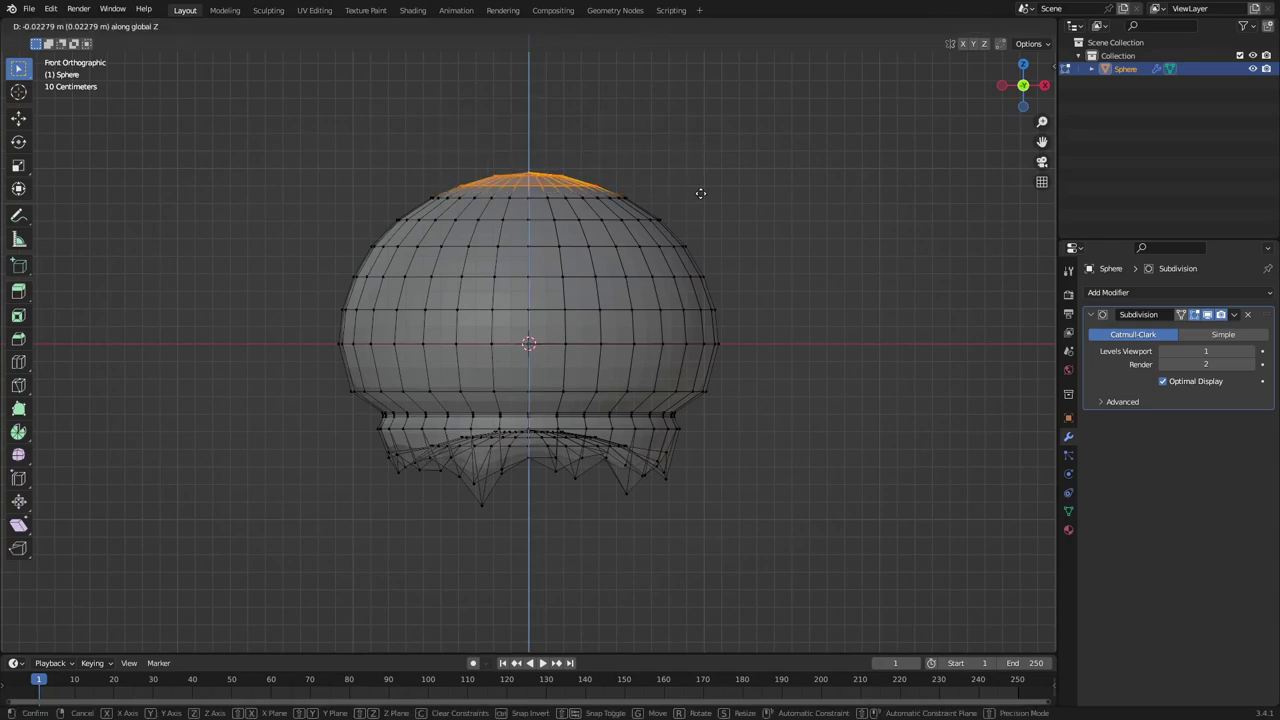
left_click(701, 193)
left_click_drag(733, 198, 740, 203)
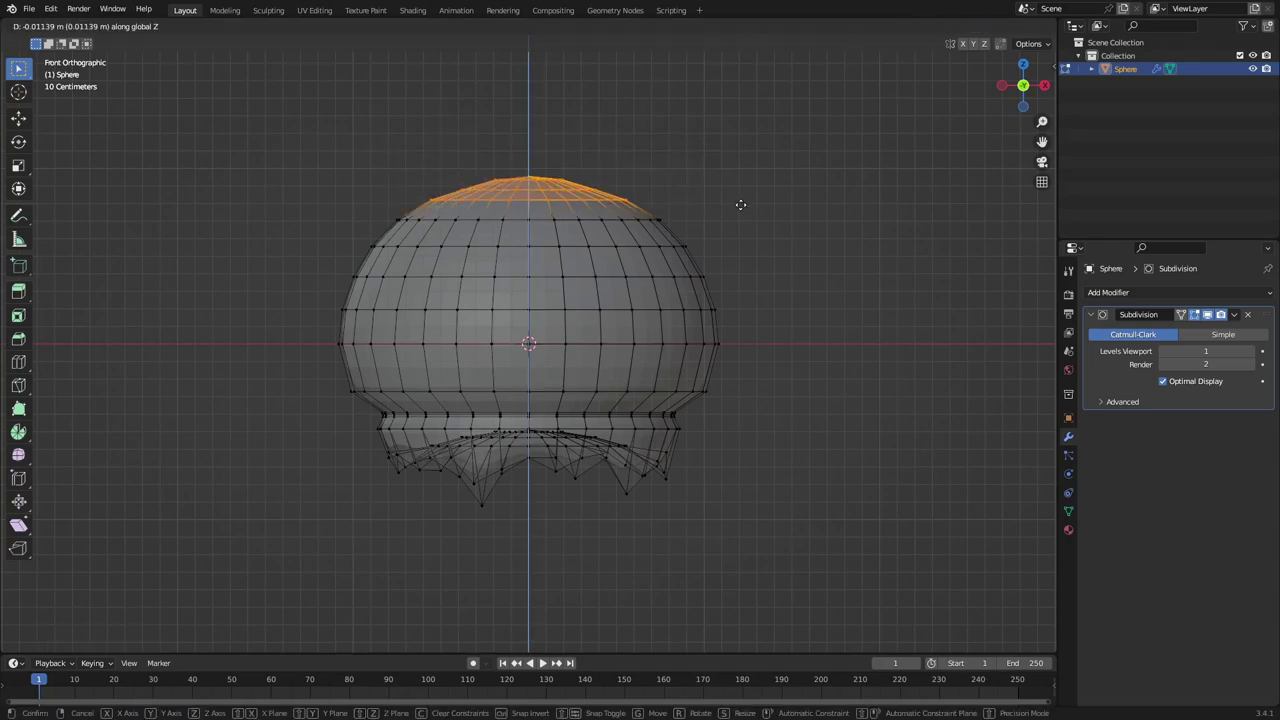
key("Tab")
middle_click_drag(680, 289, 758, 295)
scroll(706, 260, "up", 3)
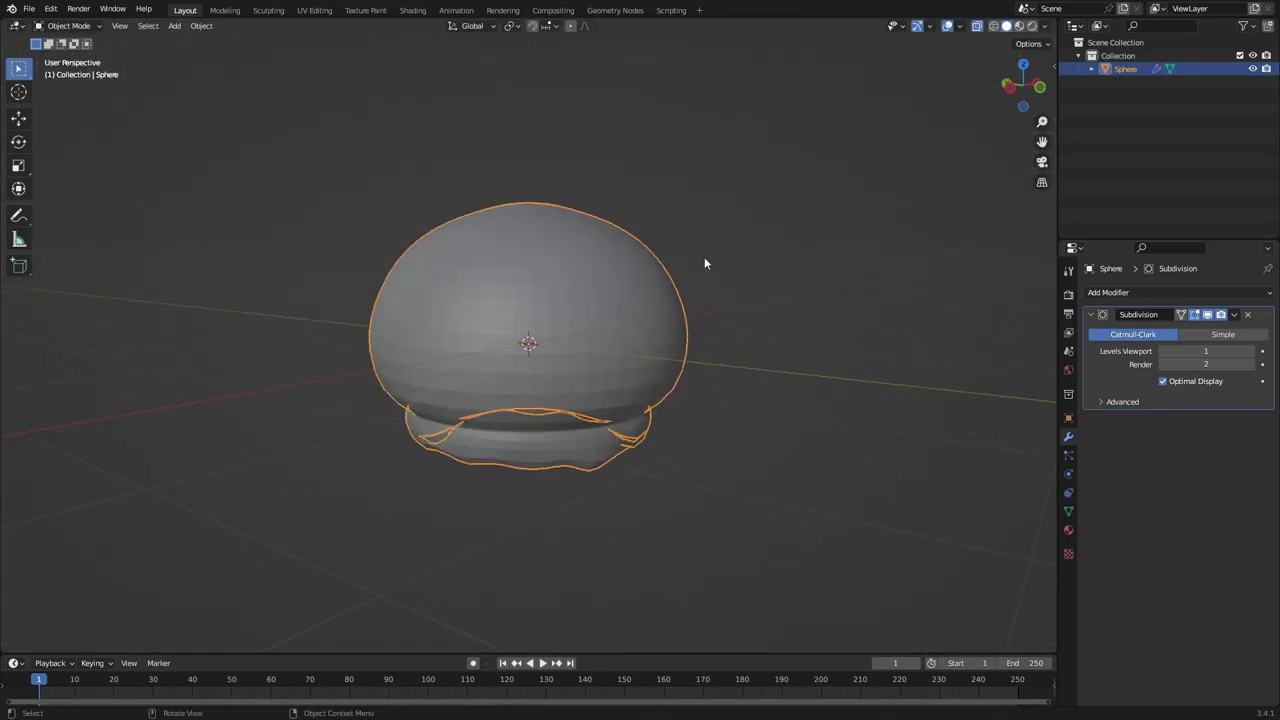
Select the vertex at the dome's top pole and move it slightly along Z in front view to even out the peak
key("Tab")
left_click(527, 200)
middle_click_drag(578, 193, 614, 240)
scroll(548, 205, "up", 2)
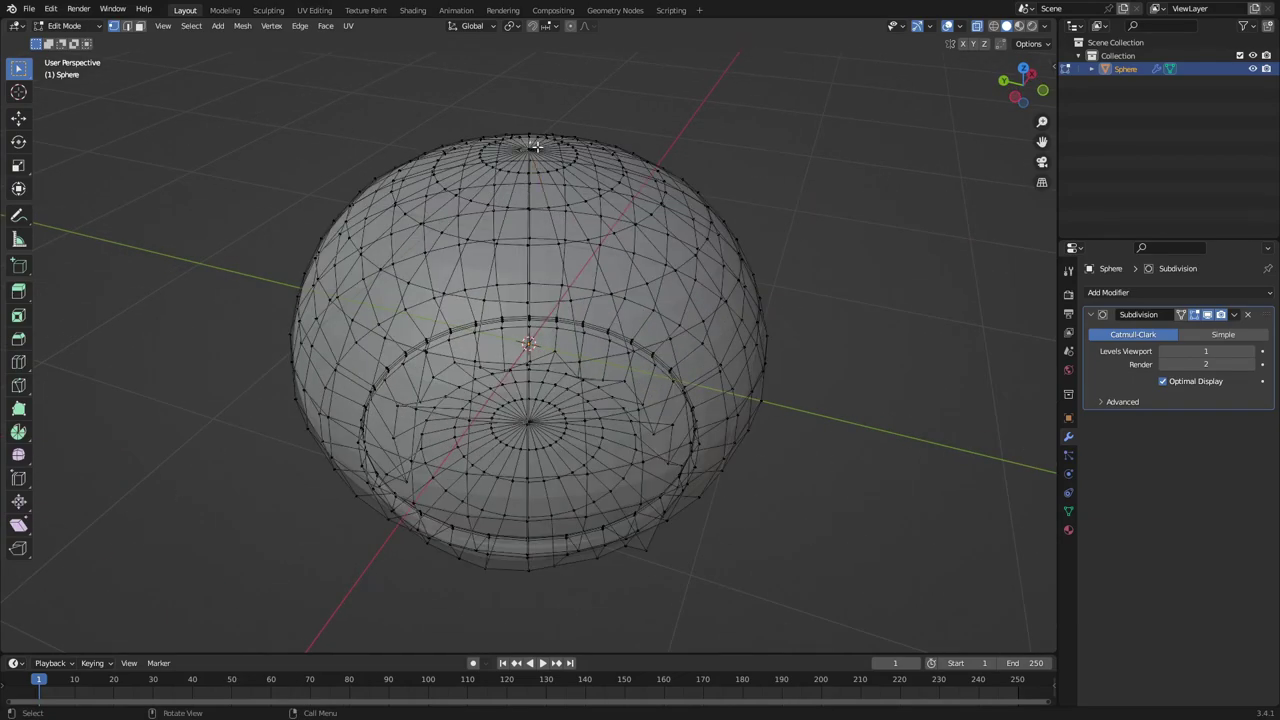
left_click(536, 146)
middle_click_drag(536, 146, 660, 186)
key("KP_1")
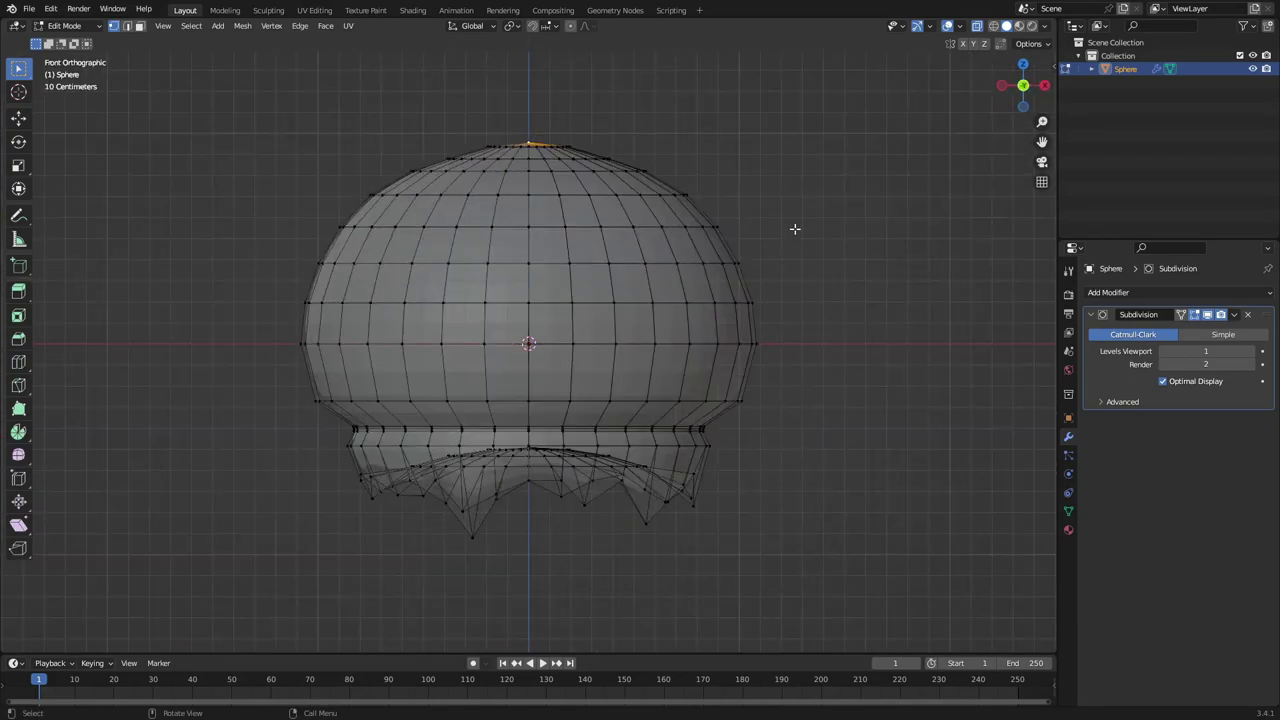
key("g")
key("z")
left_click(802, 229)
key("Tab")
scroll(922, 128, "down", 2)
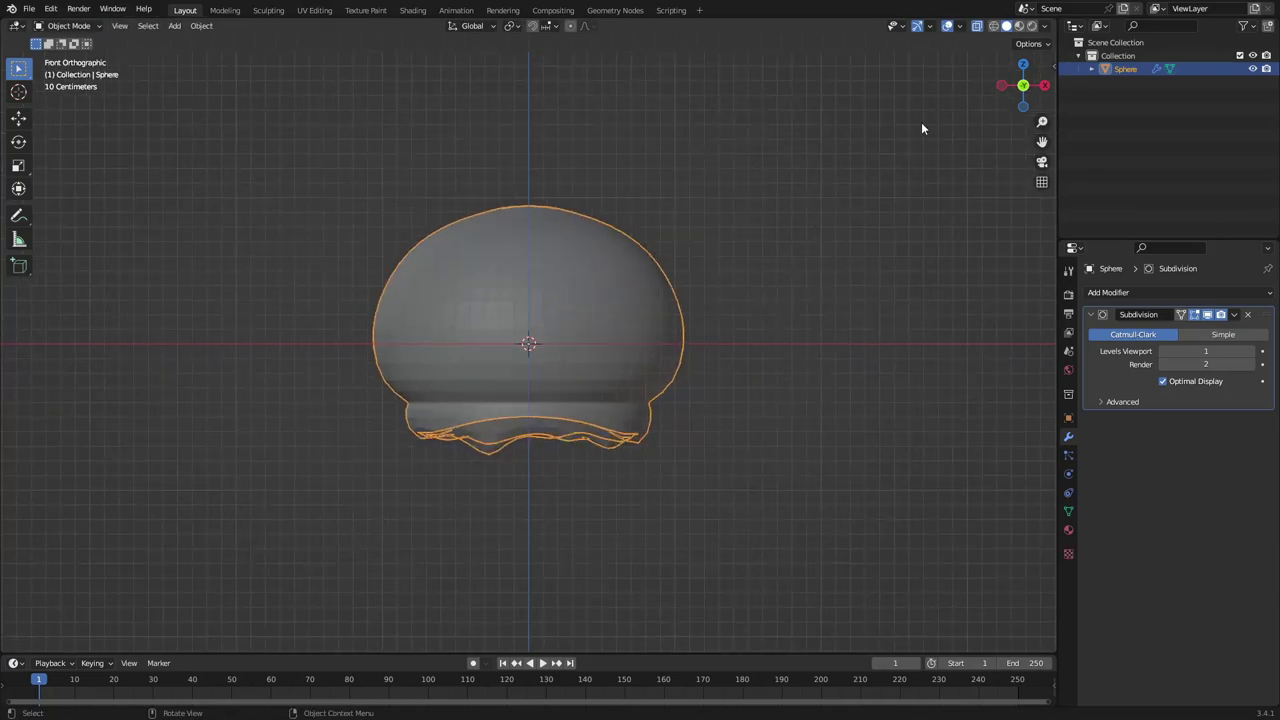
Turn off X-ray, deselect the sphere and examine the dome's silhouette from several angles
left_click(977, 26)
middle_click_drag(640, 180, 665, 393)
left_click(798, 353)
scroll(665, 355, "down", 5)
scroll(665, 393, "up", 5)
Try to raise the dome's upper rings along Z in front view with X-ray off, in two successively smaller groups
key("Tab")
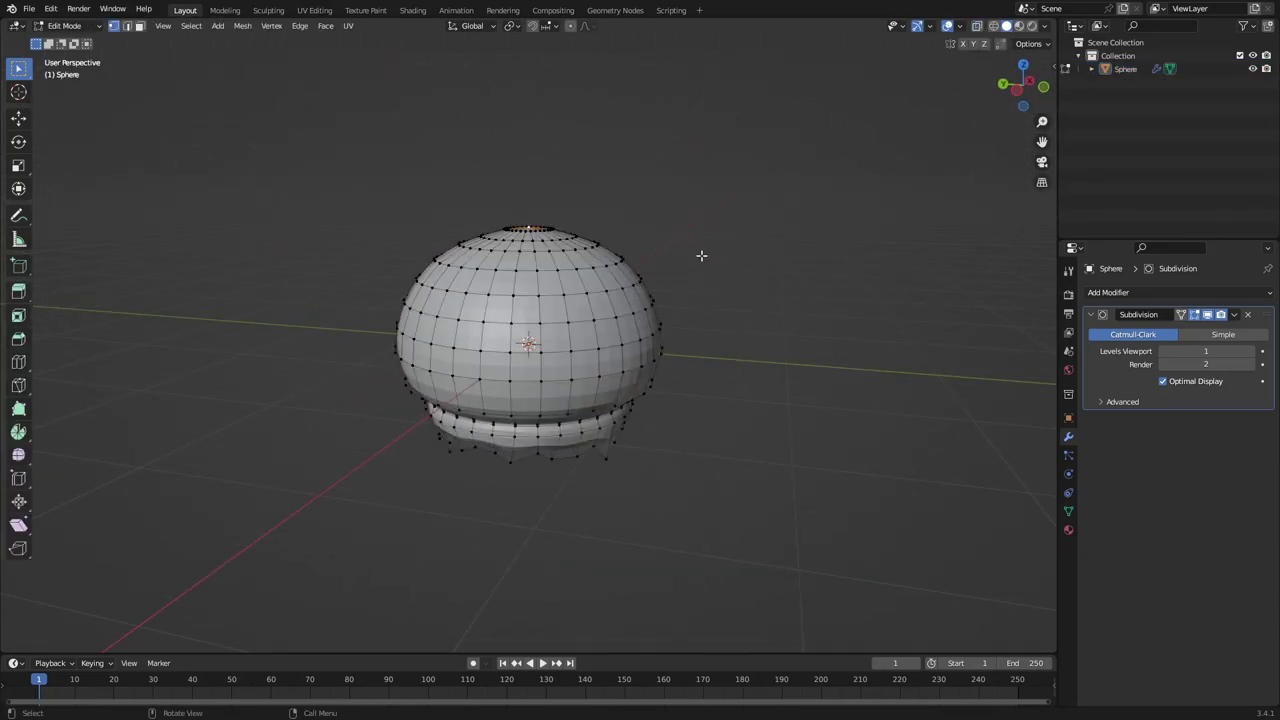
middle_click_drag(700, 254, 687, 239)
key("KP_1")
left_click_drag(390, 143, 670, 301)
key("g")
key("z")
left_click(683, 294)
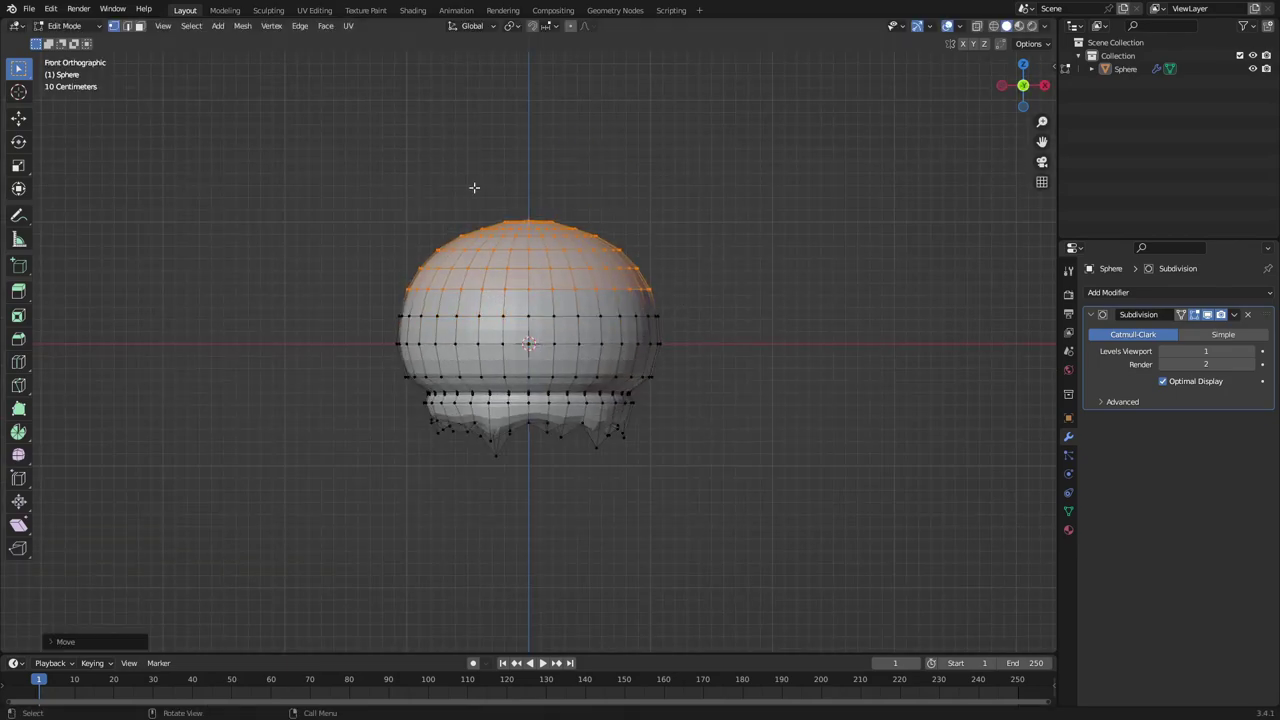
left_click_drag(350, 143, 704, 279)
key("g")
key("z")
left_click(706, 274)
middle_click_drag(708, 275, 818, 230)
Undo the last moves of the dome's upper rings
key("ctrl+z")
key("ctrl+z")
key("ctrl+z")
key("ctrl+z")
key("ctrl+z")
key("ctrl+z")
With X-ray on in front view, raise all rings from the second one above the equator upward slightly along Z
key("Tab")
middle_click_drag(986, 45, 796, 226)
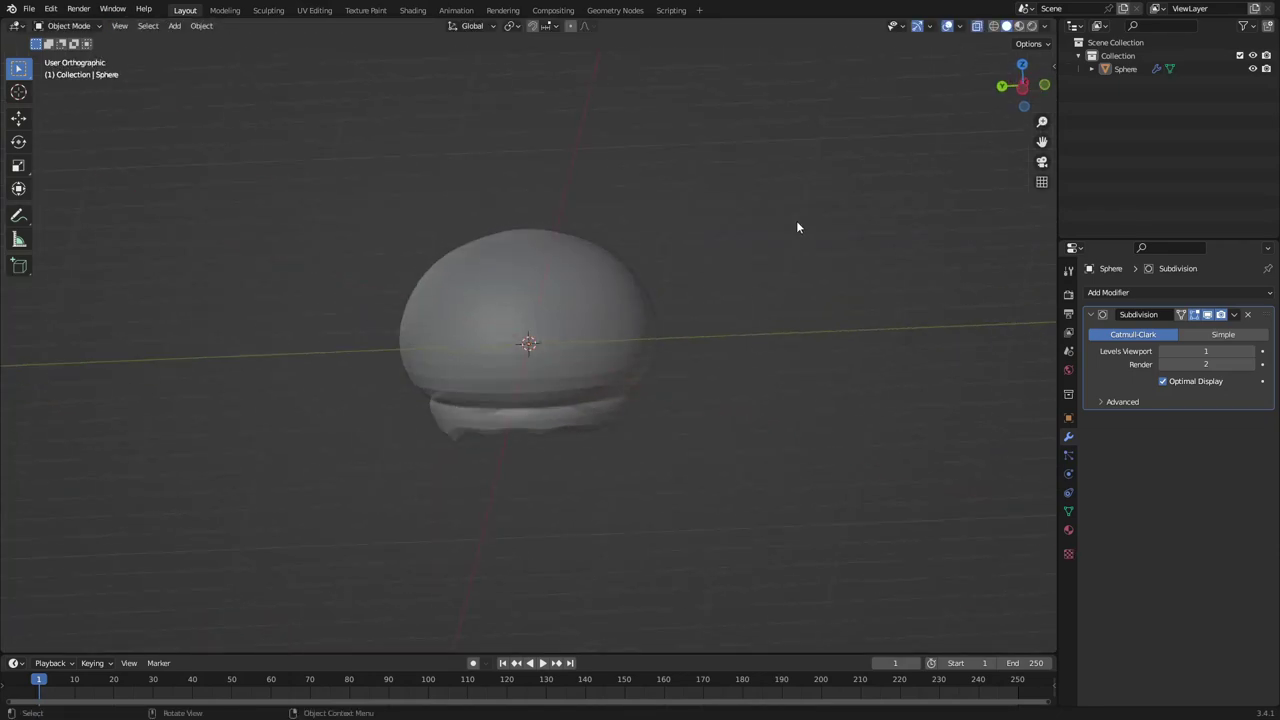
key("KP_1")
key("Tab")
left_click_drag(352, 148, 691, 309)
key("g")
left_click(694, 306)
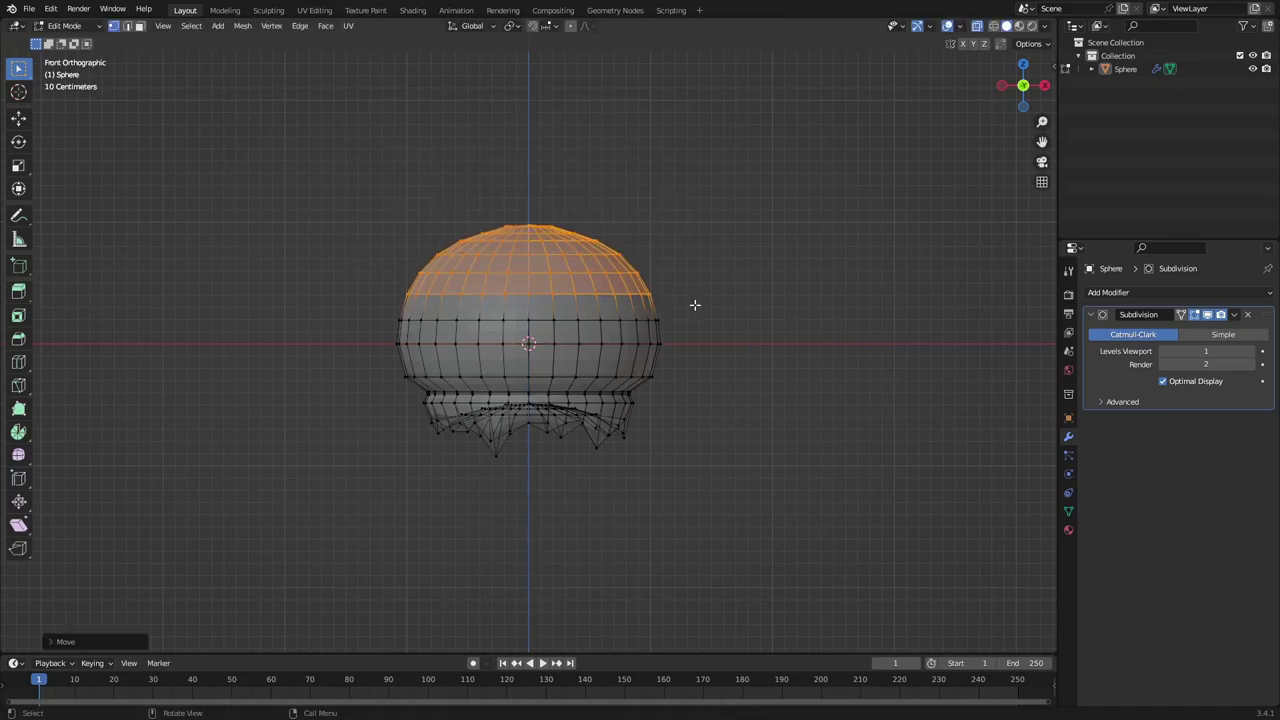
Raise progressively smaller groups of the dome's top rings along Z to round the crown
left_click_drag(398, 148, 662, 276)
left_click_drag(380, 166, 655, 262)
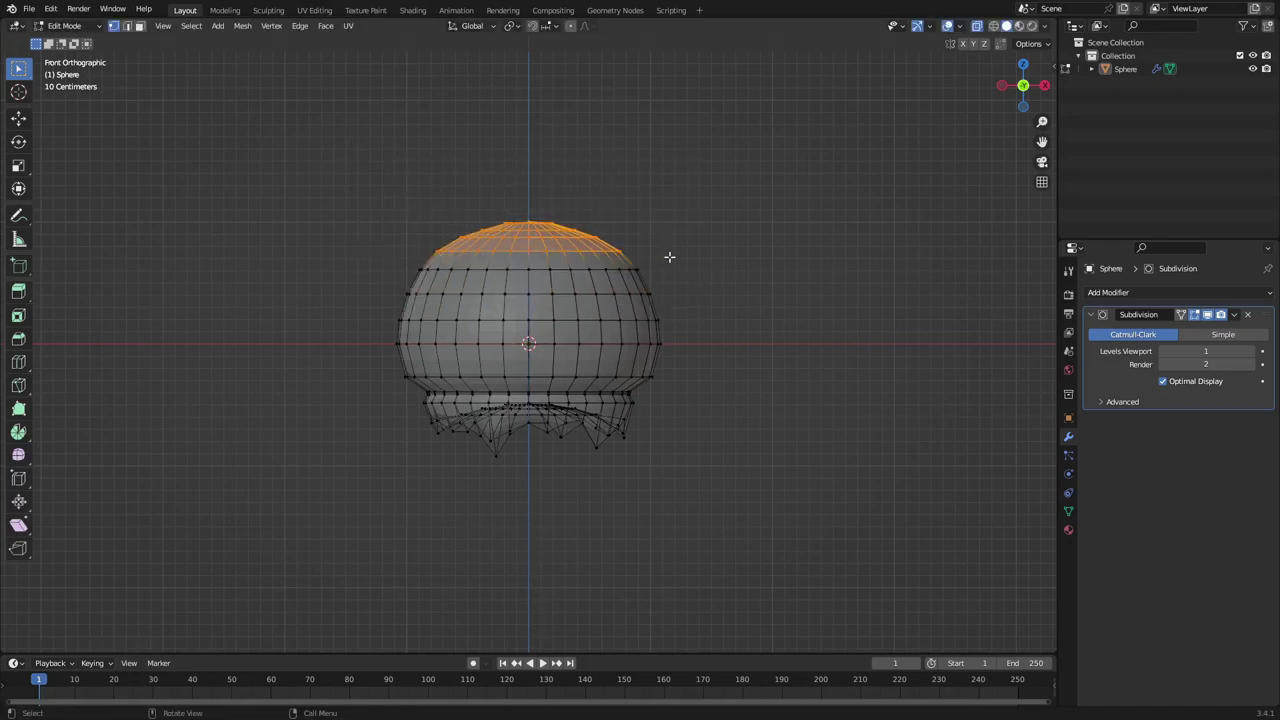
left_click_drag(420, 157, 660, 240)
key("g")
left_click(660, 240)
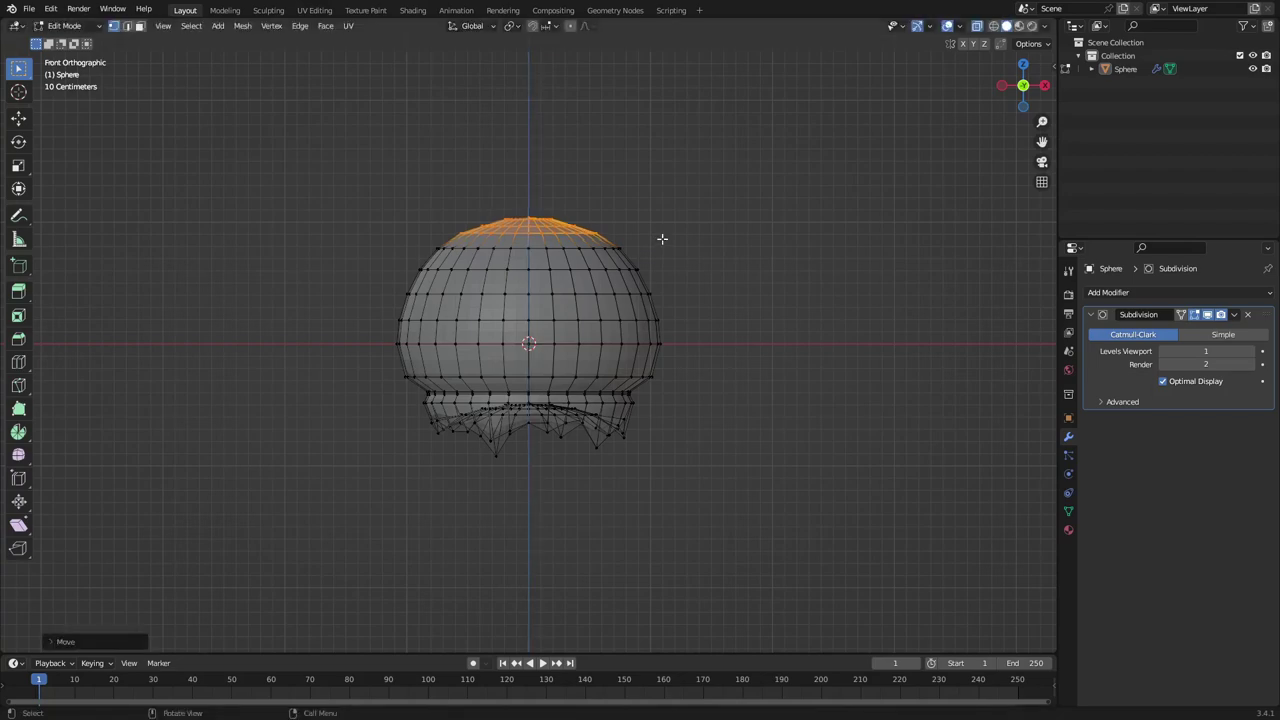
Raise every ring above the dome's equator together along Z
left_click_drag(286, 166, 766, 339)
key("g")
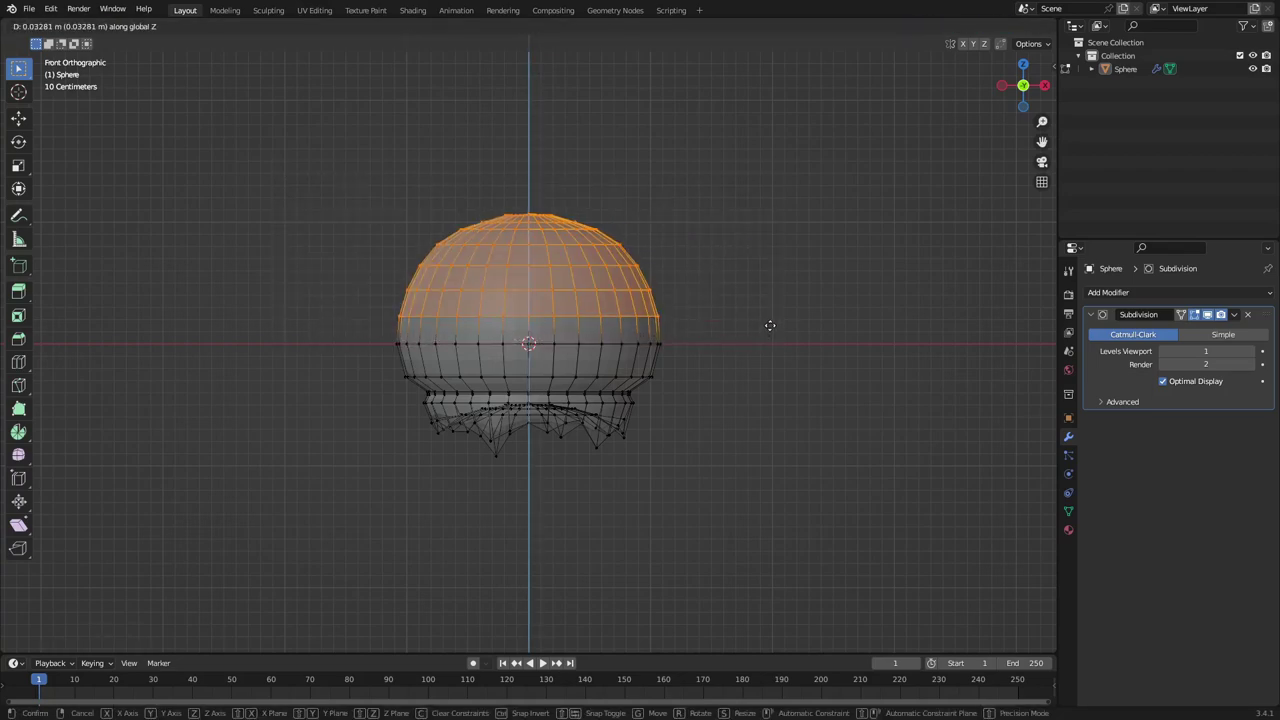
left_click(769, 326)
Select the rings from the second one above the equator upward, raise them further along Z and return to Object Mode
left_click_drag(352, 172, 726, 295)
key("z")
key("Escape")
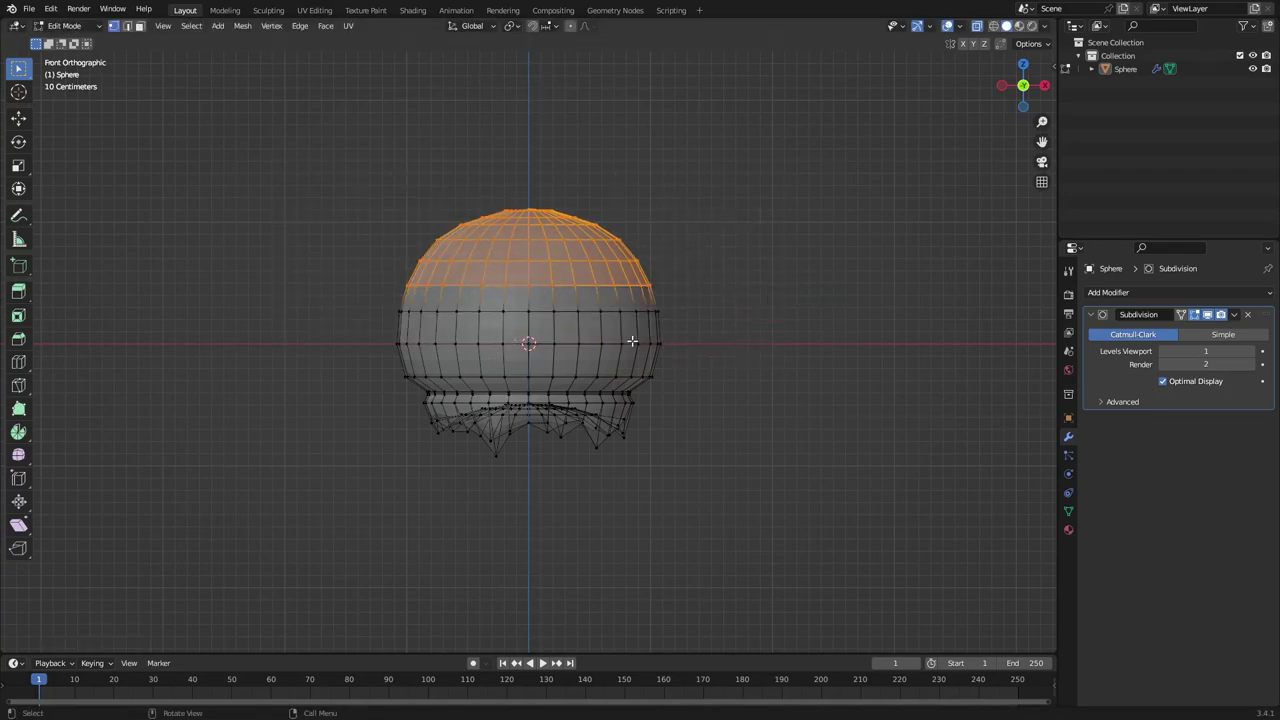
left_click_drag(732, 358, 718, 300)
key("g")
key("z")
left_click(763, 273)
key("g")
key("z")
left_click(720, 298)
key("Tab")
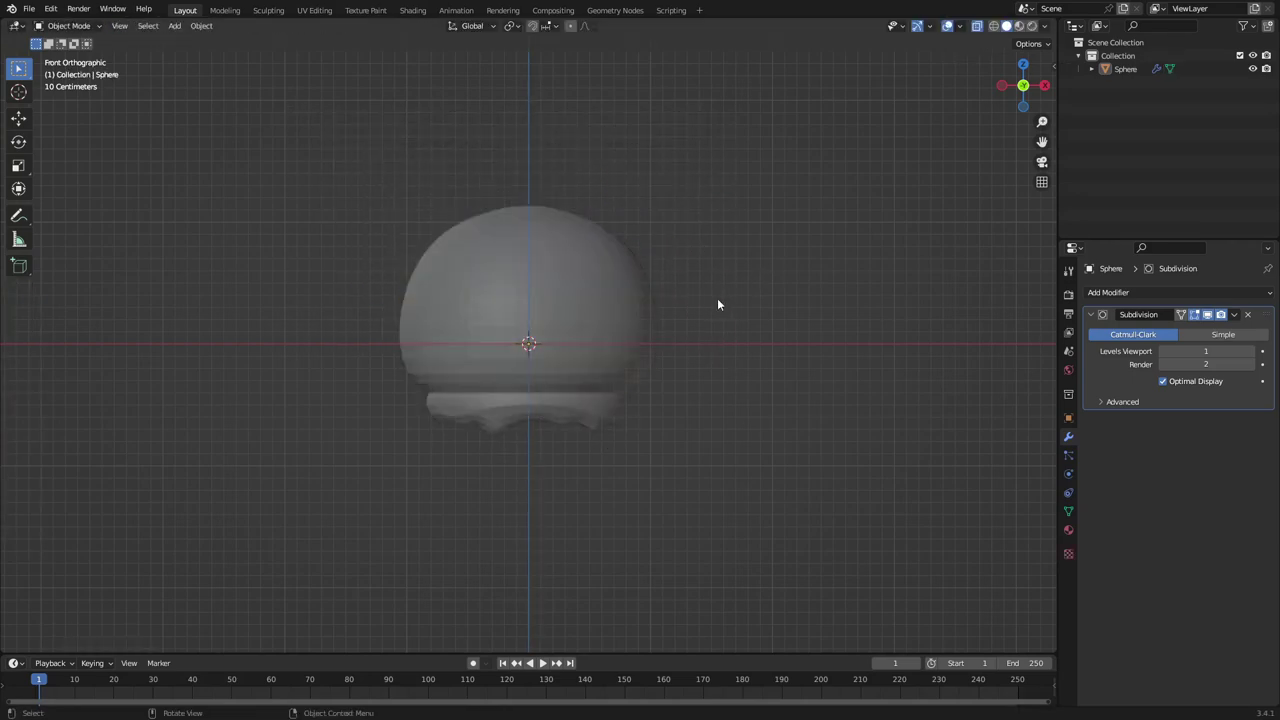
Turn off X-ray and examine the taller dome from several angles, ending with its mesh in front view
middle_click_drag(717, 298, 760, 334)
left_click(977, 28)
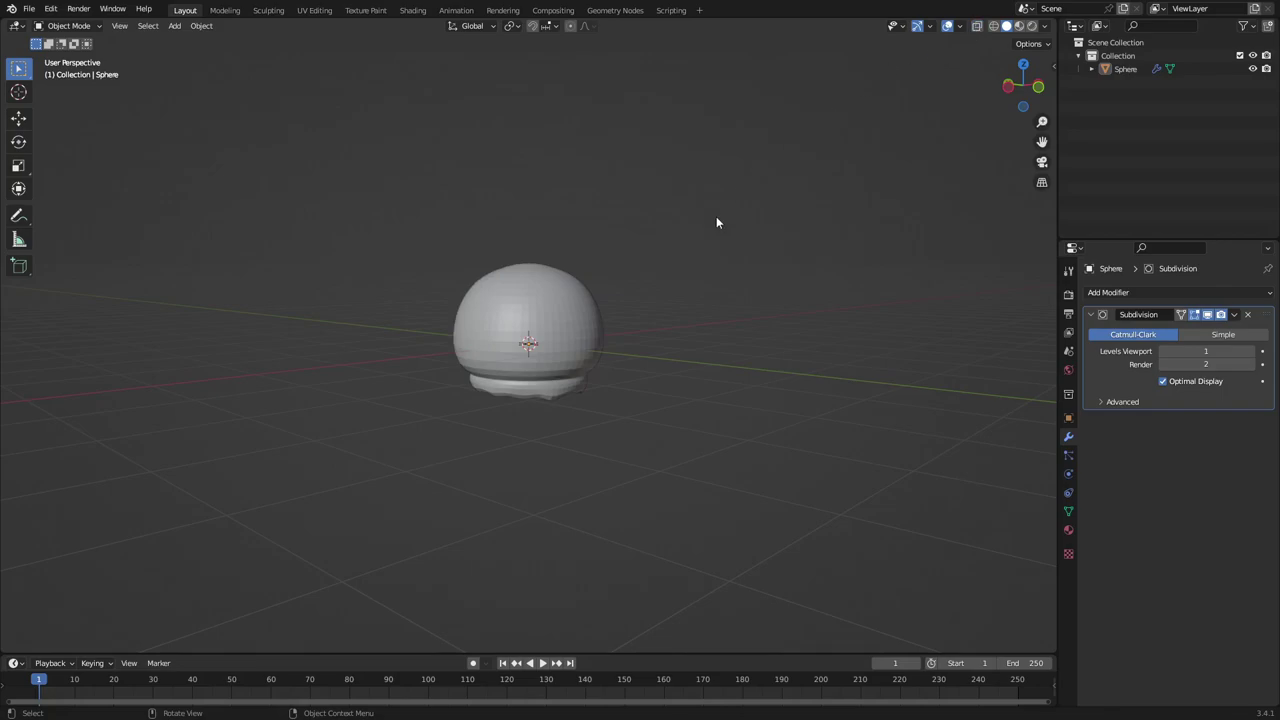
scroll(714, 218, "up", 5)
middle_click_drag(714, 220, 637, 200)
scroll(635, 214, "down", 2)
key("Tab")
scroll(628, 240, "up", 1)
middle_click_drag(618, 324, 612, 367)
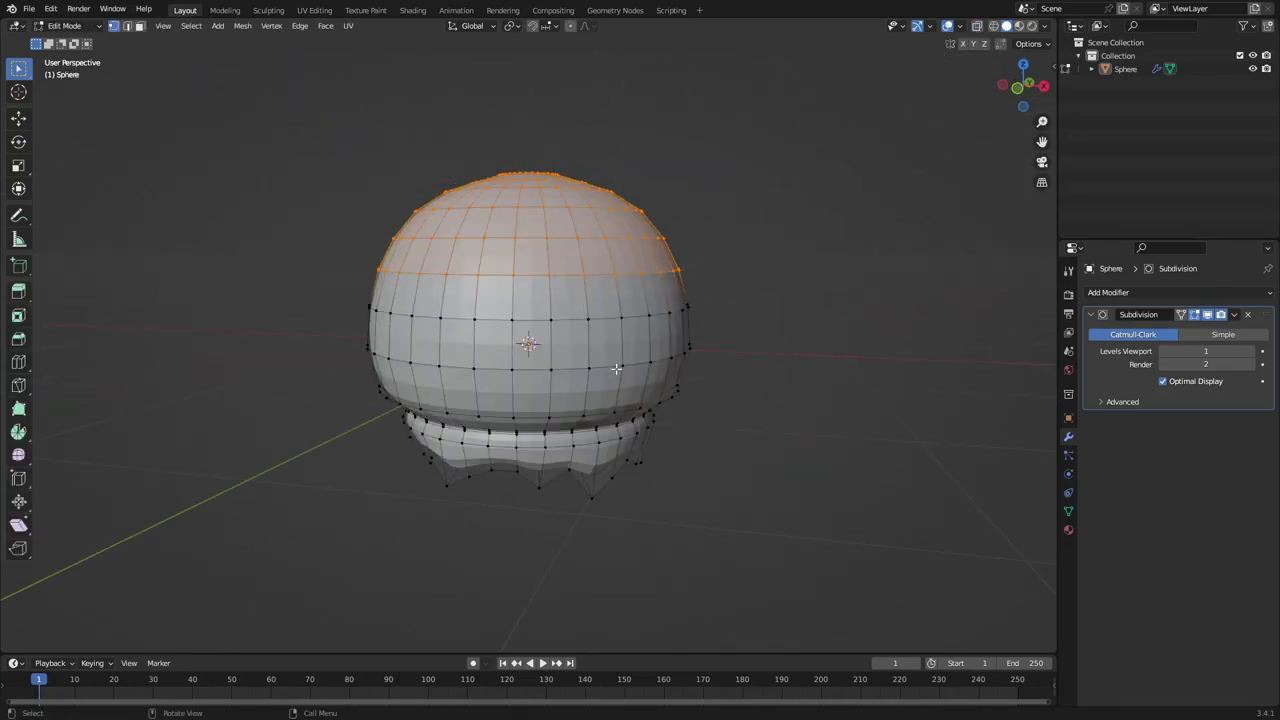
key("KP_1")
left_click(555, 414)
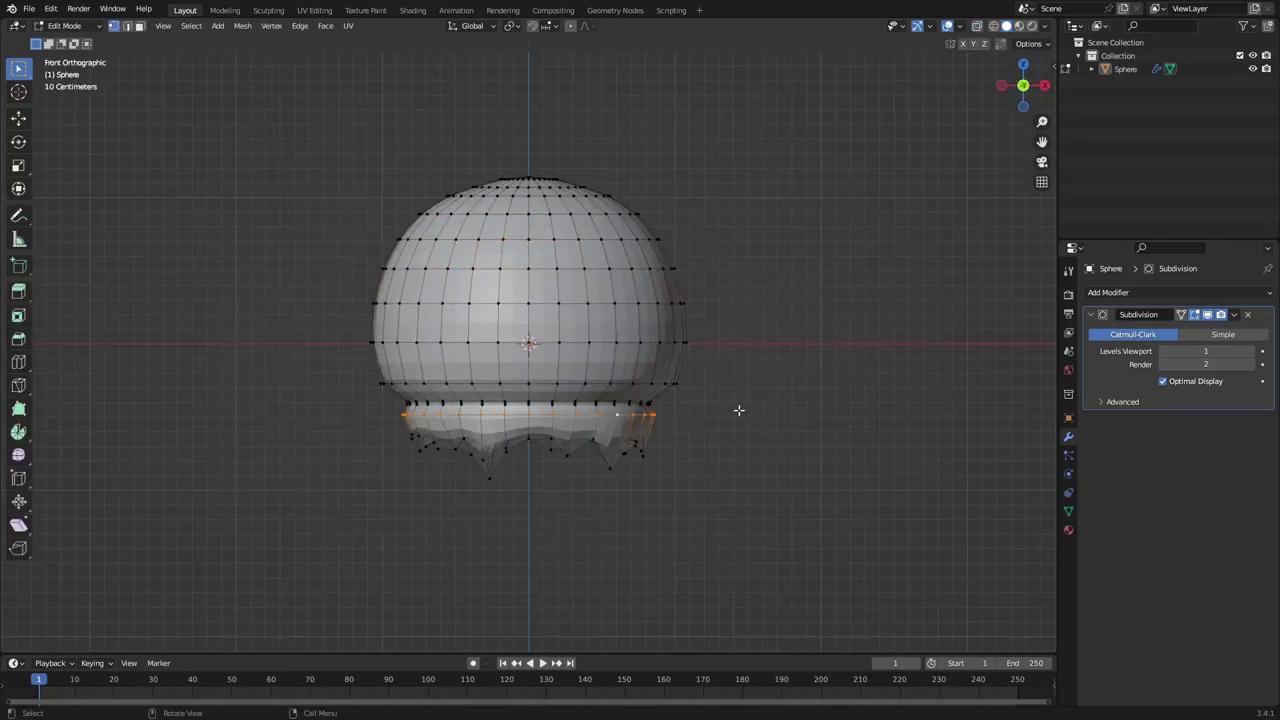
key("s")
key("Escape")
With X-ray on, scale the whole rim section below the neck by about 1.14 and lower it slightly along Z
left_click_drag(776, 521, 350, 415)
left_click(977, 26)
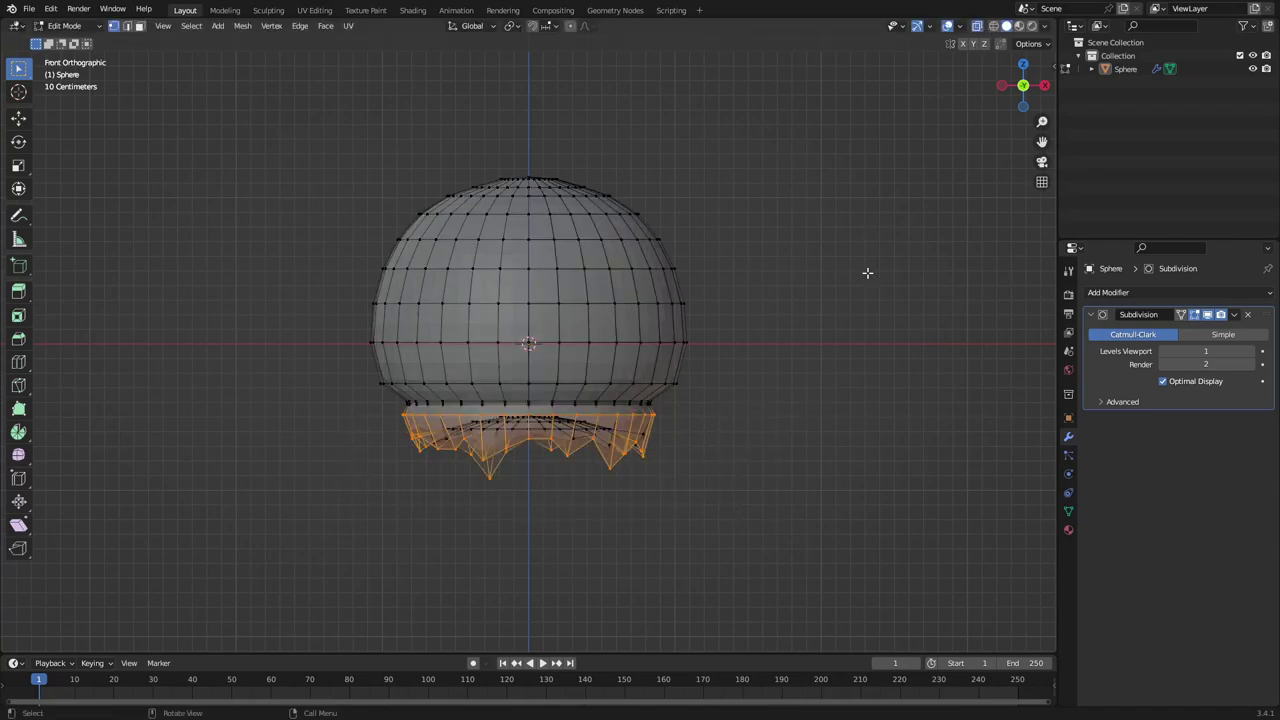
left_click_drag(814, 574, 360, 411)
left_click_drag(829, 509, 351, 414)
key("s")
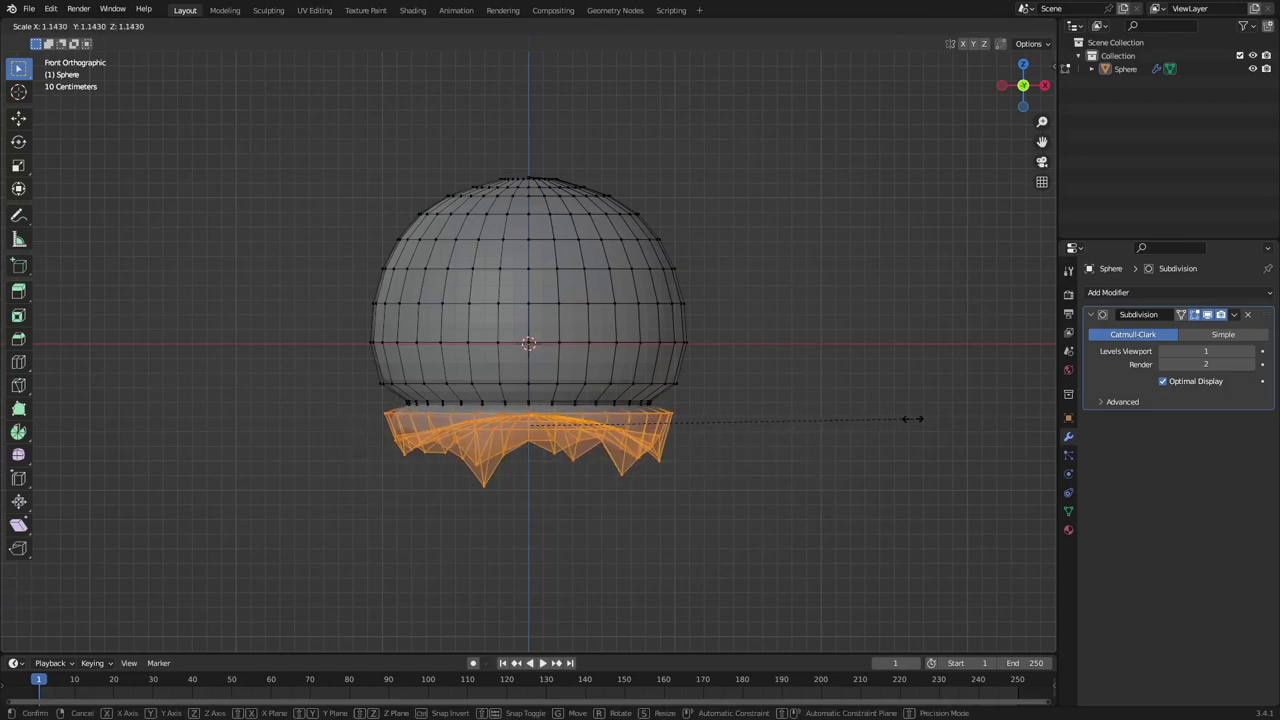
left_click(914, 420)
key("g")
key("z")
left_click(911, 426)
key("Tab")
left_click(911, 426)
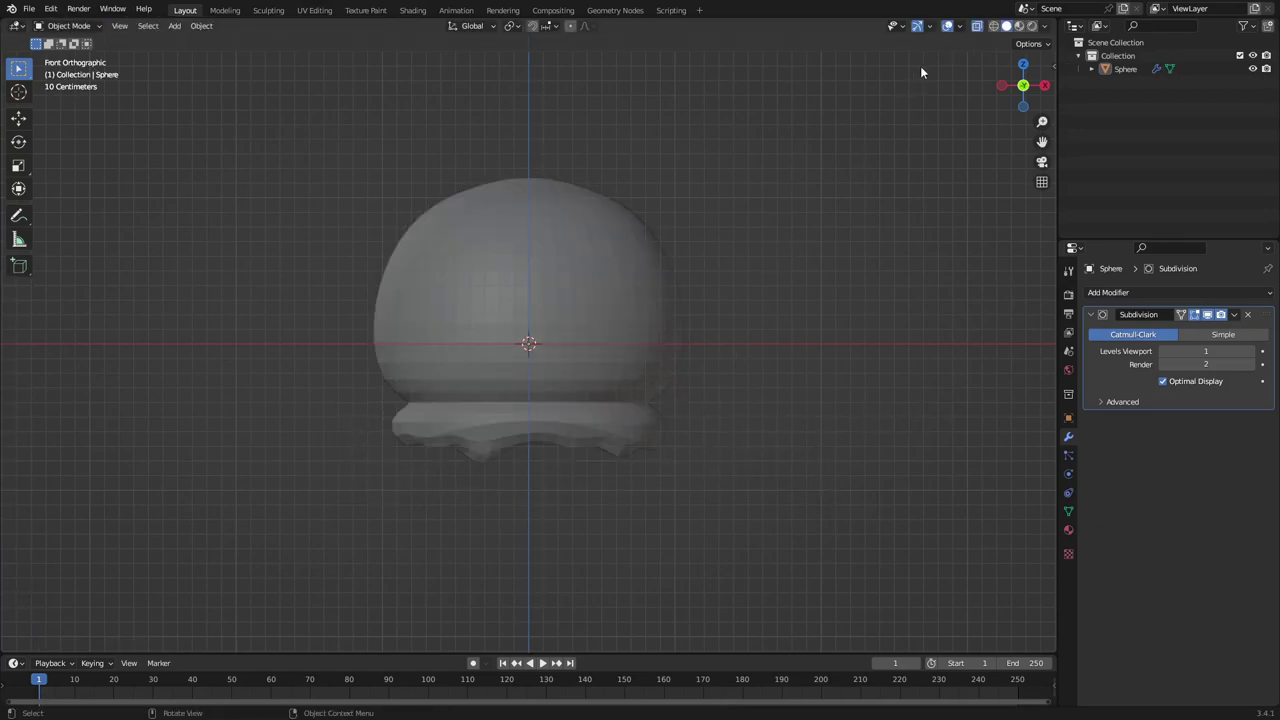
Check the shape with overlays hidden, show them again and scale up the narrow neck loops slightly
left_click(947, 26)
key("Tab")
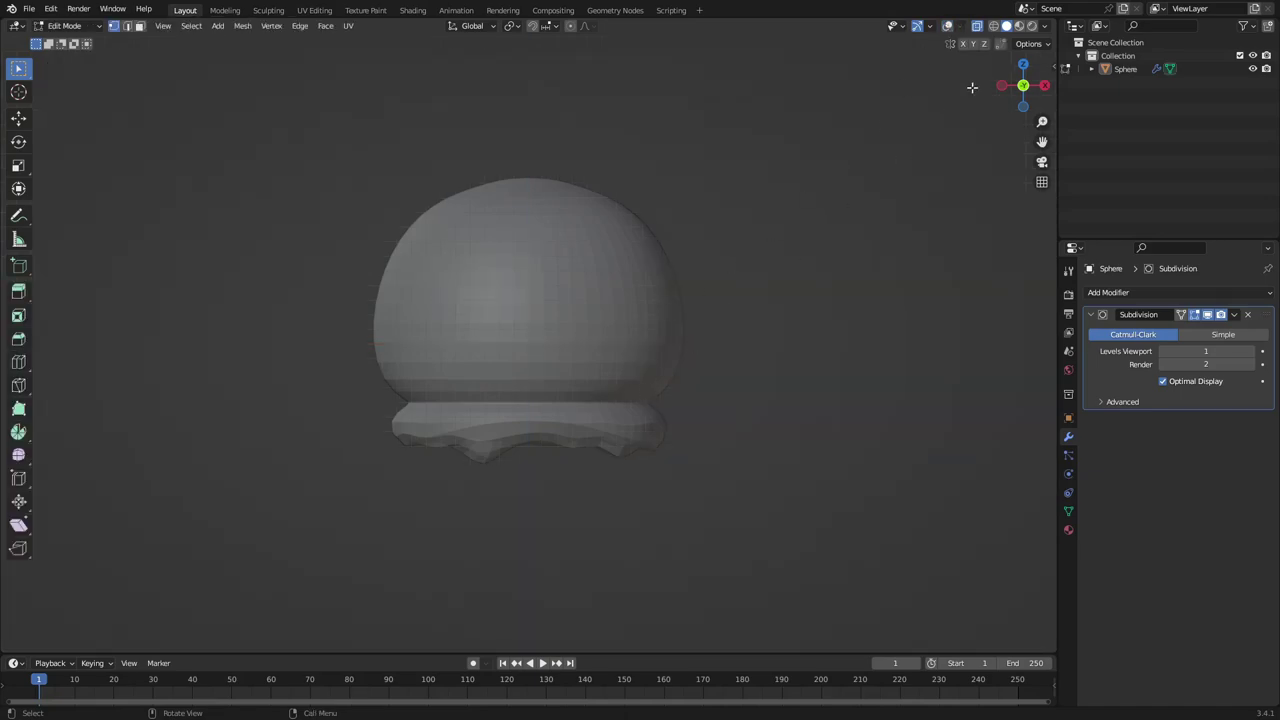
left_click(948, 27)
left_click(538, 407)
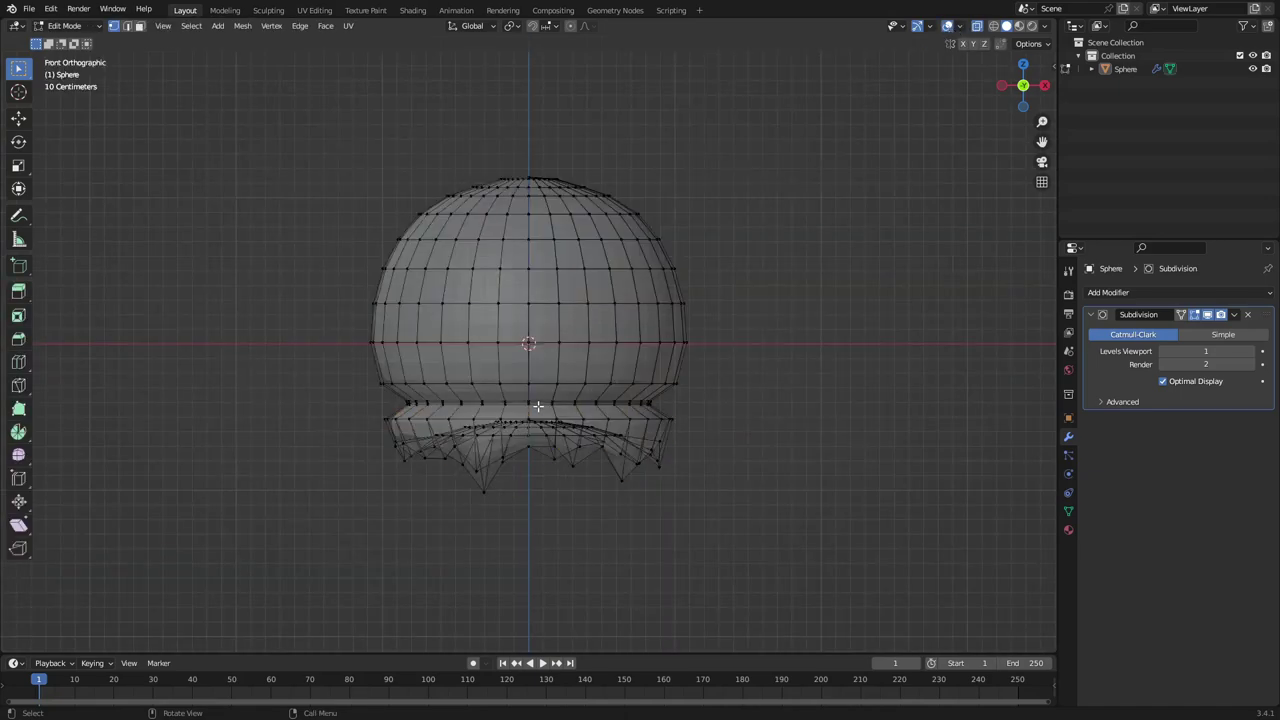
left_click_drag(390, 393, 705, 410)
key("s")
left_click(766, 405)
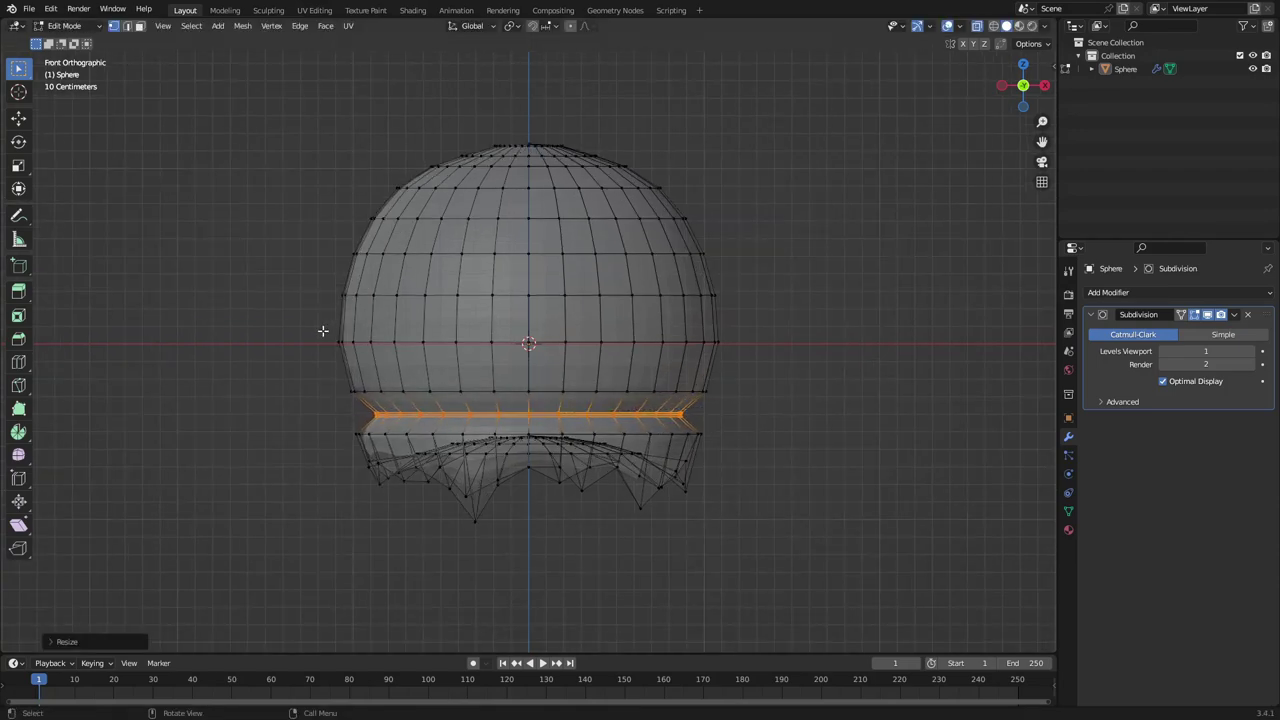
Fine-tune the widths of the equator loop and the loop directly above it by scaling them, and return to Object Mode
left_click_drag(322, 330, 826, 369)
key("s")
left_click(762, 306)
left_click_drag(766, 296, 373, 268)
key("s")
left_click(826, 318)
key("Tab")
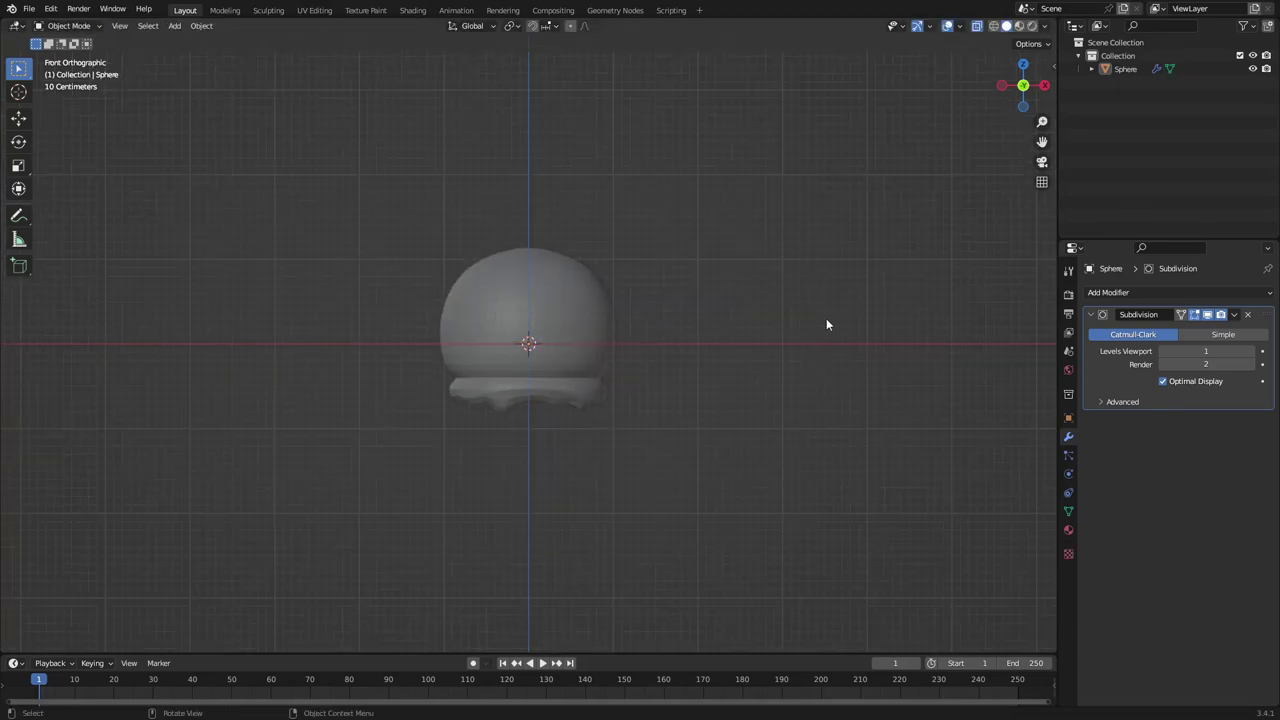
Turn off X-ray, select the sphere and apply Shade Smooth
middle_click_drag(826, 320, 831, 260)
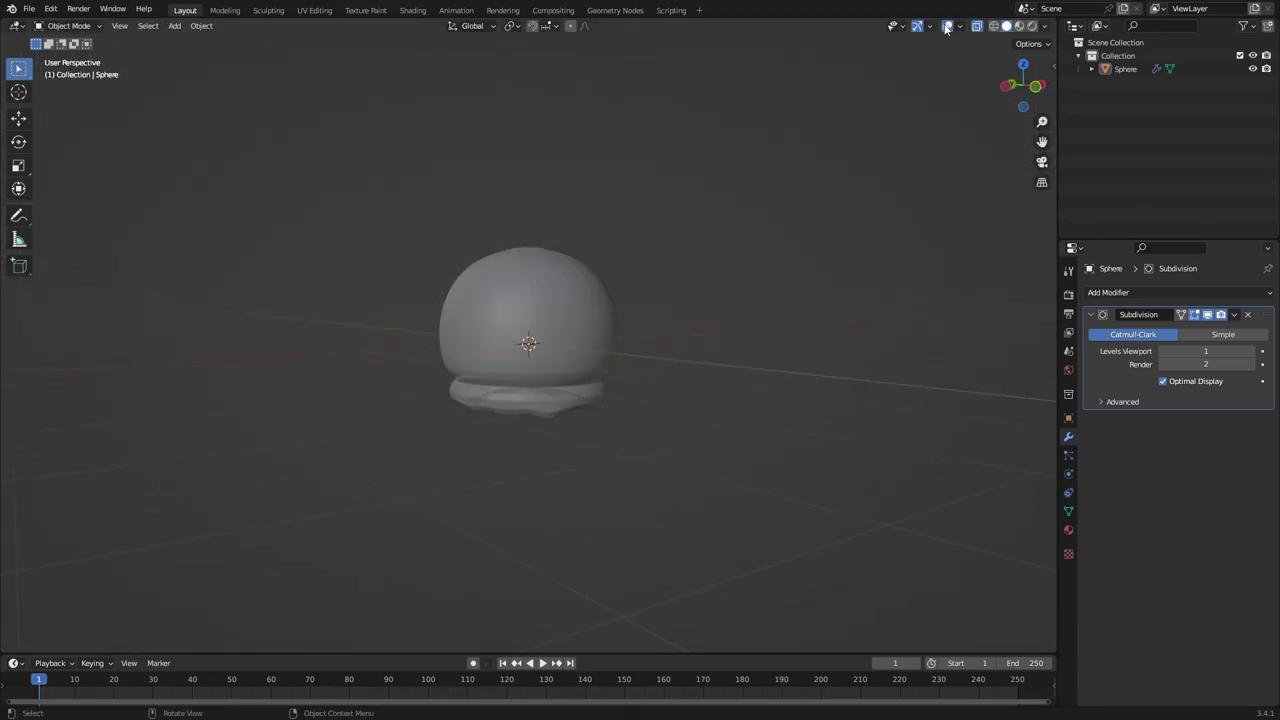
left_click(979, 27)
middle_click_drag(755, 300, 672, 240)
scroll(668, 248, "down", 2)
middle_click_drag(665, 252, 628, 267)
scroll(610, 340, "up", 5)
left_click(204, 27)
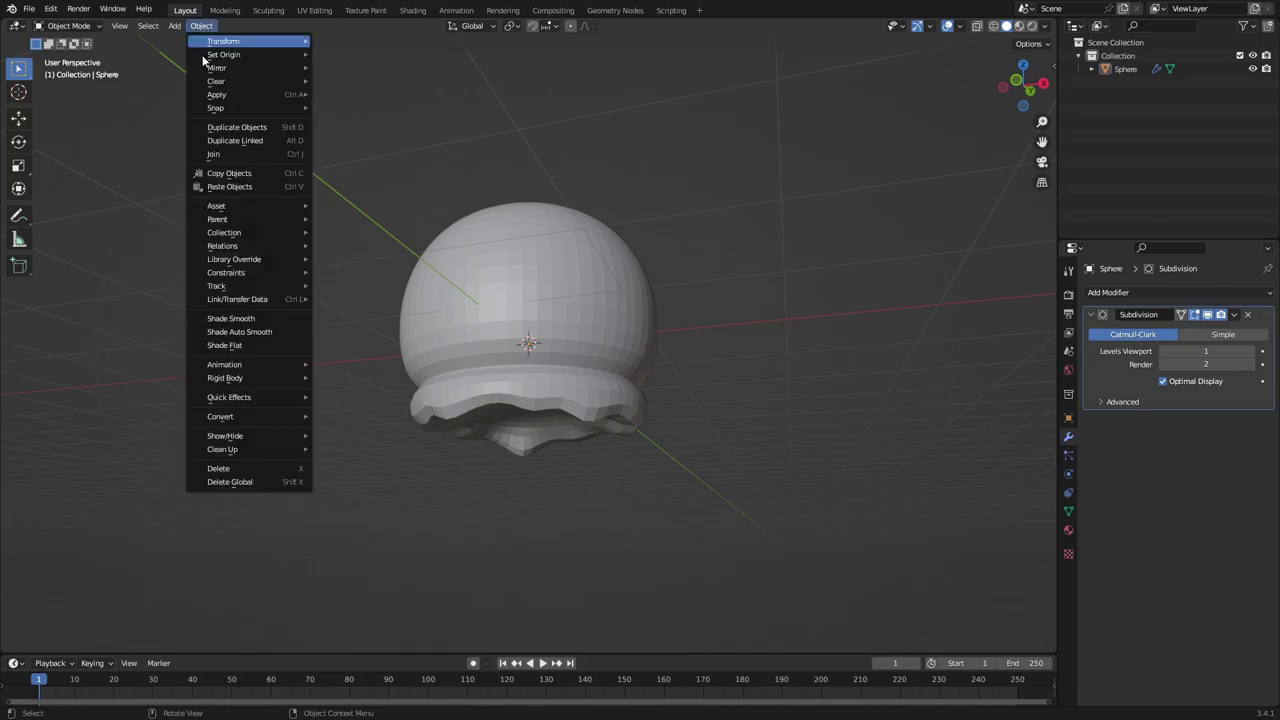
left_click(260, 325)
left_click(539, 281)
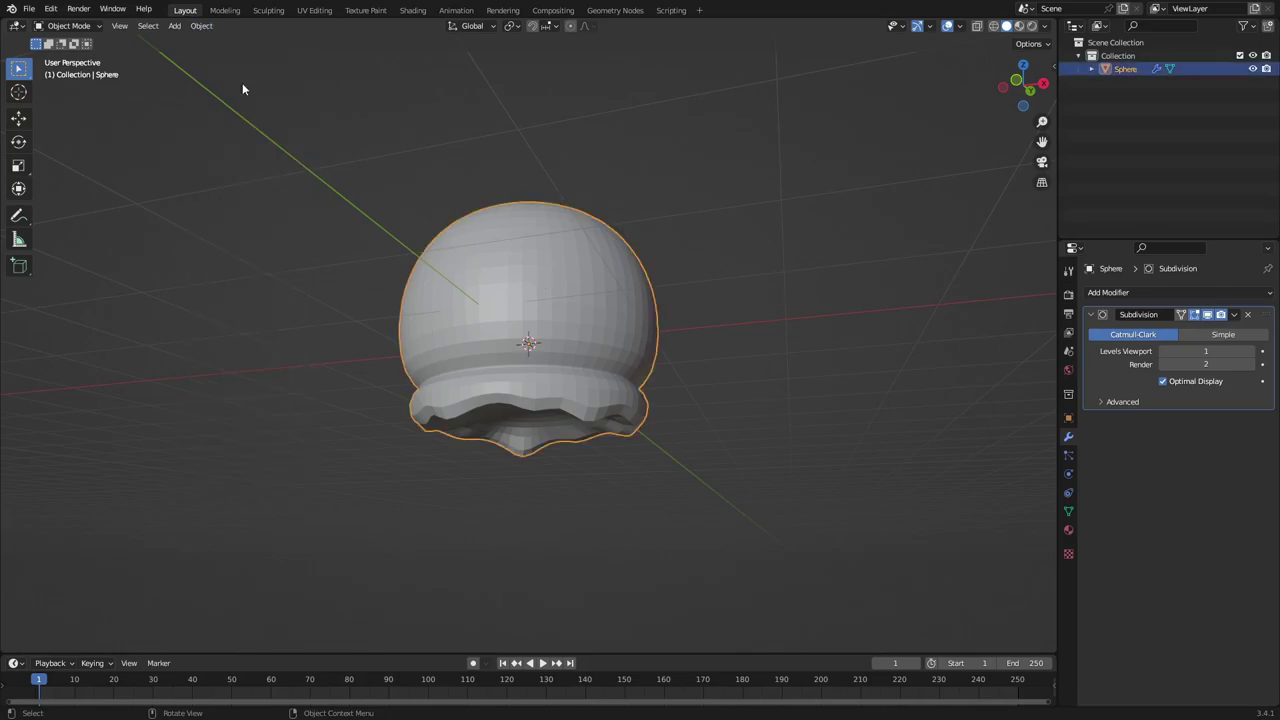
left_click(201, 19)
left_click(292, 322)
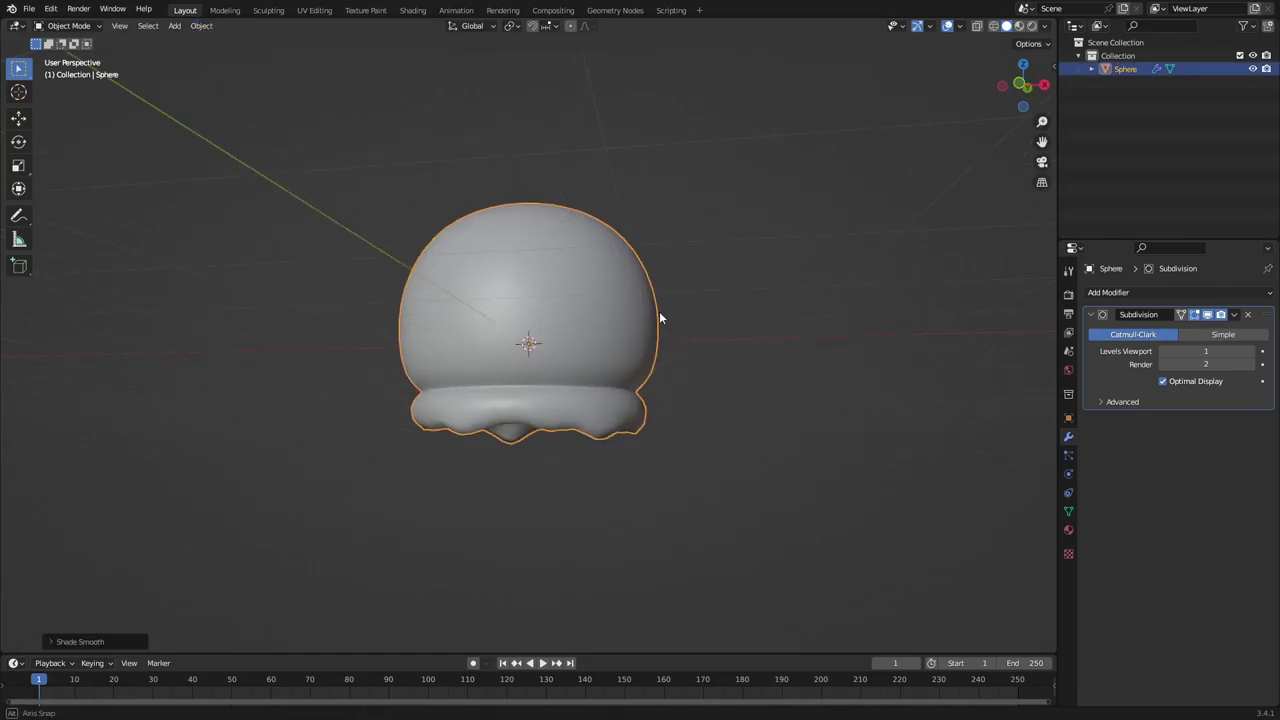
middle_click_drag(660, 314, 580, 290)
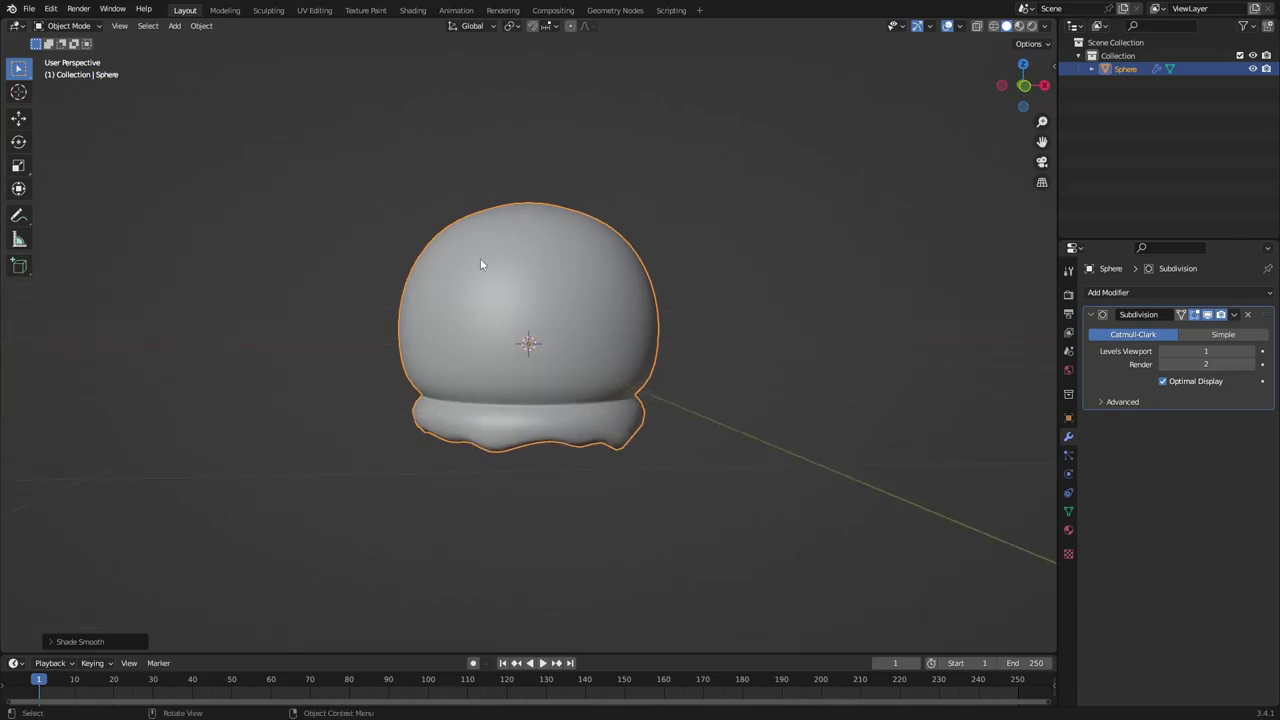
In front view with X-ray on, lower the dome's top rings slightly along Z
key("KP_1")
key("Tab")
left_click_drag(400, 170, 697, 239)
key("g")
right_click(699, 240)
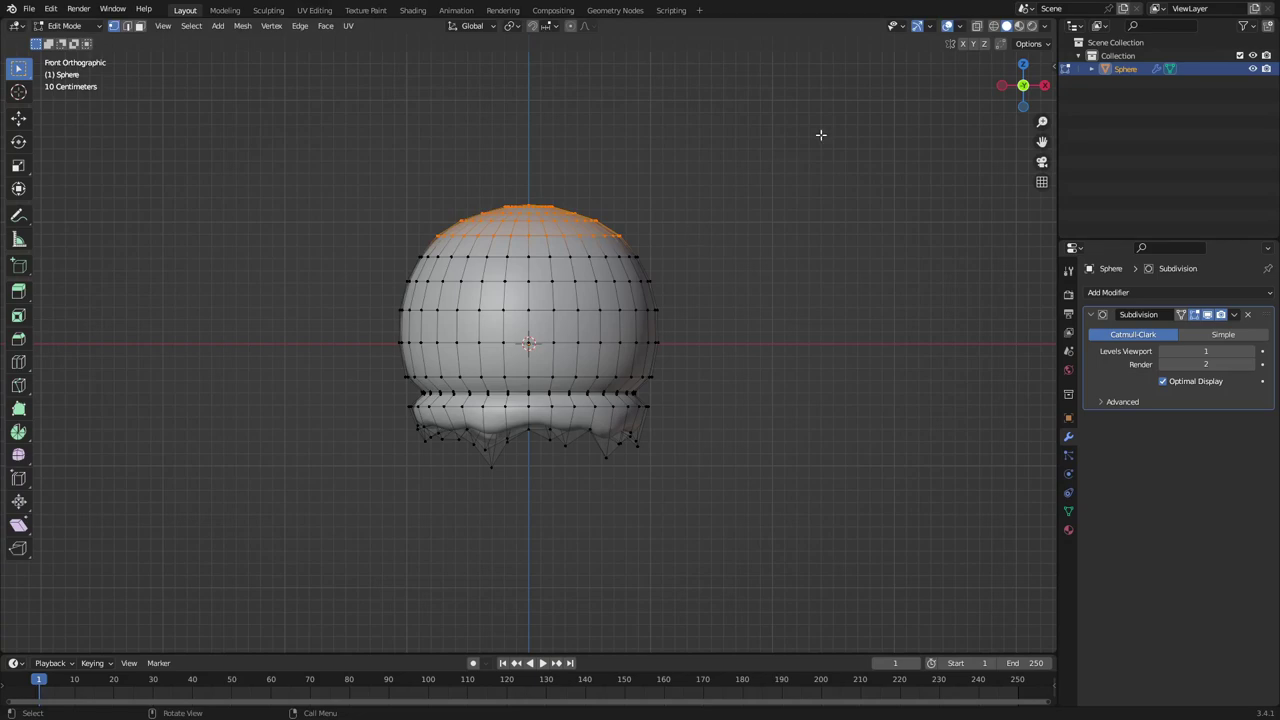
left_click(979, 27)
left_click_drag(358, 131, 715, 246)
key("g")
key("z")
left_click(719, 247)
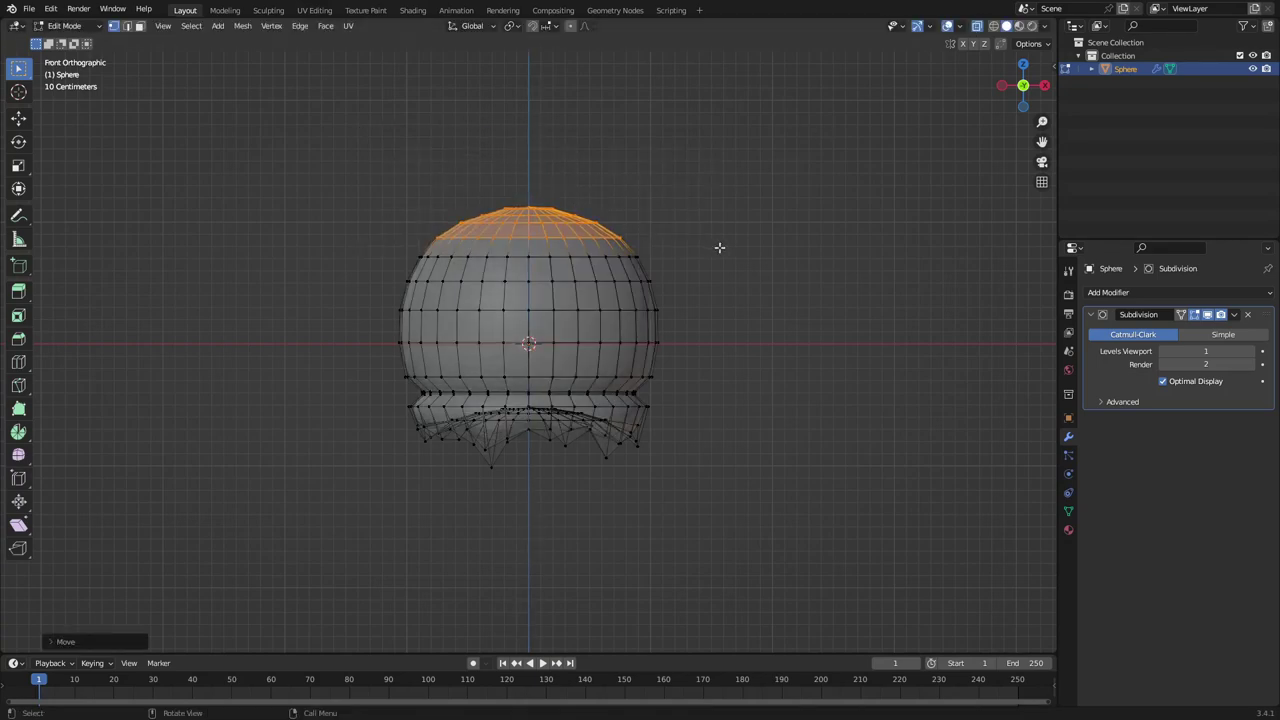
Return to Object Mode and inspect the smooth-shaded body with overlays temporarily hidden
key("Tab")
middle_click_drag(720, 248, 720, 266)
left_click(947, 27)
middle_click_drag(808, 170, 809, 156)
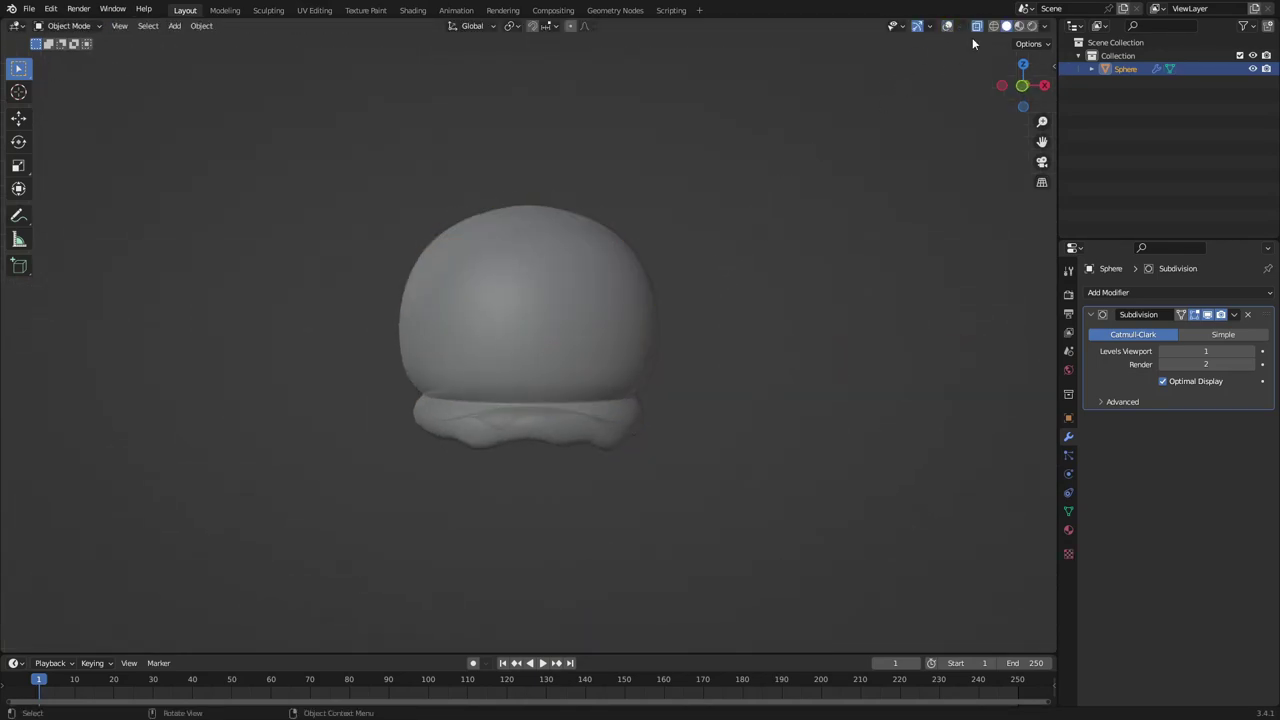
left_click(947, 26)
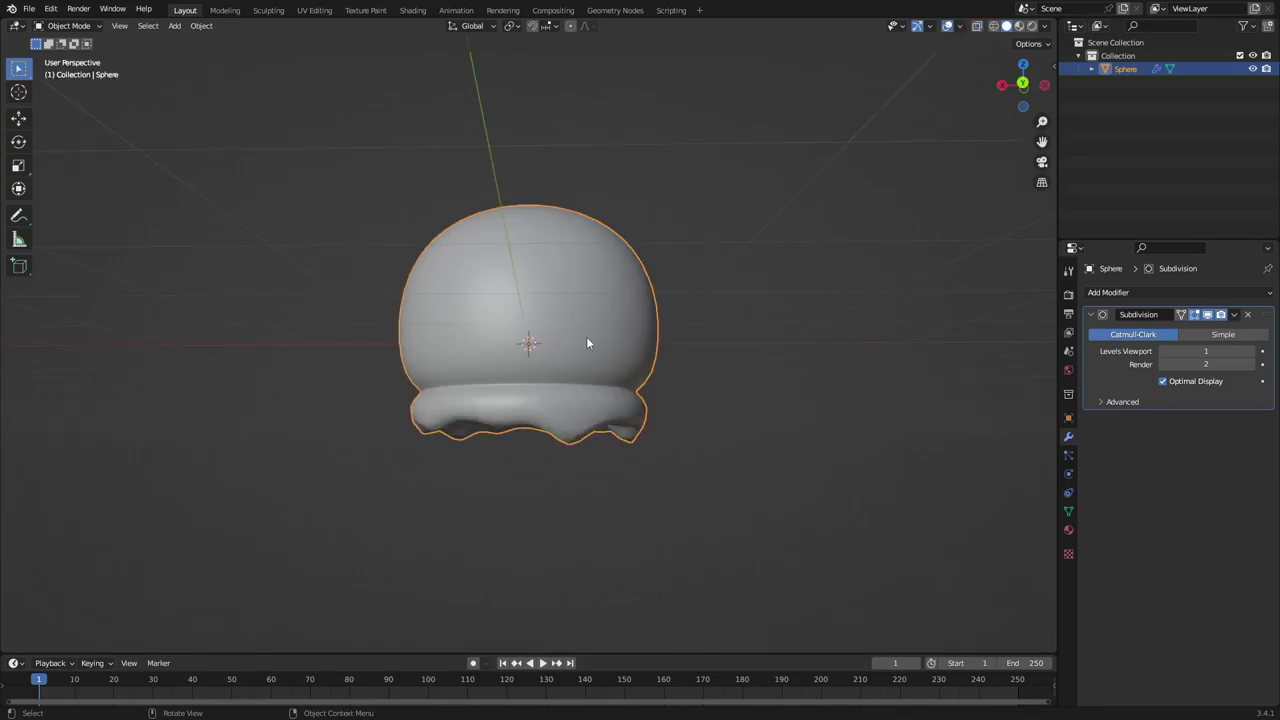
Add a Displace modifier to the sphere and give it a new texture of type Clouds
left_click(1137, 292)
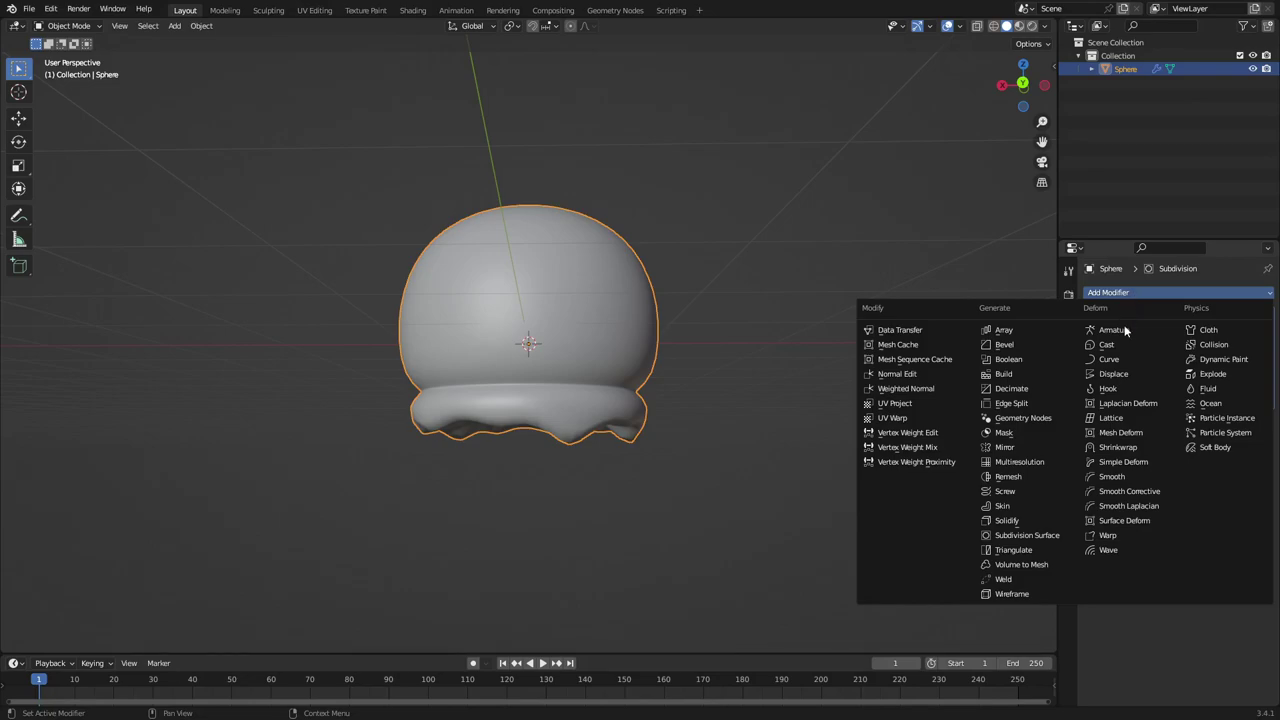
left_click(1146, 373)
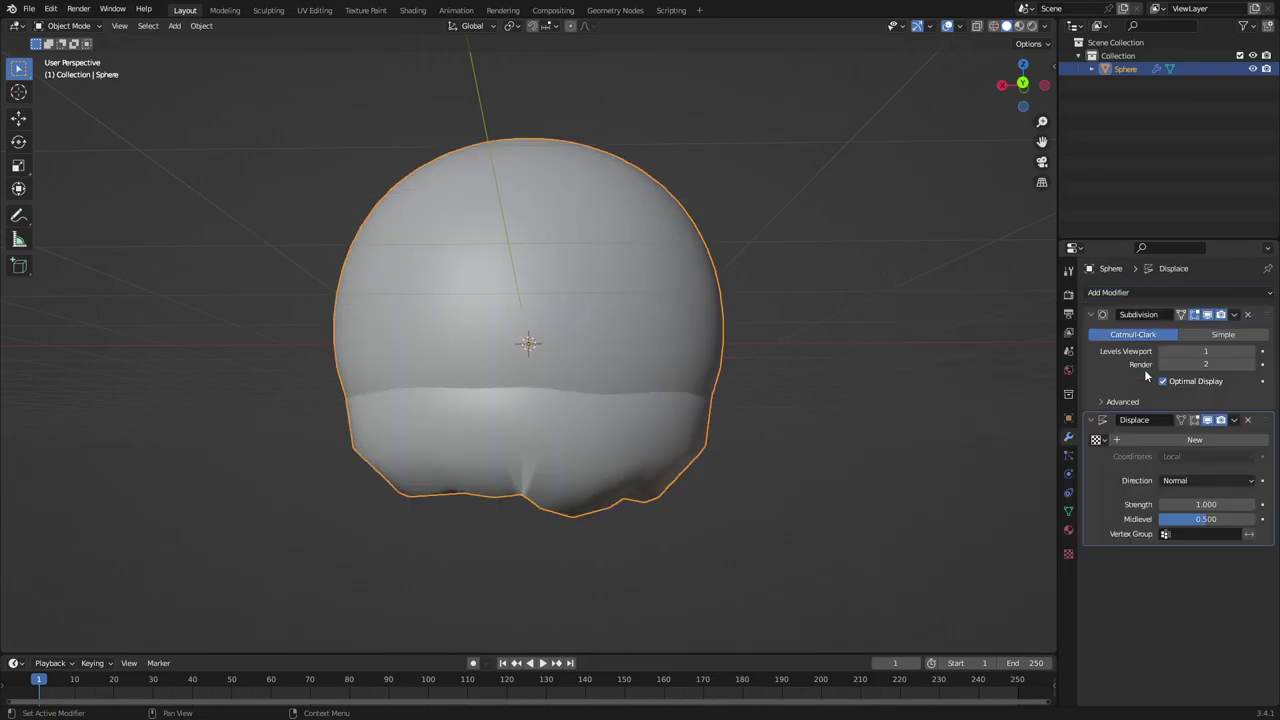
left_click(1068, 552)
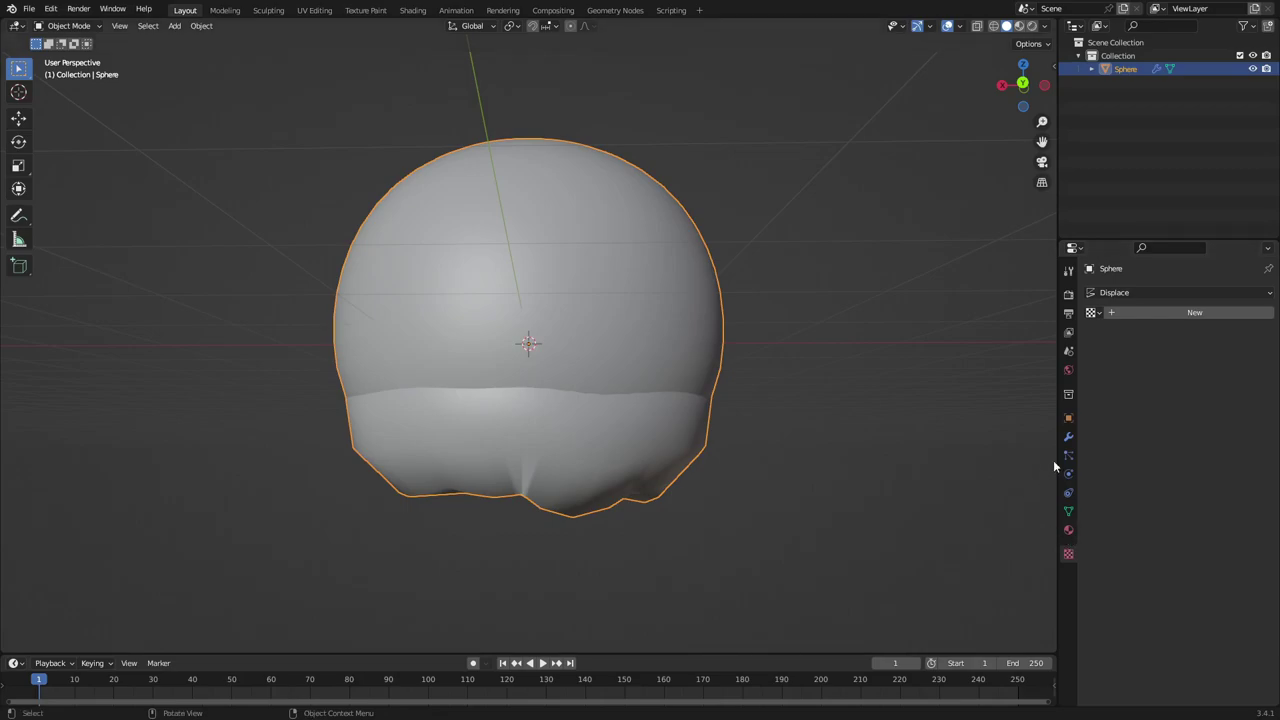
left_click(1158, 312)
left_click(1165, 332)
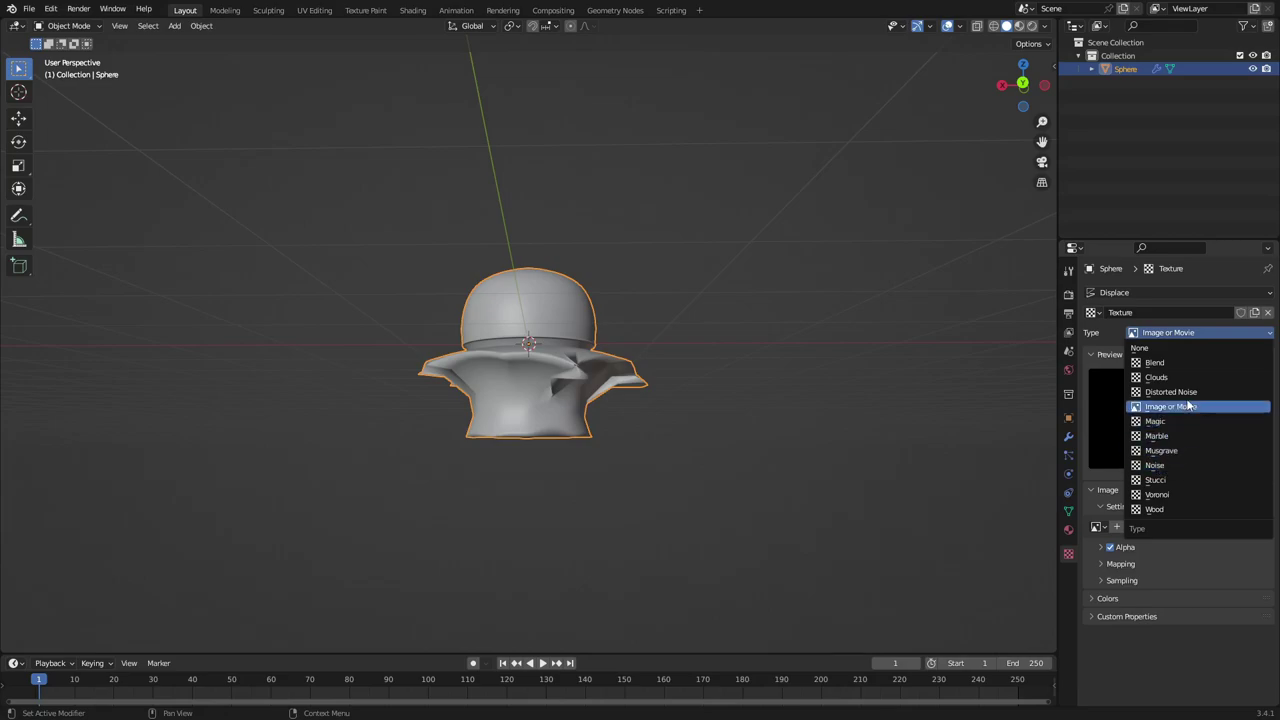
left_click(1185, 378)
Reduce the Displace modifier's strength, trying 0.001 and 0.05 before settling on 0.07
middle_click_drag(740, 329, 577, 310)
left_click(1069, 437)
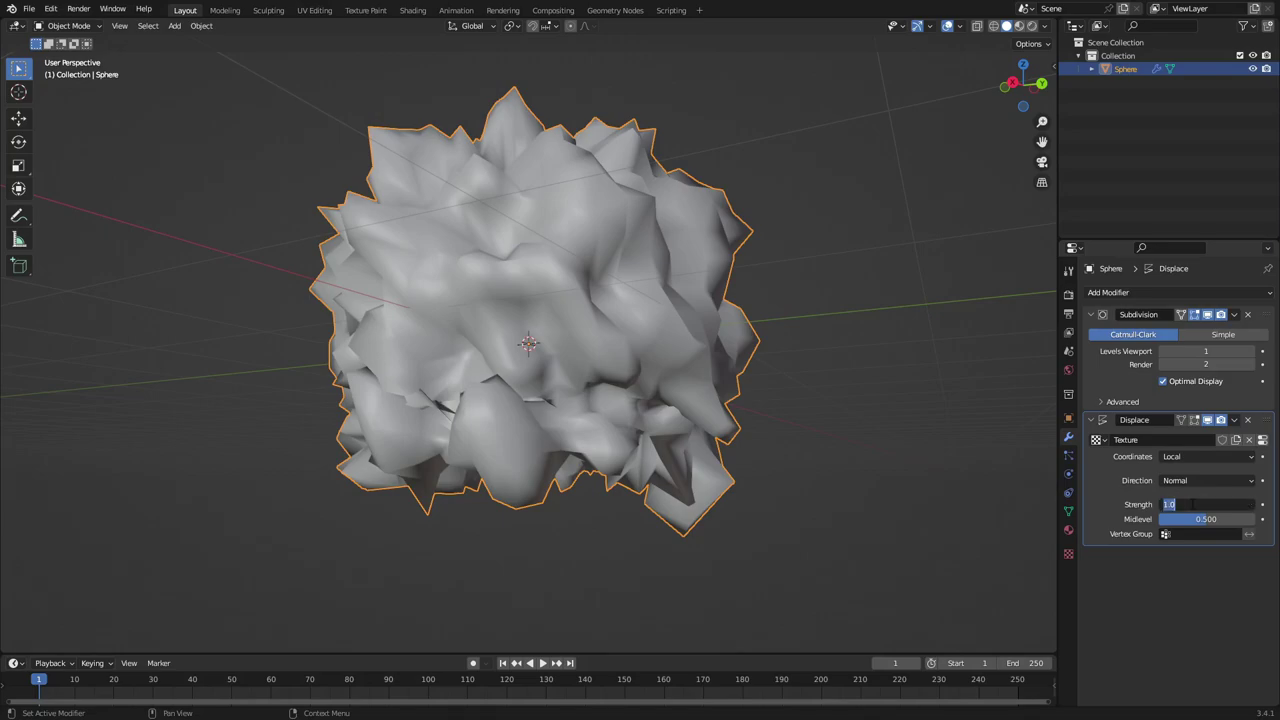
key("Return")
middle_click_drag(838, 398, 890, 440)
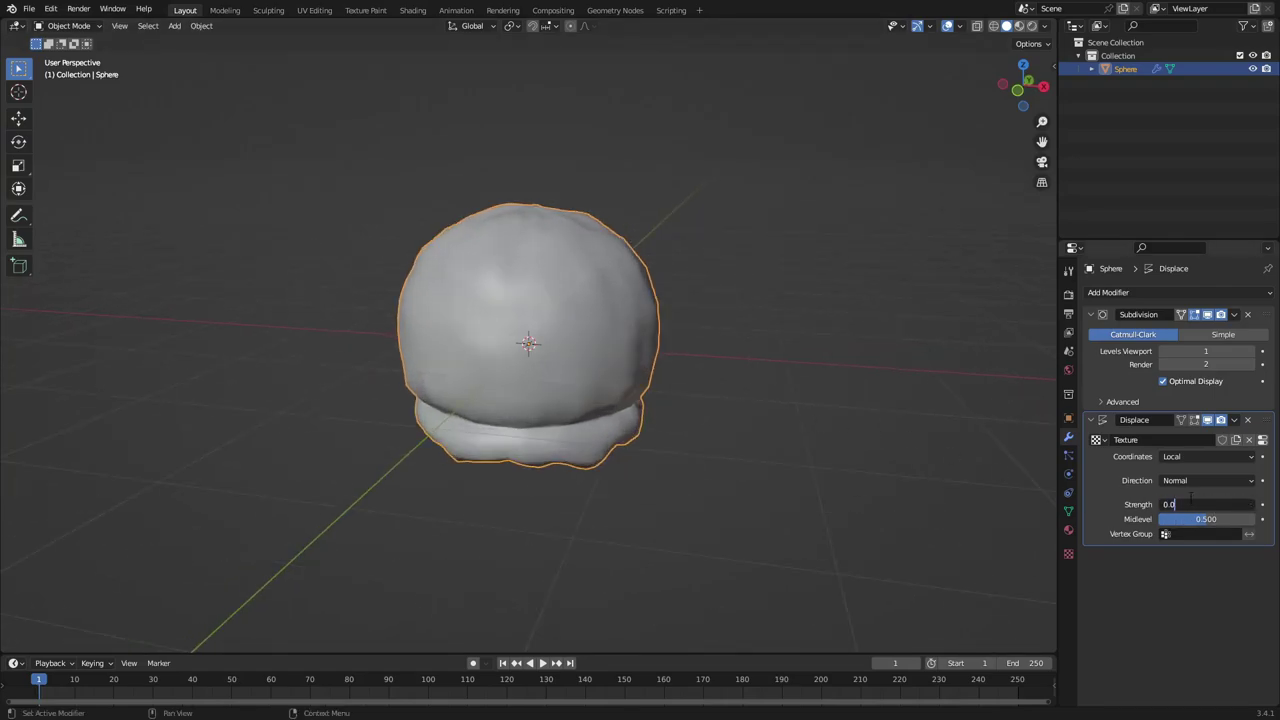
key("Return")
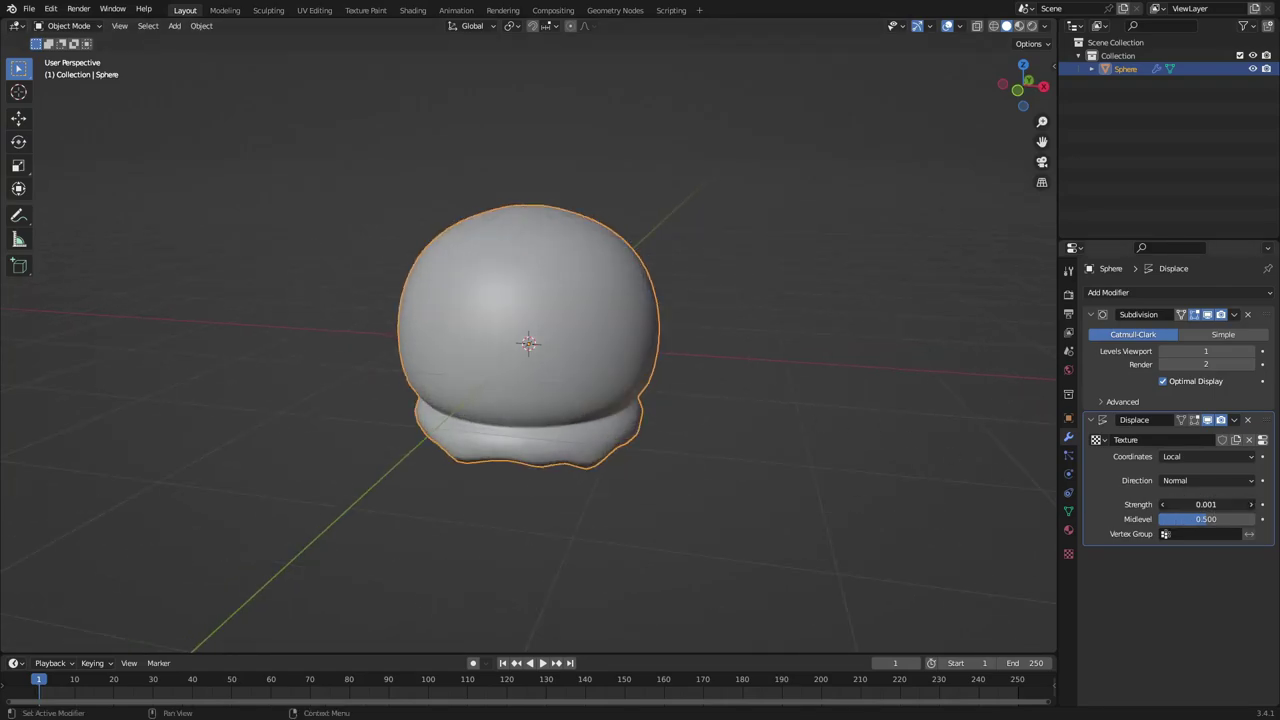
left_click(1220, 497)
type("0.05")
key("Return")
middle_click_drag(900, 395, 716, 408)
left_click(1230, 503)
type("0.07")
key("Return")
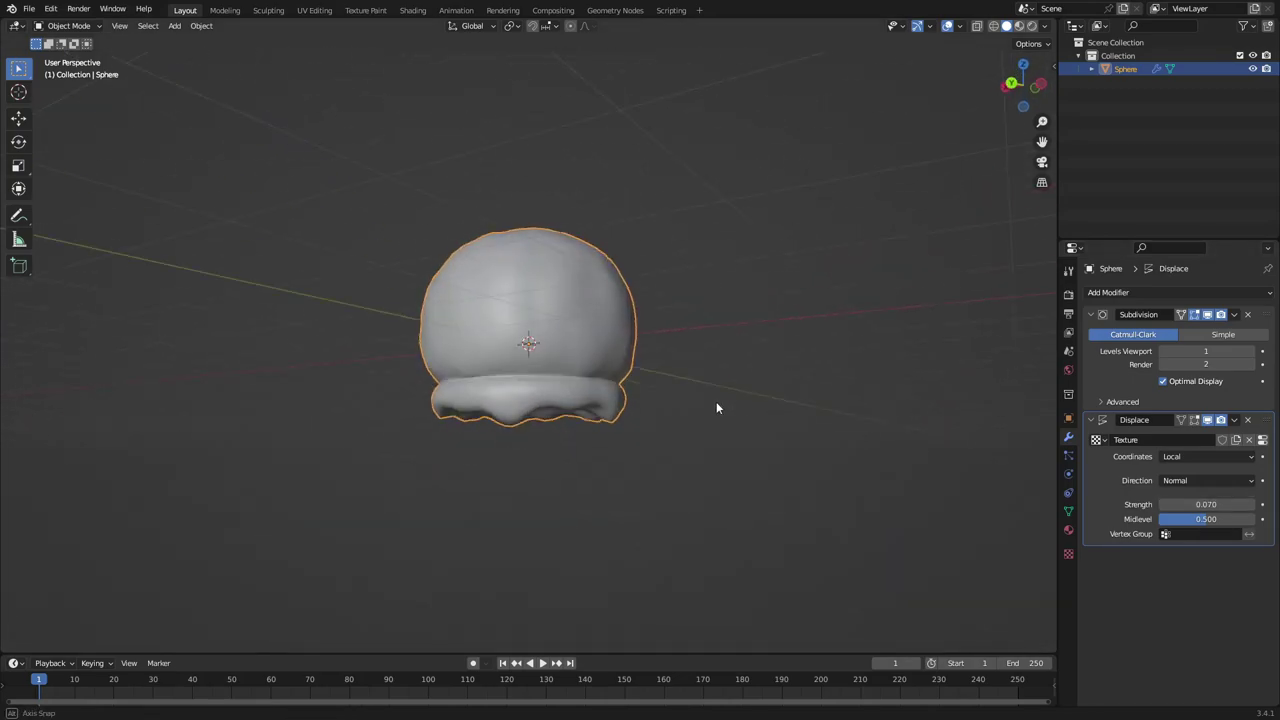
In front view with X-ray on, flatten the jagged bottom rim by scaling its vertices down along Z, and return to Object Mode
scroll(716, 408, "up", 2)
key("Tab")
scroll(533, 420, "up", 1)
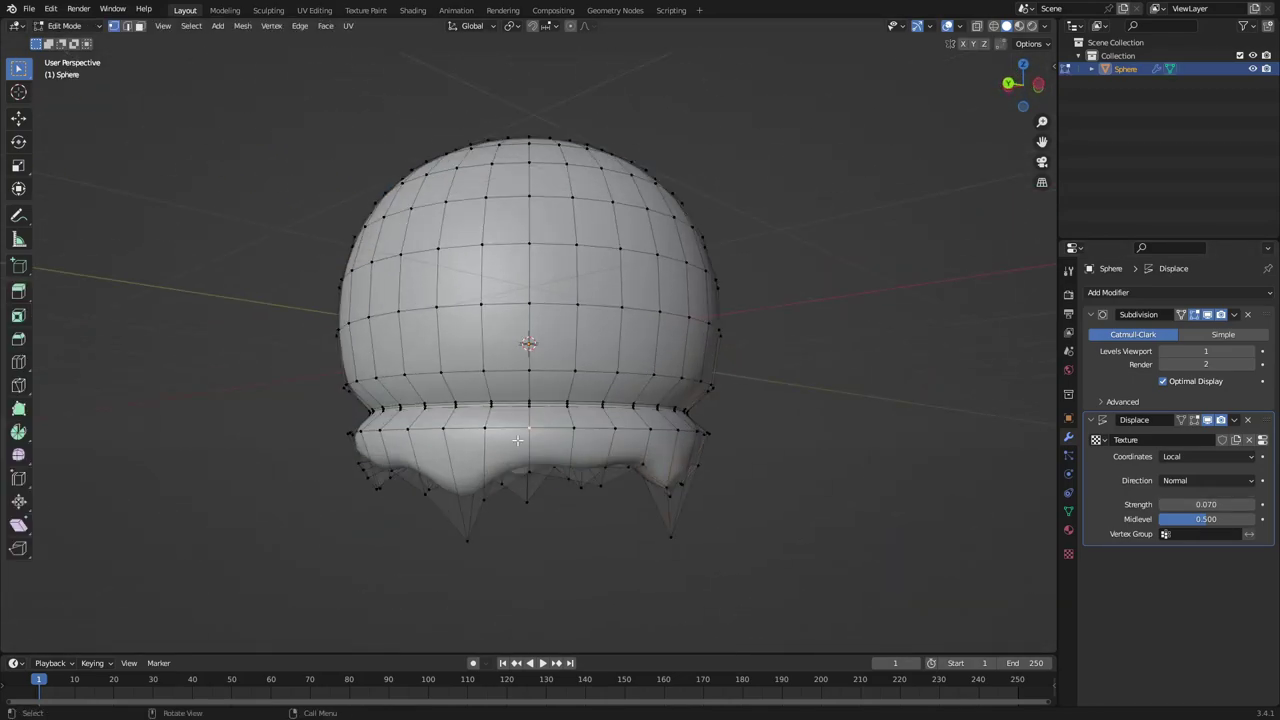
key("KP_1")
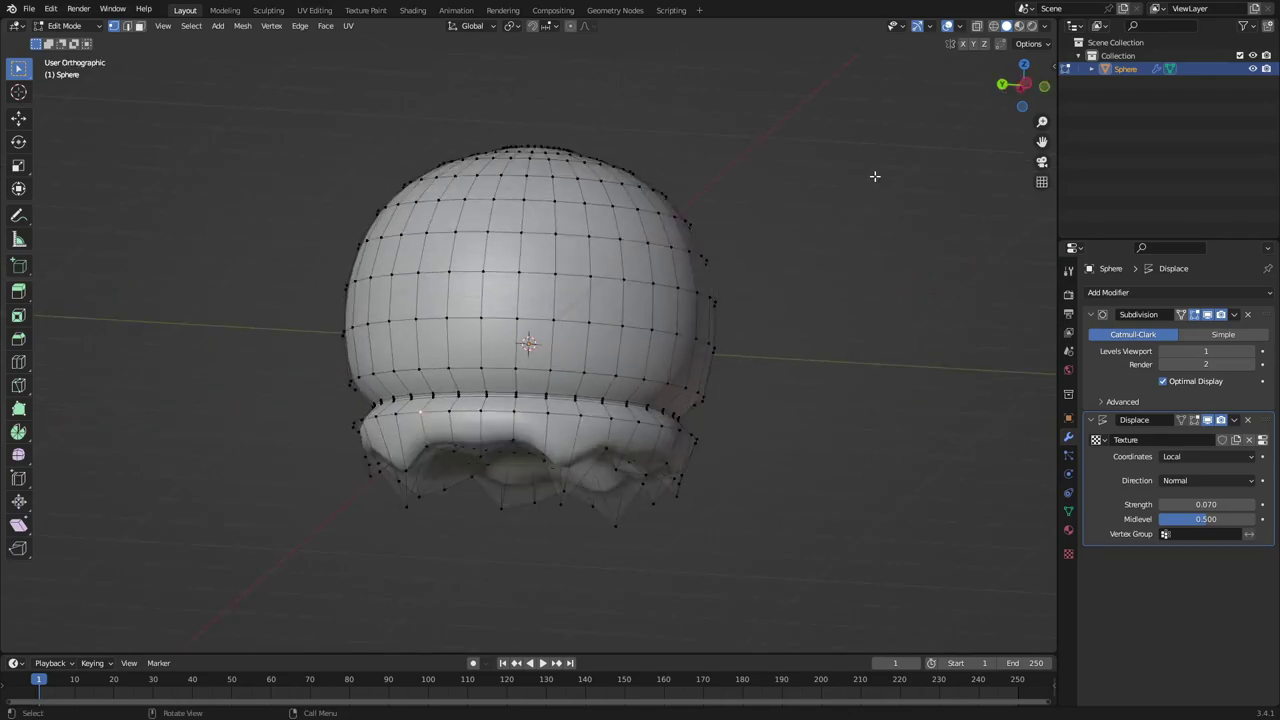
left_click(979, 26)
left_click_drag(849, 574, 338, 431)
key("s")
key("z")
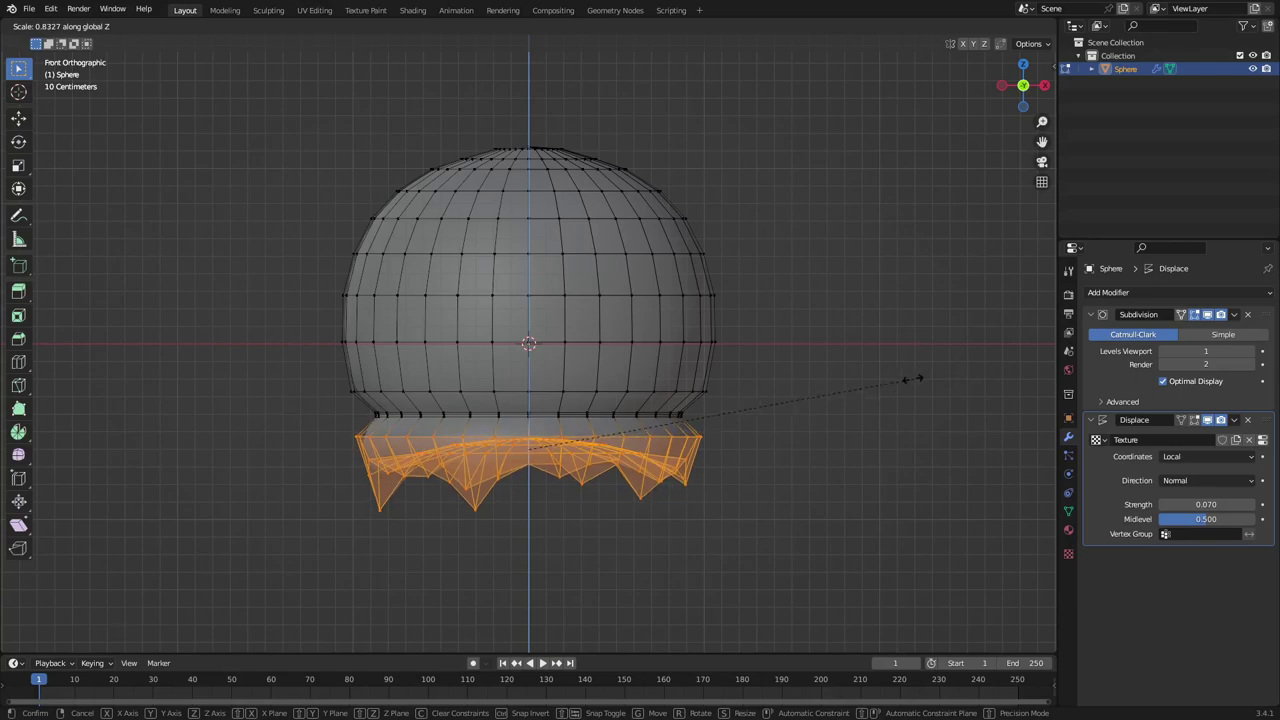
left_click(820, 363)
key("Tab")
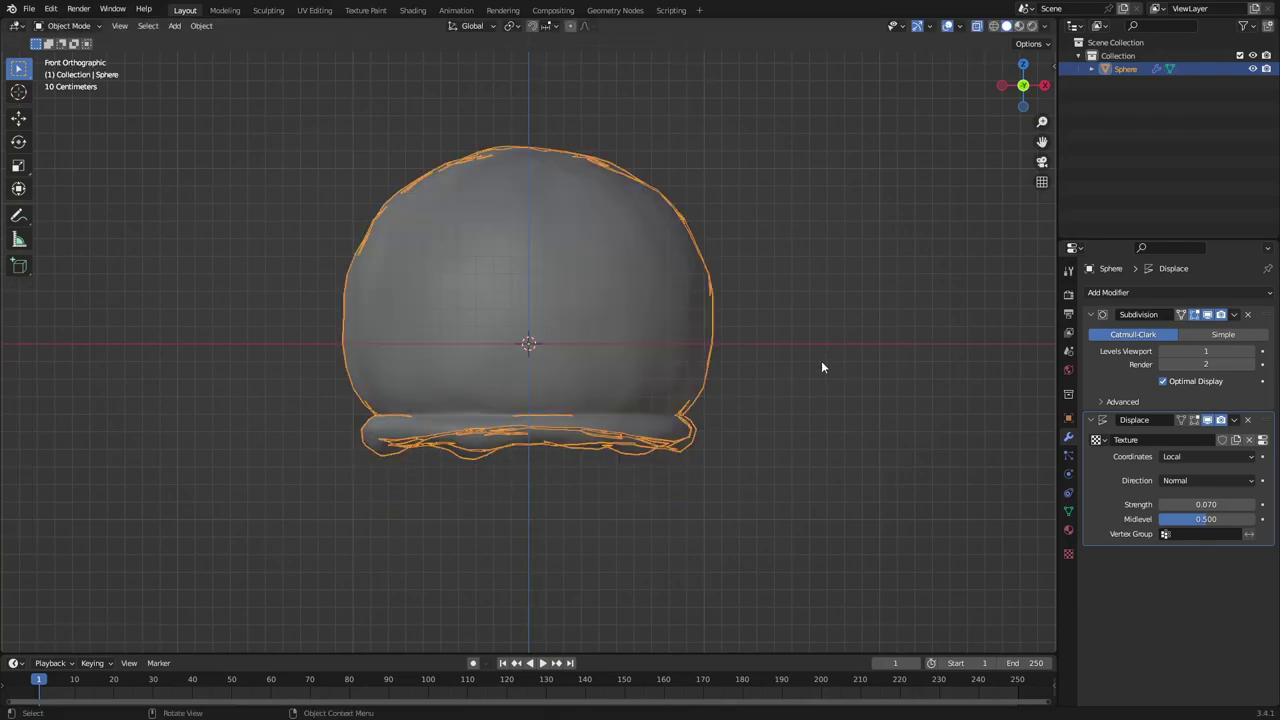
Inspect the flattened rim from the side and from underneath with overlays and X-ray off
middle_click_drag(820, 363, 800, 380)
left_click(947, 26)
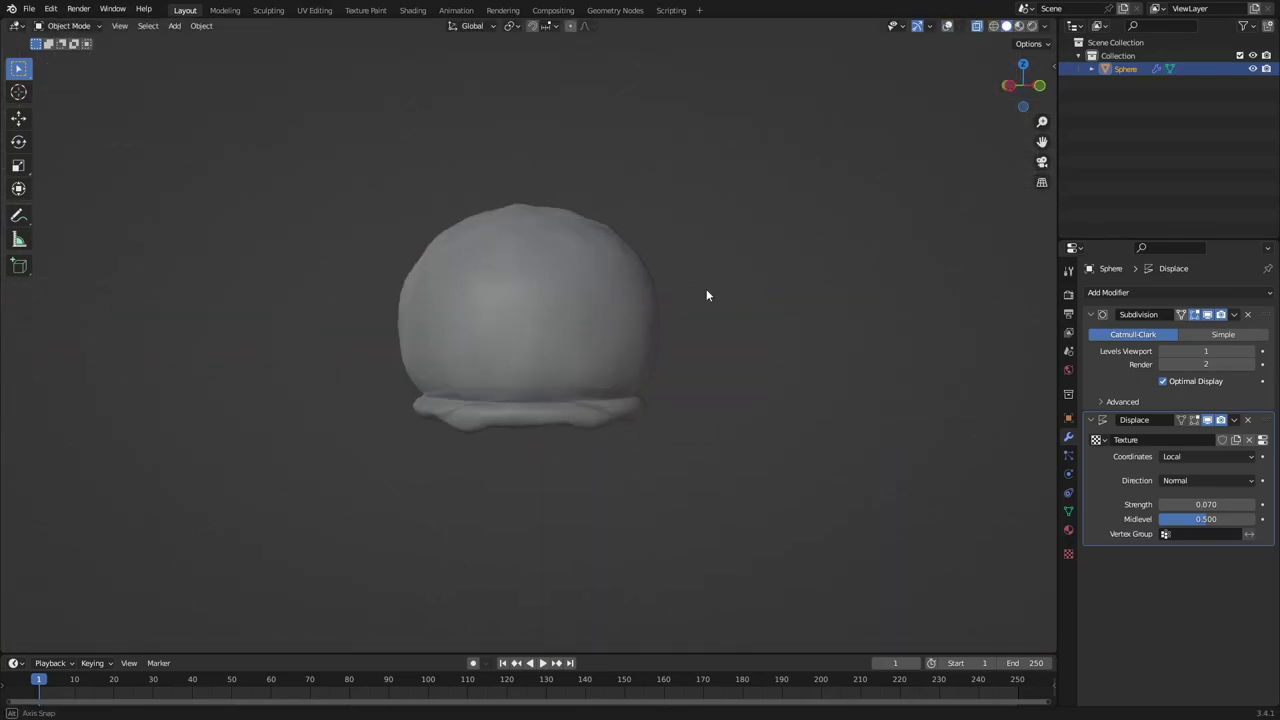
left_click(974, 29)
scroll(648, 334, "down", 5)
middle_click_drag(770, 290, 620, 305)
scroll(650, 345, "up", 3)
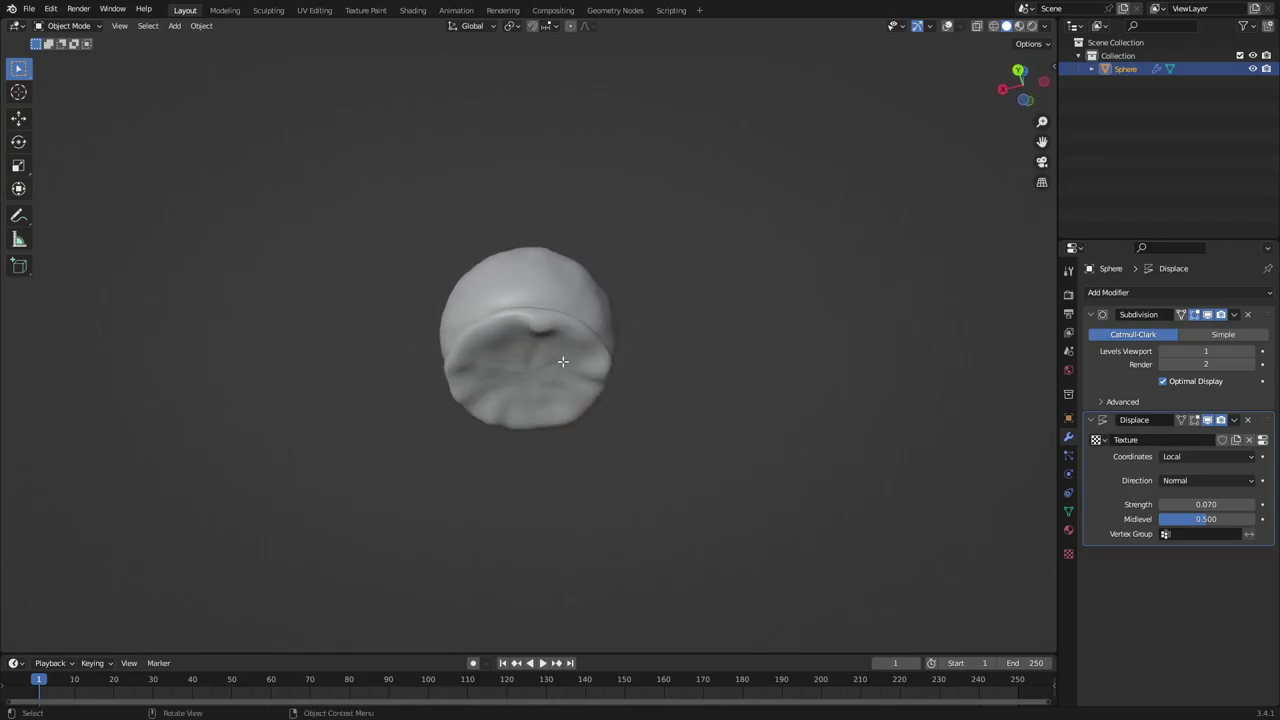
key("Tab")
scroll(667, 344, "up", 2)
middle_click_drag(666, 344, 748, 331)
key("s")
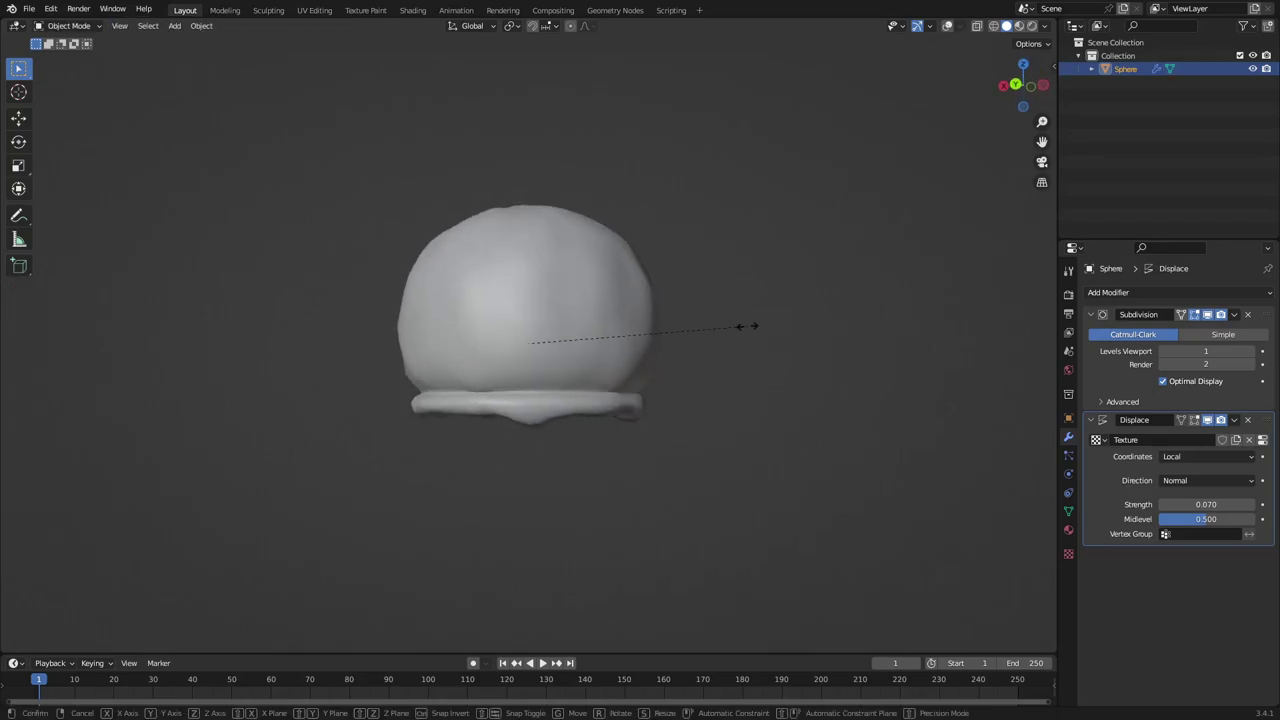
key("z")
right_click(757, 296)
Show overlays and X-ray, select the rim's vertices in front view and stretch them slightly taller along Z
left_click(947, 27)
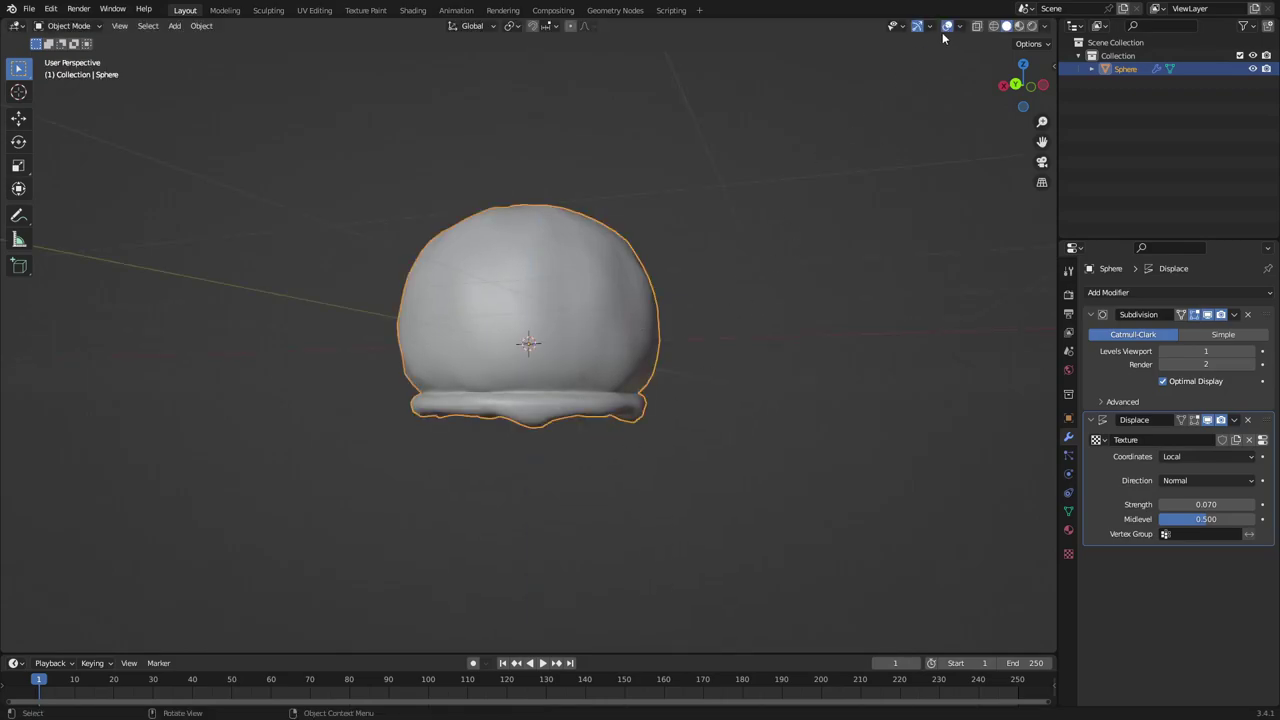
left_click(977, 25)
key("KP_1")
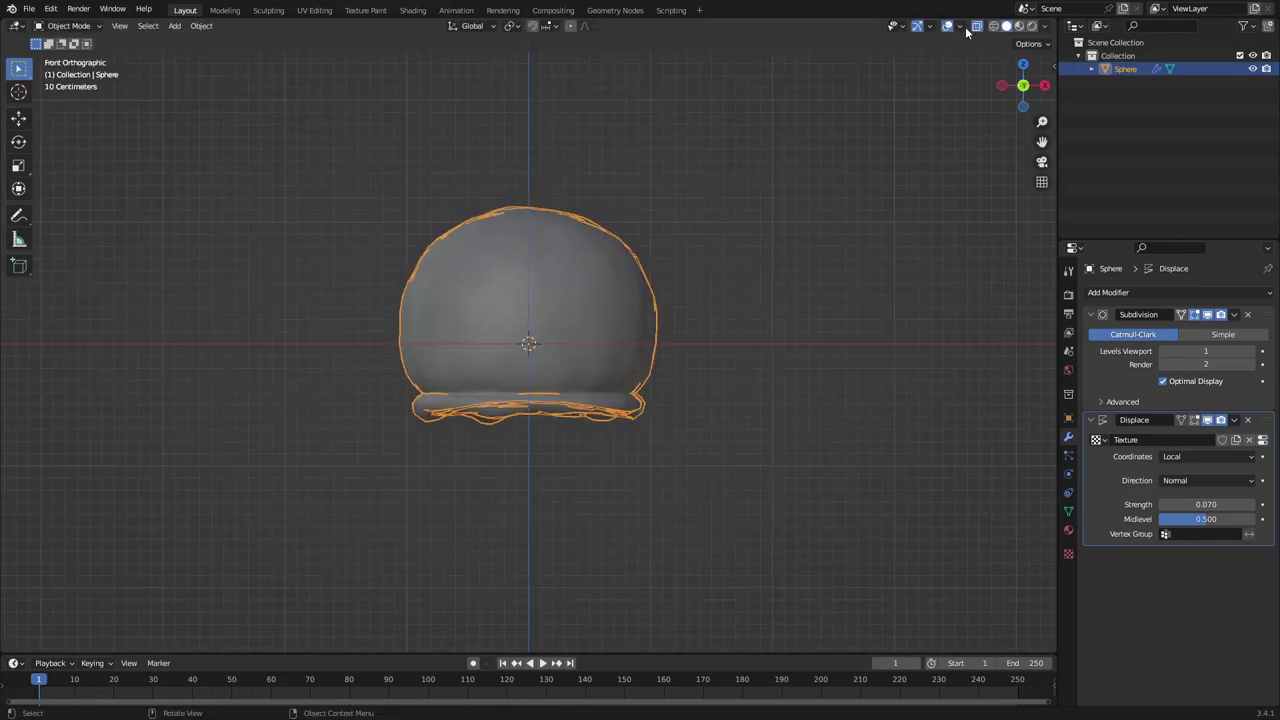
key("Tab")
mouse_move(742, 484)
left_mouse_down()
mouse_move(660, 471)
mouse_move(736, 512)
left_mouse_up()
key("z")
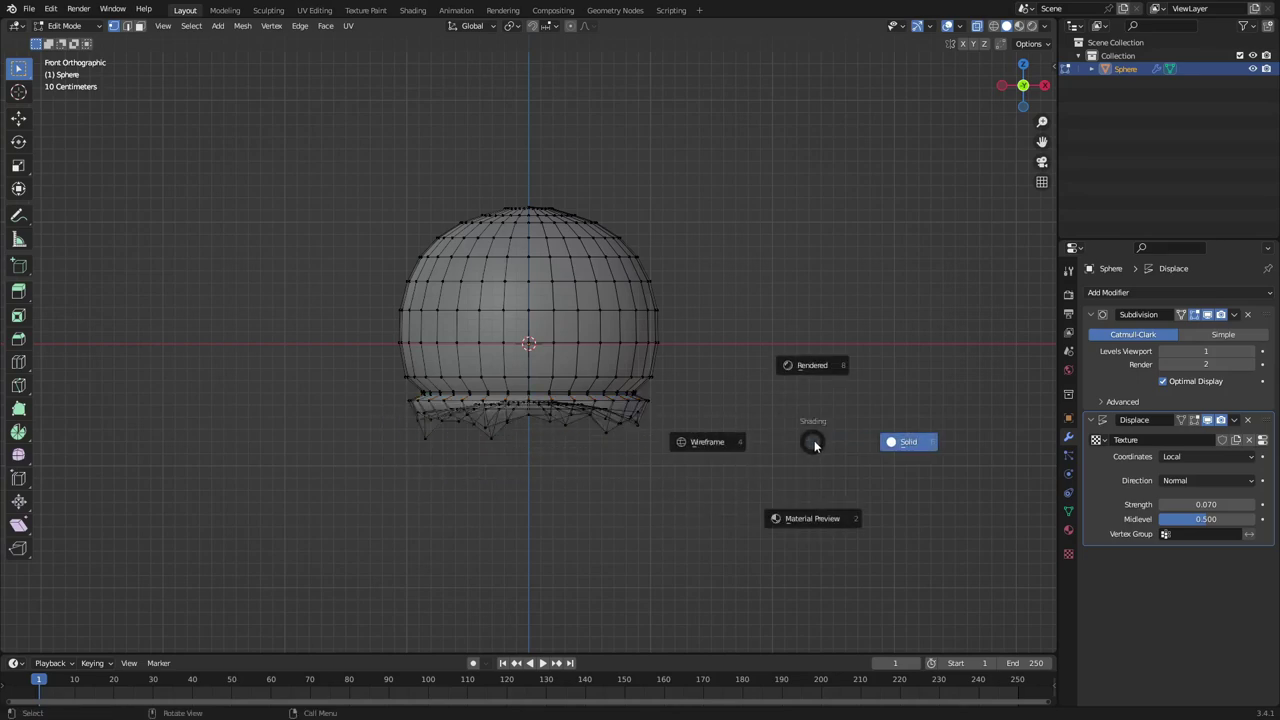
key("Escape")
key("ctrl+l")
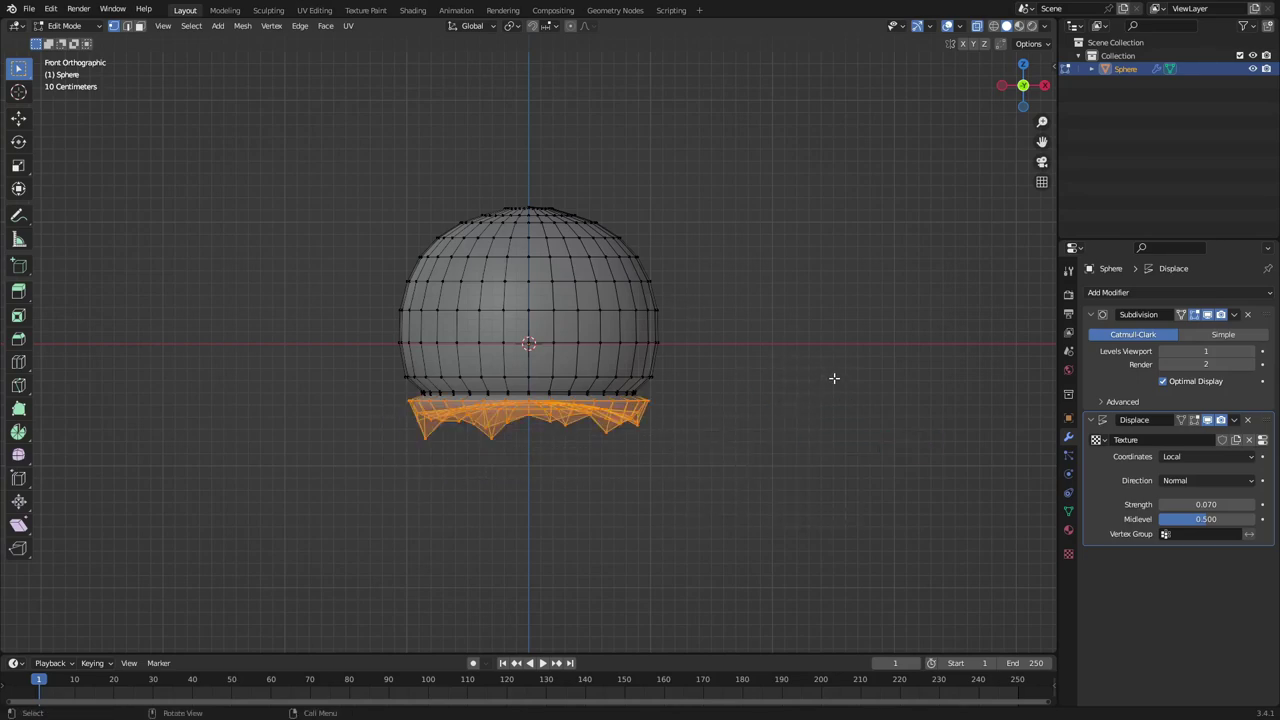
key("s")
key("z")
left_click(880, 294)
Lower the rim's vertices about 0.03 m along Z and return to Object Mode
key("g")
key("z")
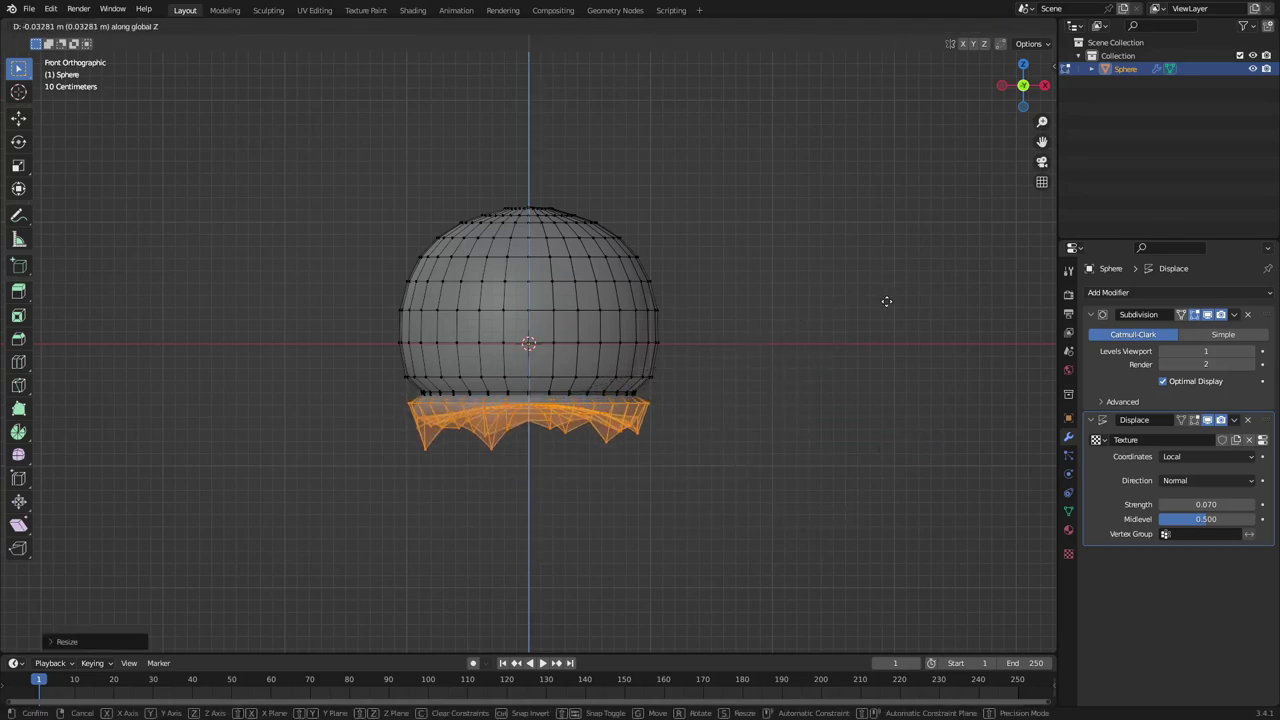
left_click(886, 301)
key("Tab")
Hide the overlays, turn off X-ray and examine the displaced body from several sides and distances
left_click(946, 26)
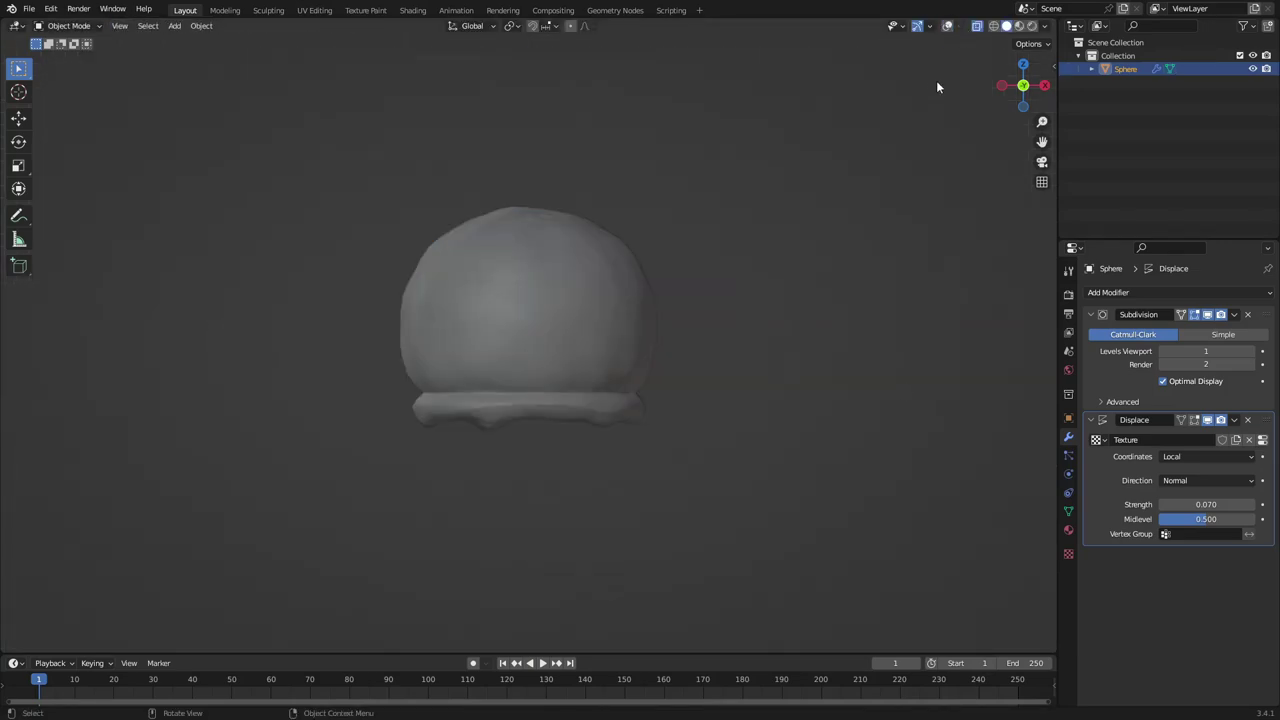
left_click(976, 27)
scroll(890, 270, "down", 1)
middle_click_drag(940, 282, 548, 305)
scroll(870, 305, "down", 2)
scroll(656, 340, "up", 1)
scroll(656, 340, "up", 1)
scroll(541, 353, "up", 3)
Switch repeatedly between Edit Mode and Object Mode to compare the two displays of the body
key("Tab")
middle_click_drag(541, 353, 782, 337)
key("Tab")
key("Tab")
key("Tab")
key("Tab")
key("Tab")
key("Tab")
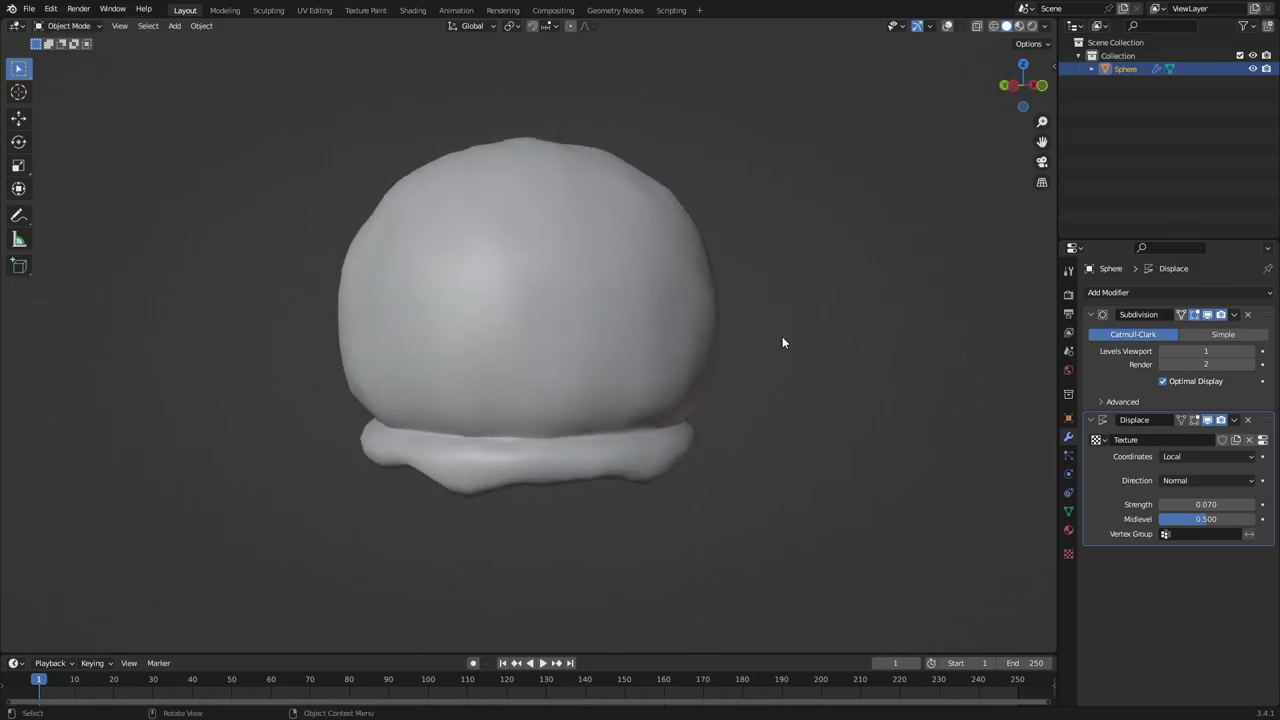
key("Tab")
key("Tab")
key("Tab")
Try stronger Displace strengths of 0.1 and 0.2 and check the surface from different angles
middle_click_drag(766, 330, 682, 346)
scroll(779, 351, "down", 3)
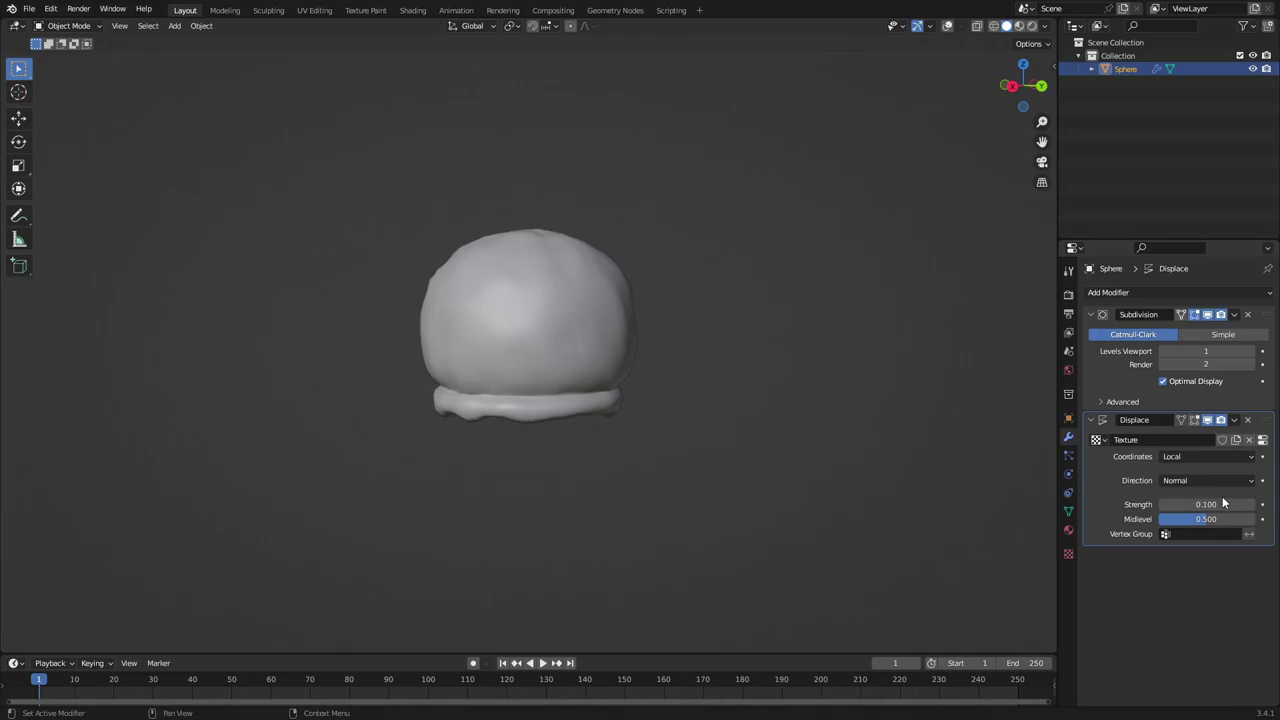
middle_click_drag(612, 326, 571, 344)
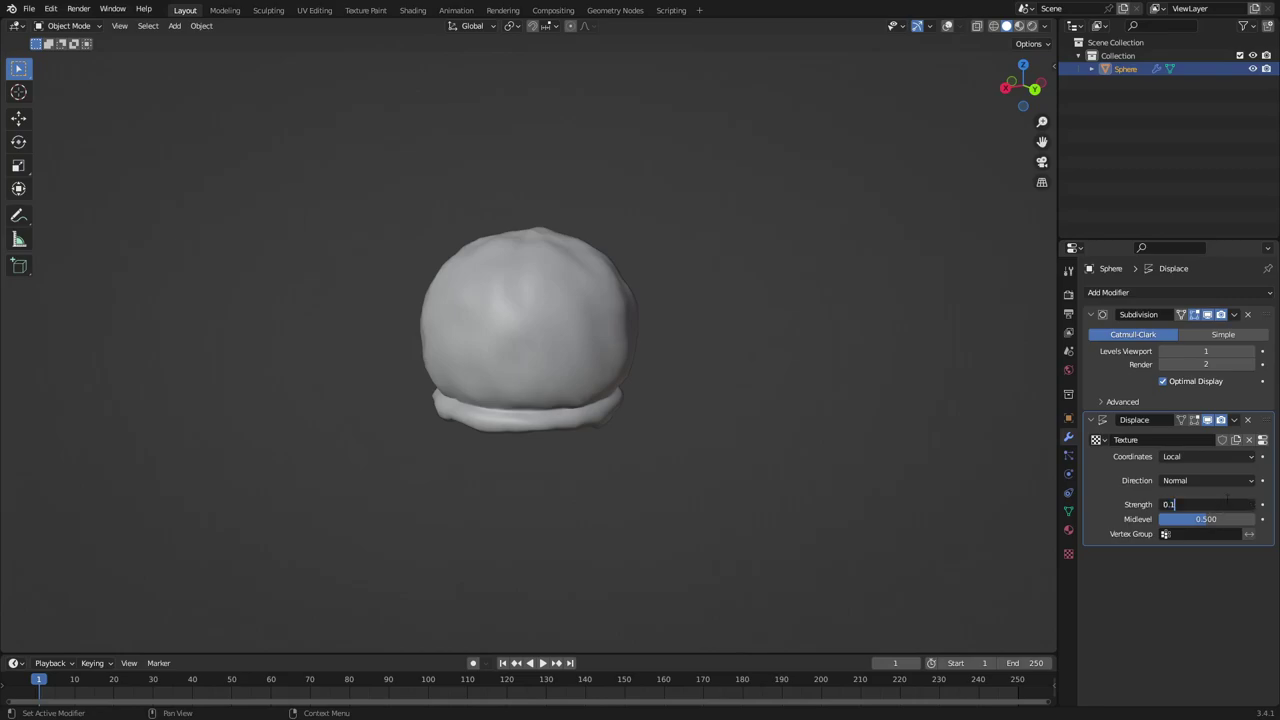
key("Return")
scroll(588, 304, "down", 4)
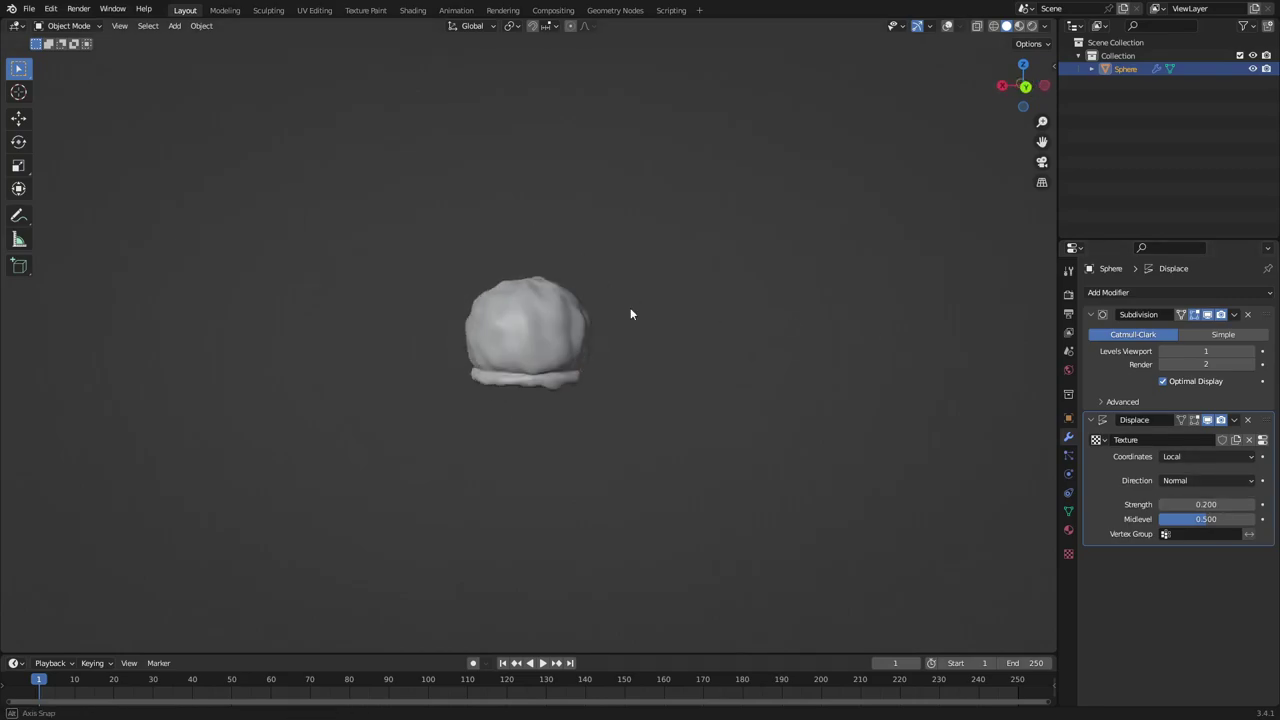
scroll(717, 327, "up", 4)
Set the Subdivision viewport level to 2 and, after trying a Displace strength of 0.1, set the strength to 0.07
left_click(1250, 352)
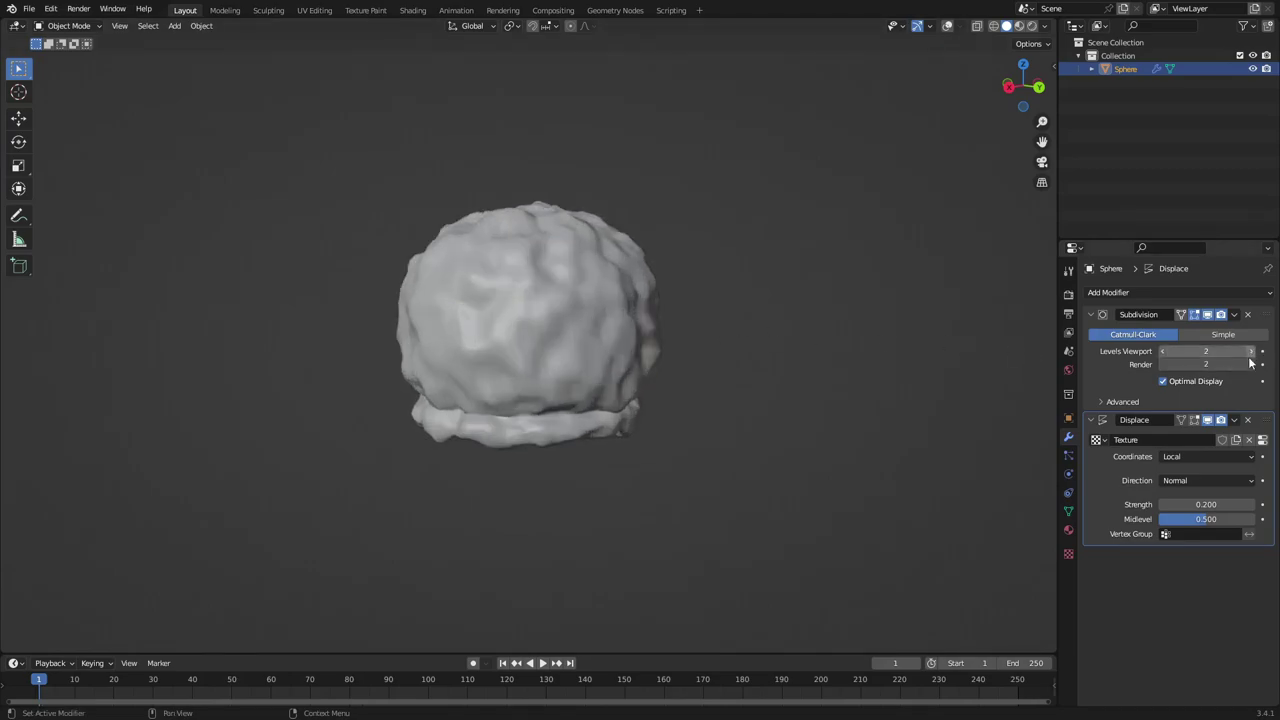
key("Return")
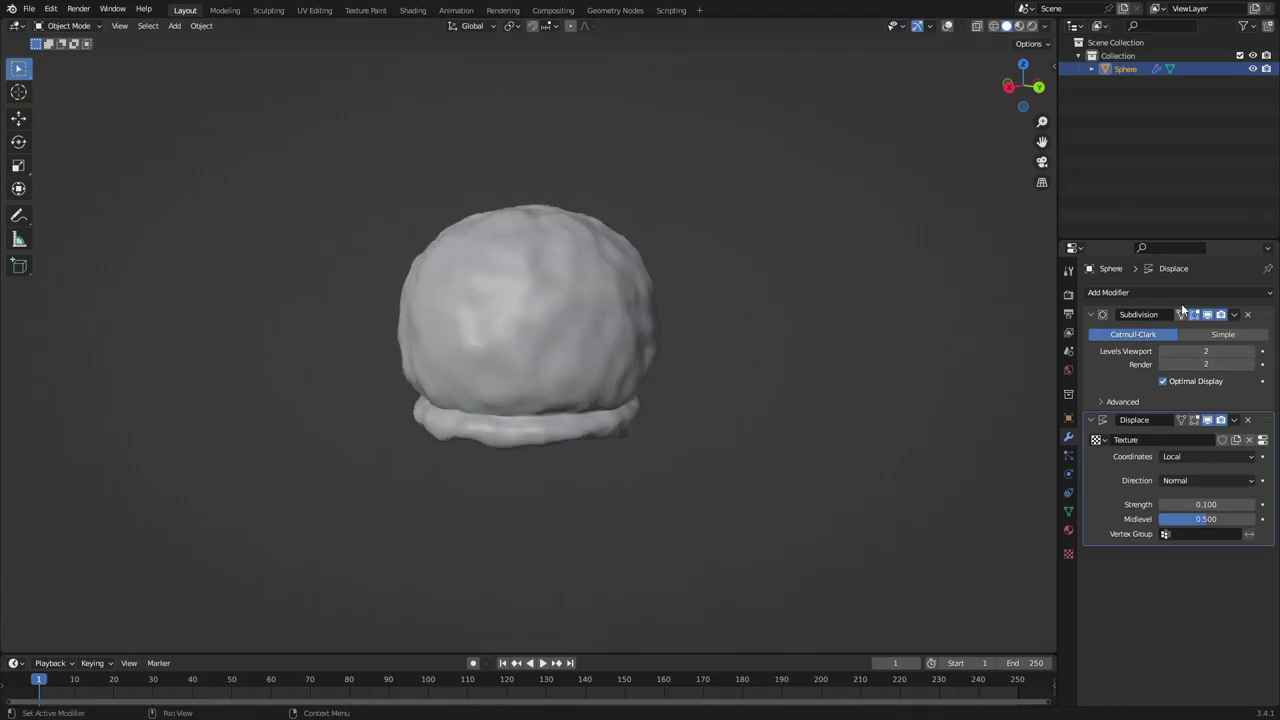
middle_click_drag(668, 338, 593, 355)
scroll(593, 355, "down", 2)
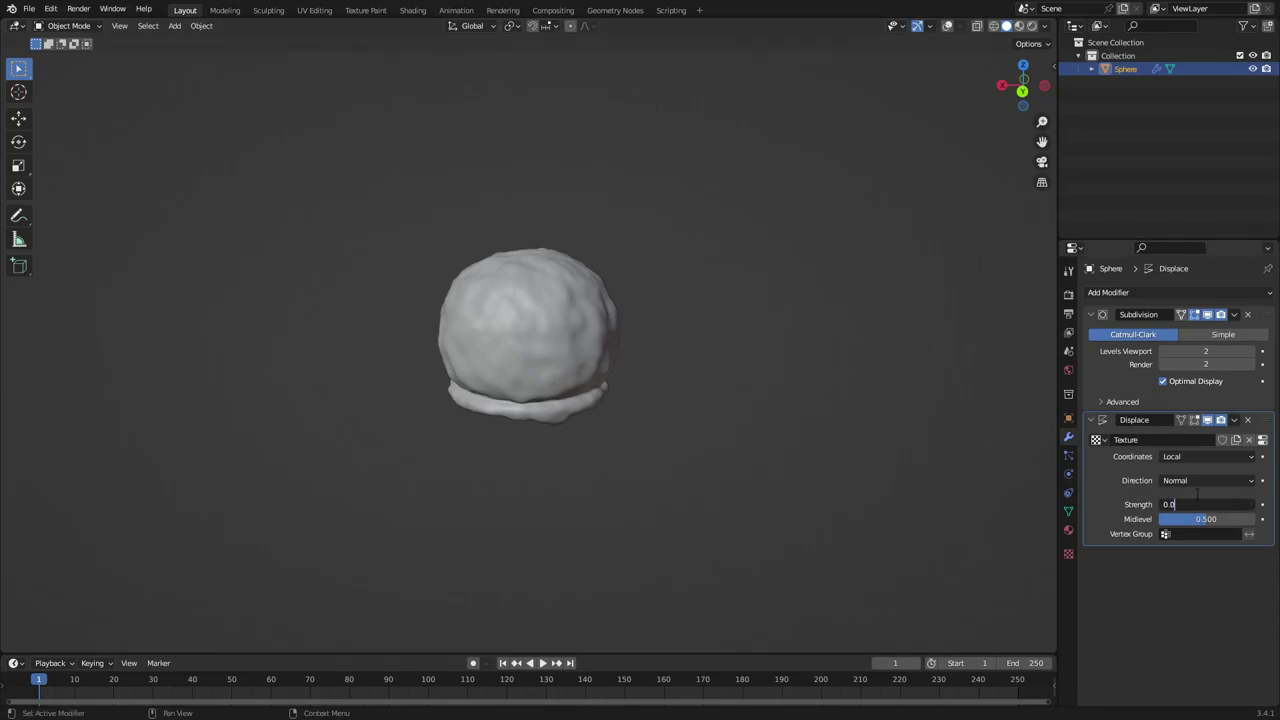
scroll(810, 380, "up", 2)
scroll(800, 378, "down", 3)
middle_click_drag(800, 378, 702, 349)
scroll(614, 359, "down", 5)
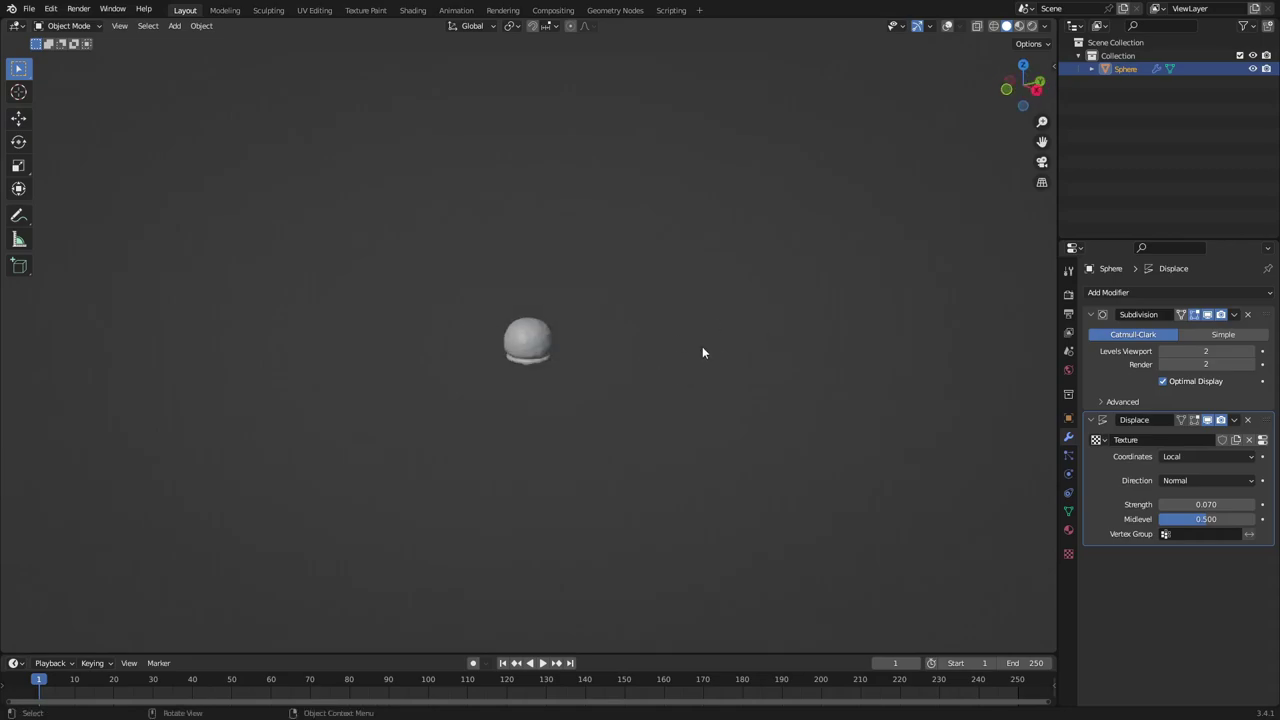
scroll(702, 349, "up", 8)
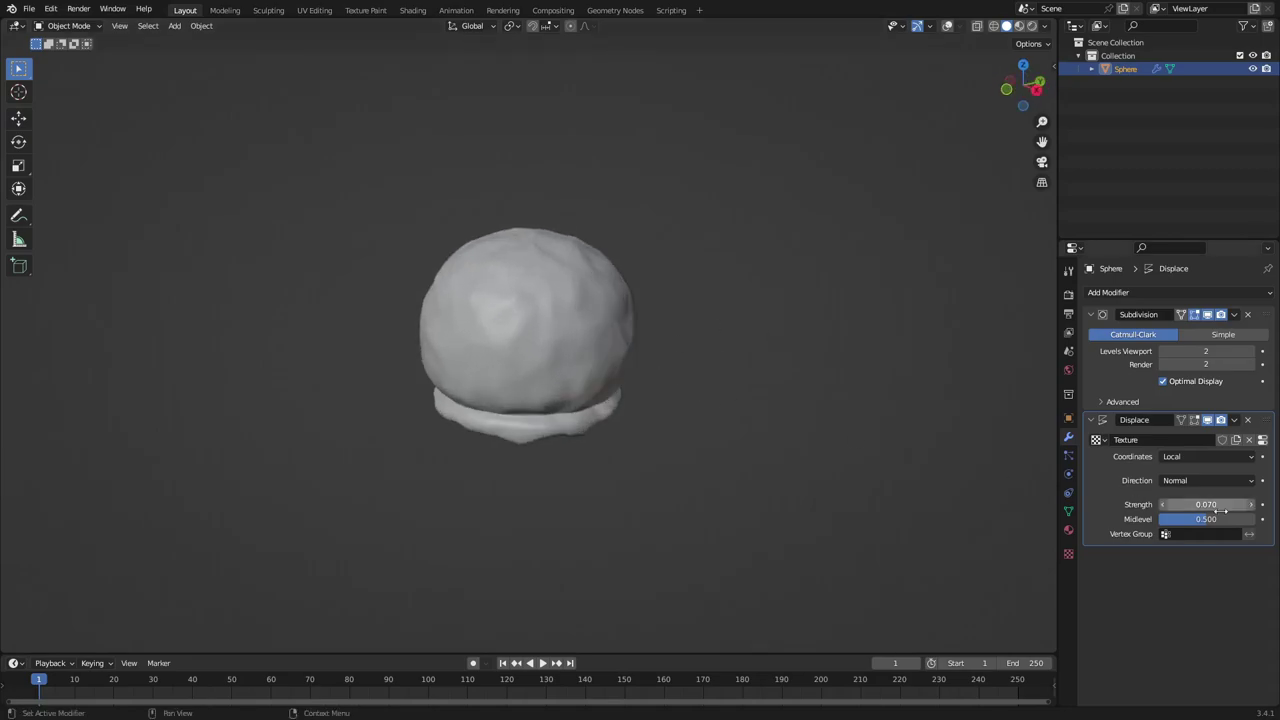
Adjust the Clouds texture's size, trying 0.46 and settling on 0.40 while checking the body up close and from afar
left_click(1068, 553)
mouse_move(1257, 571)
left_mouse_down()
mouse_move(1277, 571)
mouse_move(1262, 571)
left_mouse_up()
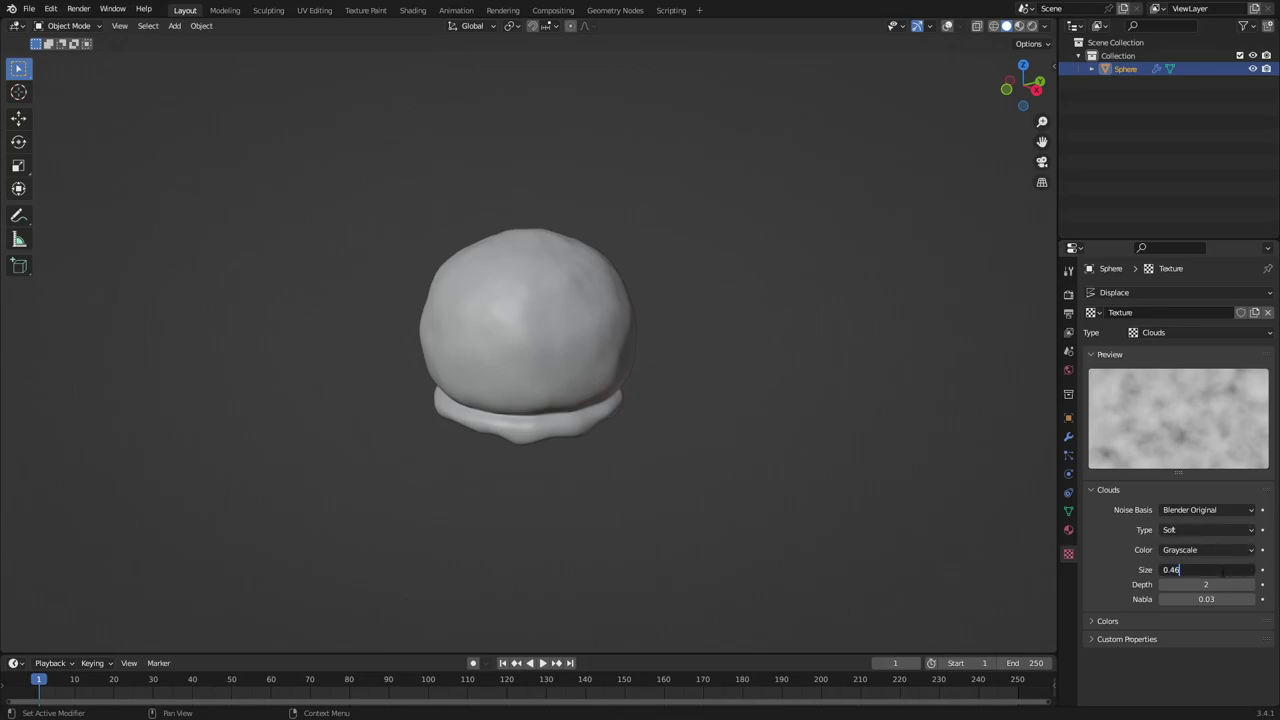
key("Return")
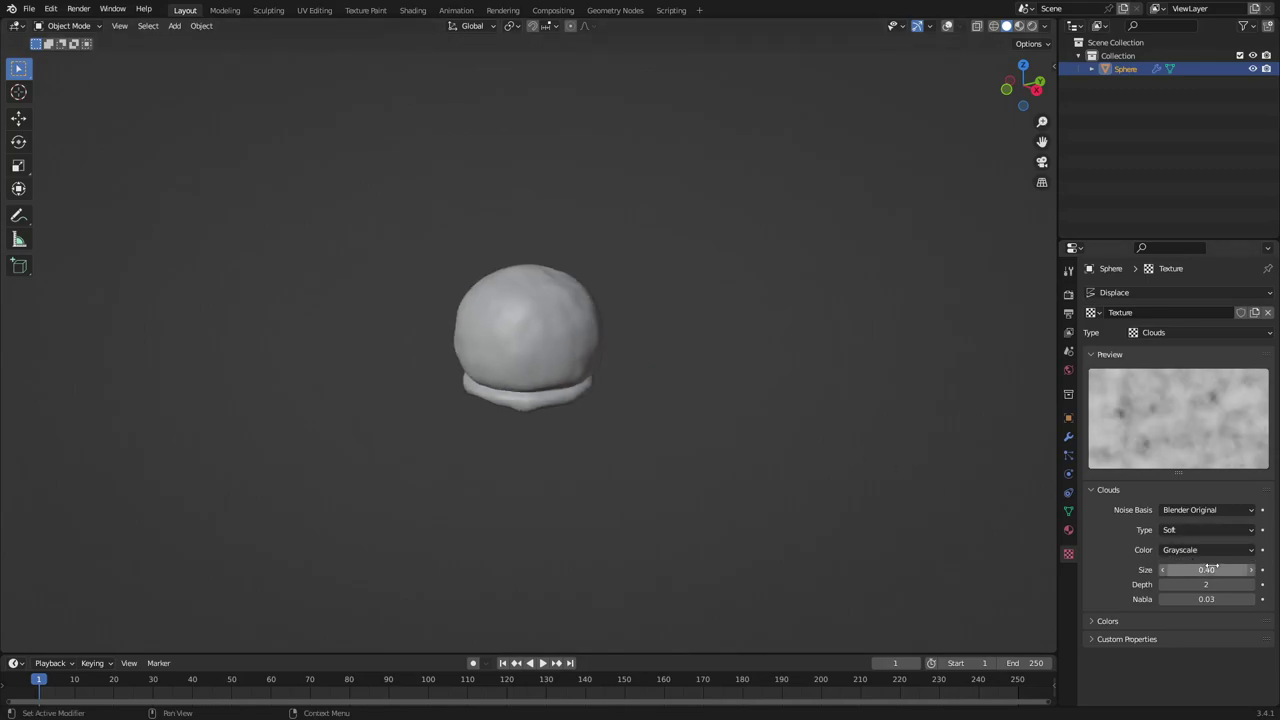
key("Return")
middle_click_drag(715, 468, 830, 470)
scroll(666, 402, "down", 2)
scroll(770, 482, "down", 6)
scroll(770, 482, "up", 6)
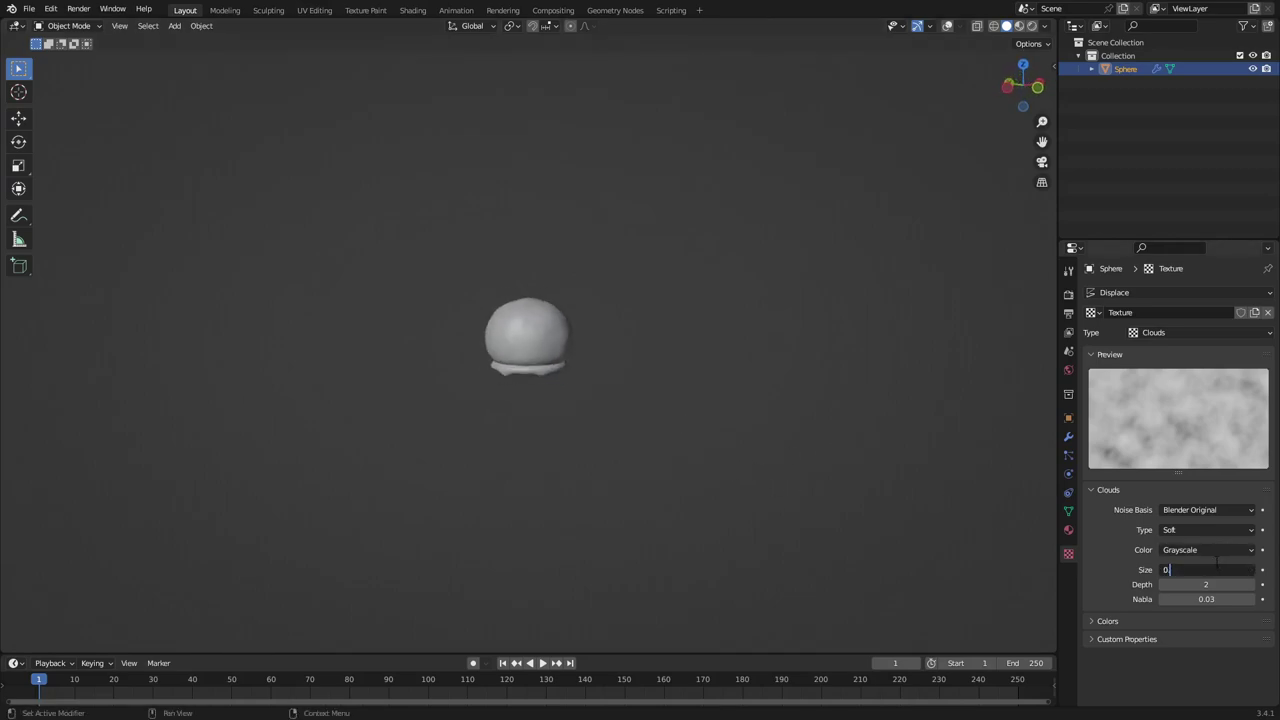
key("Return")
mouse_move(1206, 569)
left_mouse_down()
mouse_move(1255, 569)
mouse_move(1163, 569)
mouse_move(1222, 570)
left_mouse_up()
left_click(1252, 570)
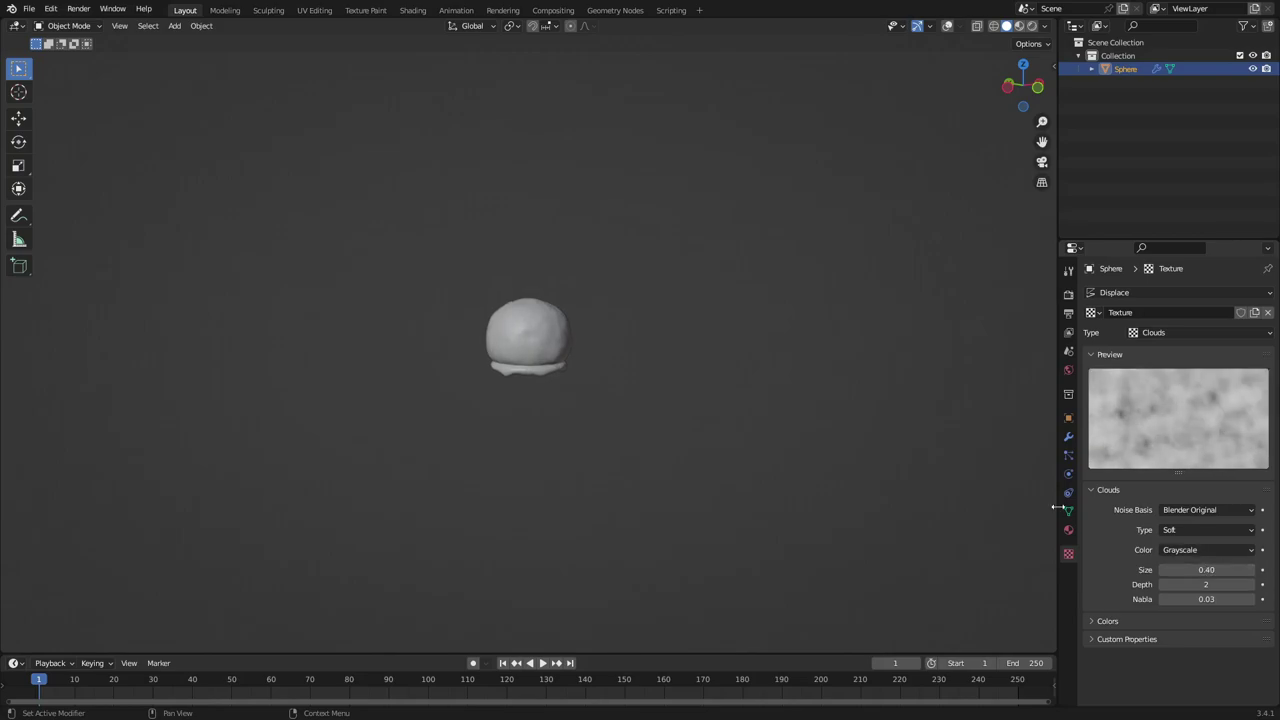
scroll(660, 383, "up", 5)
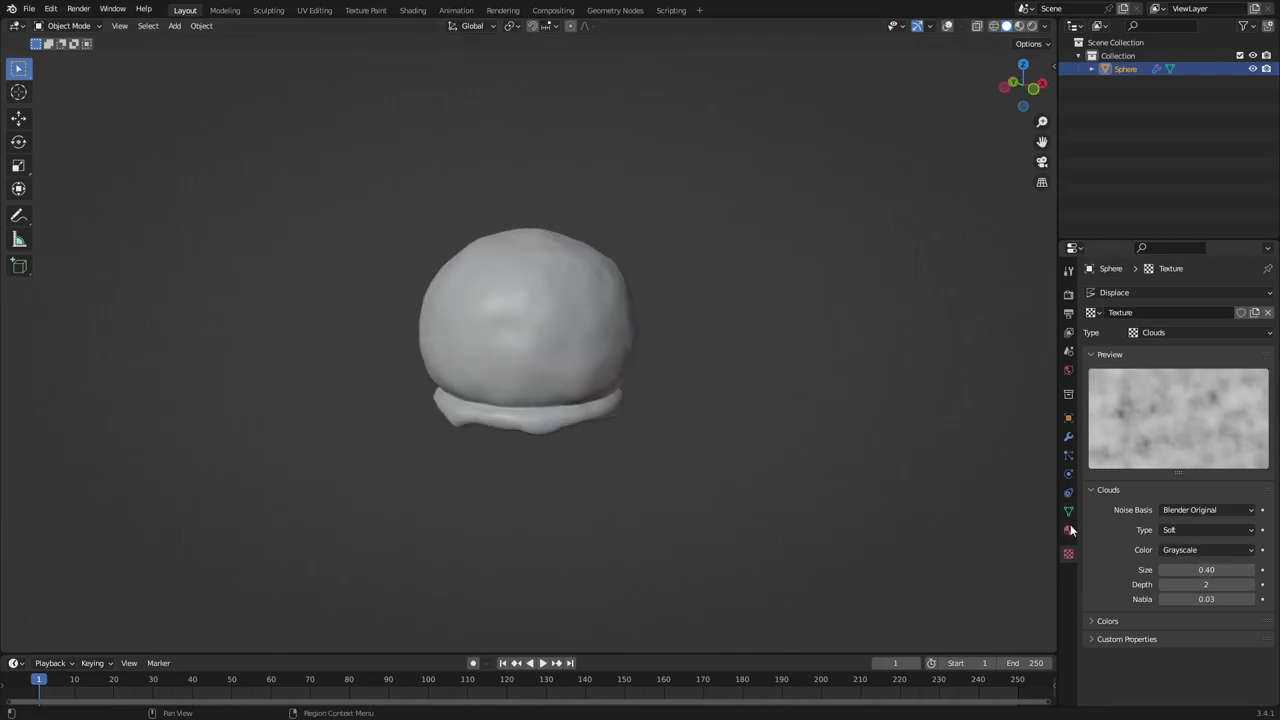
Show the body's modifier settings again and turn the viewport overlays back on
left_click(1068, 436)
middle_click_drag(520, 320, 553, 324)
left_click(947, 26)
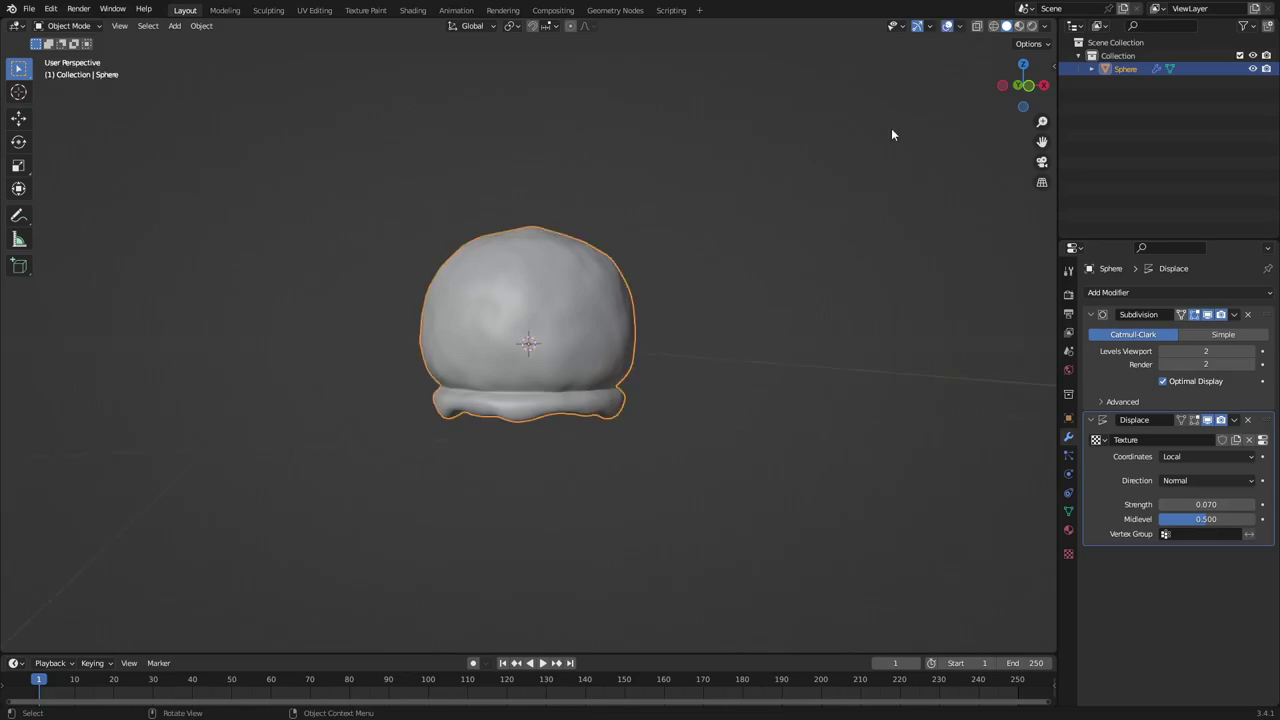
middle_click_drag(712, 318, 726, 355)
scroll(698, 288, "down", 1)
key("g")
key("z")
right_click(726, 355)
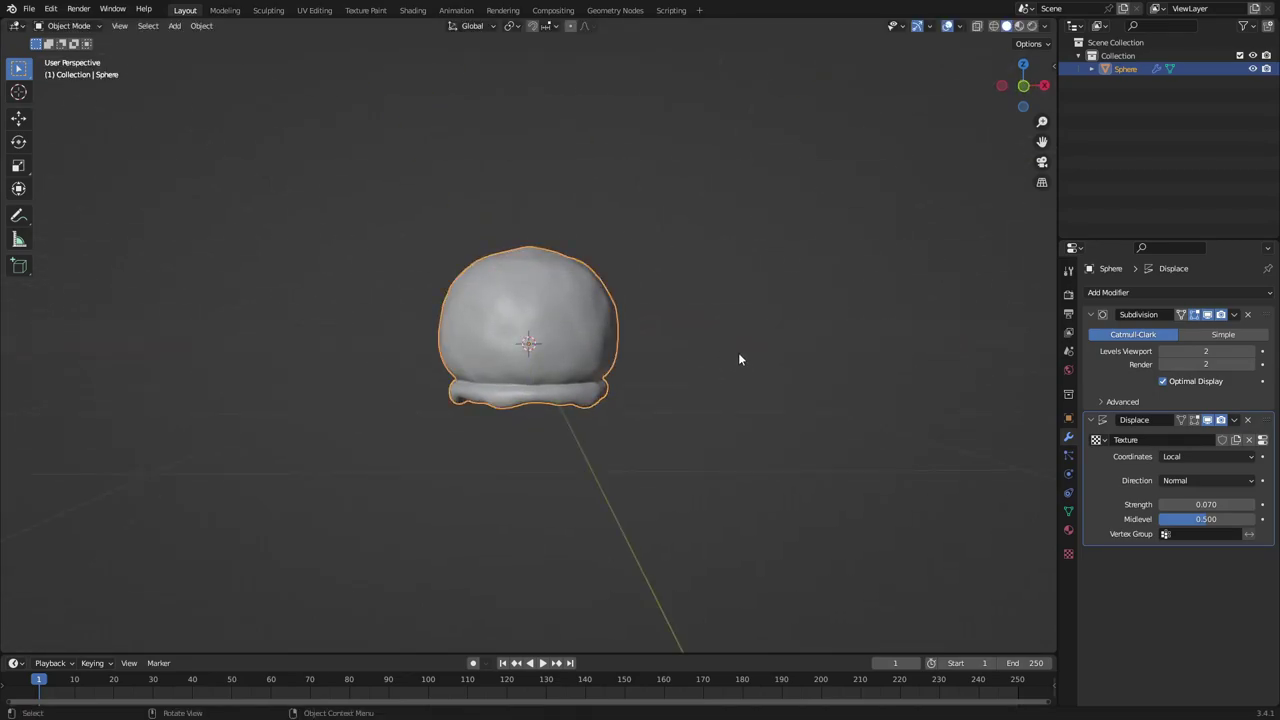
Duplicate the body and raise the copy about 1.4 m along Z so it rests on the original
key("shift+d")
key("z")
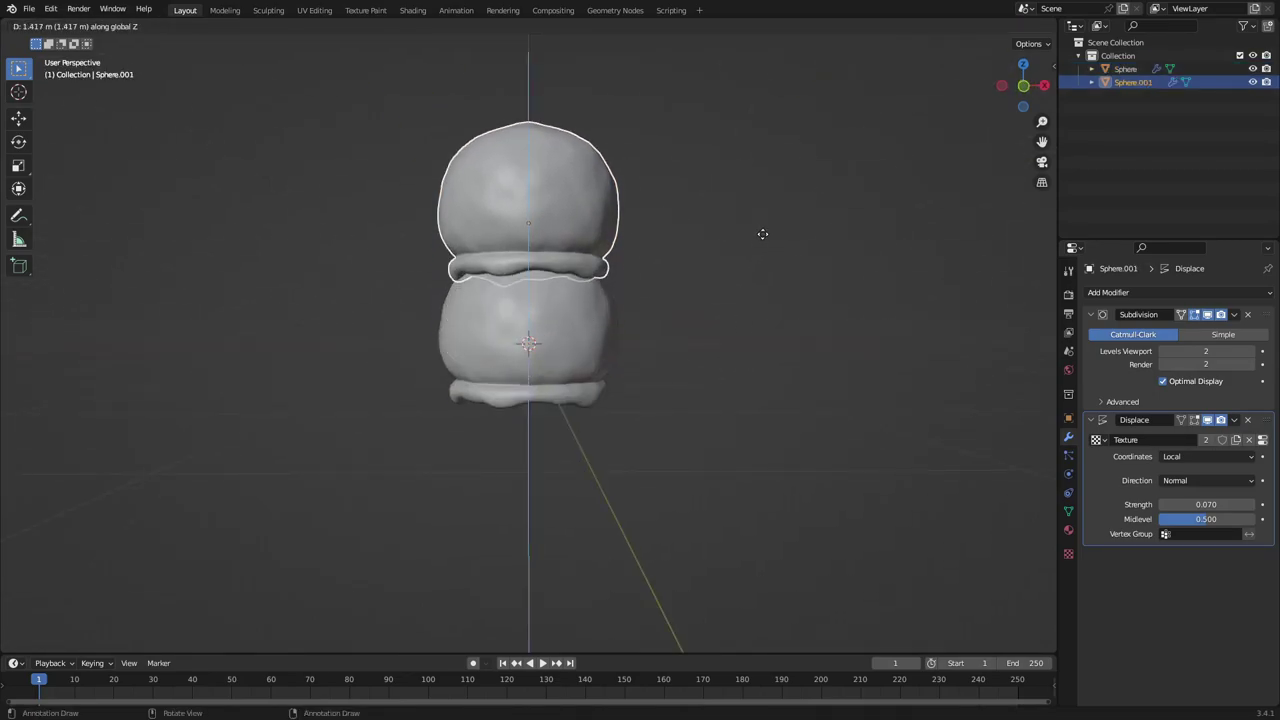
left_click(777, 245)
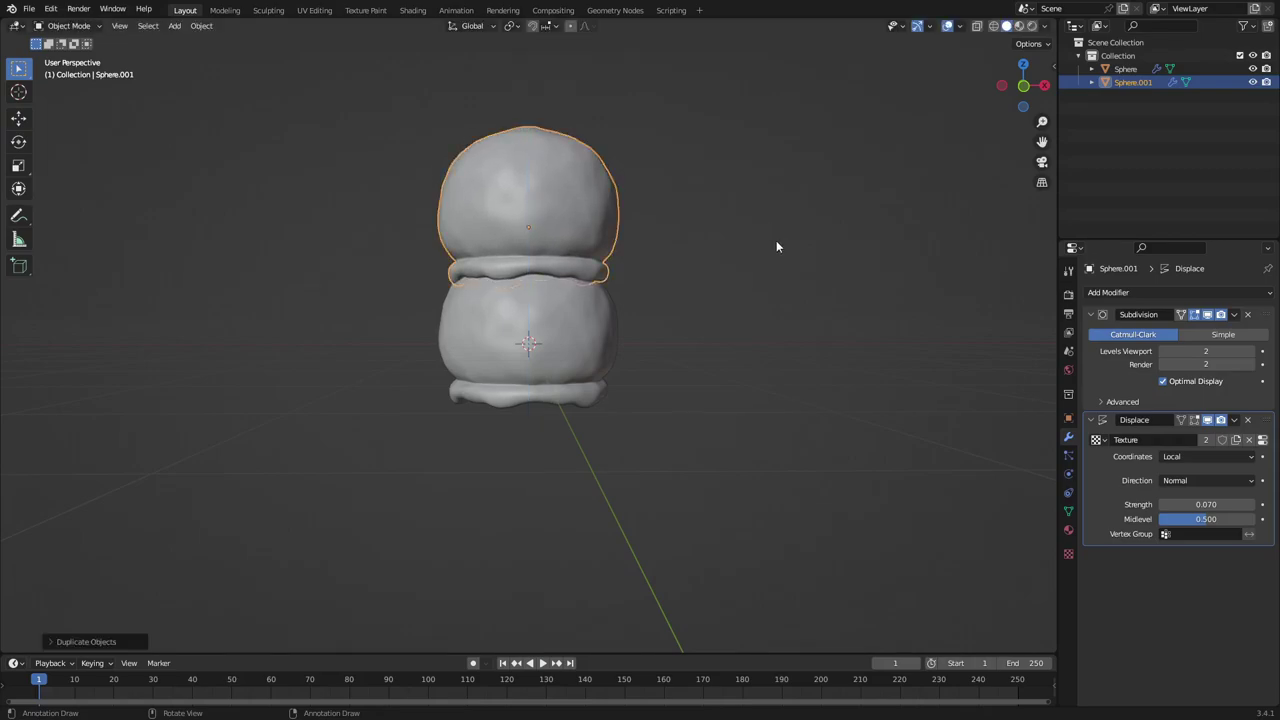
Rotate the upper copy around the Z axis so its rim differs from the one below
left_click(626, 286)
middle_click_drag(626, 286, 577, 223)
left_click(577, 223)
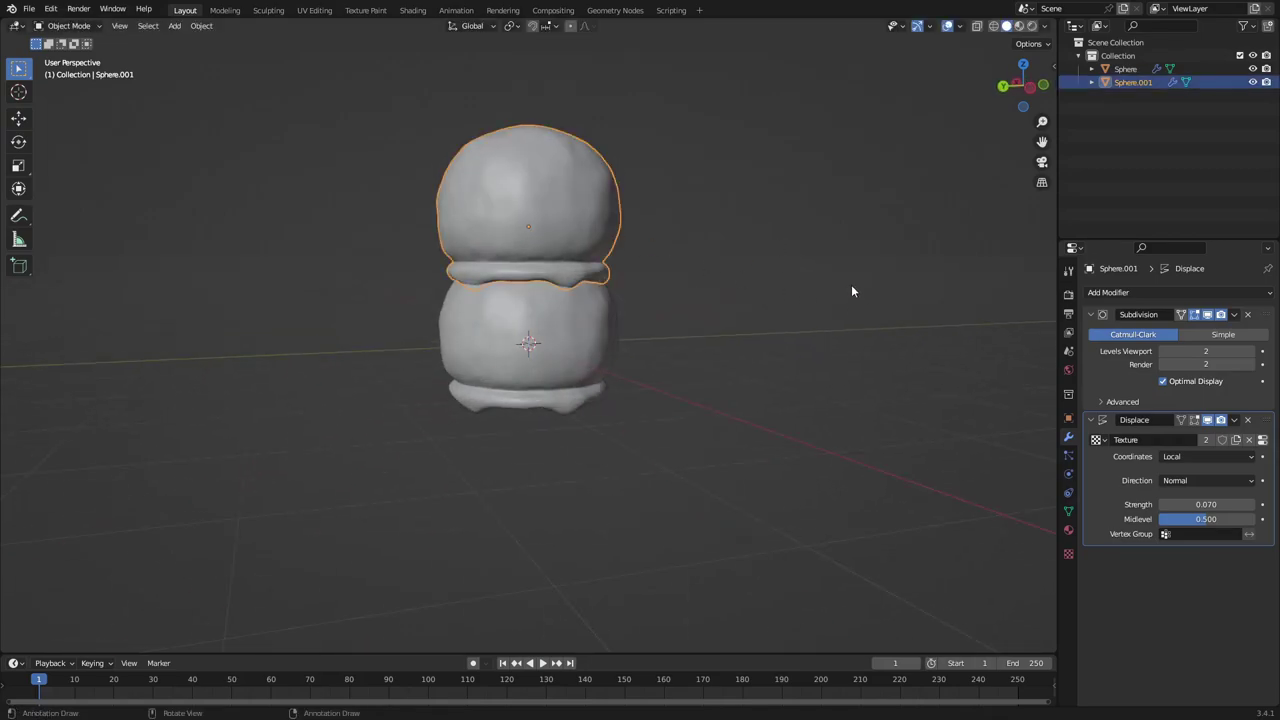
key("r")
key("z")
left_click(423, 110)
In Edit Mode on the upper copy, pull one lower rim vertex down and outward along Y
middle_click_drag(648, 289, 856, 336)
scroll(640, 268, "up", 3)
scroll(697, 331, "up", 3)
key("Tab")
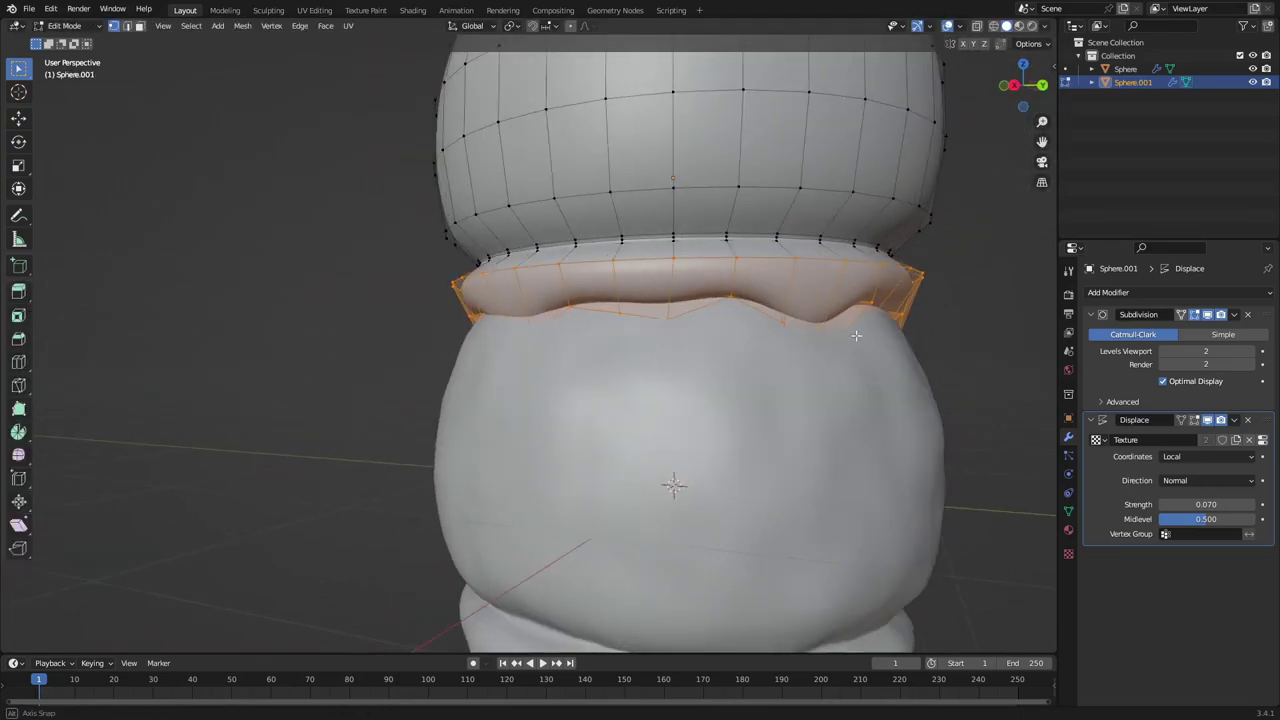
scroll(830, 340, "up", 5)
key("g")
key("z")
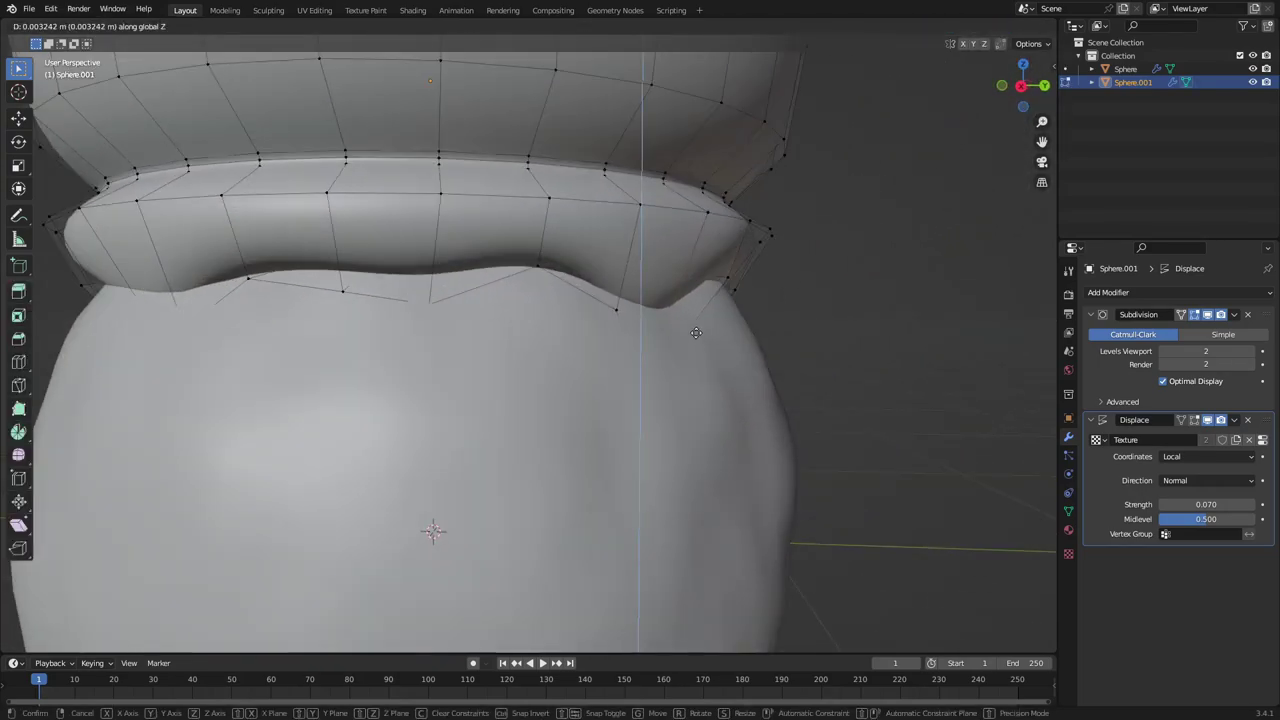
key("y")
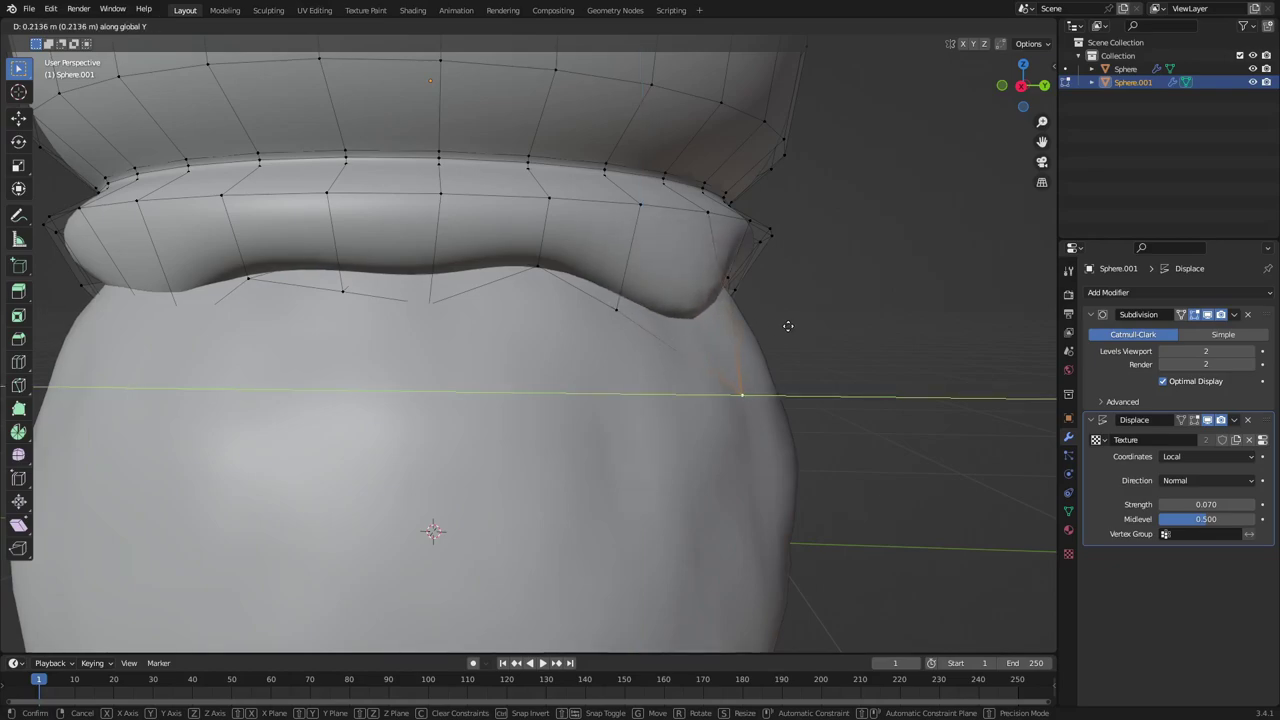
left_click(808, 328)
Shift another rim vertex of the upper copy outward along Y by about 0.24 m and pull its neighbour outward and down
middle_click_drag(622, 329, 545, 345)
key("g")
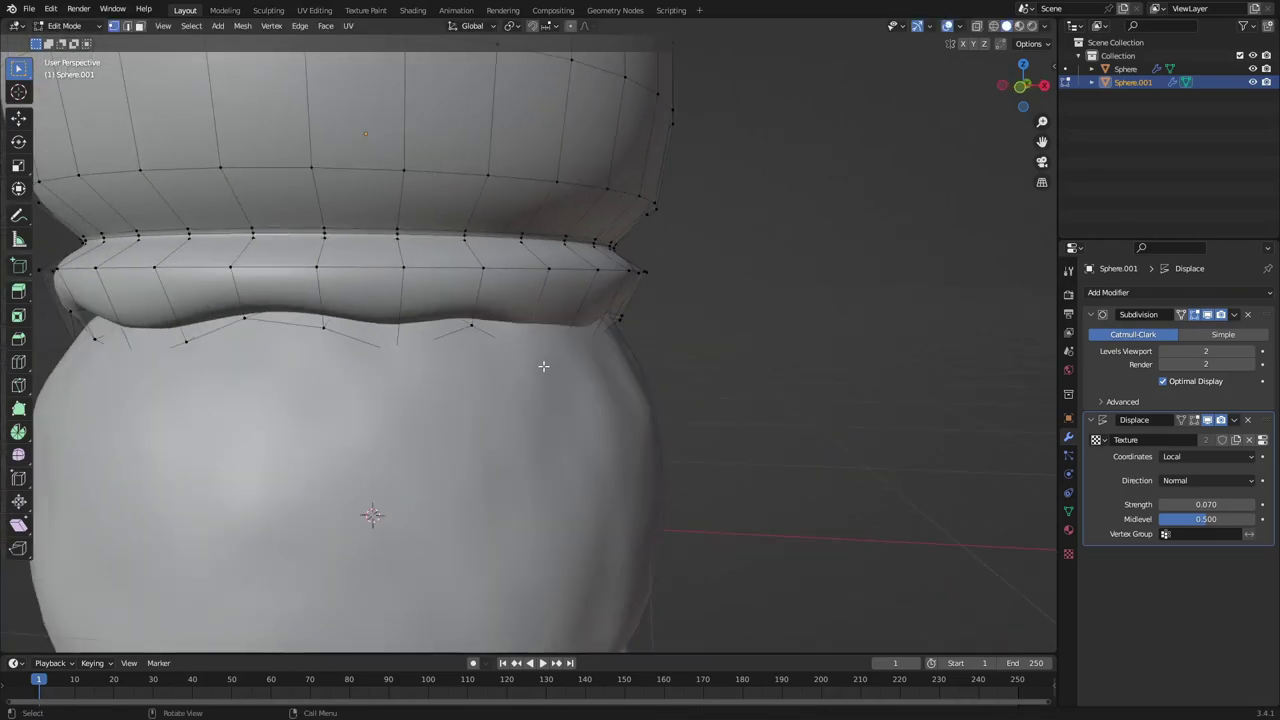
key("y")
key("x")
key("y")
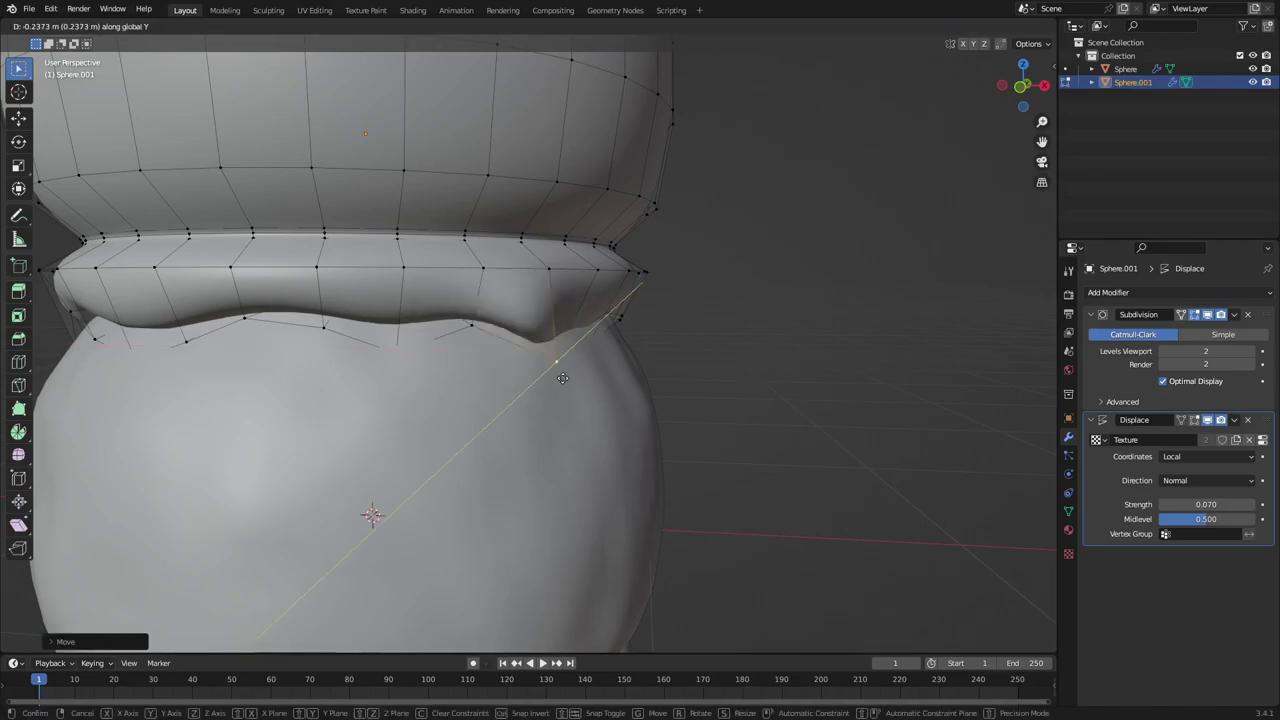
left_click(562, 381)
middle_click_drag(562, 381, 571, 414)
key("g")
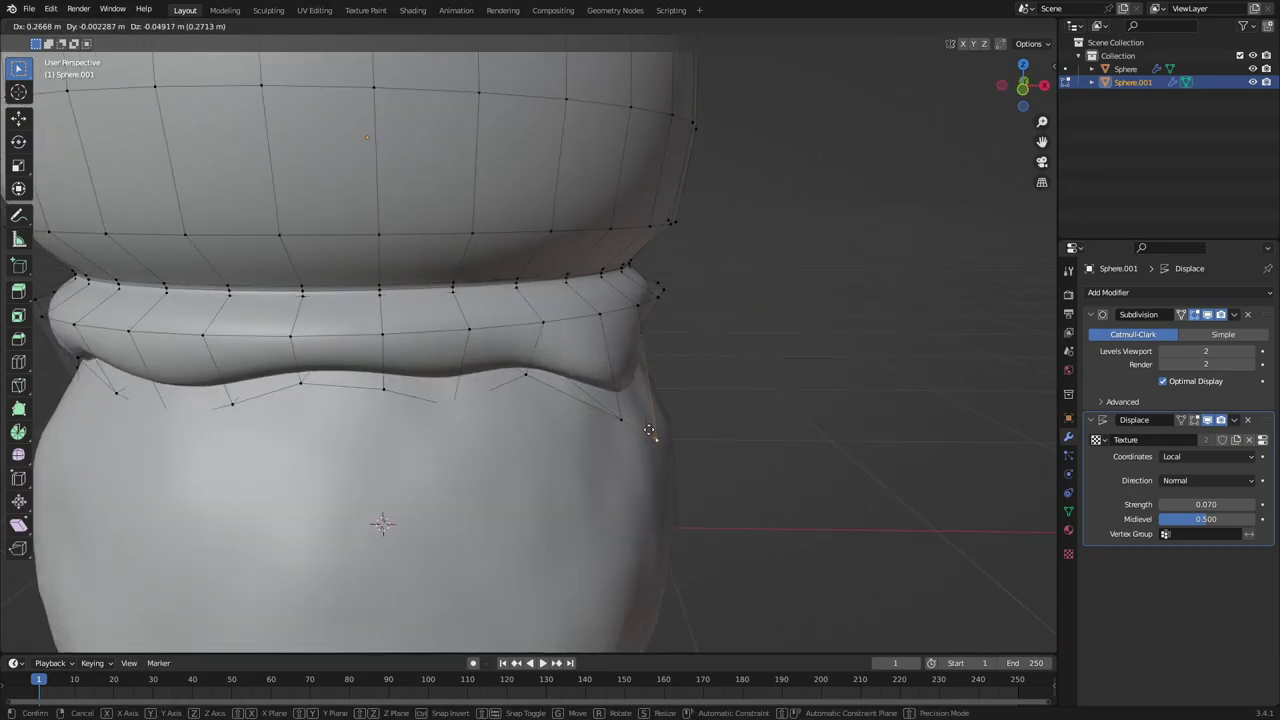
left_click(654, 437)
Reposition further rim vertices to form a long drip and check the shape in Object Mode before resuming Edit Mode
middle_click_drag(654, 437, 451, 363)
key("g")
left_click(454, 395)
key("g")
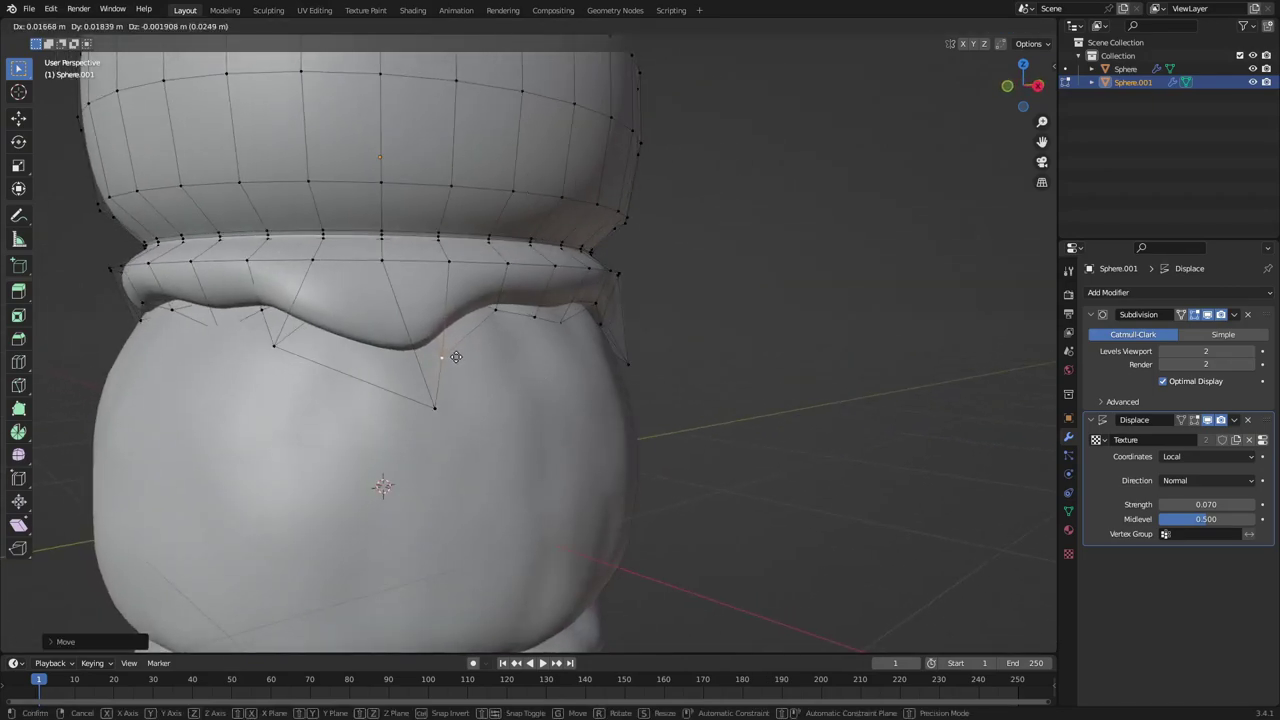
left_click(456, 357)
key("Tab")
middle_click_drag(335, 368, 430, 374)
key("Tab")
middle_click_drag(380, 362, 454, 360)
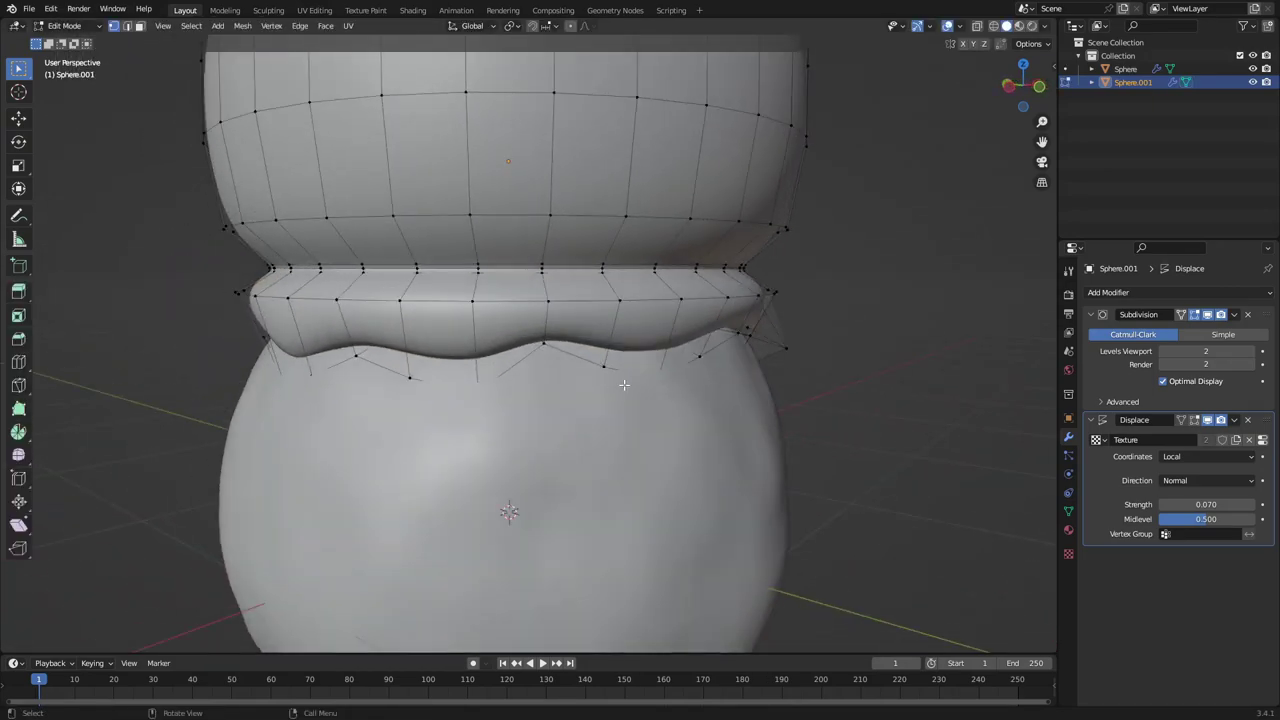
Orbit around the upper copy and pull more of its lower rim vertices into an uneven edge
middle_click_drag(658, 386, 730, 175)
left_click(780, 346)
key("g")
left_click(730, 414)
key("g")
left_click(891, 367)
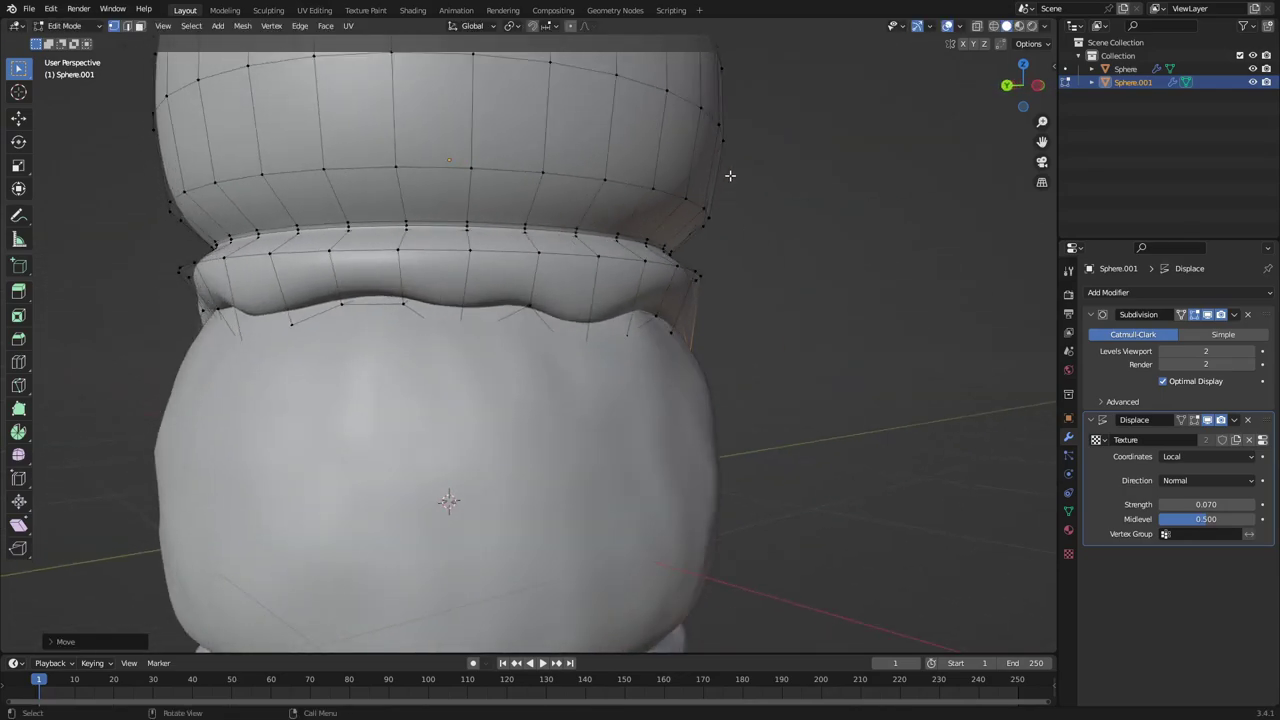
Stretch additional rim vertices on the far side of the upper copy into a pointed drip
left_click(991, 26)
mouse_move(630, 350)
middle_mouse_down()
mouse_move(647, 364)
mouse_move(642, 406)
mouse_move(760, 397)
mouse_move(632, 346)
mouse_move(642, 350)
middle_mouse_up()
left_click(627, 402)
key("g")
left_click(674, 412)
left_click(1006, 27)
key("g")
left_click(748, 392)
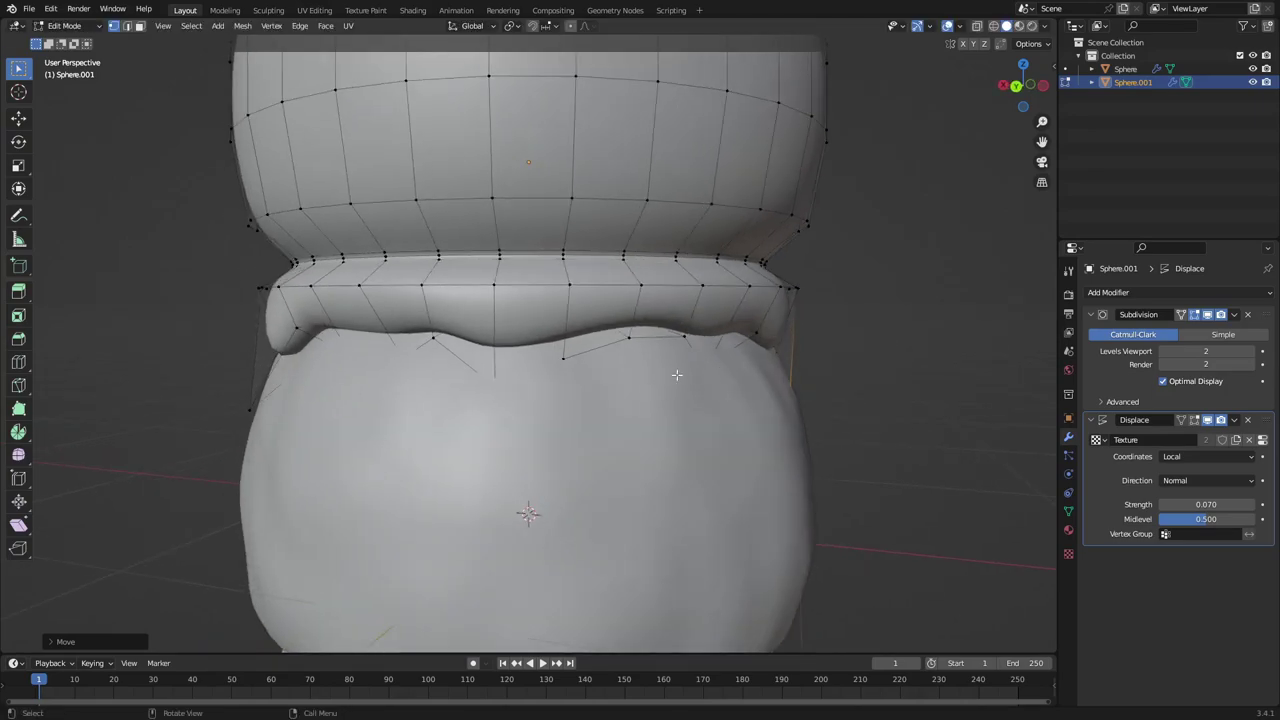
Move the remaining rim vertices to finish the irregular dripping edge and return to Object Mode
left_click(701, 376)
key("g")
middle_click_drag(703, 377, 736, 398)
left_click(710, 398)
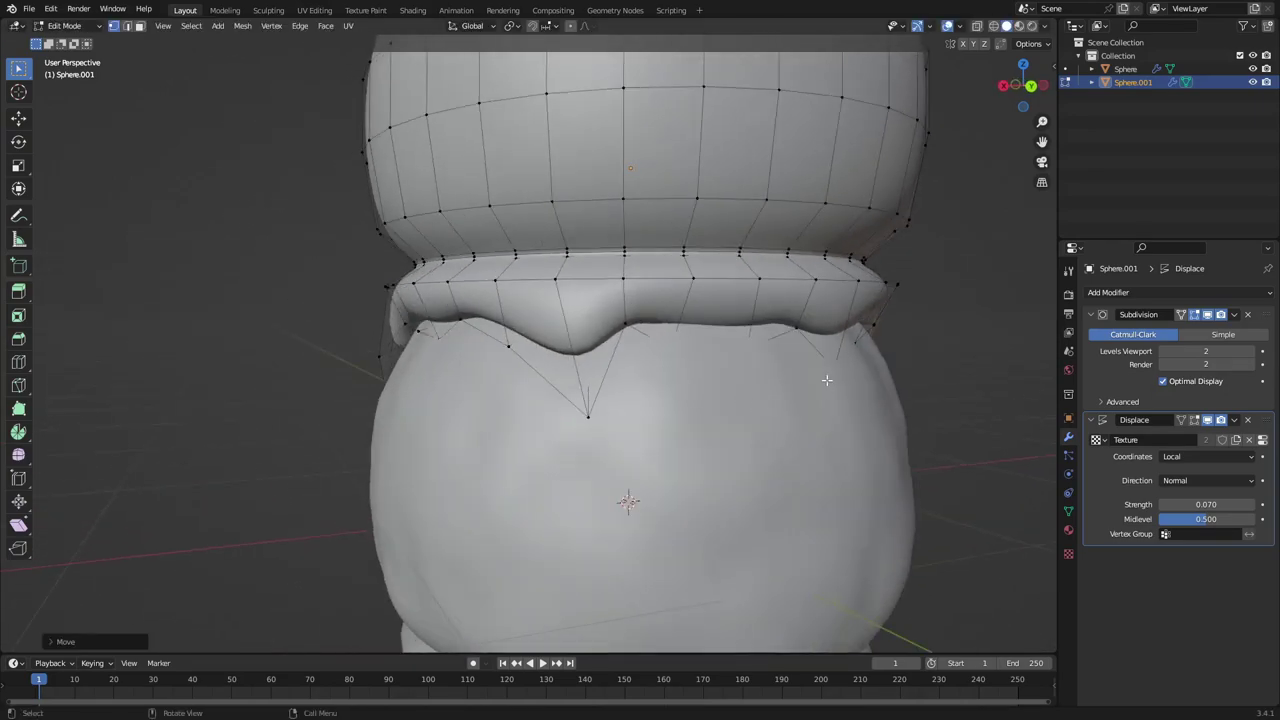
key("g")
left_click(835, 372)
middle_click_drag(835, 372, 583, 388)
key("g")
left_click(290, 382)
scroll(583, 388, "down", 8)
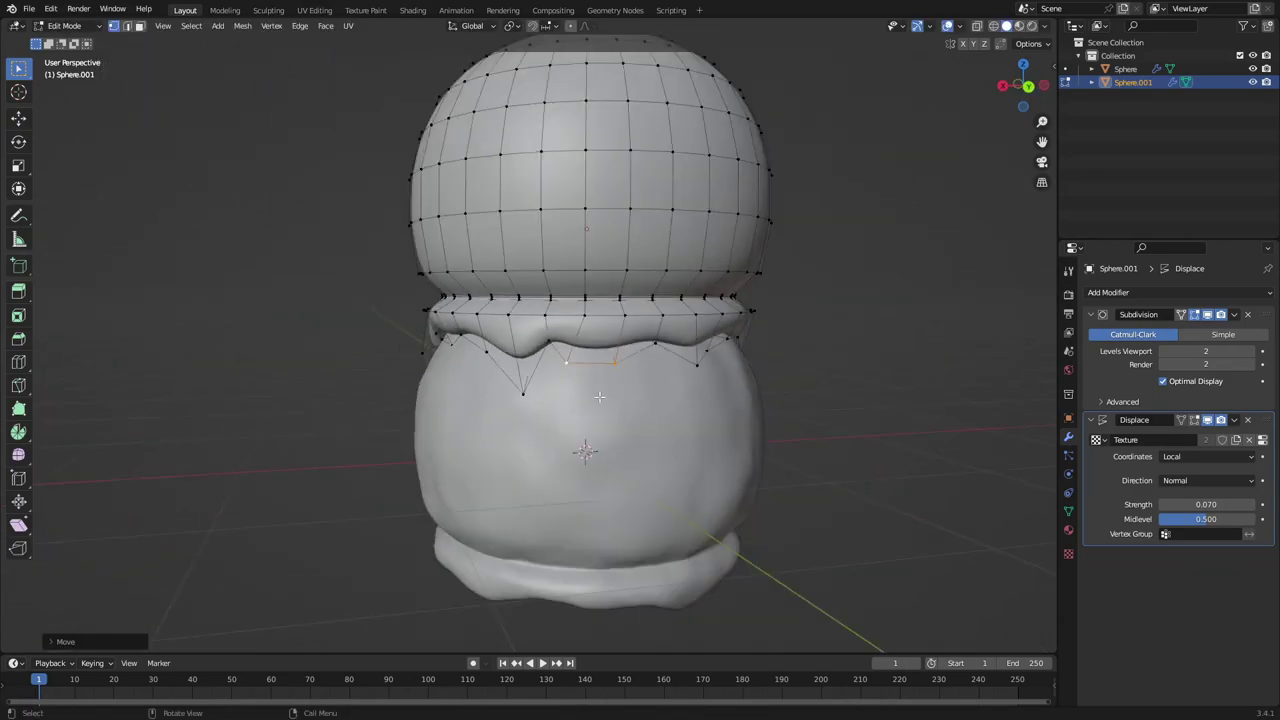
key("Tab")
Duplicate the upper body and move the copy up along Z to form a third tier on the stack
middle_click_drag(678, 366, 712, 372)
left_click(806, 397)
scroll(804, 398, "down", 4)
middle_click_drag(625, 438, 950, 442)
middle_click_drag(569, 408, 698, 424)
middle_click_drag(571, 374, 650, 370, "shift")
left_click(609, 392)
scroll(685, 460, "up", 2)
key("shift+d")
key("z")
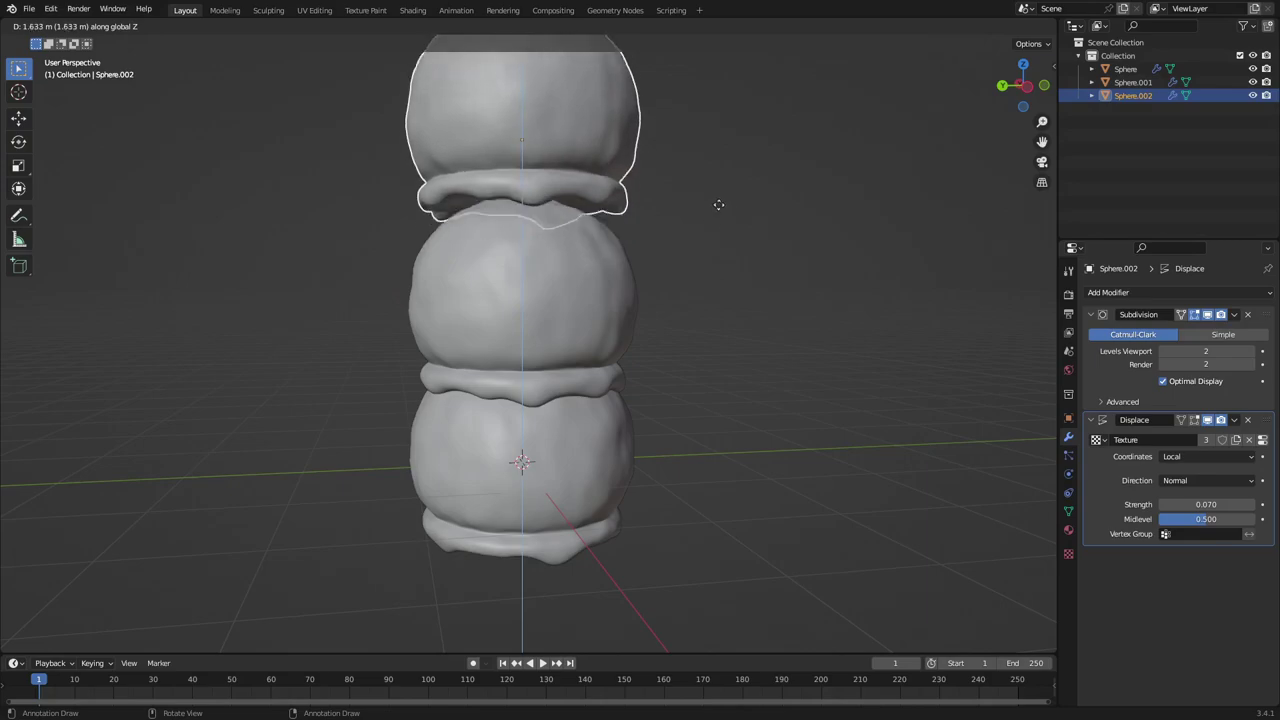
left_click(730, 232)
Rotate the topmost body around the Z axis to vary the position of its drips
type("rz")
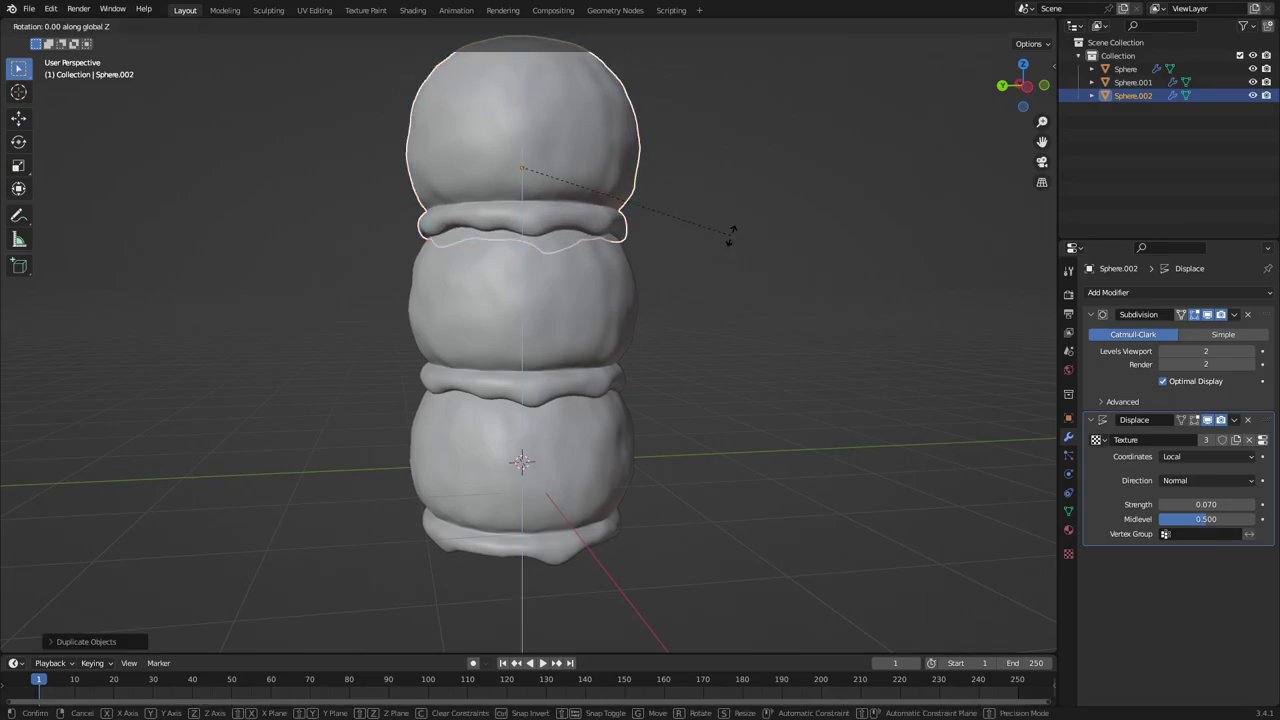
type("18")
key("BackSpace")
key("BackSpace")
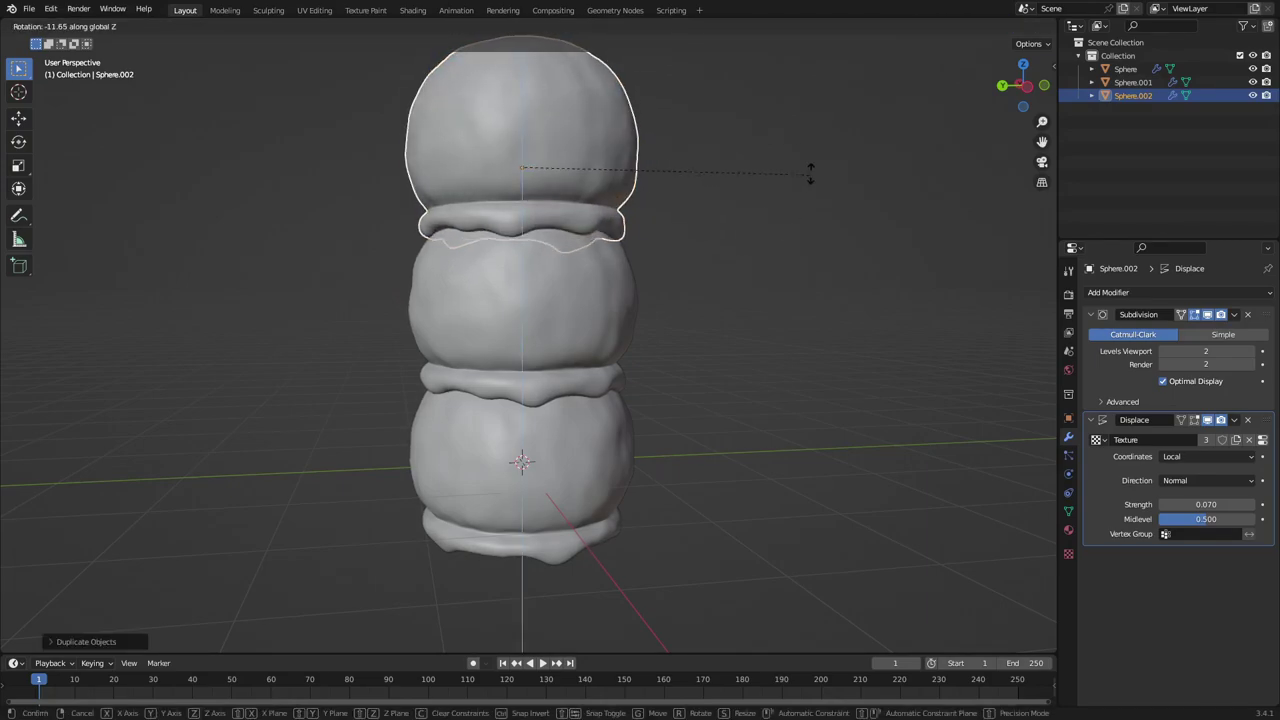
left_click(360, 196)
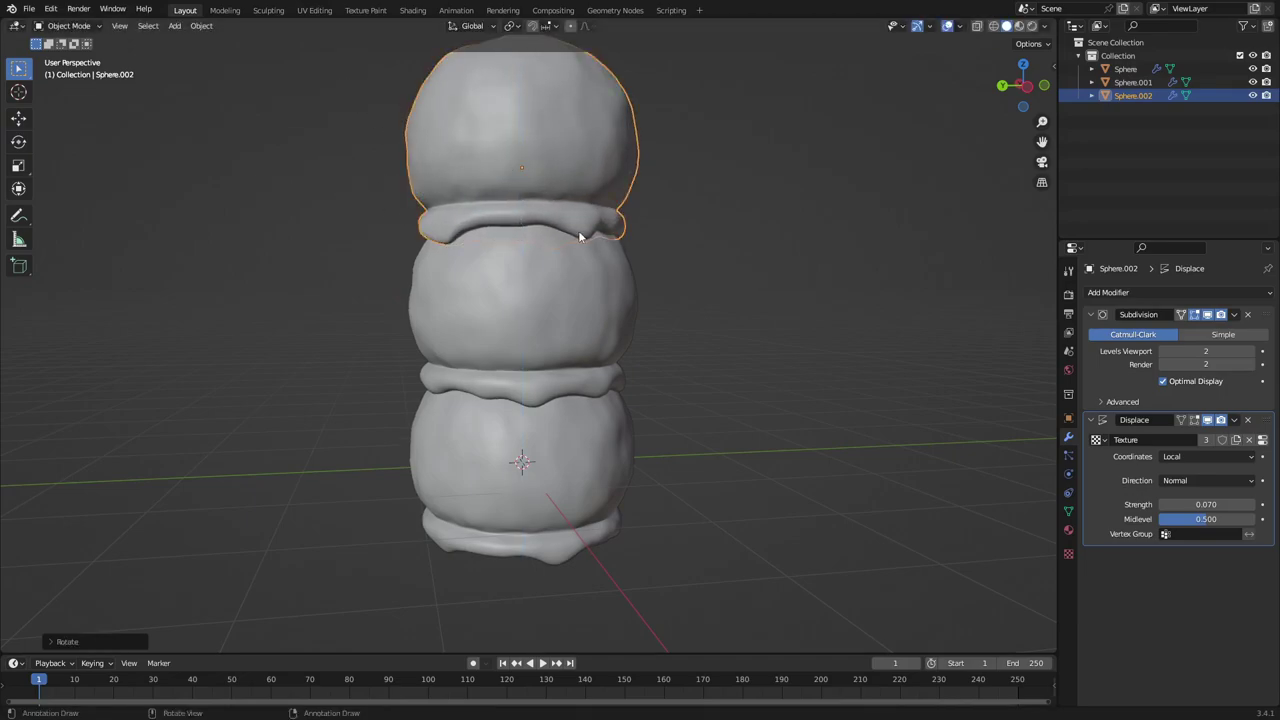
Delete the bottom body of the stack
middle_click_drag(578, 230, 658, 400)
scroll(612, 410, "down", 3)
scroll(640, 410, "up", 2)
left_click(593, 420)
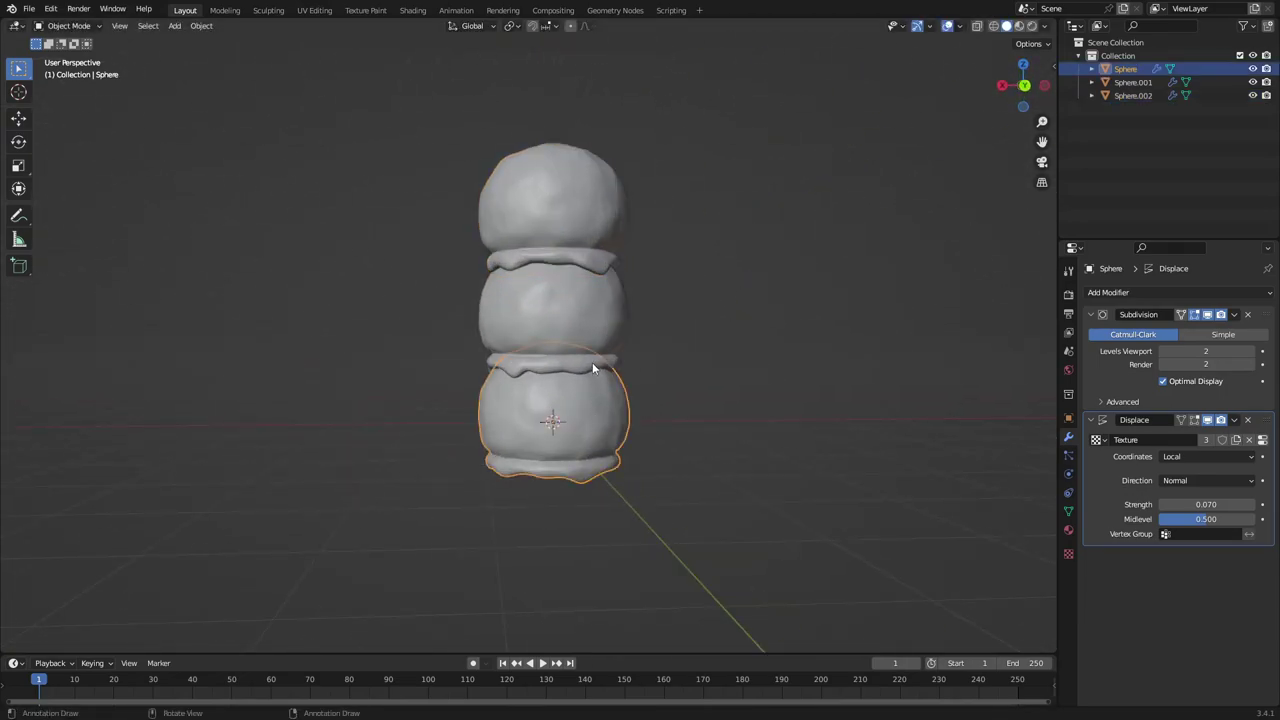
key("Delete")
Duplicate the lower remaining body and move the copy down along Z to fill the bottom of the stack
left_click(552, 318)
key("shift+d")
key("z")
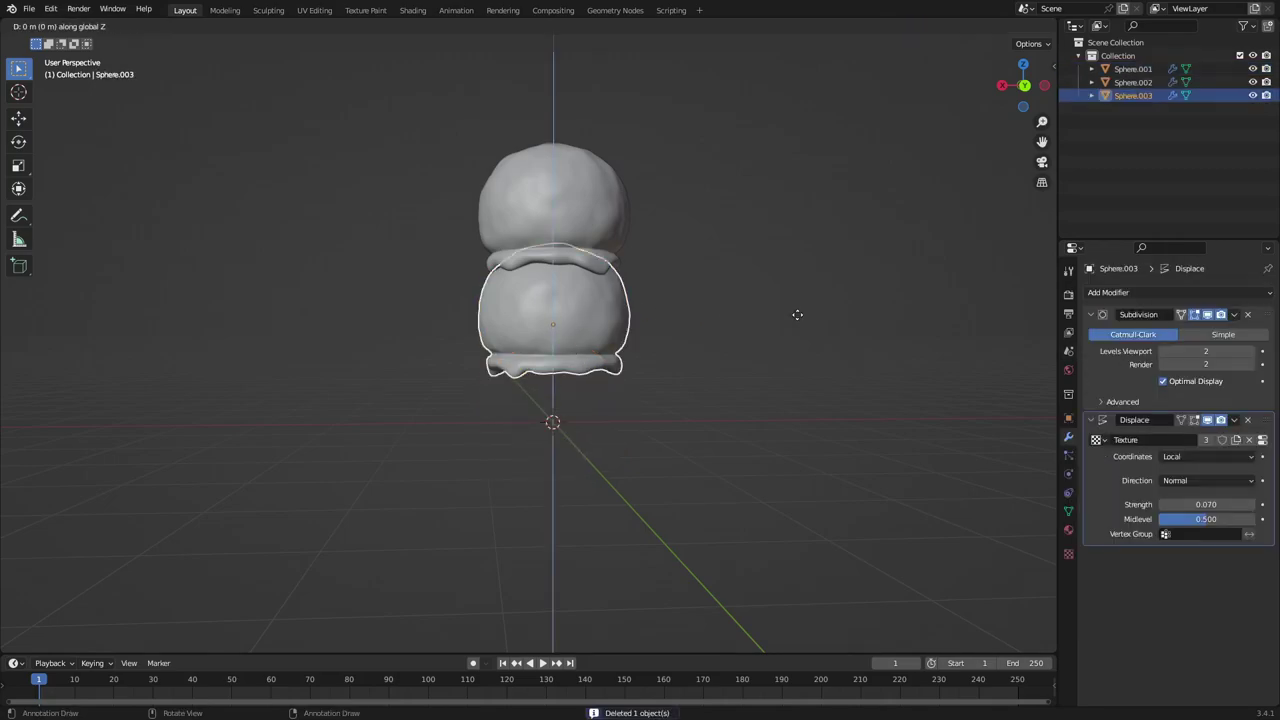
left_click(827, 417)
scroll(629, 400, "up", 3)
middle_click_drag(629, 400, 714, 400)
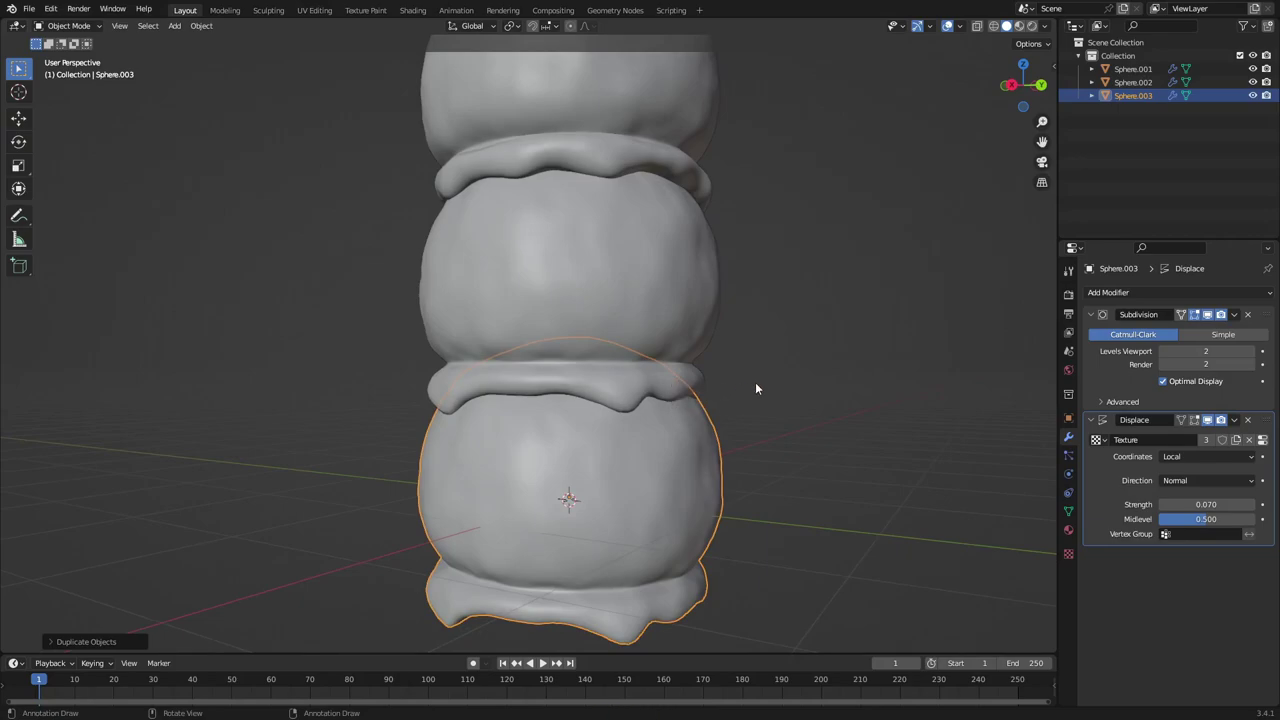
Rotate the bottom copy, including a turn around the Z axis, so its rim differs from the others
key("r")
left_click(434, 477)
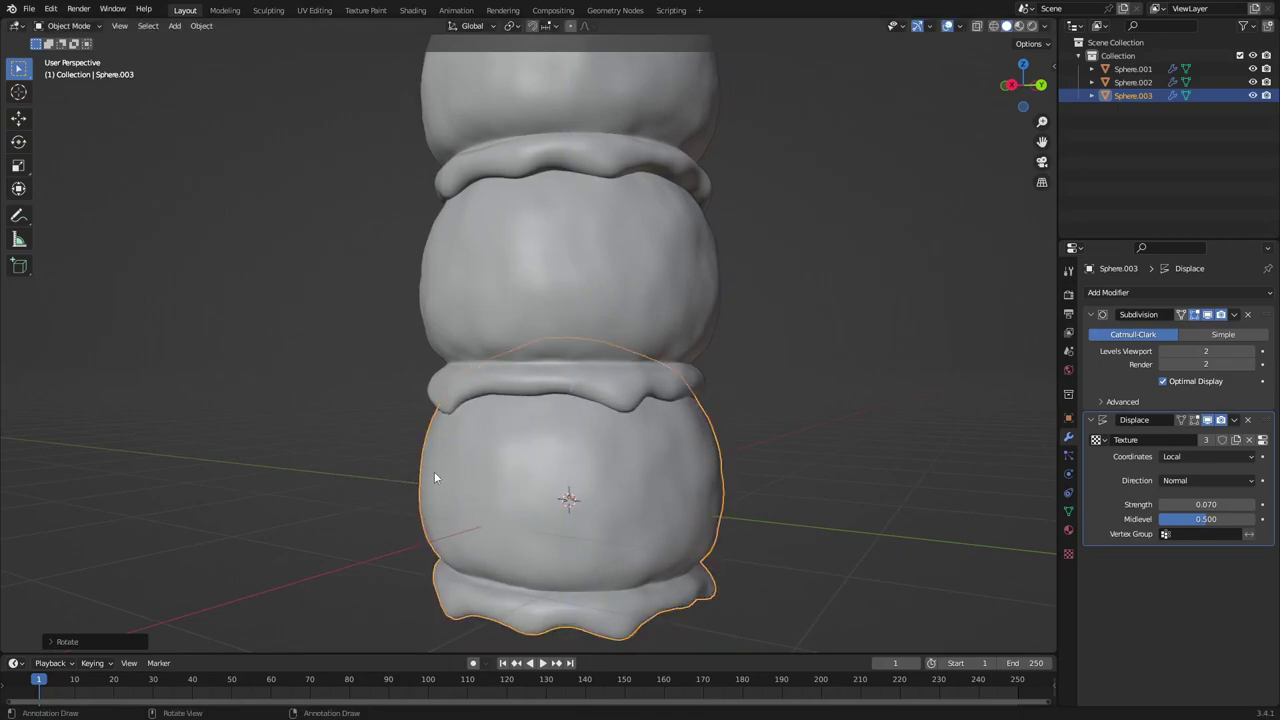
middle_click_drag(434, 477, 663, 411)
scroll(663, 411, "down", 4)
key("r")
key("z")
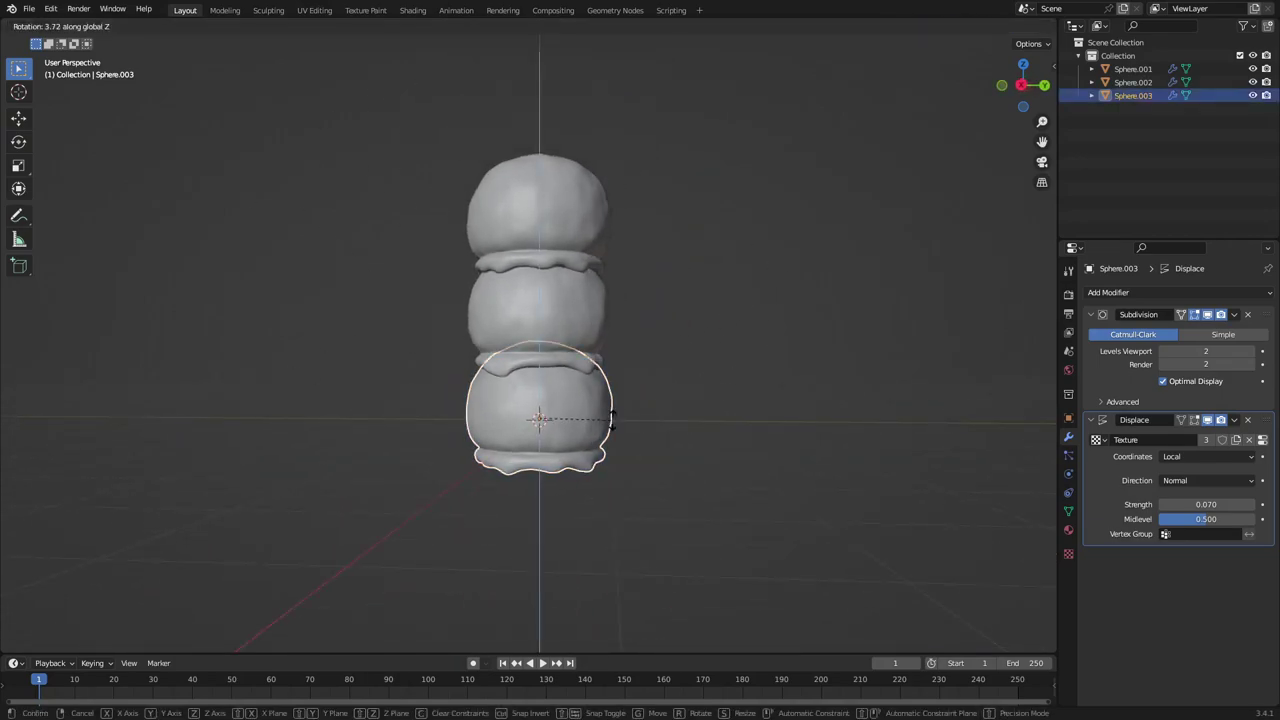
left_click(686, 238)
Deselect everything and examine the stack of three bodies from several angles and distances
middle_click_drag(686, 245, 659, 282)
left_click(658, 290)
scroll(638, 392, "down", 6)
middle_click_drag(638, 392, 777, 391)
scroll(711, 363, "up", 3)
middle_click_drag(711, 363, 655, 332)
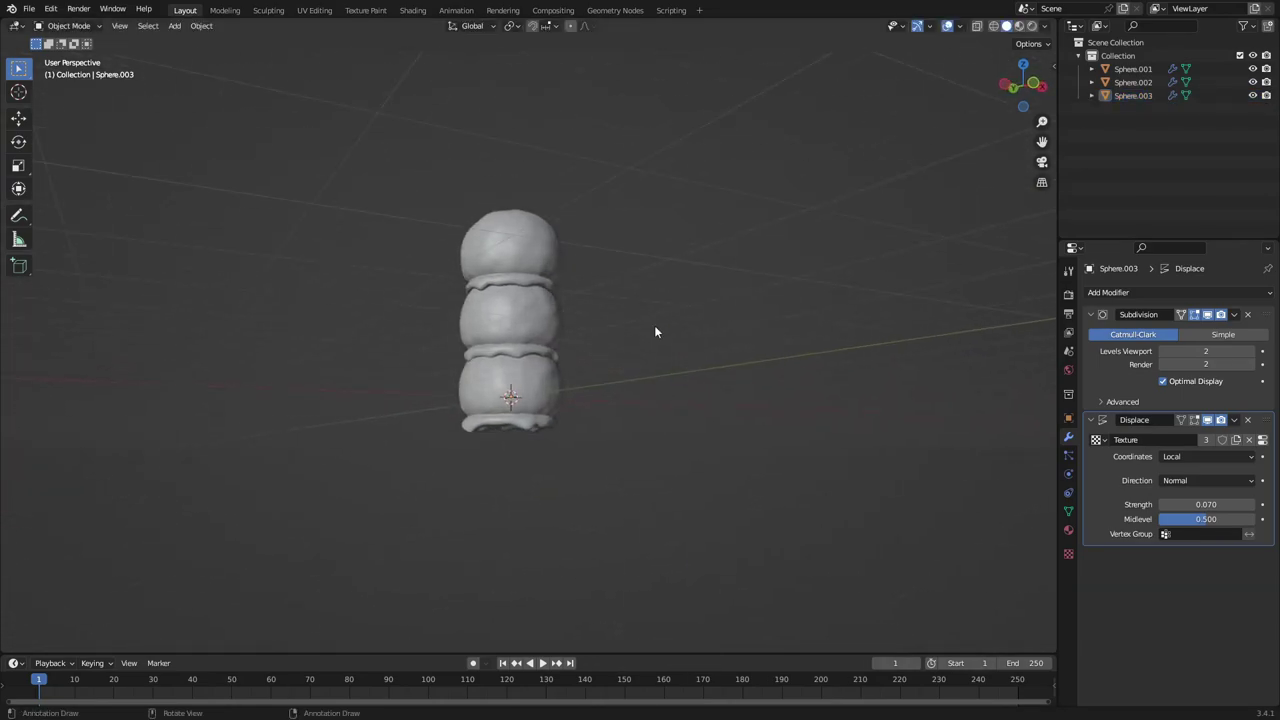
scroll(487, 243, "up", 2)
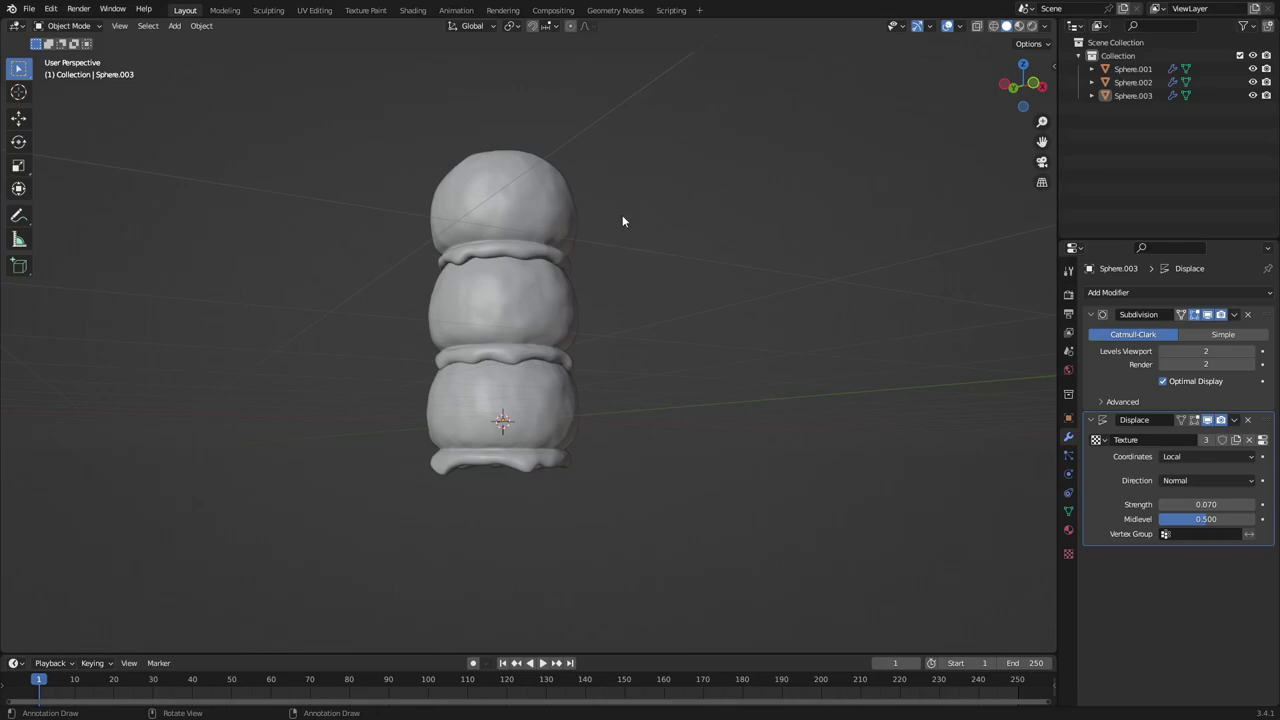
Select all three bodies and raise them together about 3 m along Z, clear of the grid origin
key("a")
scroll(557, 306, "down", 3)
middle_click_drag(557, 306, 662, 397)
key("g")
key("z")
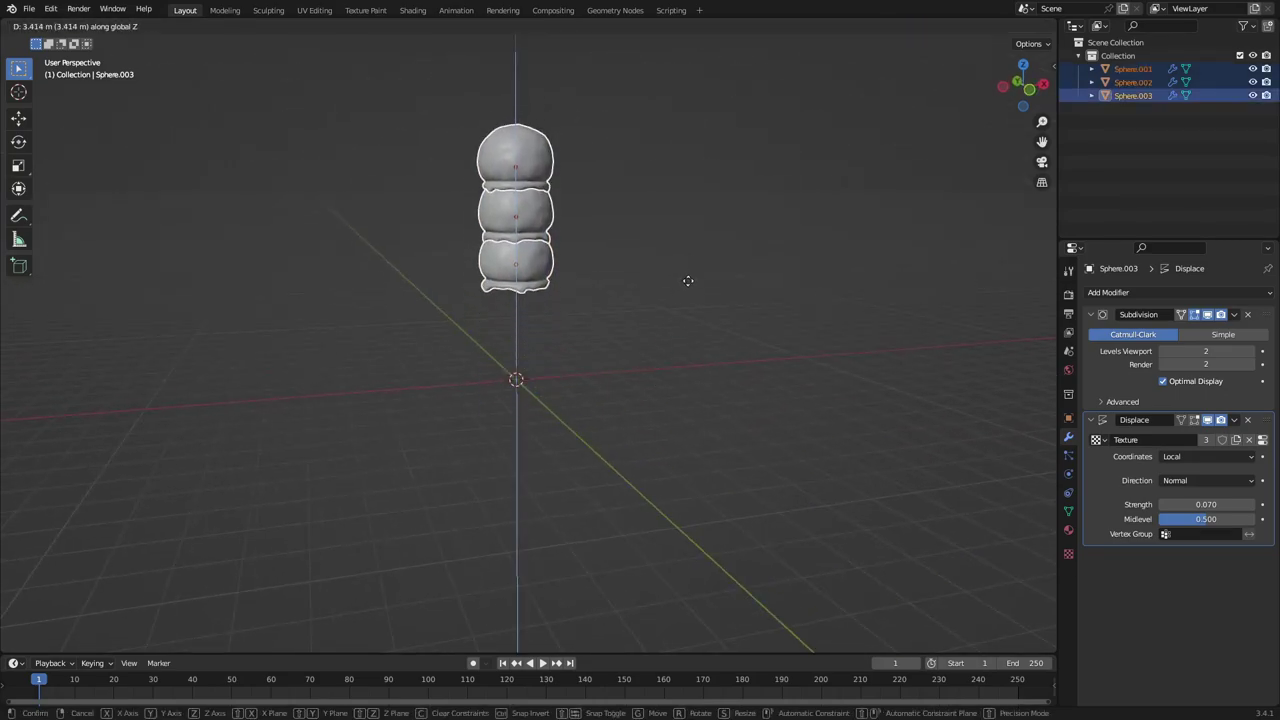
left_click(693, 293)
key("shift+a")
mouse_move(581, 309)
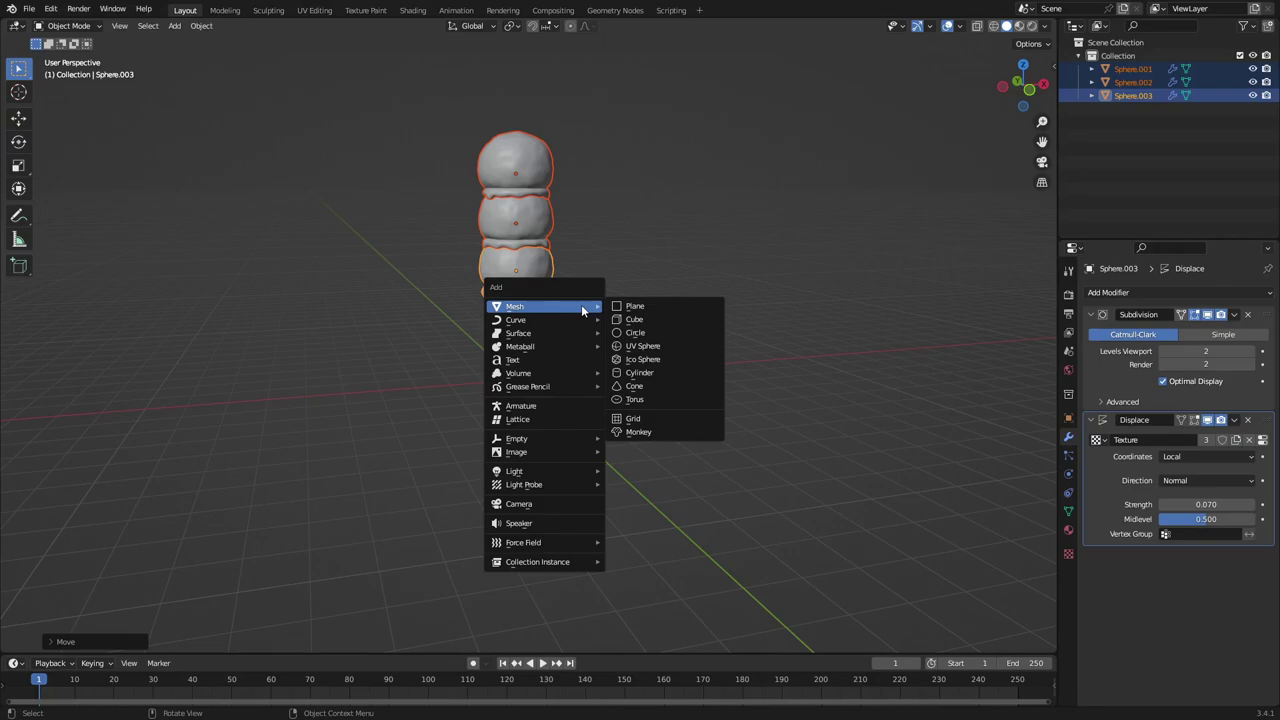
left_click(685, 385)
scroll(618, 395, "up", 5)
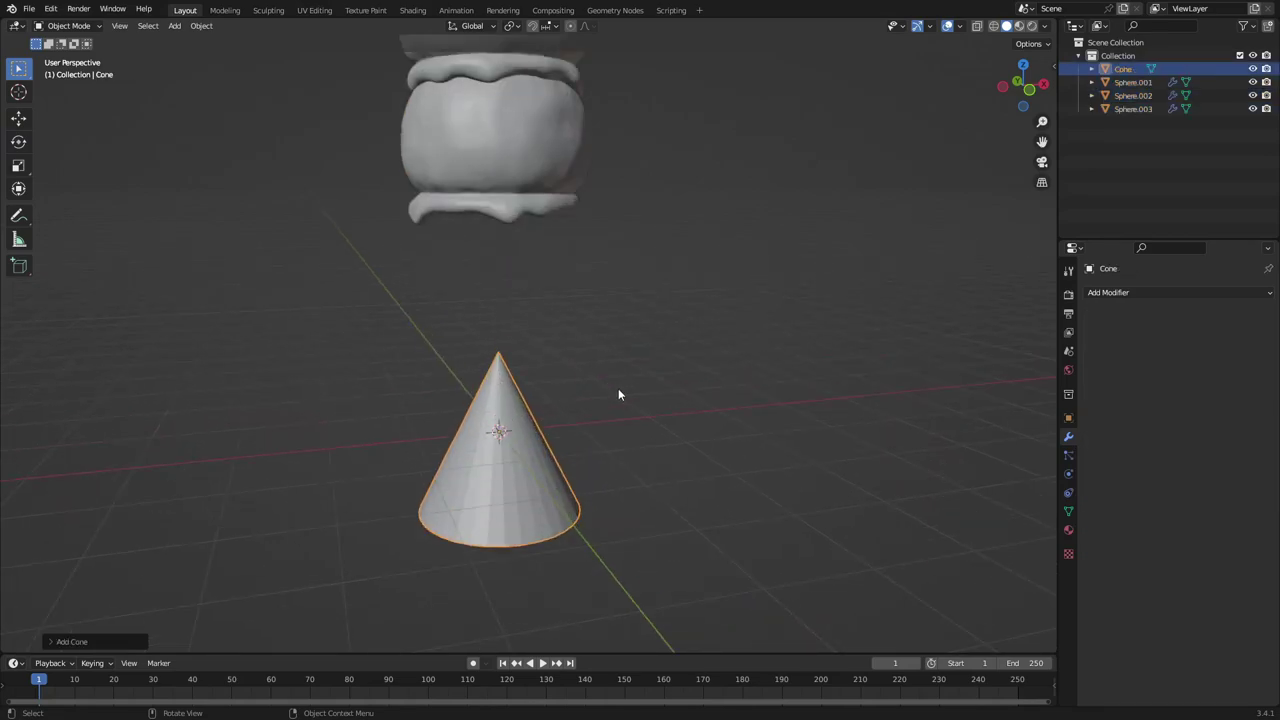
key("Delete")
Add a cylinder mesh at the origin beneath the stack and open it in Edit Mode
key("shift+a")
mouse_move(610, 390)
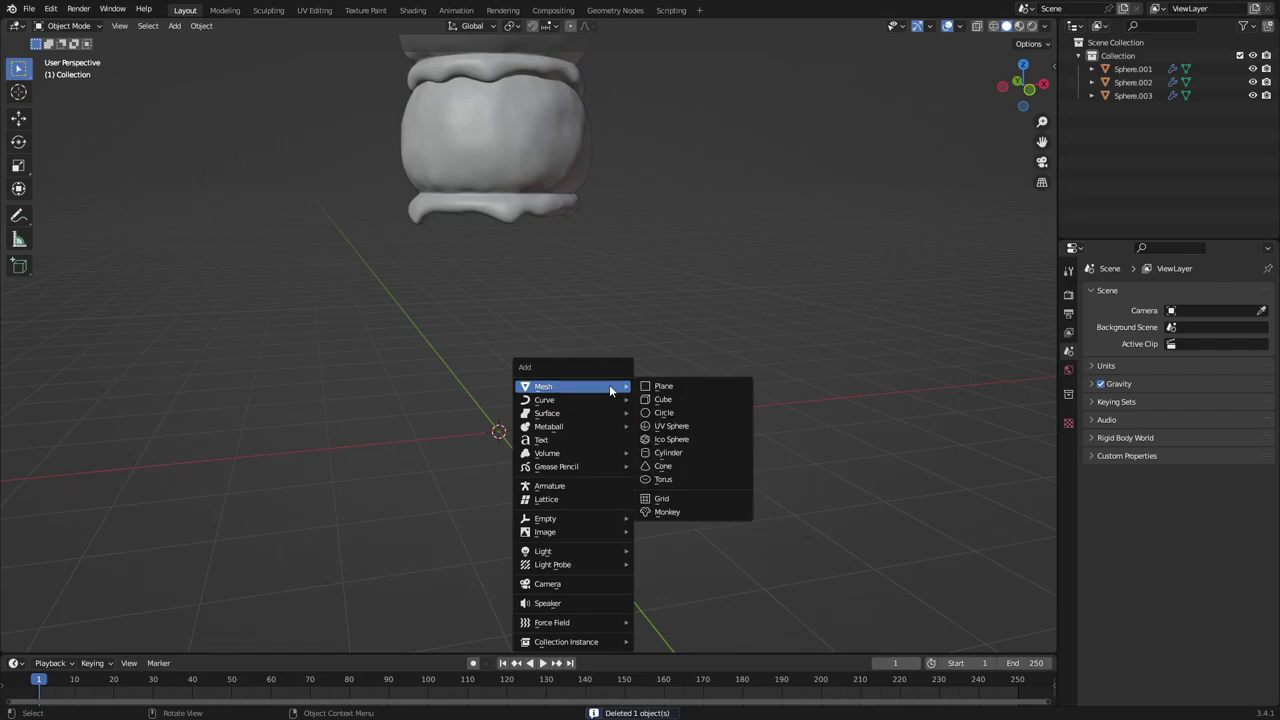
left_click(690, 451)
key("Tab")
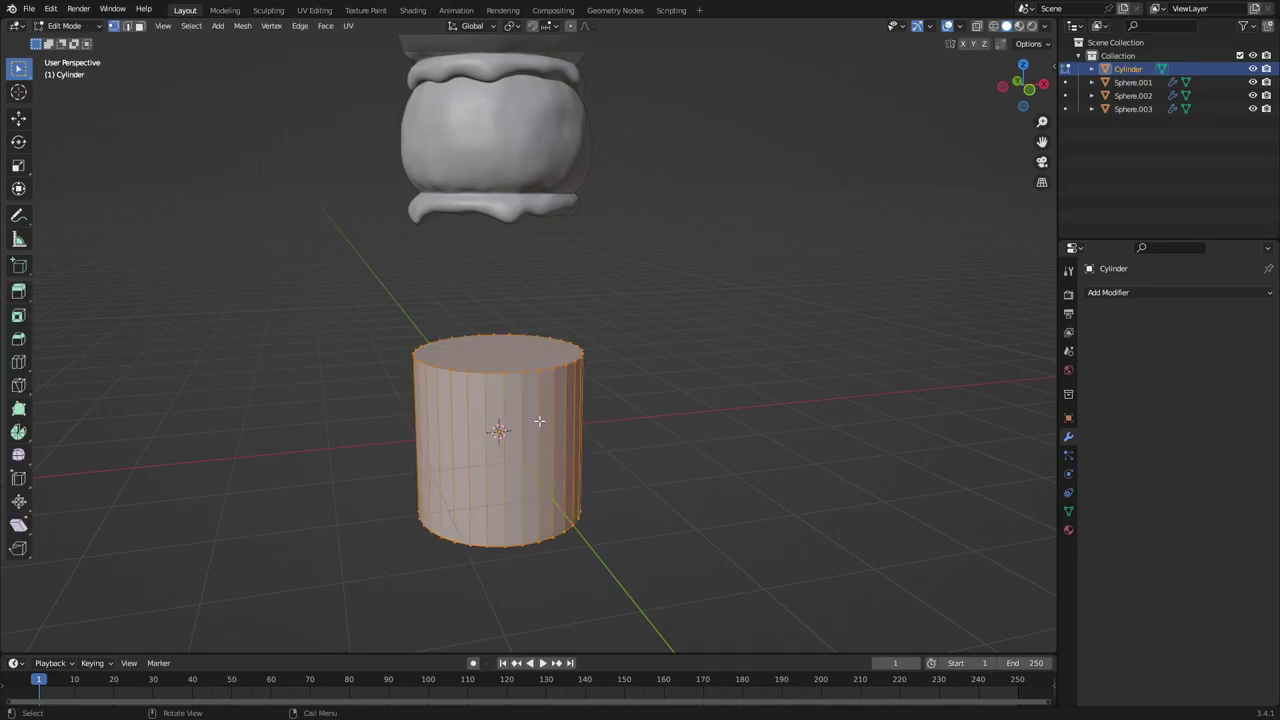
middle_click_drag(542, 418, 652, 320, "shift")
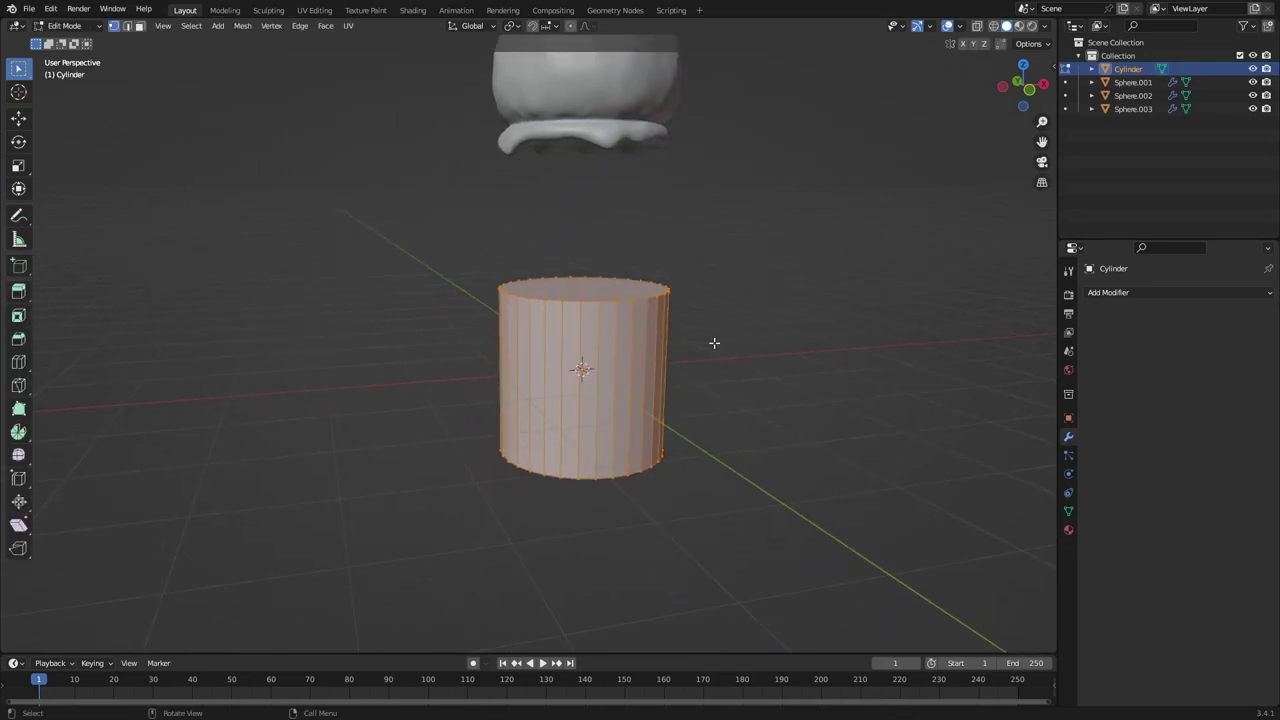
scroll(725, 343, "up", 1)
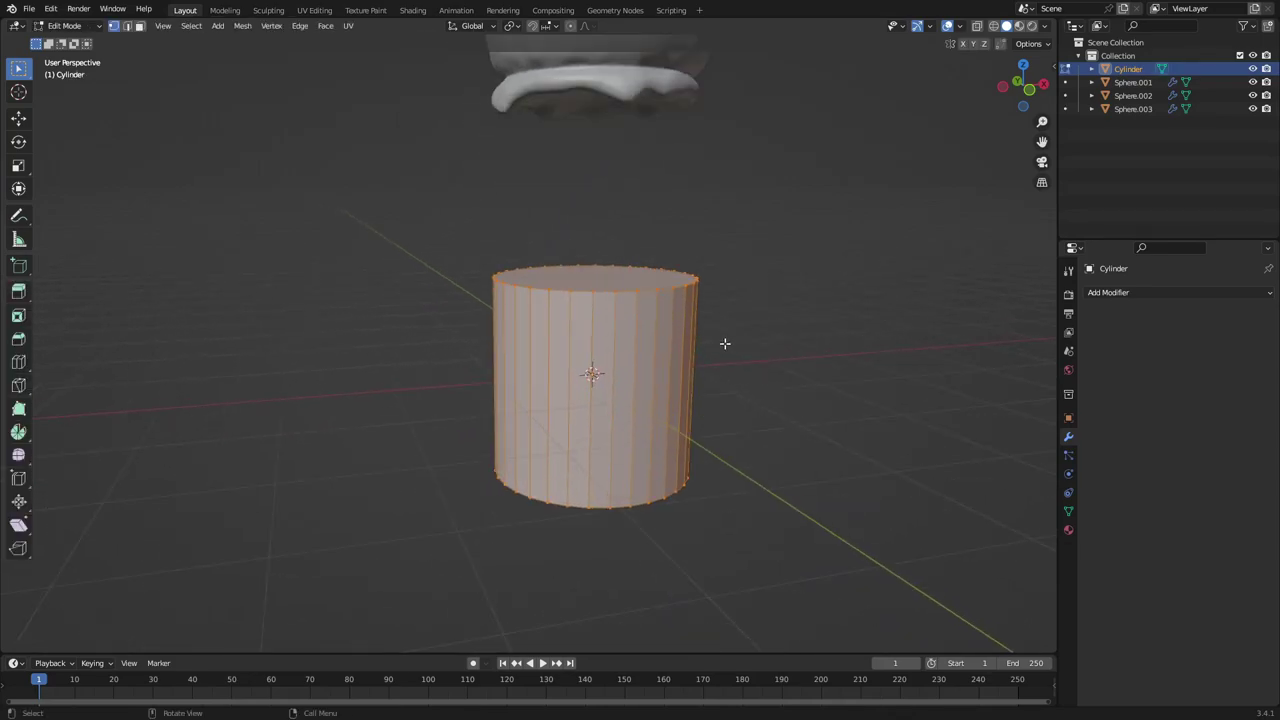
Add a single horizontal loop cut around the middle of the cylinder
left_click(18, 362)
left_click(592, 376)
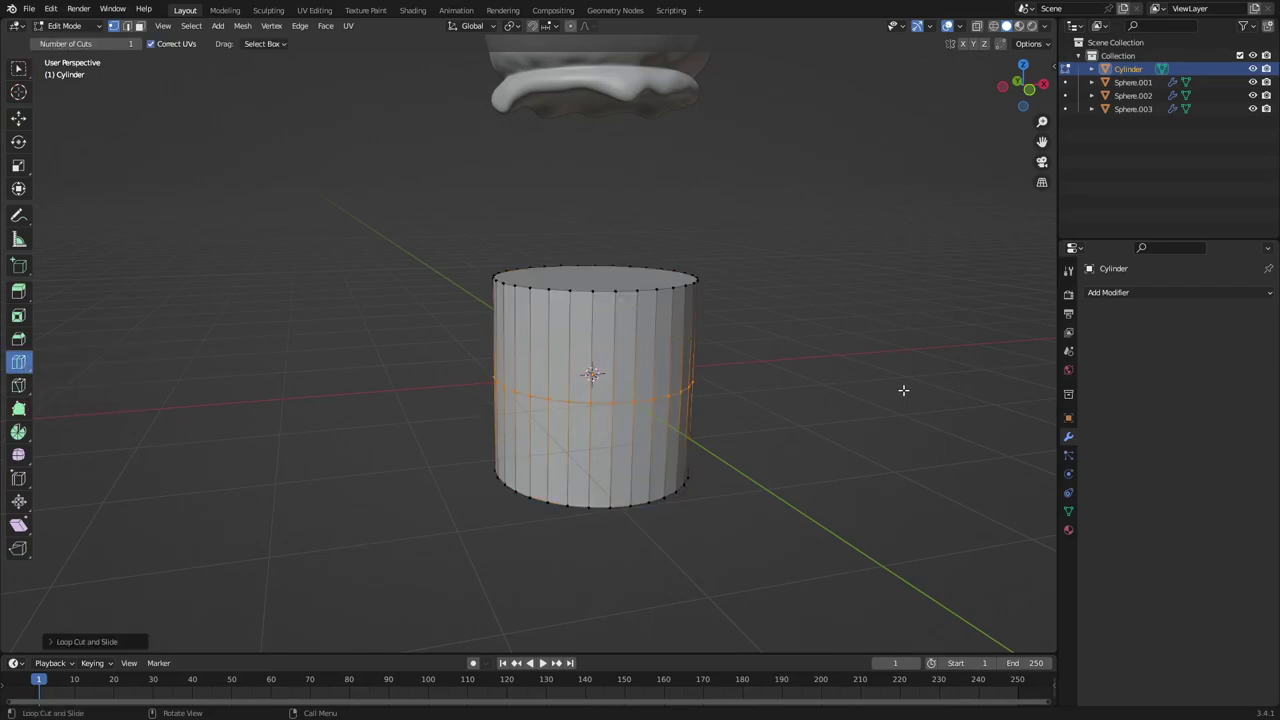
key("g")
key("z")
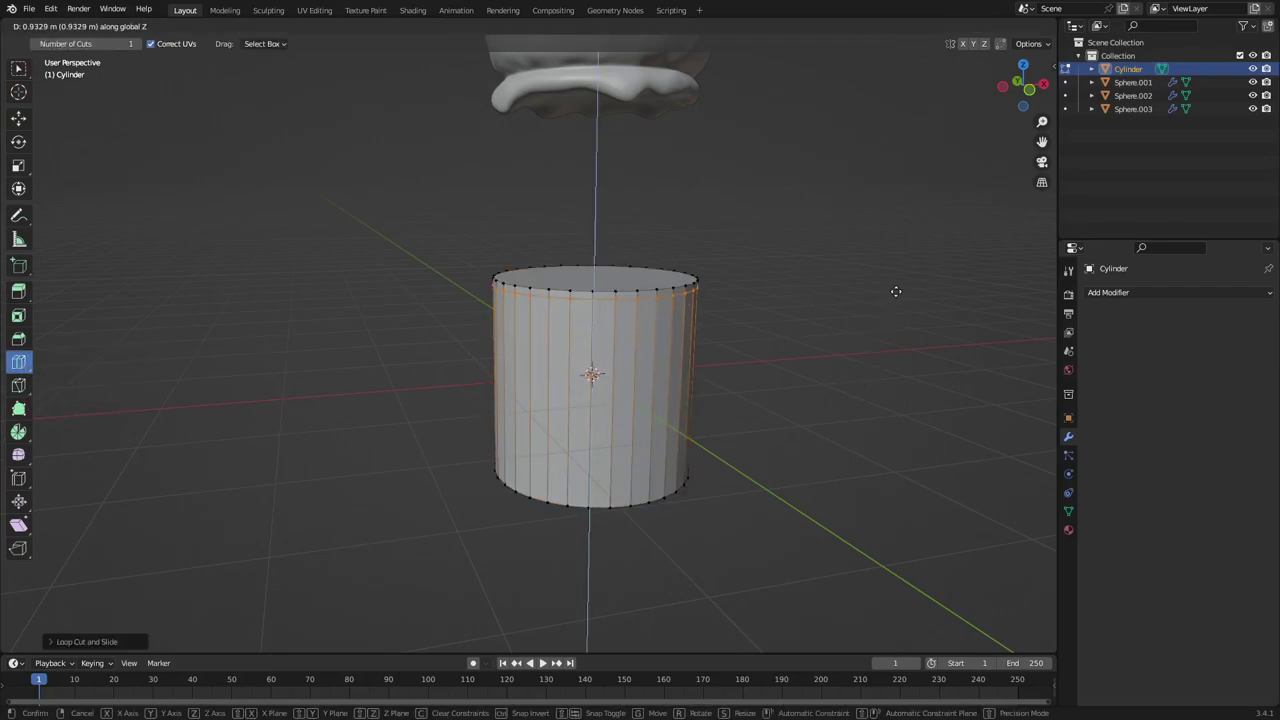
left_click(899, 290)
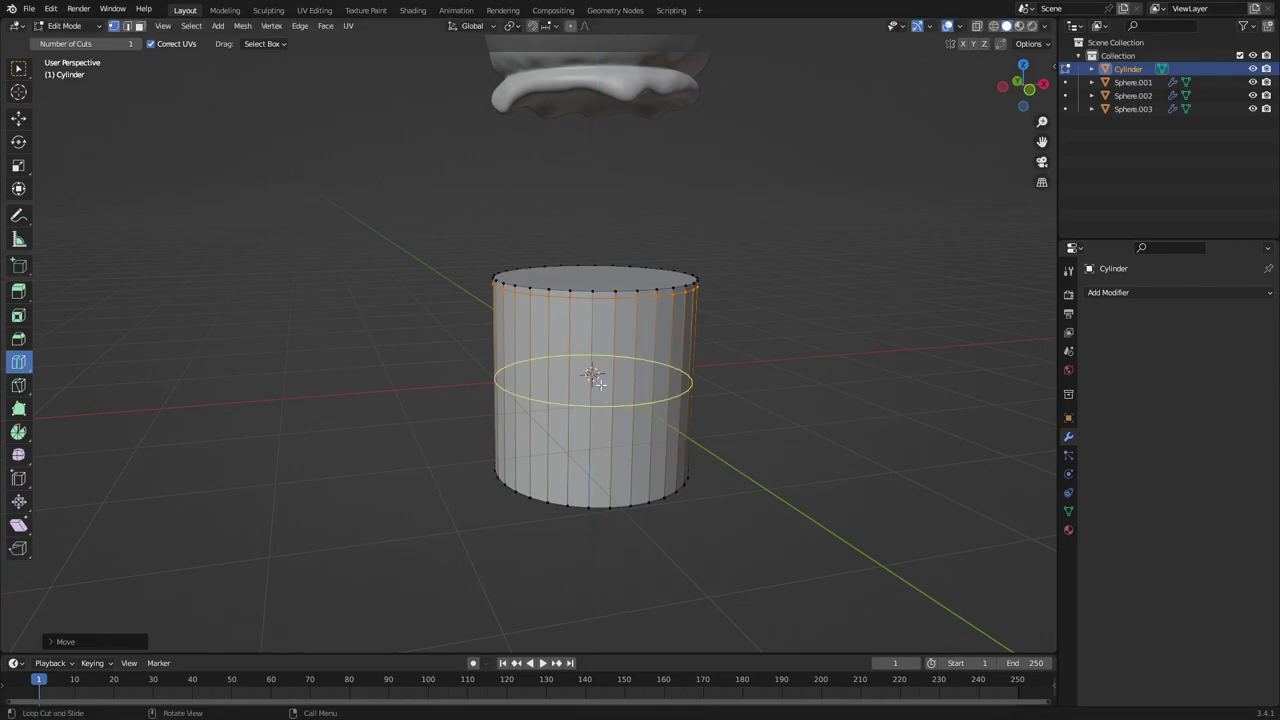
key("ctrl+z")
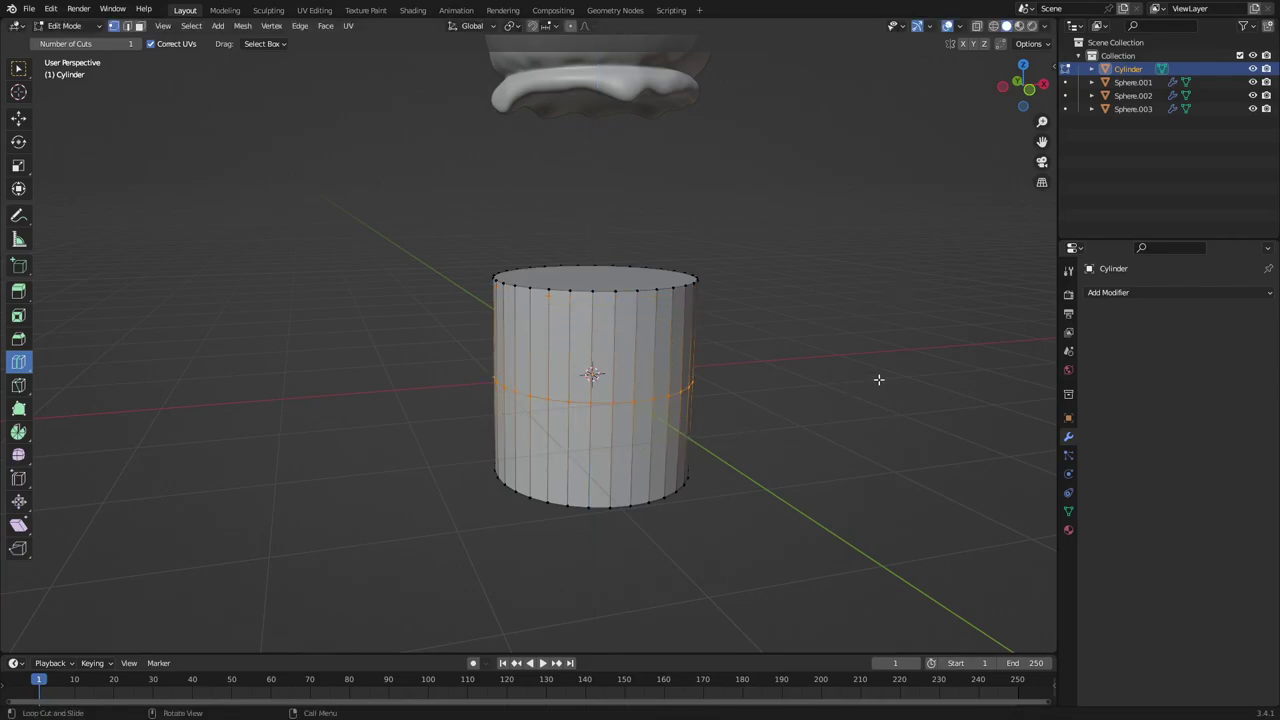
Raise the loop cut about 0.67 m along Z, and place a second loop cut just below it
key("g")
key("z")
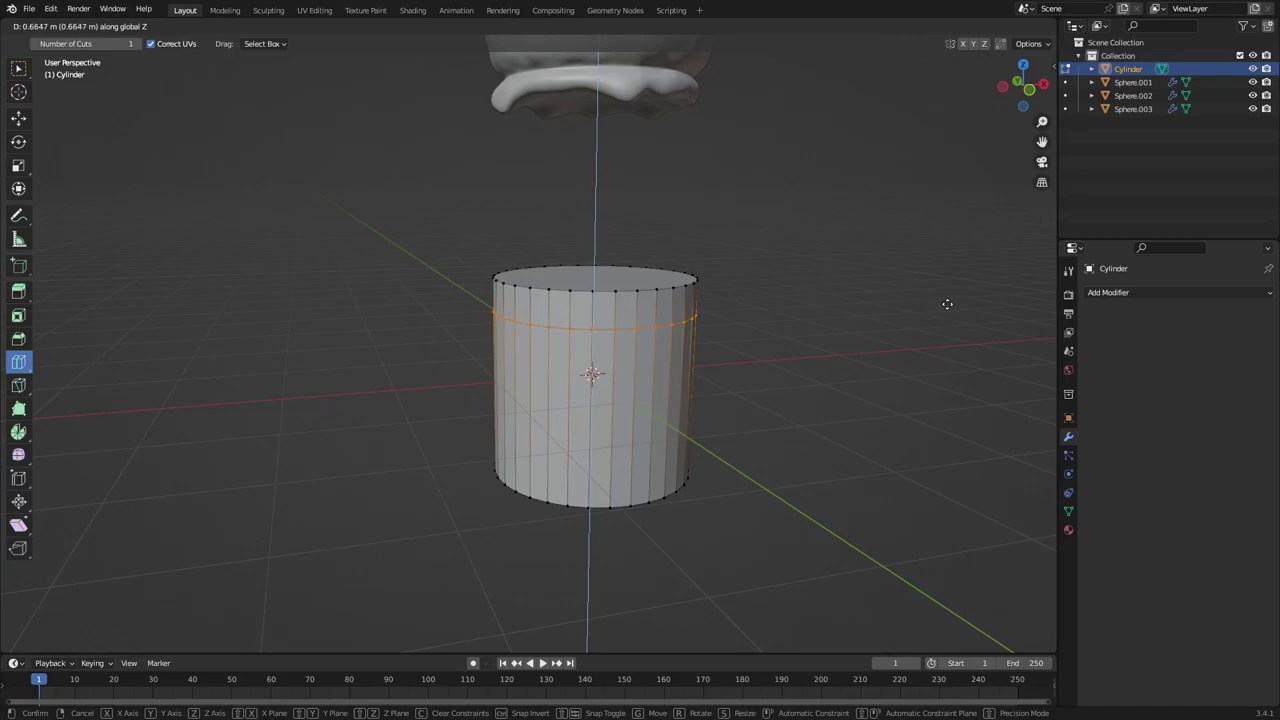
left_click(947, 302)
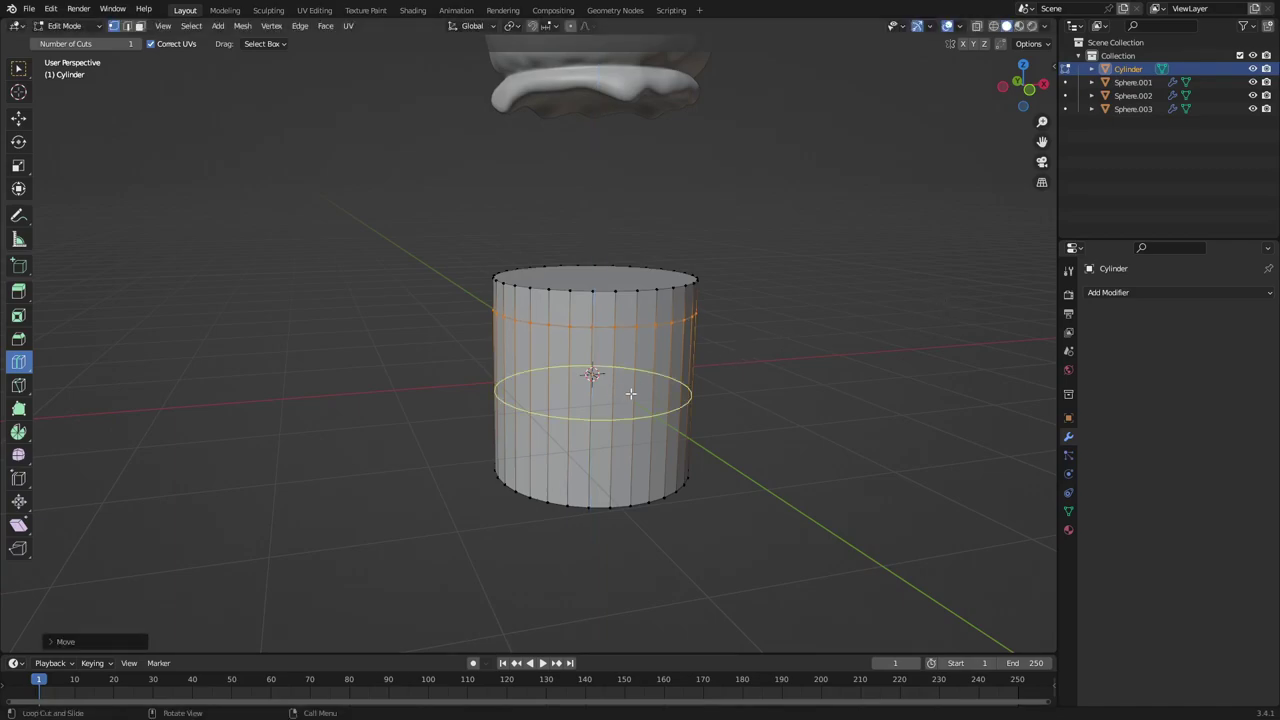
key("ctrl+z")
key("g")
key("z")
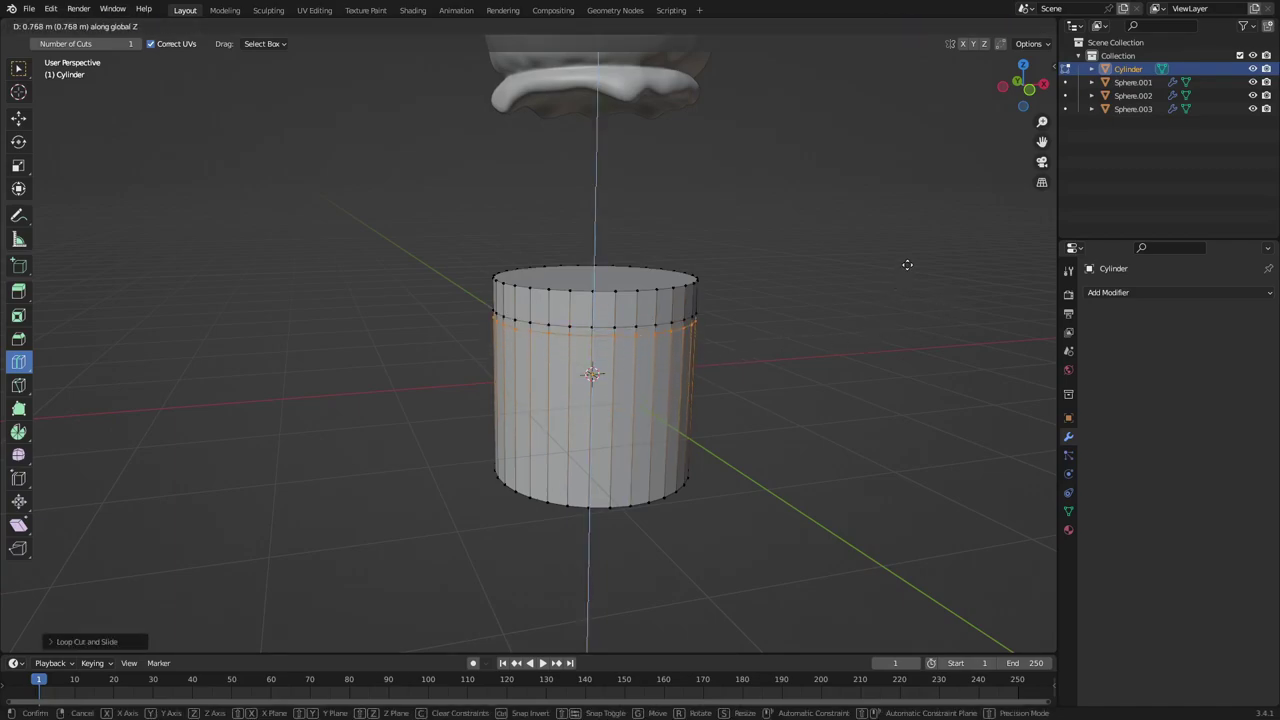
left_click(908, 264)
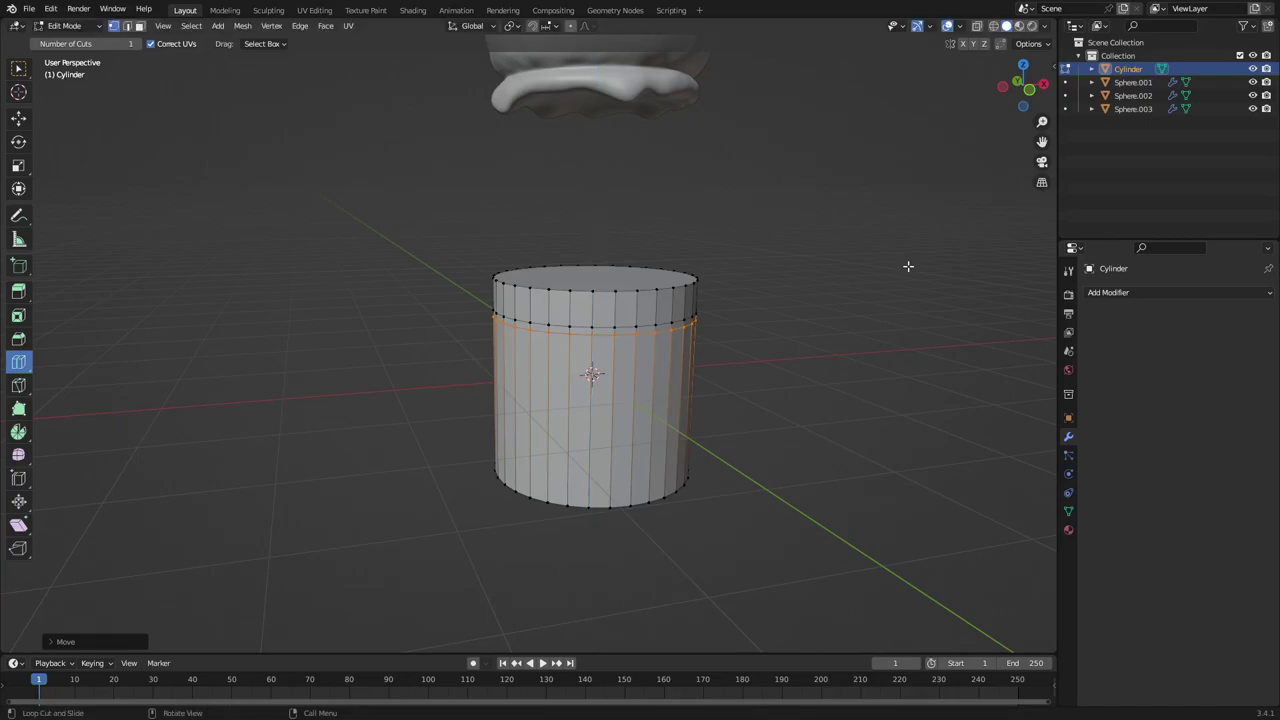
Add a third loop cut and lower it along Z to just above the cylinder's bottom edge
left_click(609, 418)
key("g")
key("z")
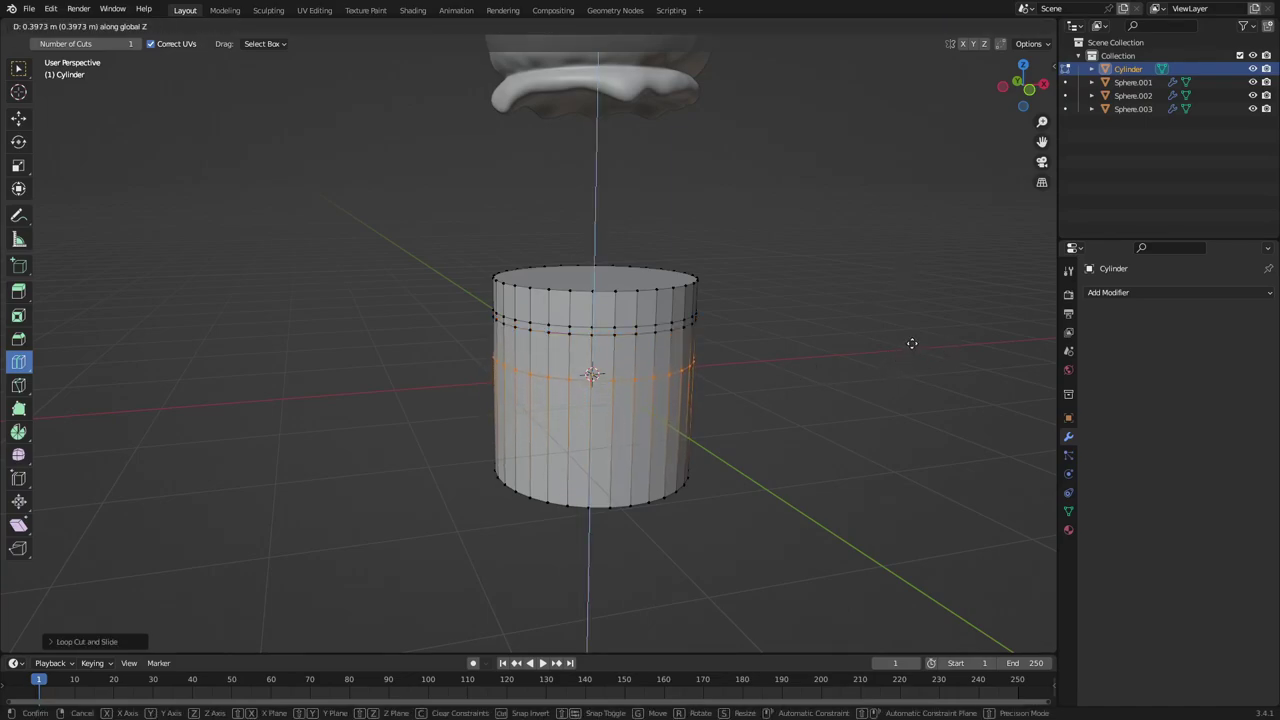
left_click(907, 451)
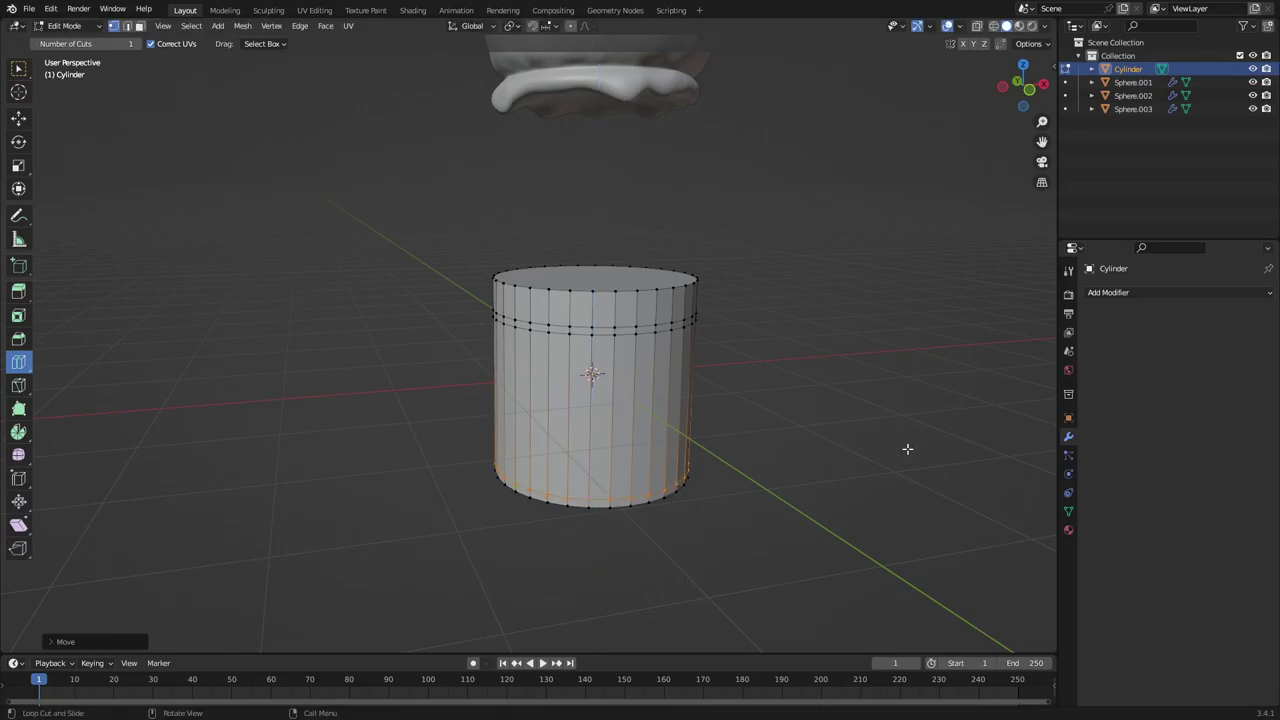
In front view with X-ray on, select everything from the second loop down and scale it to about 0.6
scroll(829, 397, "up", 3)
key("KP_1")
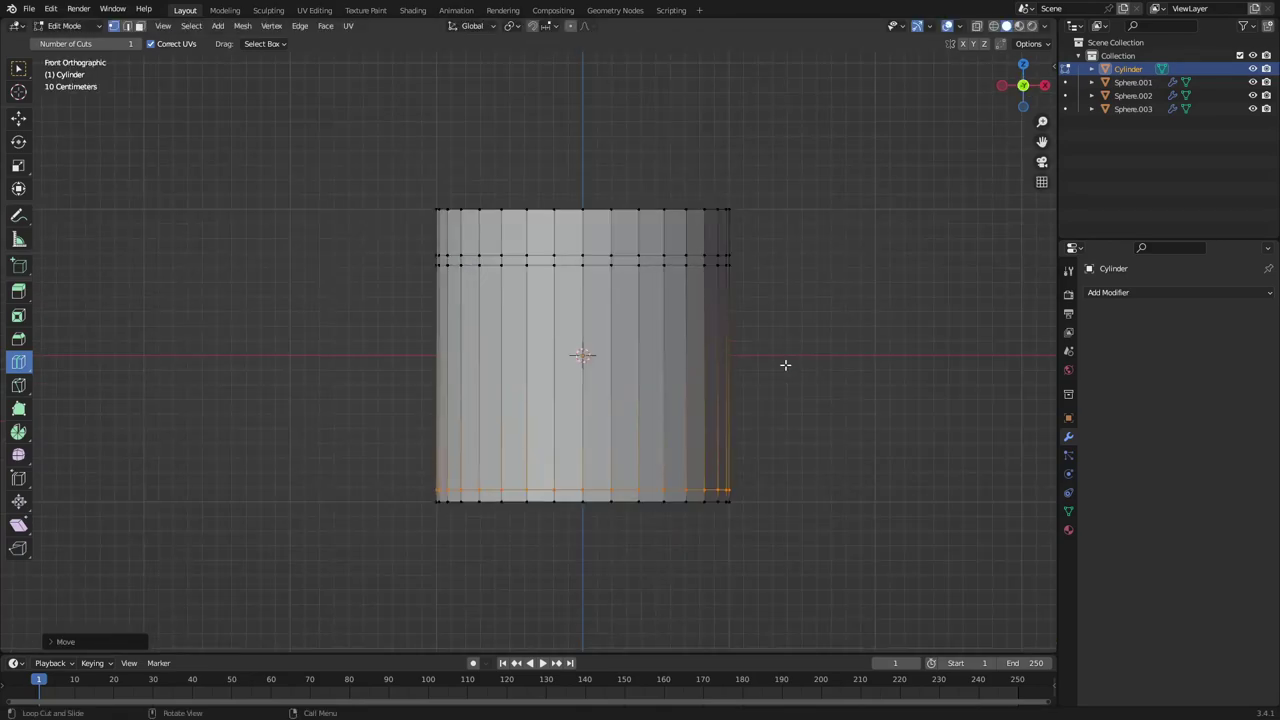
left_click(977, 28)
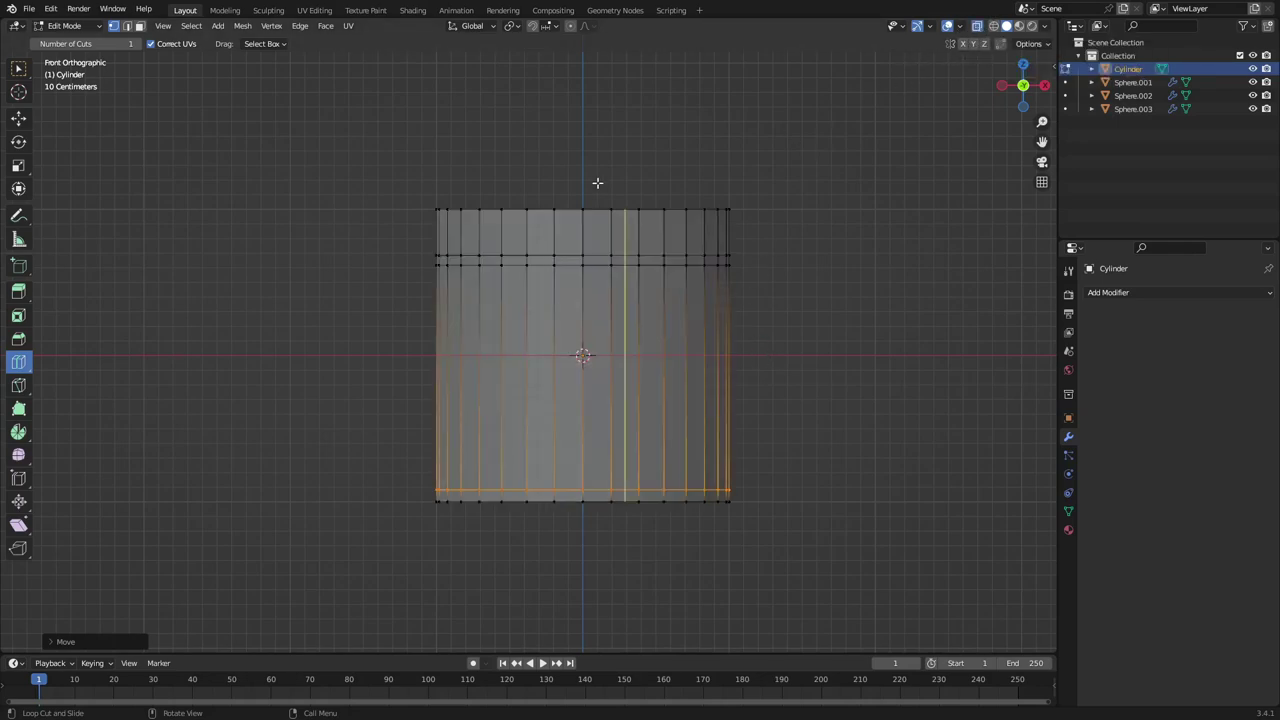
left_click(26, 72)
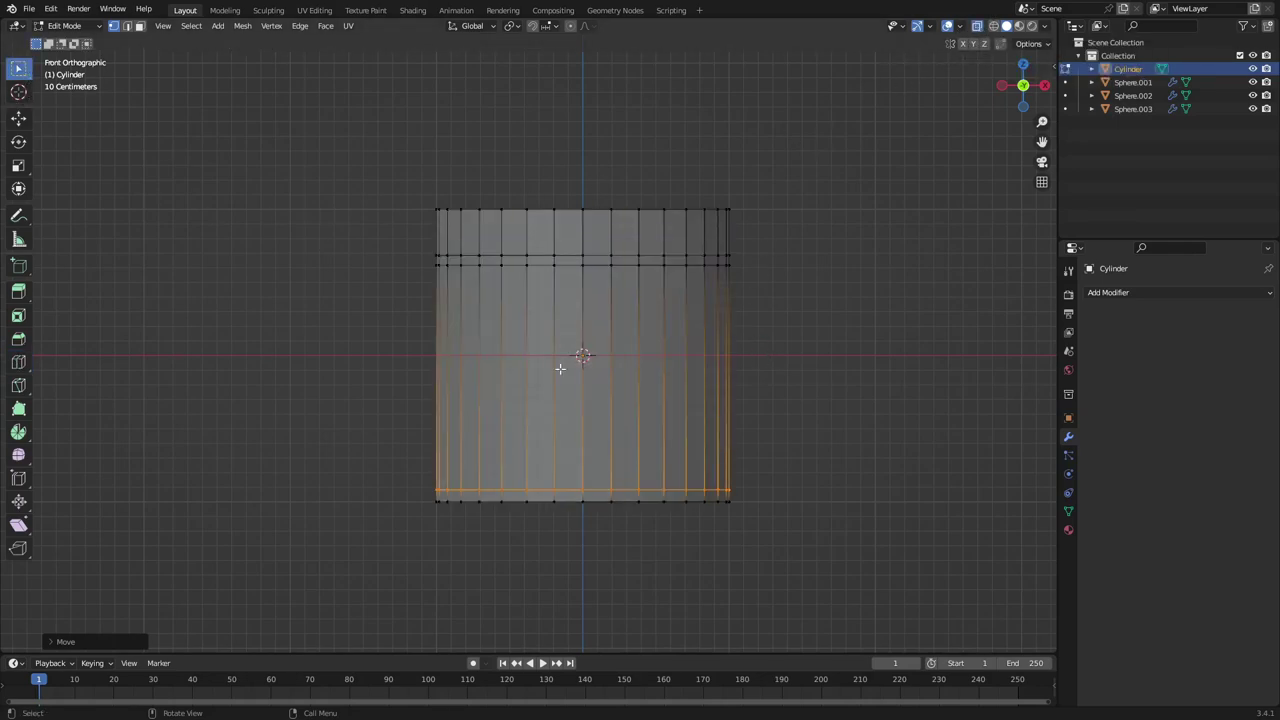
left_click_drag(910, 562, 435, 262)
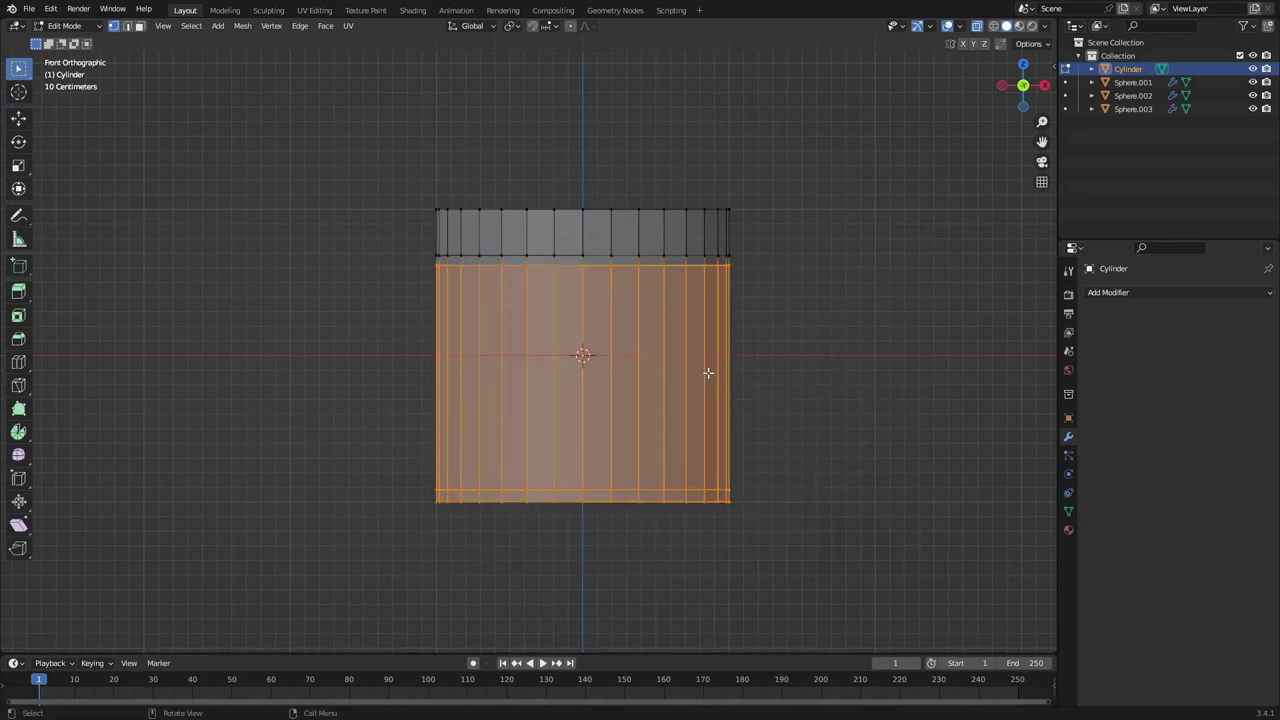
scroll(708, 373, "up", 1)
middle_click_drag(608, 262, 612, 270, "shift")
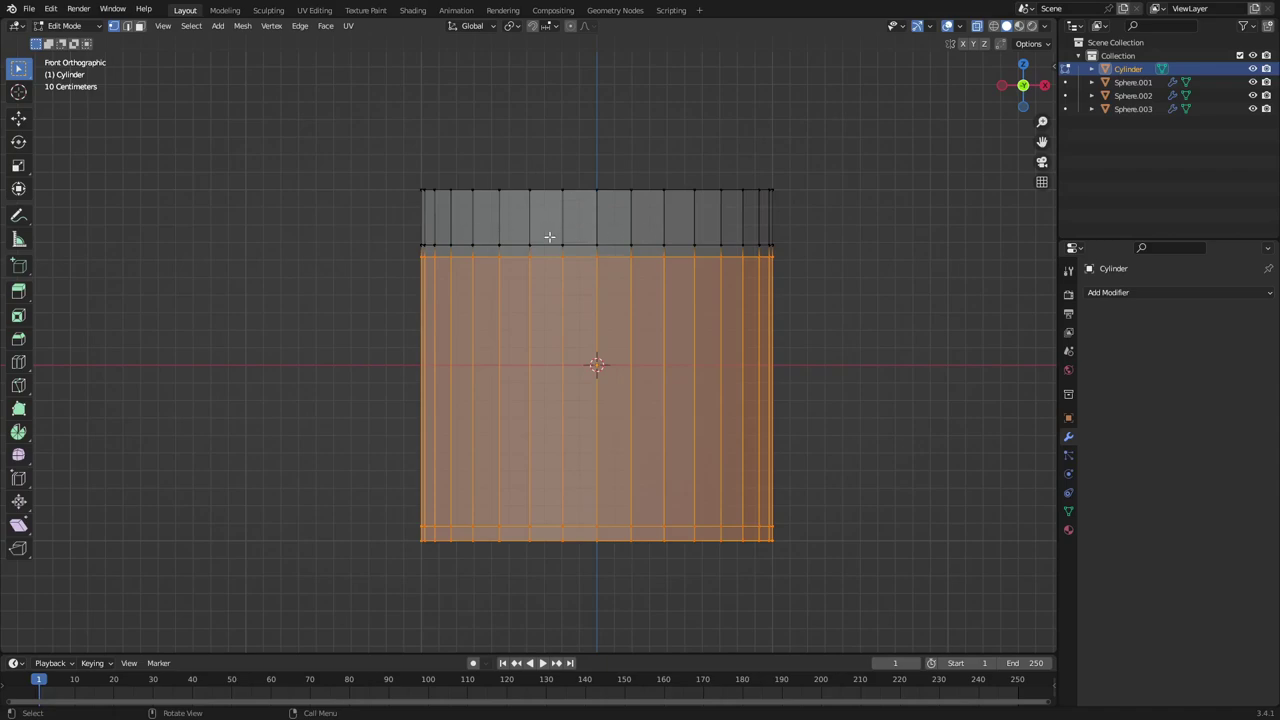
key("s")
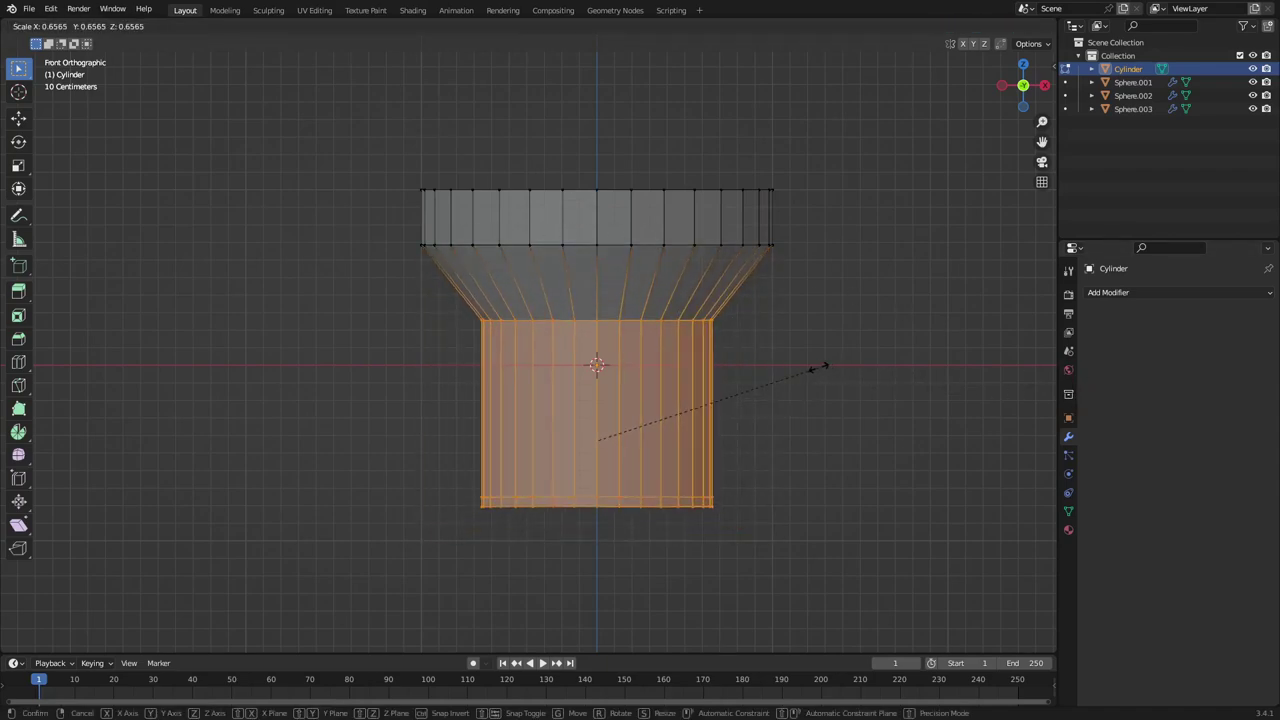
left_click(800, 368)
Raise the narrowed lower section toward the rim, scale it up slightly and readjust its height along Z
key("g")
key("z")
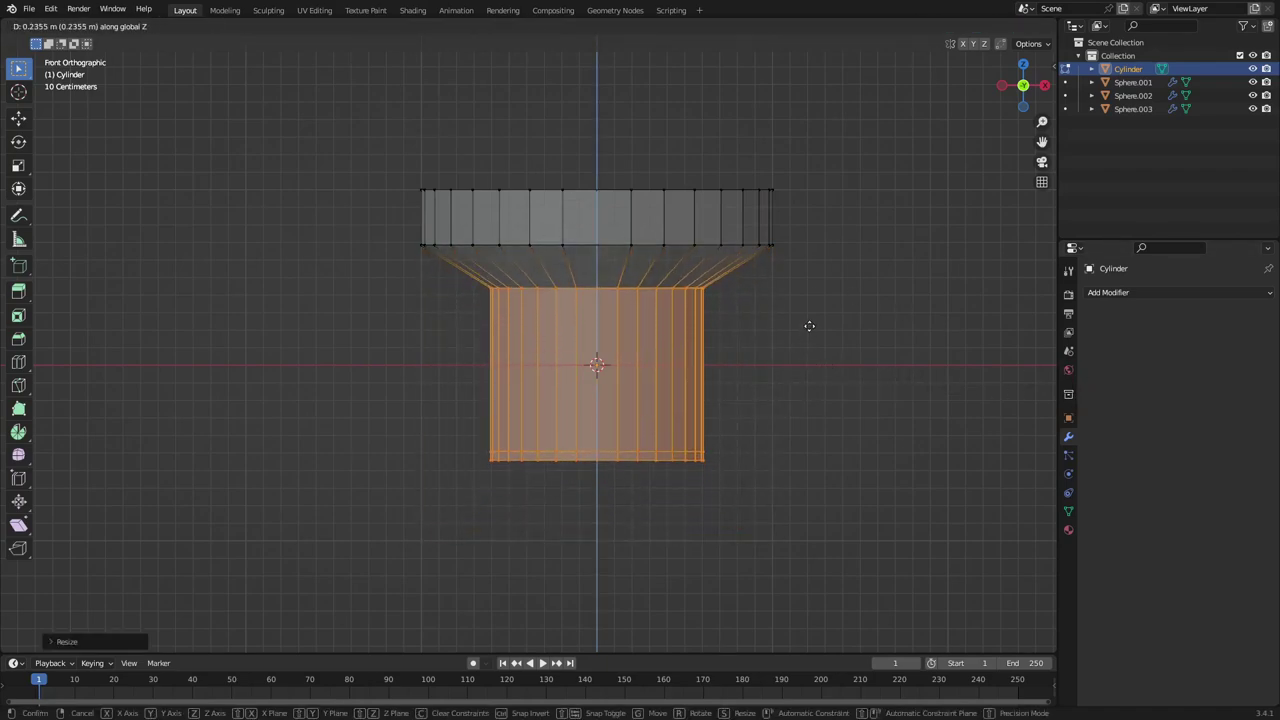
key("s")
key("g")
key("z")
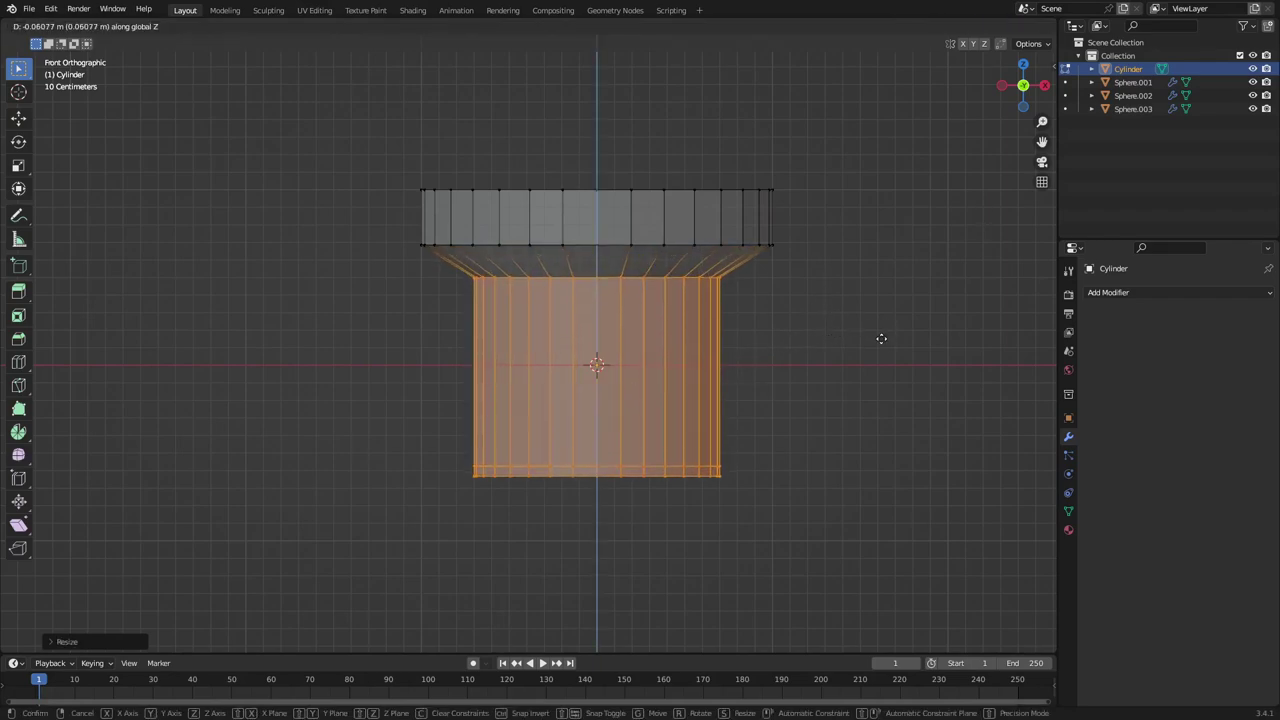
left_click(882, 348)
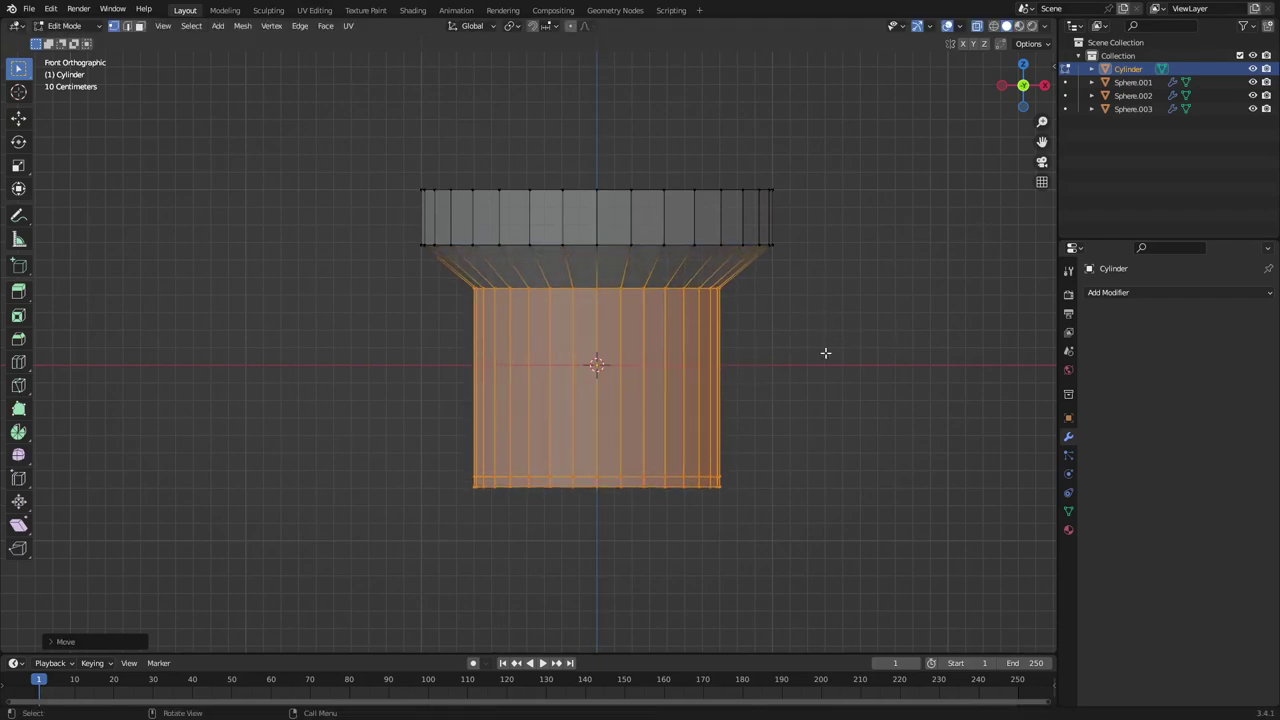
Widen the lower section a little more and fine-tune its height along Z for a sloped transition under the rim
key("s")
left_click(834, 352)
key("g")
key("z")
left_click(838, 358)
key("g")
key("z")
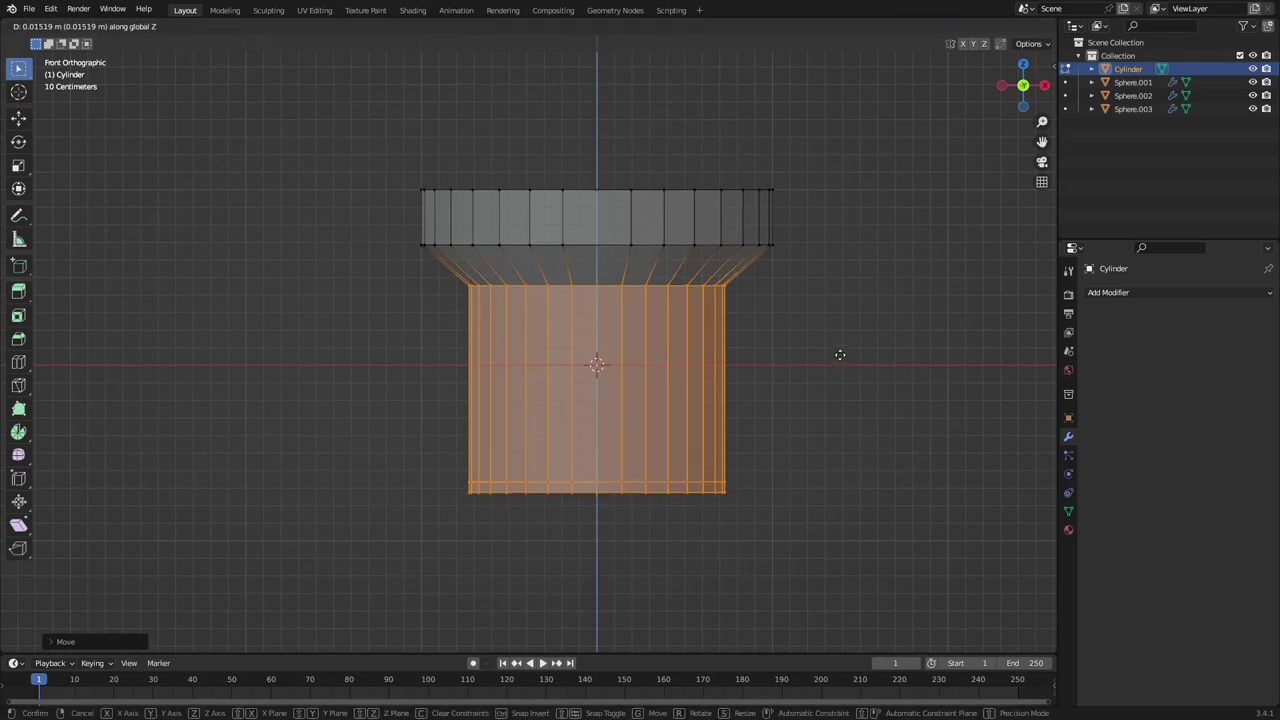
left_click(840, 355)
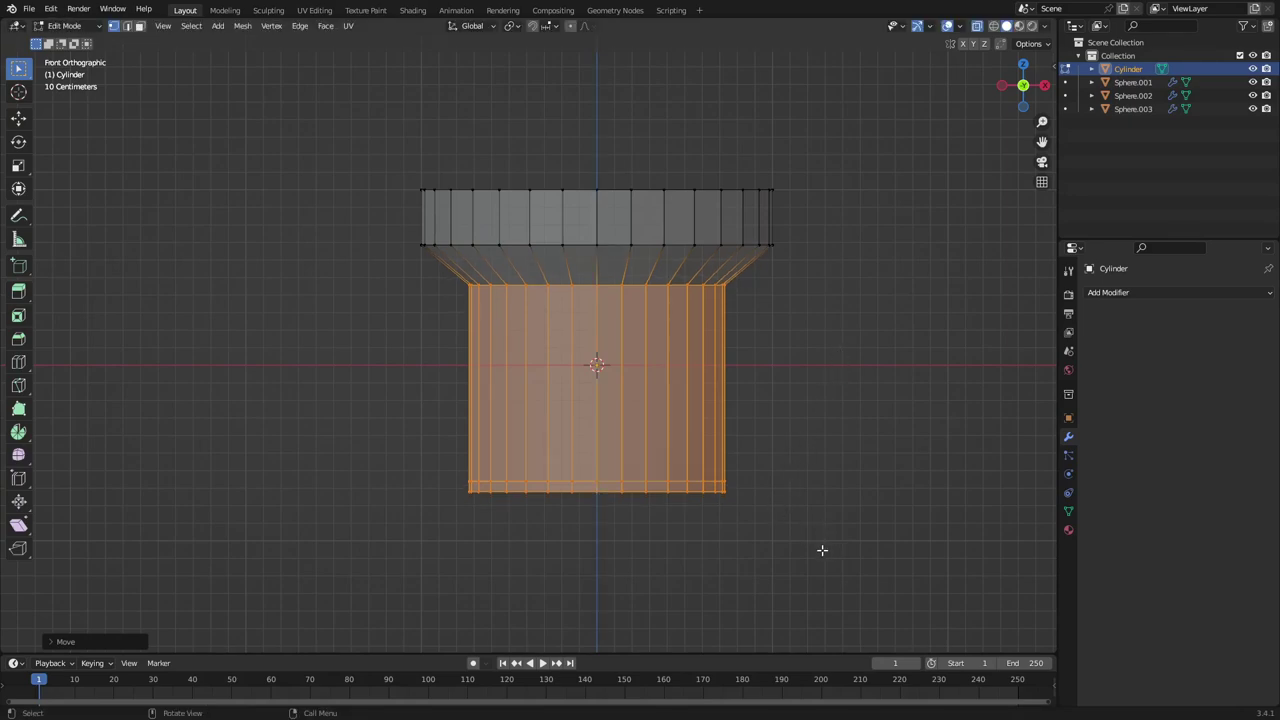
Scale the bottommost ring of vertices in to about 0.93 and adjust its height along Z for a chamfered bottom edge
left_click_drag(845, 554, 411, 489)
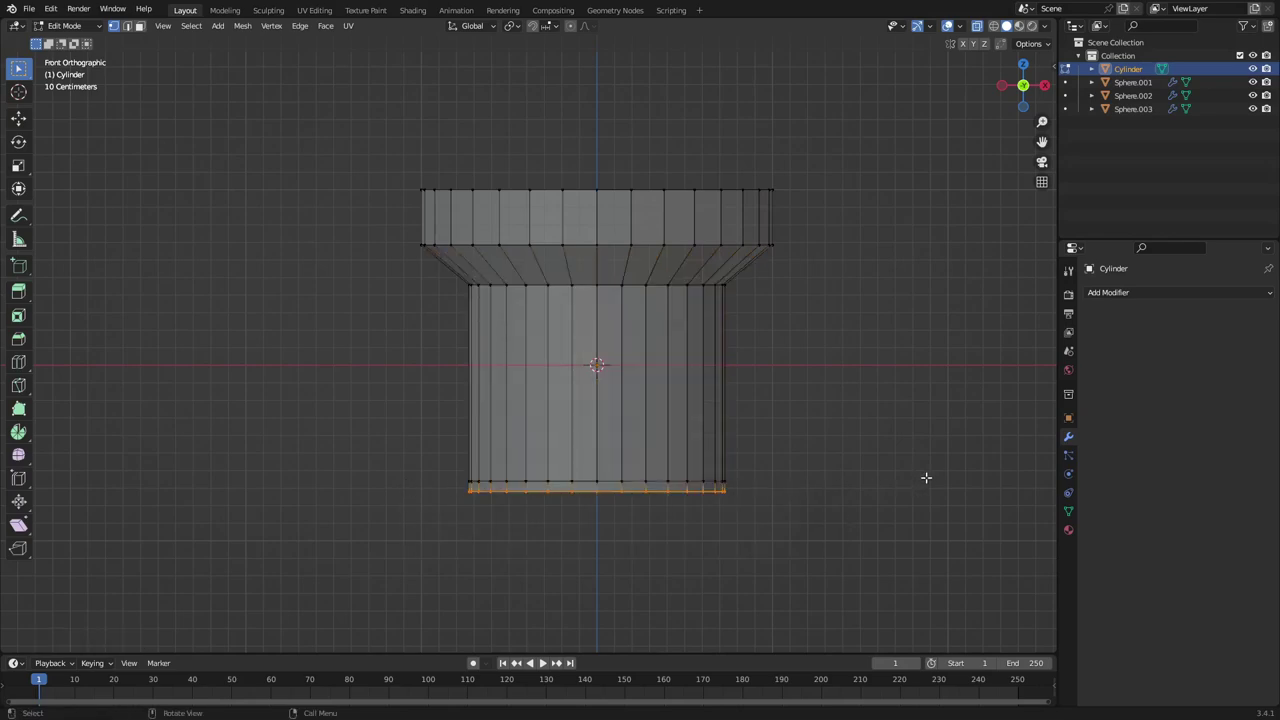
key("s")
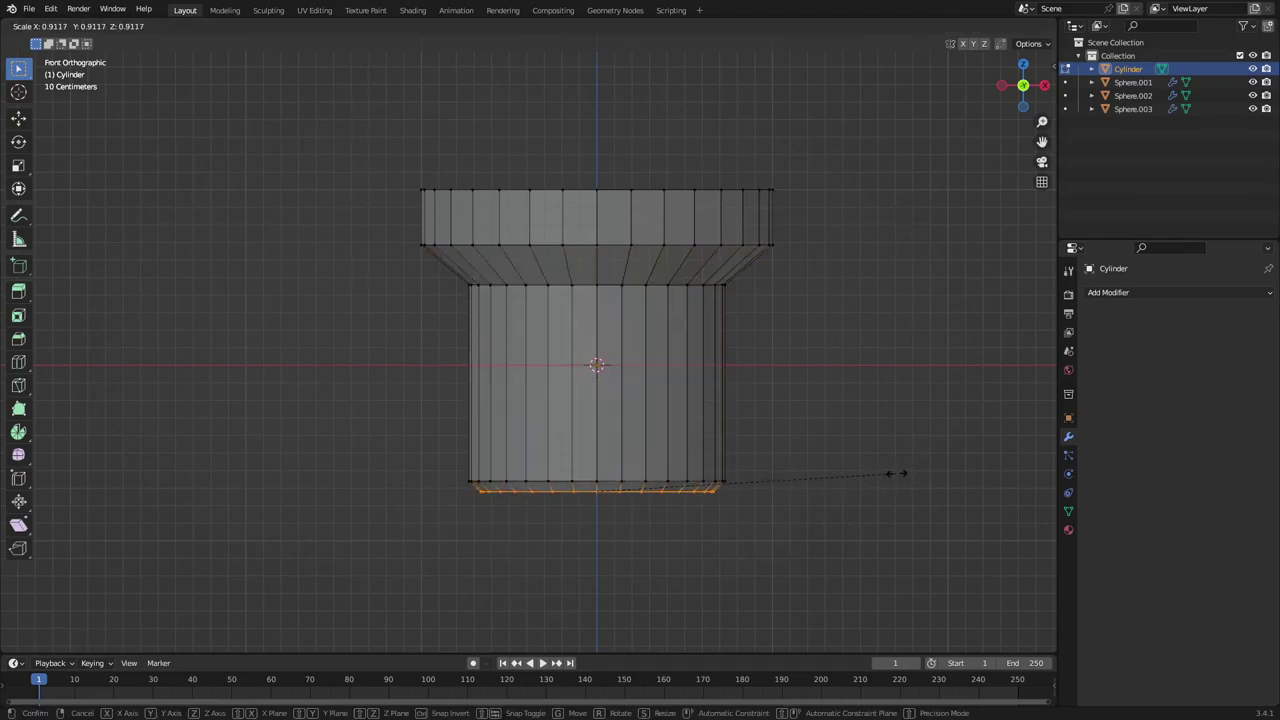
left_click(903, 473)
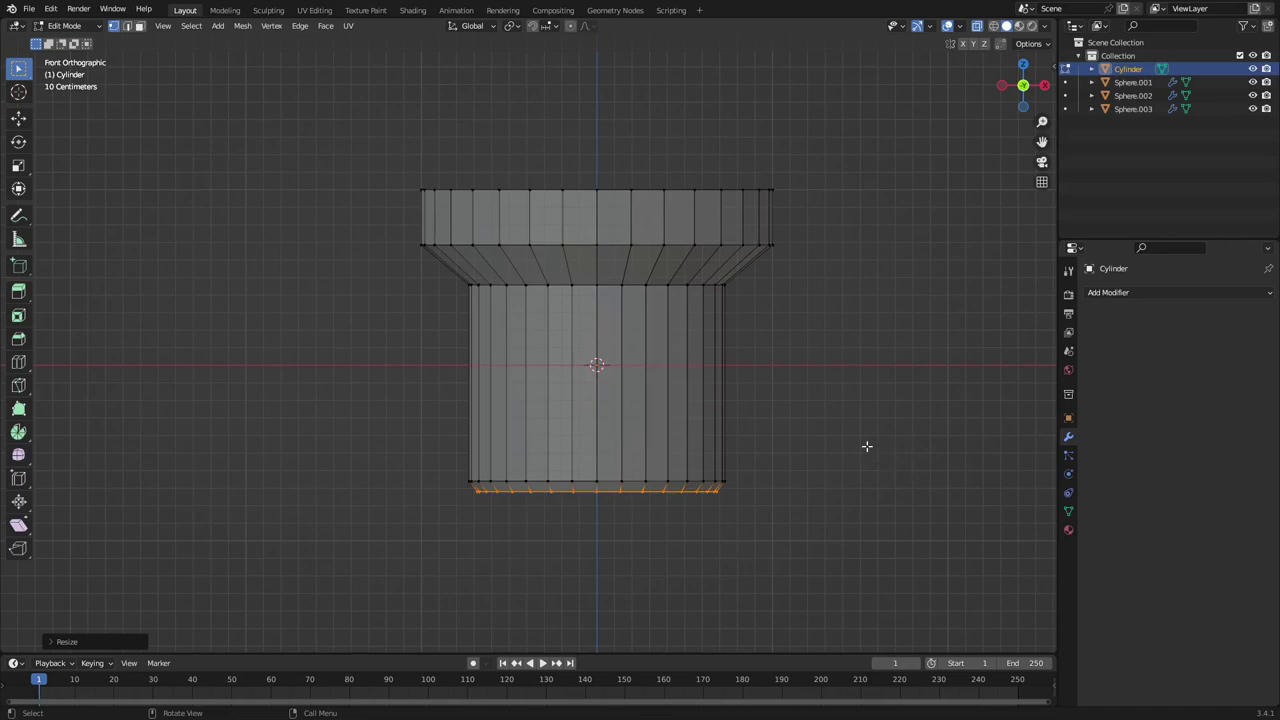
key("g")
key("z")
left_click(871, 446)
Select the two lowest rings of vertices and lower them along Z to lengthen the stem
left_click_drag(885, 565, 372, 400)
scroll(660, 452, "down", 4)
key("g")
key("z")
left_click(807, 450)
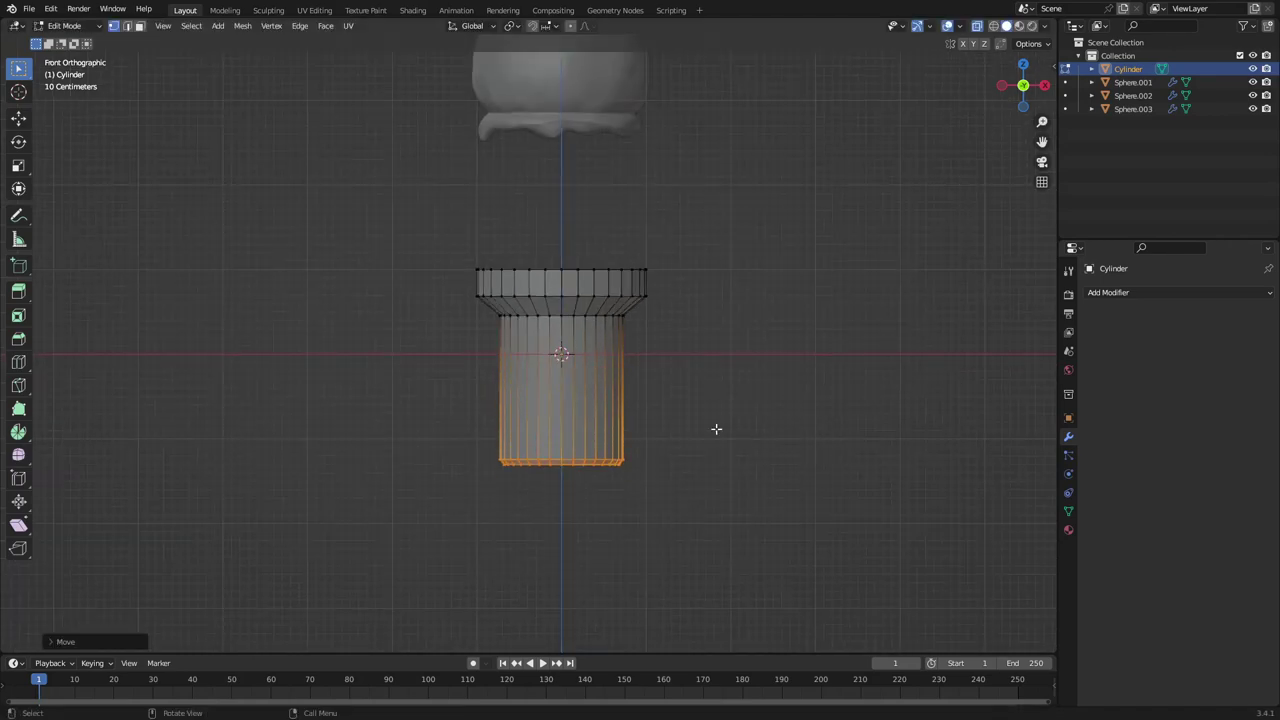
Scale the two lowest rings to about 0.74 to taper the stem, and lower them slightly along Z
scroll(690, 429, "down", 2)
key("s")
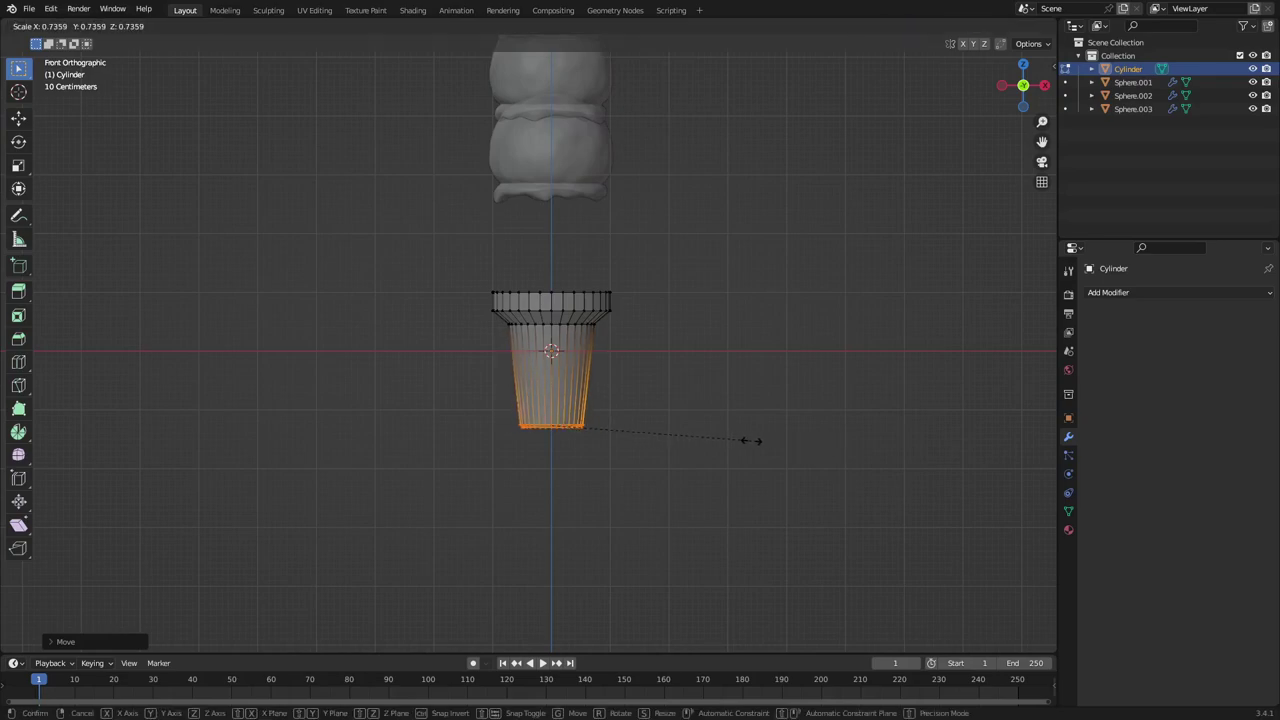
left_click(750, 440)
scroll(669, 423, "down", 4)
scroll(669, 422, "up", 3)
key("g")
key("z")
left_click(671, 424)
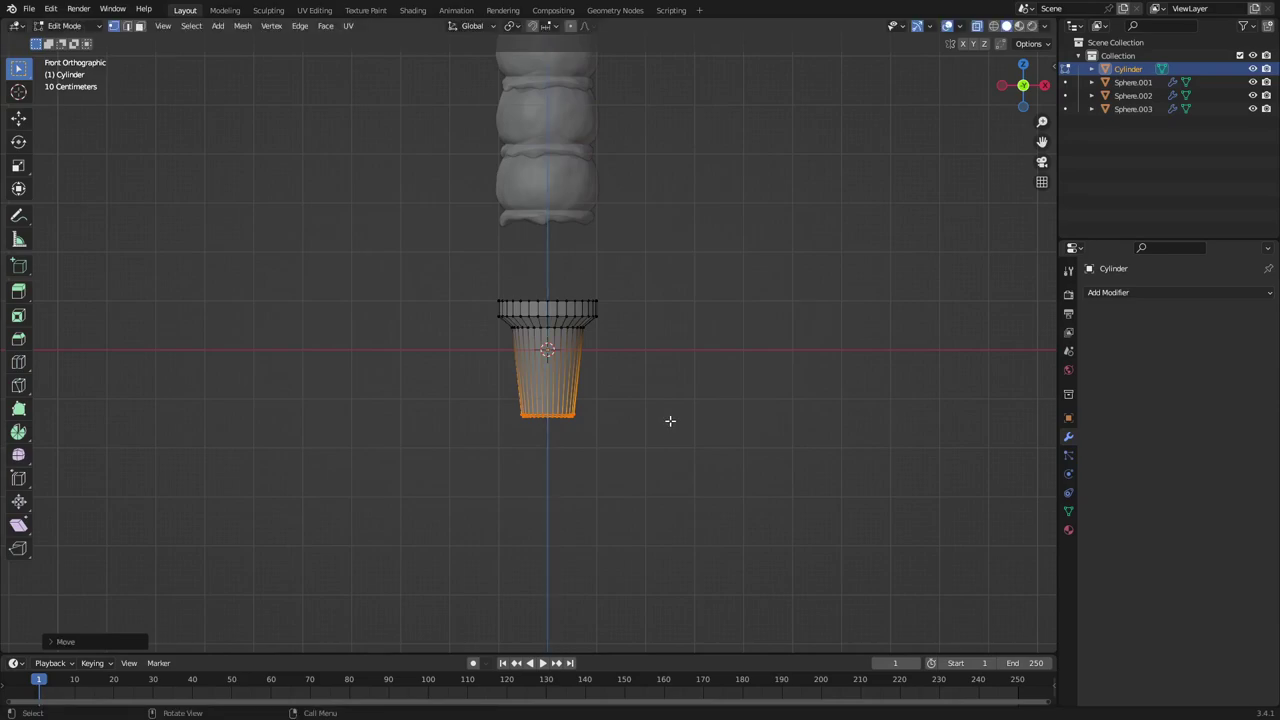
Return the cone to Object Mode, turn off X-ray, and check it together with the scoops
middle_click_drag(670, 421, 603, 447)
key("Tab")
scroll(603, 447, "up", 4)
middle_click_drag(661, 378, 793, 433, "shift")
left_click(977, 27)
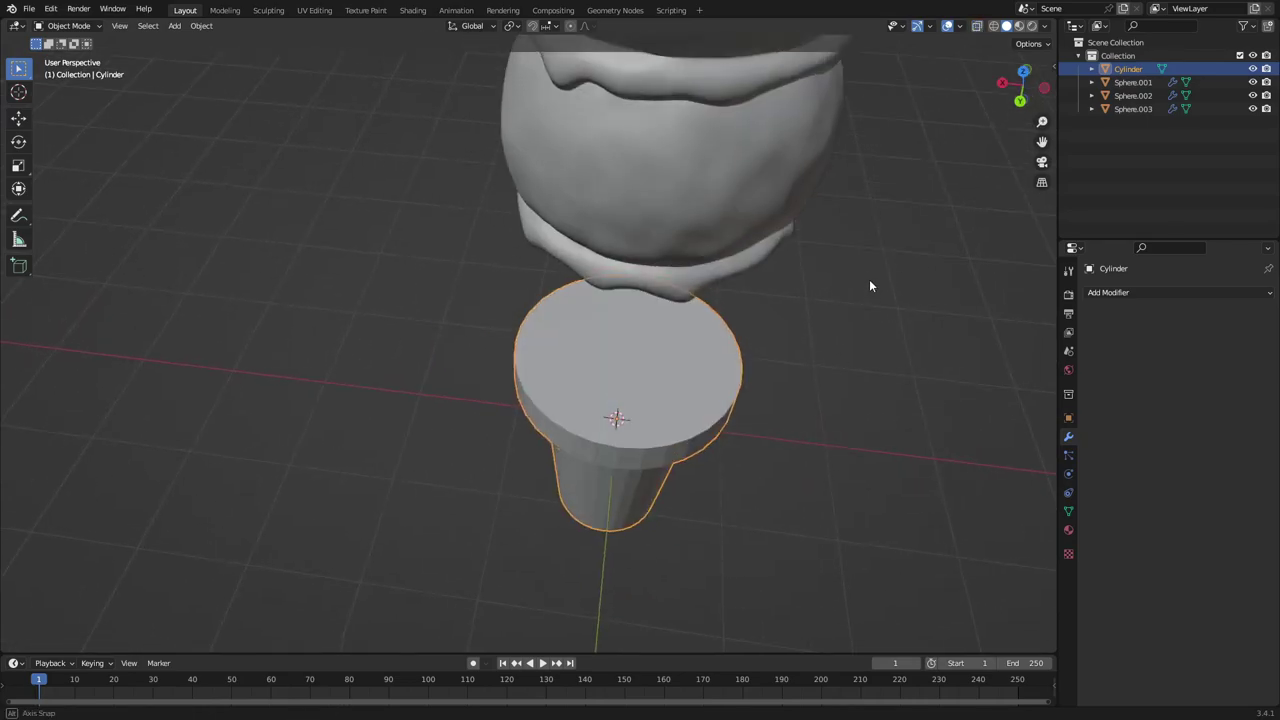
scroll(853, 246, "down", 1)
middle_click_drag(871, 284, 695, 234)
scroll(690, 246, "down", 4)
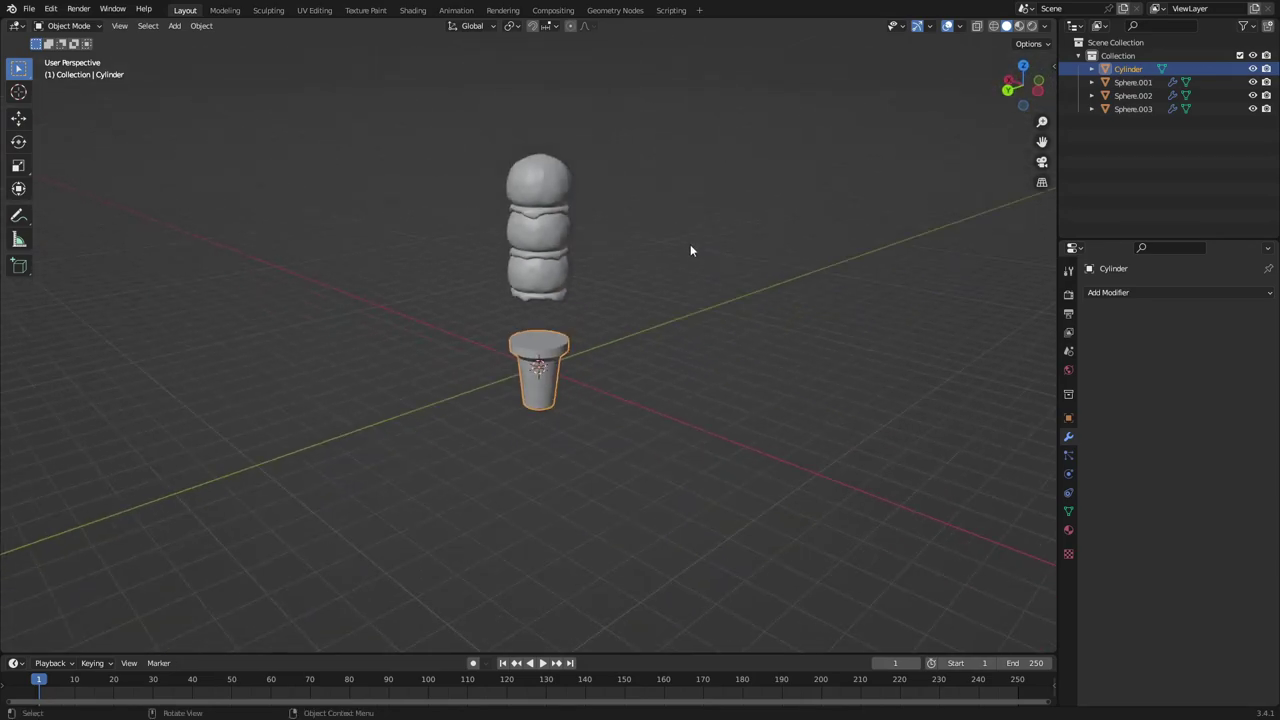
Invert the selection to the three scoops and lower them along Z onto the cone's rim
key("ctrl+i")
key("g")
key("z")
left_click(681, 246)
Select the cone, scale it down slightly, and raise it about 0.28 m along Z into the bottom scoop
scroll(587, 309, "up", 8)
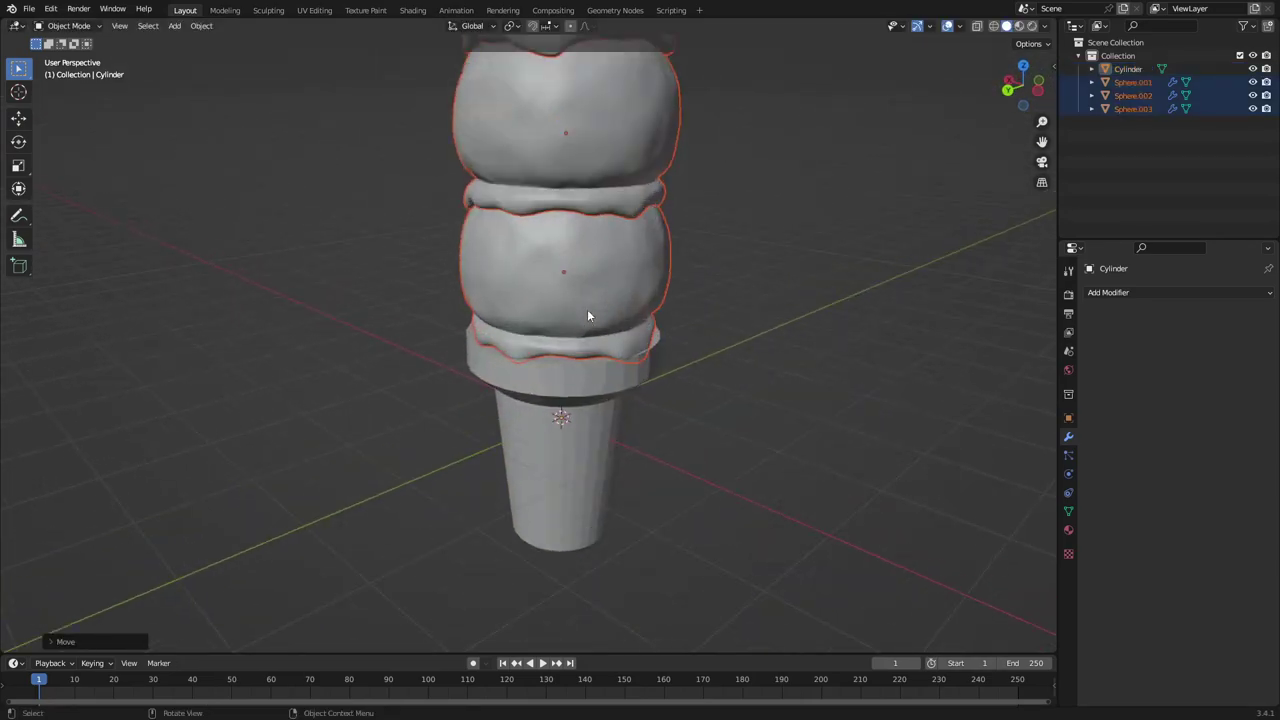
left_click(659, 338)
key("s")
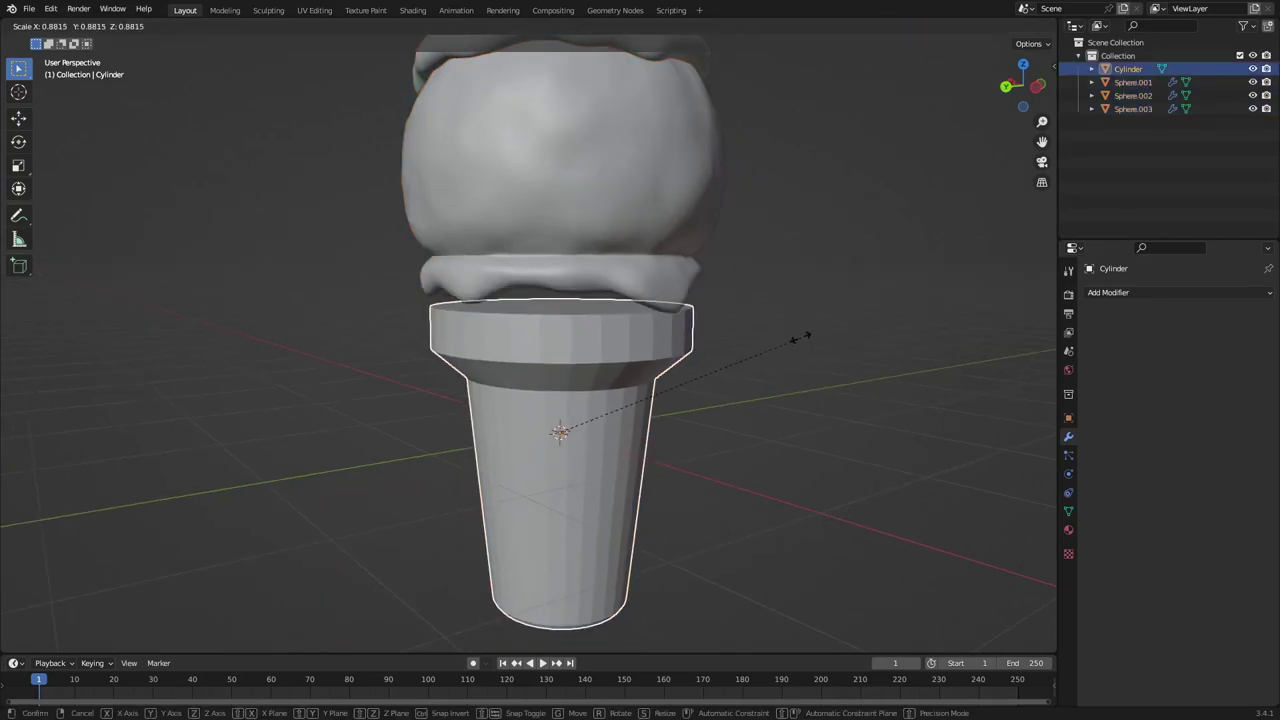
left_click(767, 338)
middle_click_drag(767, 338, 788, 291)
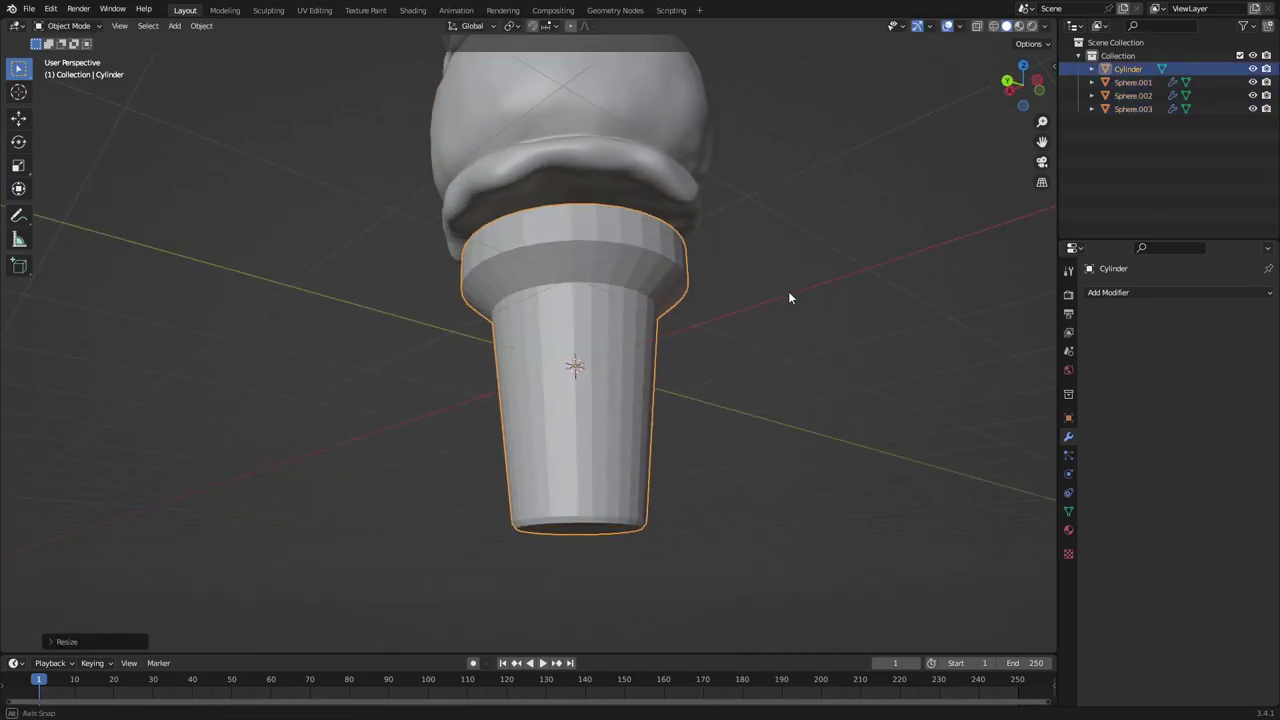
key("g")
key("z")
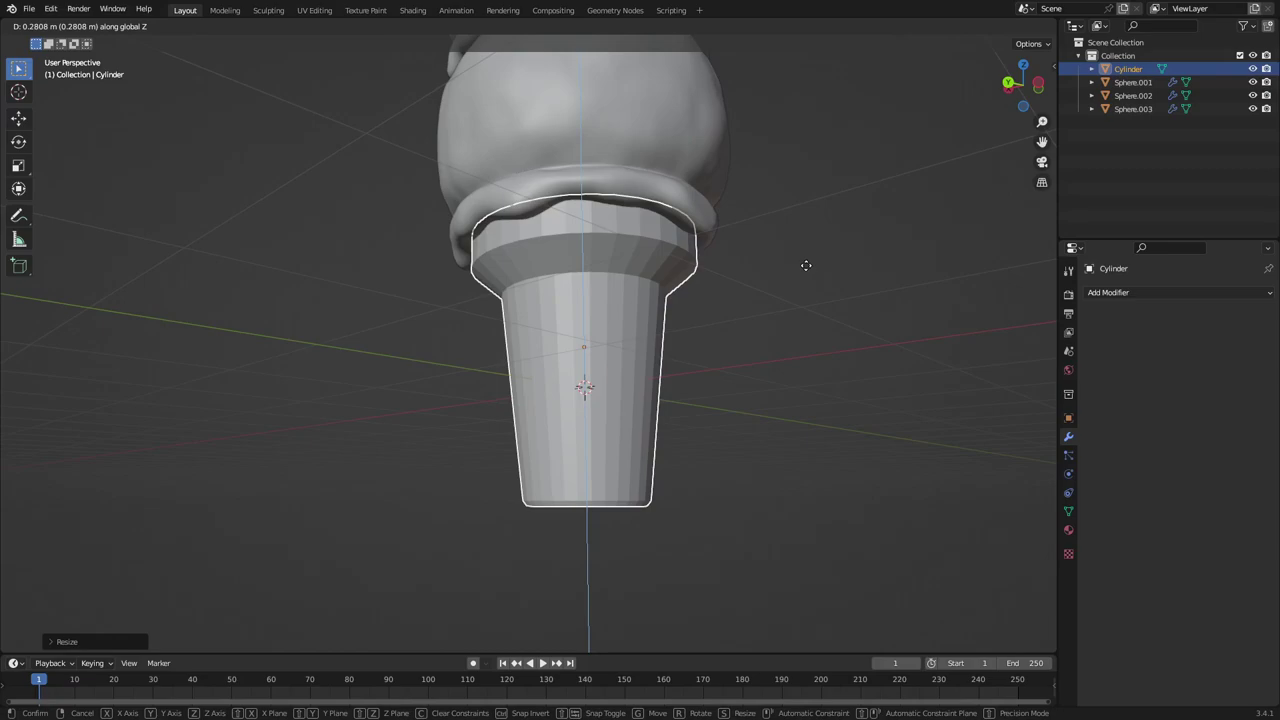
left_click(806, 265)
Scale the cone up slightly and fine-tune its height along Z beneath the bottom scoop
scroll(791, 375, "down", 6)
middle_click_drag(812, 407, 775, 280)
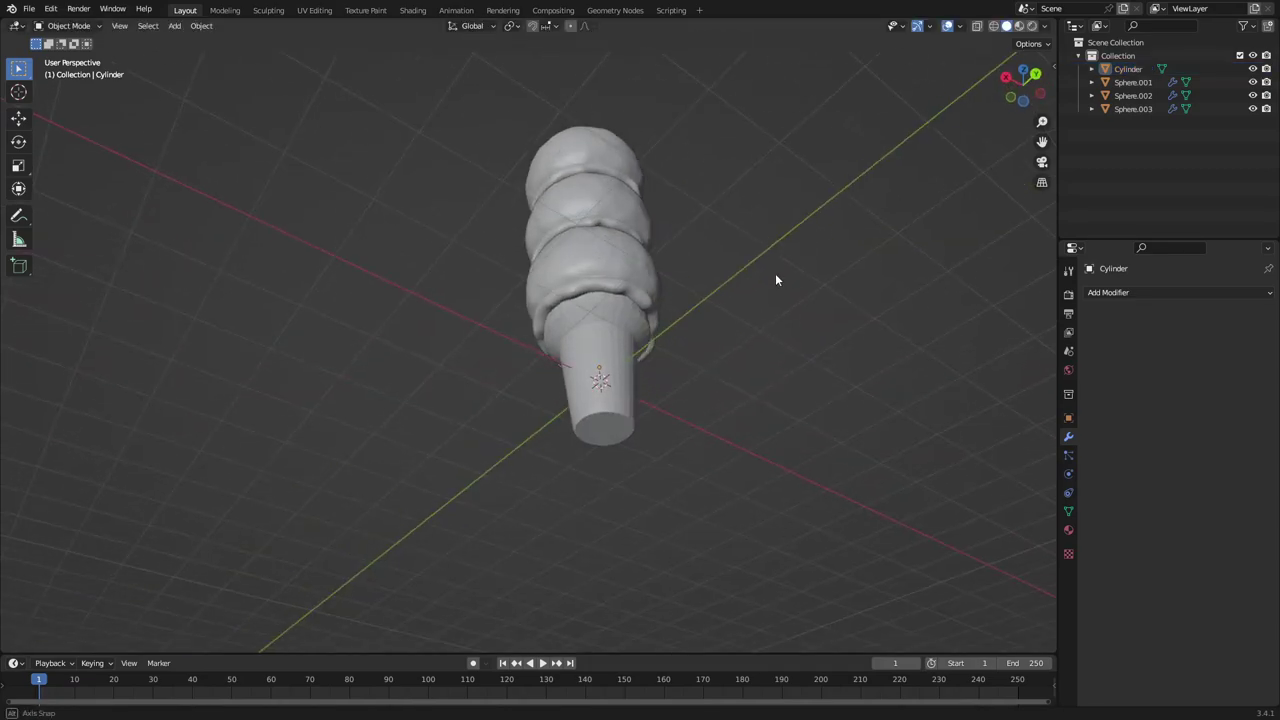
key("s")
left_click(790, 334)
key("g")
key("z")
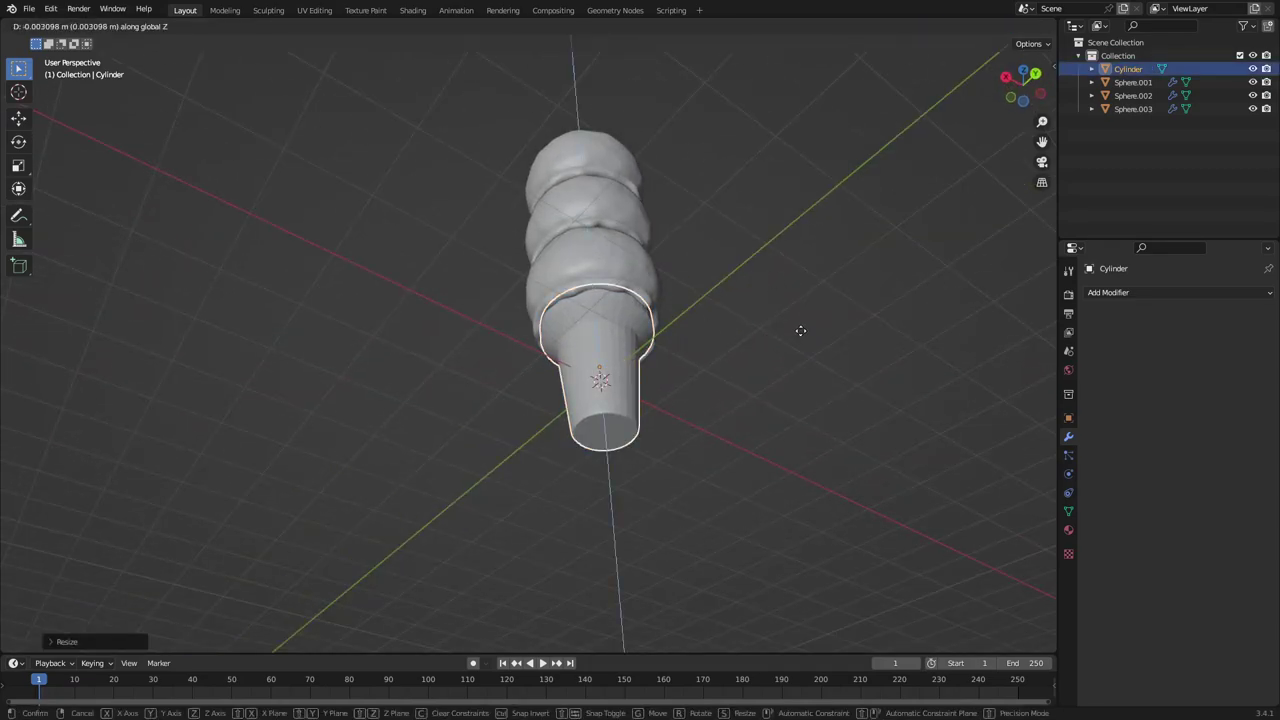
left_click(796, 329)
Examine how the resized cone fits under the drips of the bottom scoop from several angles
middle_click_drag(794, 330, 797, 421)
key("Tab")
scroll(640, 345, "down", 4)
key("Tab")
middle_click_drag(614, 340, 632, 371)
scroll(622, 338, "up", 1)
left_click(623, 337)
scroll(637, 321, "up", 2)
scroll(690, 333, "down", 1)
scroll(793, 417, "up", 2)
scroll(628, 374, "up", 2)
Select the cone, shade it smooth, and enable Auto Smooth at 30° in its normals settings
left_click(552, 410)
middle_click_drag(575, 415, 623, 322)
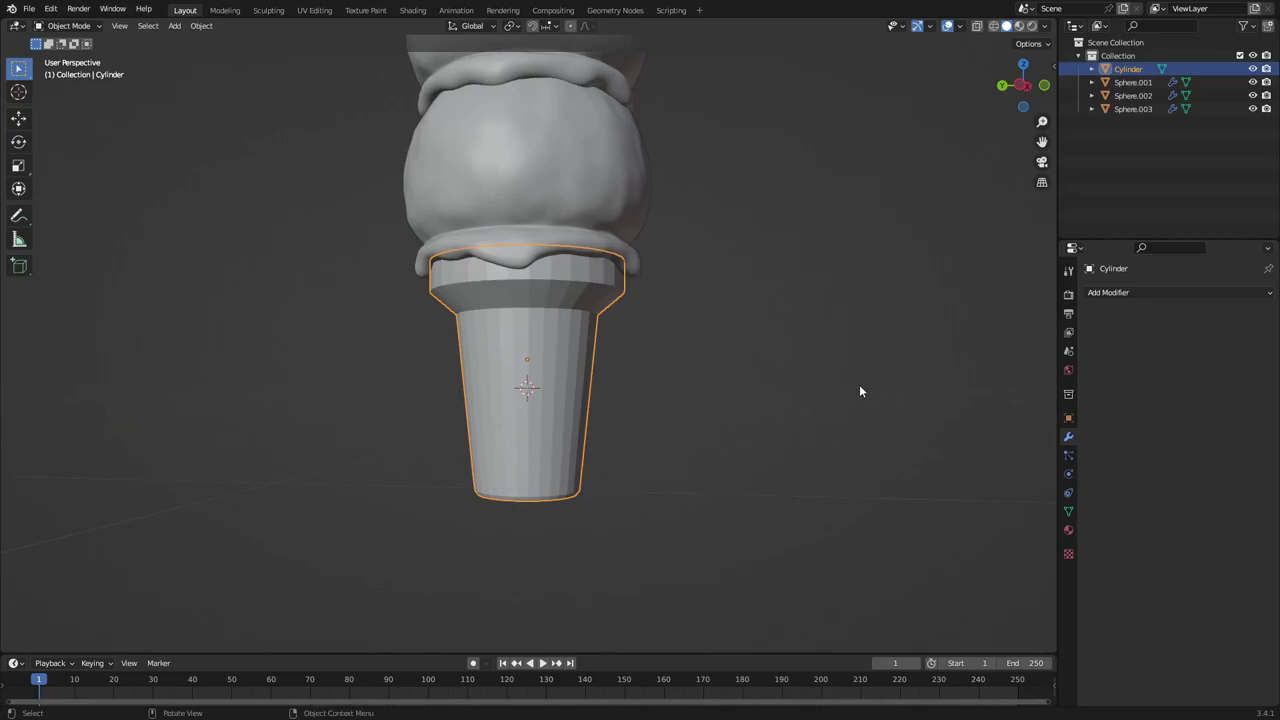
left_click(1068, 511)
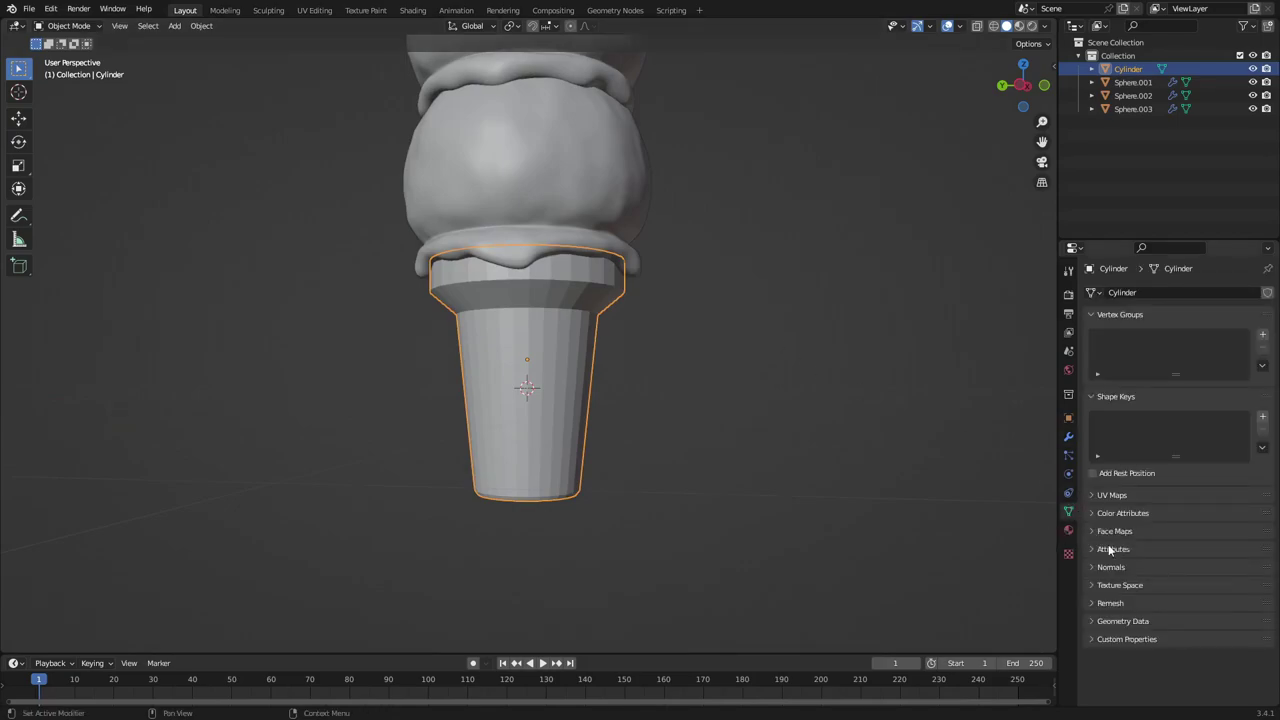
left_click(1133, 567)
left_click(1162, 587)
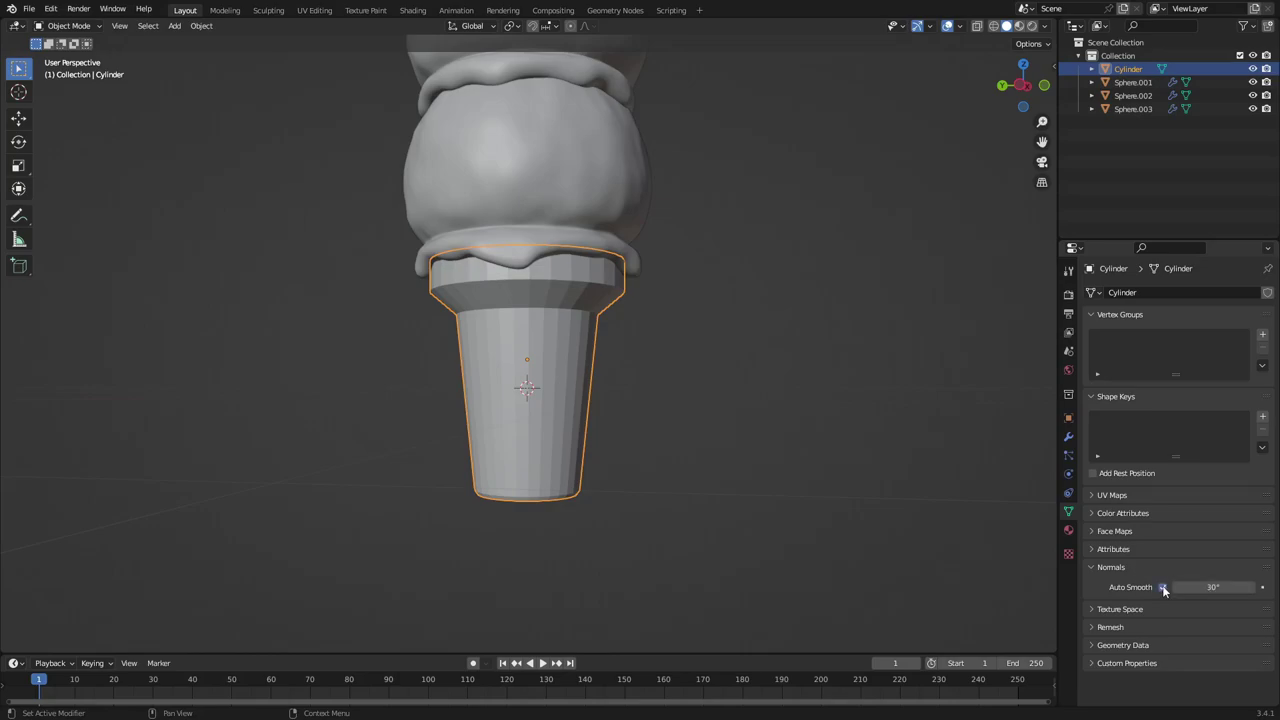
left_click(218, 26)
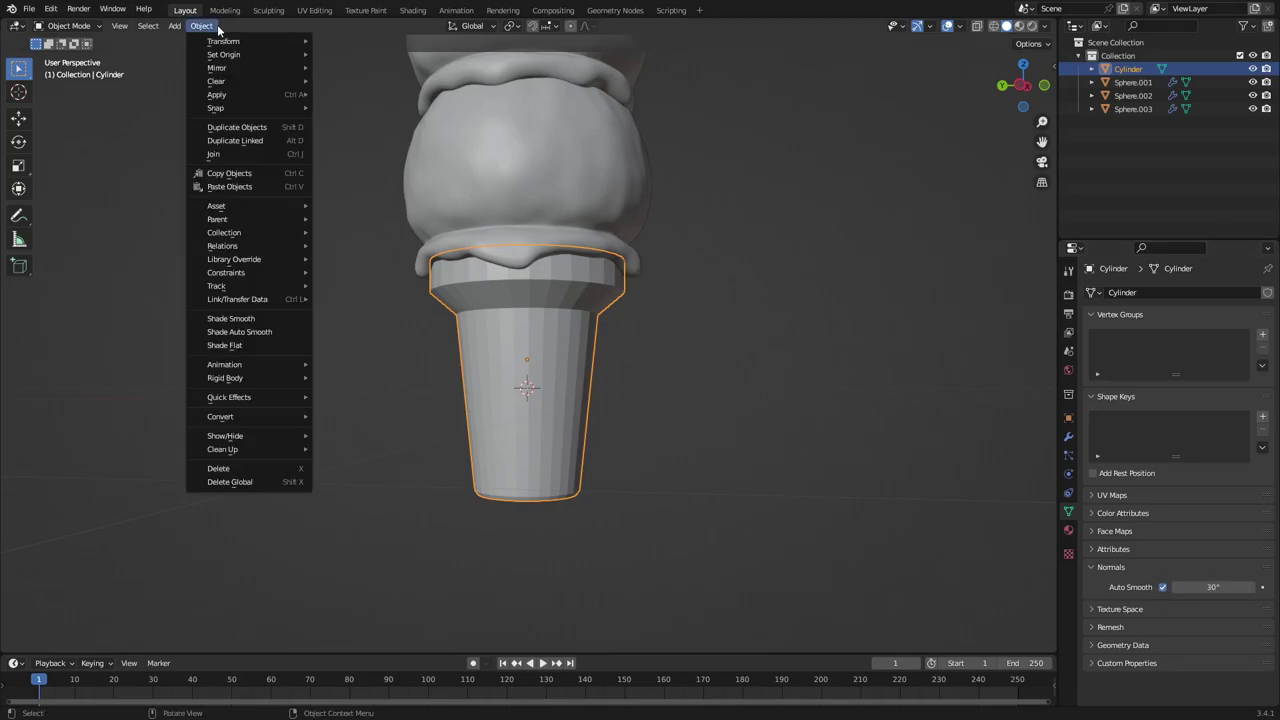
left_click(272, 322)
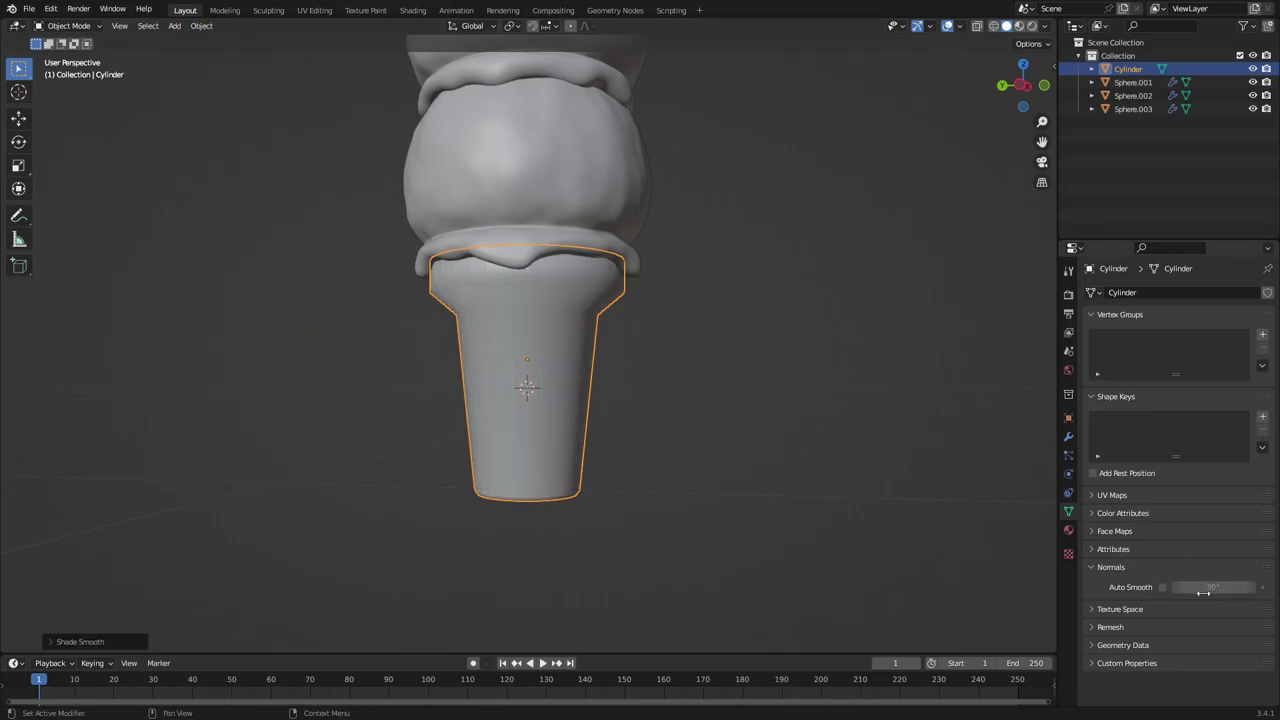
left_click(1163, 587)
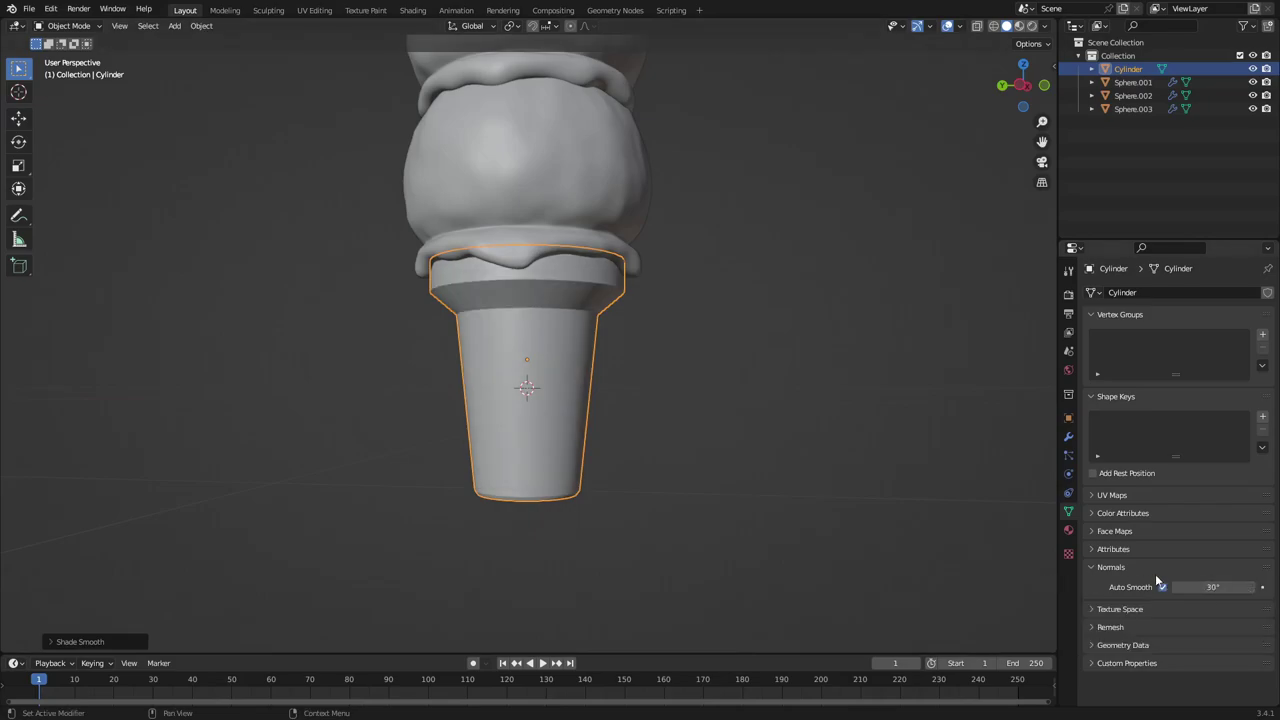
Switch Auto Smooth off and on again to compare the cone's shading
left_click(1162, 588)
left_click(1162, 588)
left_click(1162, 588)
left_click(1162, 588)
Scale the edge loop around the cone's underside face slightly inward in Edit Mode, then return to Object Mode
middle_click_drag(745, 447, 620, 380)
key("Tab")
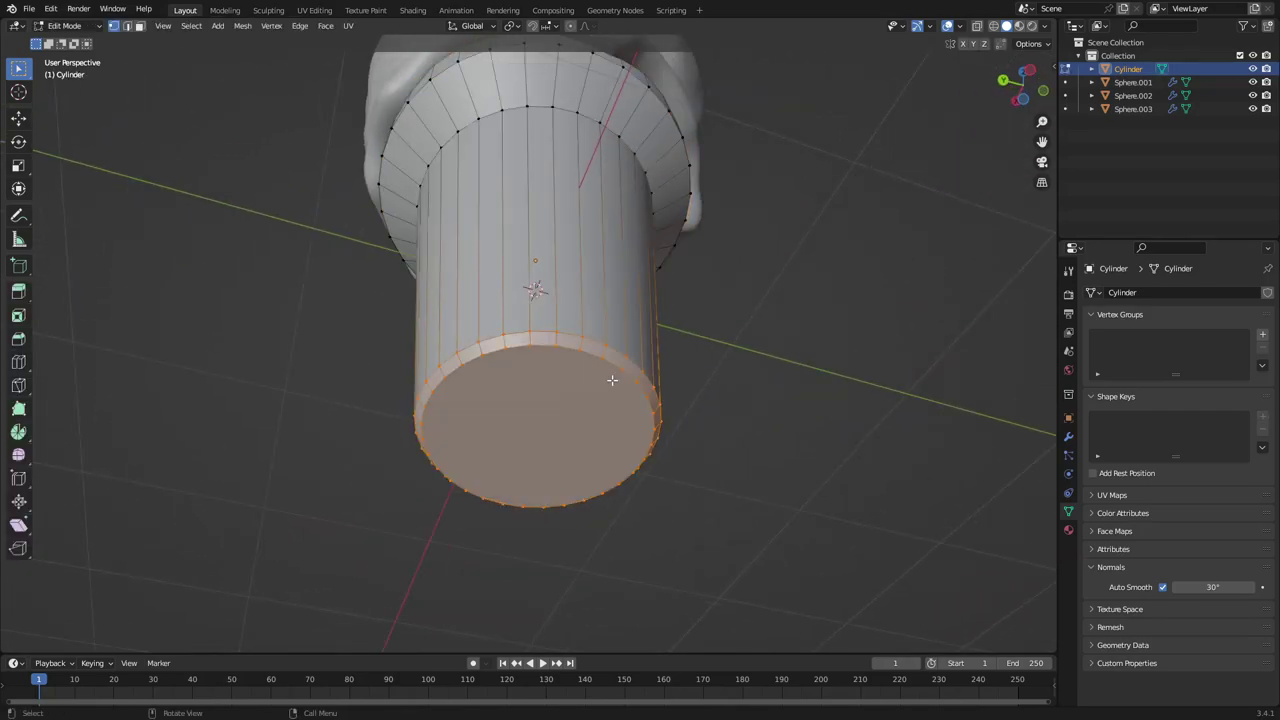
key("alt+a")
left_click(618, 371, "alt")
key("a")
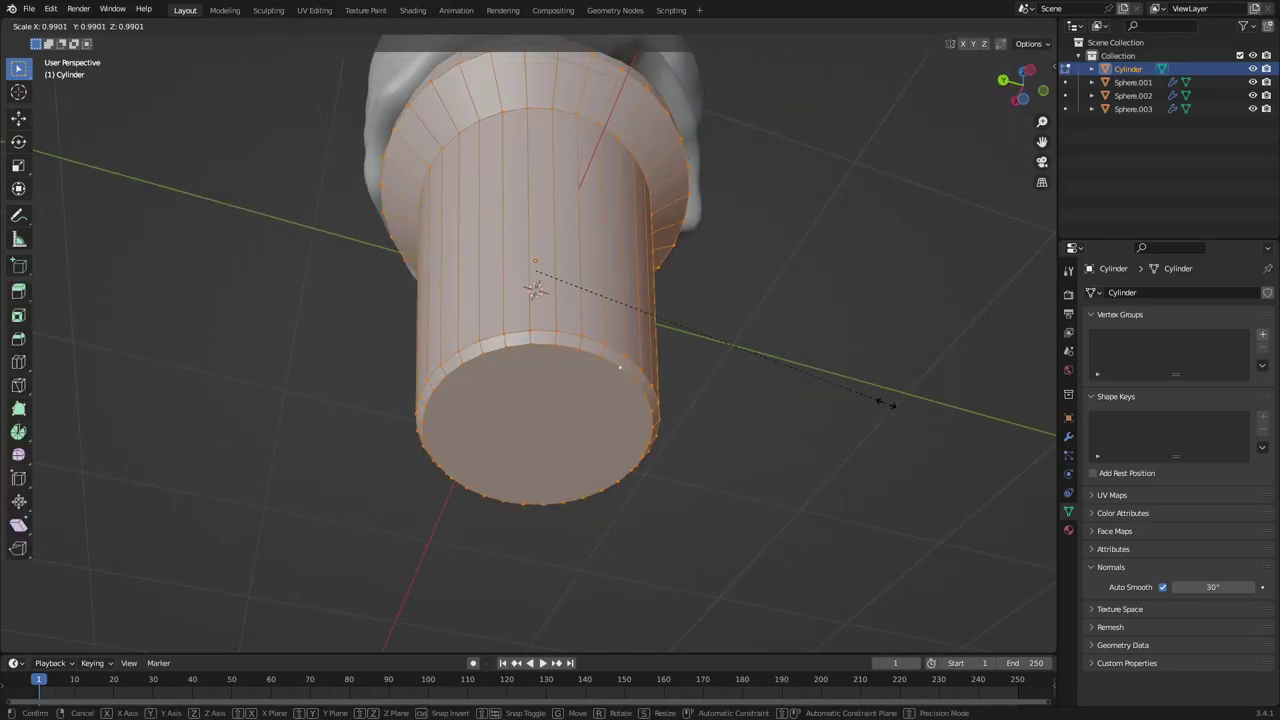
key("alt+a")
left_click(634, 381, "alt")
key("s")
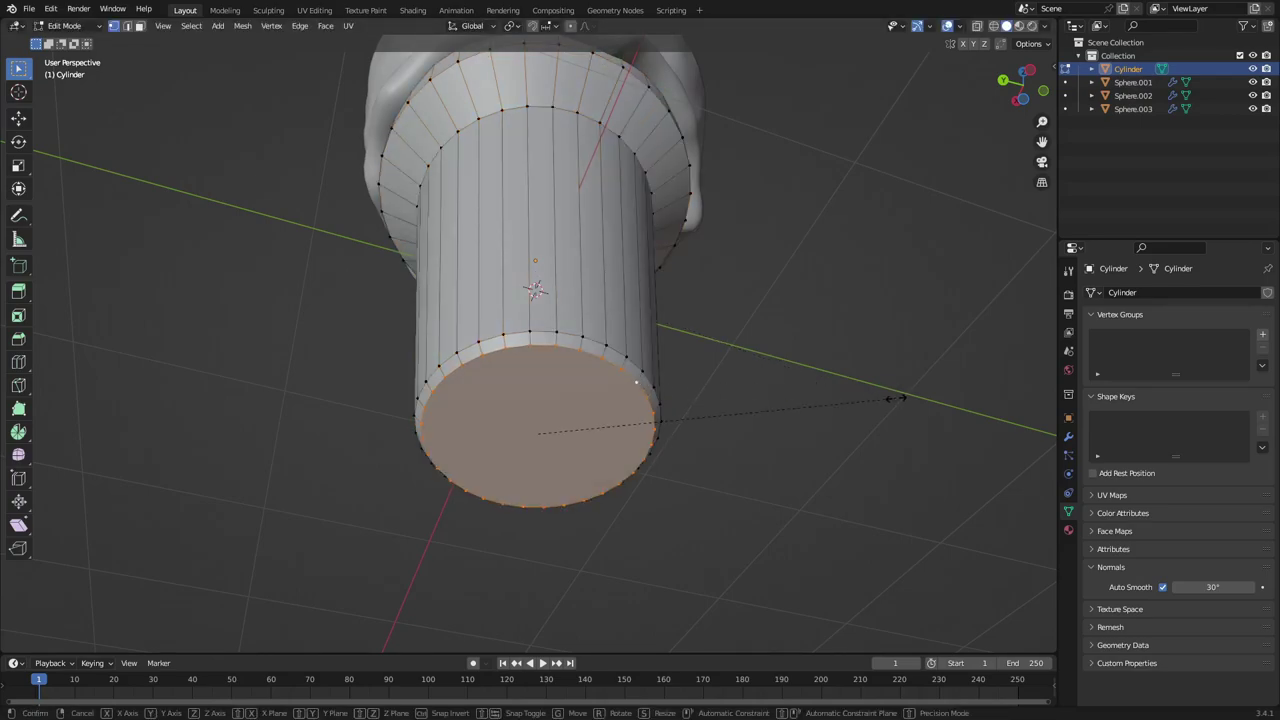
left_click(872, 396)
key("Tab")
middle_click_drag(872, 396, 866, 449)
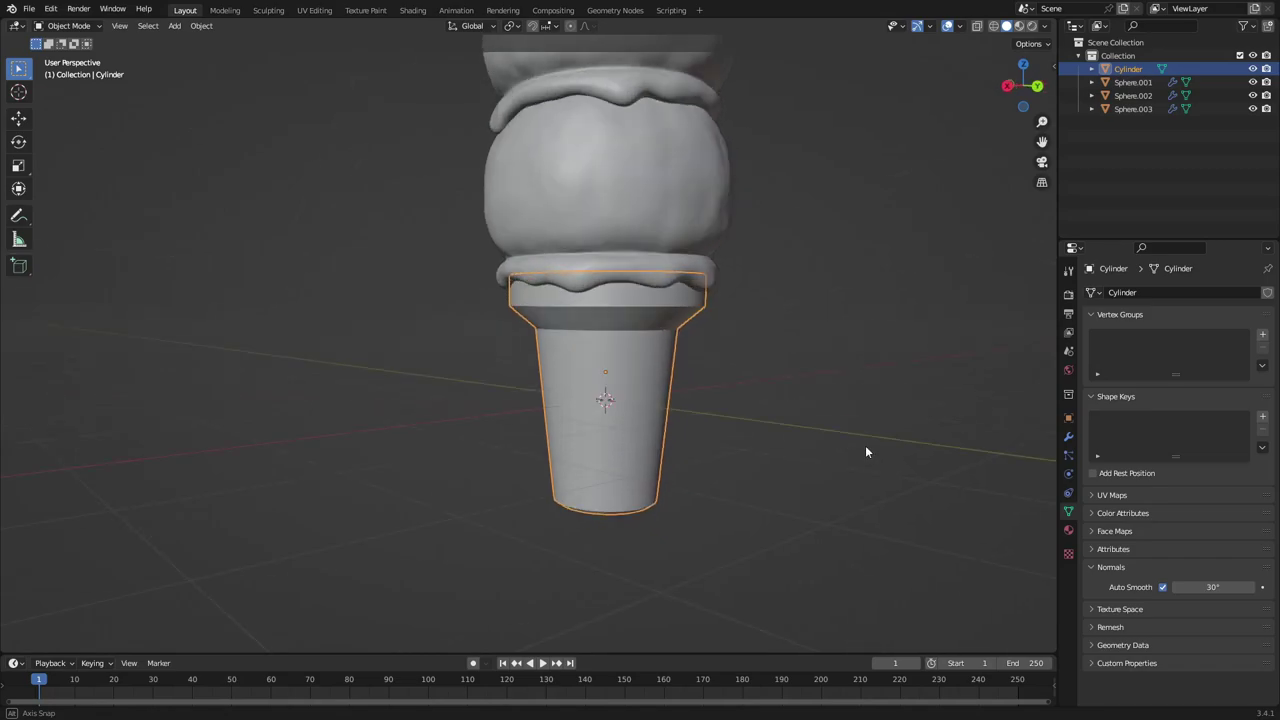
Bevel the edge loop where the cone's stem meets the flared collar, about 0.023 m wide with 2 segments
scroll(660, 370, "up", 2)
middle_click_drag(684, 344, 638, 295)
middle_click_drag(720, 286, 634, 271)
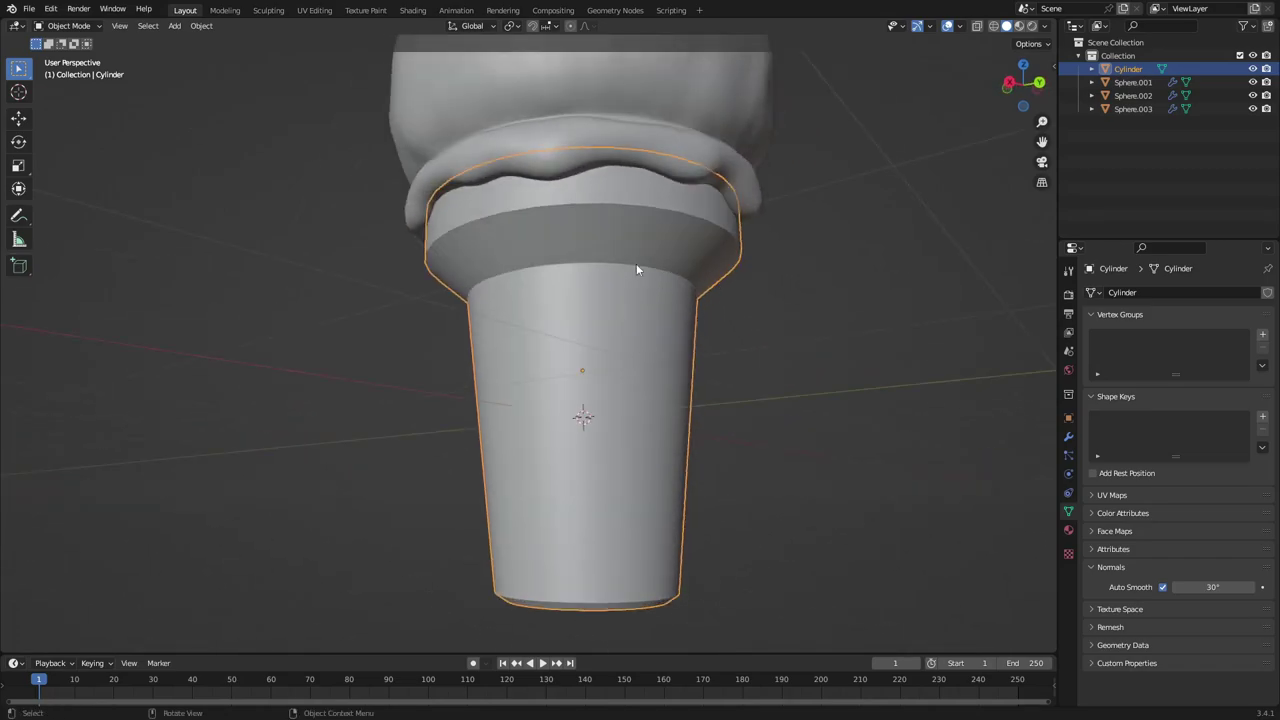
key("Tab")
middle_click_drag(766, 263, 626, 251)
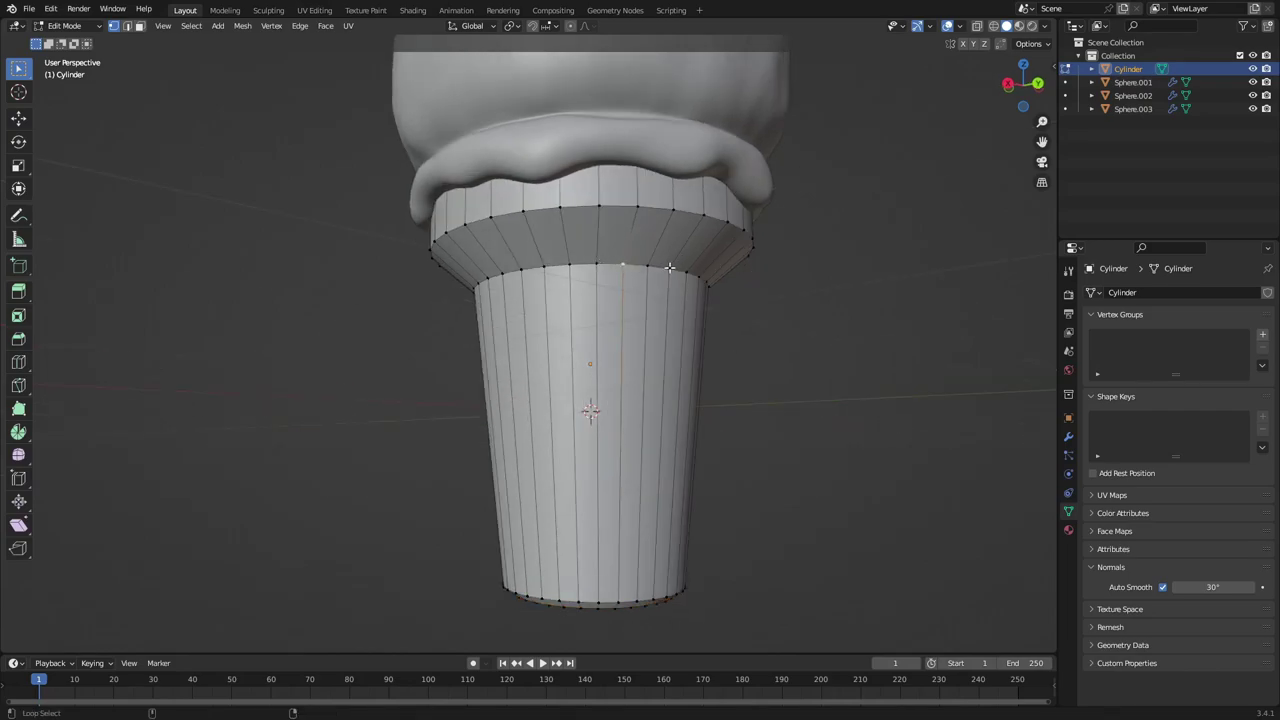
left_click(617, 265, "alt")
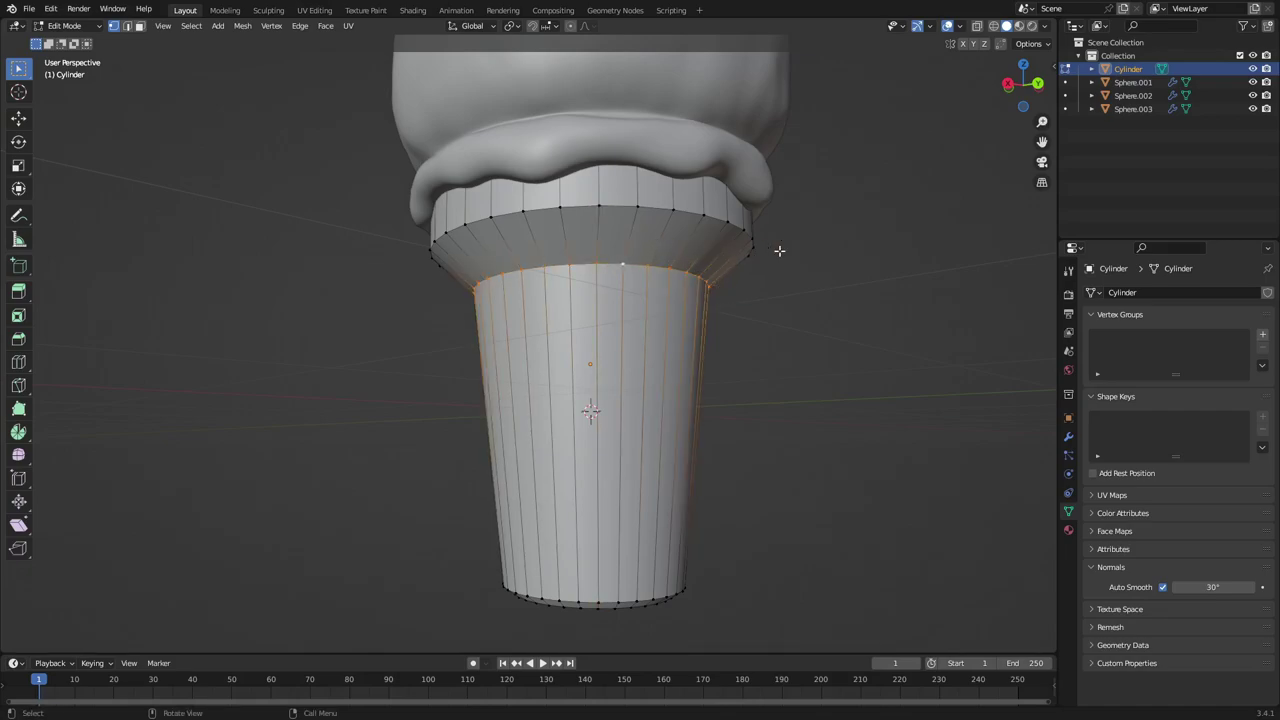
key("ctrl+b")
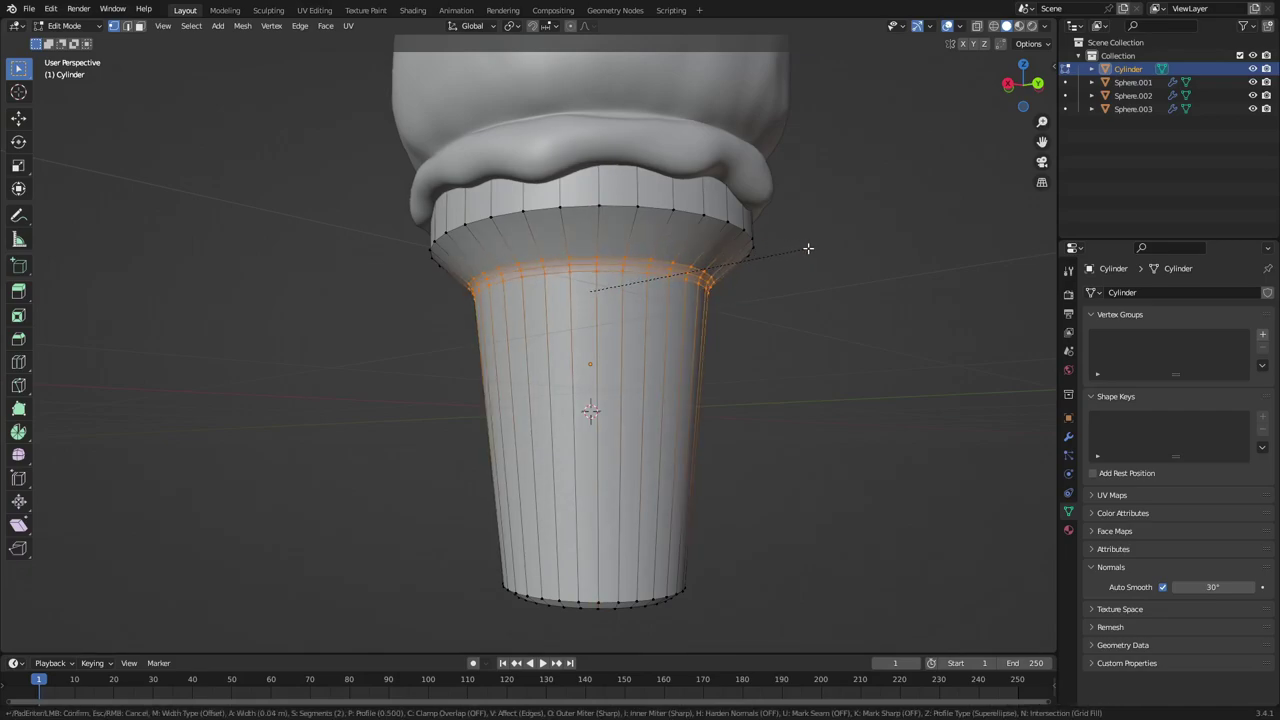
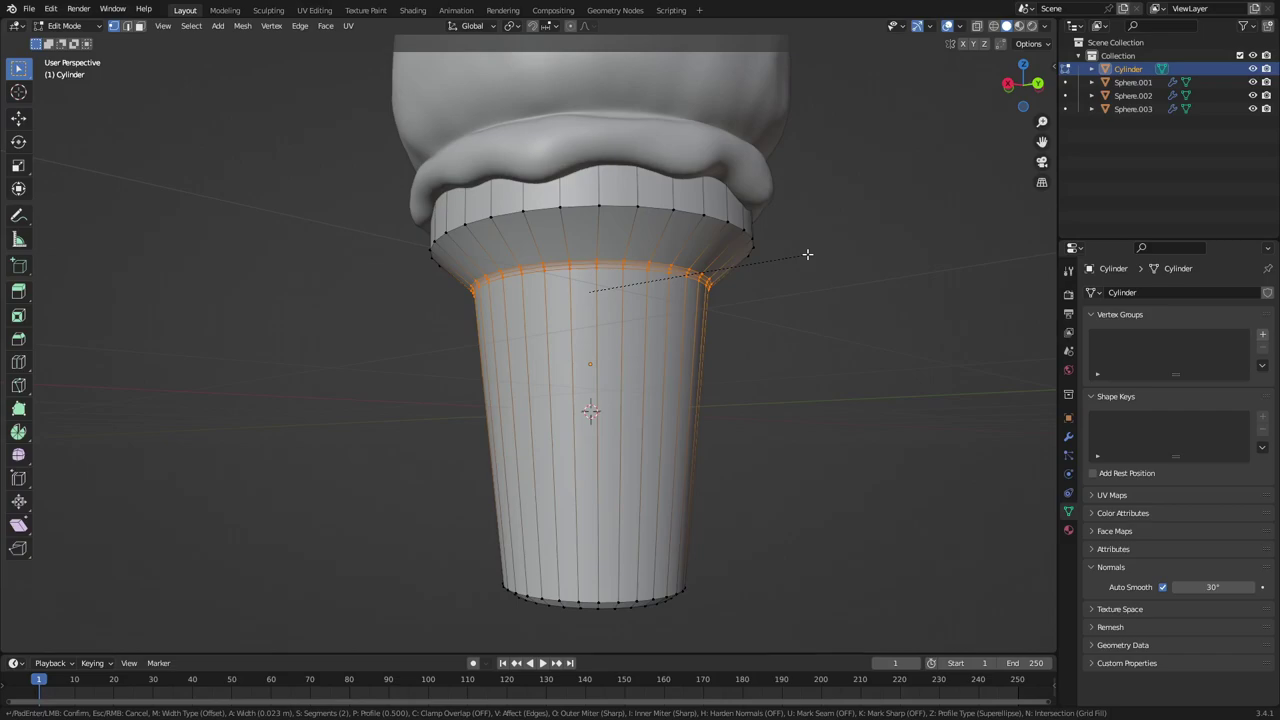
left_click(806, 254)
Bevel the lower edge loop of the cone's rim, about 0.017 m wide with 2 segments
middle_click_drag(806, 253, 771, 251)
left_click(624, 184)
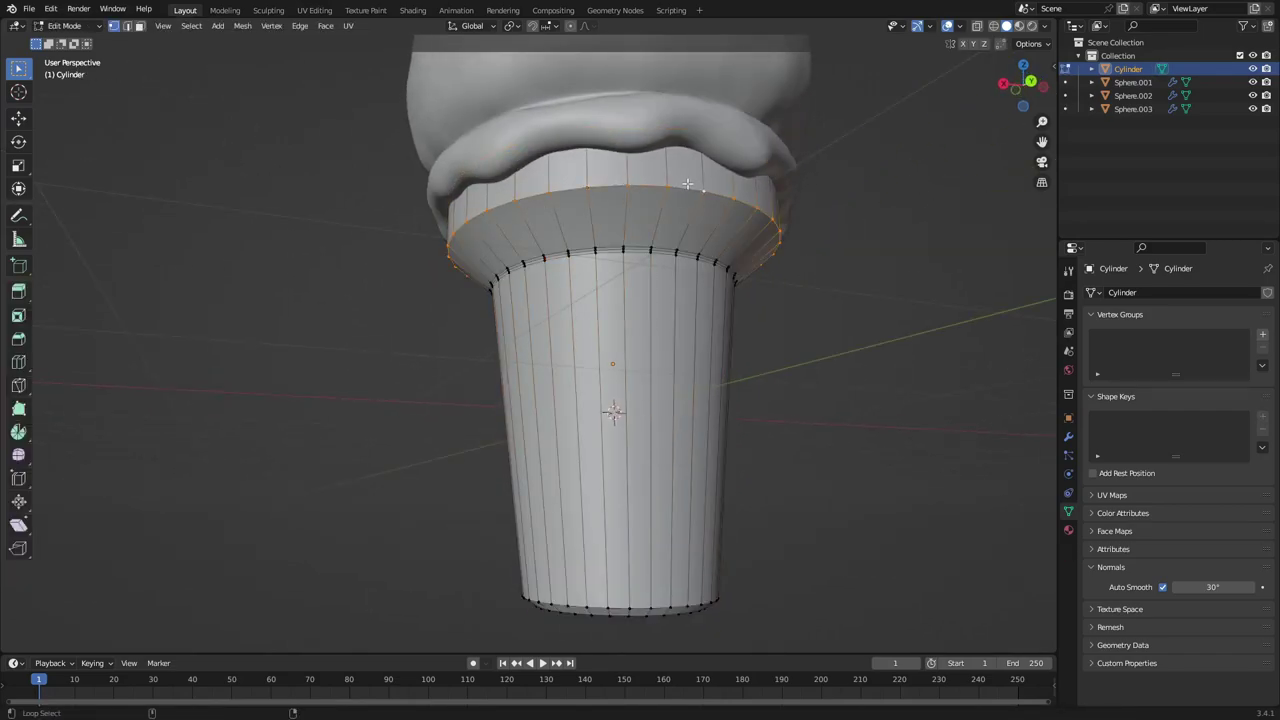
key("ctrl+b")
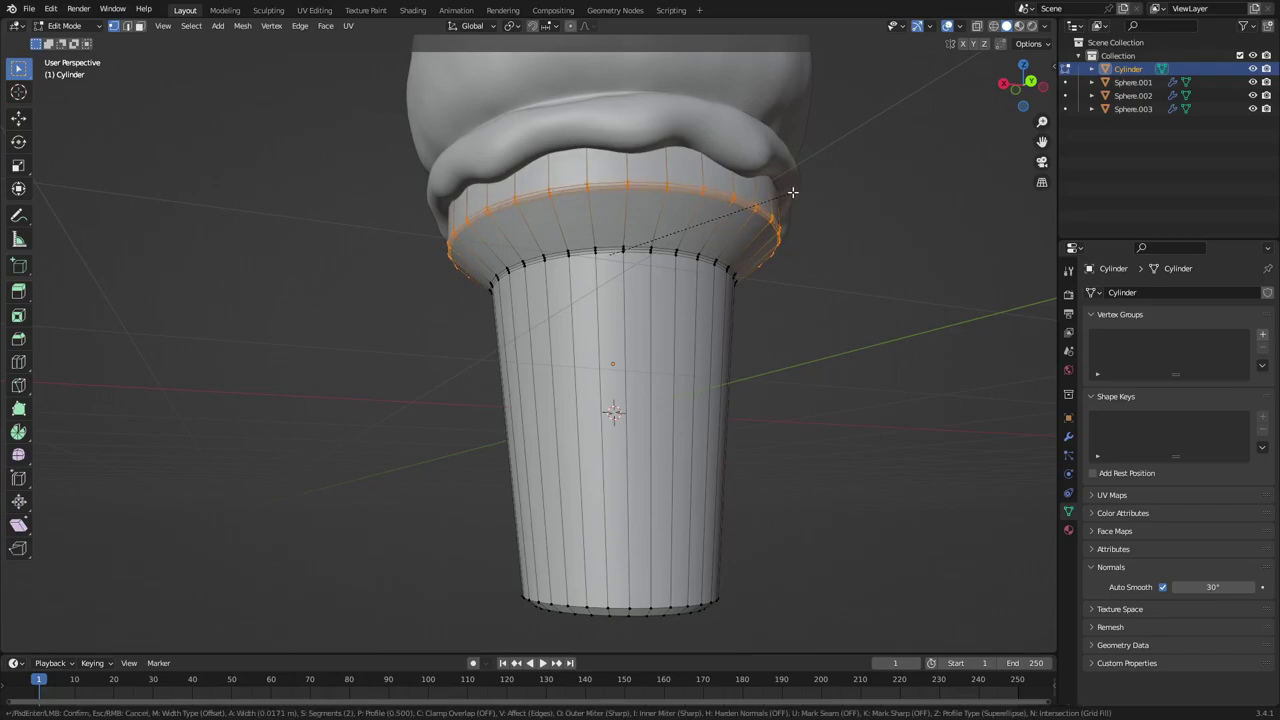
left_click(790, 195)
key("Tab")
middle_click_drag(782, 205, 634, 394)
Bevel the edge loop at the lower end of the cone's stem, about 0.023 m wide with 2 segments
key("Tab")
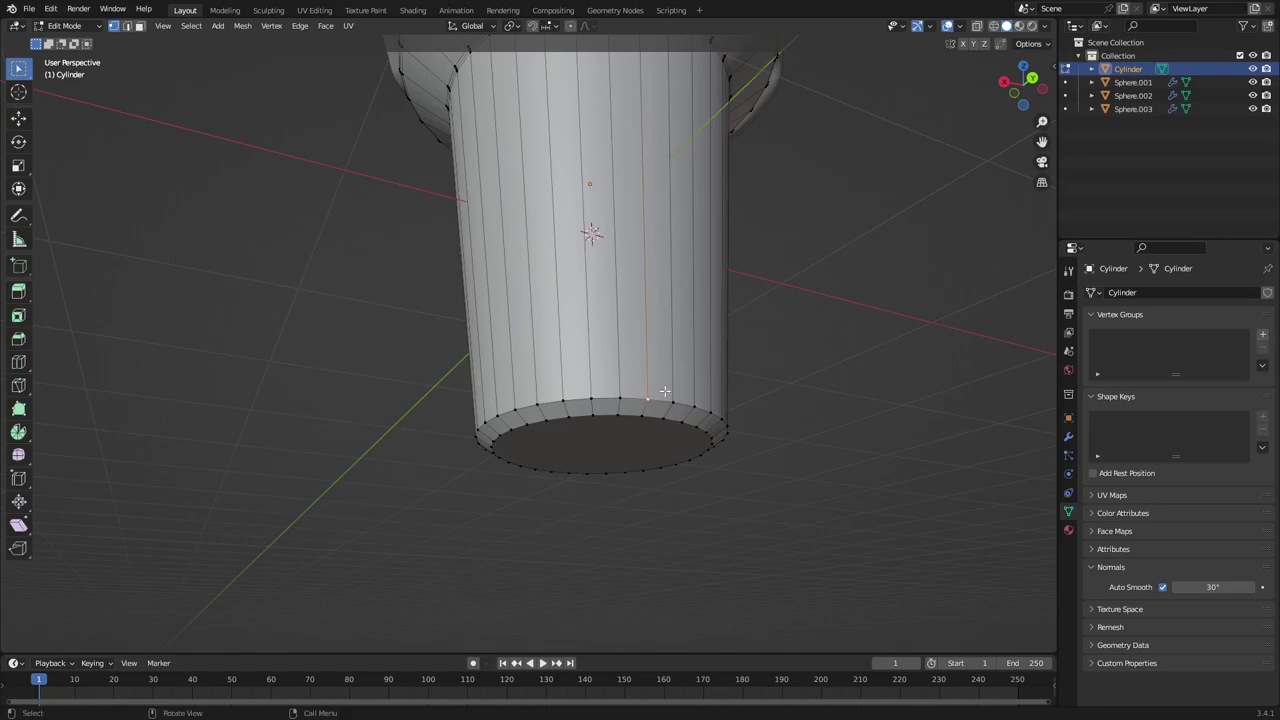
left_click(678, 399, "alt")
key("ctrl+b")
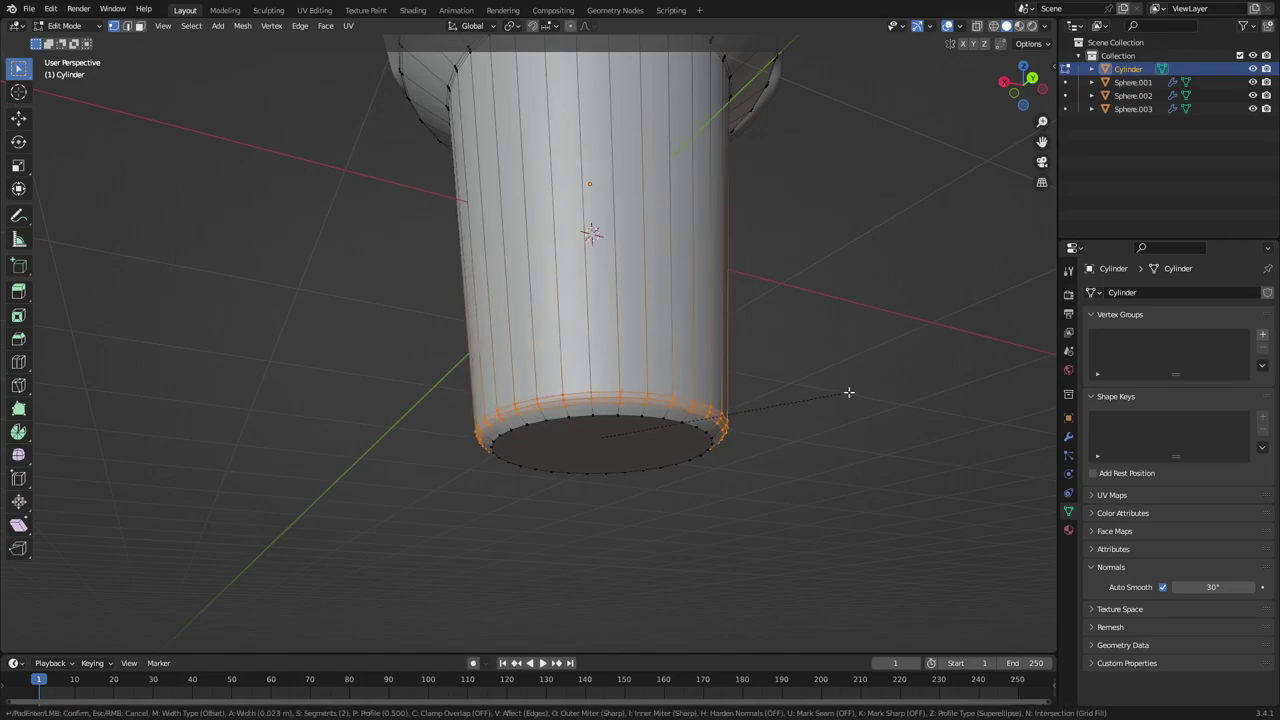
left_click(846, 391)
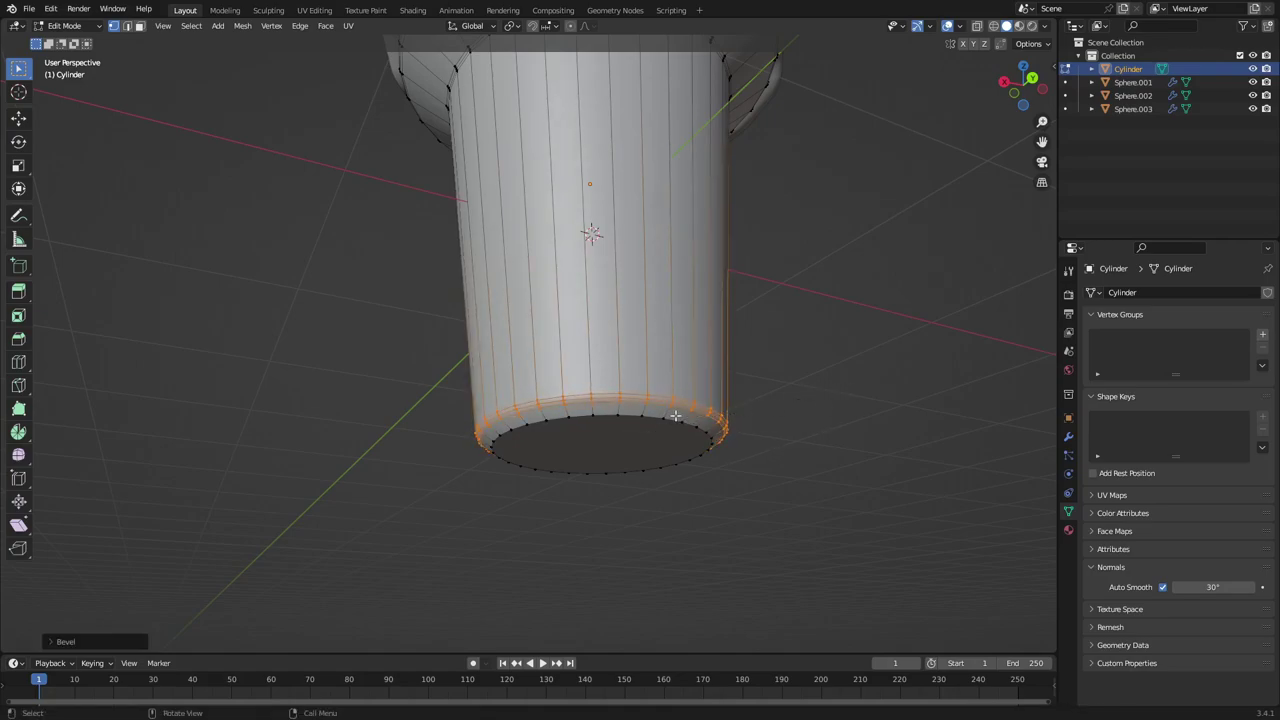
Bevel the edge loop around the cone's underside face, about 0.017 m wide with 2 segments, and return to Object Mode
left_click(674, 418)
left_click(655, 422, "alt")
key("ctrl+b")
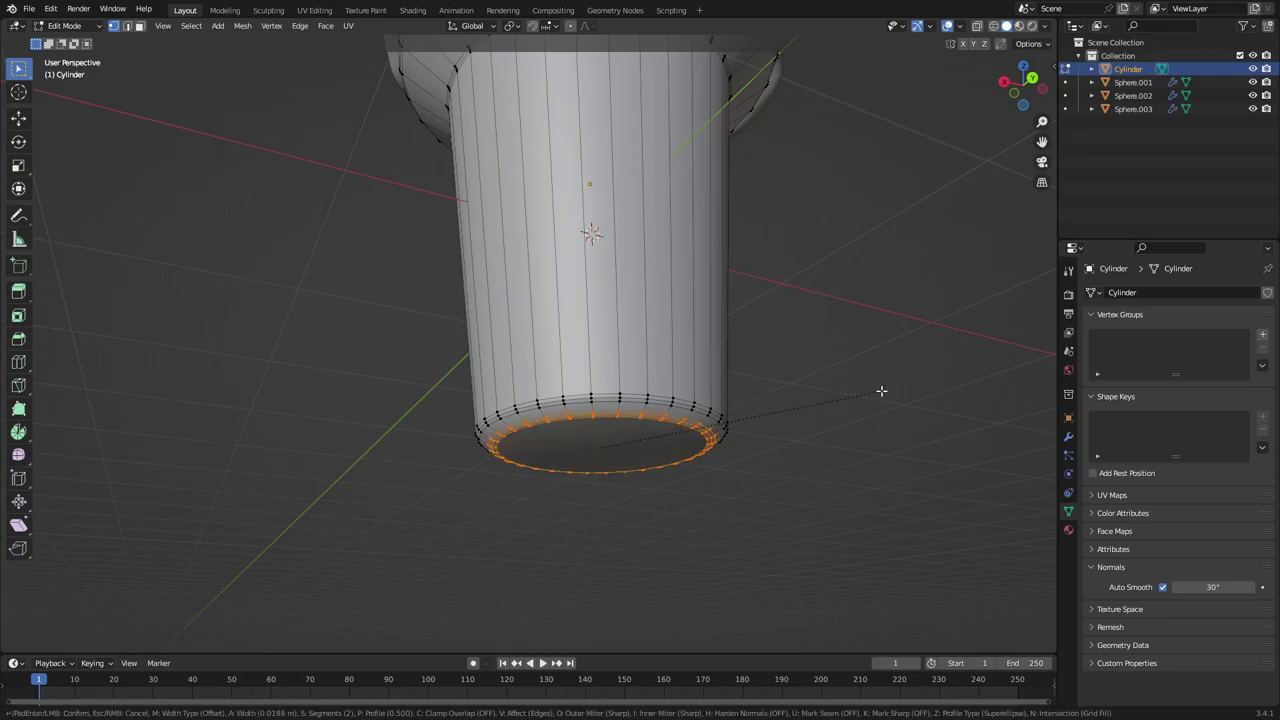
left_click(883, 391)
key("Tab")
Examine the bevelled edges and smooth shading around the whole cone
middle_click_drag(843, 381, 669, 380)
key("Tab")
scroll(669, 380, "up", 1)
key("Tab")
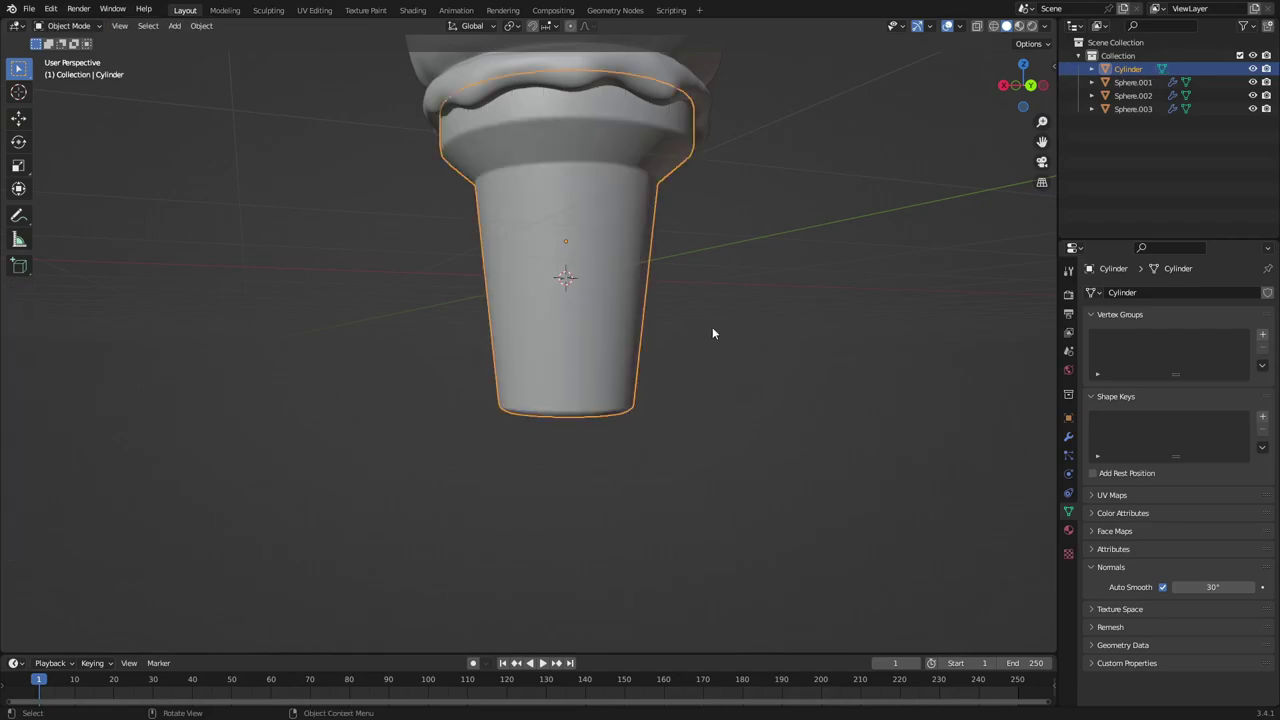
middle_click_drag(712, 329, 701, 302)
scroll(783, 357, "up", 3)
scroll(764, 354, "down", 4)
scroll(701, 302, "up", 2)
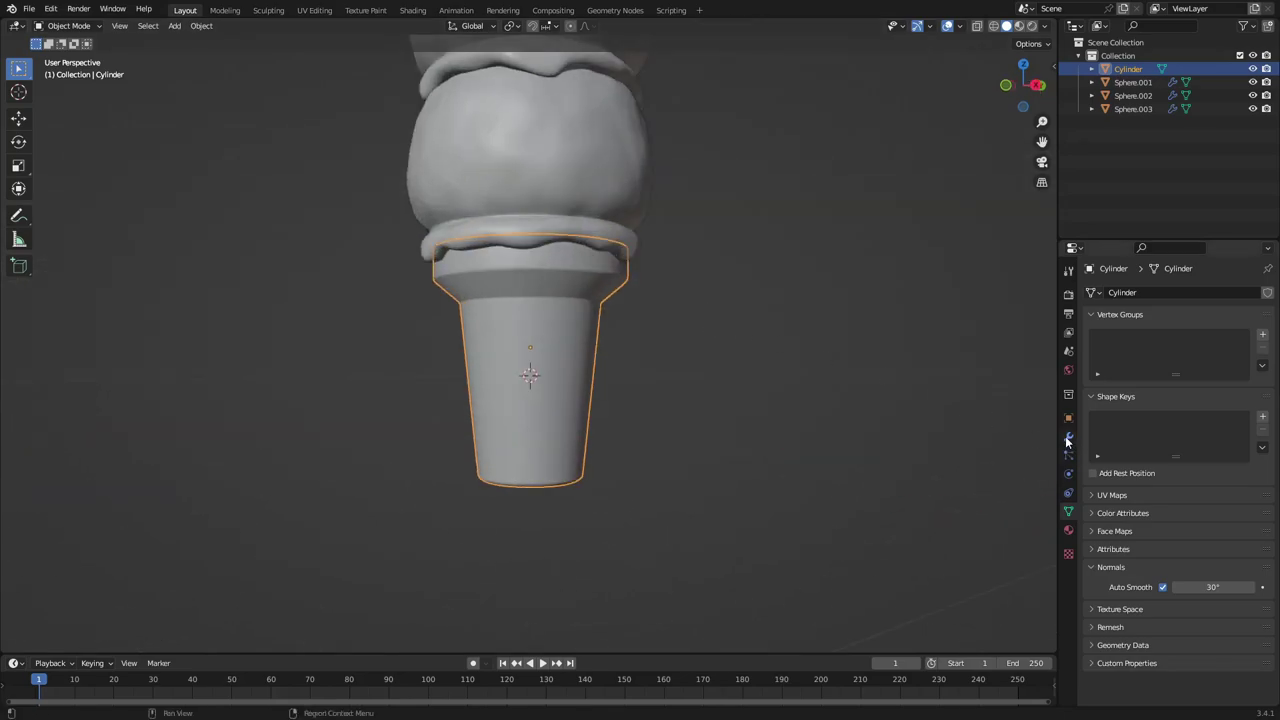
Add a Displace modifier to the cone, create a new texture for it, and open that texture's settings
left_click(1067, 440)
left_click(1153, 297)
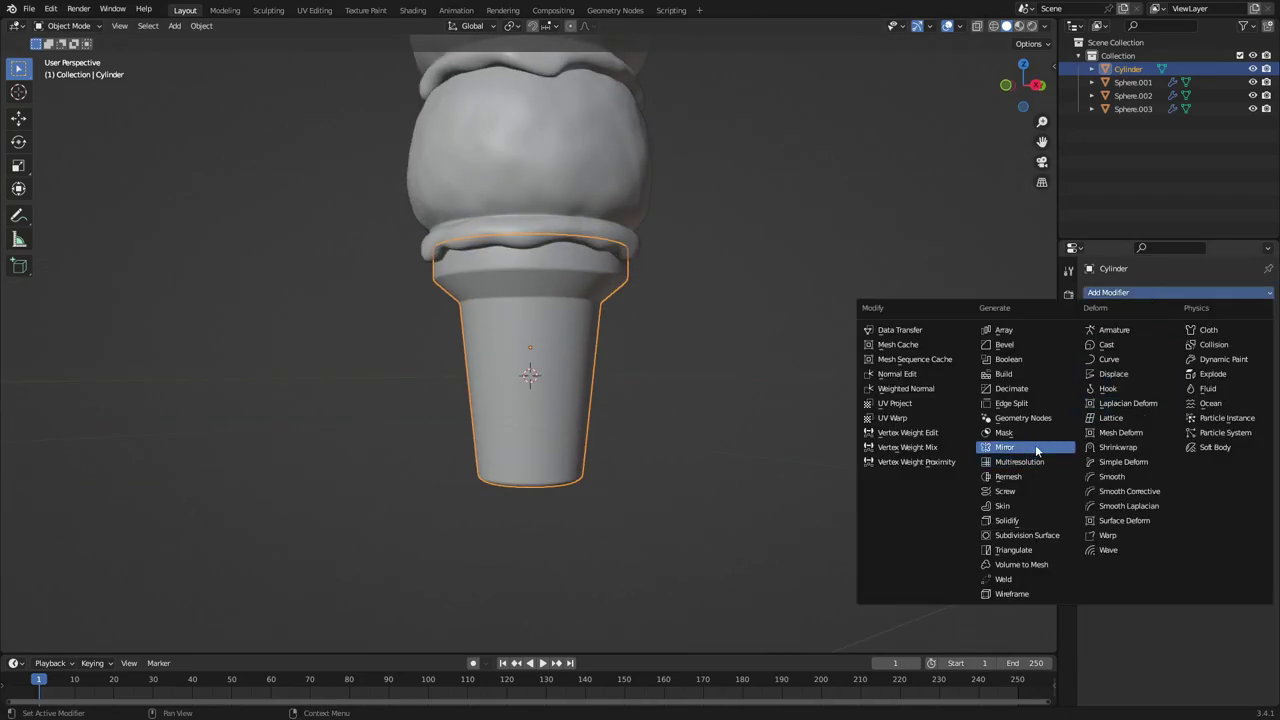
left_click(1180, 293)
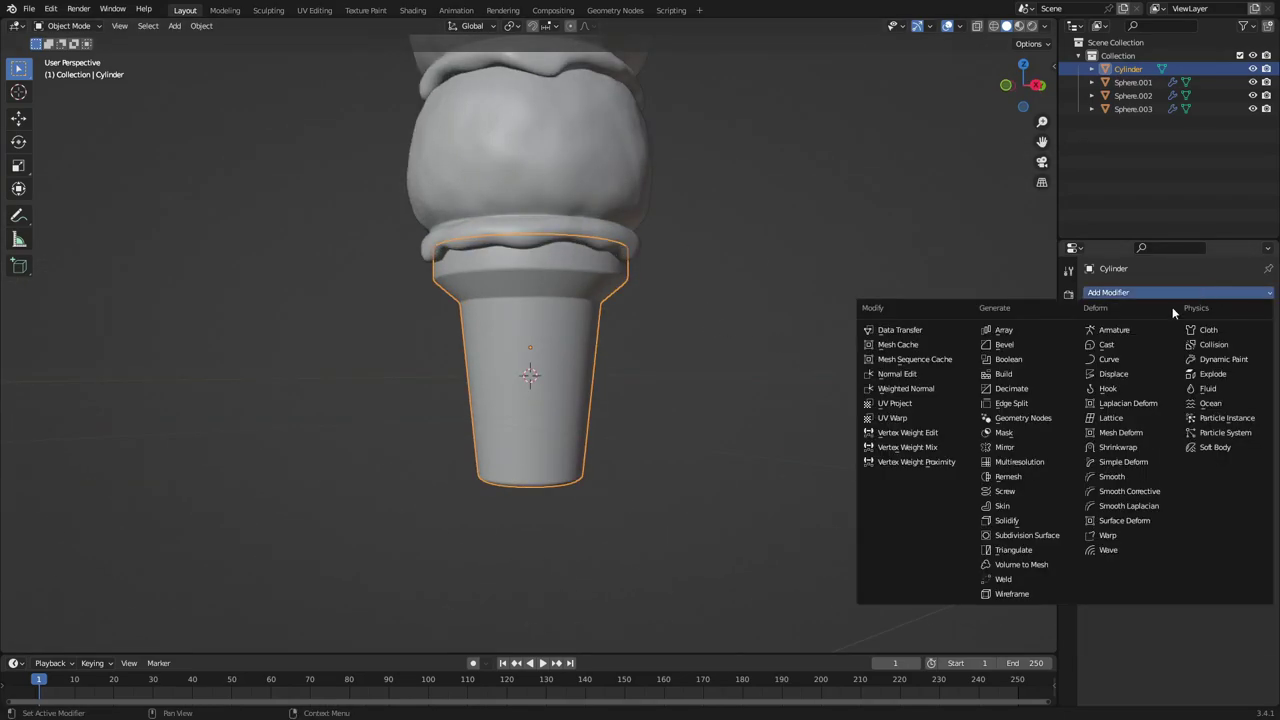
left_click(1138, 374)
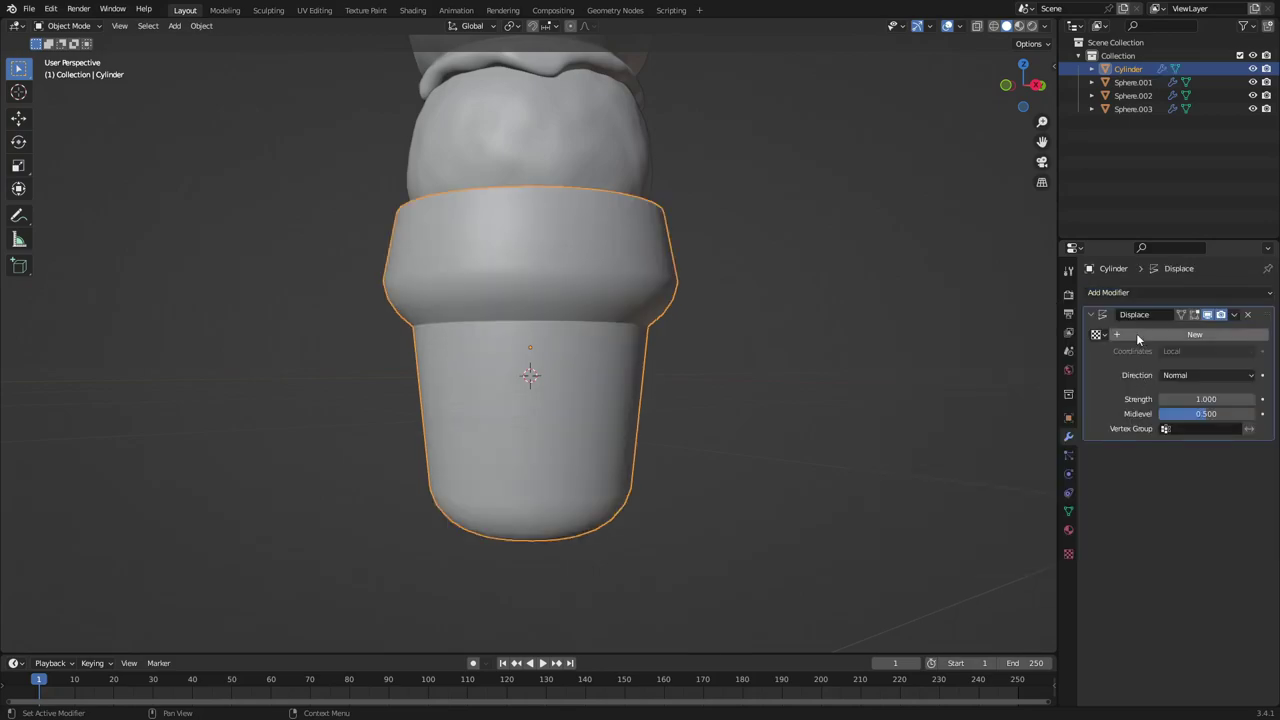
left_click(1136, 333)
left_click(1068, 555)
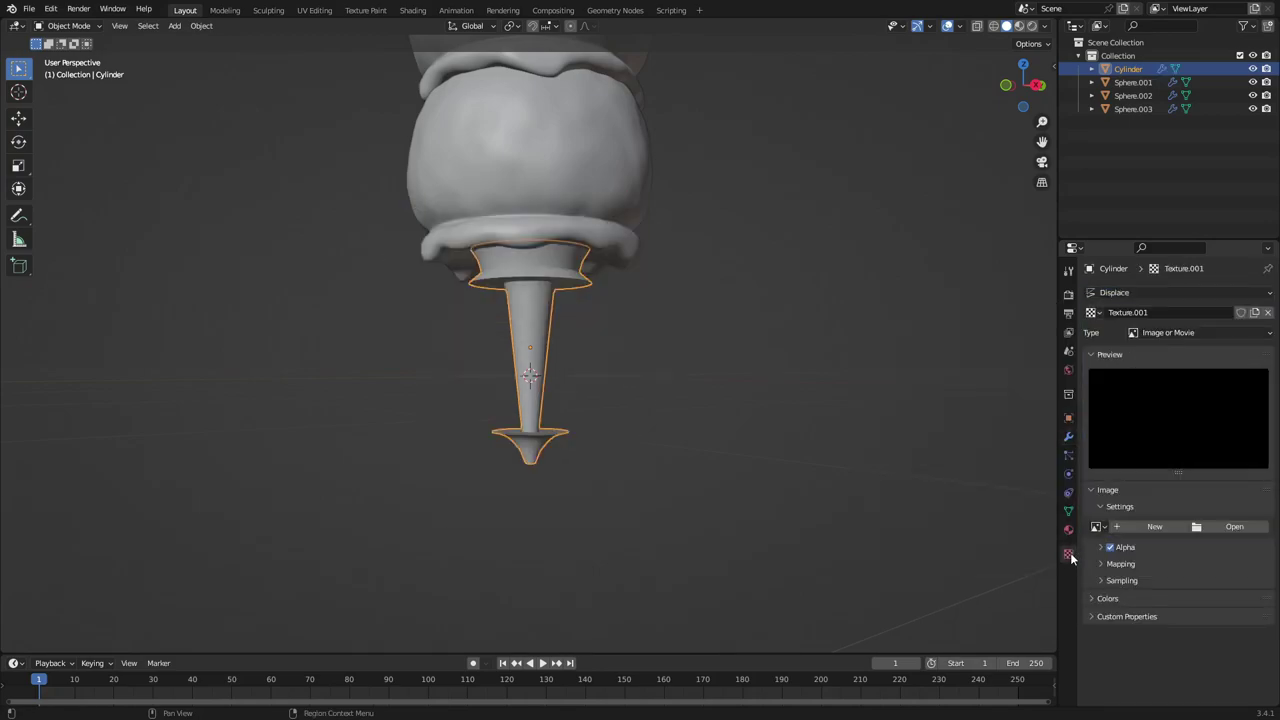
left_click(1228, 527)
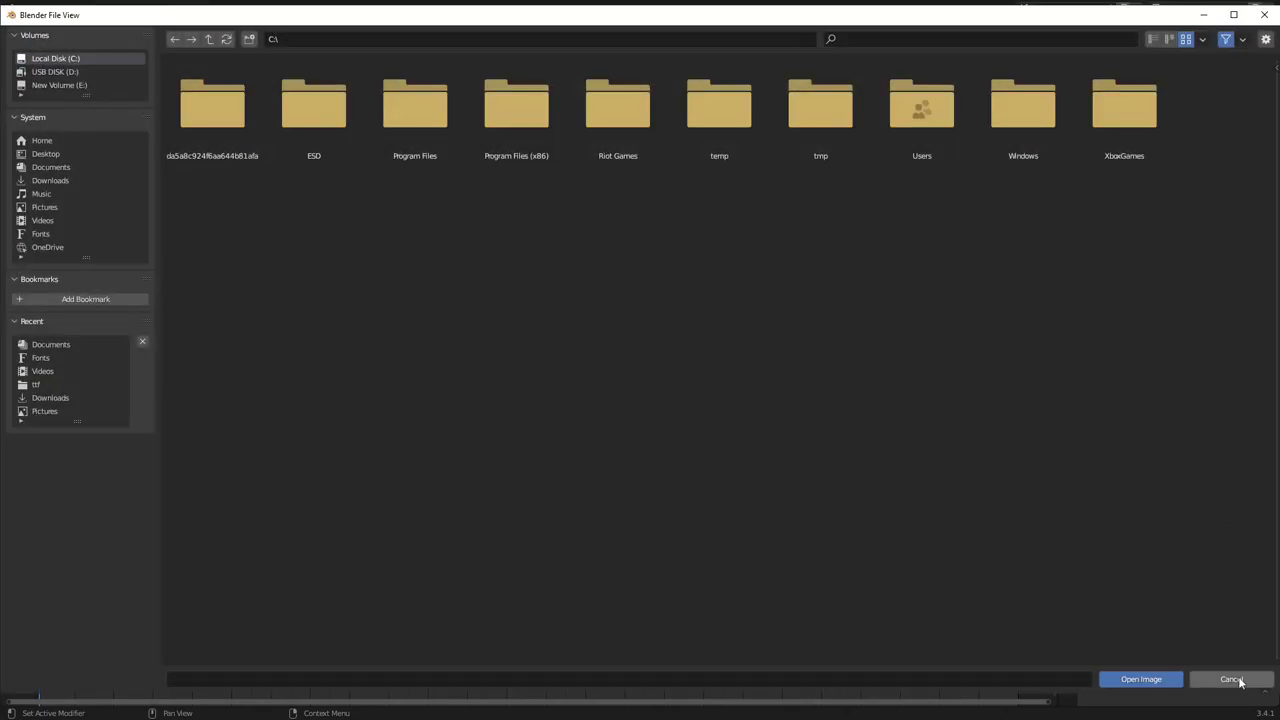
left_click(1237, 679)
left_click(1100, 527)
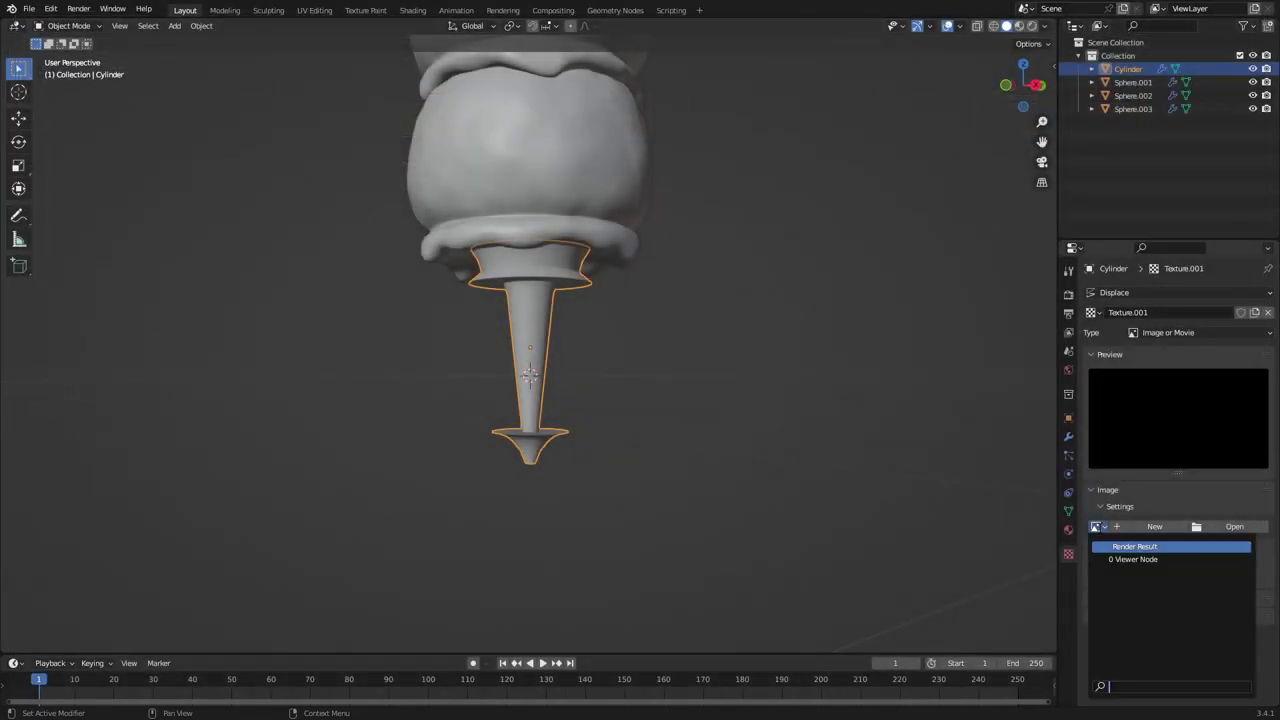
left_click(1150, 527)
Change the cone's displacement texture type to Clouds and set the Displace modifier's strength to 0.1
left_click(1180, 333)
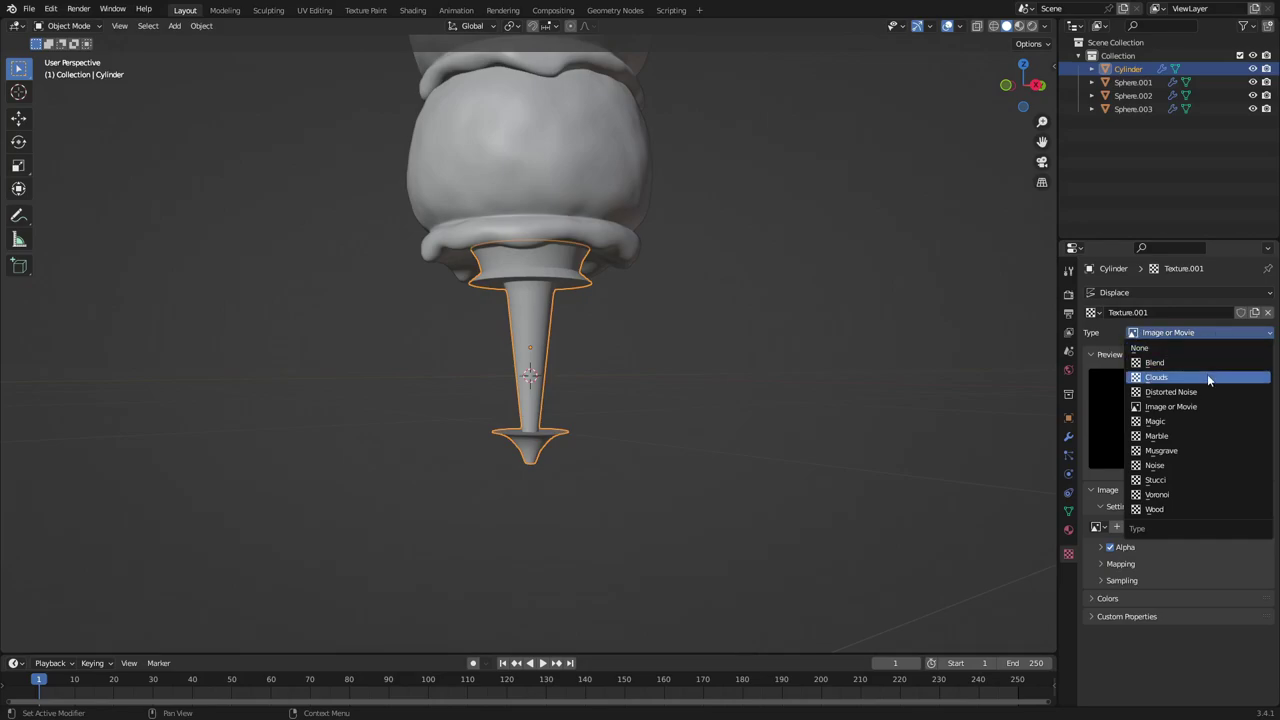
left_click(1207, 376)
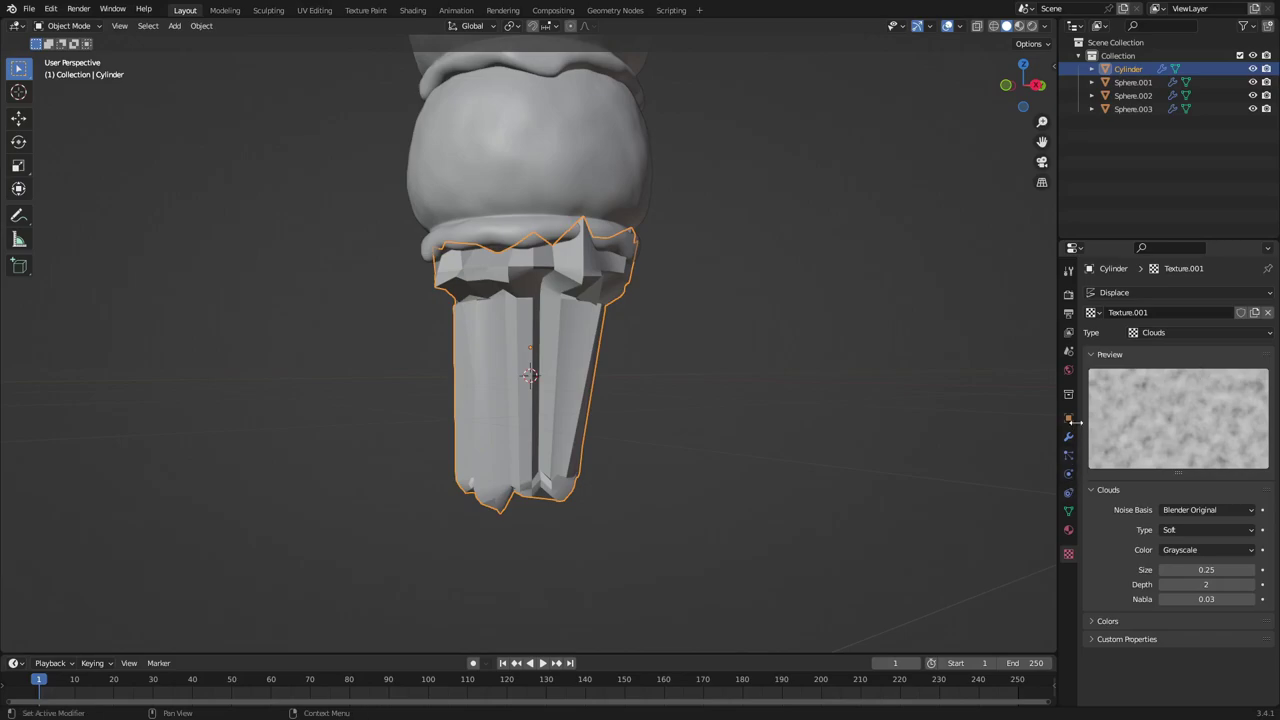
left_click(1068, 437)
left_click(1218, 399)
type("1.0")
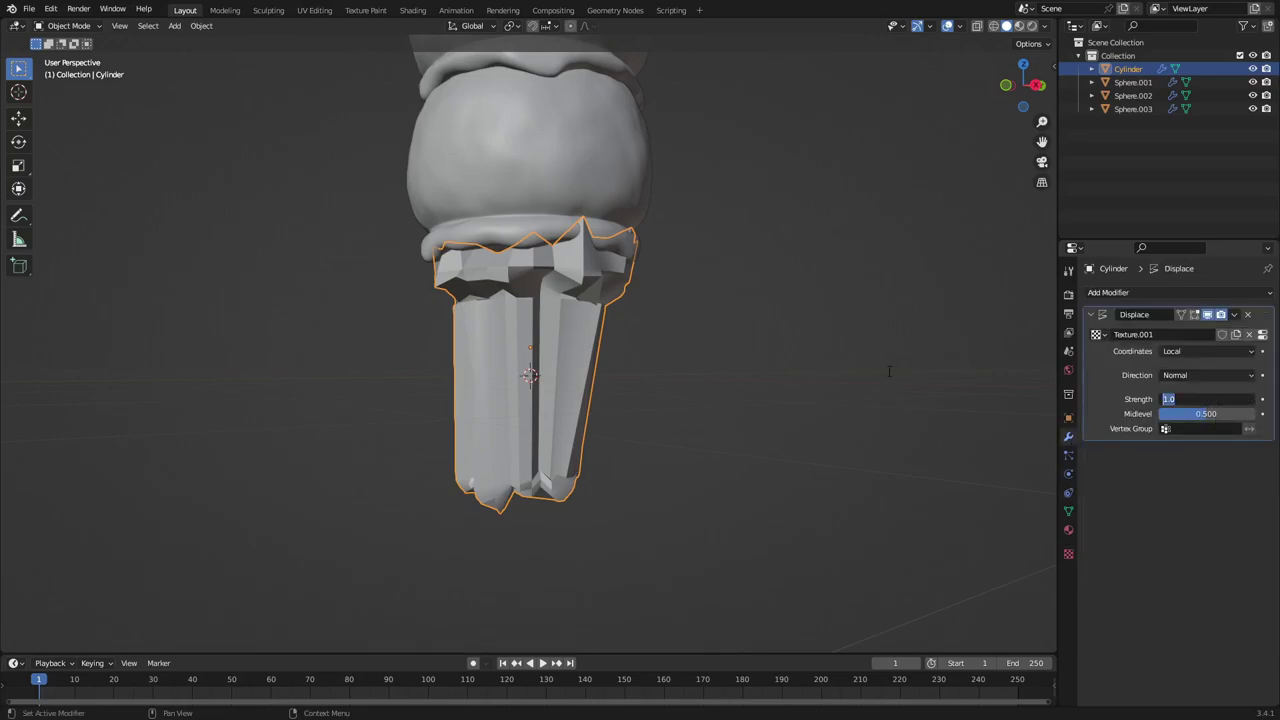
key("Return")
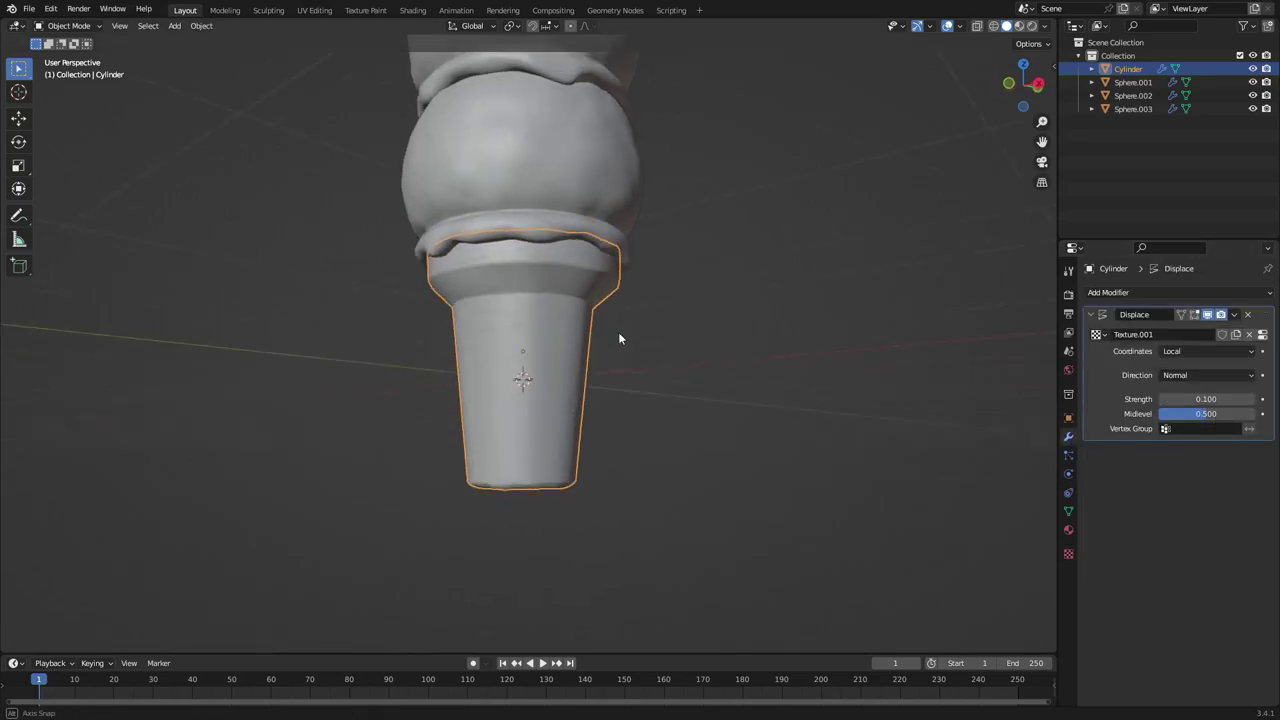
Add seven evenly spaced horizontal loop cuts around the cone's tapered body, between the flared rim and the bottom
key("Tab")
scroll(618, 332, "up", 4)
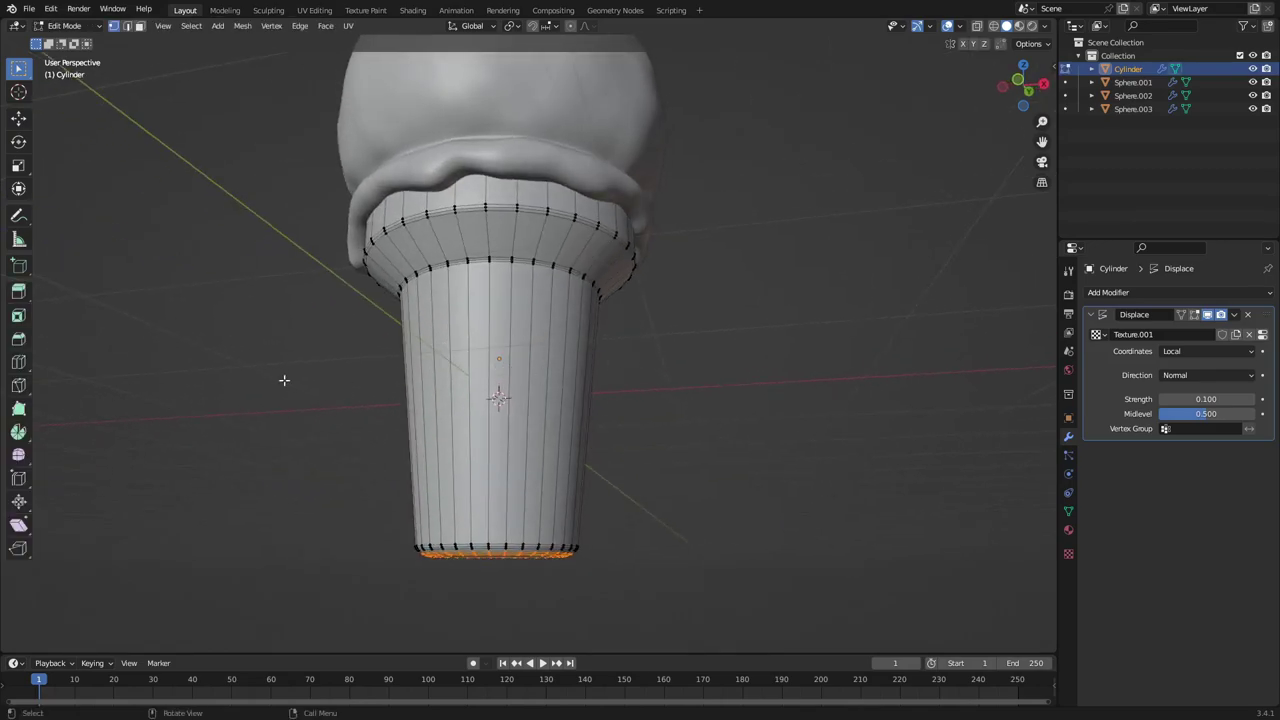
left_click(19, 365)
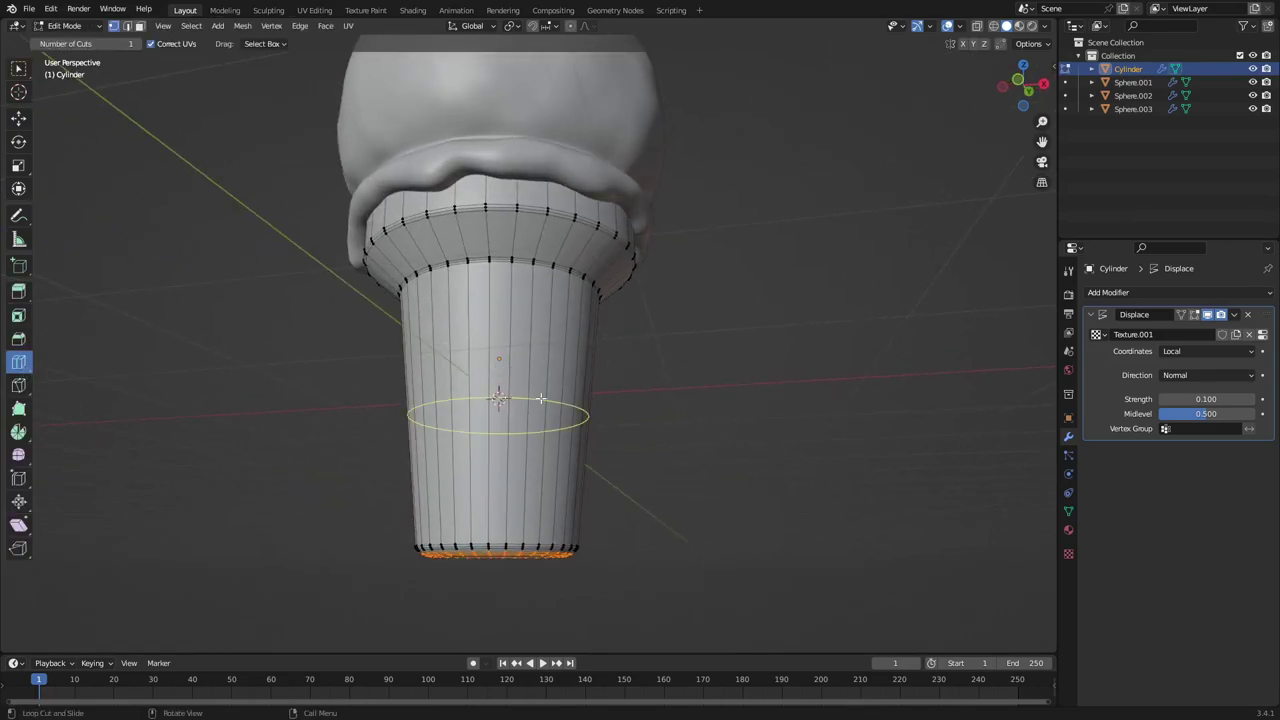
left_click(541, 398)
left_click(523, 346)
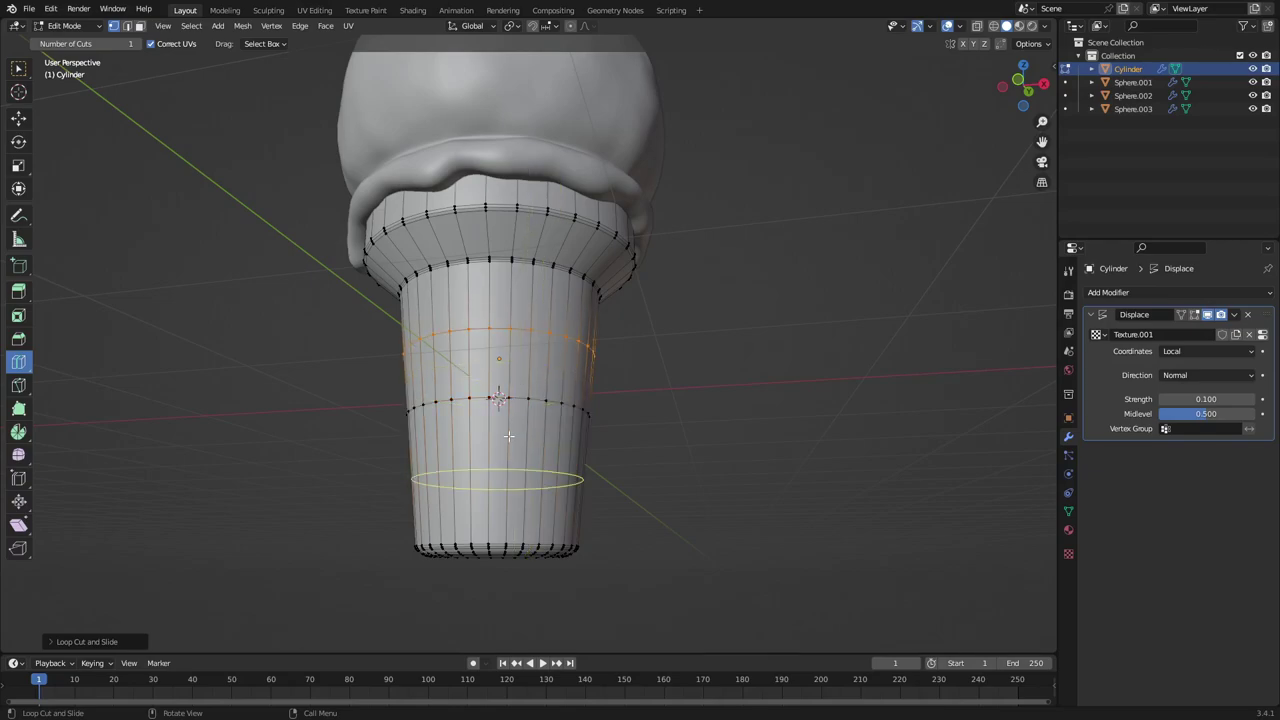
left_click(512, 474)
left_click(502, 364)
left_click(504, 437)
left_click(505, 507)
left_click(511, 298)
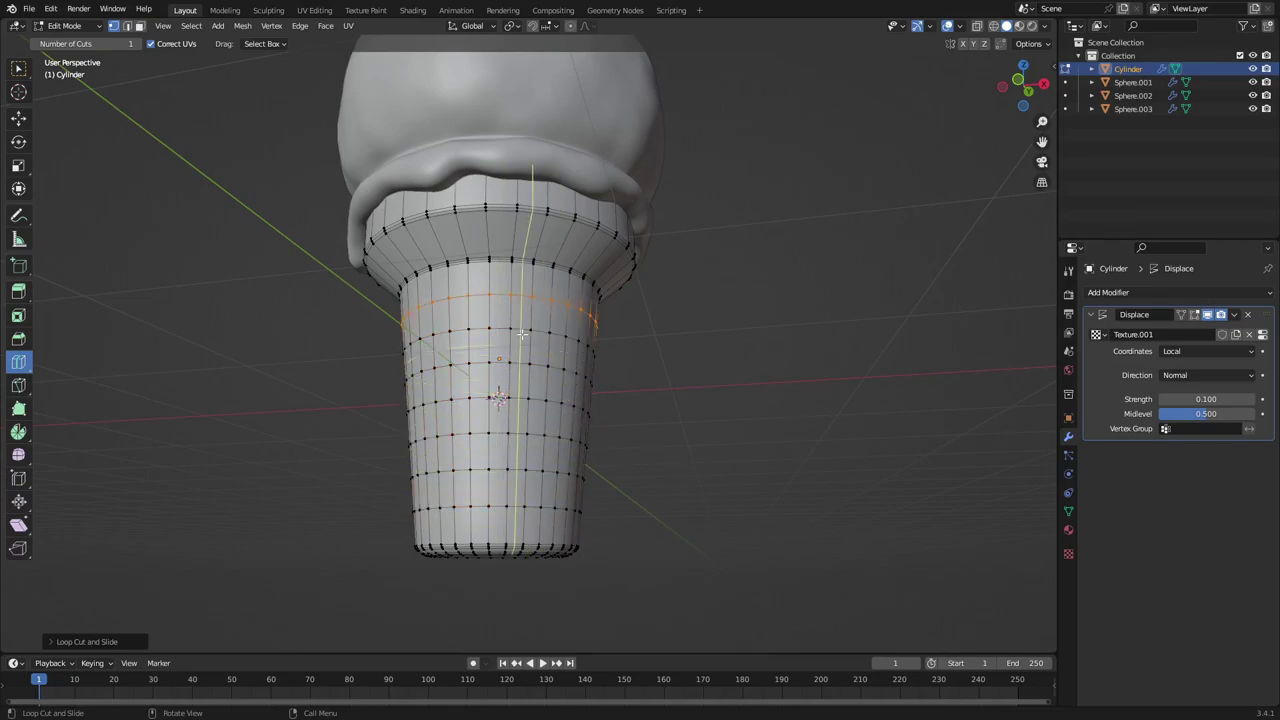
Add one loop cut around the sloped underside of the cone's rim and one around its upright upper band
key("Tab")
scroll(790, 514, "down", 2)
middle_click_drag(840, 508, 645, 330)
key("Tab")
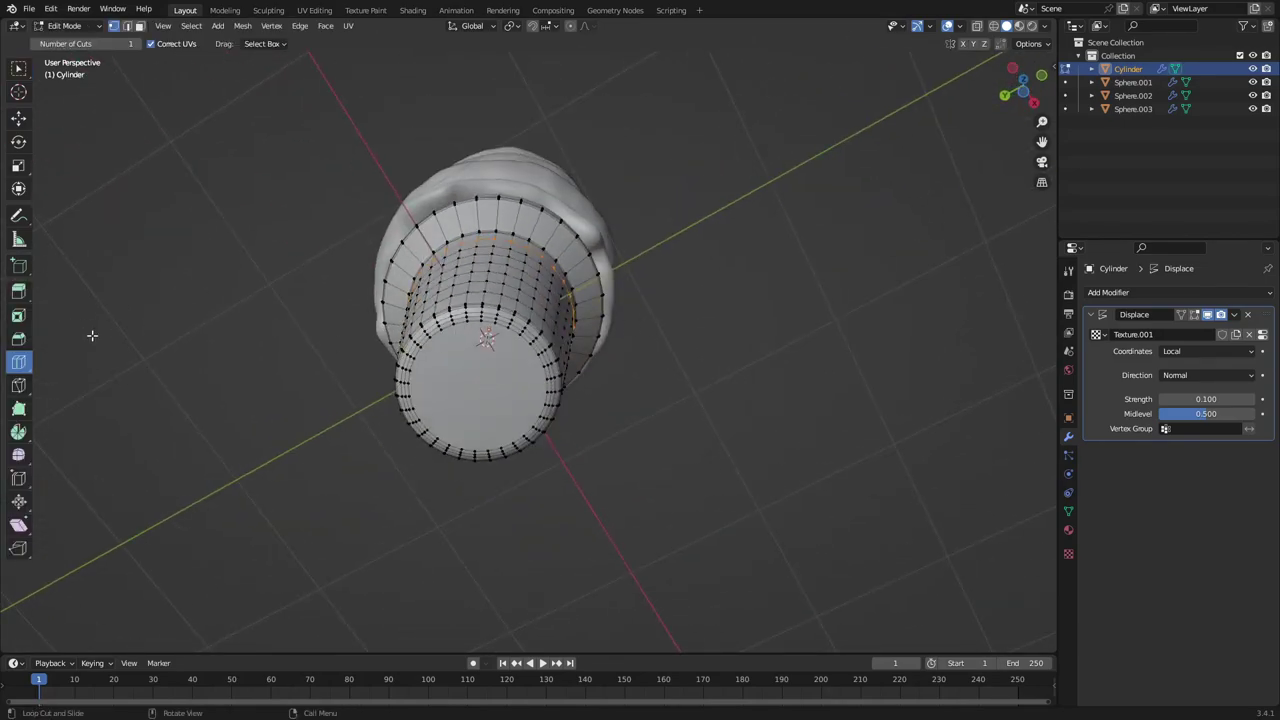
middle_click_drag(485, 387, 600, 431)
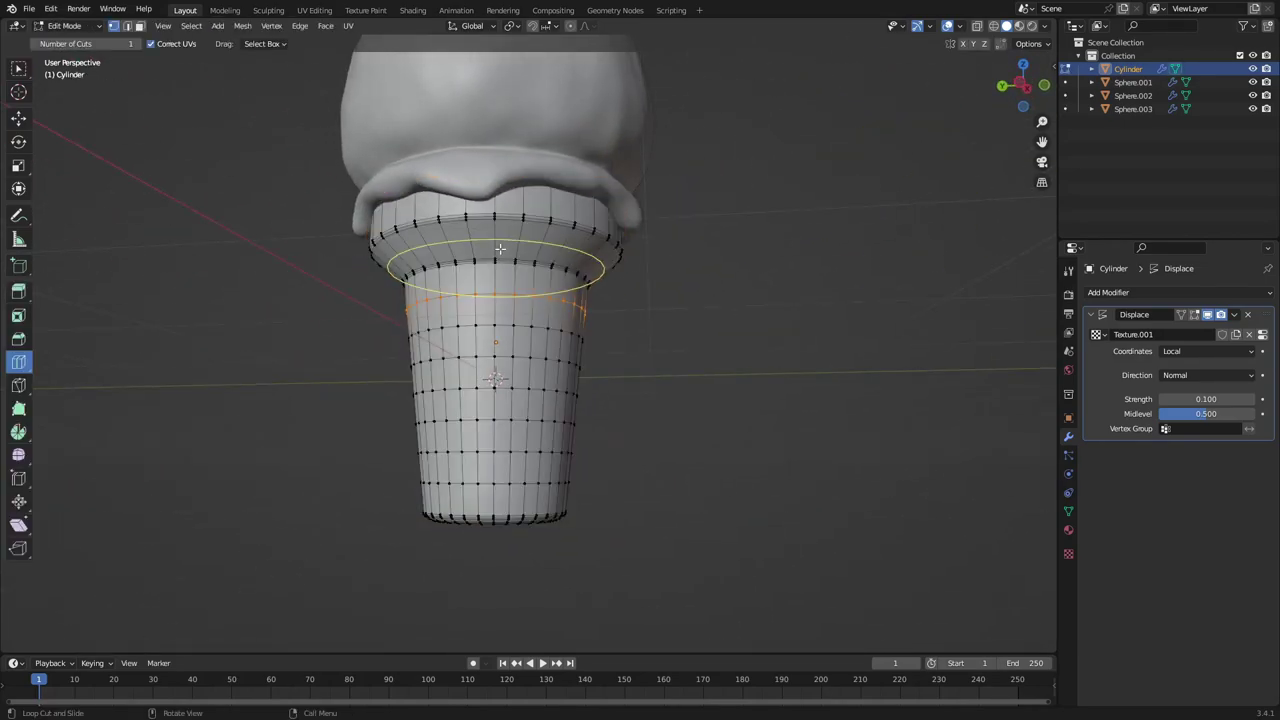
key("Tab")
middle_click_drag(777, 349, 360, 320)
key("Tab")
key("Tab")
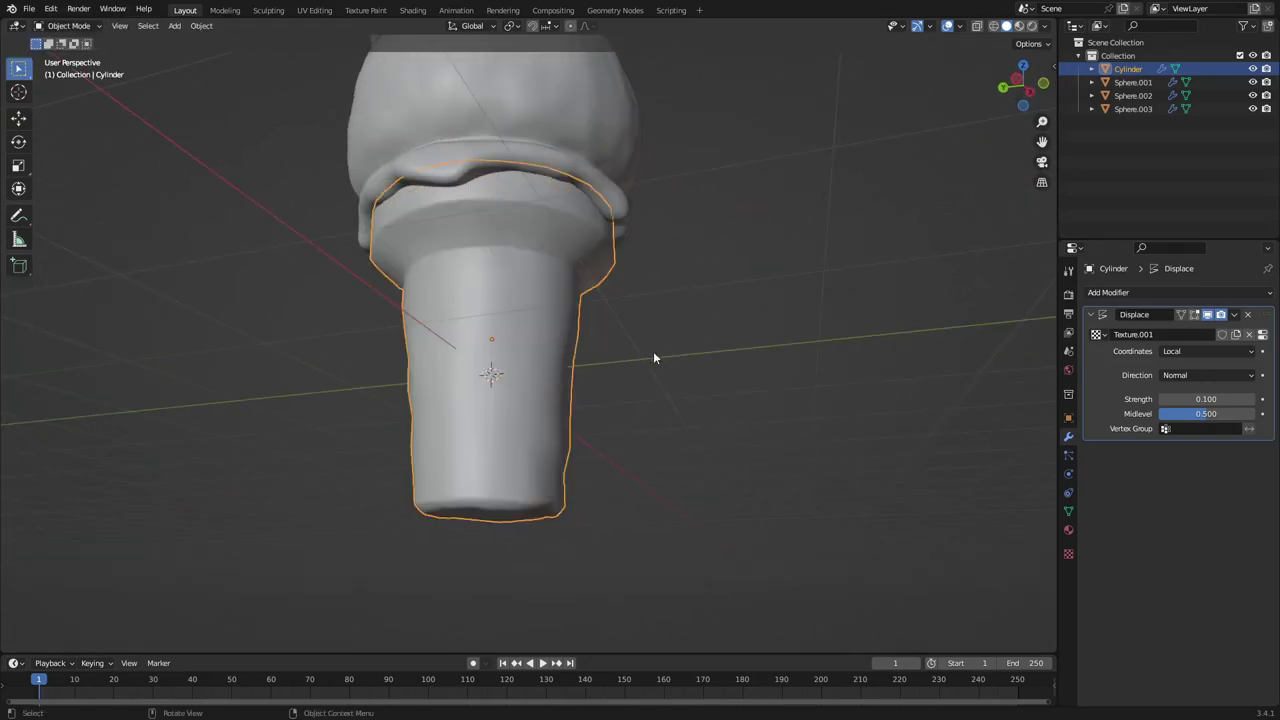
middle_click_drag(653, 357, 863, 403)
key("Tab")
scroll(863, 403, "down", 2)
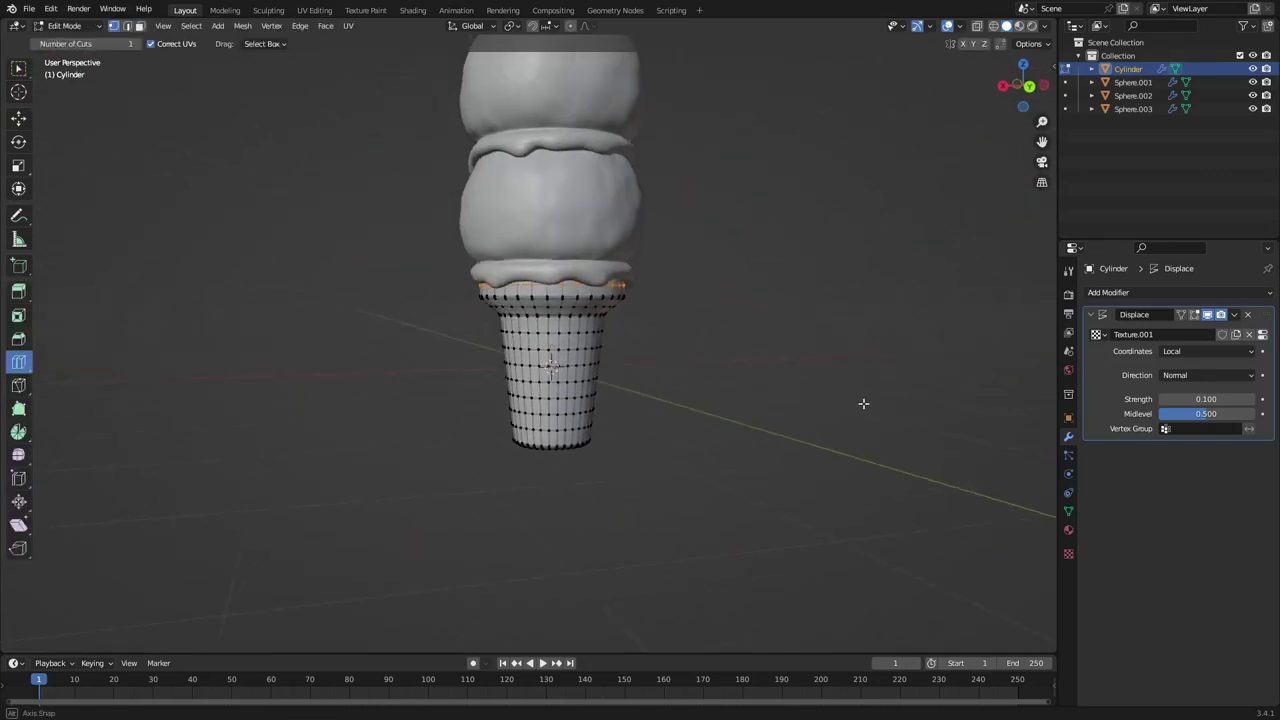
Lower the Displace modifier's strength to 0.05 and check the cone in Object Mode
scroll(863, 403, "up", 3)
double_click(1207, 399)
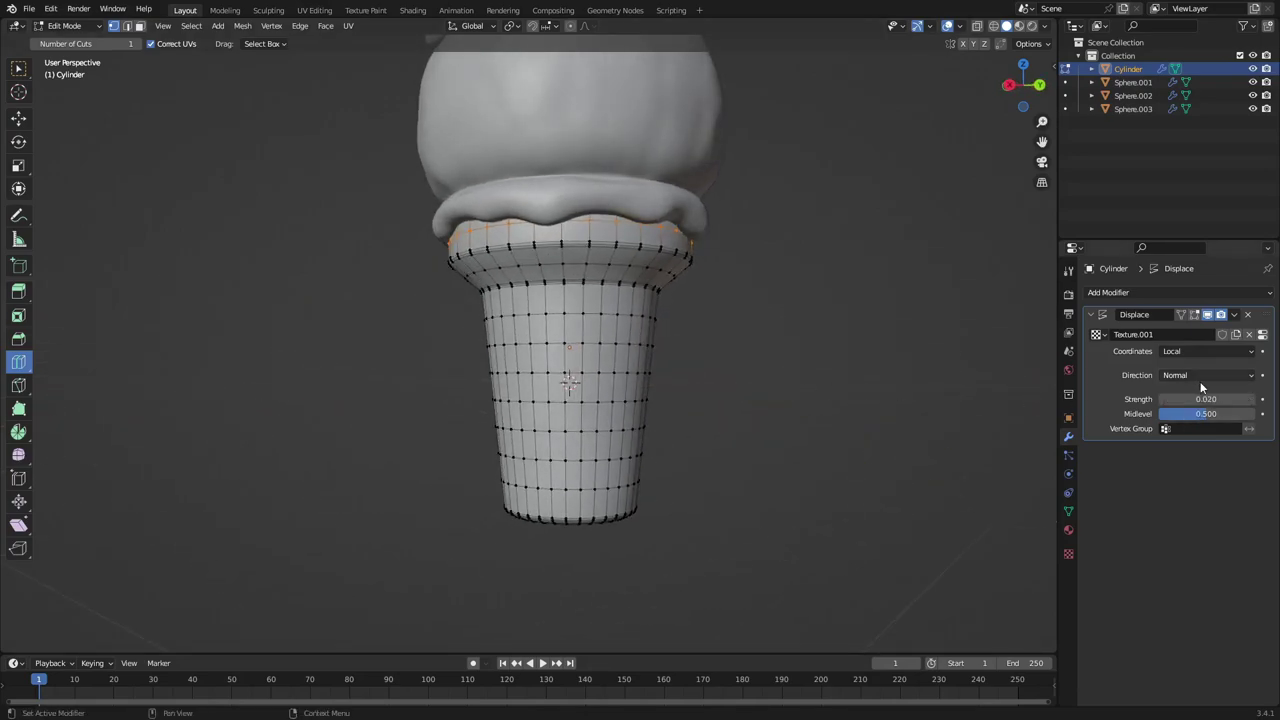
key("BackSpace")
key("Return")
key("Tab")
scroll(697, 319, "down", 1)
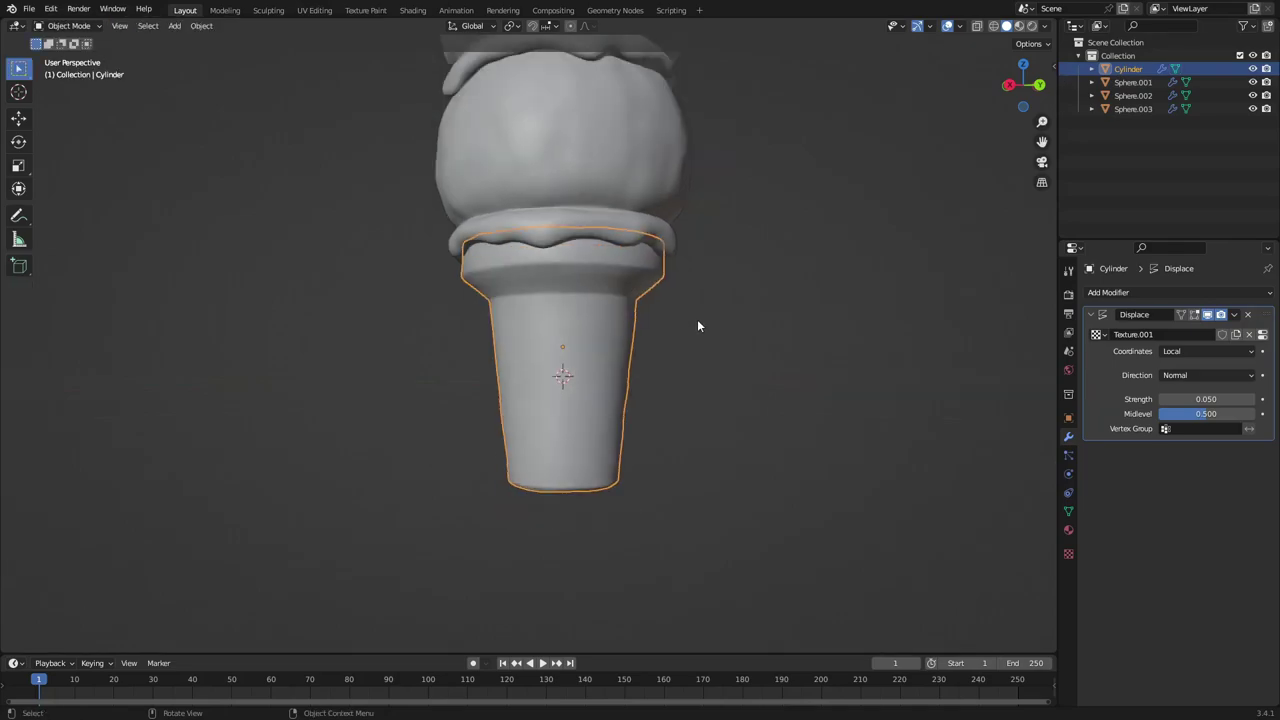
middle_click_drag(697, 319, 786, 352)
Try a Displace strength of 0.03 on the deselected cone to compare the surface distortion
double_click(1219, 398)
key("BackSpace")
key("Return")
left_click(708, 377)
scroll(690, 396, "down", 2)
scroll(689, 396, "up", 4)
double_click(1231, 398)
key("BackSpace")
type("3")
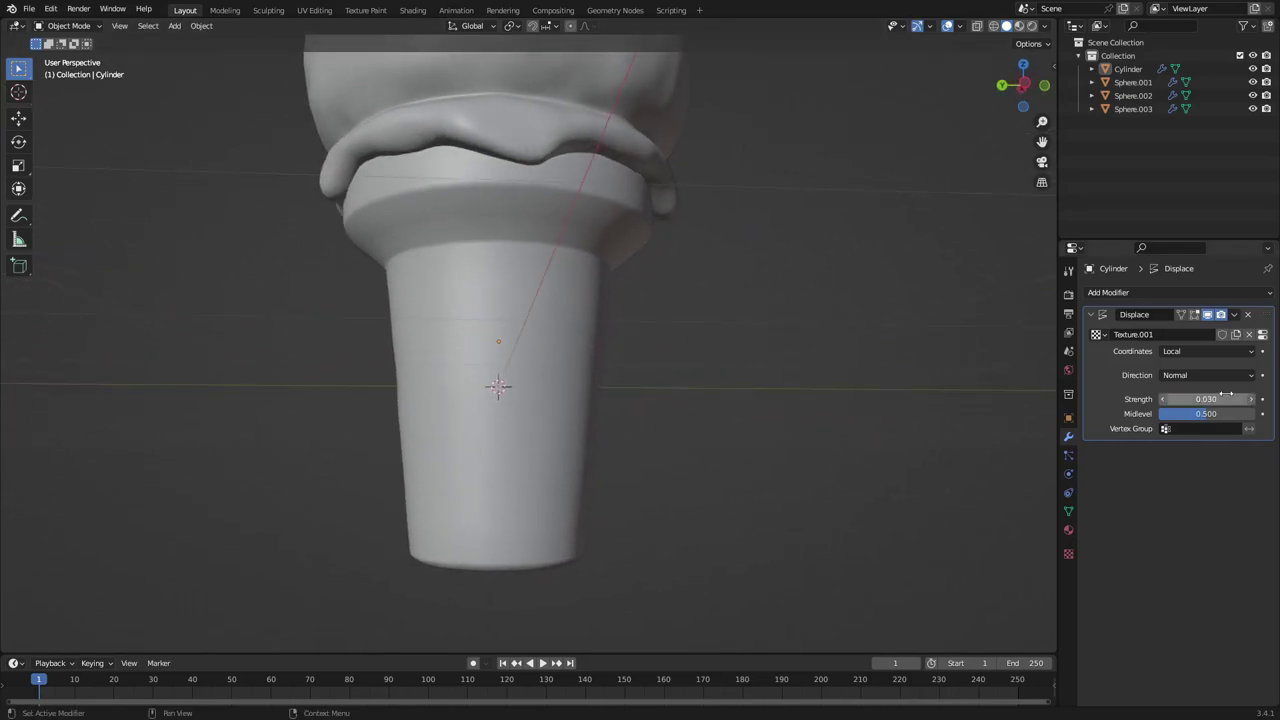
Set the cone's Displace strength back to 0.05 and view it from another side
key("BackSpace")
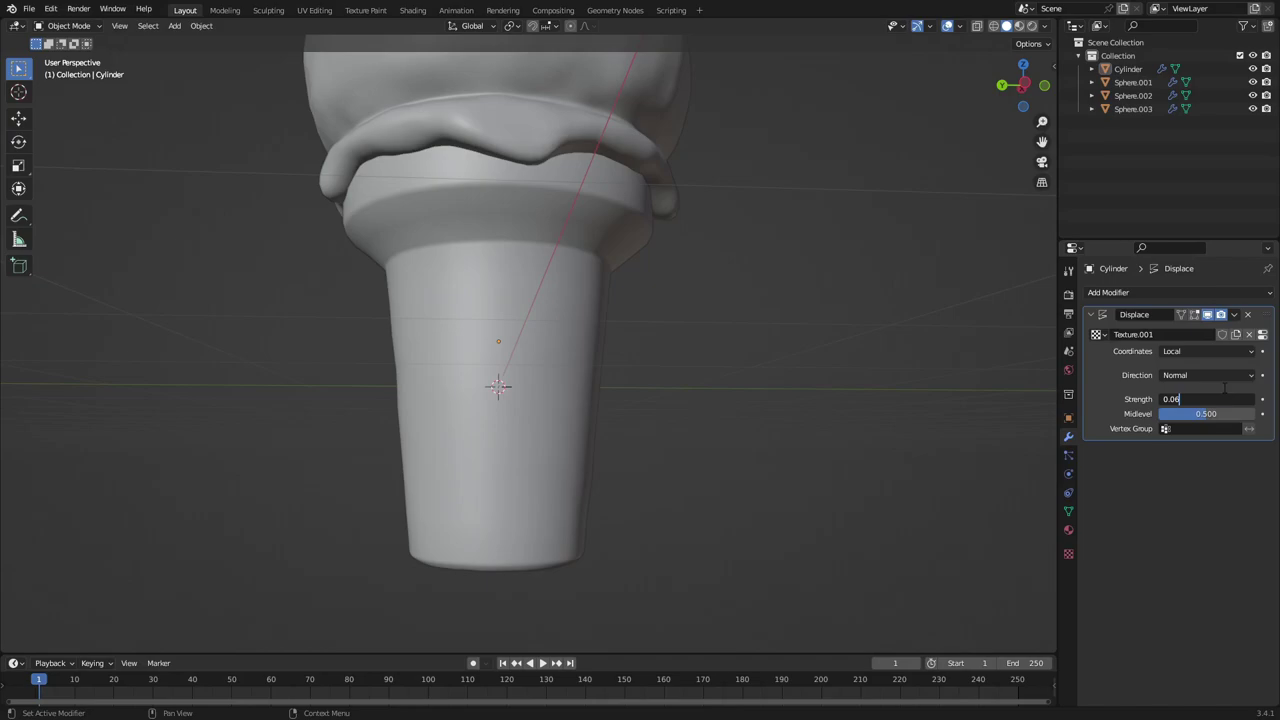
type("5")
key("Return")
middle_click_drag(675, 329, 568, 325)
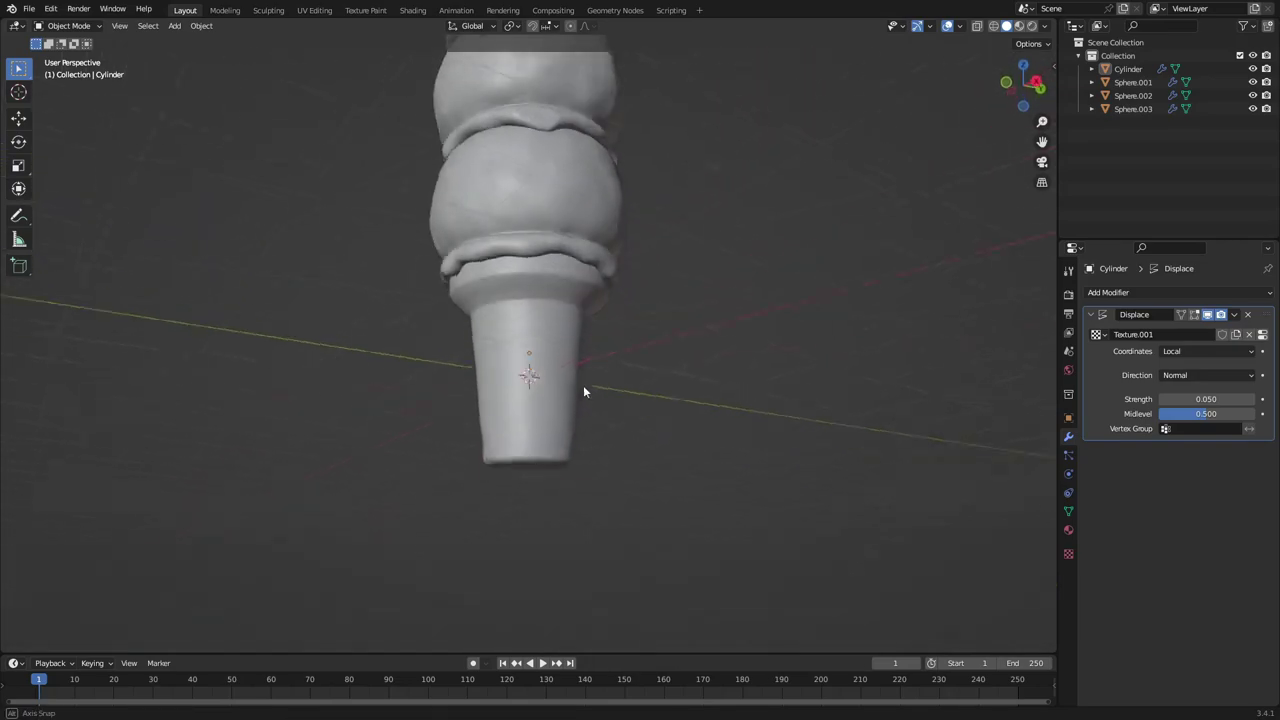
Select the bevel loops where the cone's body meets the flared rim and scale them about 1.95 along Z
key("Tab")
left_click(18, 362)
scroll(571, 330, "up", 6)
key("w")
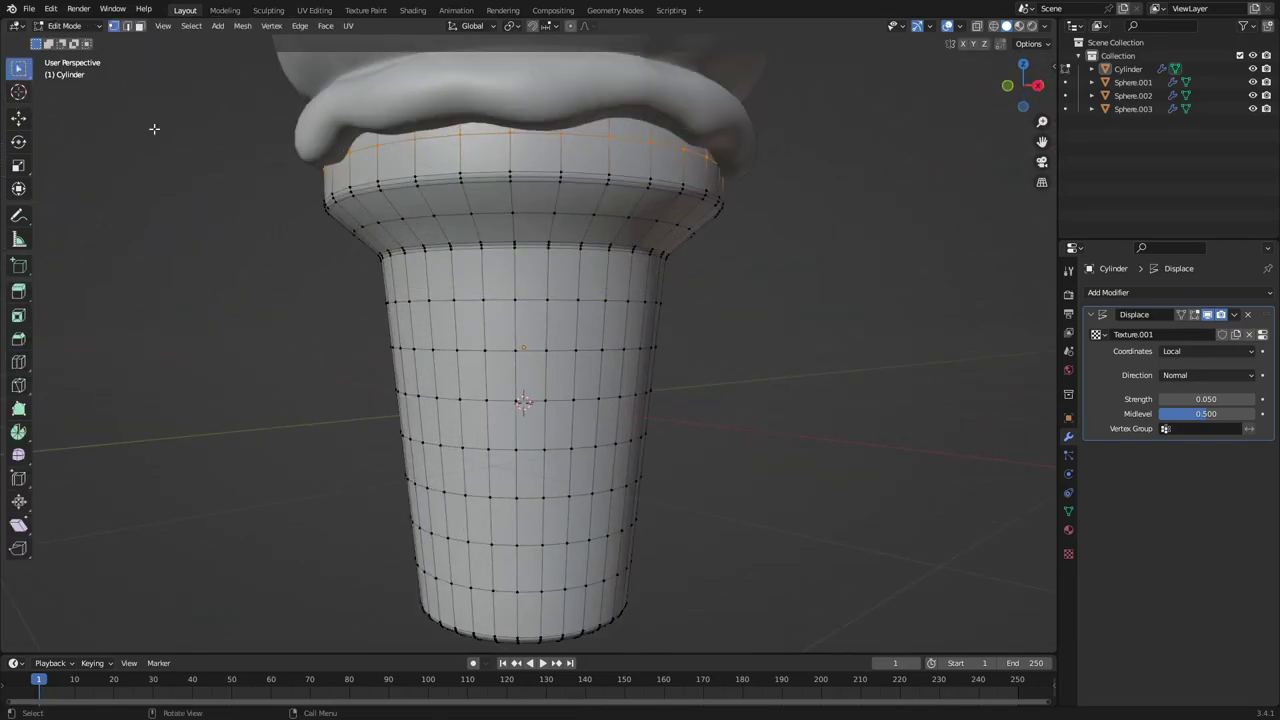
scroll(538, 226, "up", 4)
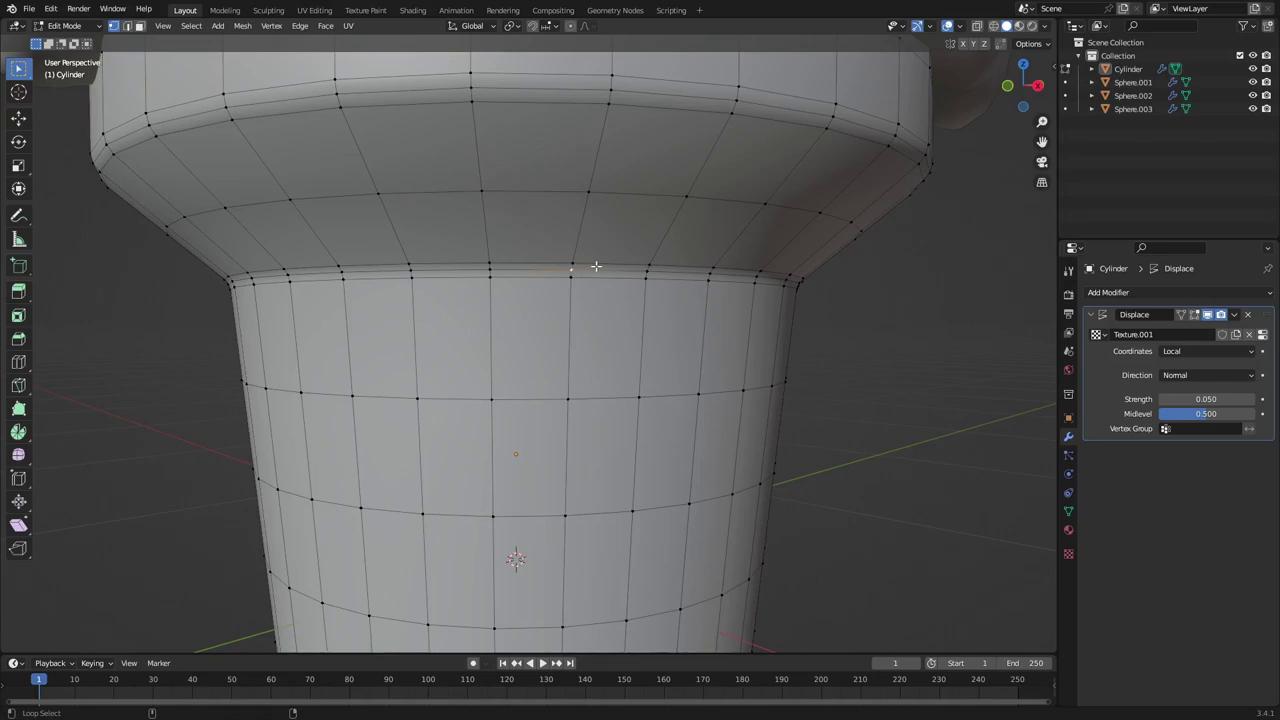
left_click(571, 267, "alt")
left_click(565, 277, "alt+shift")
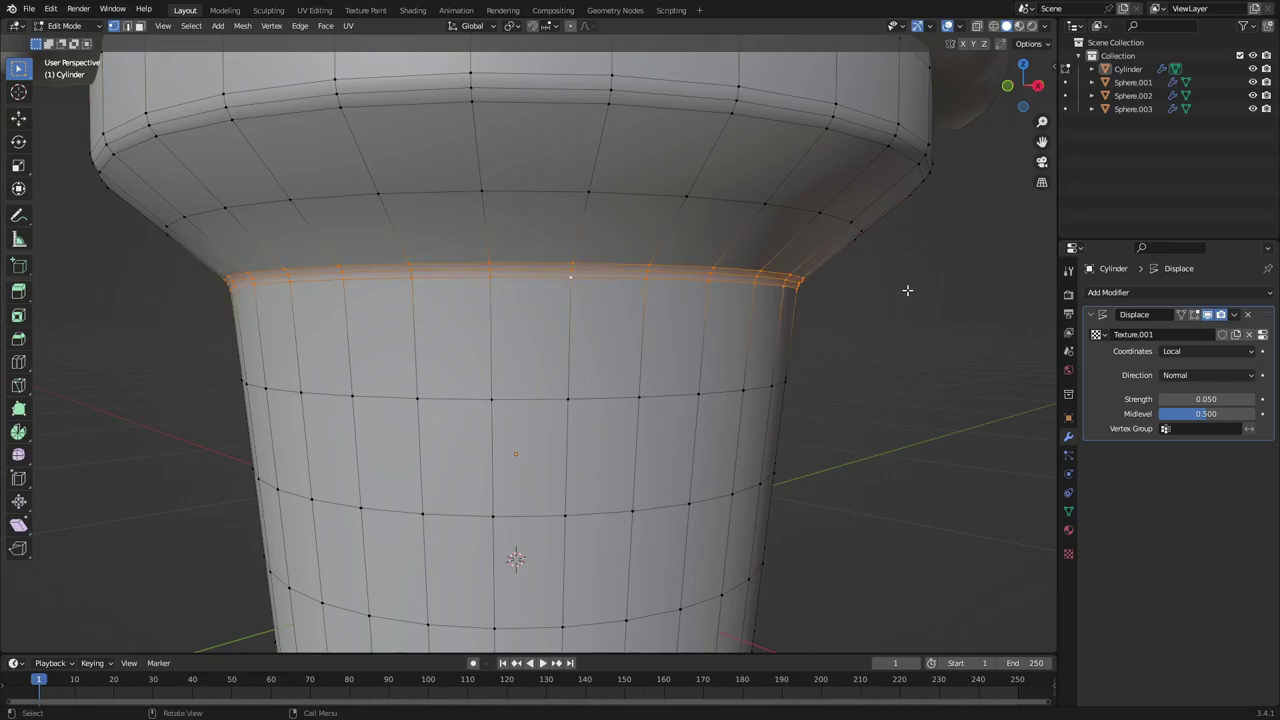
key("s")
key("z")
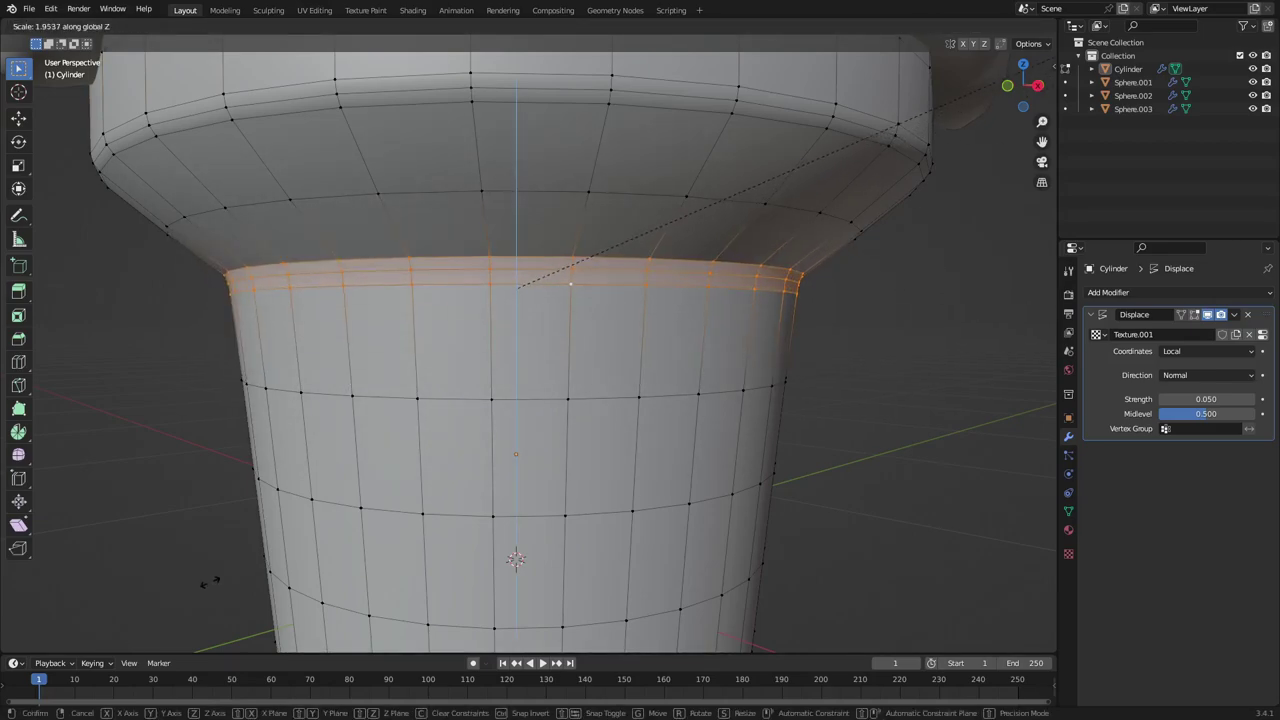
key("Return")
key("Tab")
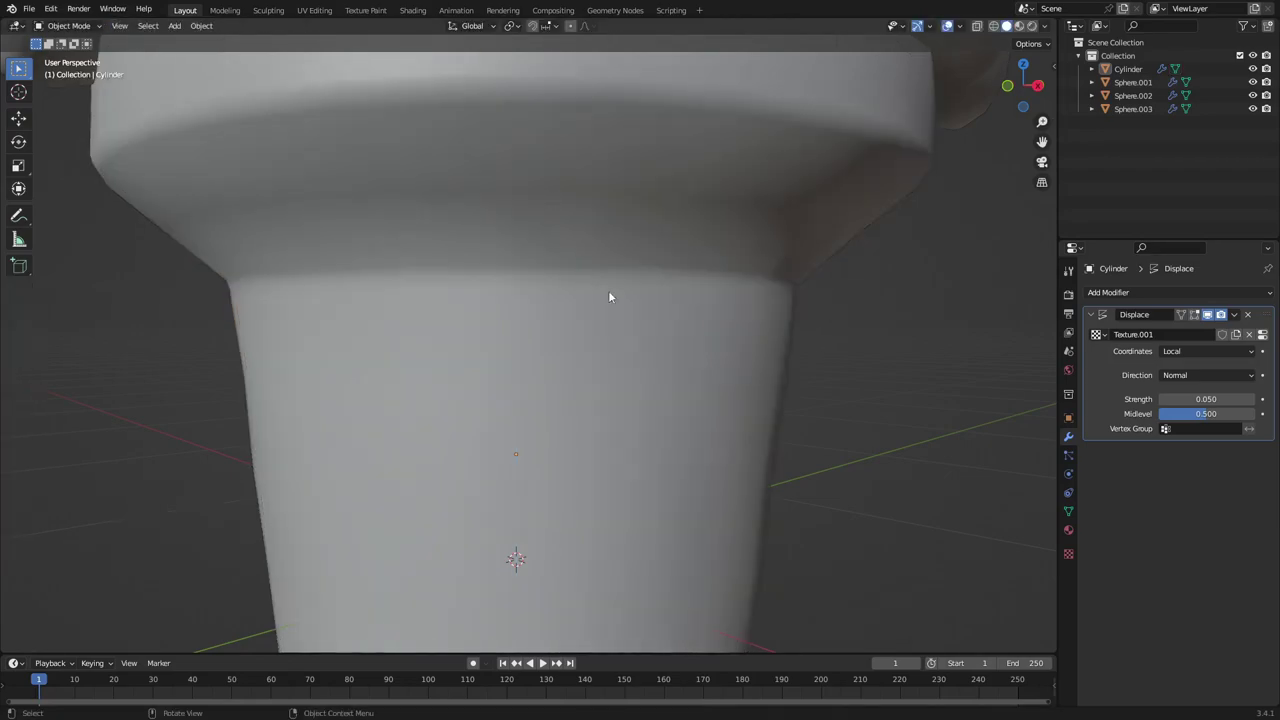
Examine the widened bevel below the rim from several sides, comparing the shaded surface with the mesh edges
scroll(609, 297, "down", 4)
middle_click_drag(571, 294, 515, 286)
key("Tab")
scroll(515, 286, "up", 4)
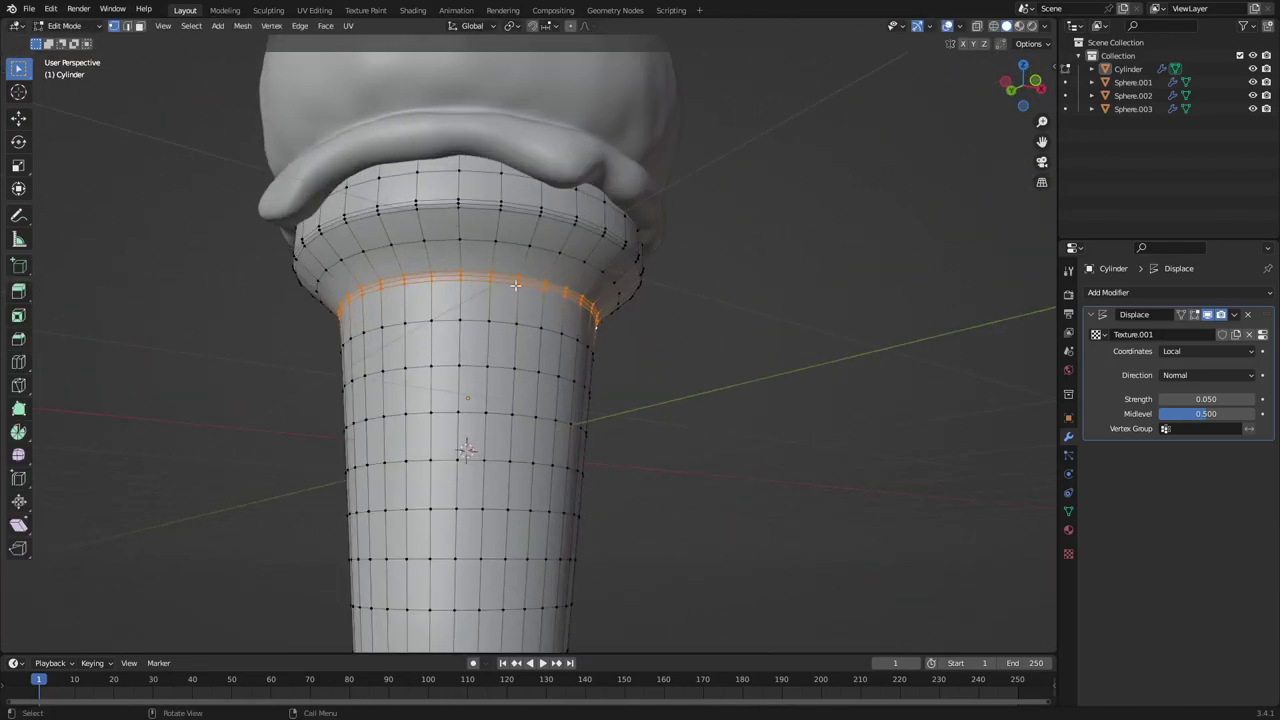
key("Tab")
scroll(780, 289, "down", 4)
middle_click_drag(780, 289, 584, 288)
key("Tab")
scroll(579, 203, "up", 4)
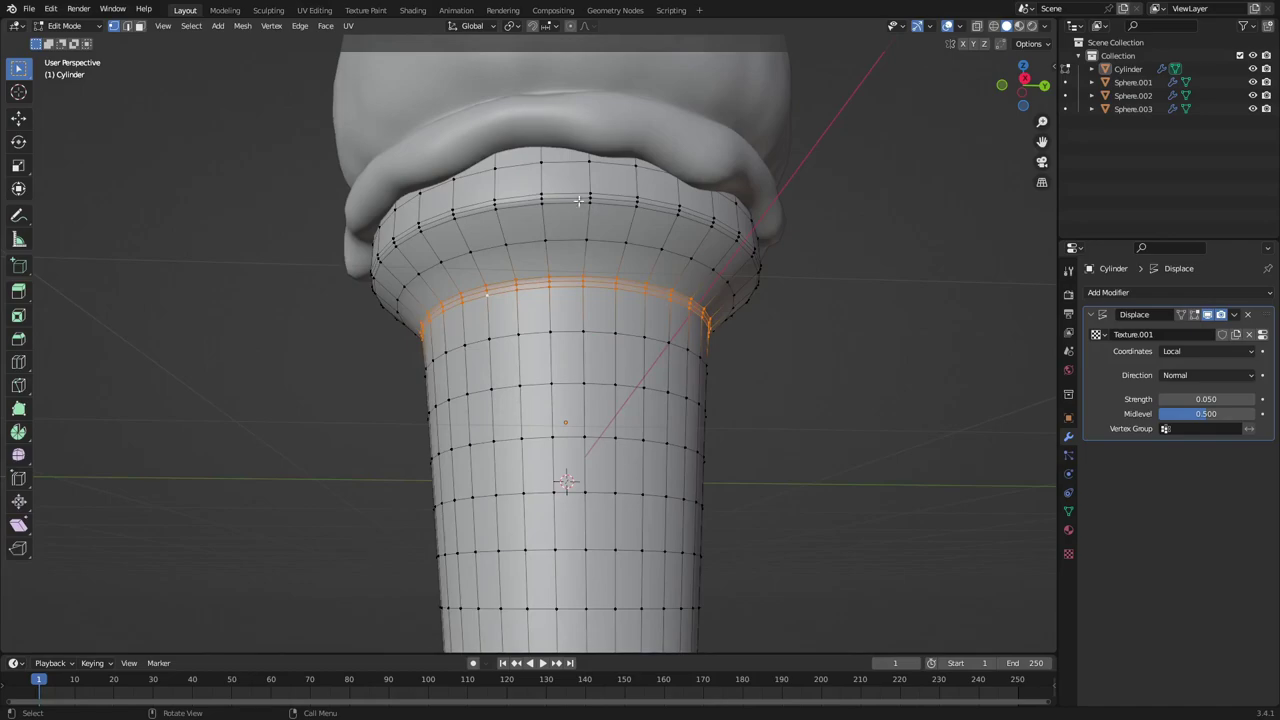
left_click(588, 198)
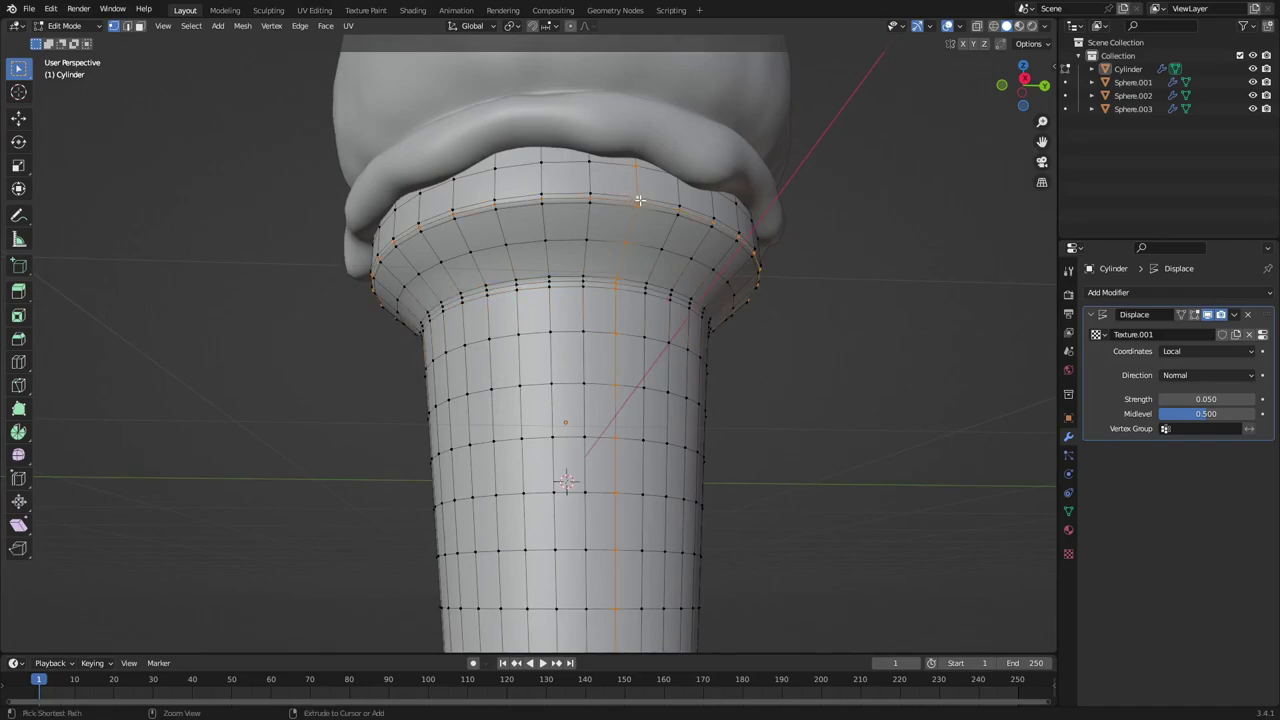
left_click(680, 202, "alt")
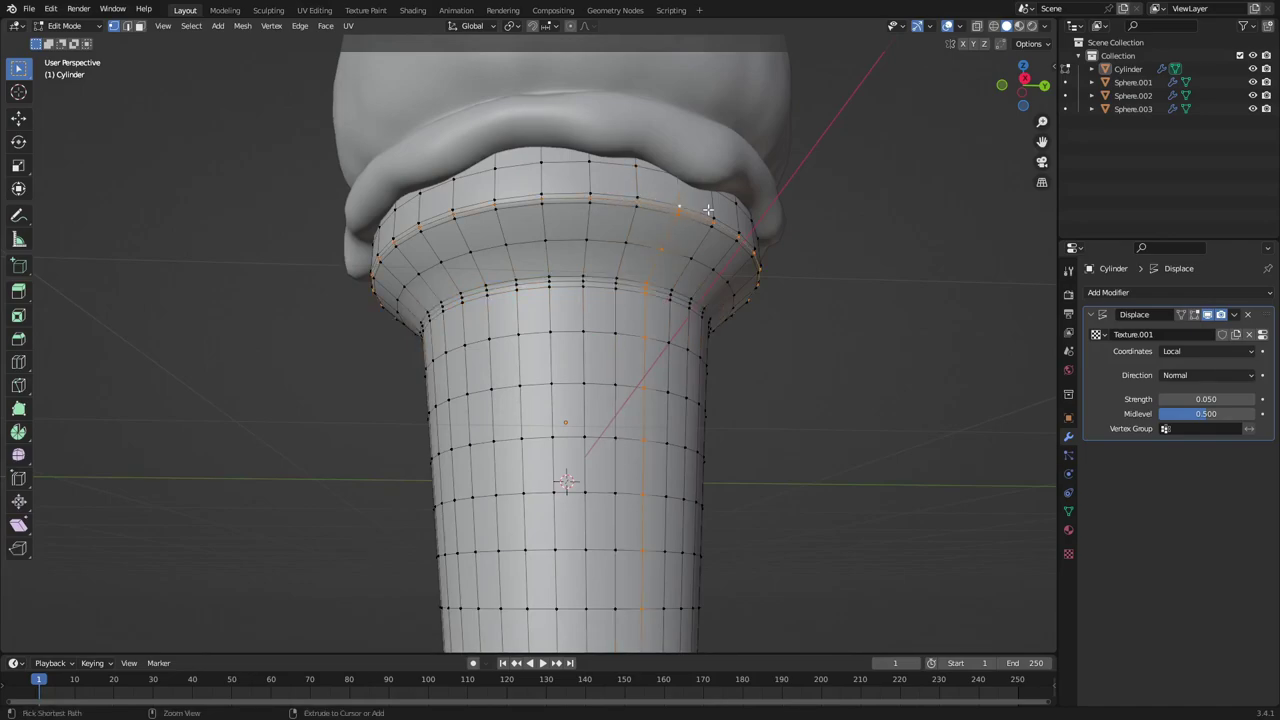
key("ctrl+x")
key("ctrl+z")
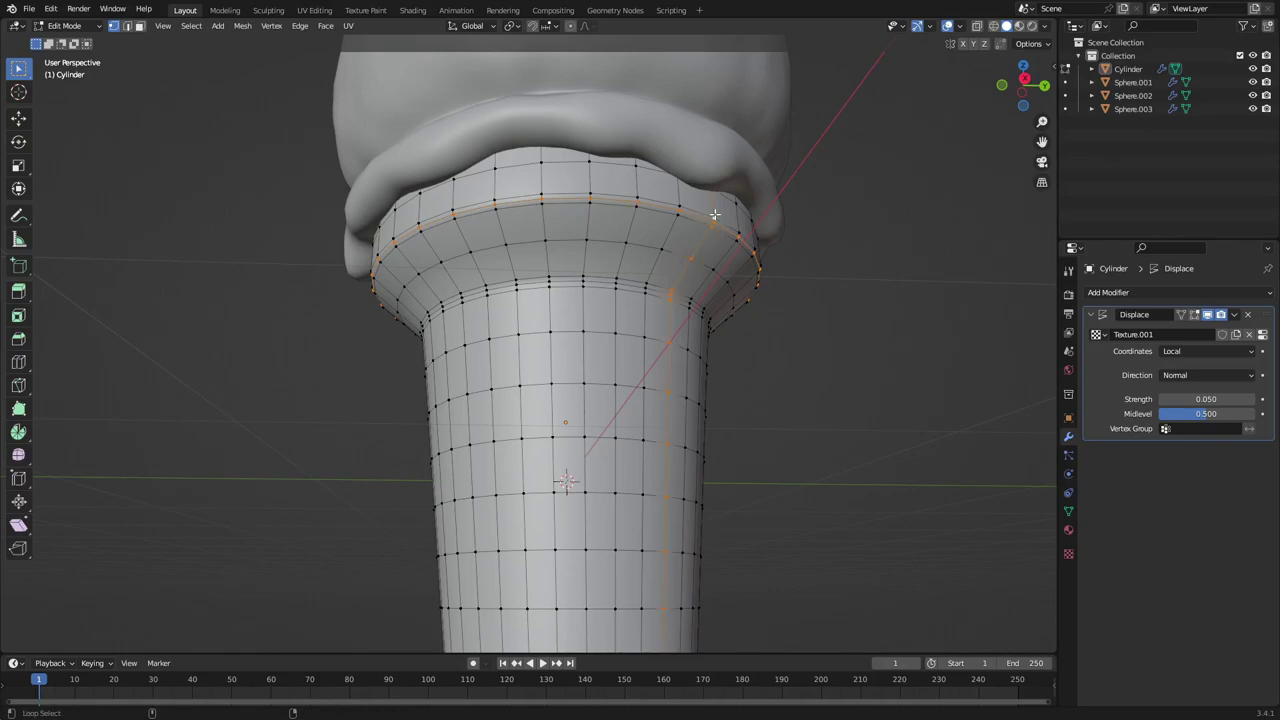
key("ctrl+x")
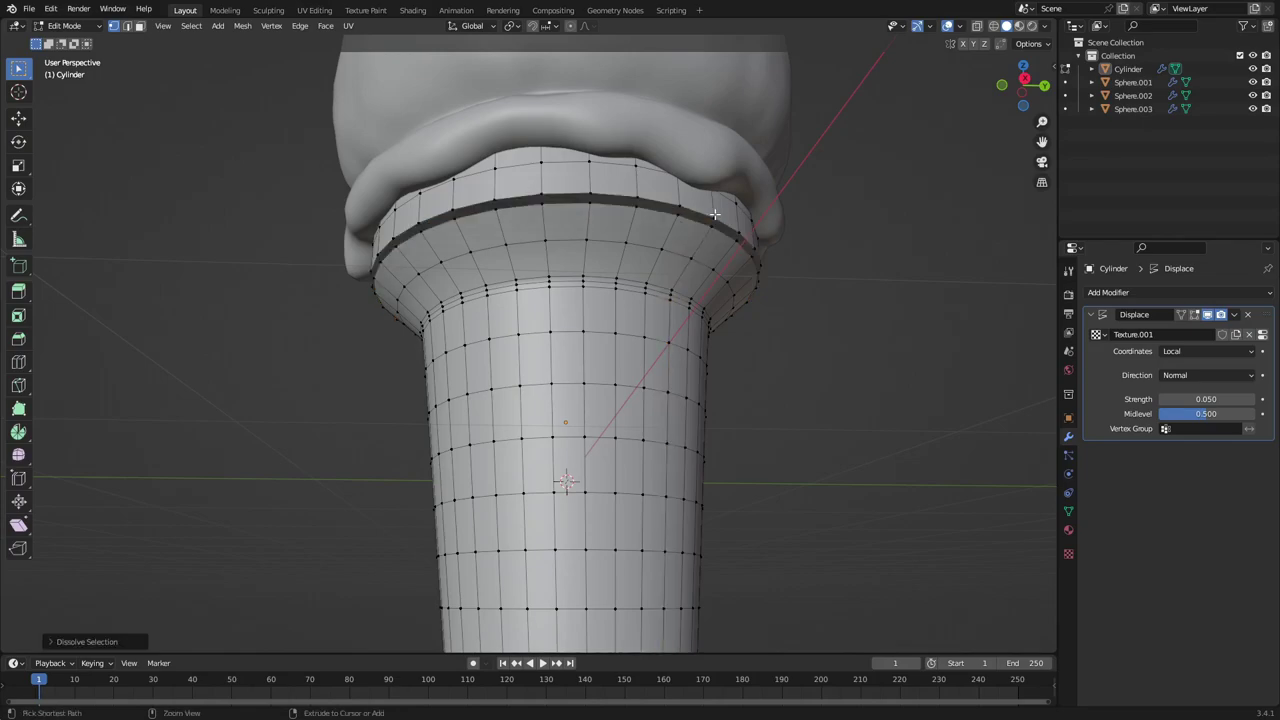
Select the three bevel loops along the rim's lower outer edge and scale them about 1.64 along Z
left_click(715, 213, "alt")
scroll(720, 220, "up", 5)
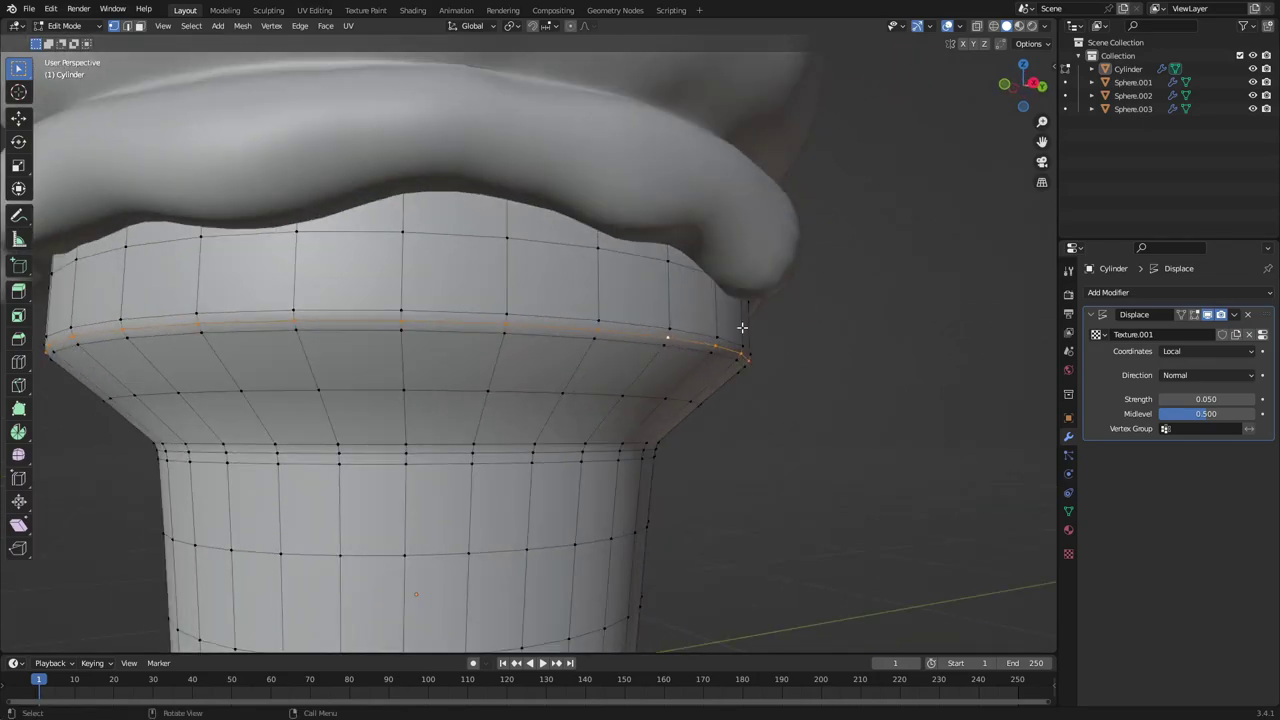
left_click(740, 344, "alt")
middle_click_drag(729, 347, 737, 356)
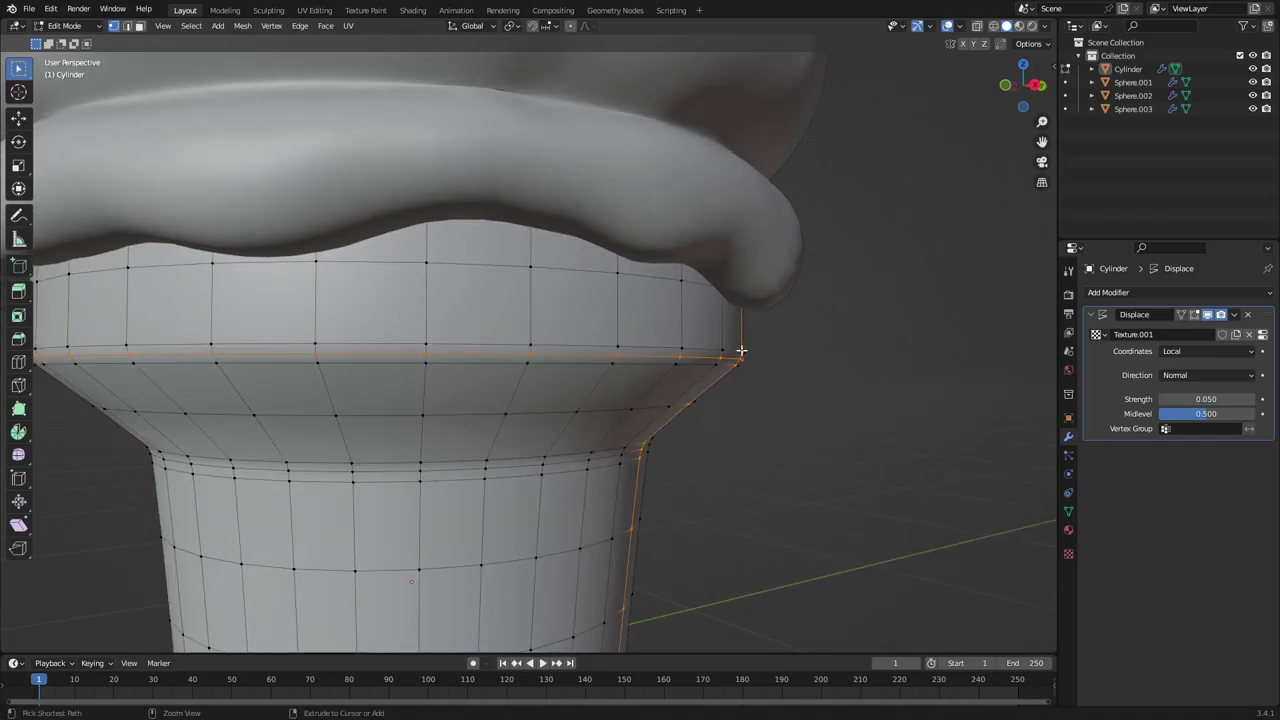
key("ctrl+z")
mouse_move(720, 350)
middle_mouse_down()
mouse_move(751, 383)
mouse_move(735, 364)
middle_mouse_up()
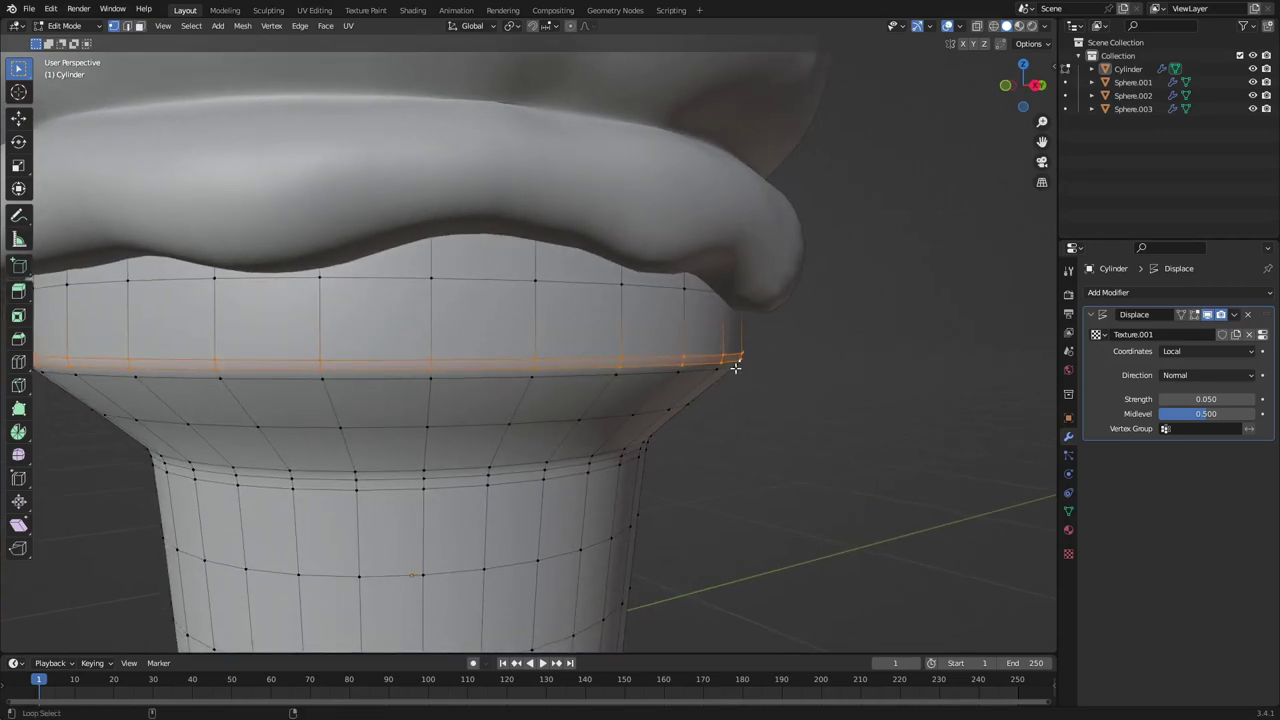
left_click(735, 365, "alt+shift")
key("KP_Decimal")
key("s")
key("z")
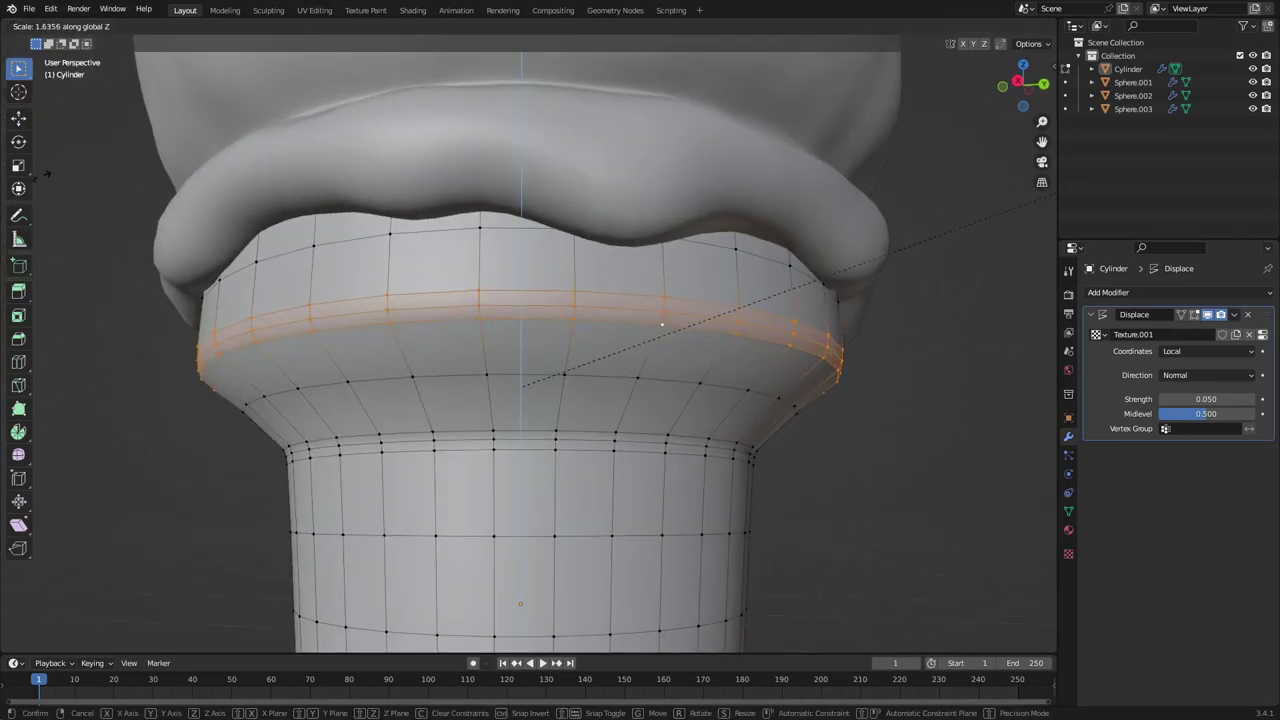
left_click(990, 190)
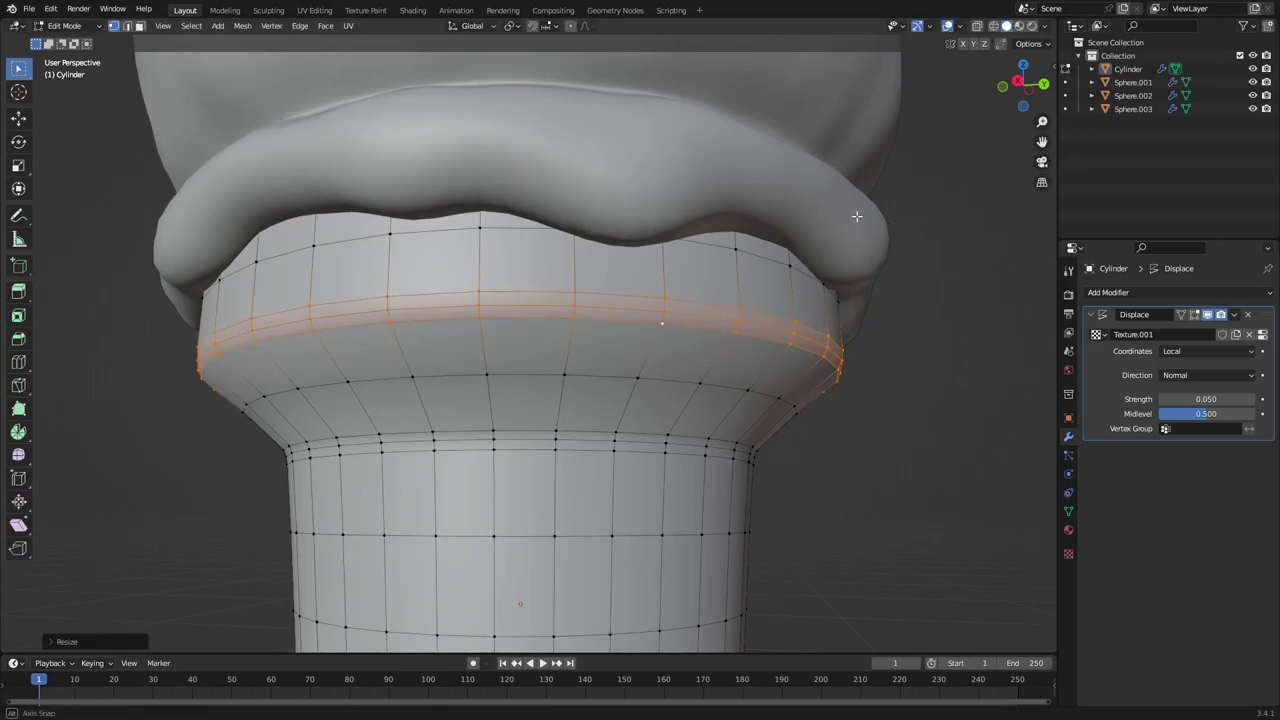
Select the lowest loop of the rim's outer bevel, scale it inward to about 0.97, and return to Object Mode
middle_click_drag(856, 216, 789, 329)
left_click(813, 338, "alt")
key("g")
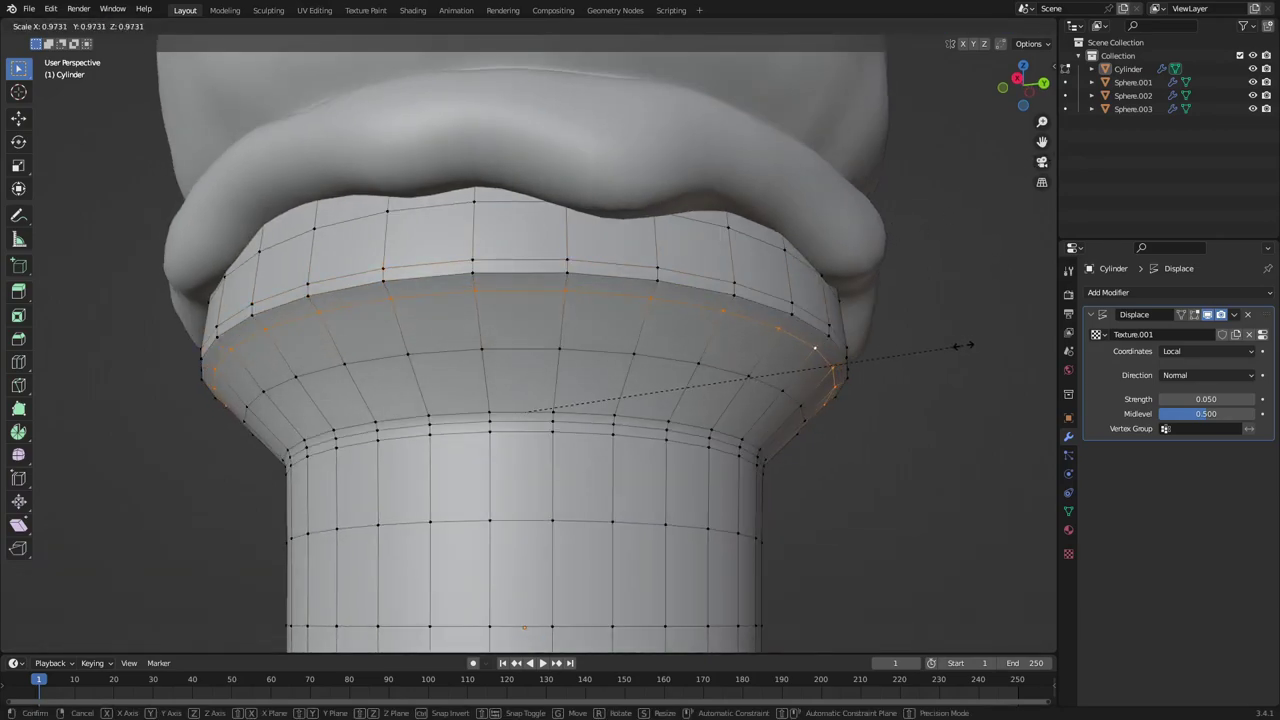
key("z")
left_click(969, 352)
key("Tab")
scroll(868, 340, "down", 8)
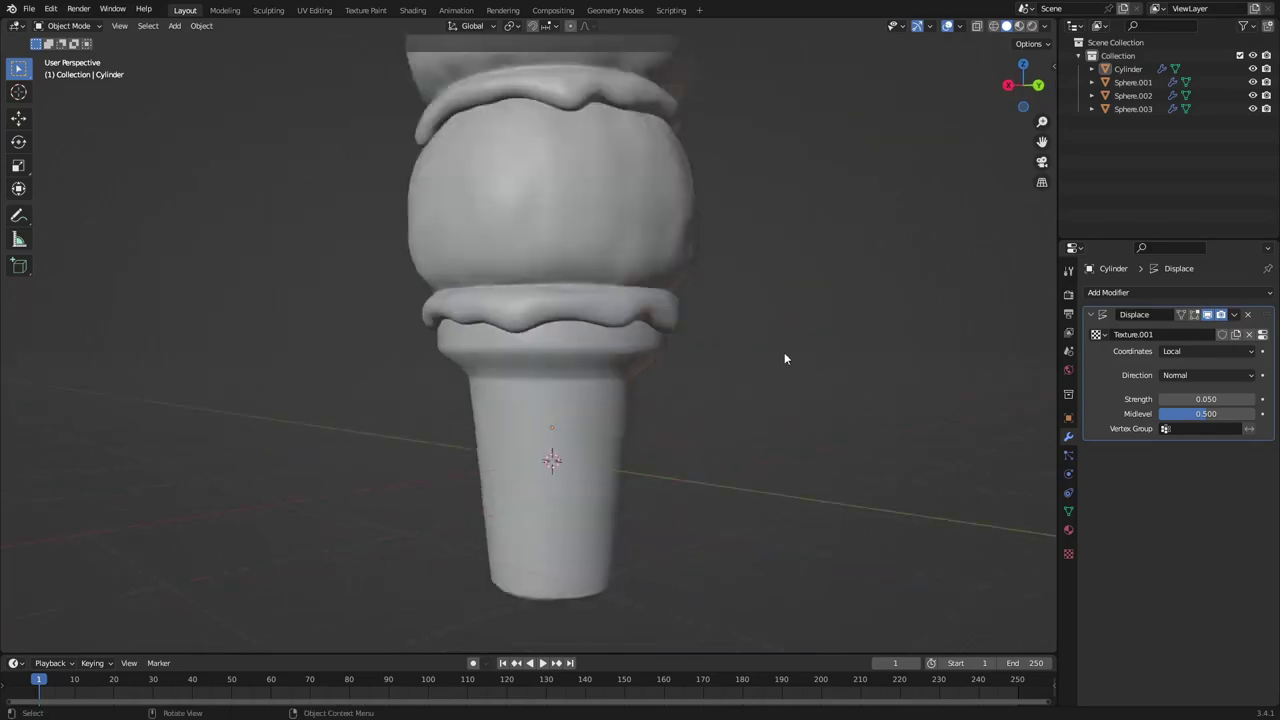
Move the lowest bevel loop at the cone's neck slightly downward and scale the neck's topmost bevel loop to about 1.015
middle_click_drag(784, 352, 804, 262)
scroll(680, 290, "up", 2)
middle_click_drag(640, 308, 622, 320)
key("Tab")
scroll(622, 320, "up", 5)
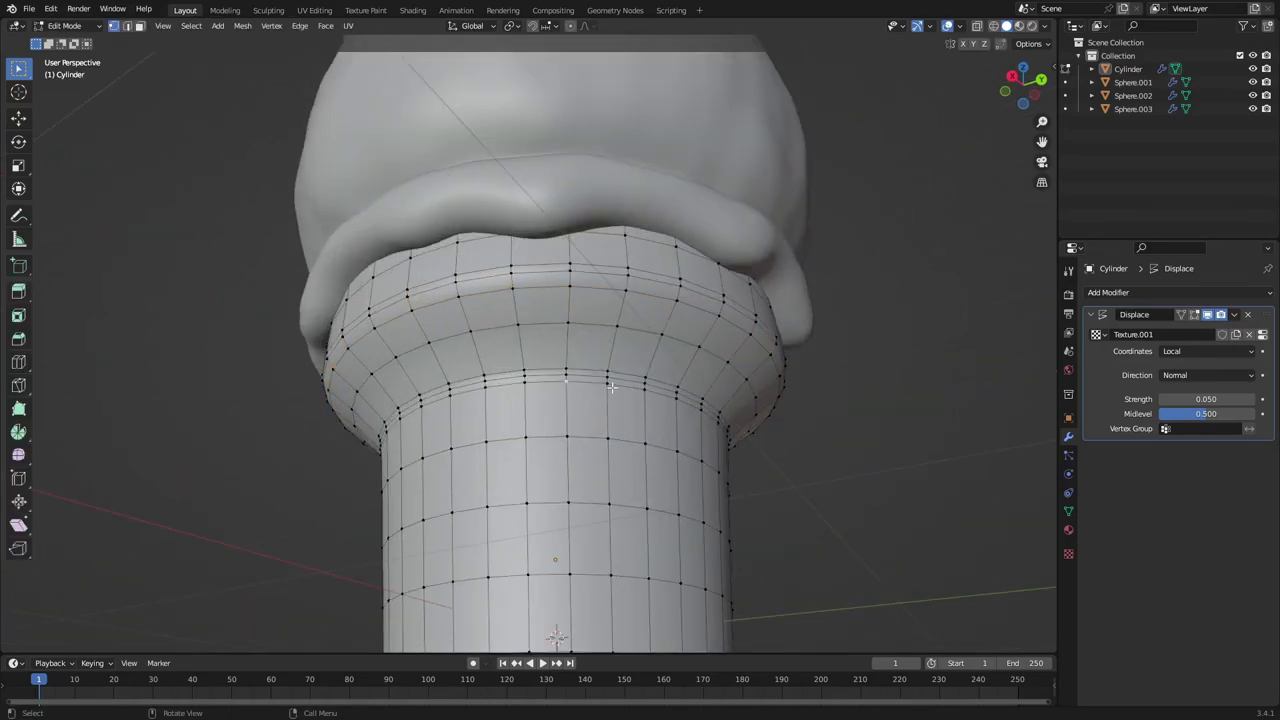
key("g")
left_click(859, 376)
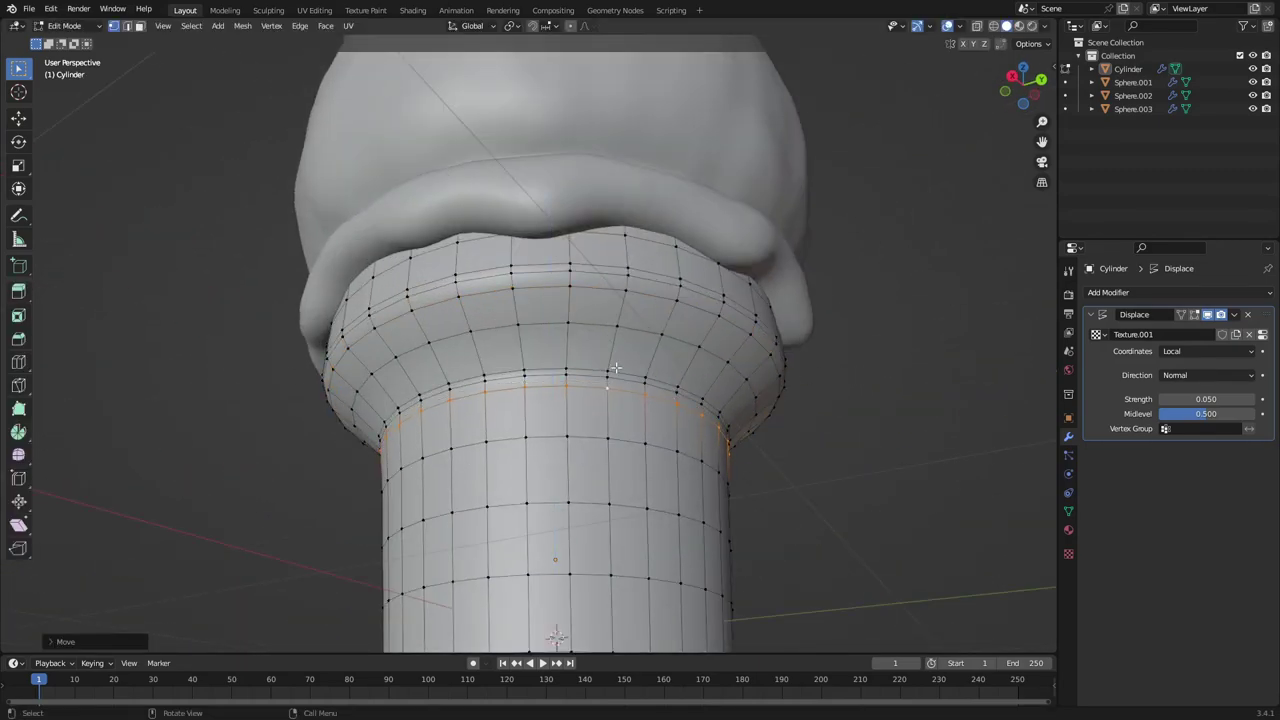
key("s")
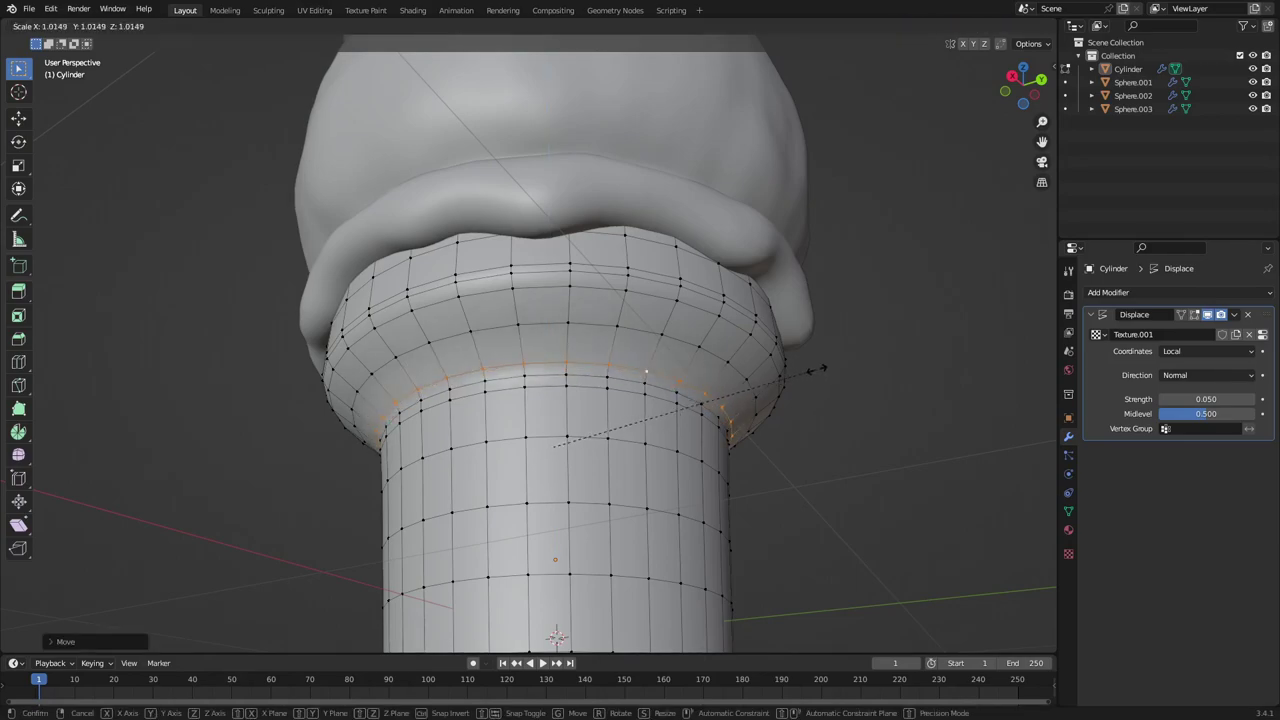
left_click(819, 368)
Examine the softened neck and rim bevels from several angles in both Object Mode and Edit Mode
key("Tab")
scroll(800, 366, "down", 4)
middle_click_drag(794, 367, 745, 381)
key("Tab")
key("Tab")
scroll(848, 382, "down", 4)
scroll(637, 354, "down", 2)
scroll(745, 381, "up", 4)
key("Tab")
scroll(622, 353, "up", 4)
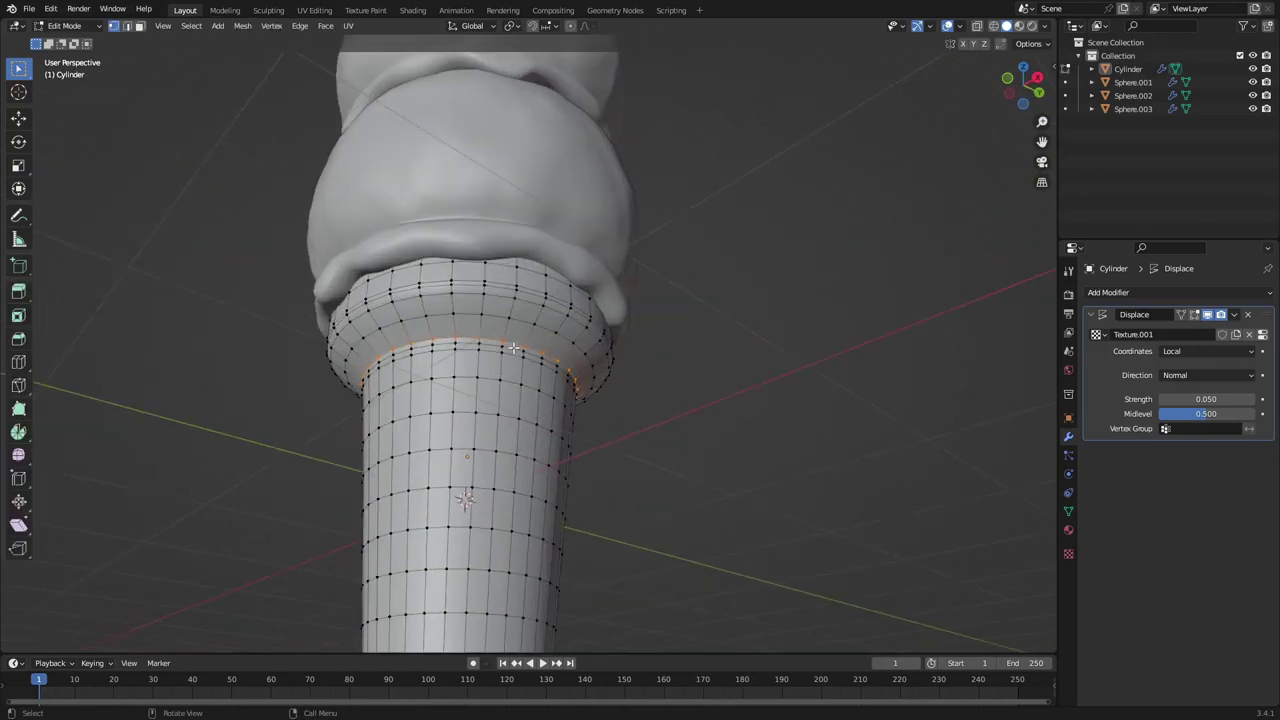
Lower the selected bevel loop at the cone's neck about 0.014 m along Z, scale it slightly, and return to Object Mode
key("g")
key("z")
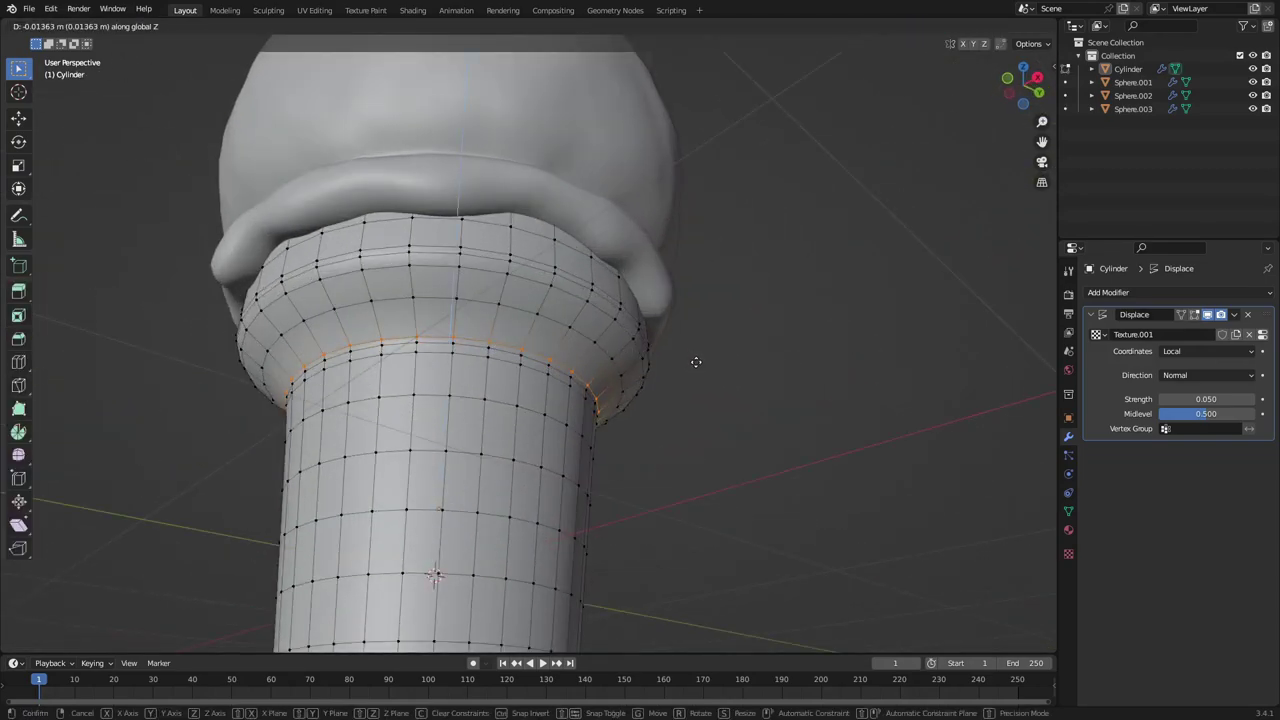
left_click(693, 362)
key("s")
left_click(697, 358)
key("Tab")
scroll(712, 385, "down", 5)
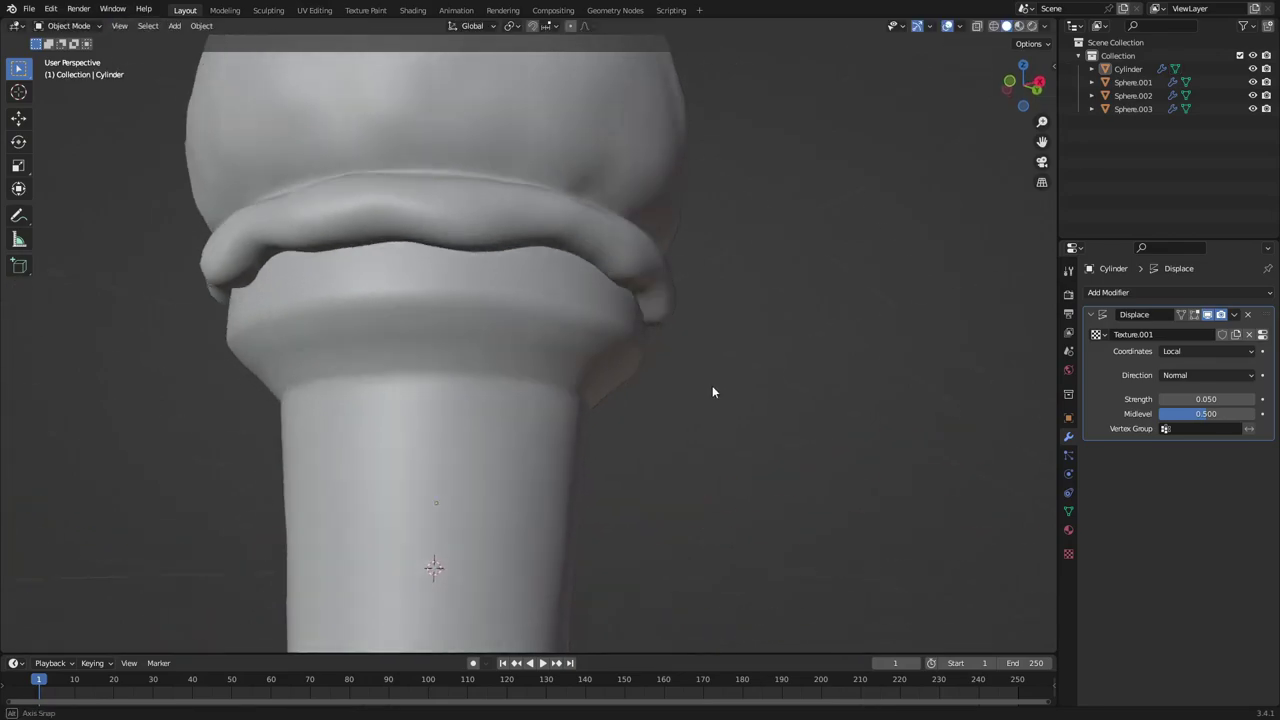
Hide the lowest scoop so the top of the cone's rim is exposed
middle_click_drag(707, 378, 668, 297)
scroll(704, 387, "down", 3)
scroll(754, 367, "up", 6)
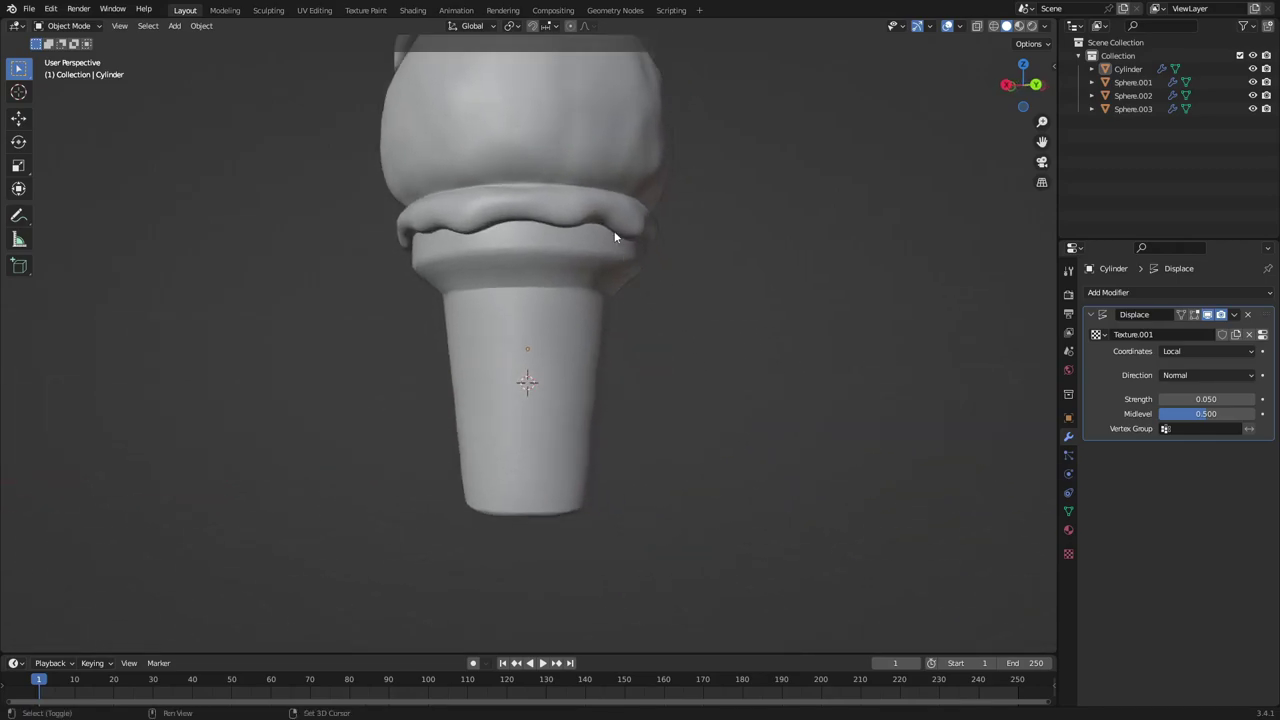
scroll(564, 303, "up", 3)
key("Tab")
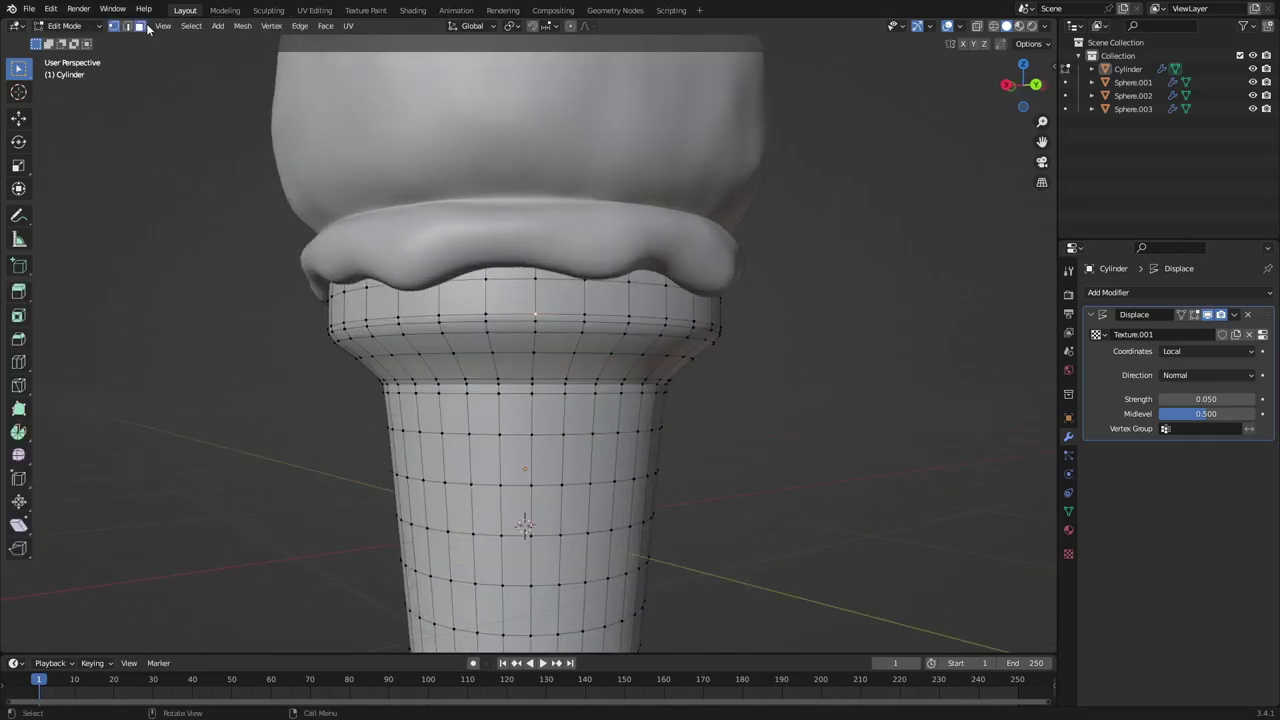
key("Tab")
scroll(557, 290, "down", 4)
left_click(550, 240)
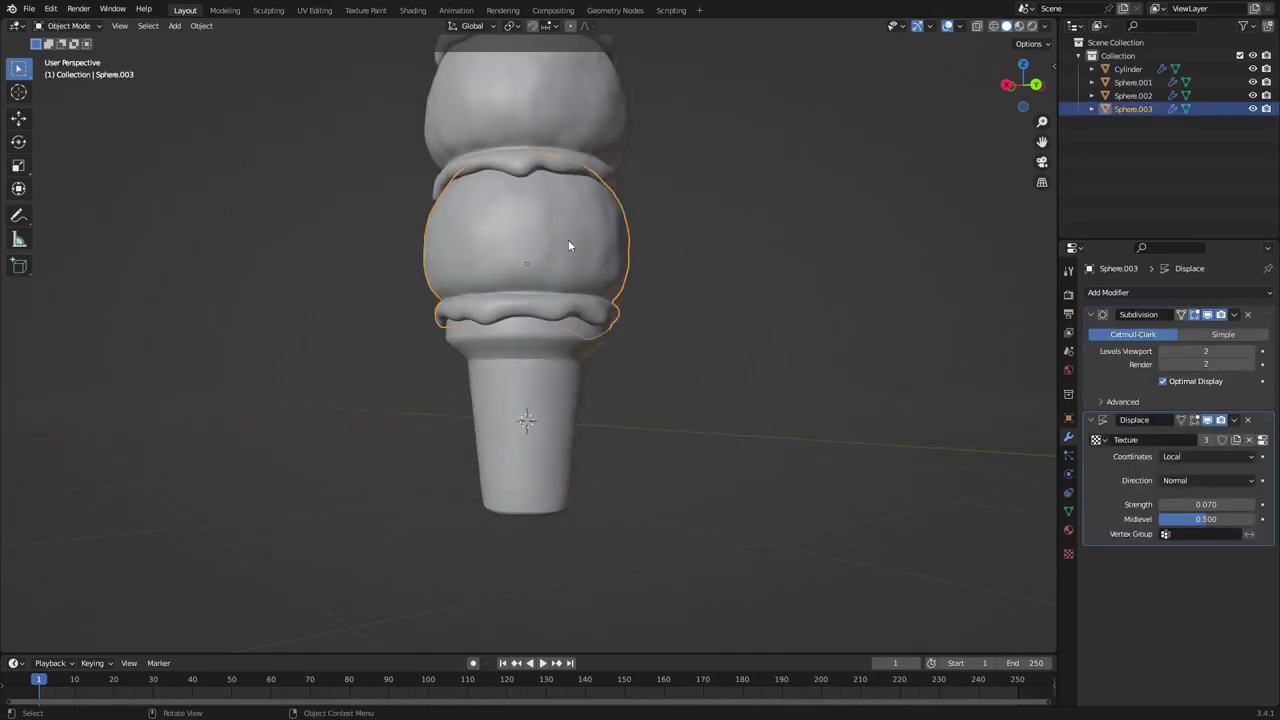
middle_click_drag(568, 246, 586, 249)
key("h")
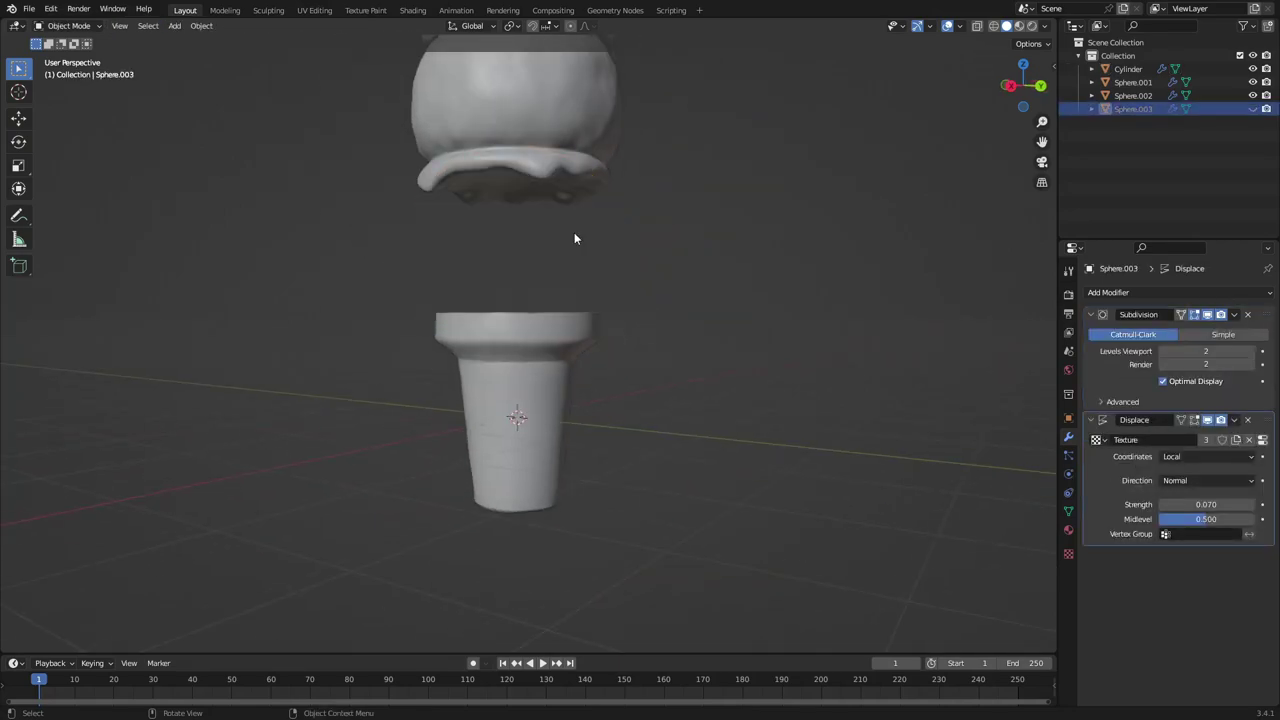
Select the two face rings around the rim's outer wall and inset them about 0.03 m
scroll(537, 297, "up", 4)
left_click(559, 315)
middle_click_drag(558, 315, 818, 317)
key("Tab")
left_click(588, 328, "alt+shift")
left_click(581, 329)
left_click(658, 331, "alt+shift")
left_click(659, 359, "alt+shift")
key("i")
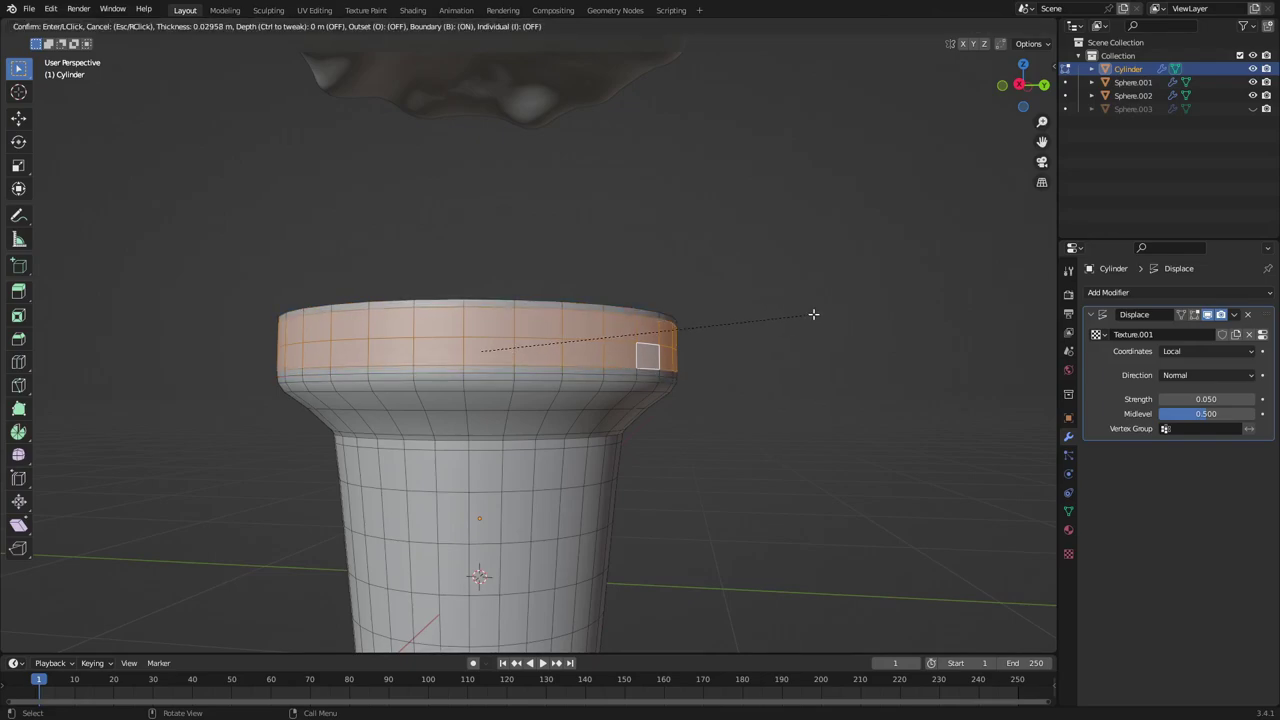
left_click(814, 314)
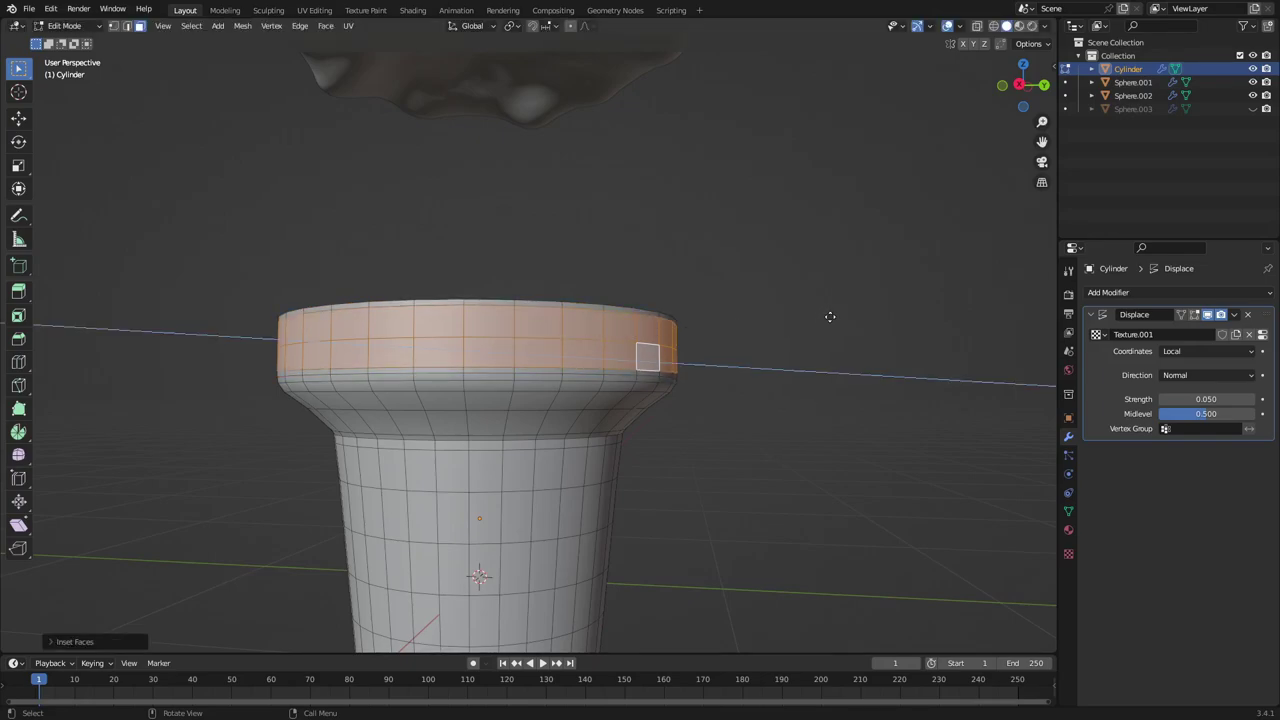
Recess the rim's inset band by scaling it to about 0.983, extruding it in place, and scaling it about 0.90 along Z
key("s")
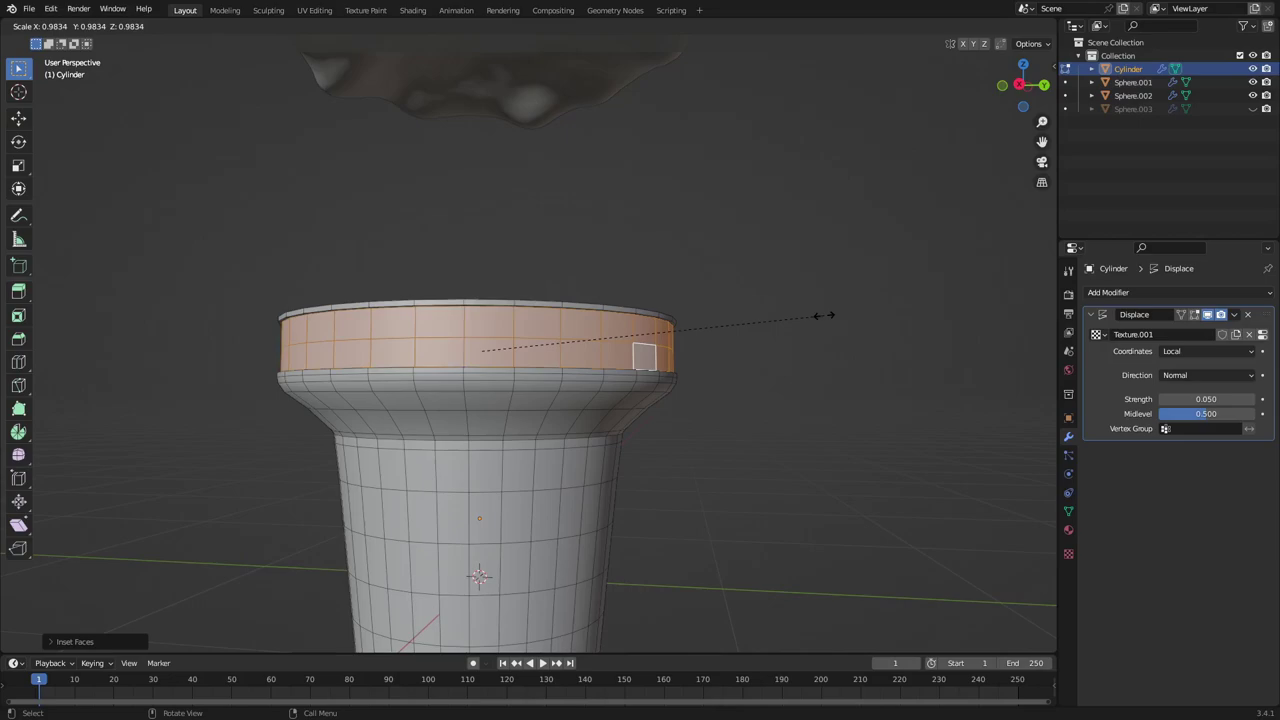
left_click(822, 315)
key("e")
right_click(823, 315)
key("s")
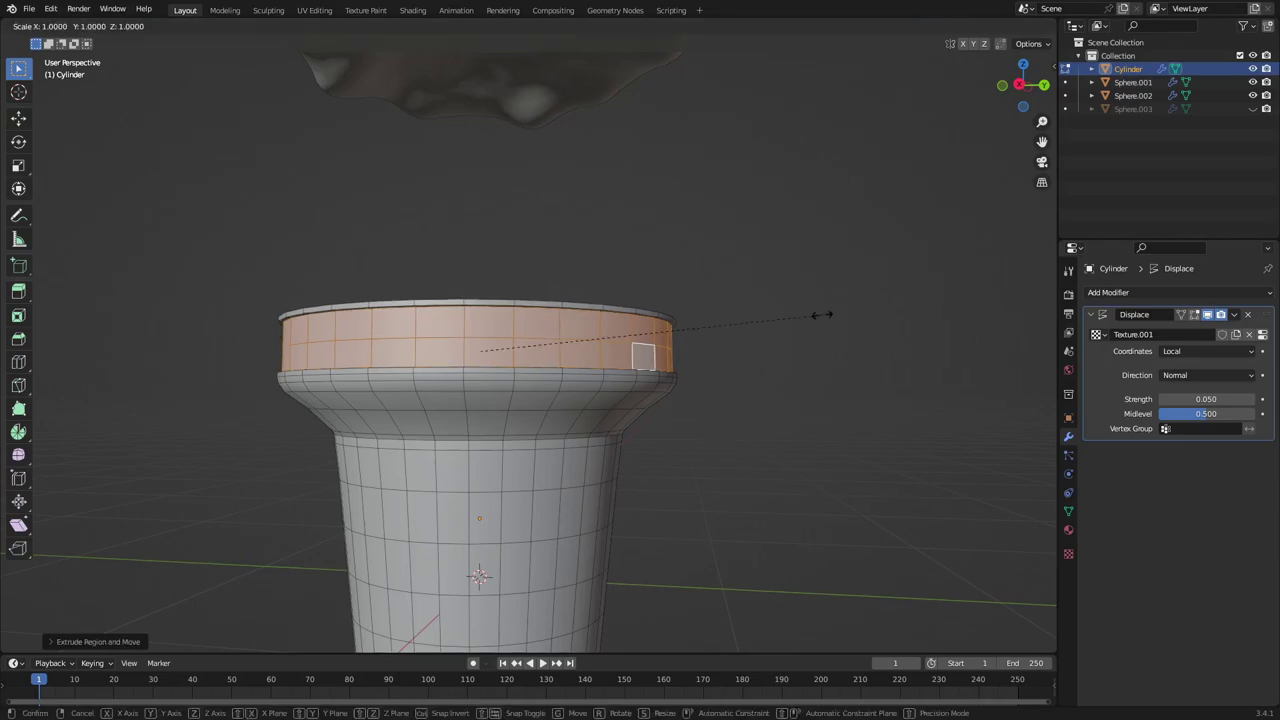
key("z")
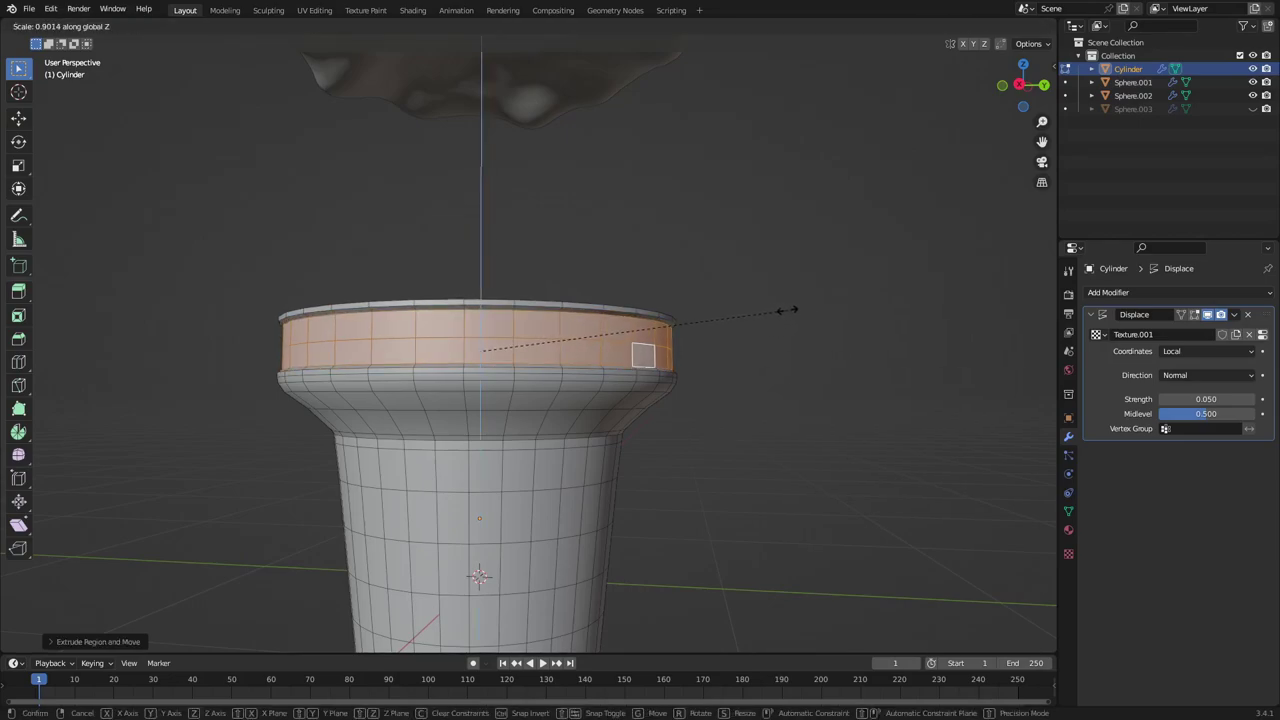
left_click(787, 310)
key("Tab")
middle_click_drag(787, 310, 668, 366)
scroll(627, 345, "up", 3)
key("Tab")
key("Tab")
Bevel the outer edge loops above and below the rim's recessed band with two segments
scroll(649, 318, "up", 5)
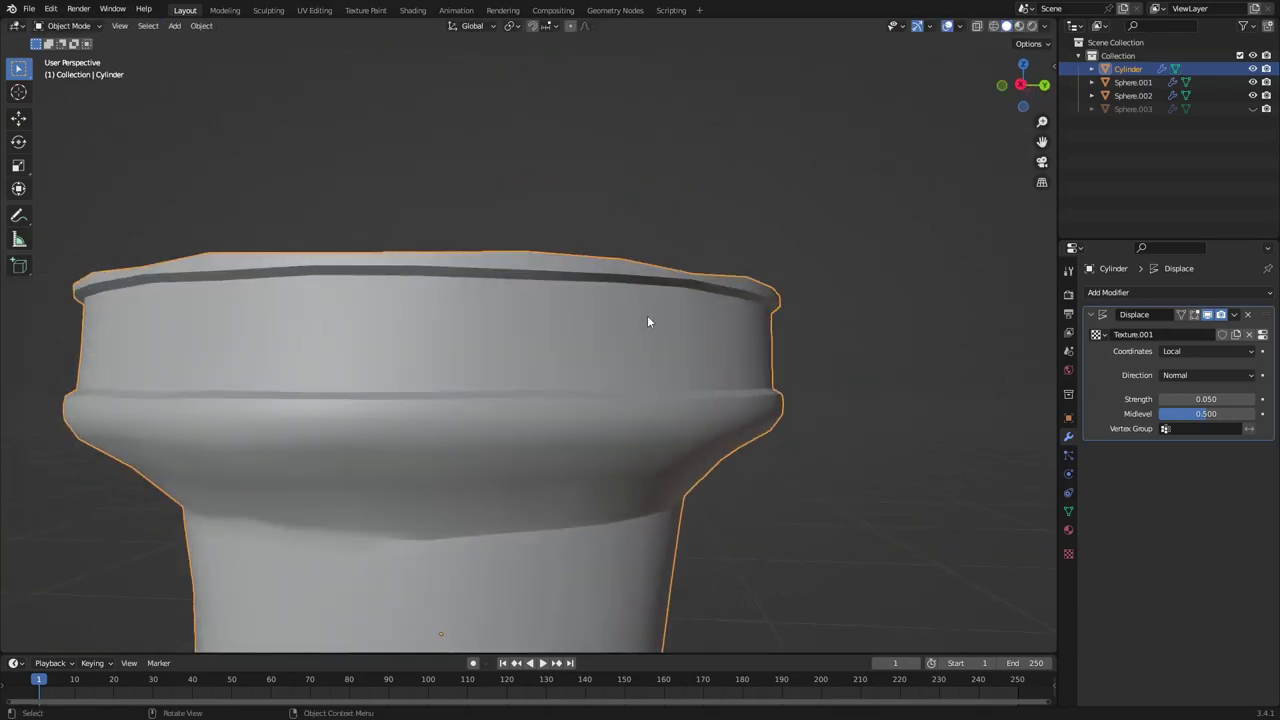
middle_click_drag(647, 316, 616, 279)
key("Tab")
left_click(113, 25)
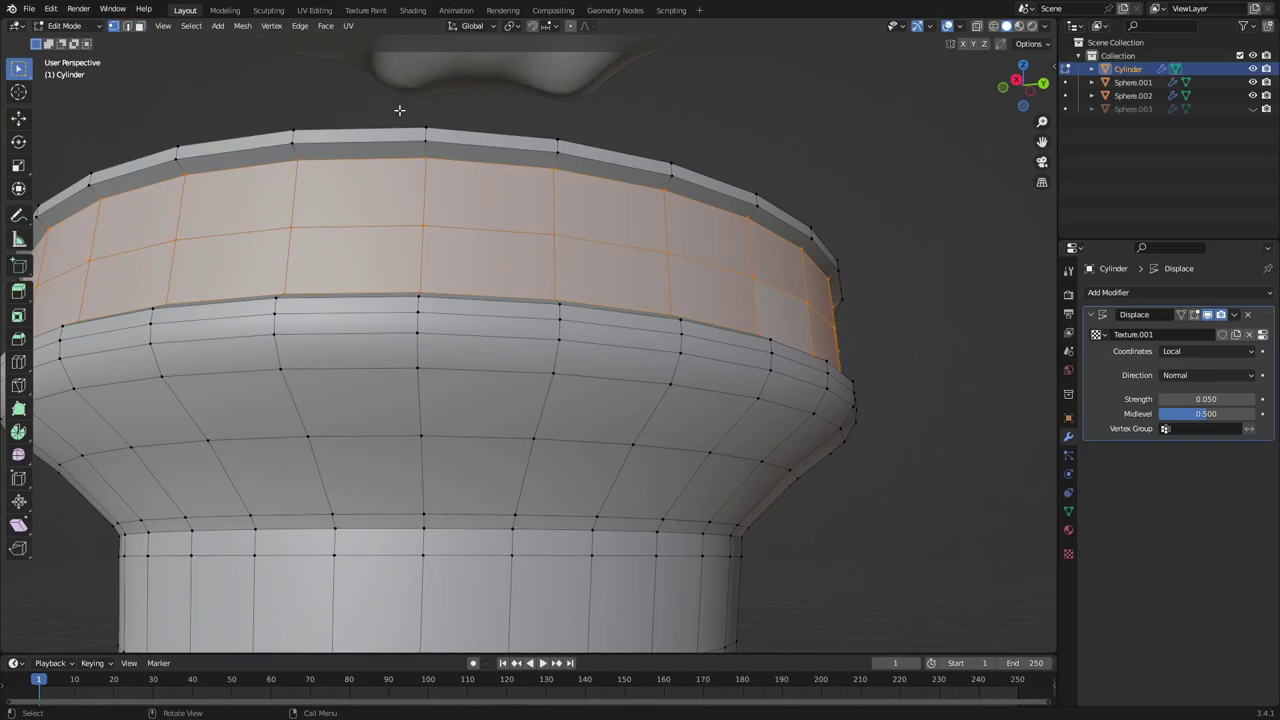
key("alt+a")
middle_click_drag(431, 141, 893, 347)
left_click(669, 545, "alt+shift")
key("ctrl+b")
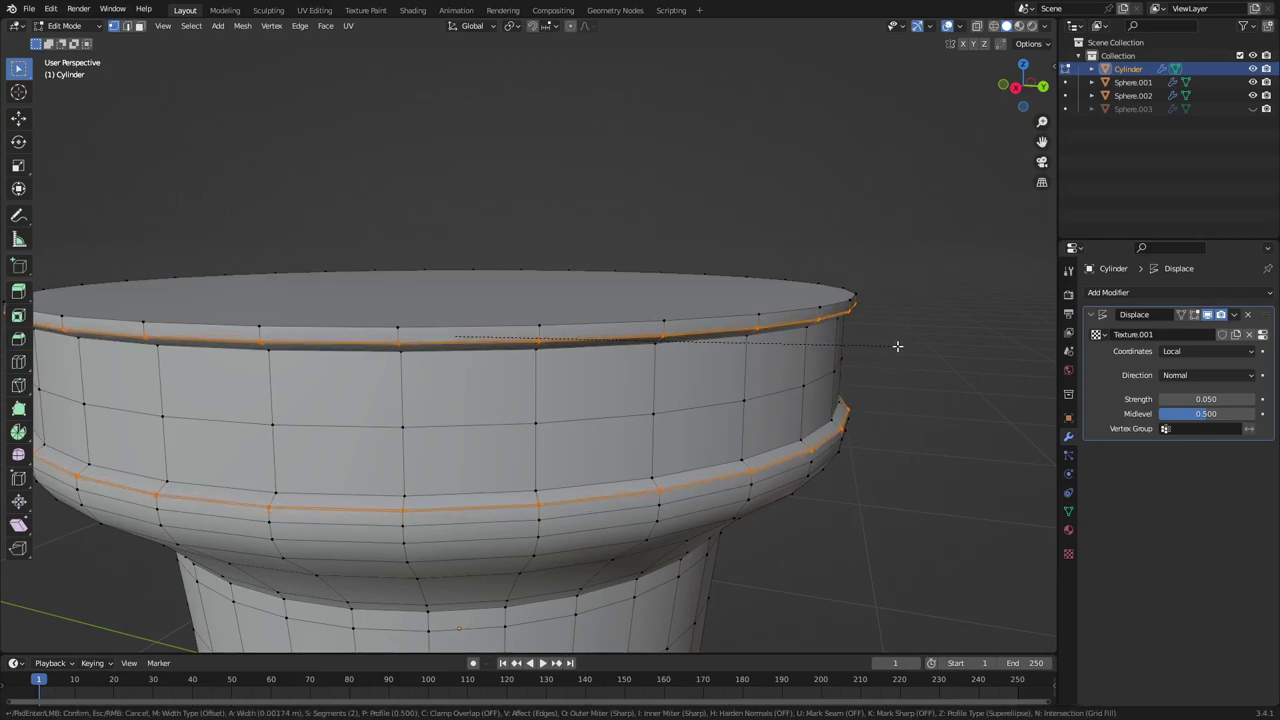
left_click(827, 341)
Bevel the inner edge loops of the rim's recessed band about 0.005 m with two segments and return to Object Mode
key("Tab")
middle_click_drag(827, 341, 675, 319)
key("Tab")
key("alt+a")
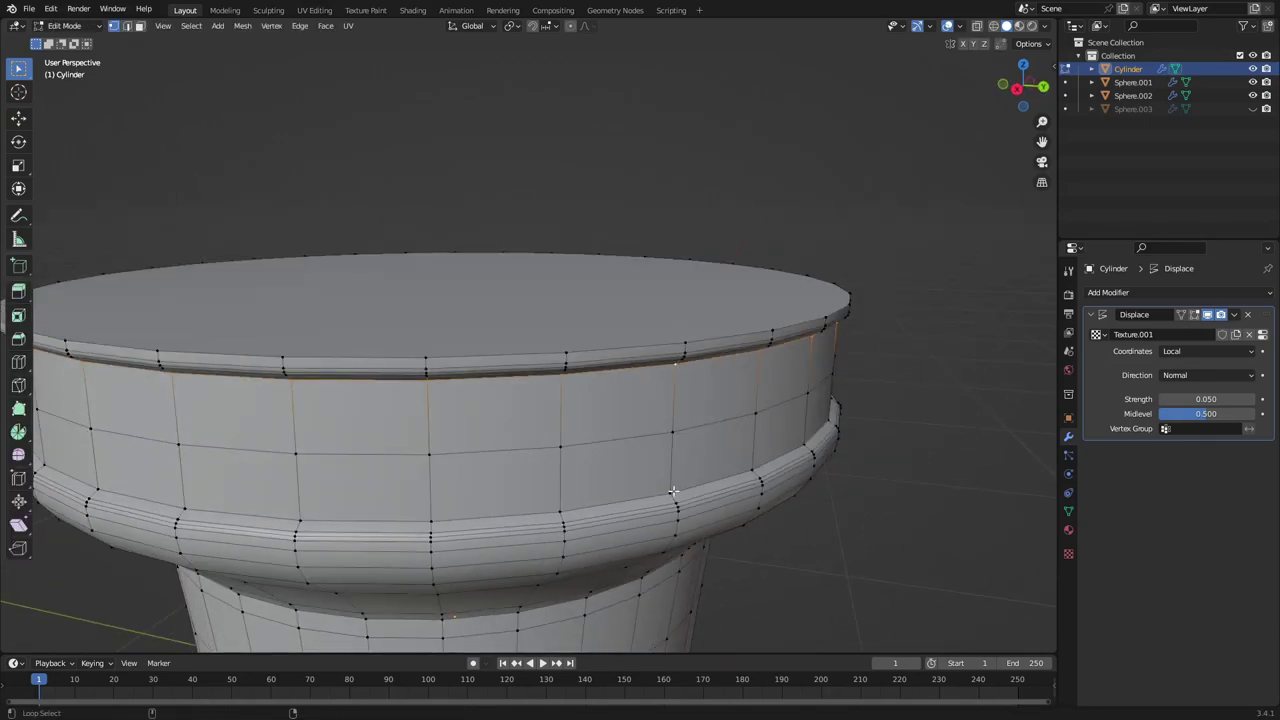
key("ctrl+b")
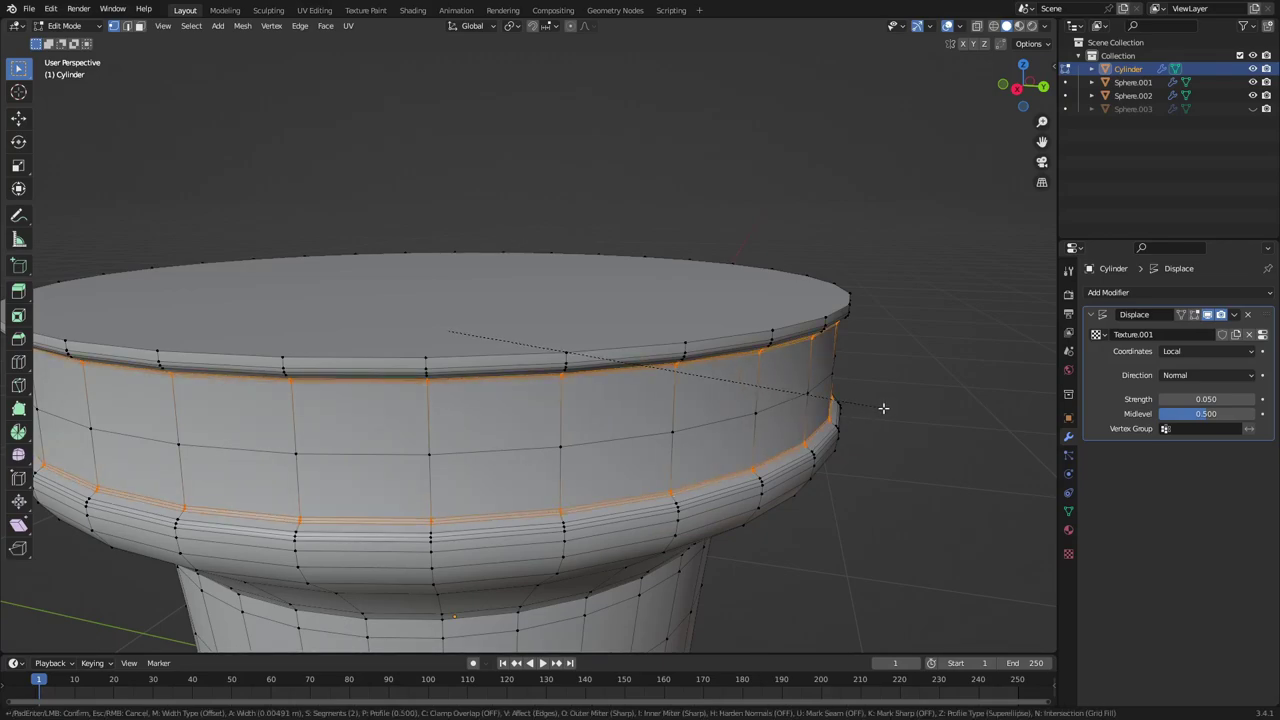
left_click(883, 408)
key("Tab")
scroll(883, 407, "down", 3)
middle_click_drag(883, 407, 678, 377)
scroll(769, 370, "down", 3)
scroll(678, 377, "down", 4)
scroll(569, 399, "up", 4)
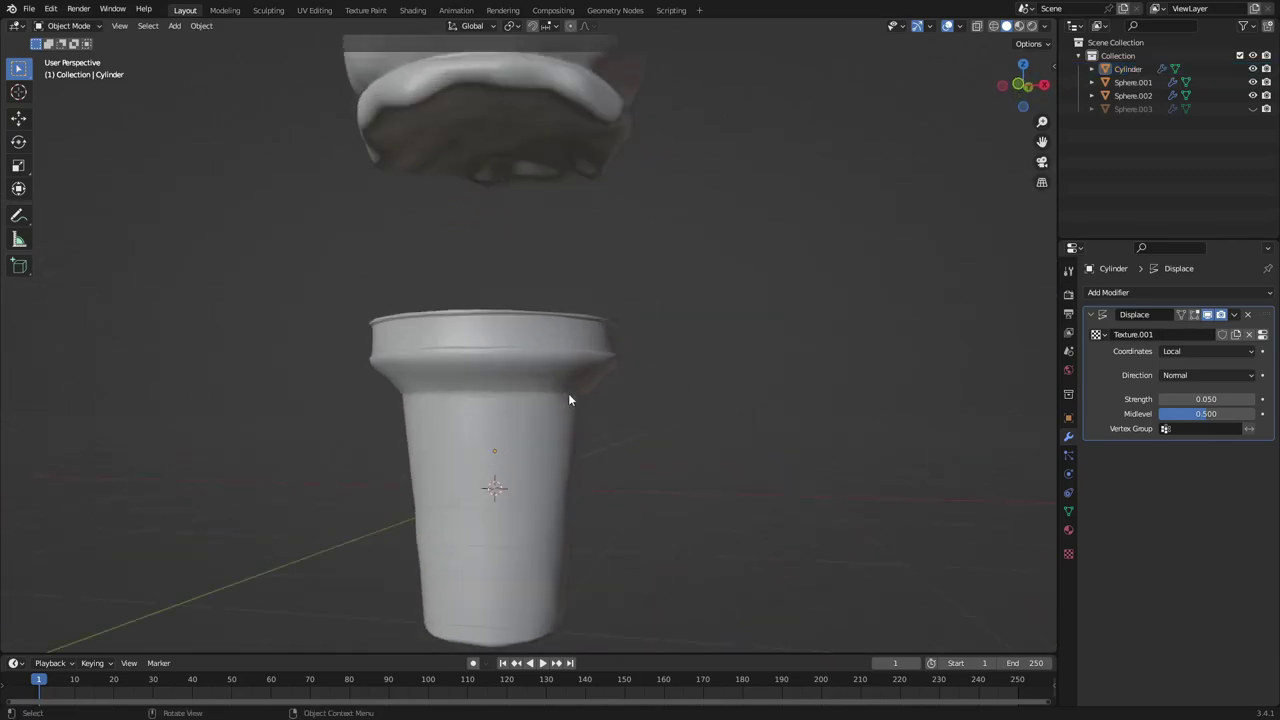
In front view with X-ray on, select all face rings of the cone's tapered body and inset them slightly
middle_click_drag(568, 400, 591, 314)
left_click(600, 300)
key("Tab")
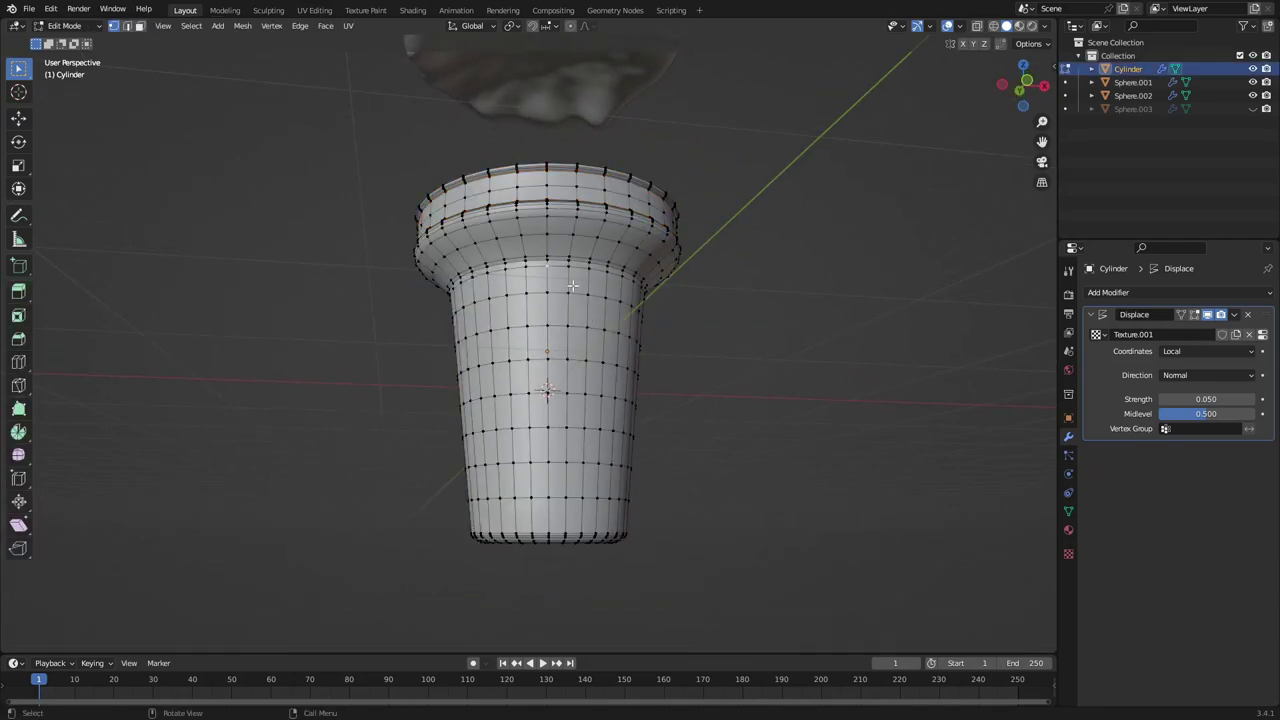
key("KP_1")
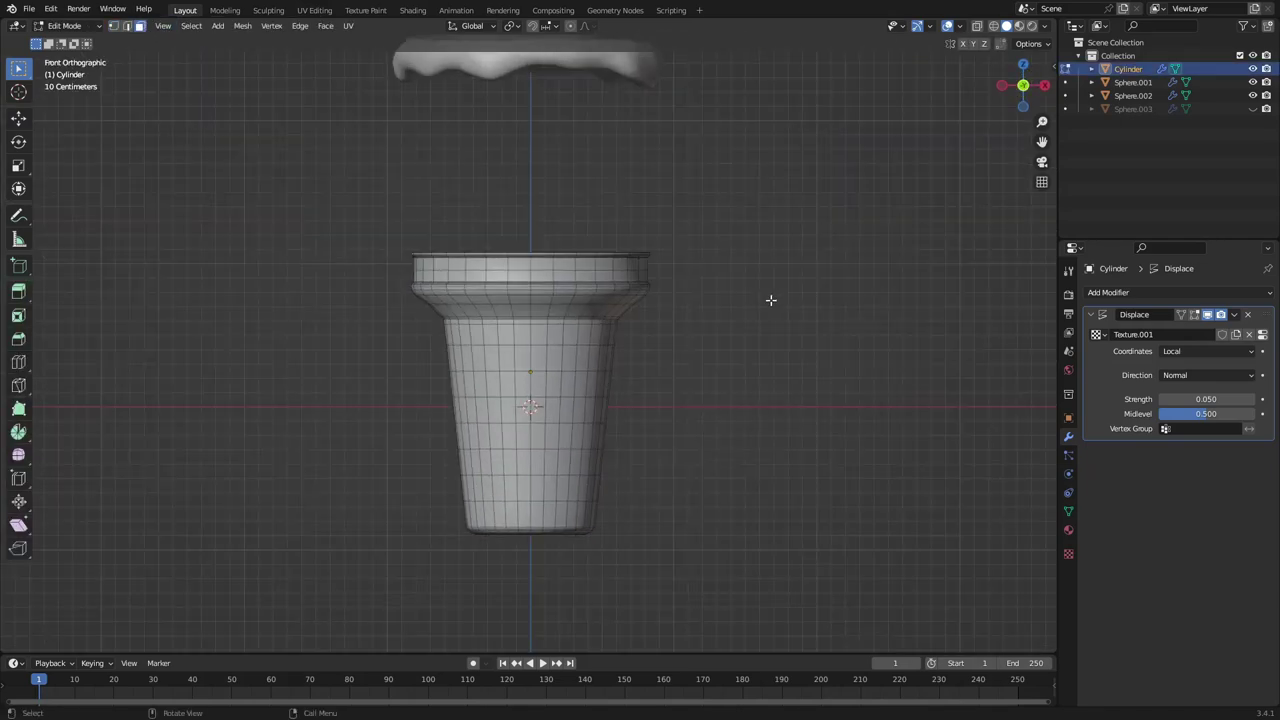
left_click(978, 29)
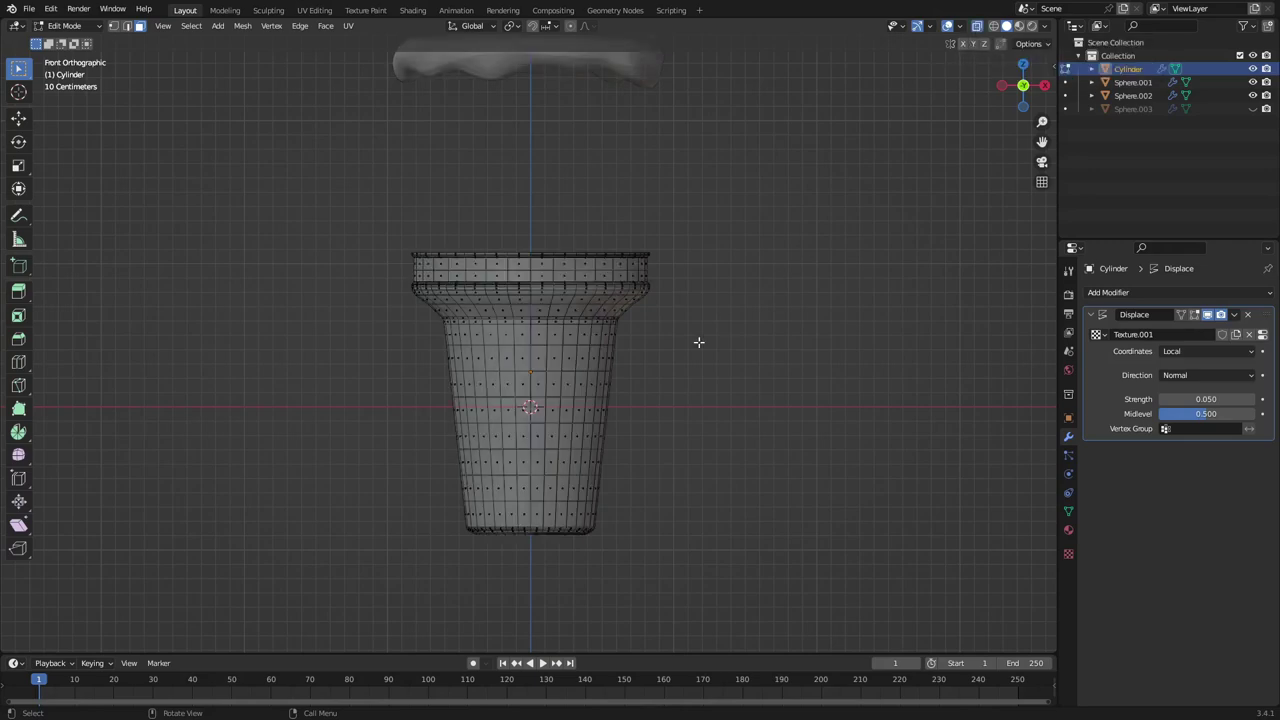
middle_click_drag(558, 363, 580, 277, "shift")
scroll(580, 277, "up", 2)
left_click_drag(411, 197, 749, 476)
scroll(845, 360, "up", 1)
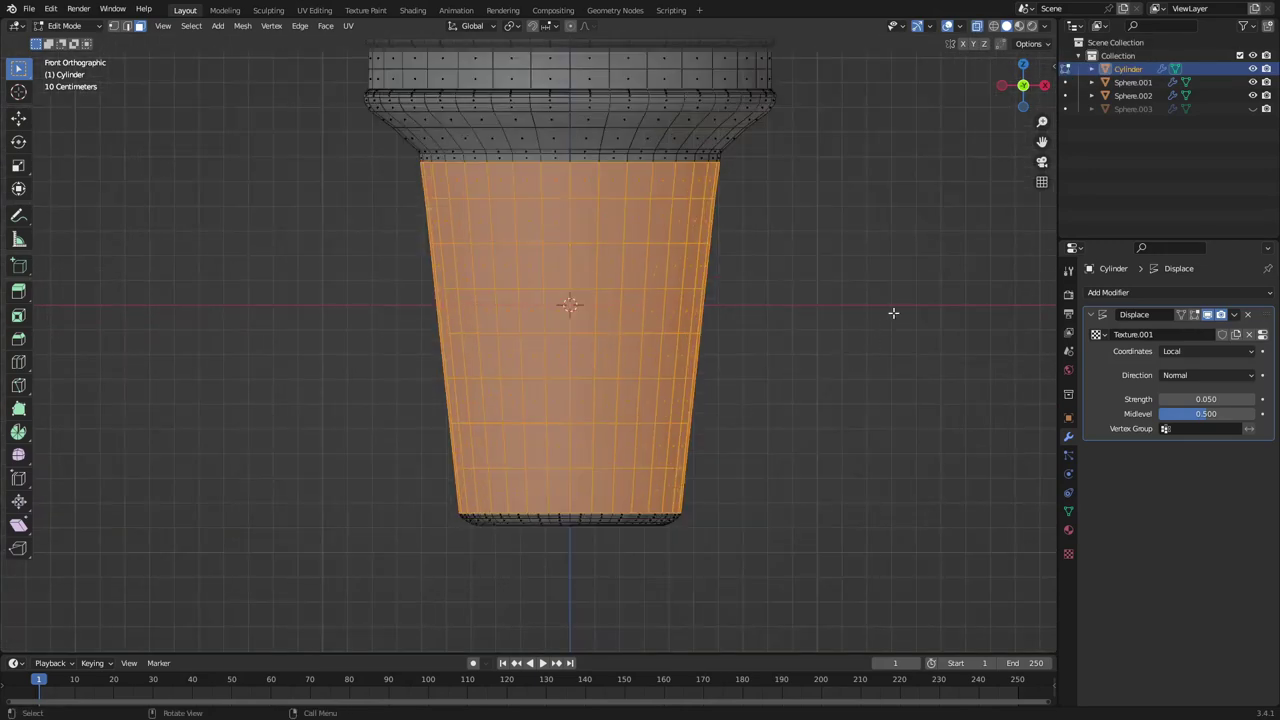
key("i")
left_click(891, 311)
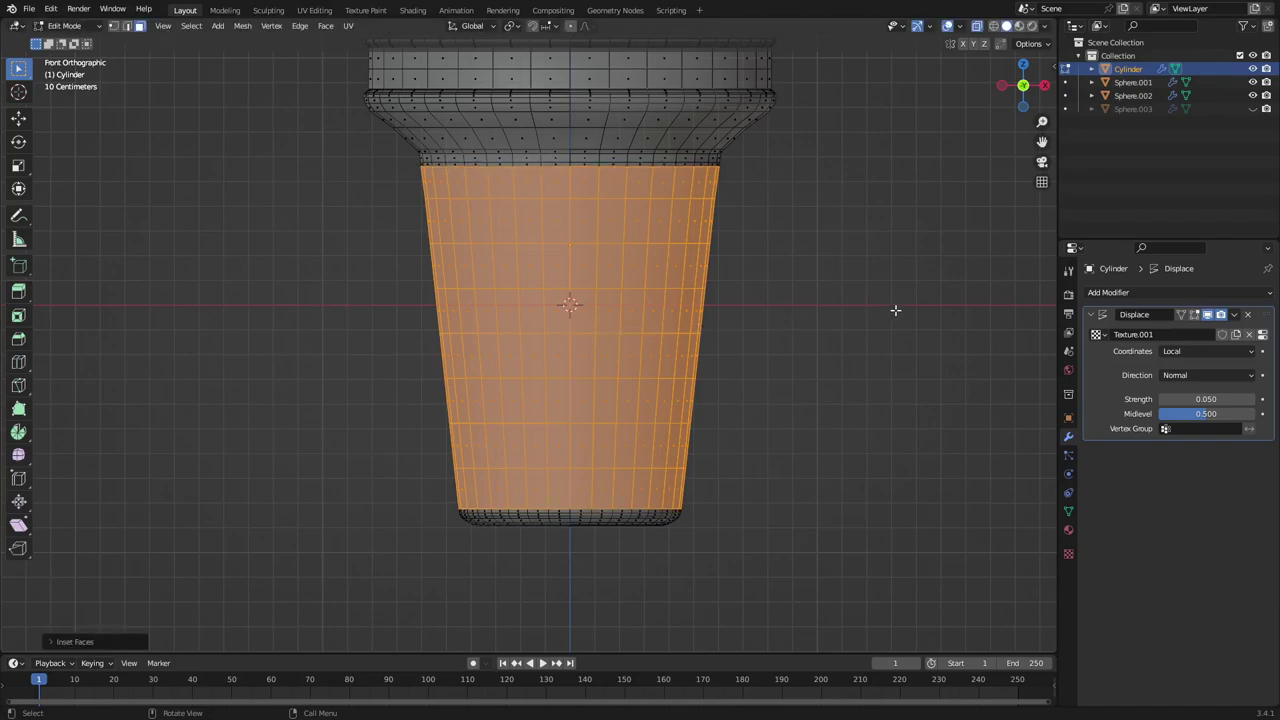
key("s")
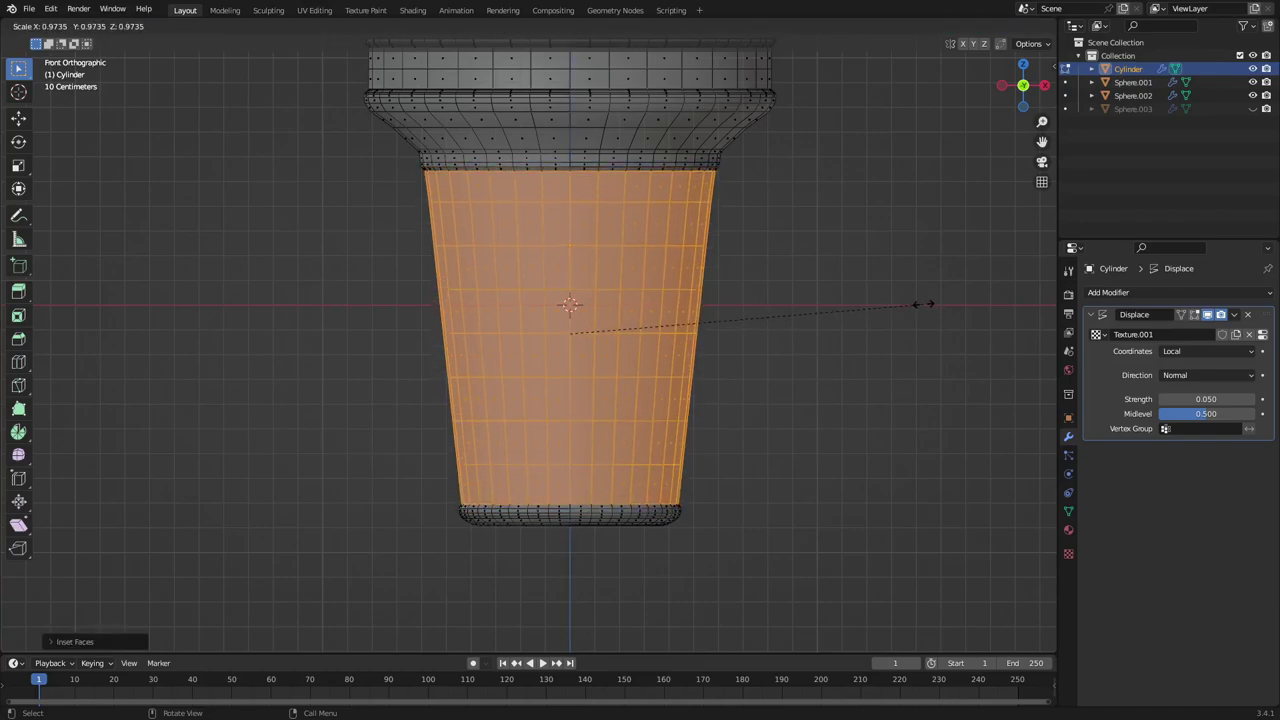
key("Escape")
key("s")
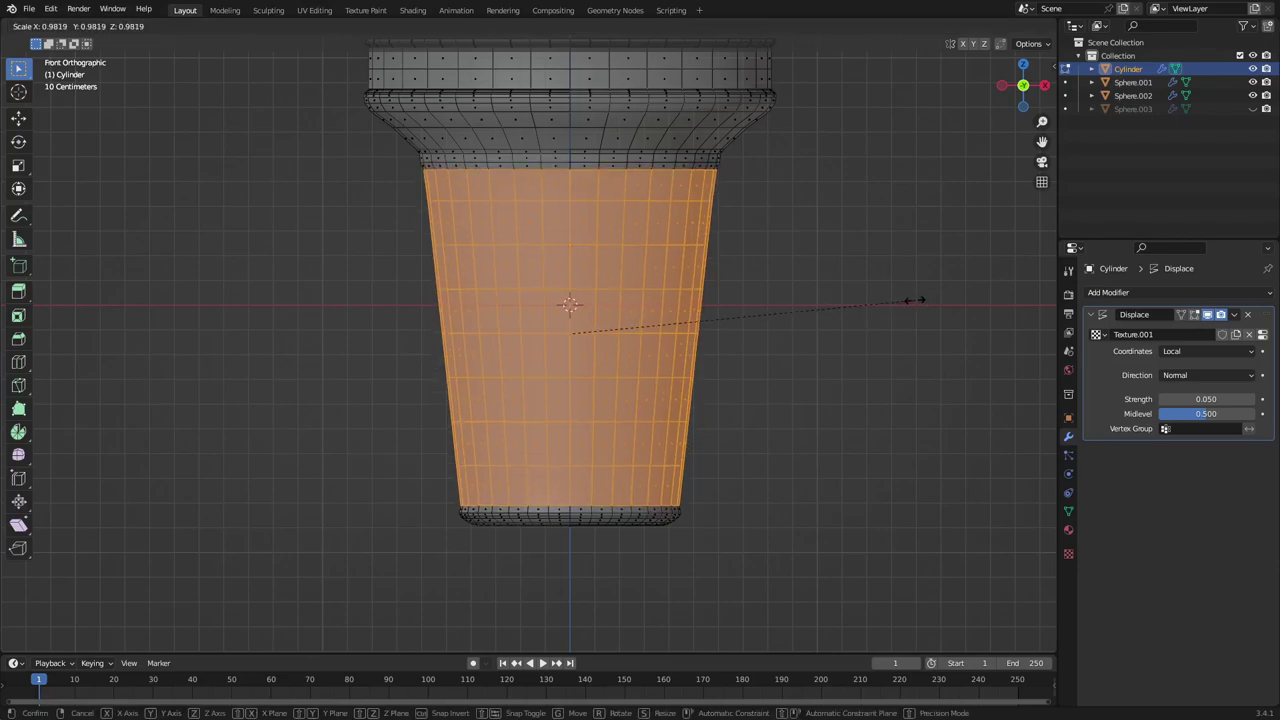
key("Escape")
Extrude the tapered body's inset faces in place, scale them slightly inward, and stretch them about 1.027 along Z
key("e")
key("s")
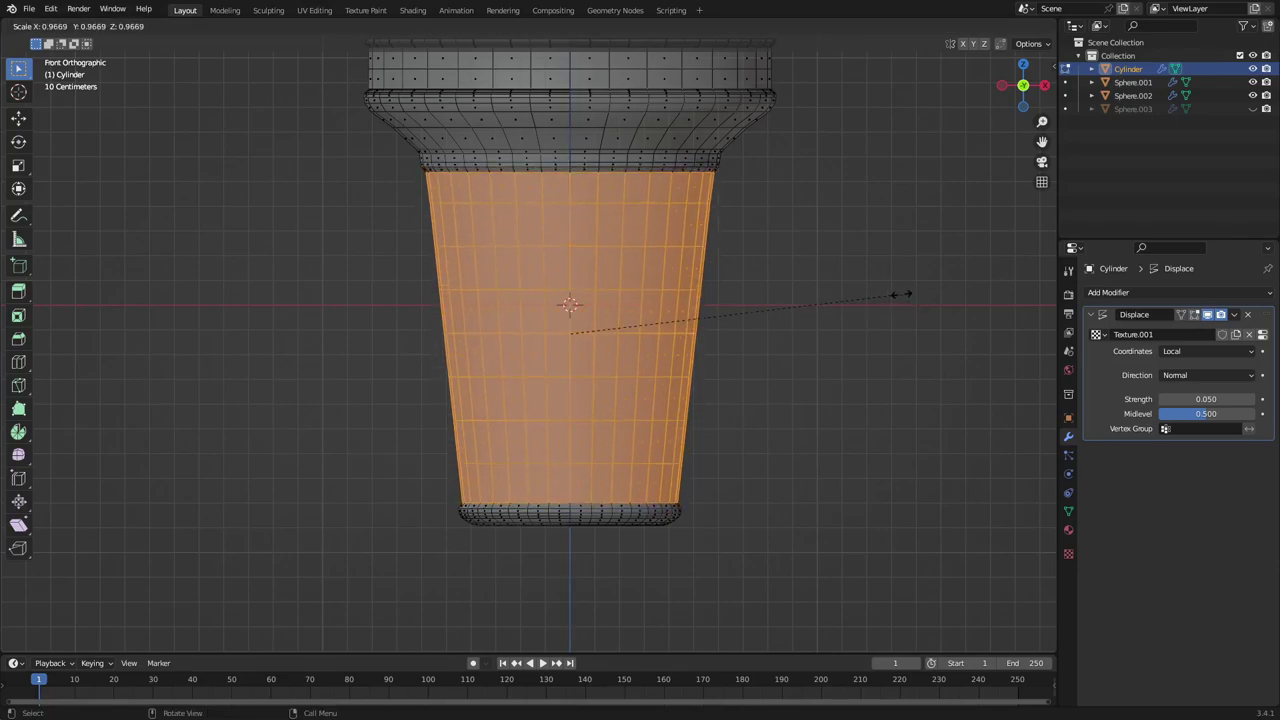
key("Escape")
key("s")
key("z")
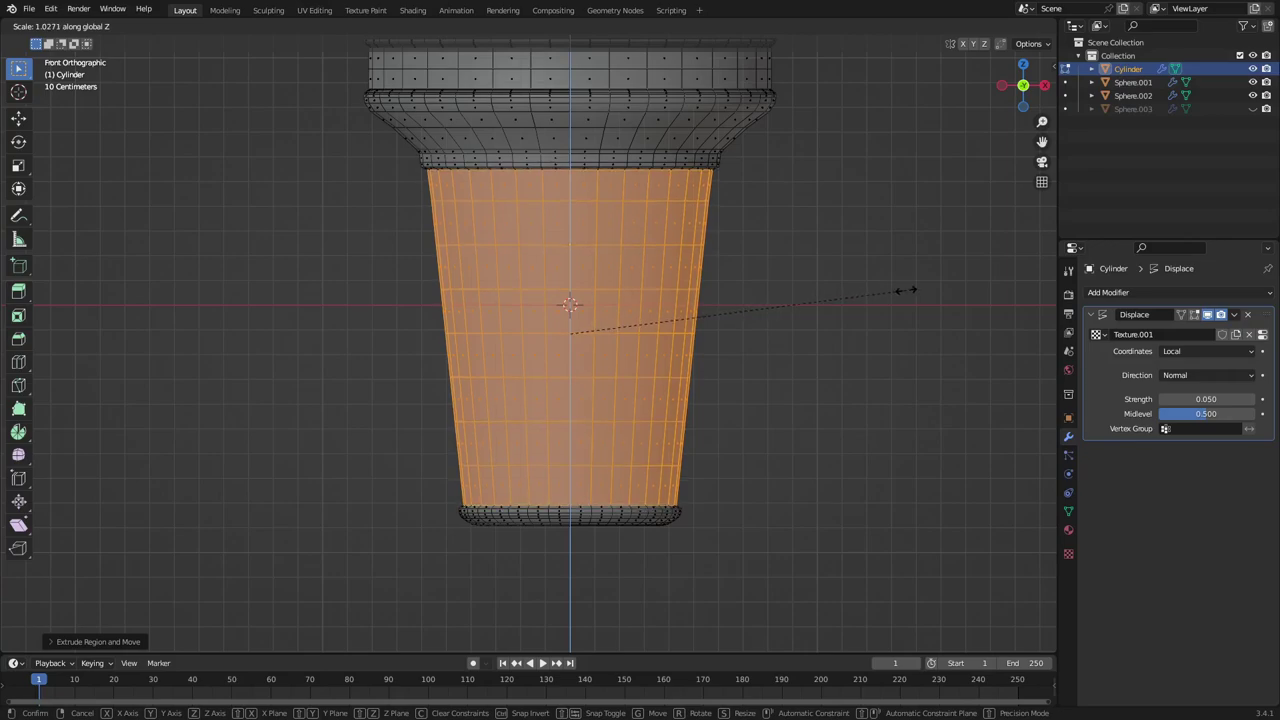
left_click(905, 290)
Turn off X-ray and examine the recessed cone body in Object Mode with overlays hidden
key("Tab")
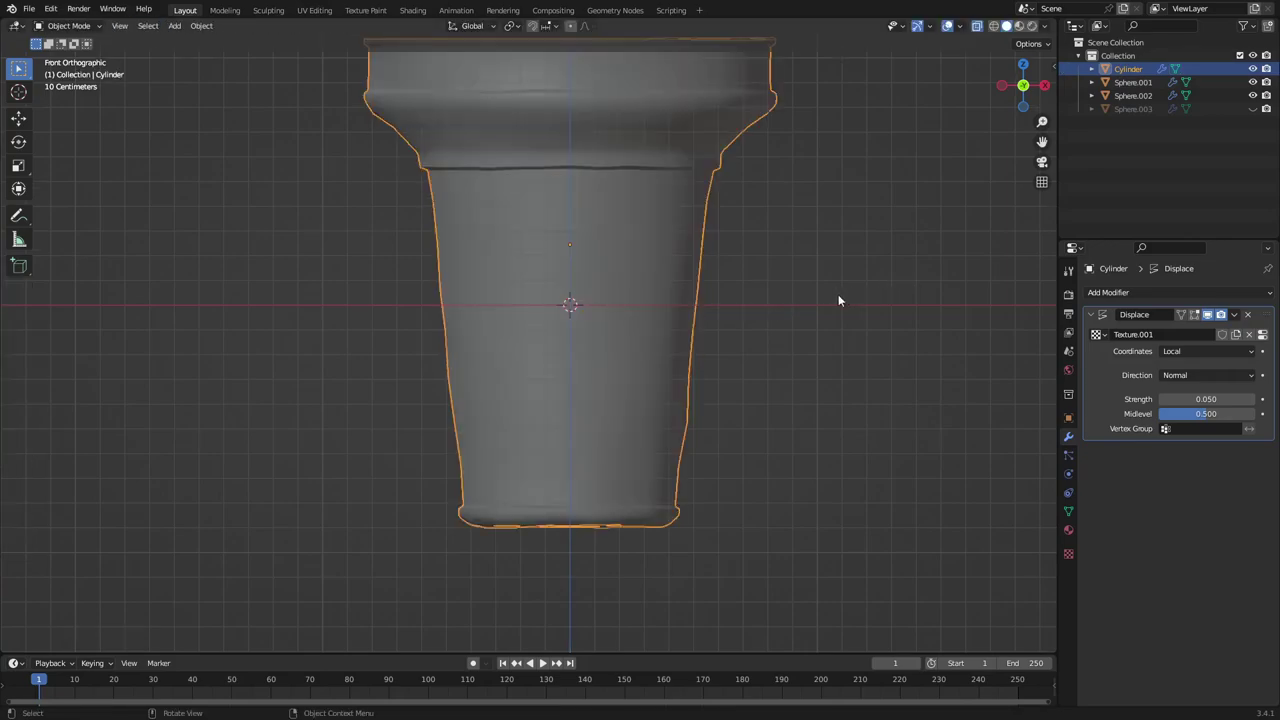
scroll(840, 290, "down", 1)
left_click(947, 26)
middle_click_drag(708, 222, 770, 203)
left_click(979, 26)
scroll(800, 220, "down", 5)
scroll(690, 265, "up", 6)
middle_click_drag(640, 299, 556, 260)
left_click(949, 27)
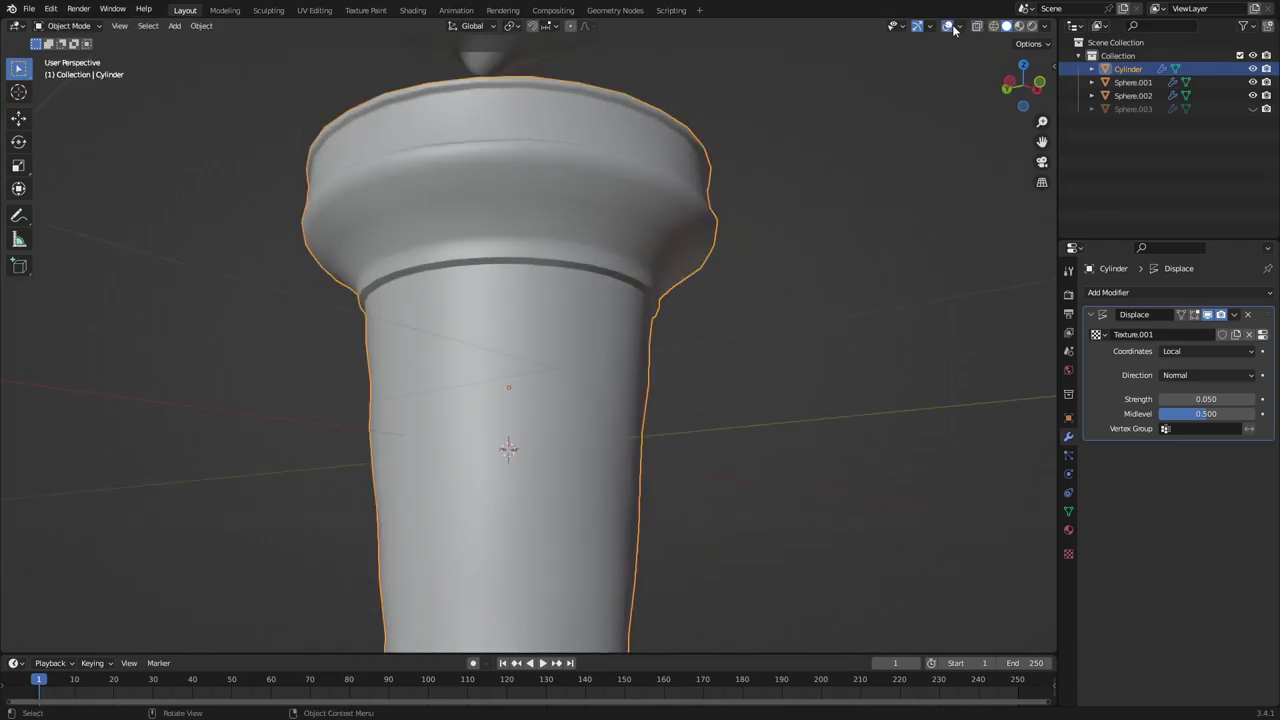
Bevel the outer edge loops bordering the recessed body at the neck and base about 0.008 m with two segments
key("Tab")
left_click(581, 262)
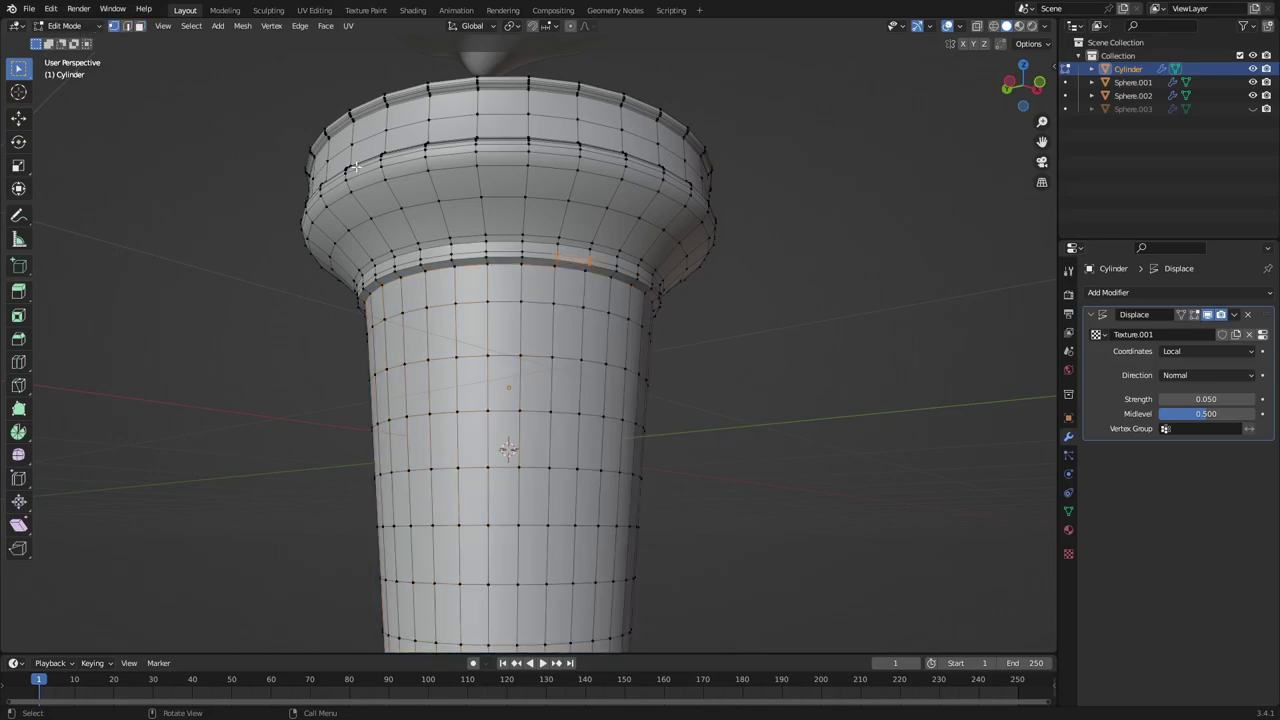
scroll(600, 180, "up", 4)
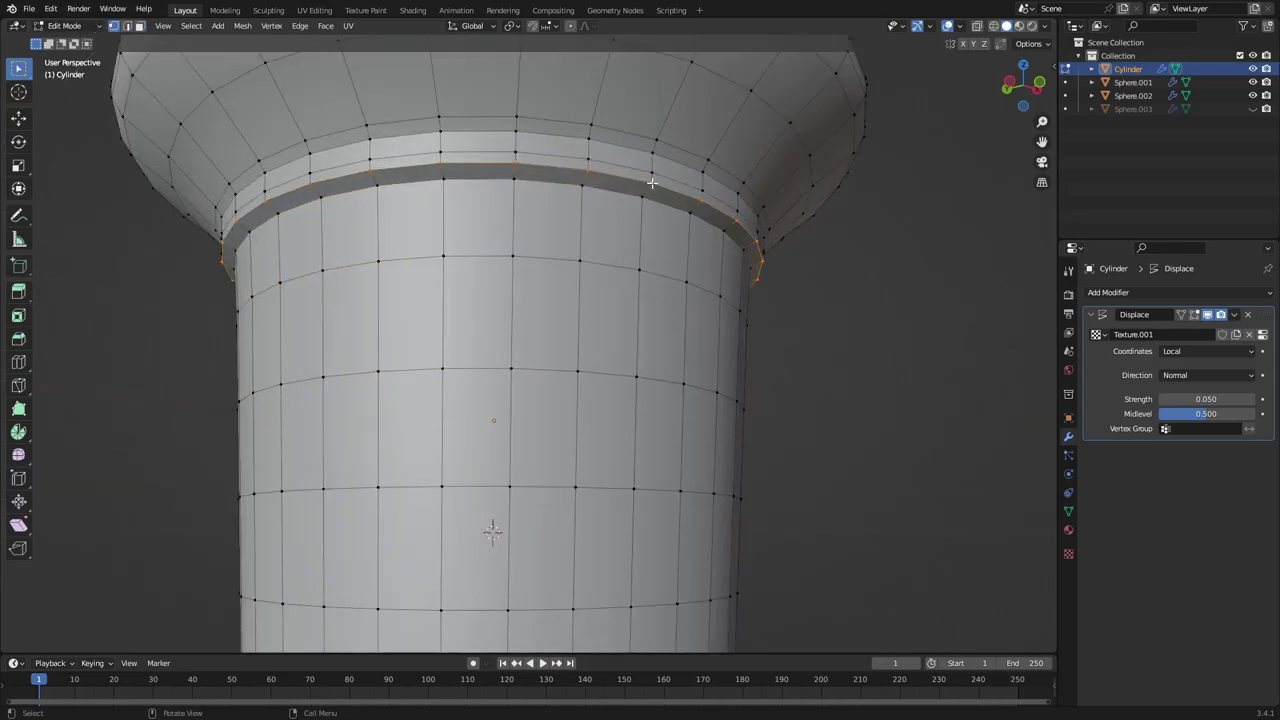
middle_click_drag(651, 183, 644, 378)
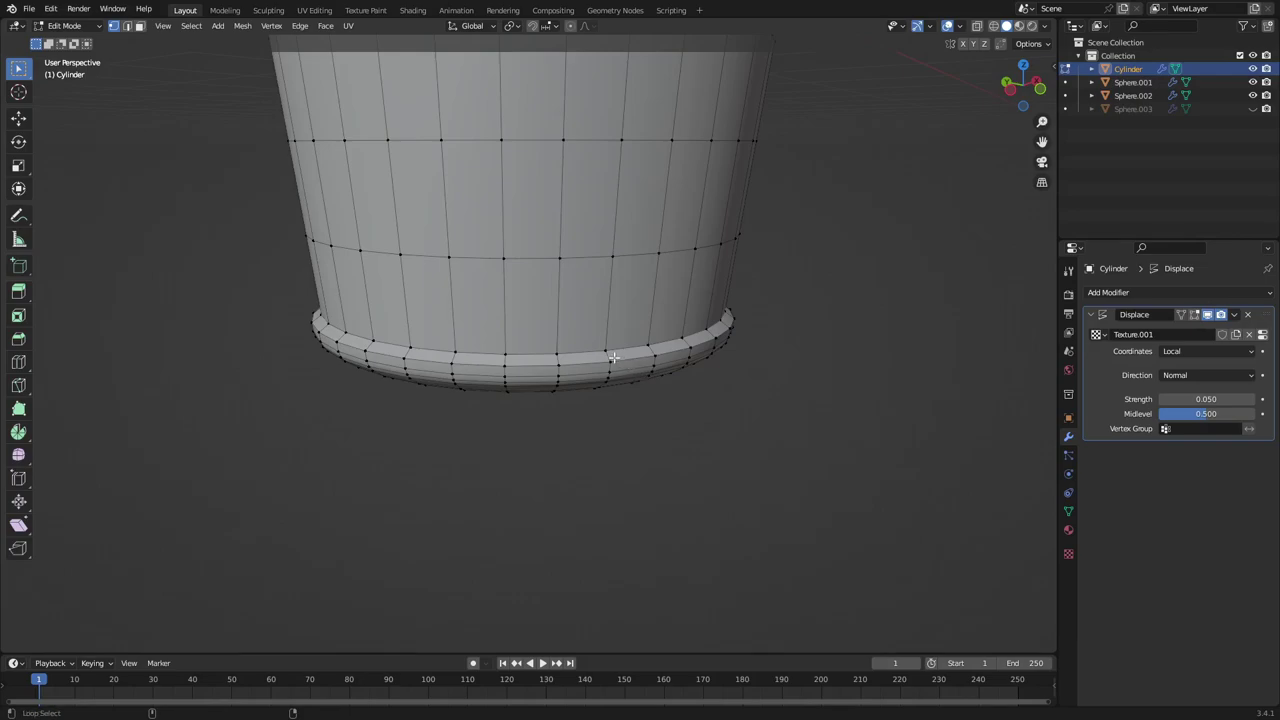
key("ctrl+b")
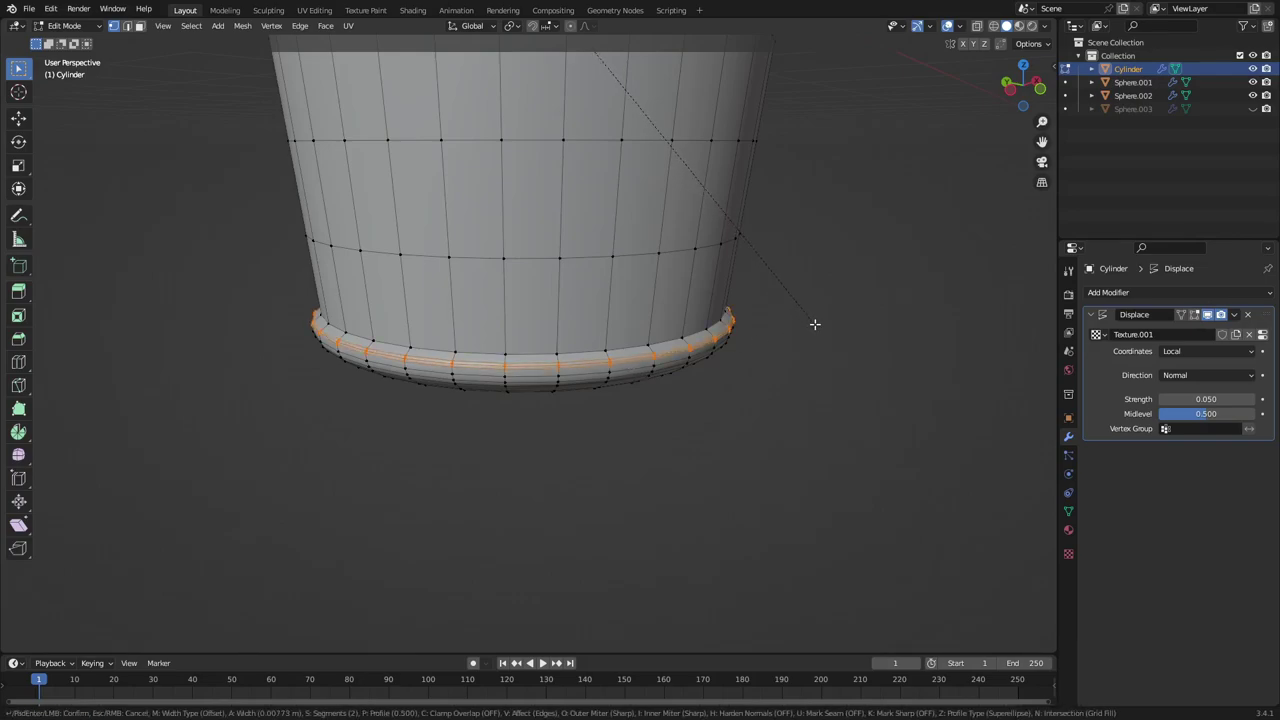
left_click(813, 324)
key("Tab")
Bevel the inner edge loops of the recessed body at the neck and base about 0.005 m with two segments
middle_click_drag(811, 329, 673, 292)
key("Tab")
scroll(546, 250, "up", 2)
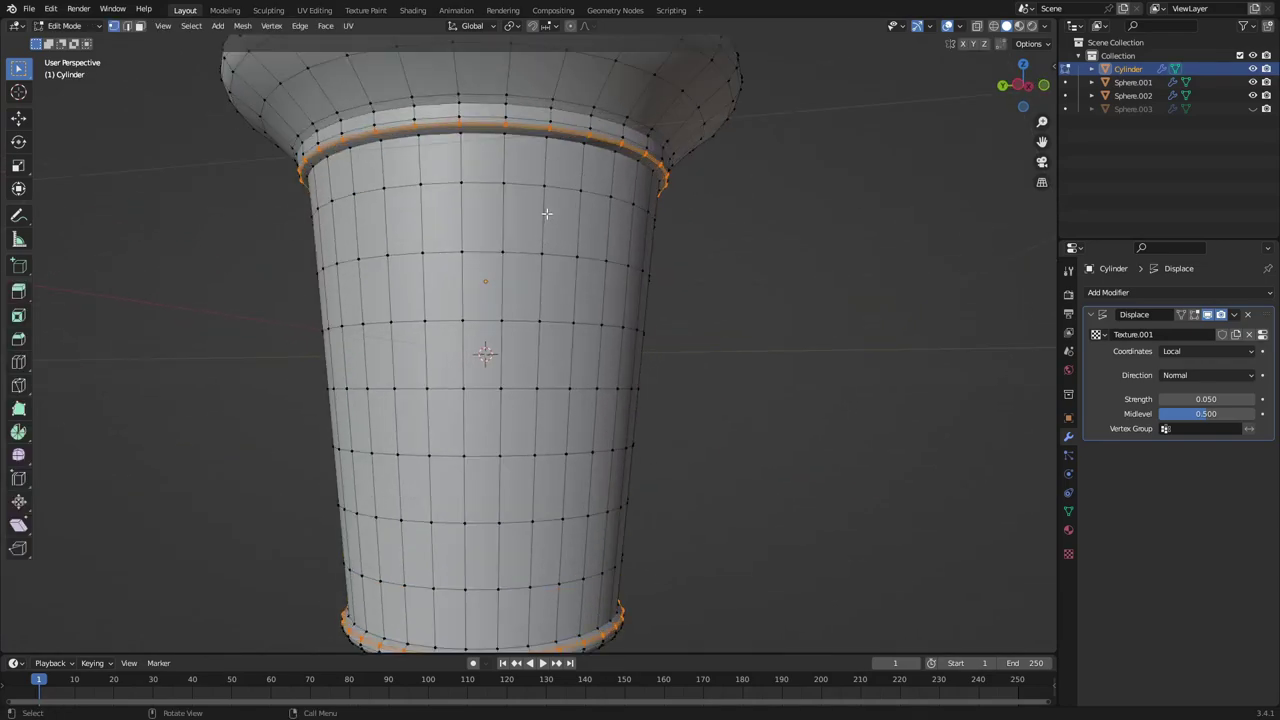
left_click(573, 140, "alt")
middle_click_drag(637, 393, 650, 345, "shift")
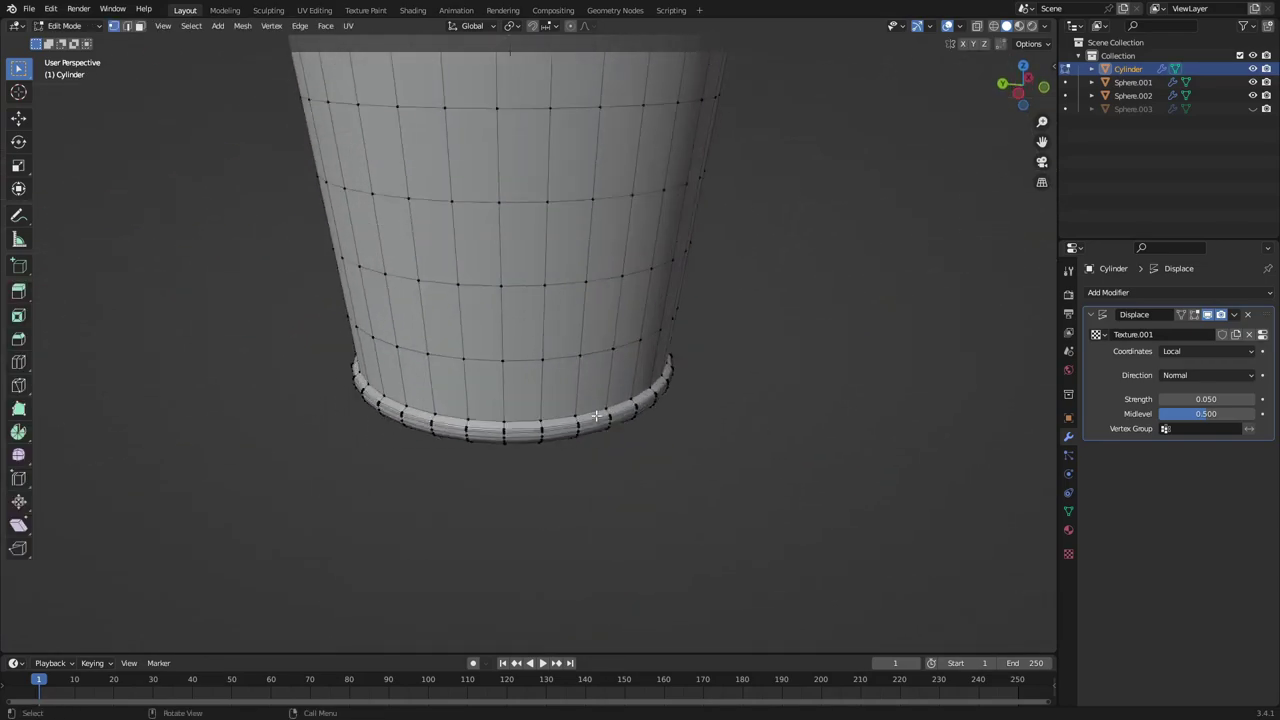
scroll(592, 460, "up", 3)
key("ctrl+b")
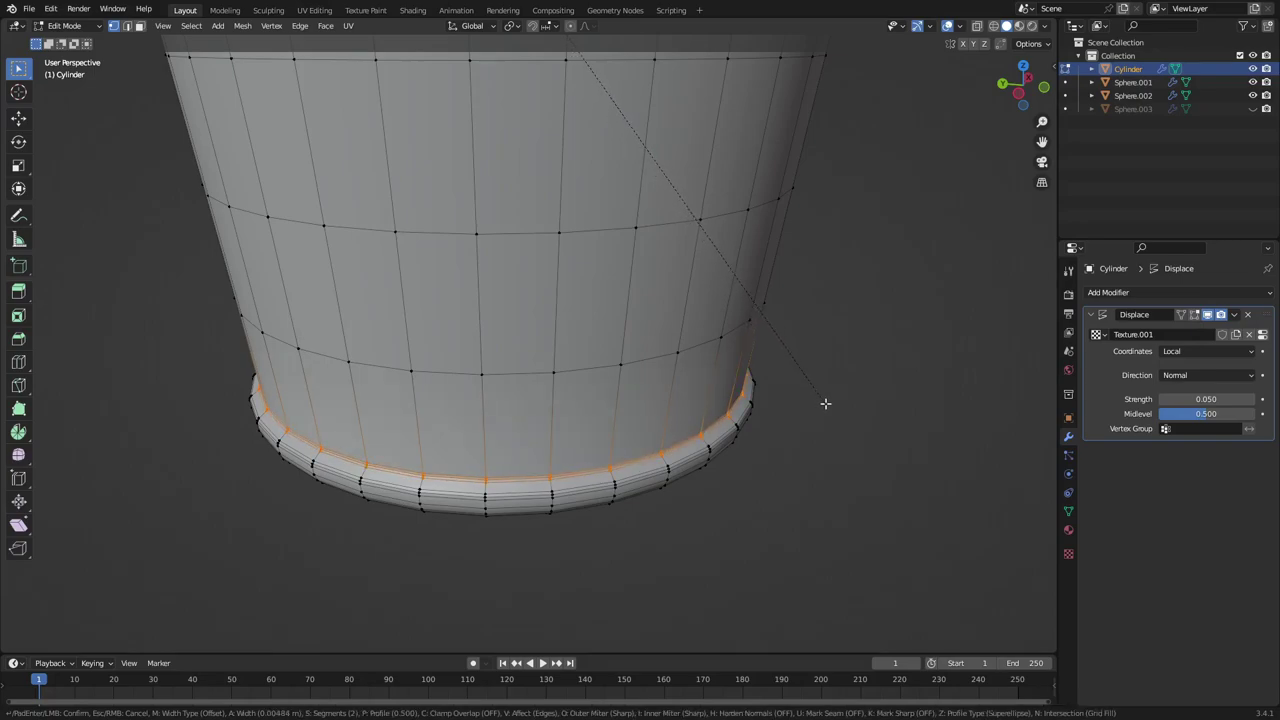
left_click(825, 403)
key("Tab")
middle_click_drag(823, 398, 649, 290)
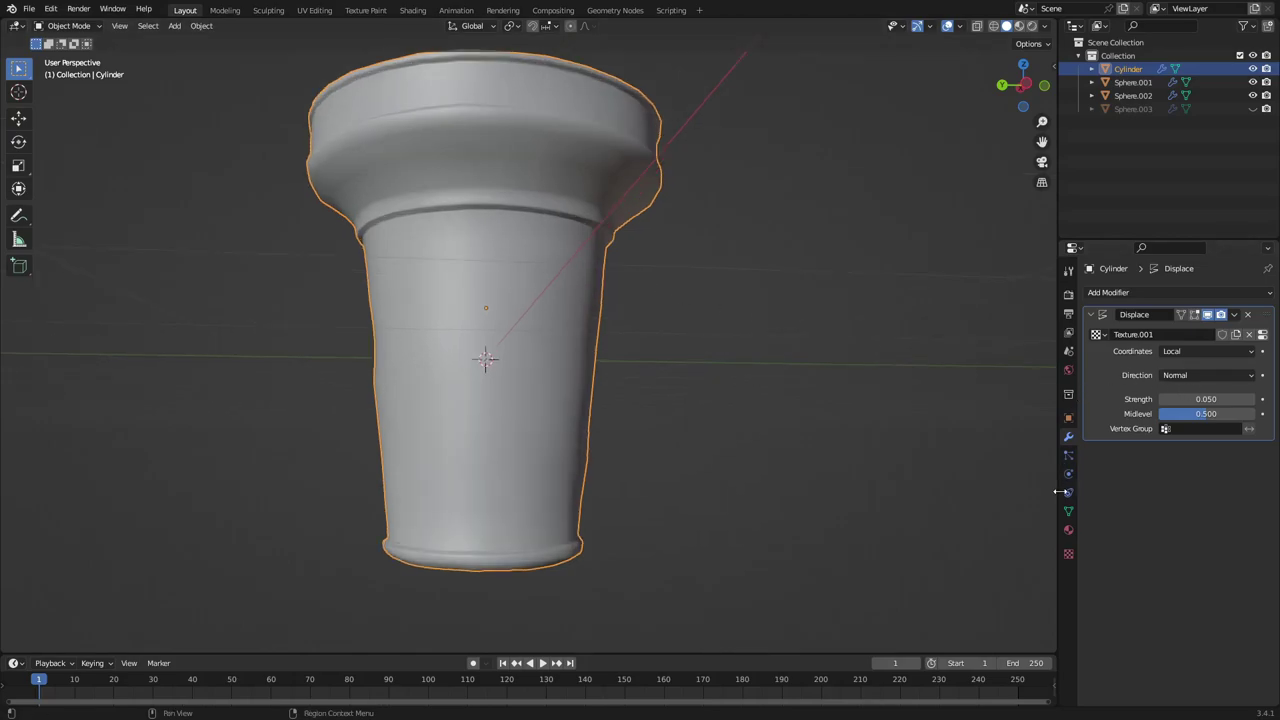
Add a Subdivision Surface modifier to the cone and move it above the Displace modifier in the stack
left_click(1070, 458)
left_click(1069, 438)
left_click(1150, 294)
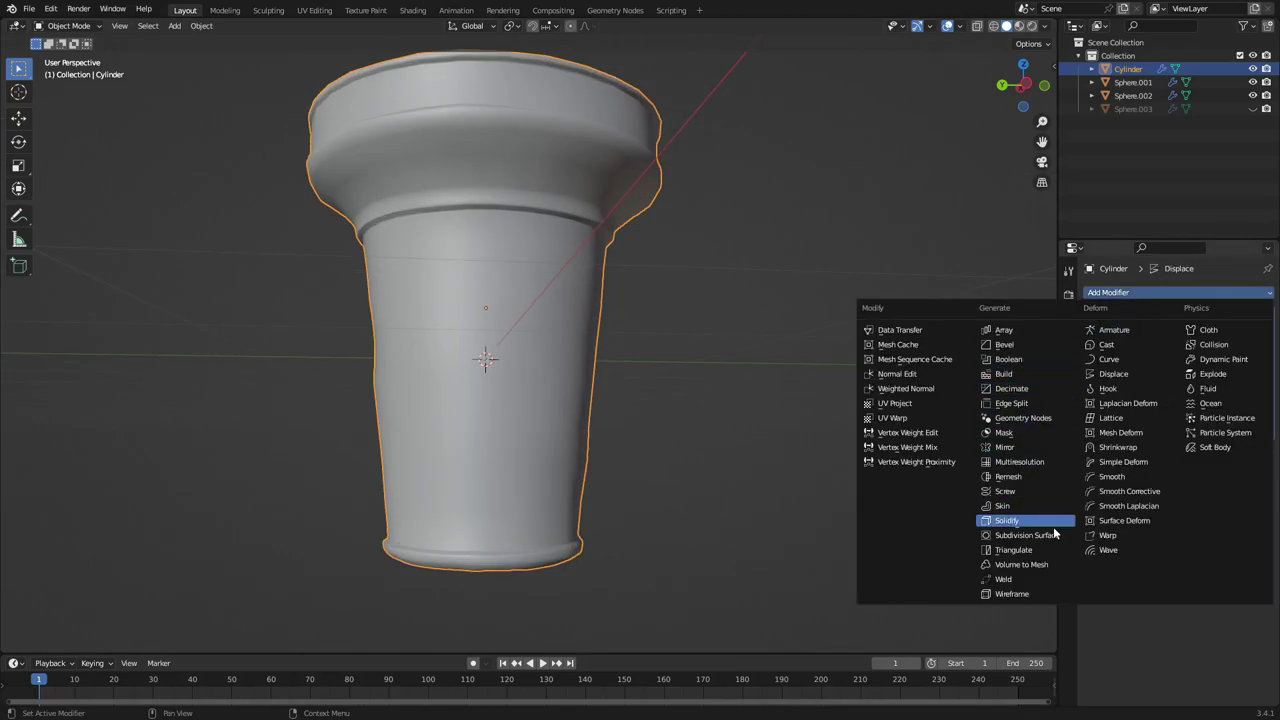
left_click(1025, 535)
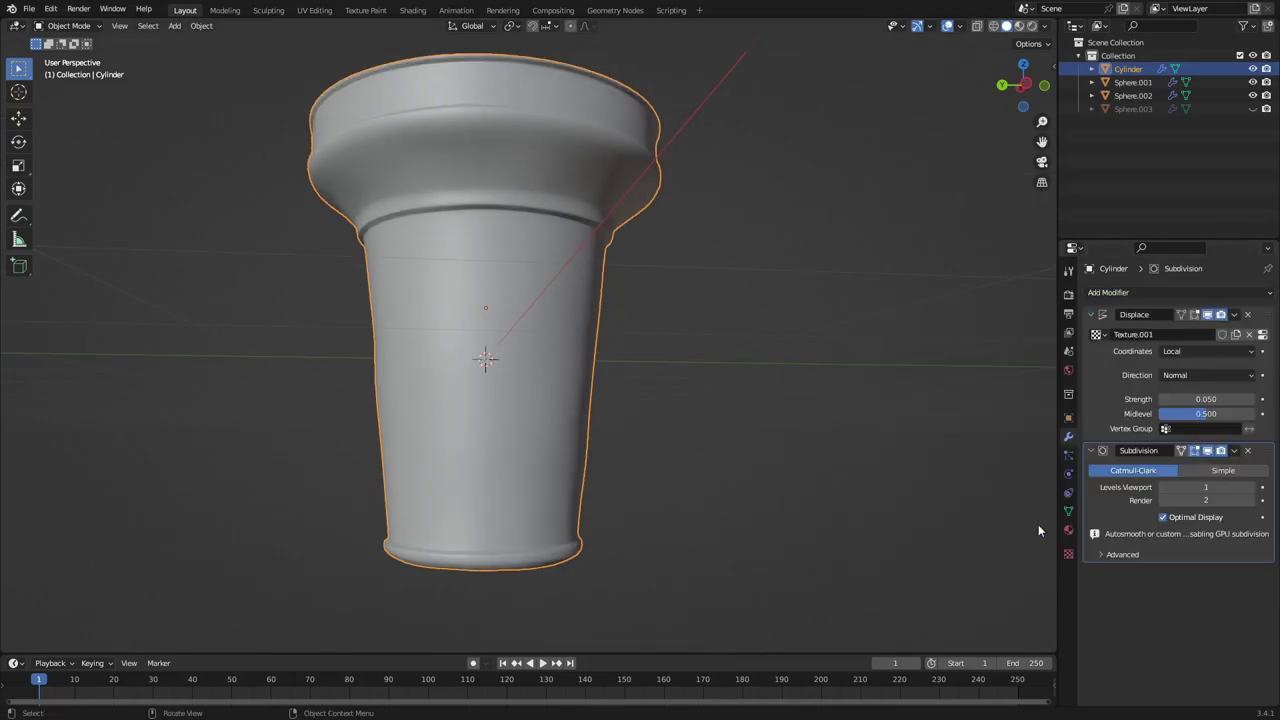
left_click(1092, 451)
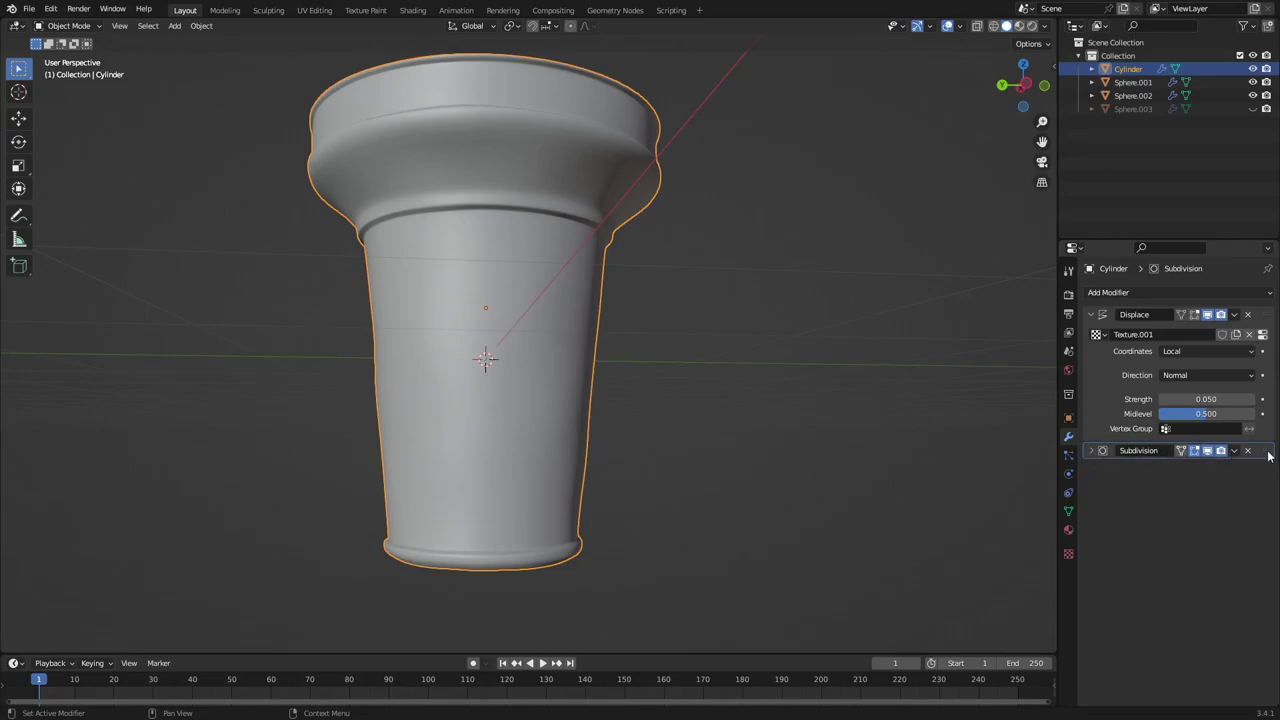
left_click_drag(1268, 455, 1266, 318)
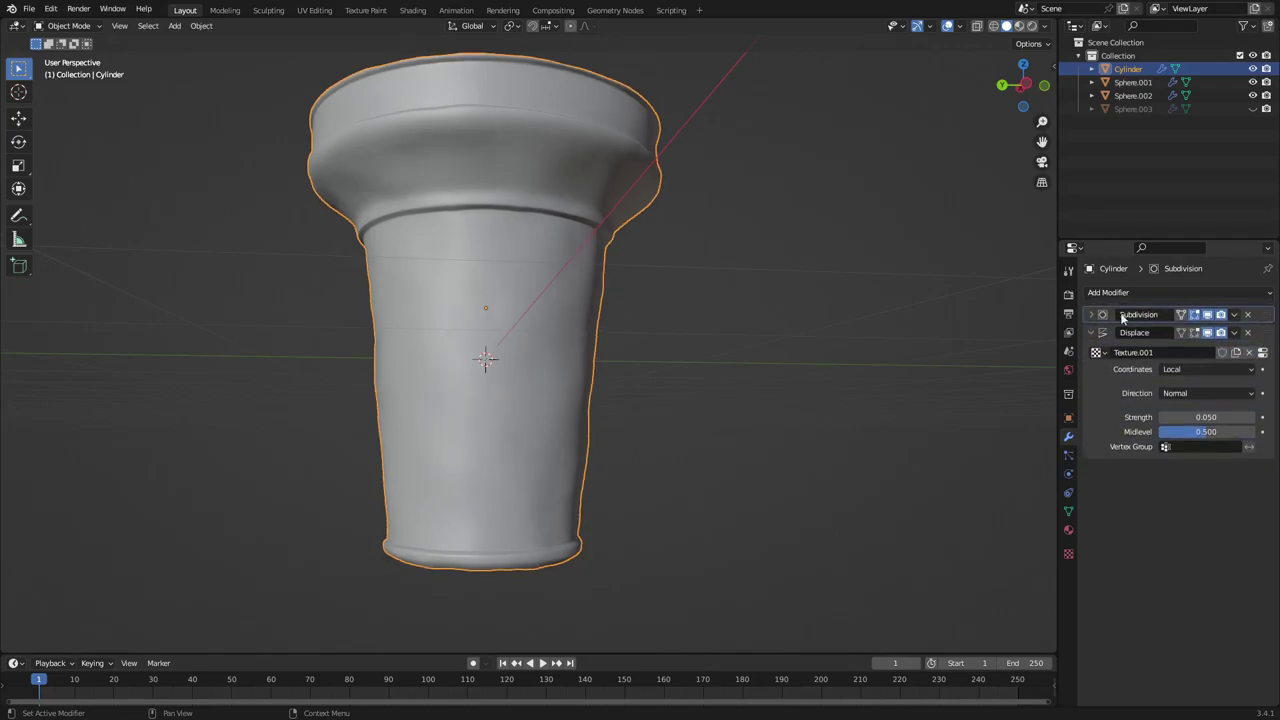
left_click(1091, 314)
Set the cone's subdivision viewport level to 1 and examine its displaced surface from several sides
scroll(714, 379, "down", 2)
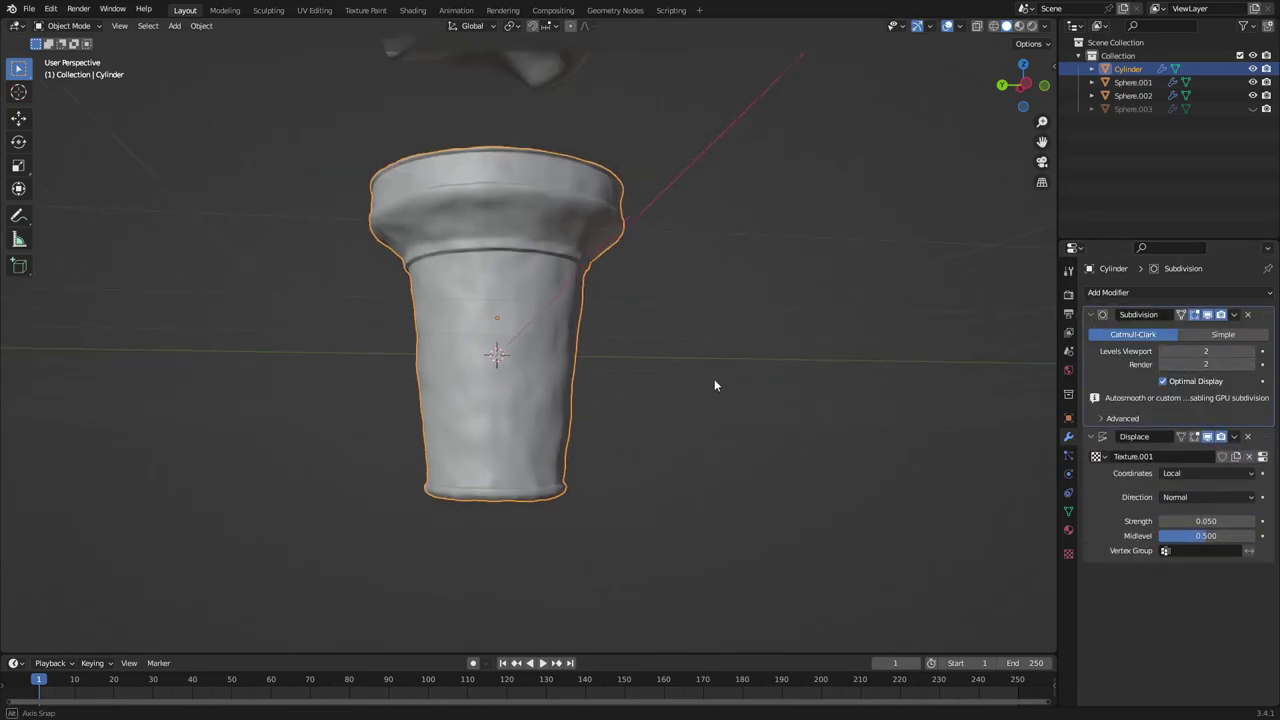
middle_click_drag(714, 379, 768, 401)
scroll(768, 401, "down", 4)
left_click(1164, 352)
scroll(598, 308, "up", 6)
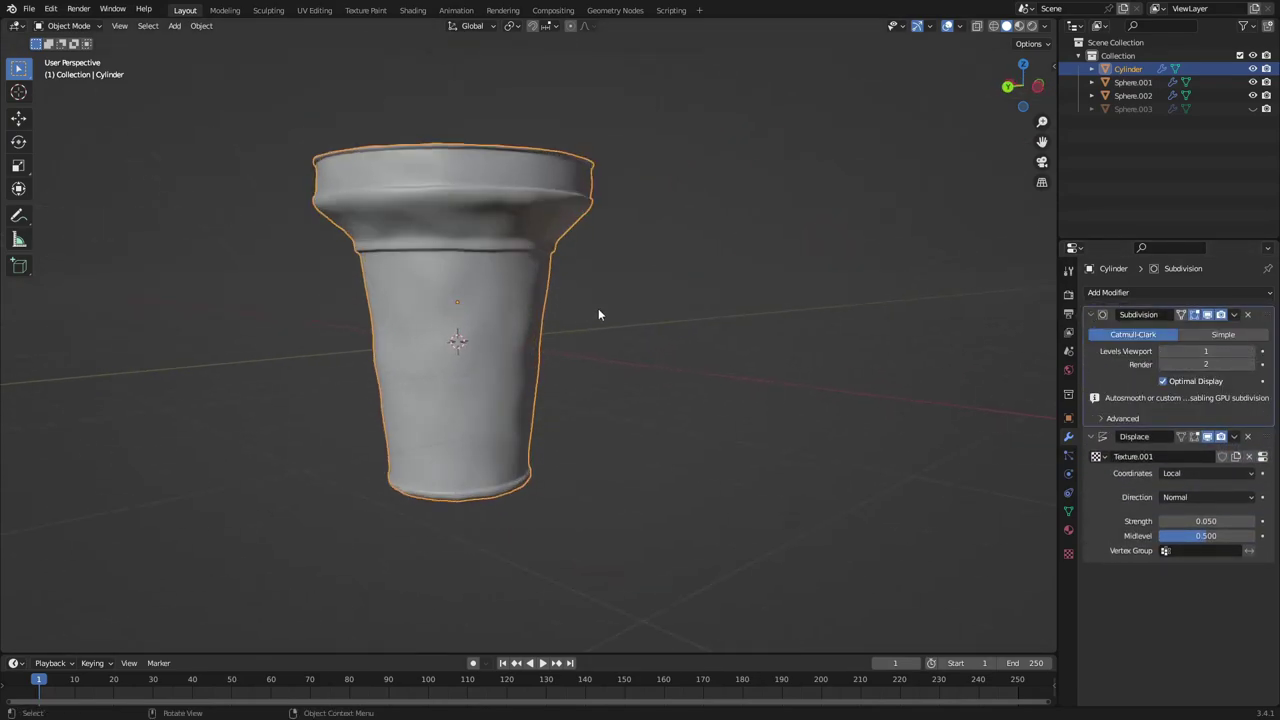
middle_click_drag(598, 308, 742, 333)
scroll(628, 312, "down", 6)
left_click(642, 317)
scroll(642, 318, "up", 3)
scroll(630, 350, "down", 4)
scroll(635, 361, "up", 5)
middle_click_drag(635, 361, 602, 310, "shift")
middle_click_drag(602, 310, 614, 371, "shift")
Select the cone's flat top face using face selection in Edit Mode
key("Tab")
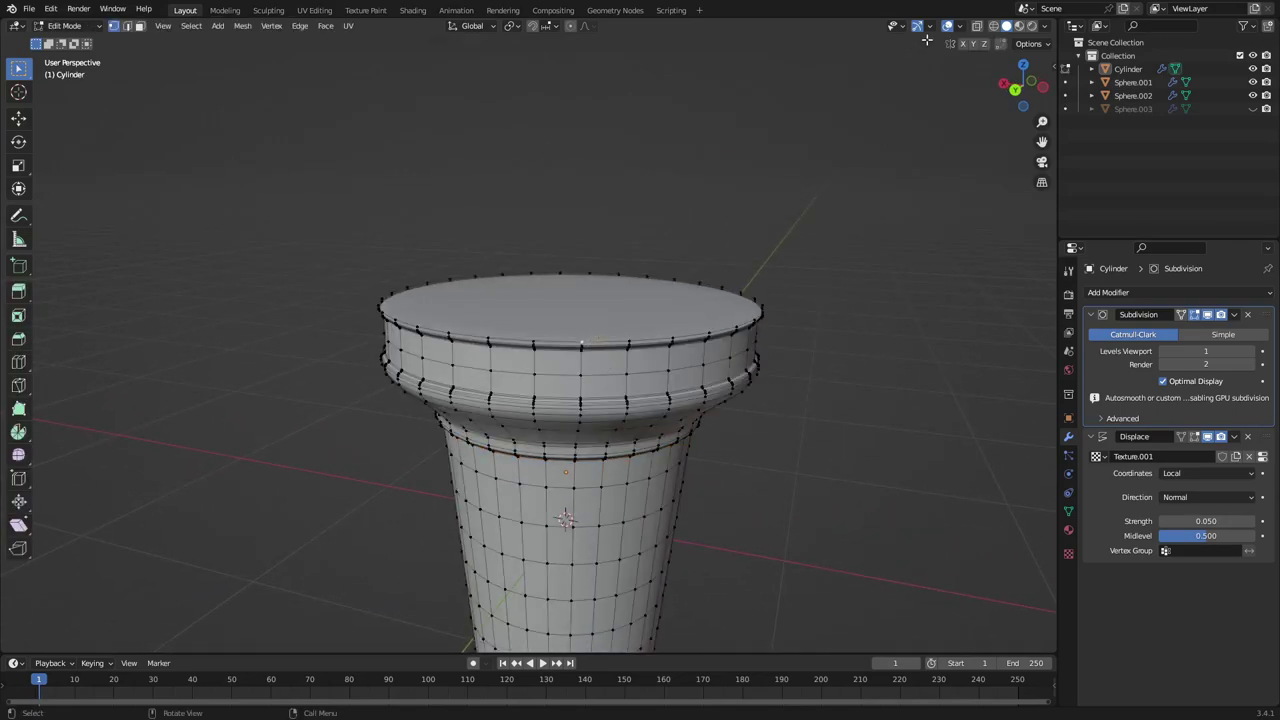
scroll(609, 251, "up", 3)
middle_click_drag(609, 251, 600, 306)
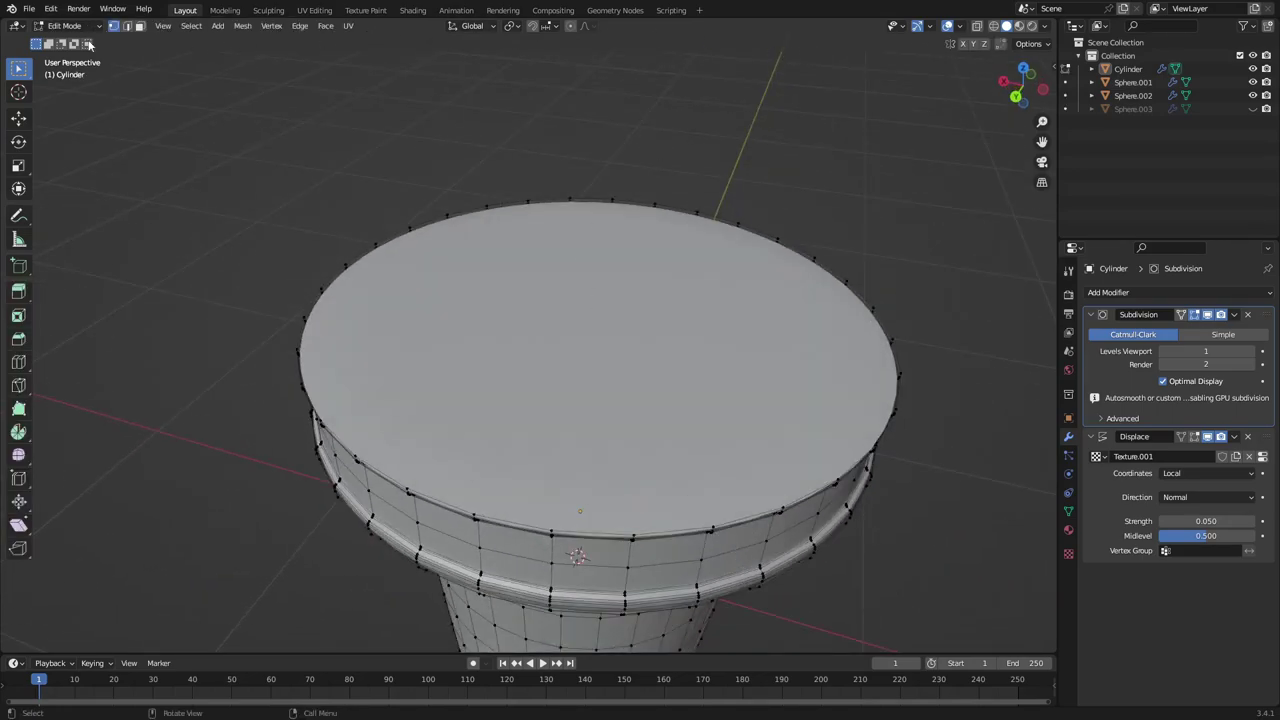
left_click(141, 27)
left_click(661, 349)
middle_click_drag(892, 374, 906, 317)
key("g")
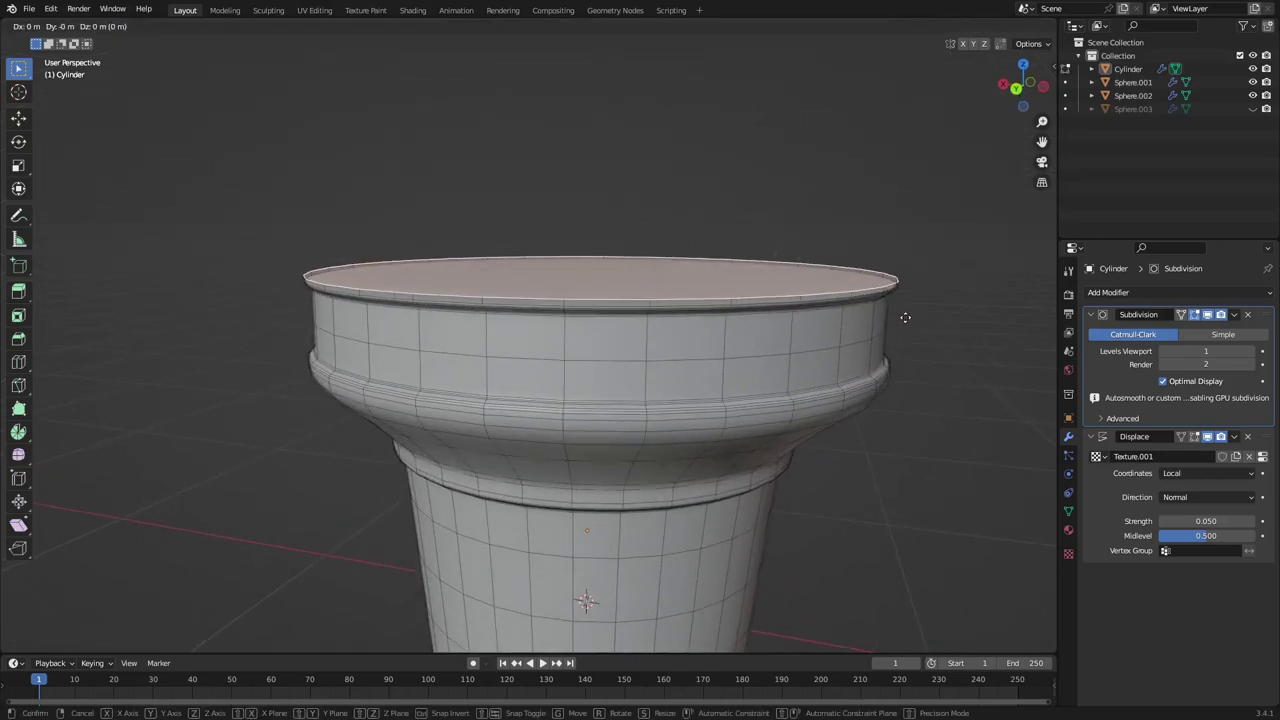
key("z")
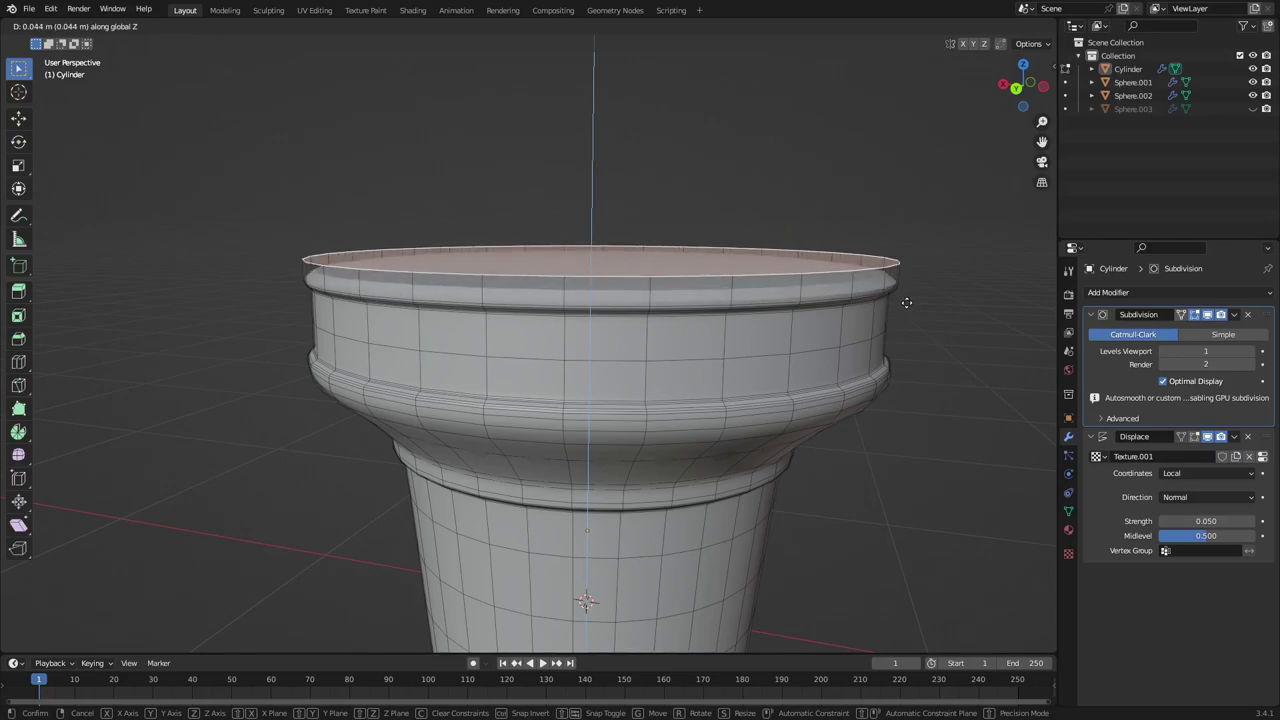
left_click(906, 301)
Extrude the cone's top face upward about 0.064 m and check the raised rim in Object Mode
key("e")
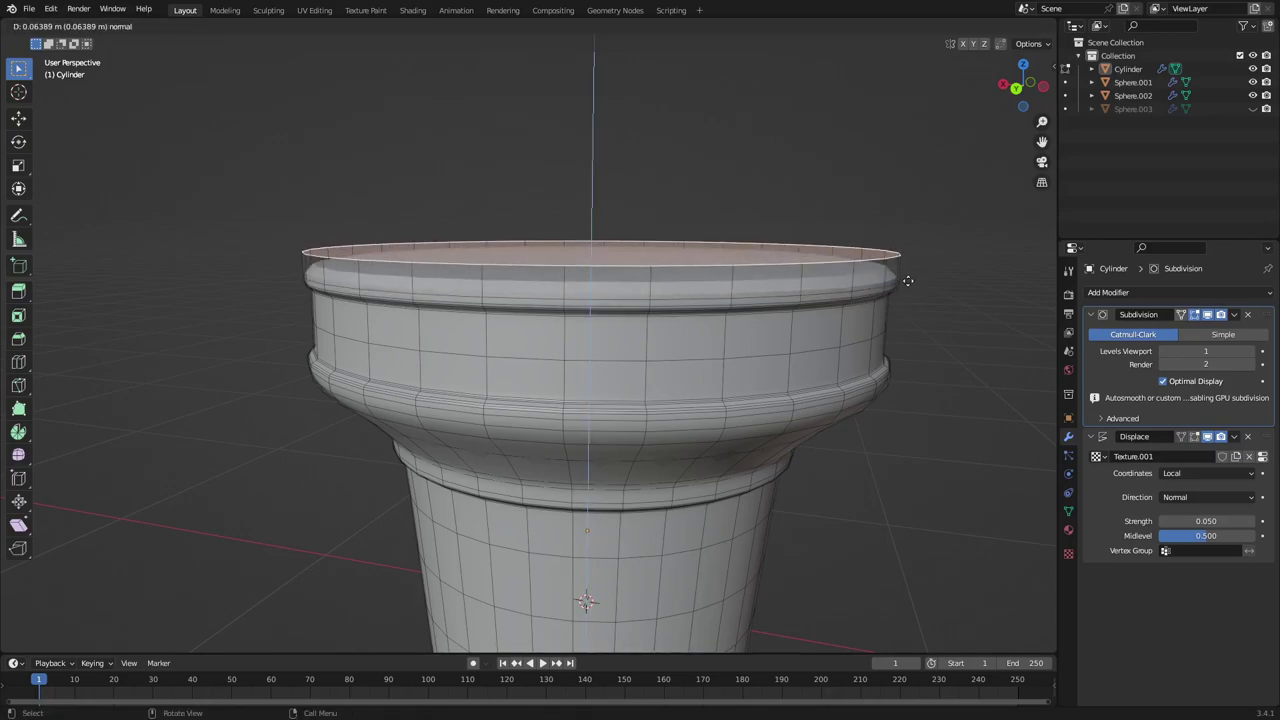
left_click(907, 281)
key("Tab")
scroll(806, 291, "down", 3)
middle_click_drag(806, 291, 761, 291)
Inset the raised top face to leave a narrow rim around the cone's opening
key("Tab")
key("i")
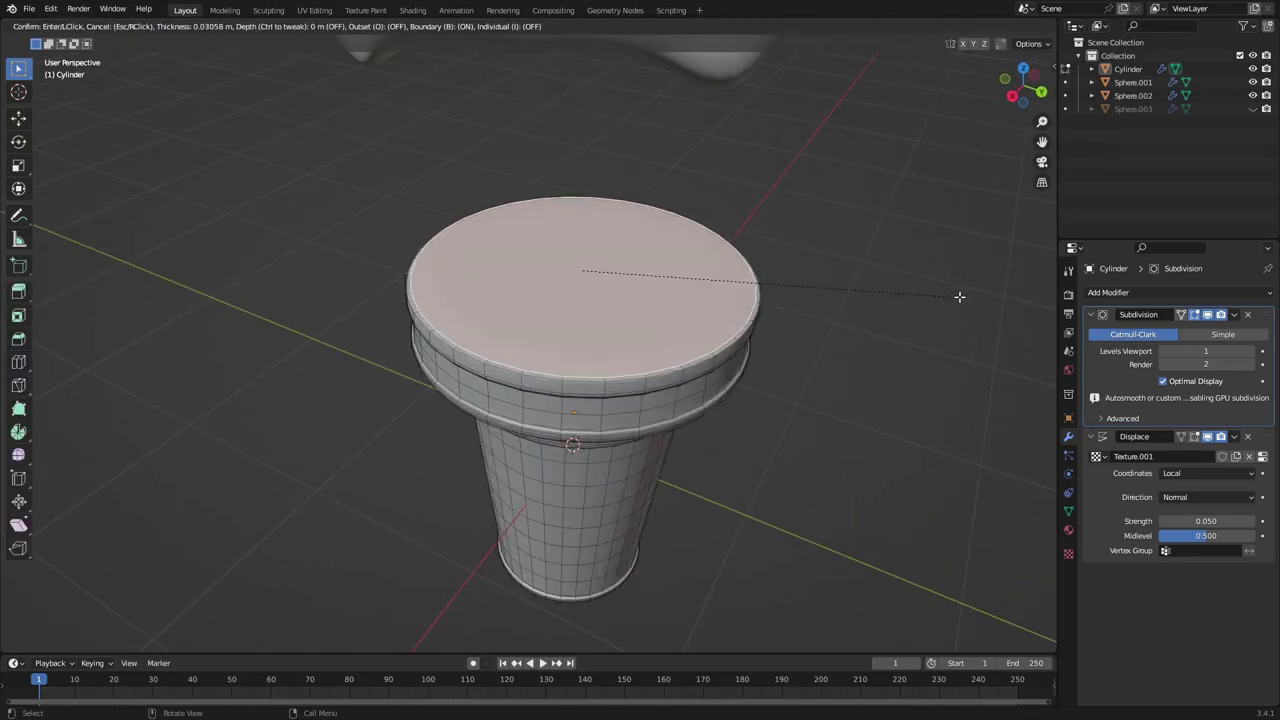
left_click(947, 300)
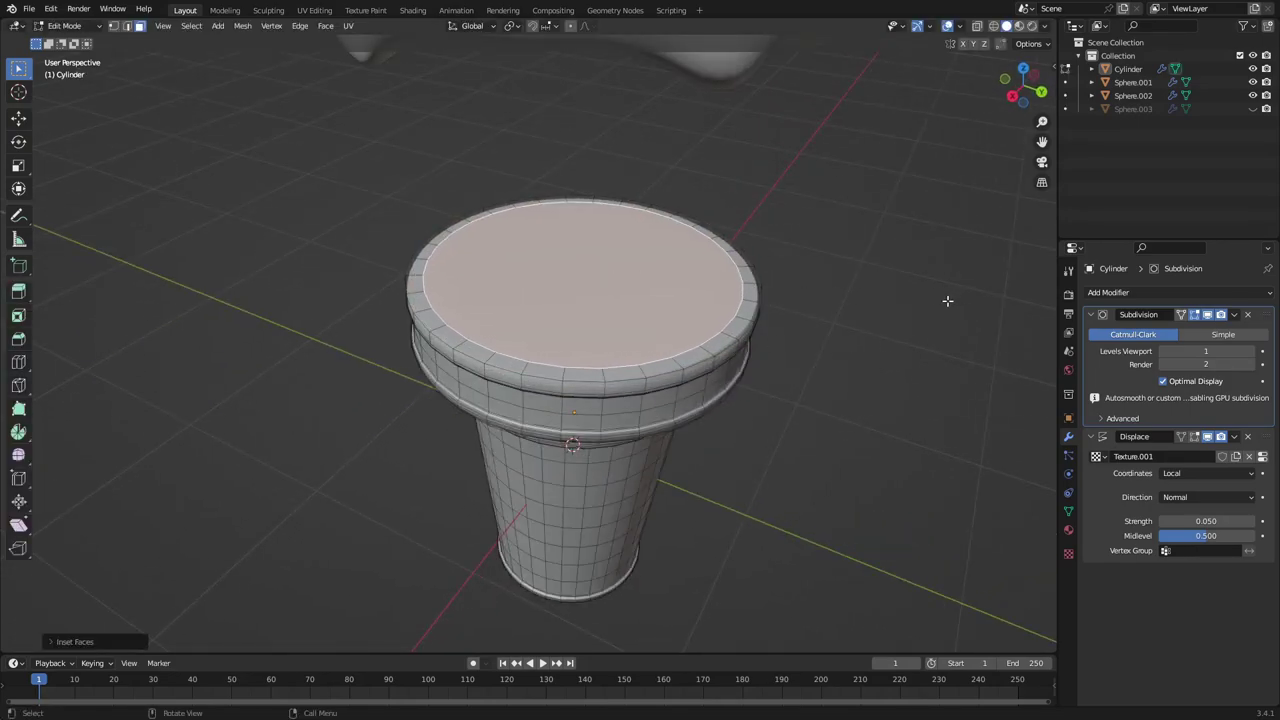
Extrude the inset top face down into the cone and scale it to about 0.8, forming a hollow mouth
key("e")
left_click(946, 340)
key("s")
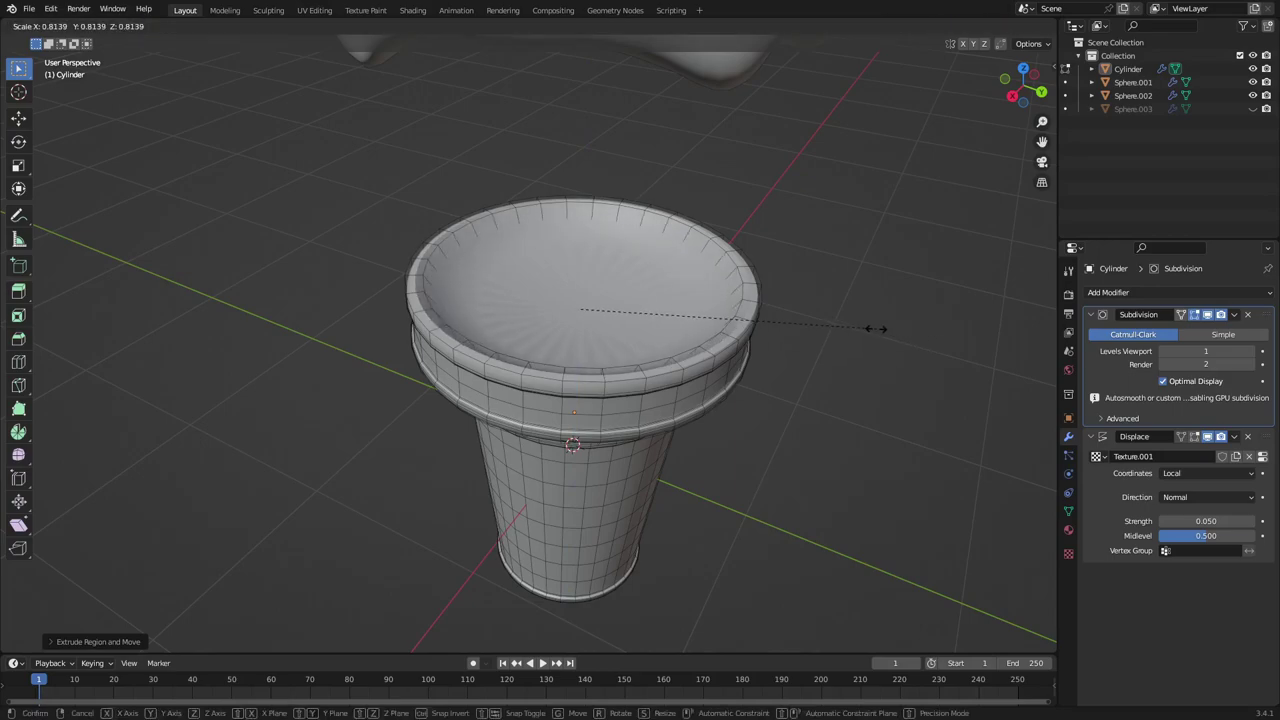
left_click(857, 337)
key("Tab")
middle_click_drag(857, 337, 690, 320)
key("Tab")
key("Tab")
middle_click_drag(566, 314, 566, 354)
Add one loop cut around the middle of the rim's top surface and raise it about 0.015 m along Z
key("Tab")
scroll(414, 260, "up", 2)
middle_click_drag(414, 260, 408, 292)
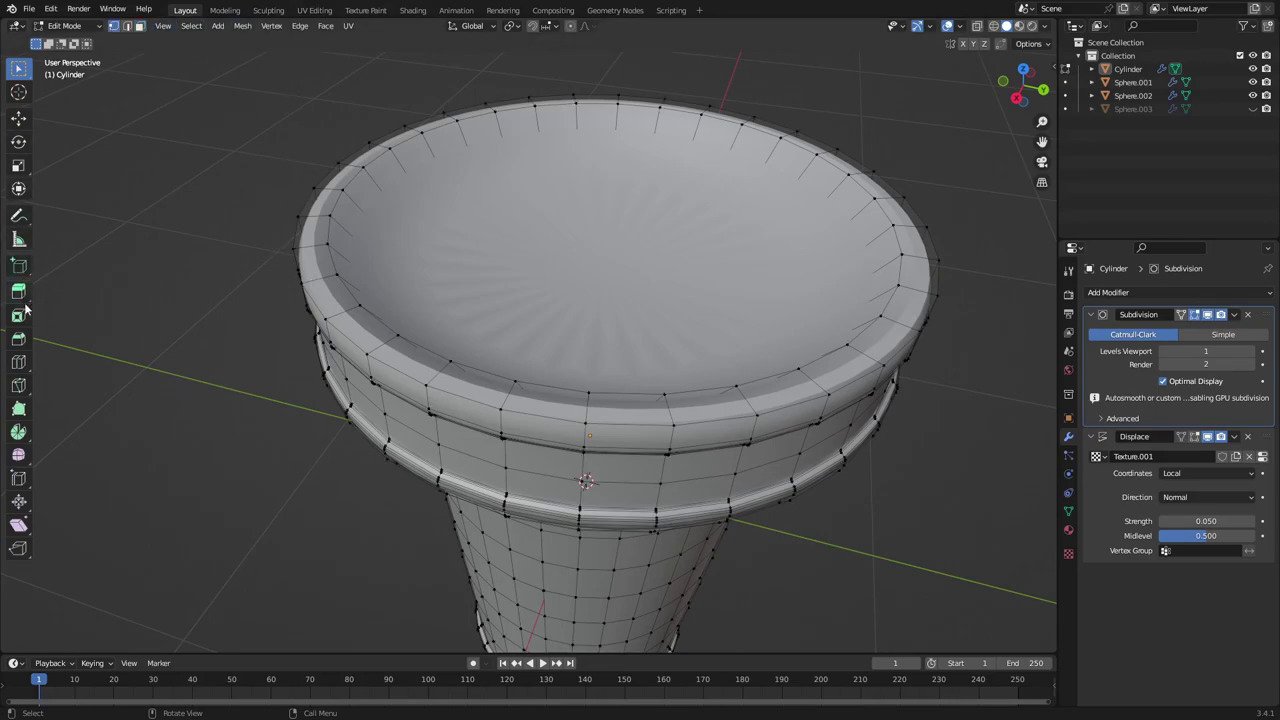
left_click(20, 361)
left_click(342, 310)
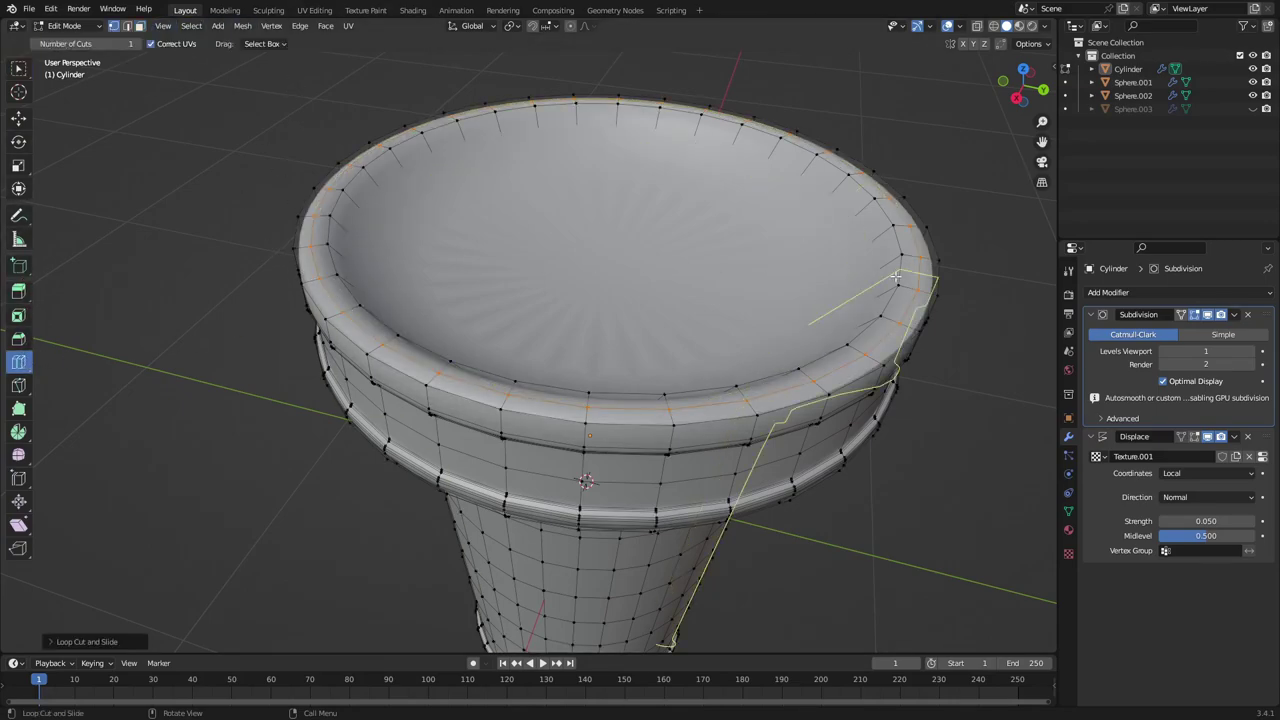
key("g")
key("z")
left_click(1024, 303)
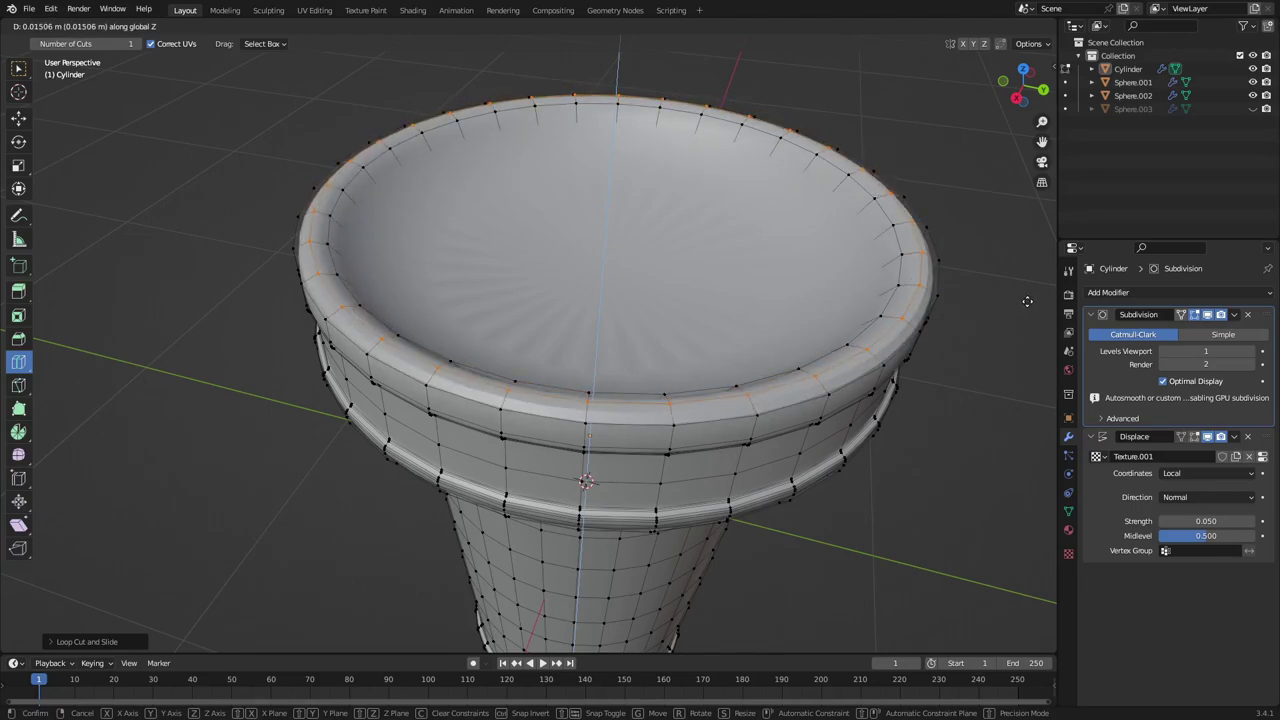
key("Tab")
middle_click_drag(1024, 303, 828, 360)
Examine the hollowed cone from several sides and switch back to the Select Box tool
scroll(828, 360, "down", 4)
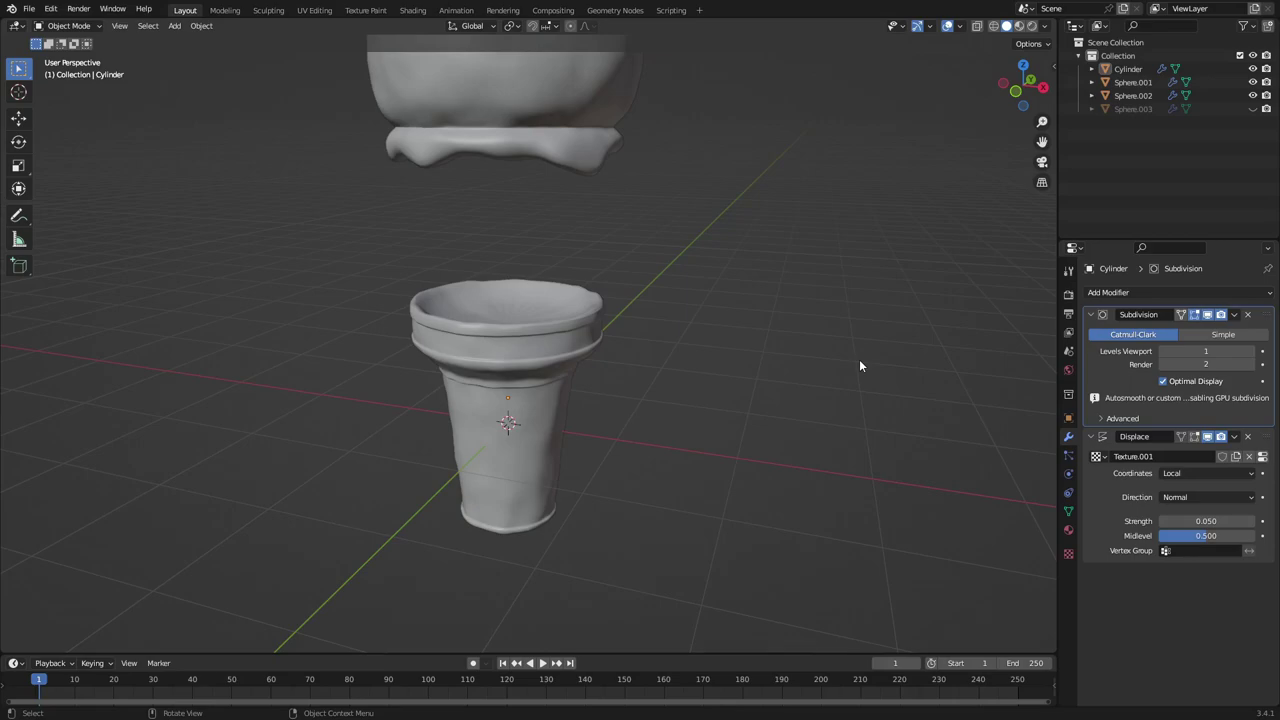
middle_click_drag(737, 308, 608, 334)
scroll(640, 328, "up", 4)
scroll(610, 336, "down", 2)
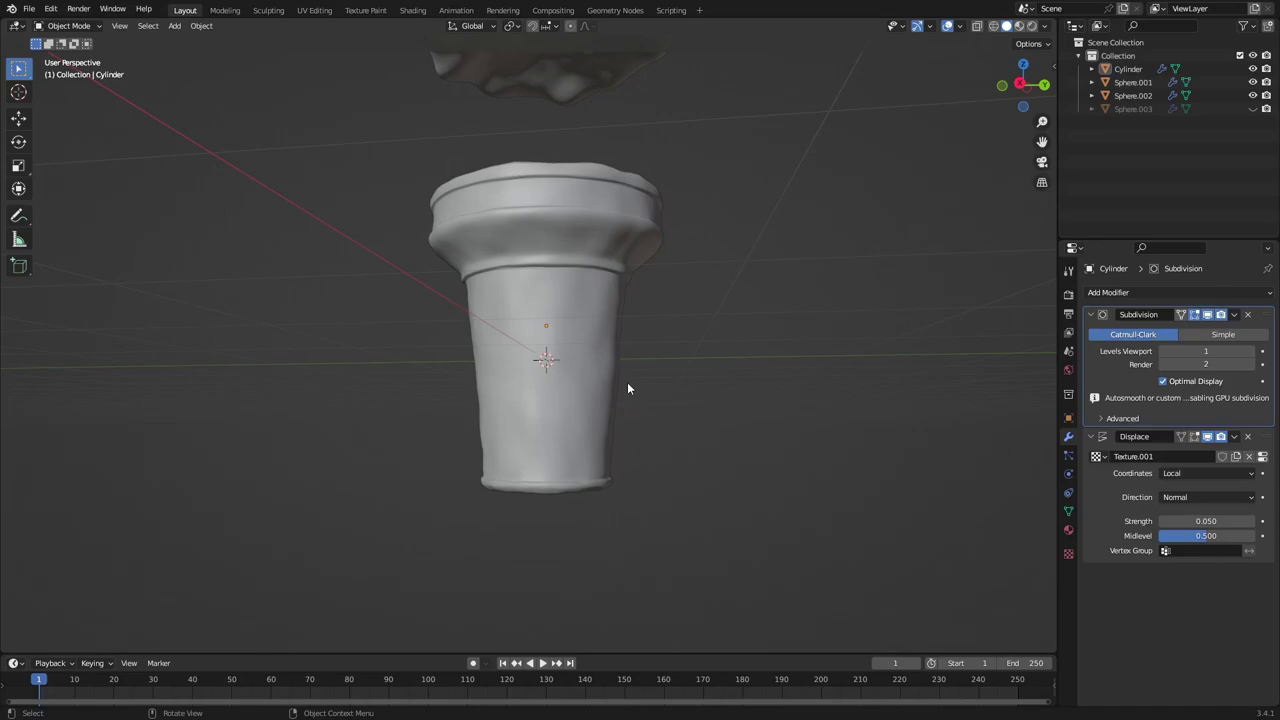
scroll(622, 385, "down", 2)
key("Tab")
scroll(578, 370, "up", 3)
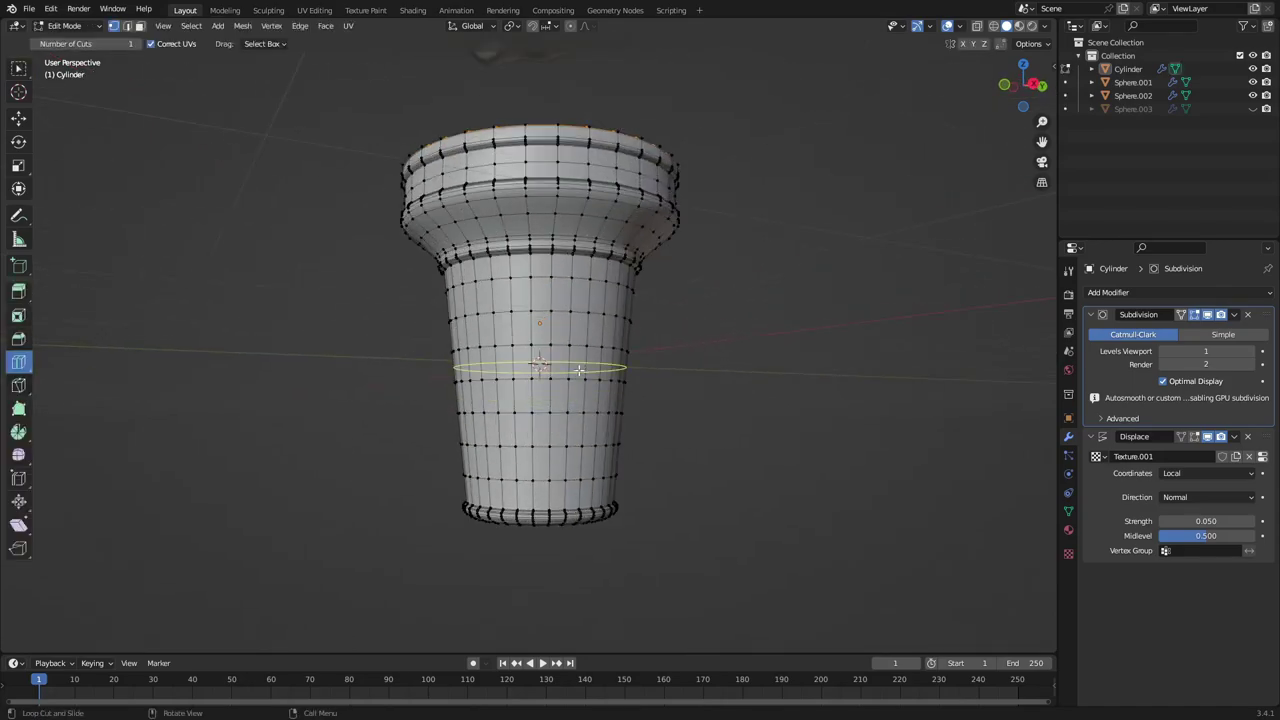
left_click(19, 69)
key("Tab")
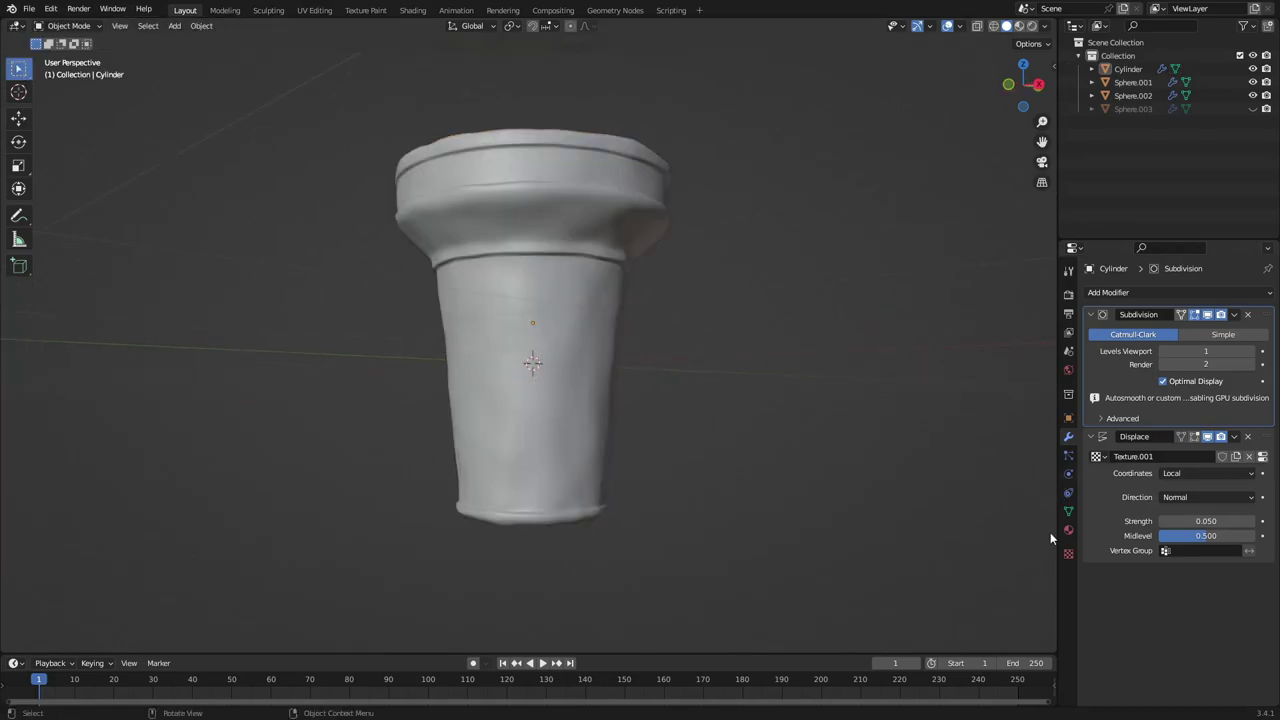
scroll(612, 238, "down", 4)
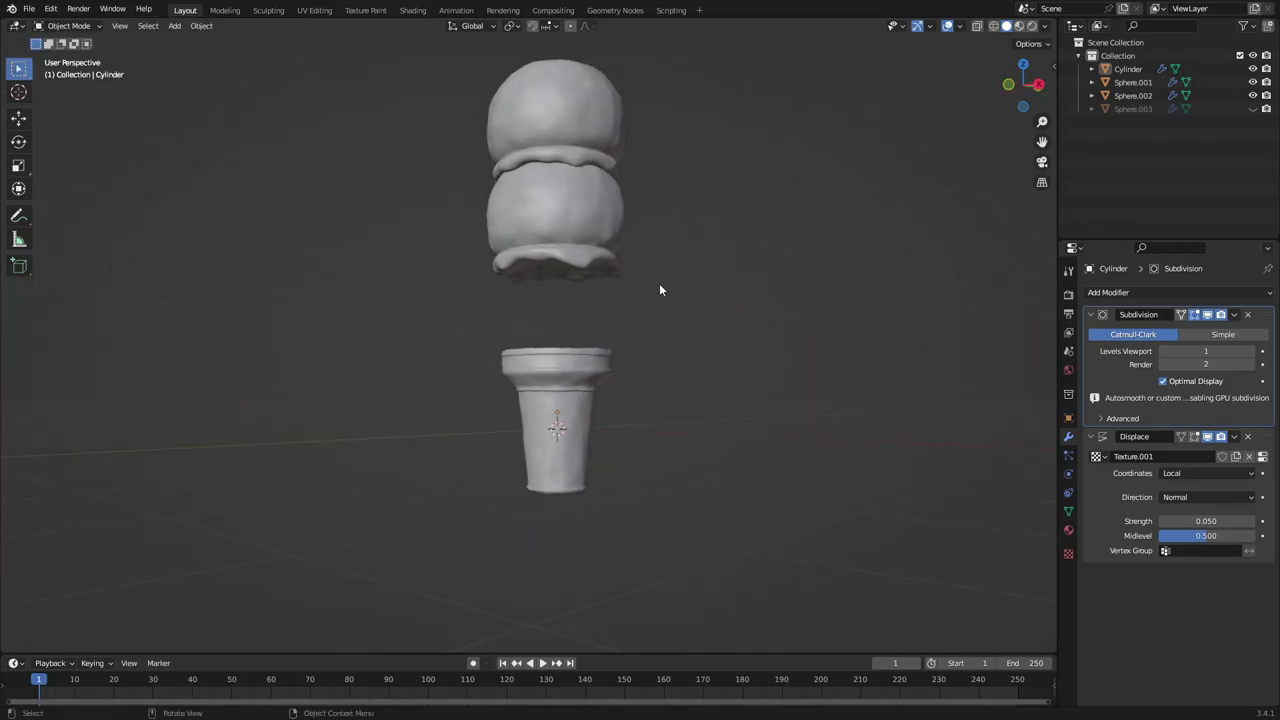
Unhide the bottom scoop and examine how its drips sit on the cone's rim
key("alt+h")
scroll(662, 347, "down", 3)
middle_click_drag(665, 355, 806, 361)
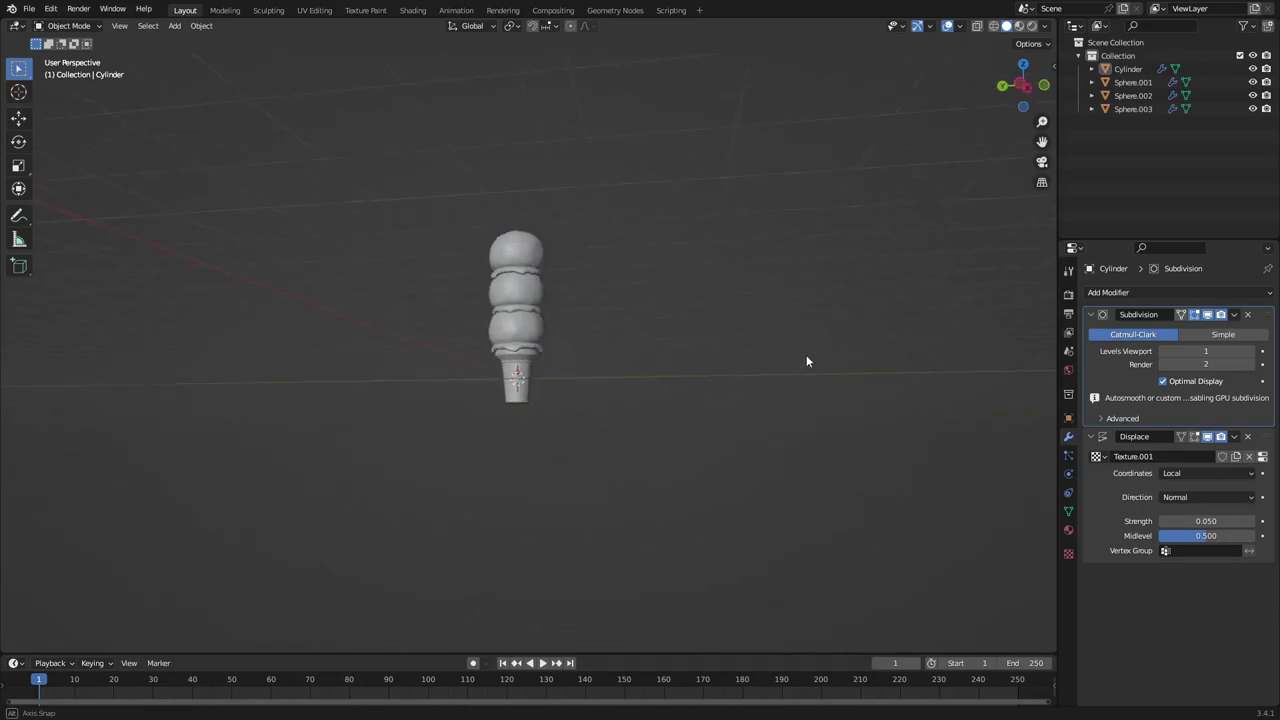
scroll(662, 378, "up", 5)
middle_click_drag(660, 379, 805, 383)
scroll(593, 368, "up", 3)
middle_click_drag(593, 368, 648, 400)
In Edit Mode on the bottom scoop, move the lowest vertex of a side drip horizontally inward about 0.1 m toward the cone
left_click(617, 382)
key("Tab")
key("g")
left_click(632, 413)
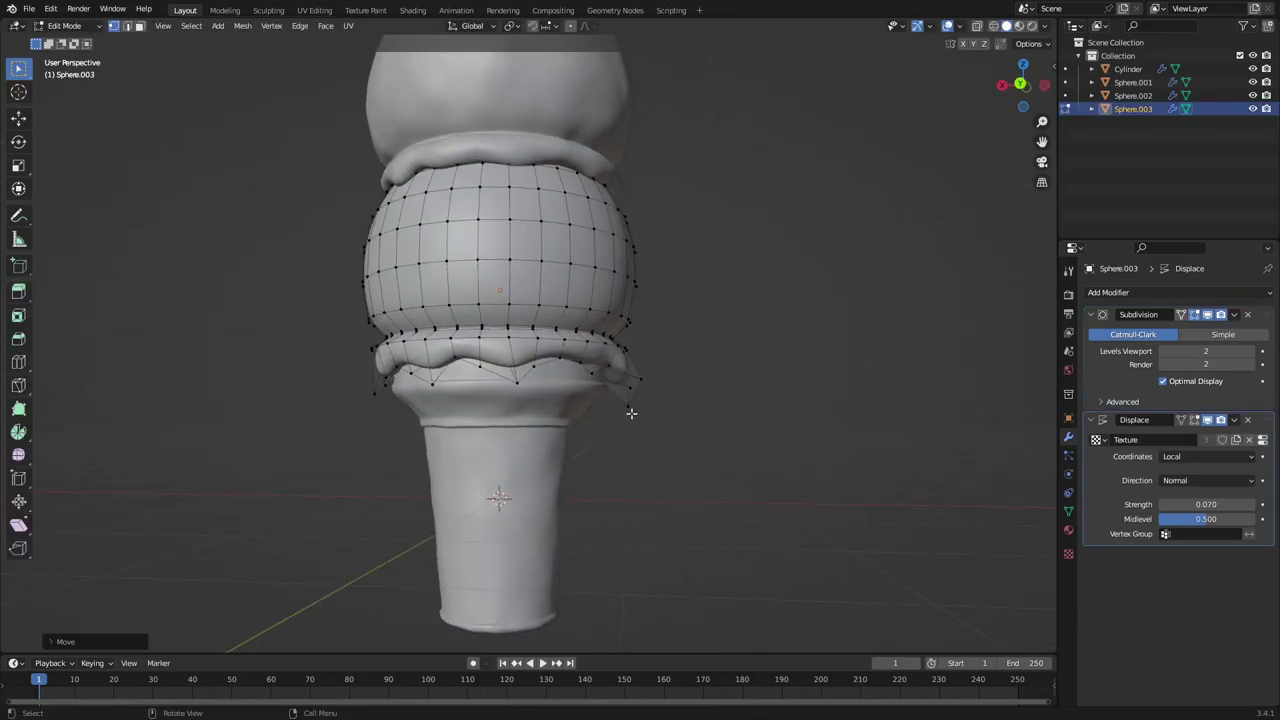
left_click(629, 408)
key("g")
key("z")
right_click(689, 419)
key("g")
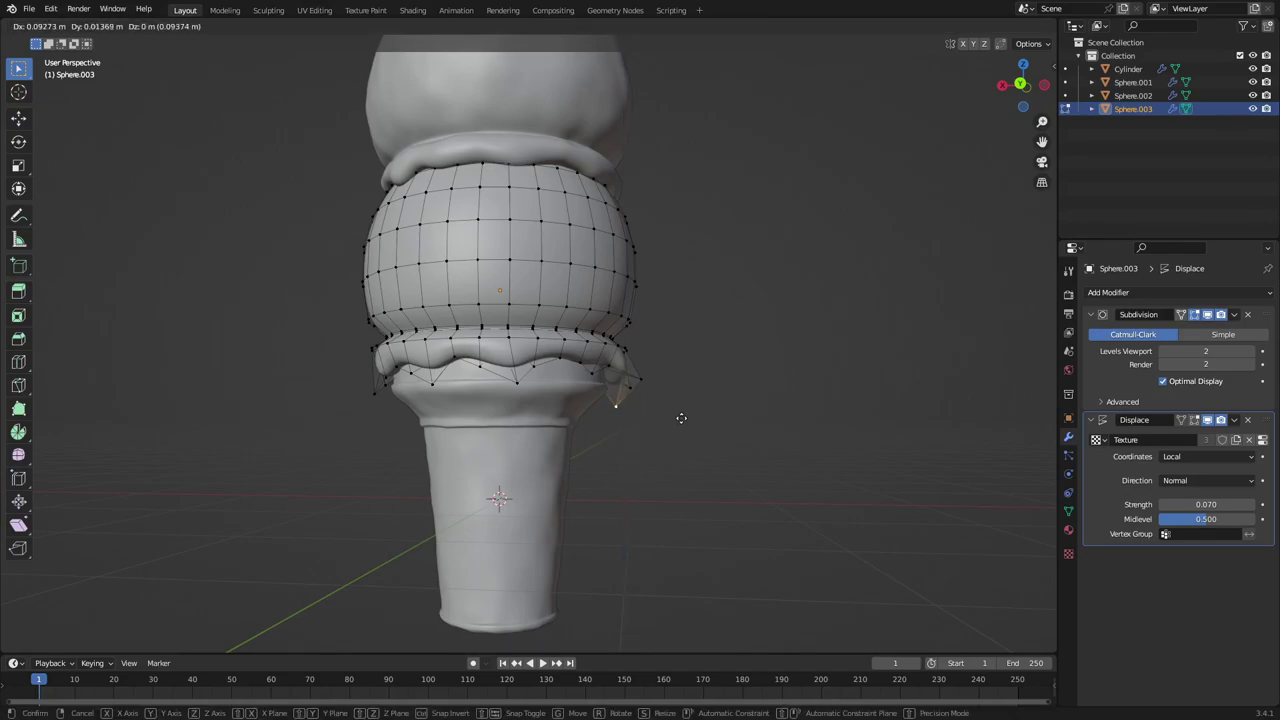
left_click(678, 419)
Move the adjacent outward-sticking vertices of the bottom scoop's drip edge inward against the cone's rim
left_click(646, 378)
key("g")
left_click(626, 395)
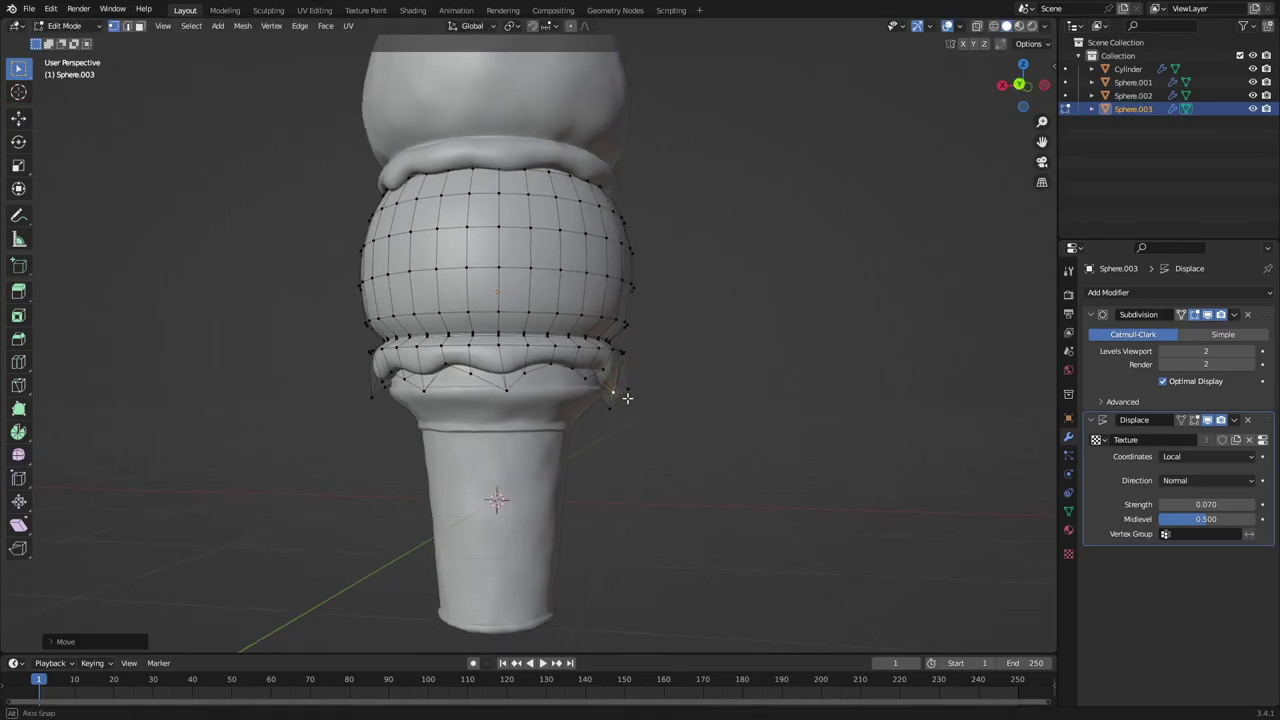
mouse_move(627, 398)
middle_mouse_down()
mouse_move(616, 404)
mouse_move(649, 394)
mouse_move(548, 390)
mouse_move(556, 366)
mouse_move(486, 378)
mouse_move(608, 392)
mouse_move(588, 400)
mouse_move(635, 394)
mouse_move(604, 408)
mouse_move(692, 395)
mouse_move(623, 385)
middle_mouse_up()
key("g")
left_click(631, 386)
key("Tab")
key("Tab")
Reposition another drip-tip vertex on the bottom scoop's lower edge and check the drip's shape in Object Mode
left_click(601, 404)
key("g")
left_click(620, 407)
key("Tab")
key("Tab")
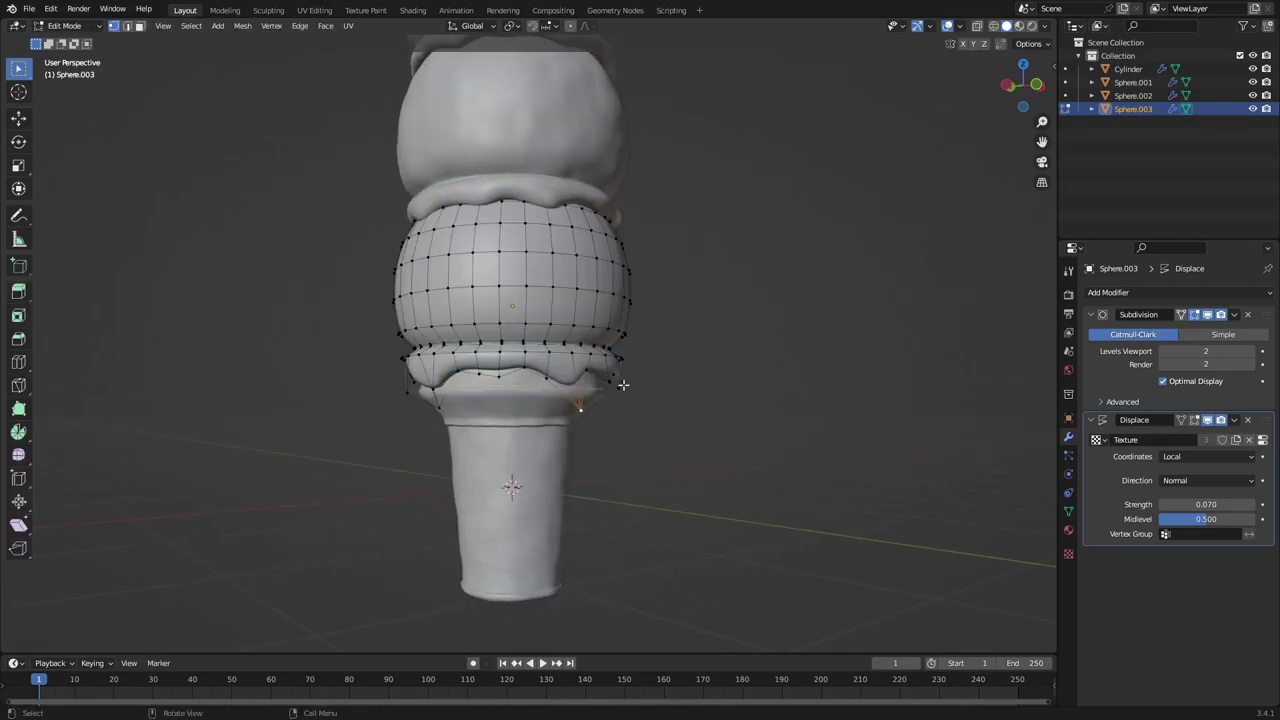
Reposition several vertices along the lower rim of the lowest scoop to shape uneven melting drips
key("g")
left_click(617, 407)
left_click(623, 383)
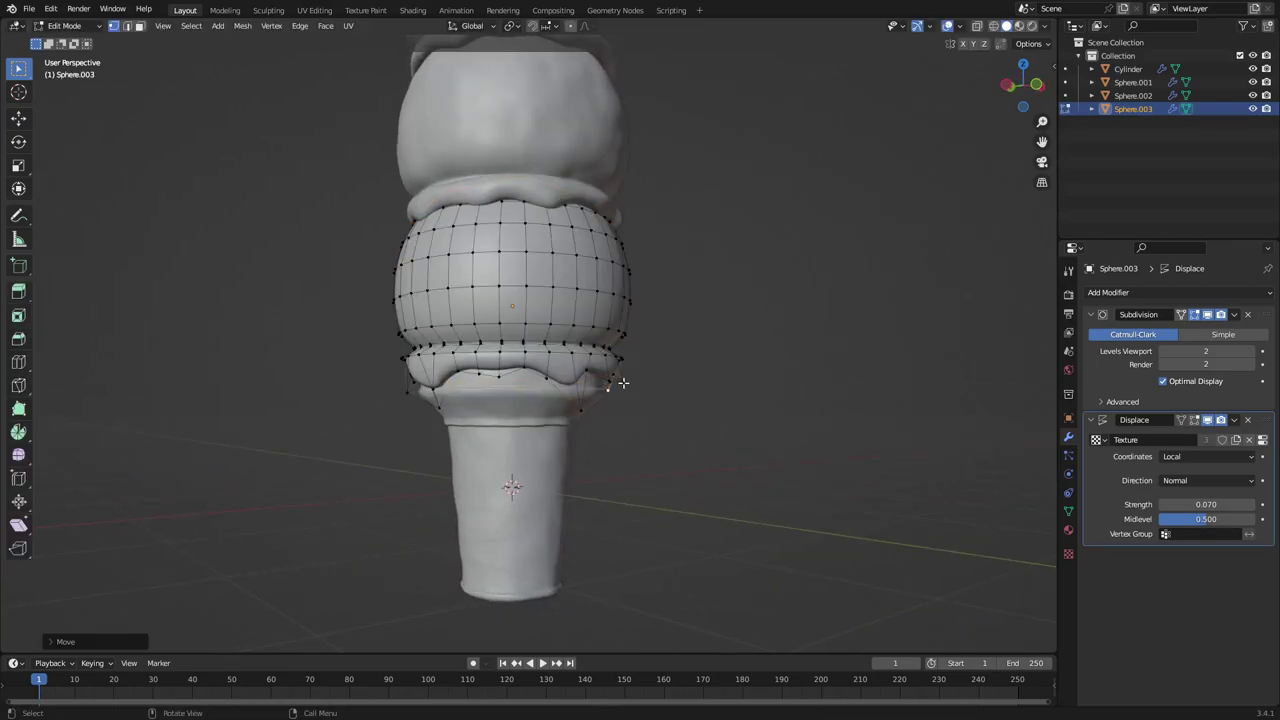
key("g")
left_click(611, 395)
mouse_move(619, 396)
middle_mouse_down()
mouse_move(548, 396)
mouse_move(636, 406)
mouse_move(612, 410)
middle_mouse_up()
left_click(654, 402)
key("g")
left_click(749, 417)
Move one more lower-rim vertex on another side of the lowest scoop and return to Object Mode
middle_click_drag(746, 420, 518, 430)
key("Tab")
key("Tab")
key("Tab")
scroll(525, 402, "down", 2)
key("Tab")
scroll(494, 419, "up", 4)
left_click(481, 444)
key("g")
left_click(446, 446)
key("Tab")
scroll(443, 436, "down", 3)
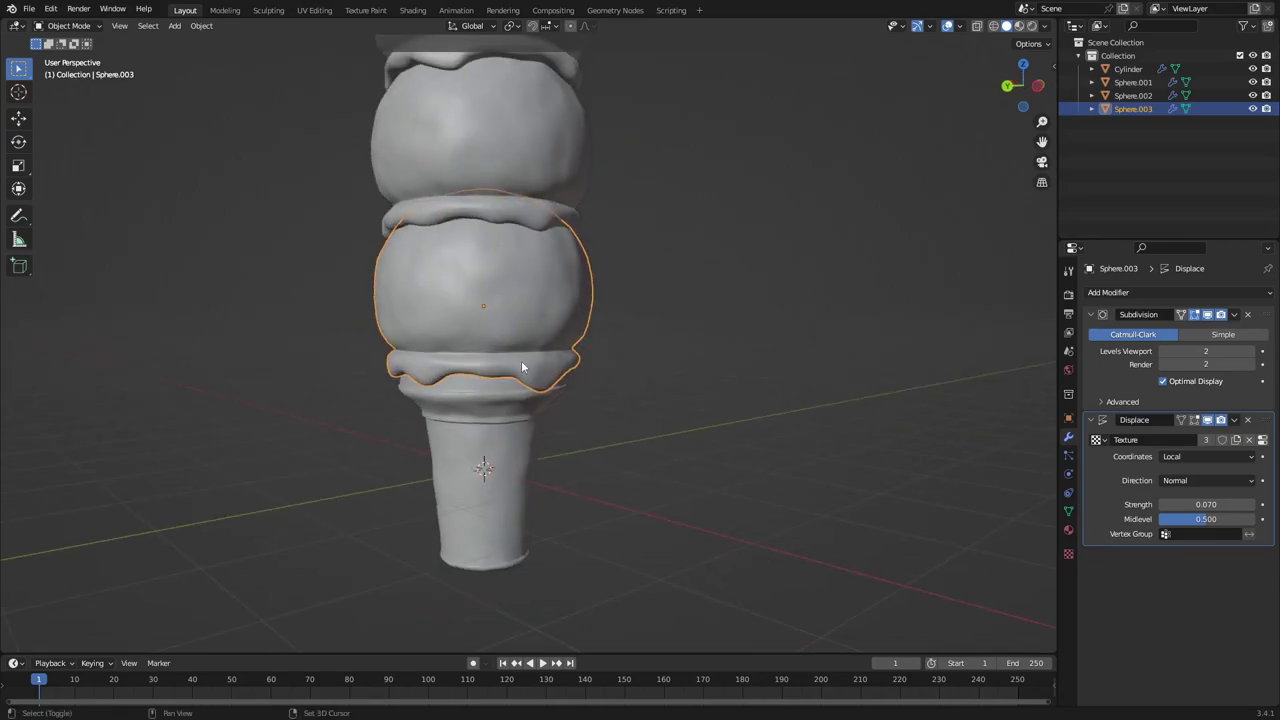
Show the material settings of the lowest scoop and switch the viewport to rendered shading
middle_click_drag(521, 367, 545, 400)
left_click(1067, 531)
left_click(1032, 26)
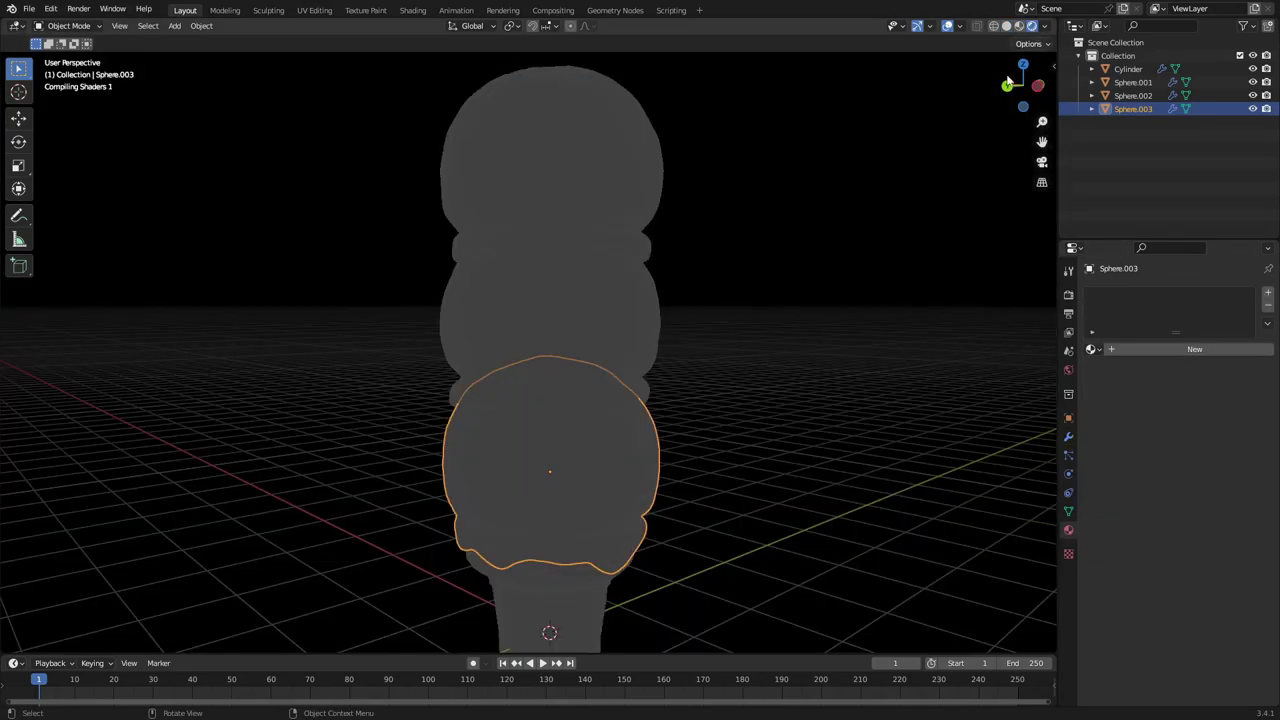
Add an area light and raise it along the Z axis to just above the top scoop
scroll(656, 292, "down", 4)
key("shift+a")
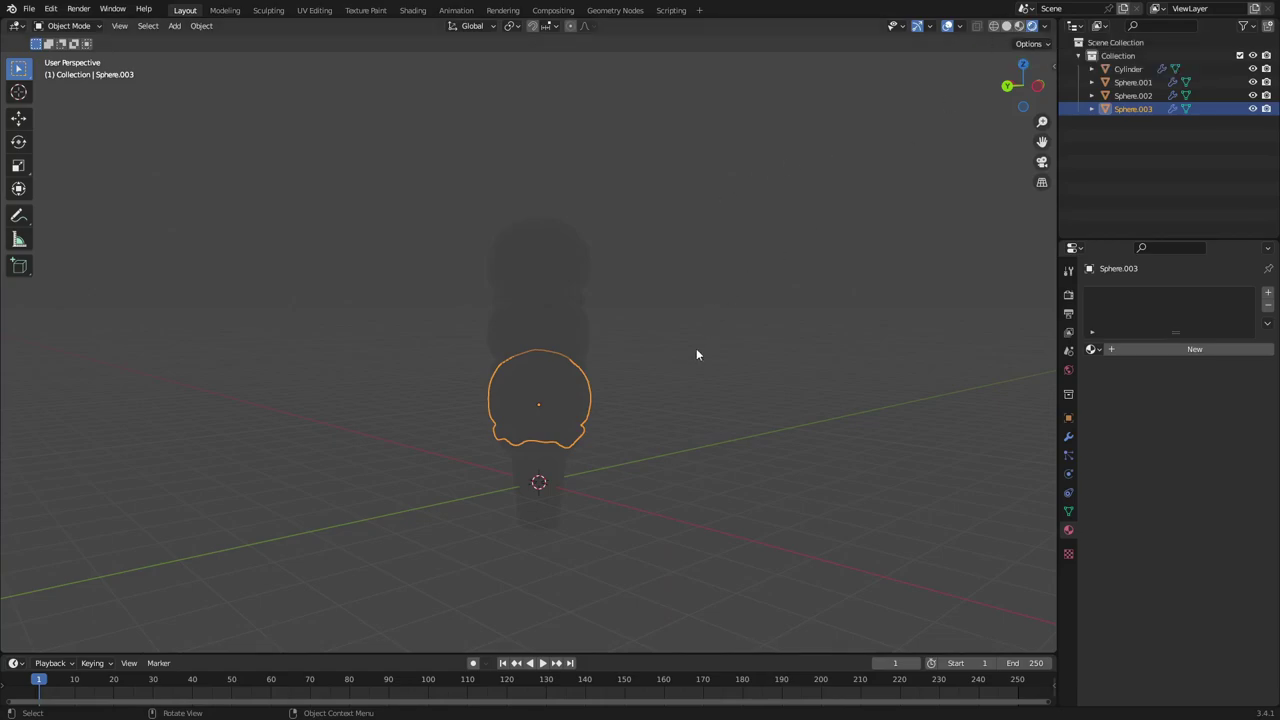
key("shift+a")
mouse_move(640, 285)
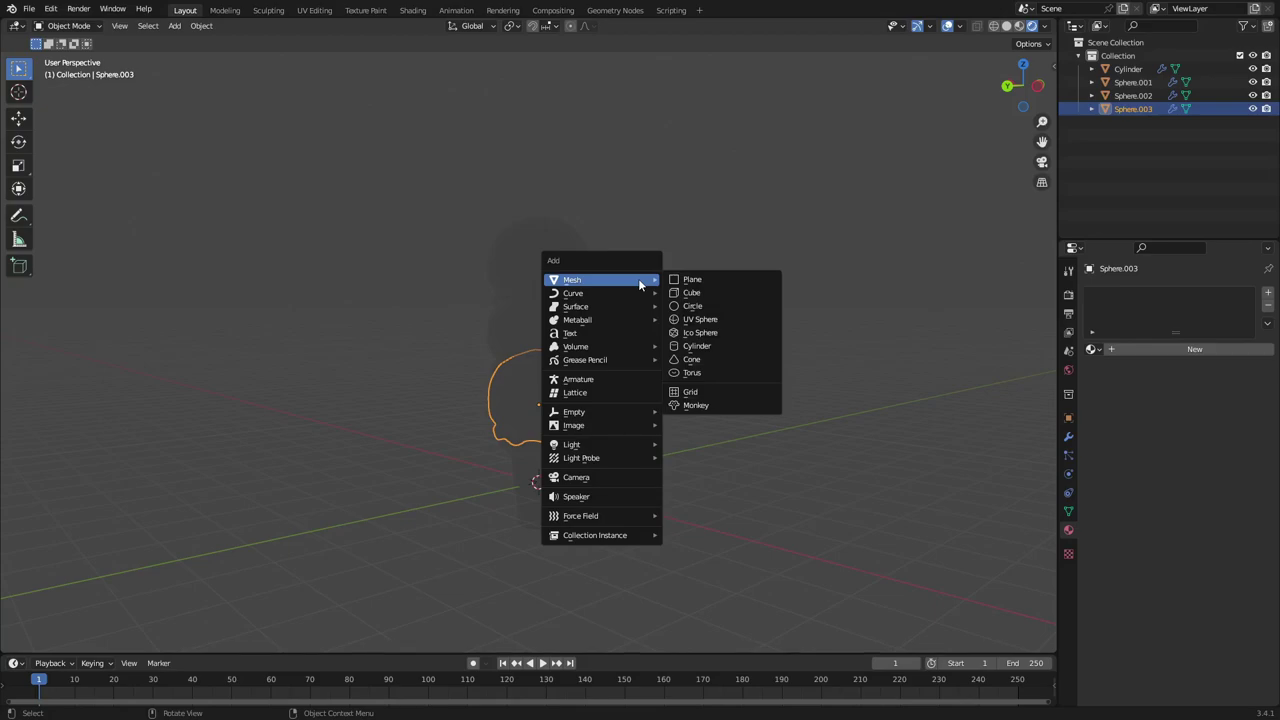
mouse_move(610, 444)
left_click(715, 489)
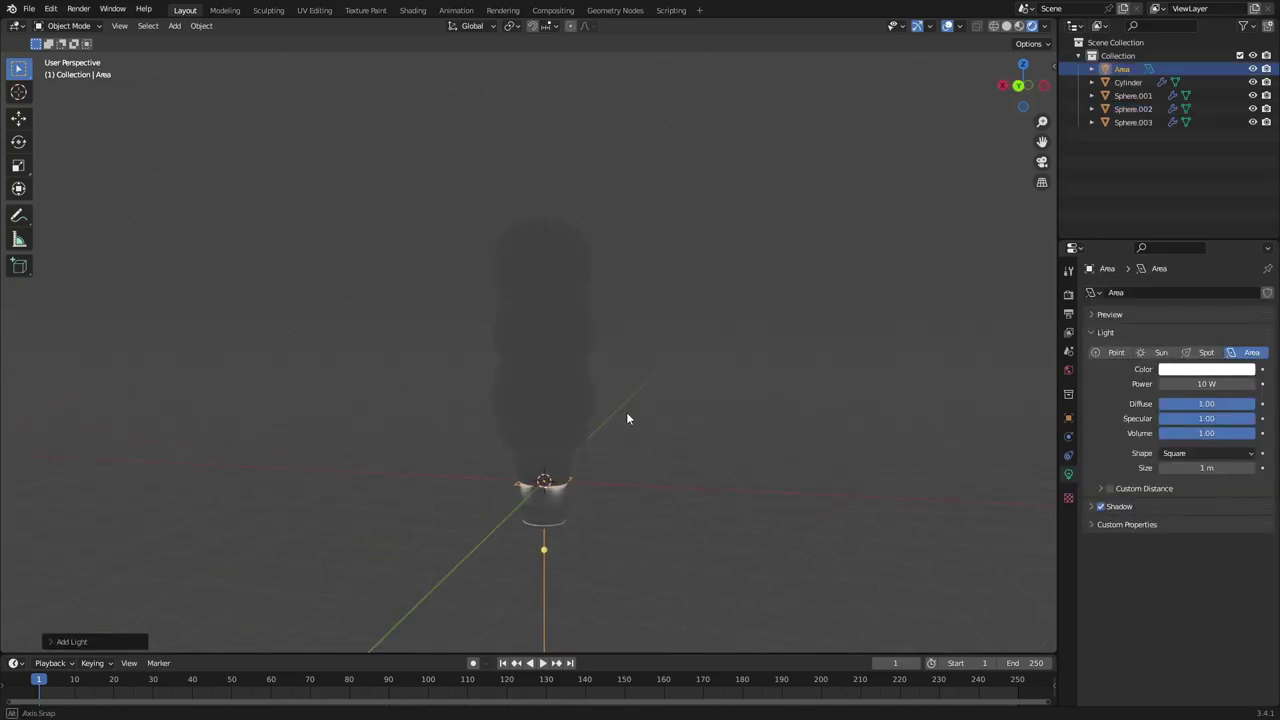
key("g")
key("z")
left_click(678, 222)
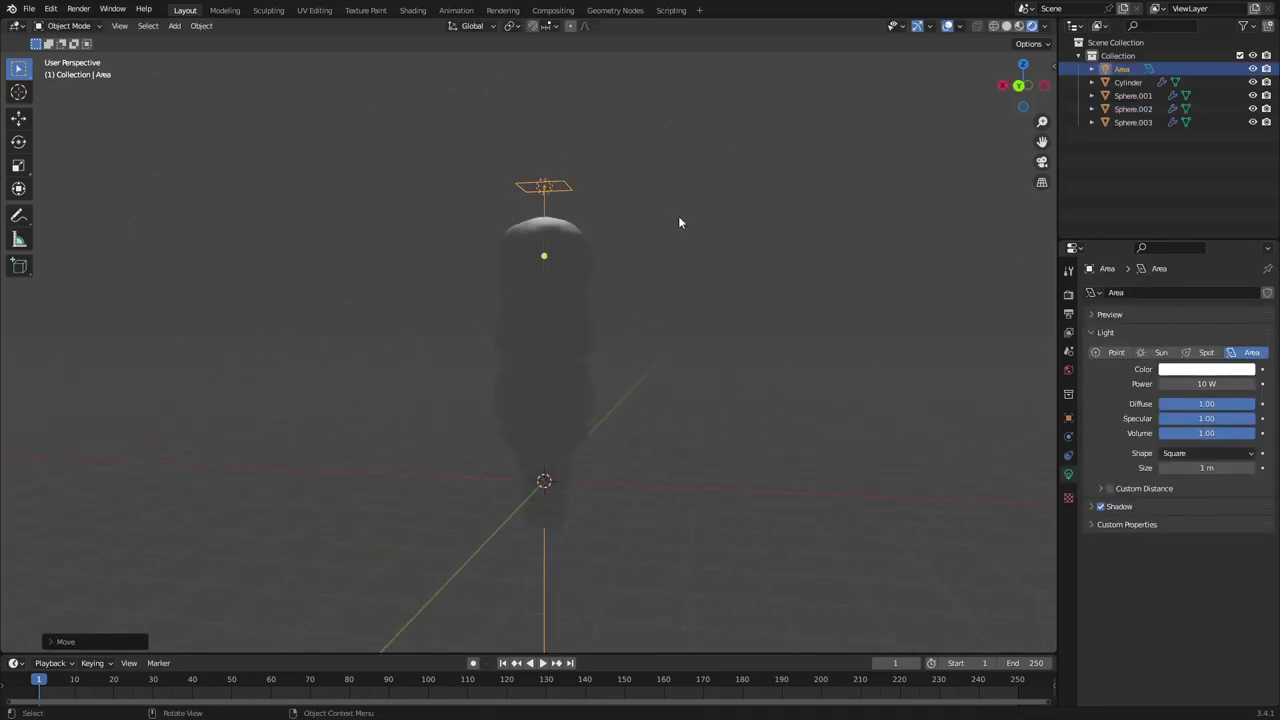
Enlarge the area light to several times its size and move it to one side of the ice cream
key("s")
left_click(314, 300)
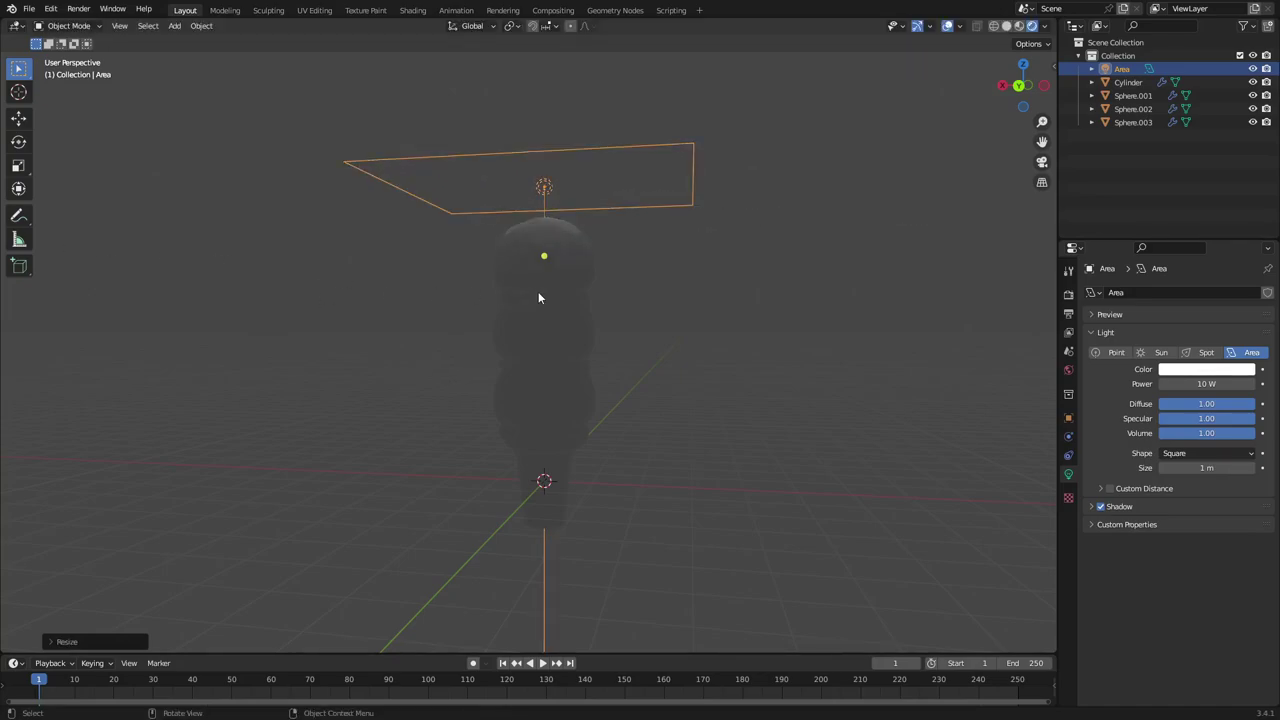
key("g")
left_click(832, 318)
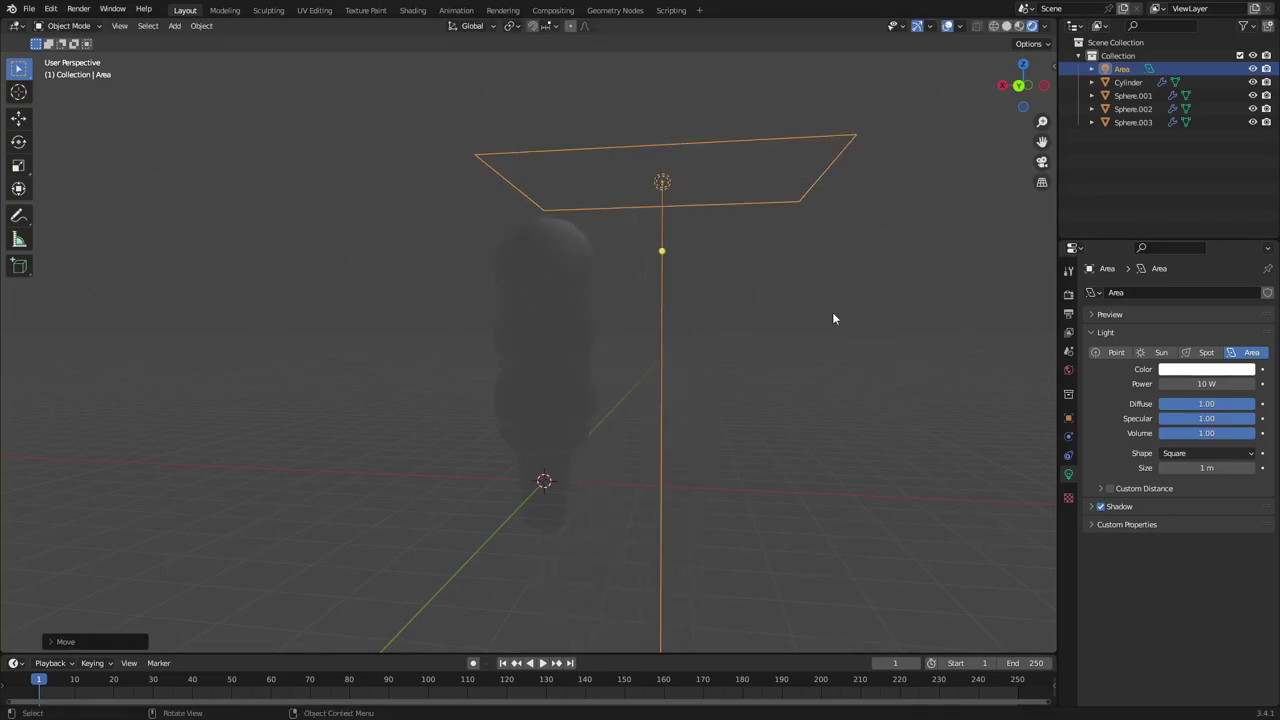
Tilt the area light about the Y axis toward the ice cream and set its power to 157.5 W
key("r")
key("x")
key("Escape")
key("r")
key("y")
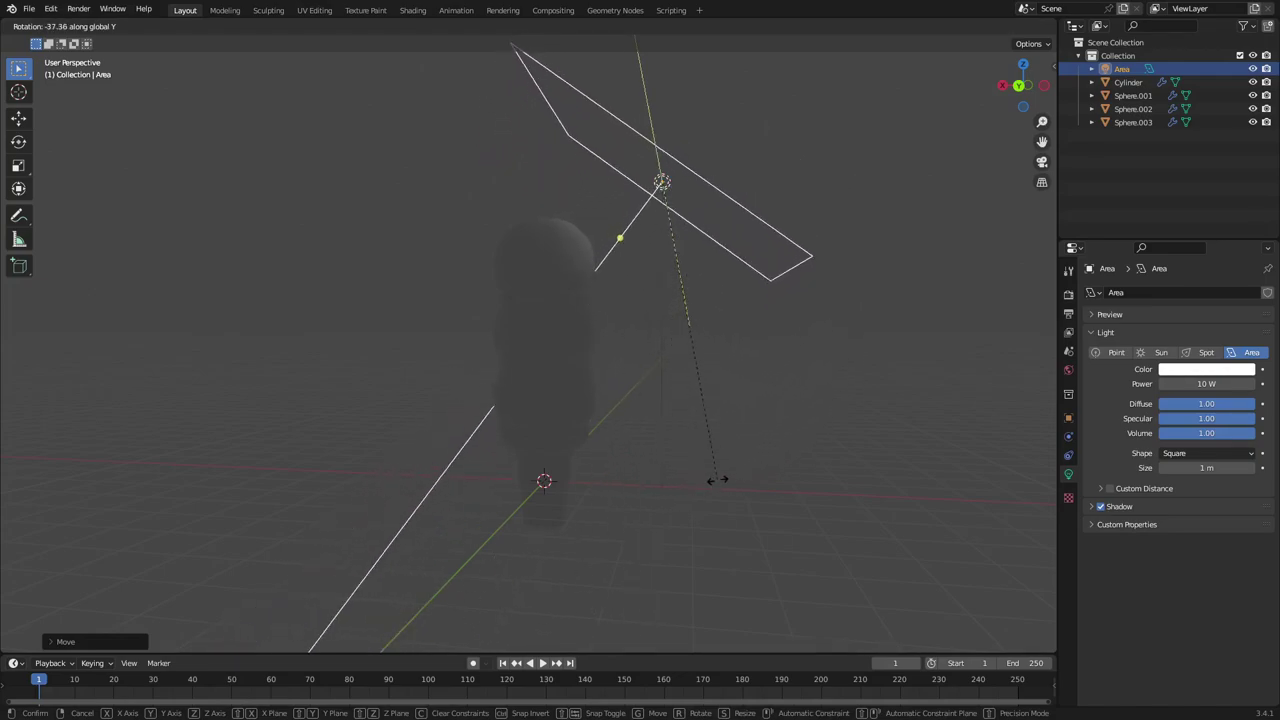
left_click(644, 477)
key("r")
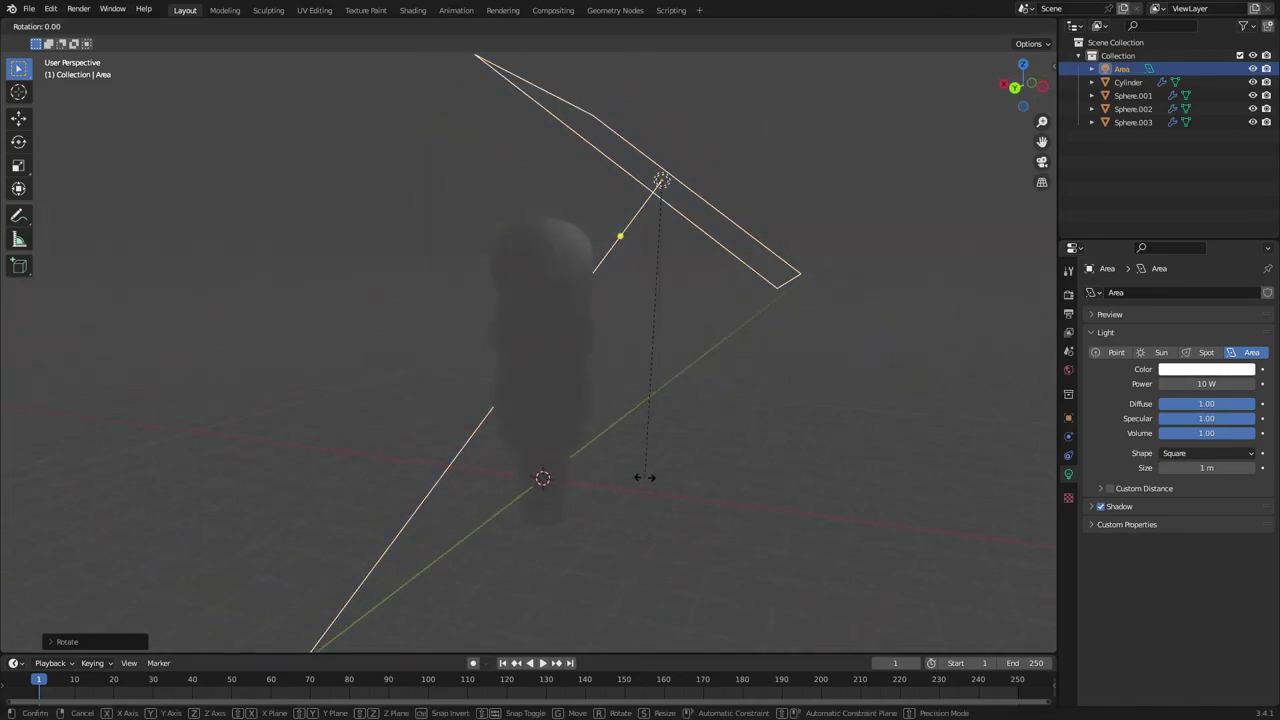
key("Escape")
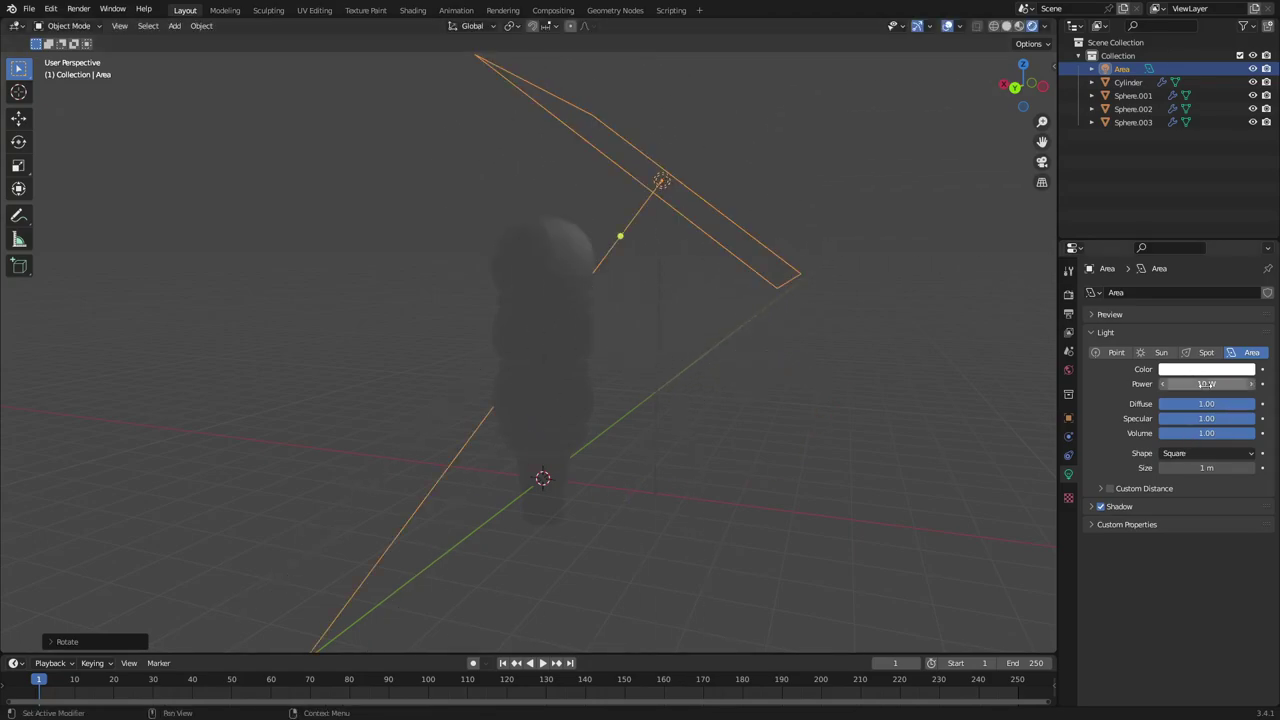
left_click_drag(1205, 384, 1199, 387)
Duplicate the area light onto the opposite side of the ice cream and rotate the copy
middle_click_drag(587, 352, 849, 349)
key("shift+d")
left_click(459, 337)
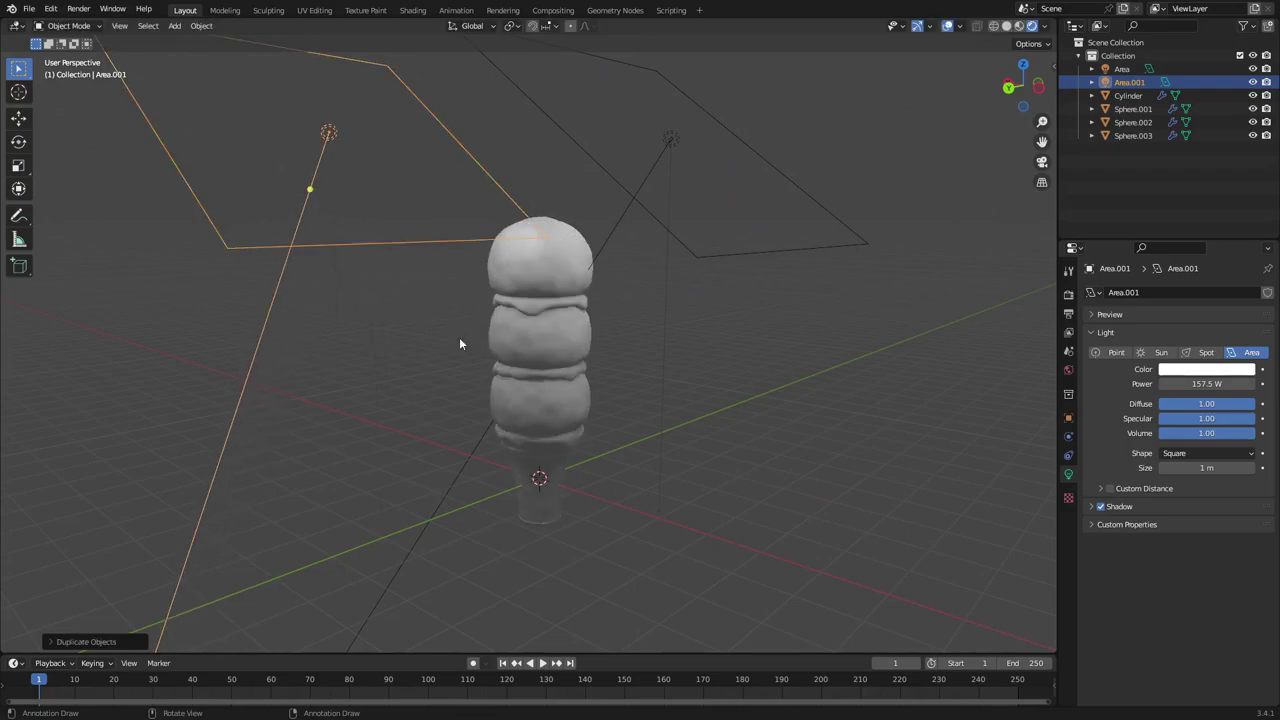
key("r")
left_click(267, 75)
middle_click_drag(267, 75, 511, 223)
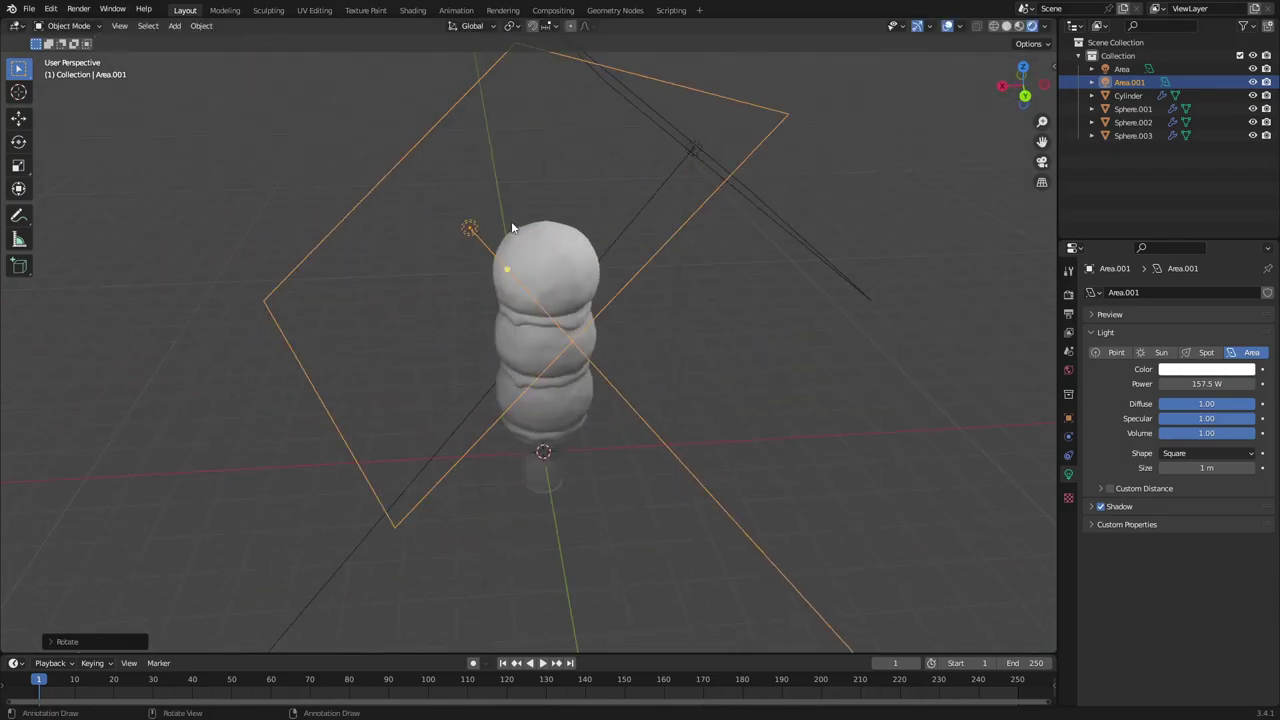
Turn the duplicated light about the Z axis to face the scoops, move it outward and set its power to 169.6 W
key("r")
key("z")
left_click(838, 248)
key("g")
left_click(672, 190)
middle_click_drag(712, 218, 676, 184)
left_click_drag(1207, 383, 32, 378)
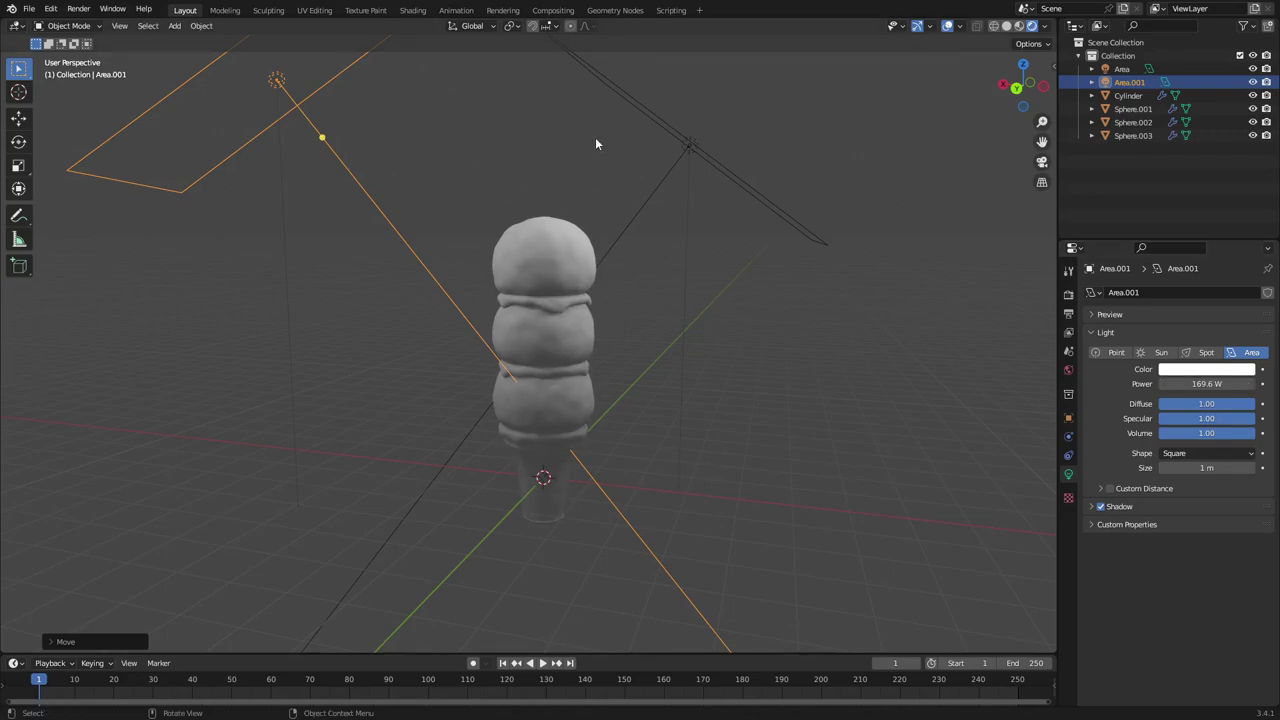
Set the original area light's power to 785 W and move it farther from the ice cream
left_click(640, 150)
left_click(692, 166)
left_click_drag(1180, 384, 485, 339)
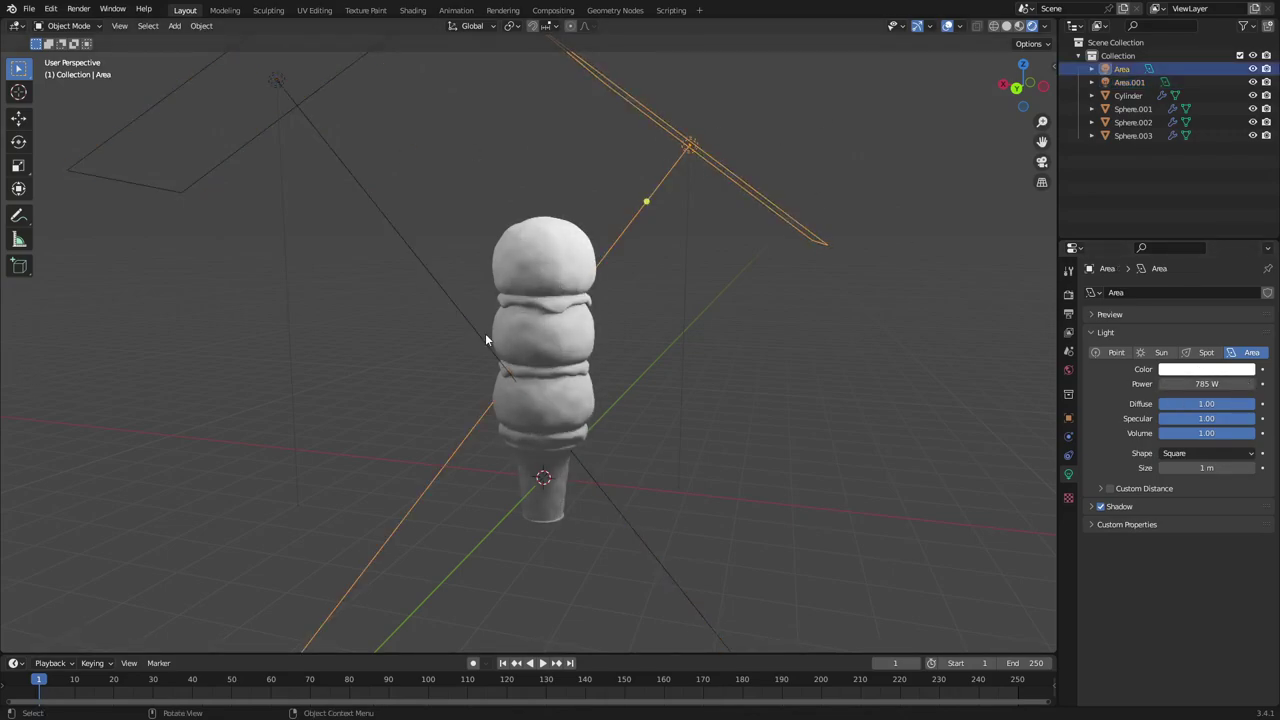
key("g")
left_click(770, 156)
Create a new material for the top scoop
left_click(580, 268)
scroll(640, 310, "up", 2)
middle_click_drag(660, 333, 588, 331)
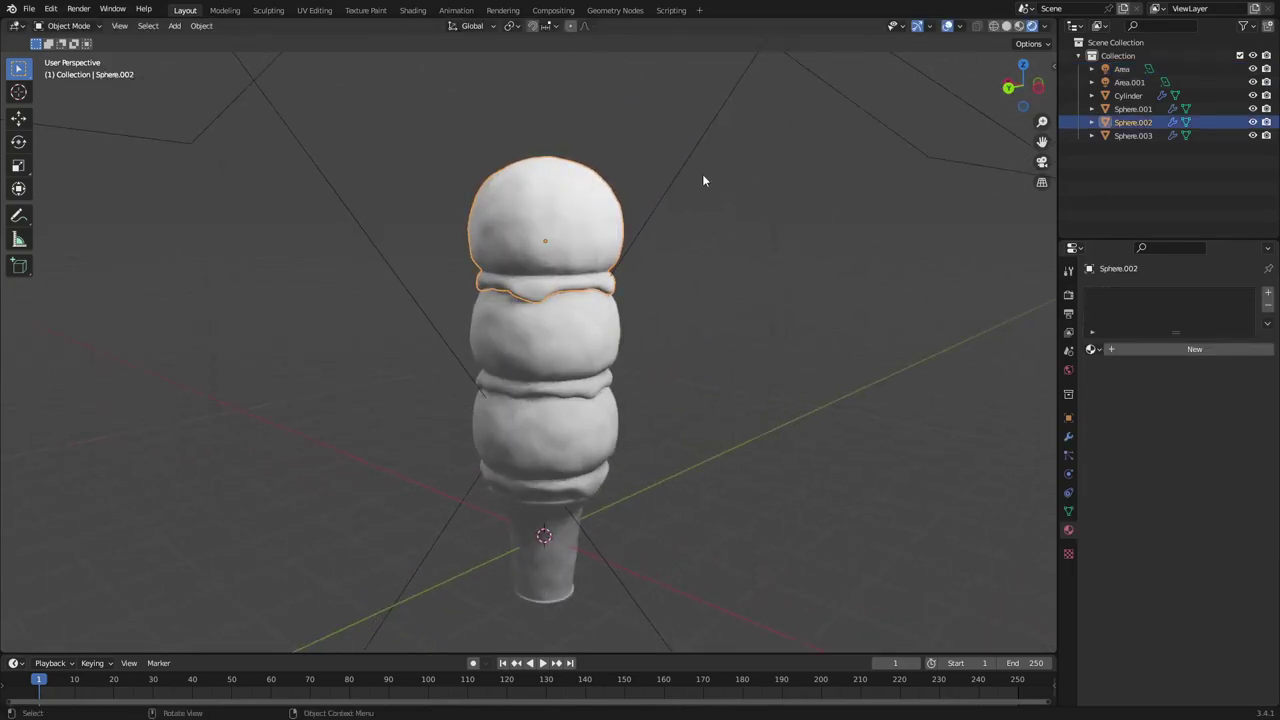
scroll(686, 300, "up", 1)
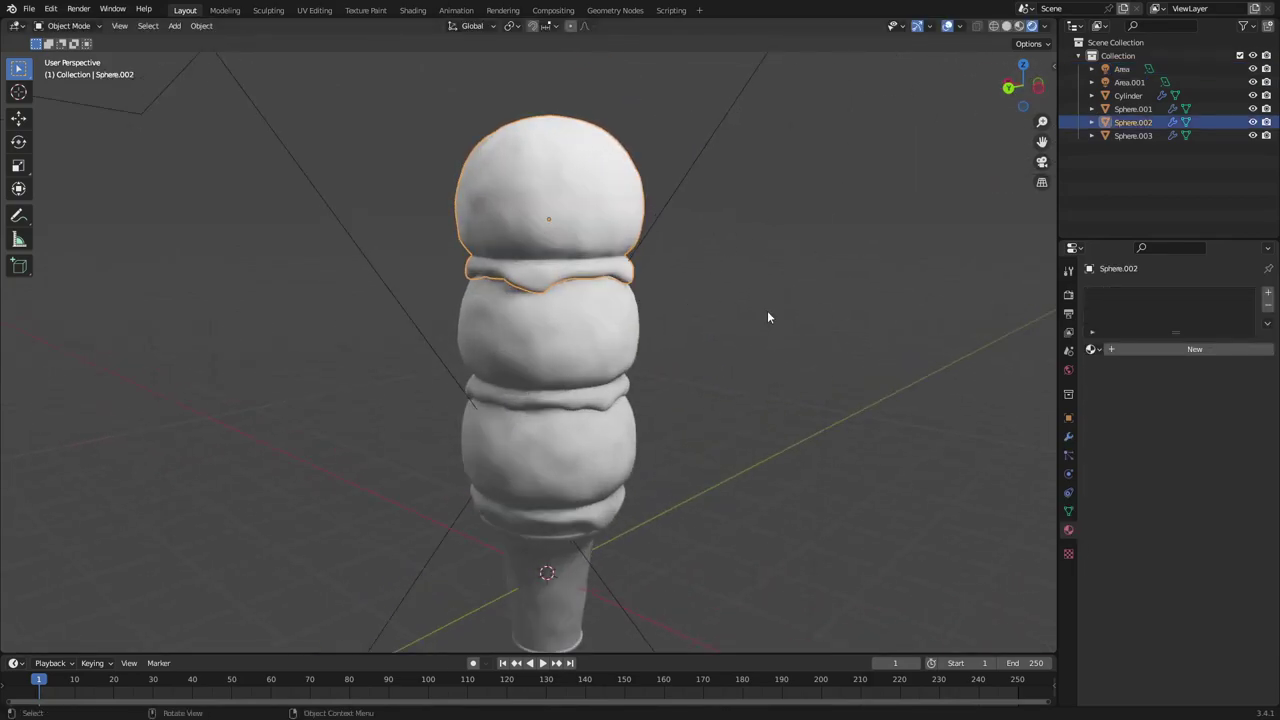
left_click(1145, 348)
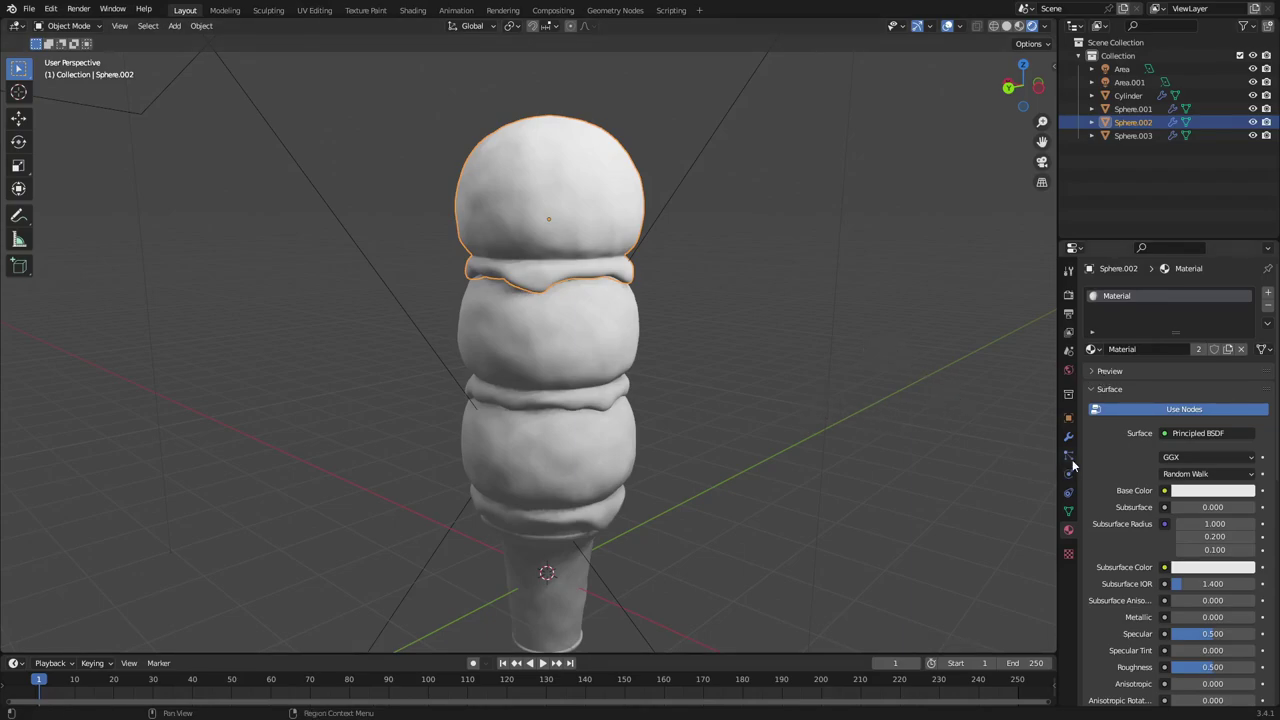
Hide the viewport overlays and set the top scoop material's base color to pink
scroll(1147, 478, "down", 3)
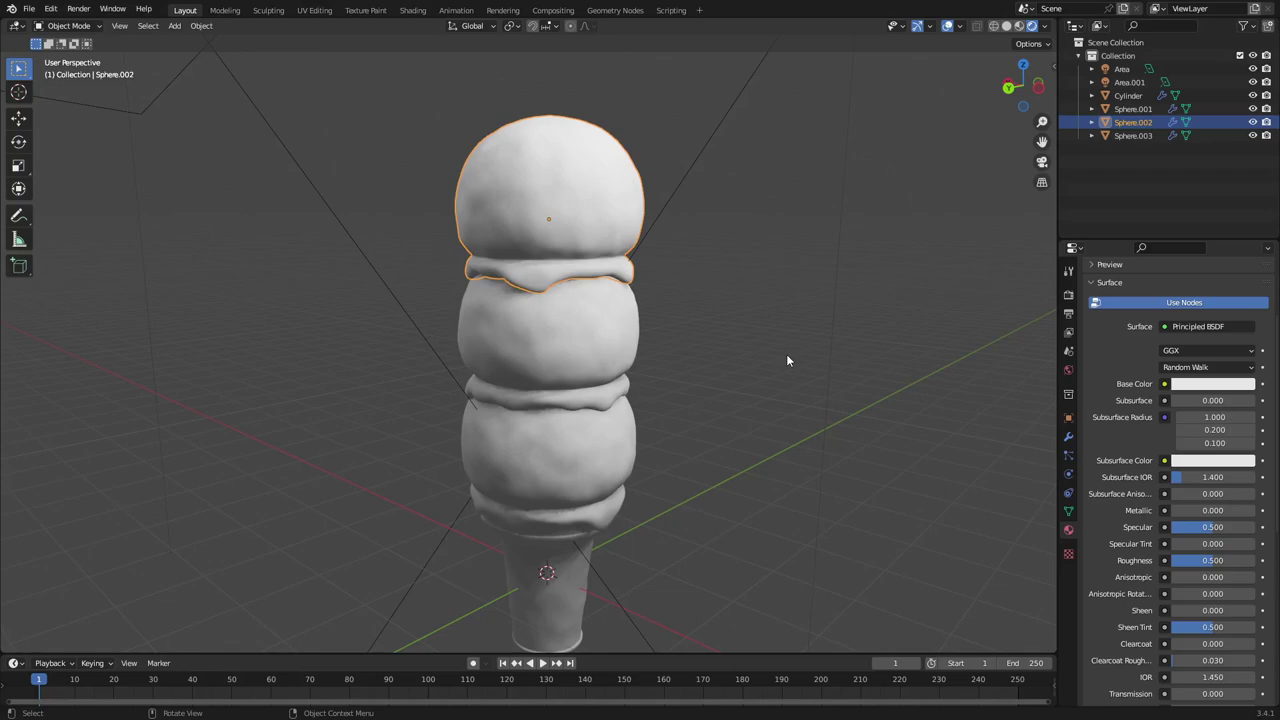
middle_click_drag(786, 360, 742, 342)
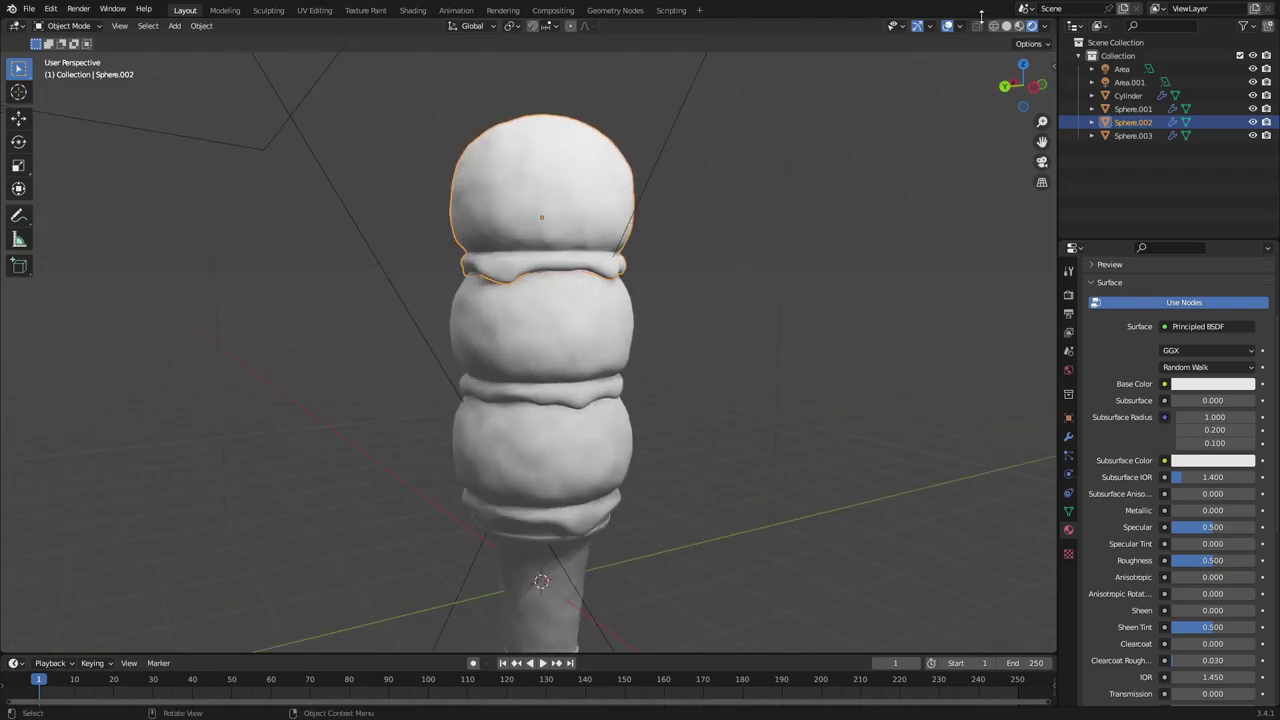
left_click(948, 26)
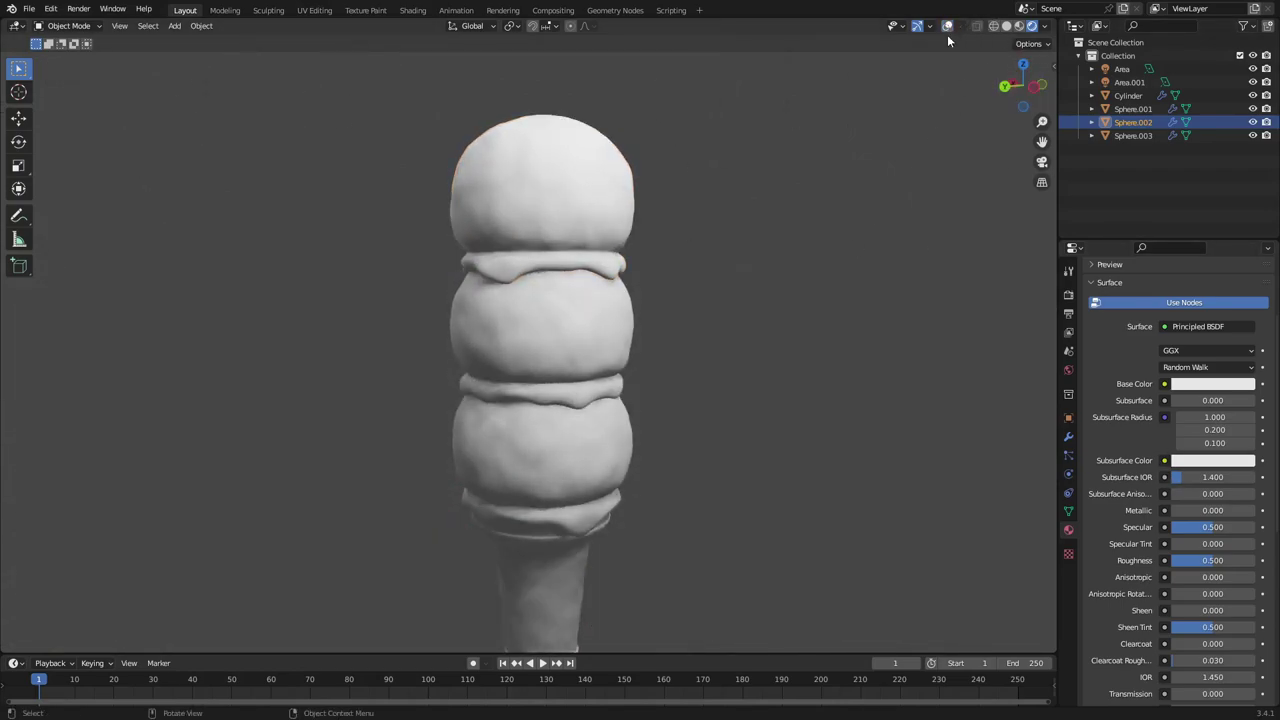
left_click(1211, 385)
left_click(1198, 260)
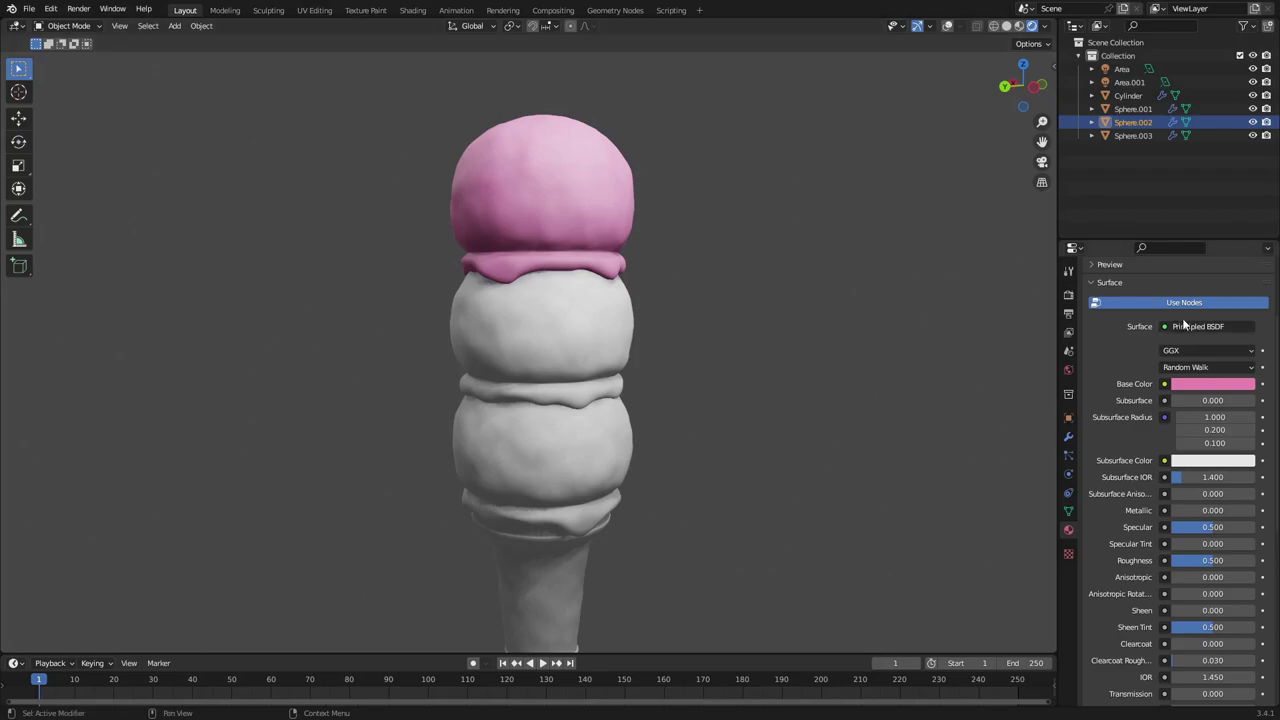
Set the pink material's specular to 1.000 and its roughness to 0.374
scroll(1110, 450, "down", 2)
mouse_move(1210, 447)
left_mouse_down()
mouse_move(1255, 447)
mouse_move(1204, 480)
left_mouse_up()
middle_click_drag(1022, 440, 746, 386)
scroll(1100, 520, "down", 2)
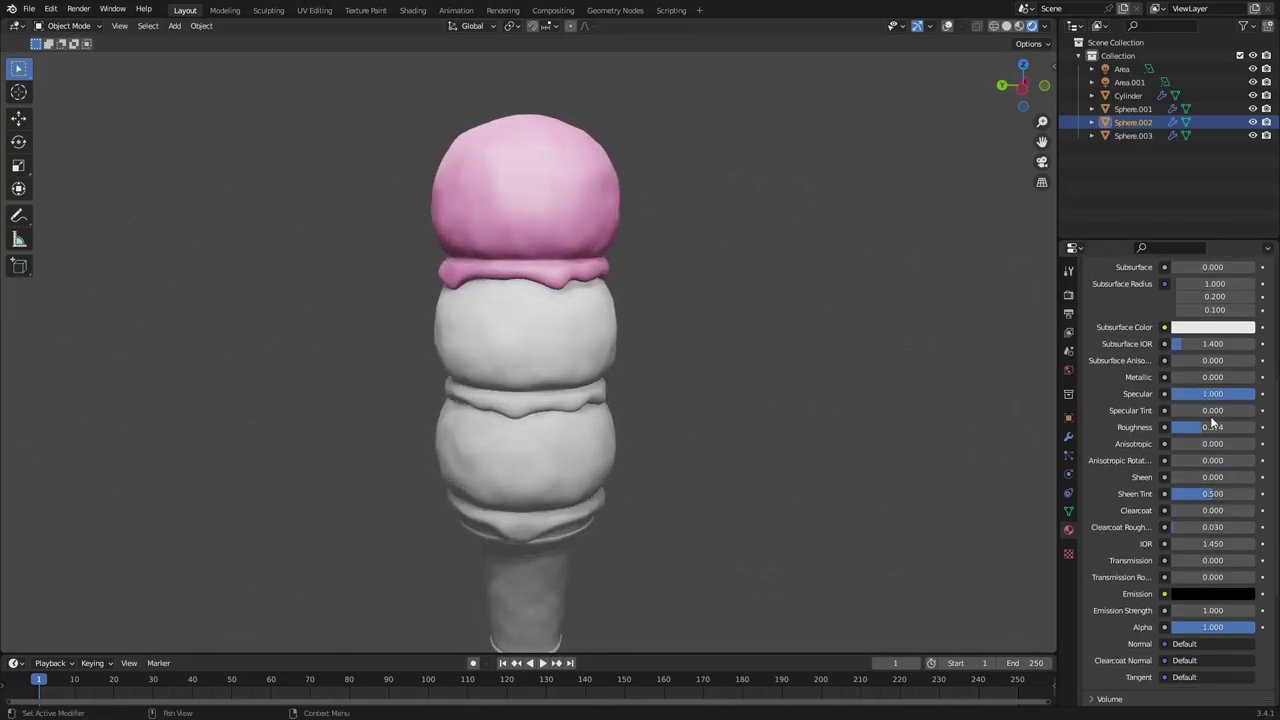
Test the pink material with a glossy roughness of 0.106 and settle on a roughness of 0.350
left_click_drag(1212, 427, 1202, 427)
middle_click_drag(802, 357, 66, 362)
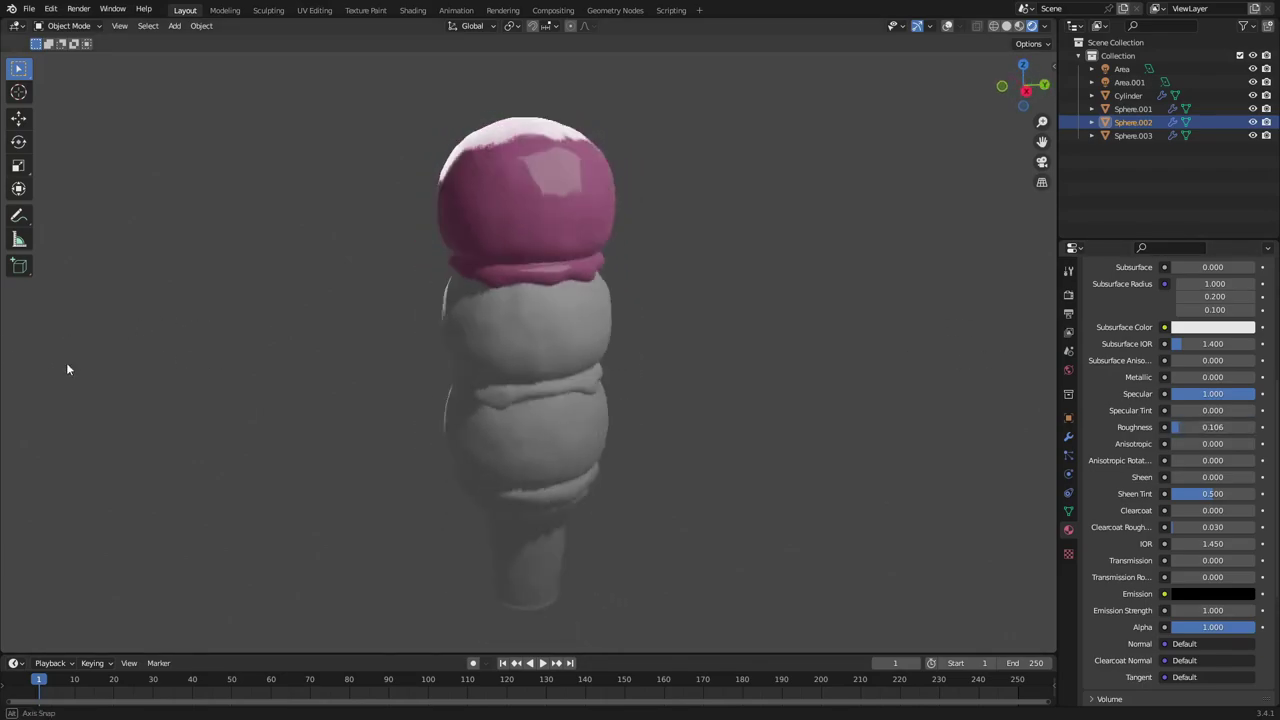
left_click_drag(1206, 427, 1212, 427)
middle_click_drag(638, 292, 716, 402, "shift")
middle_click_drag(716, 402, 585, 402)
scroll(720, 407, "up", 2)
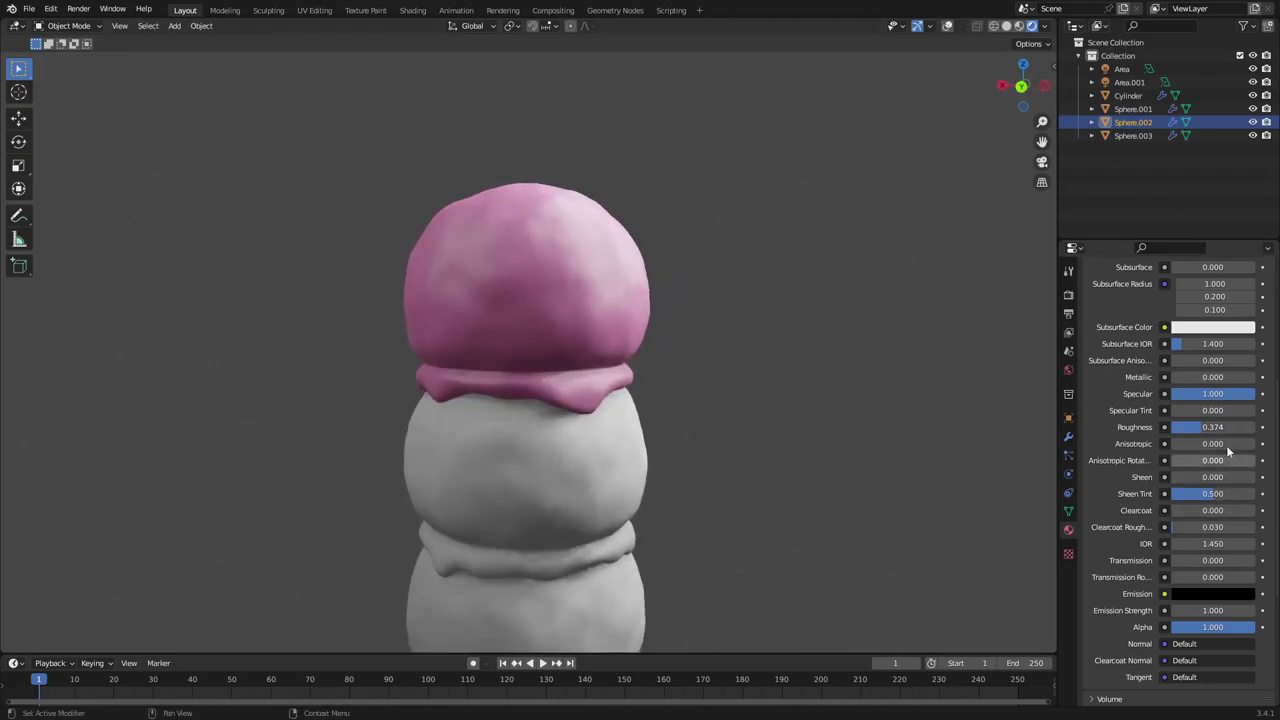
left_click_drag(1215, 427, 1213, 427)
mouse_move(857, 427)
middle_mouse_down()
mouse_move(844, 389)
mouse_move(840, 417)
middle_mouse_up()
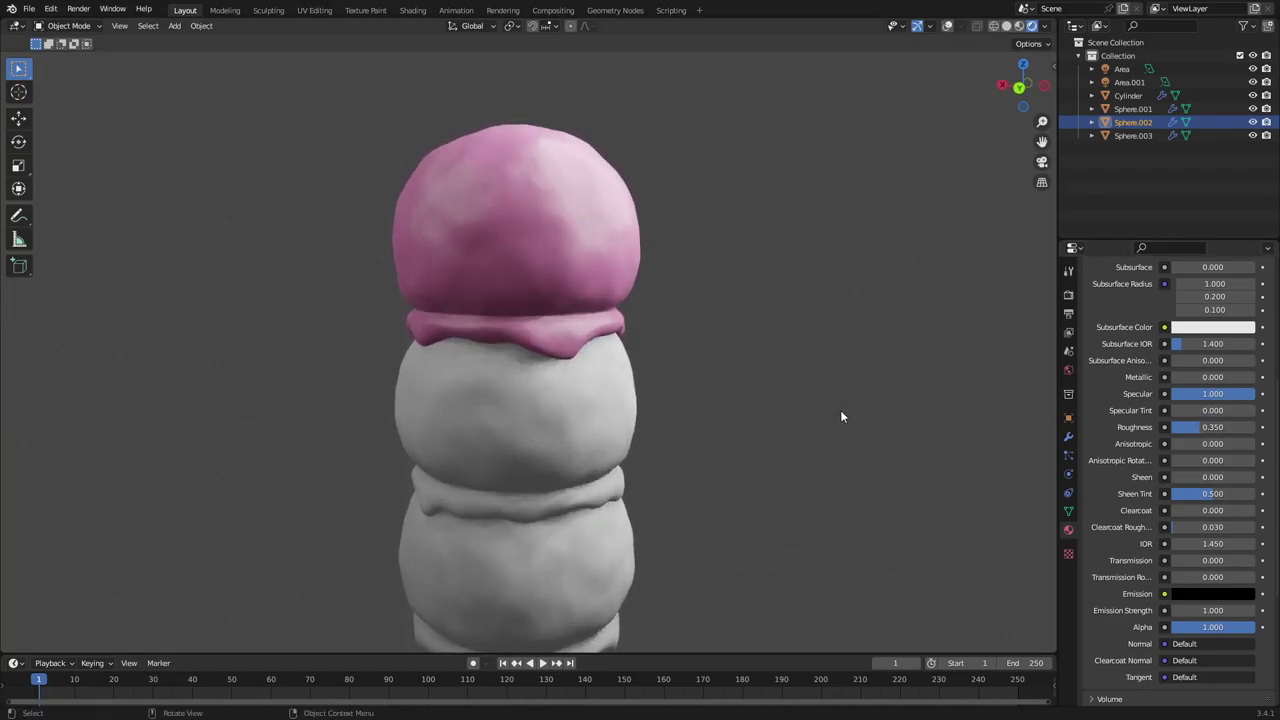
Set the pink material's clearcoat and sheen to 1.000, comparing the scoop with and without clearcoat
left_click_drag(1219, 512, 1260, 512)
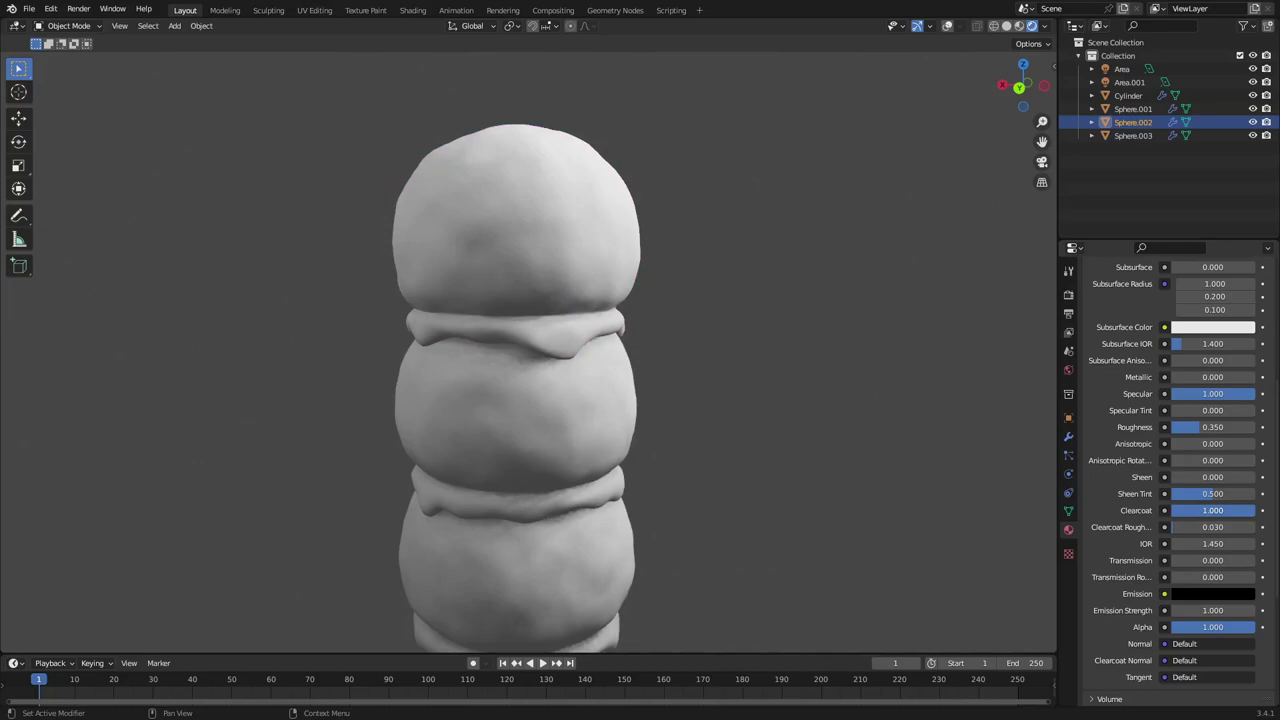
left_click_drag(1190, 477, 1258, 477)
middle_click_drag(944, 478, 768, 435)
left_click_drag(1228, 512, 1142, 512)
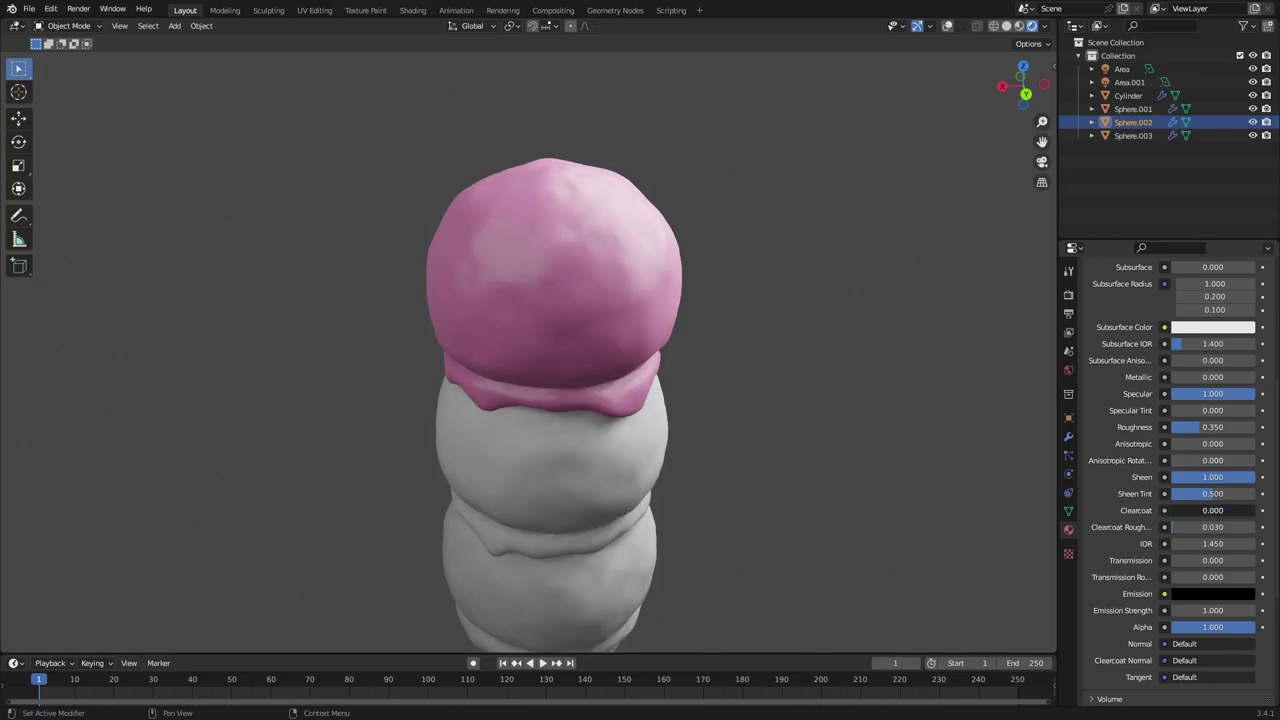
mouse_move(1236, 477)
left_mouse_down()
mouse_move(1176, 477)
mouse_move(1224, 478)
left_mouse_up()
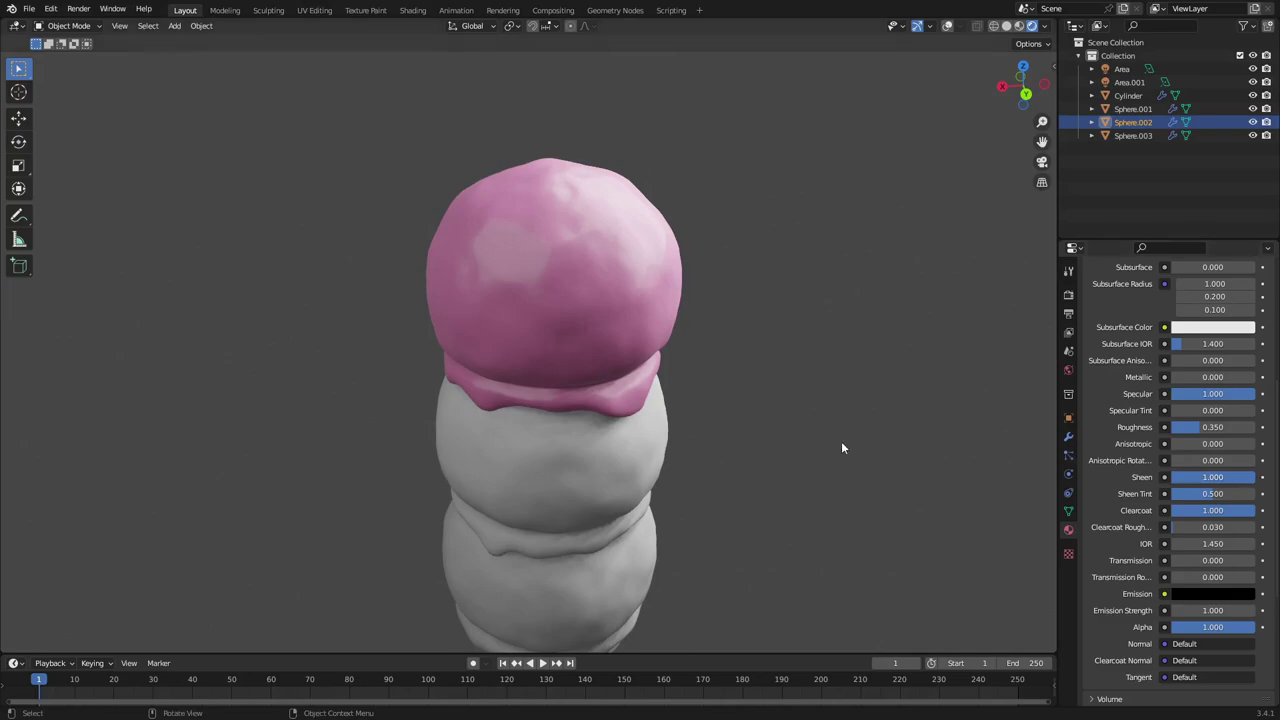
Set the pink material's specular tint to 1.000 and check the highlights from several angles
scroll(1210, 420, "up", 2)
left_click(1222, 330)
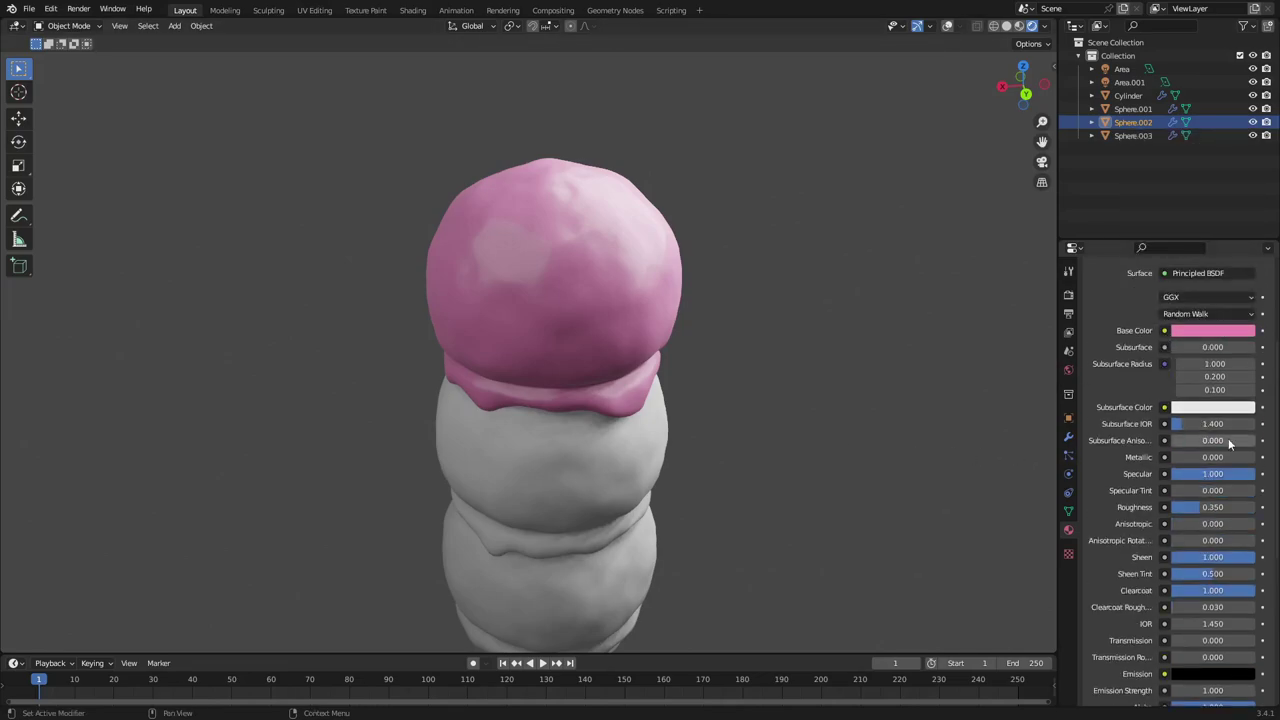
left_click_drag(1200, 491, 1256, 491)
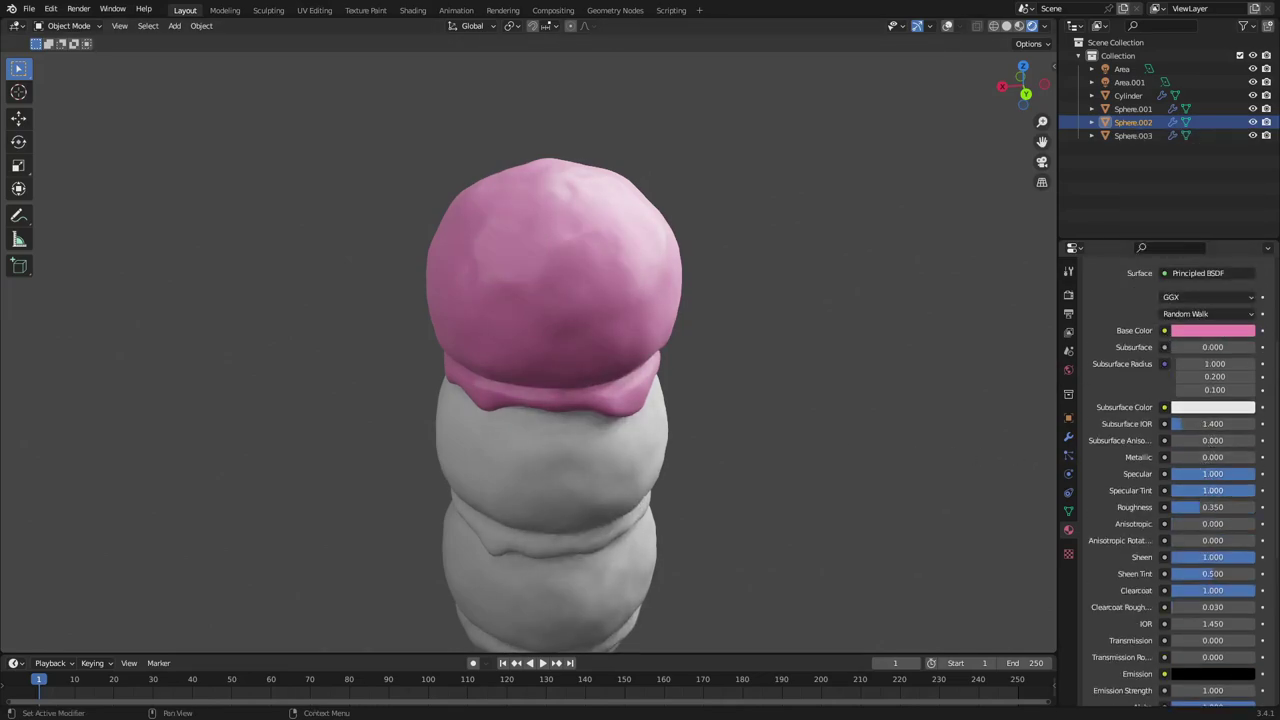
middle_click_drag(540, 380, 610, 376)
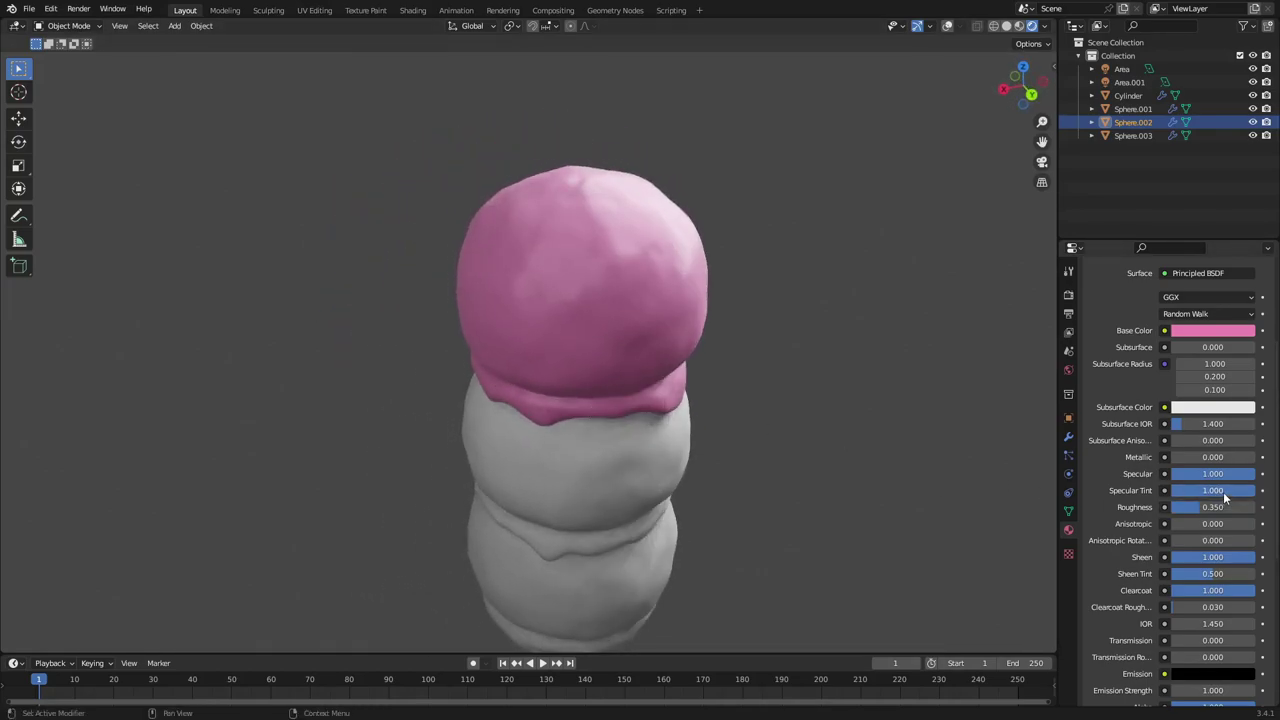
mouse_move(1223, 491)
left_mouse_down()
mouse_move(1139, 491)
mouse_move(1226, 491)
left_mouse_up()
middle_click_drag(930, 424, 1087, 438)
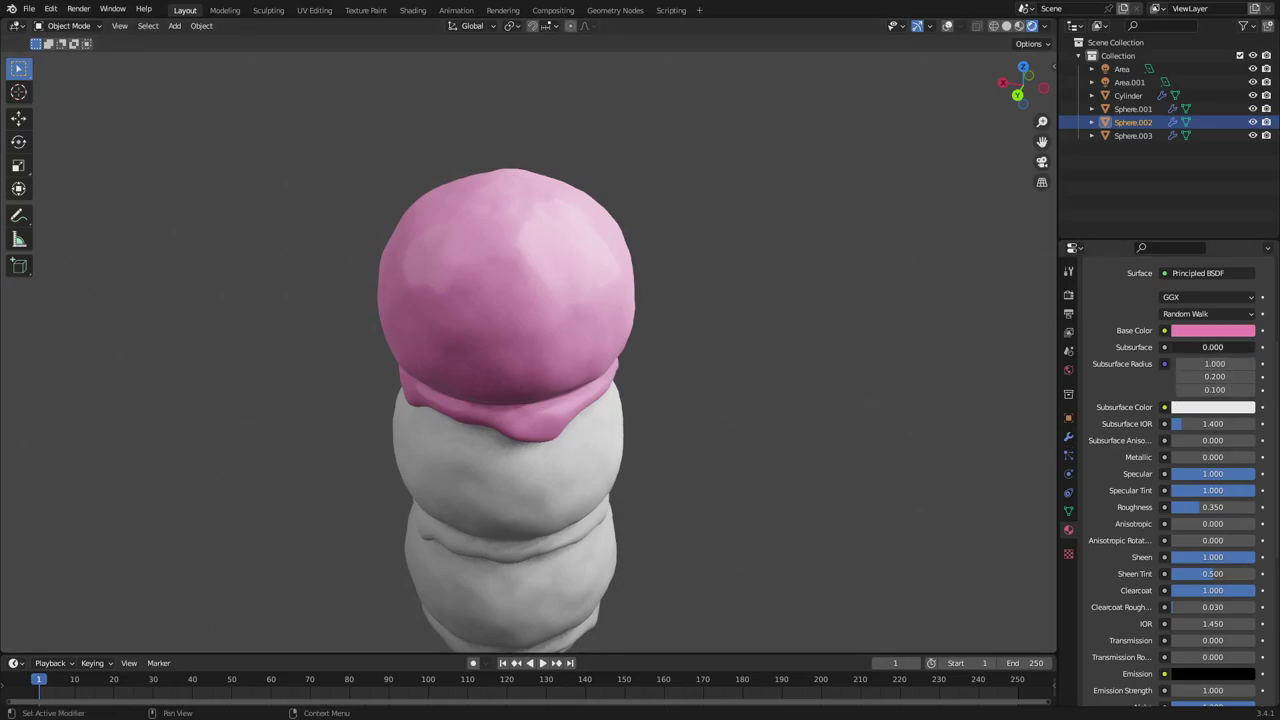
Try different subsurface amounts on the pink material and set the subsurface to 0.370
left_click_drag(1212, 347, 1226, 347)
middle_click_drag(680, 320, 698, 278)
left_click_drag(1241, 346, 1235, 347)
scroll(655, 352, "down", 1)
middle_click_drag(925, 348, 795, 349)
scroll(655, 352, "down", 1)
middle_click_drag(720, 389, 600, 409)
left_click_drag(1235, 347, 1202, 347)
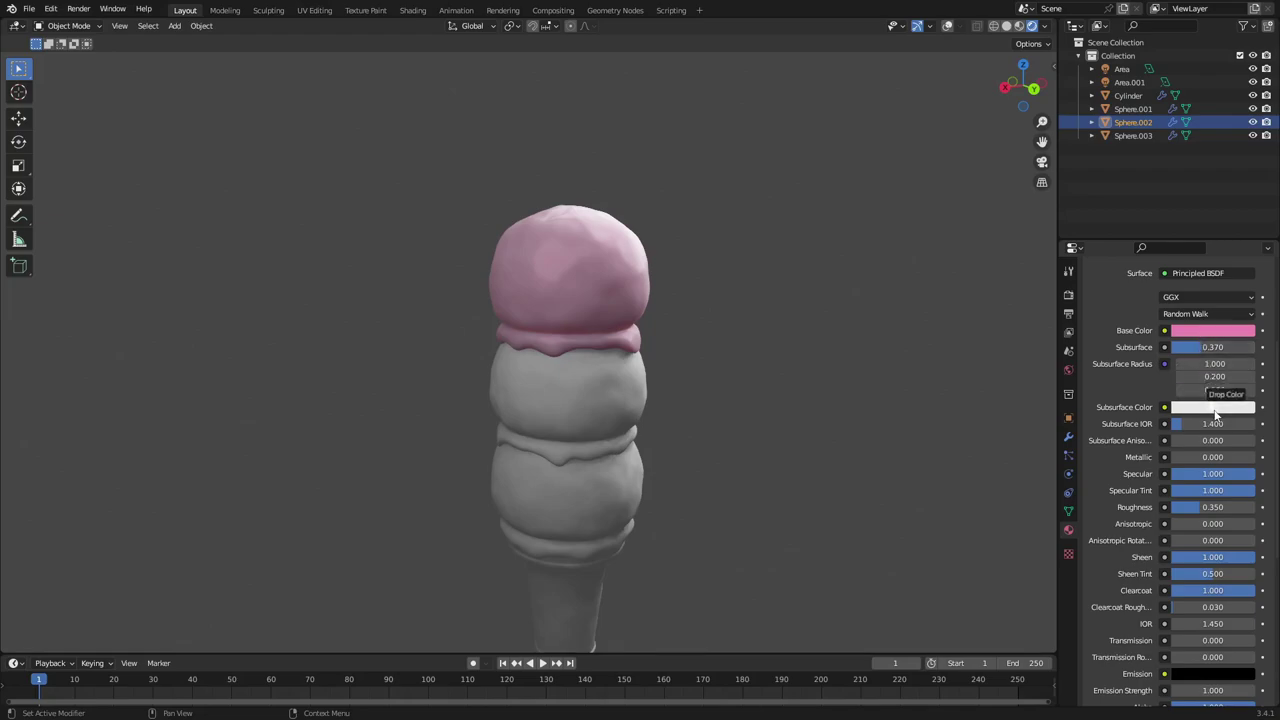
Copy the pink base color to the pink material's subsurface color, lighten it to pale pink and check the scoop from several angles
left_click_drag(1215, 415, 1214, 409)
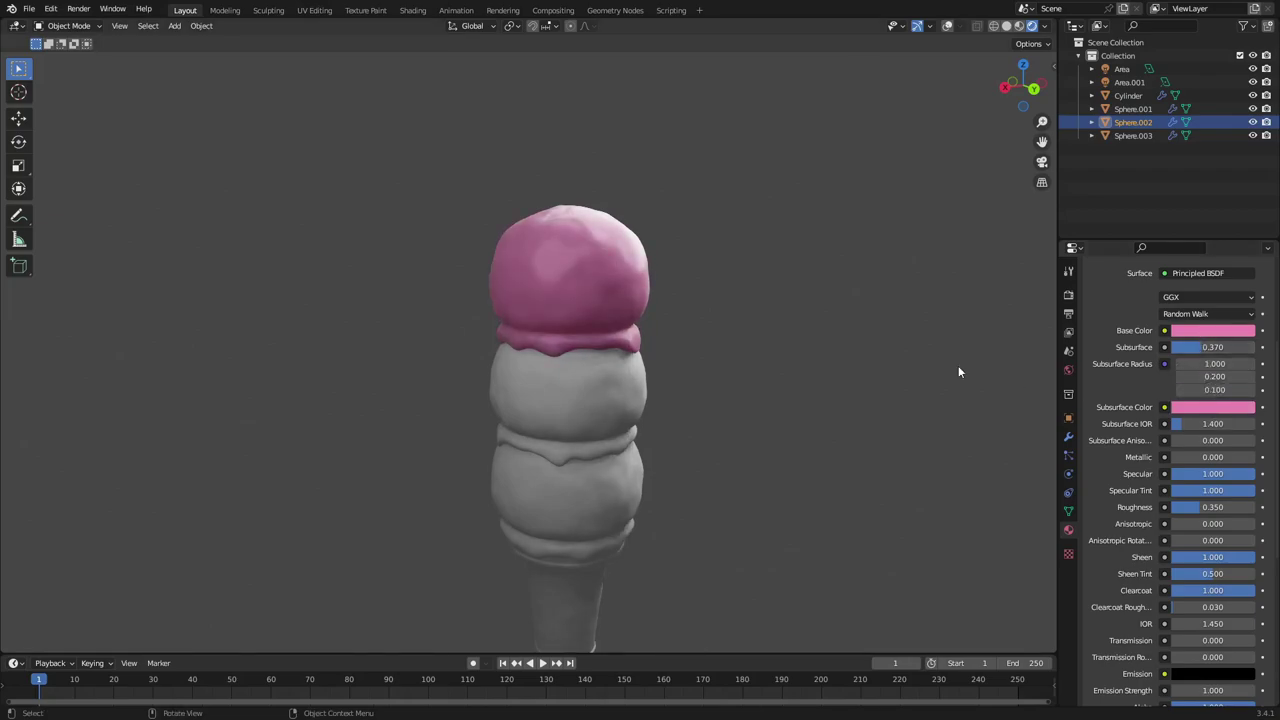
left_click(1240, 409)
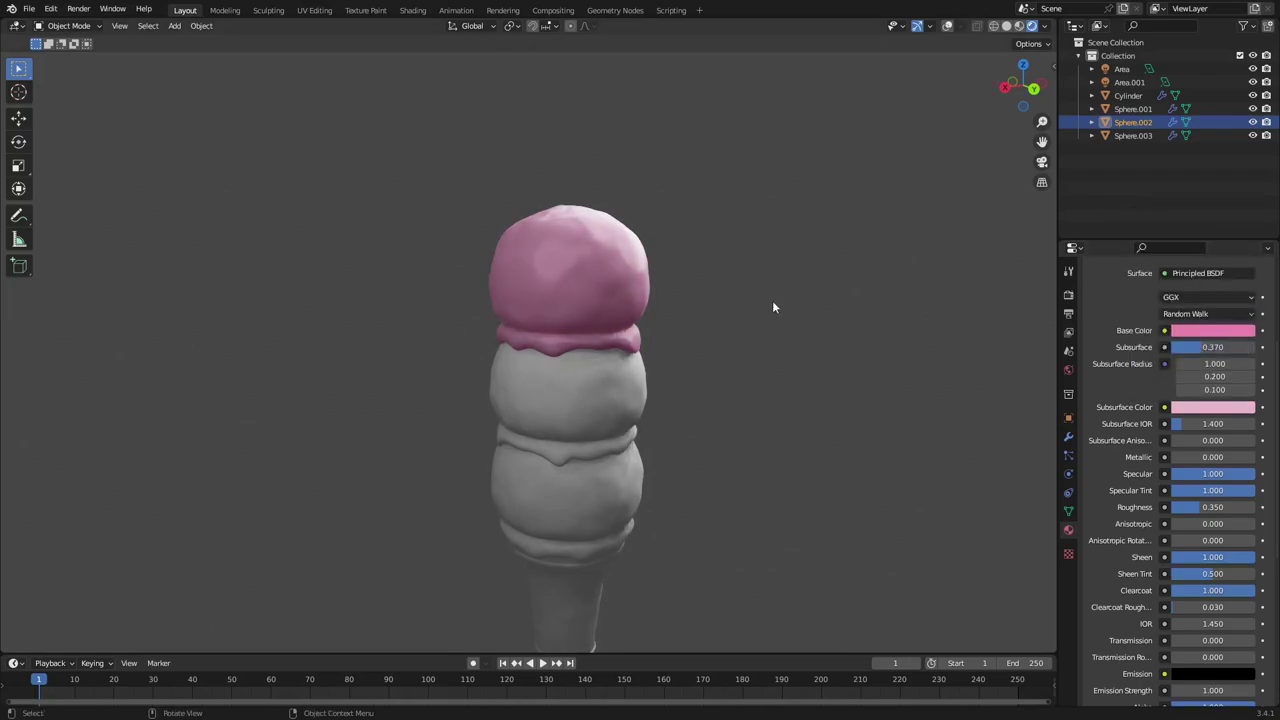
middle_click_drag(771, 306, 260, 363)
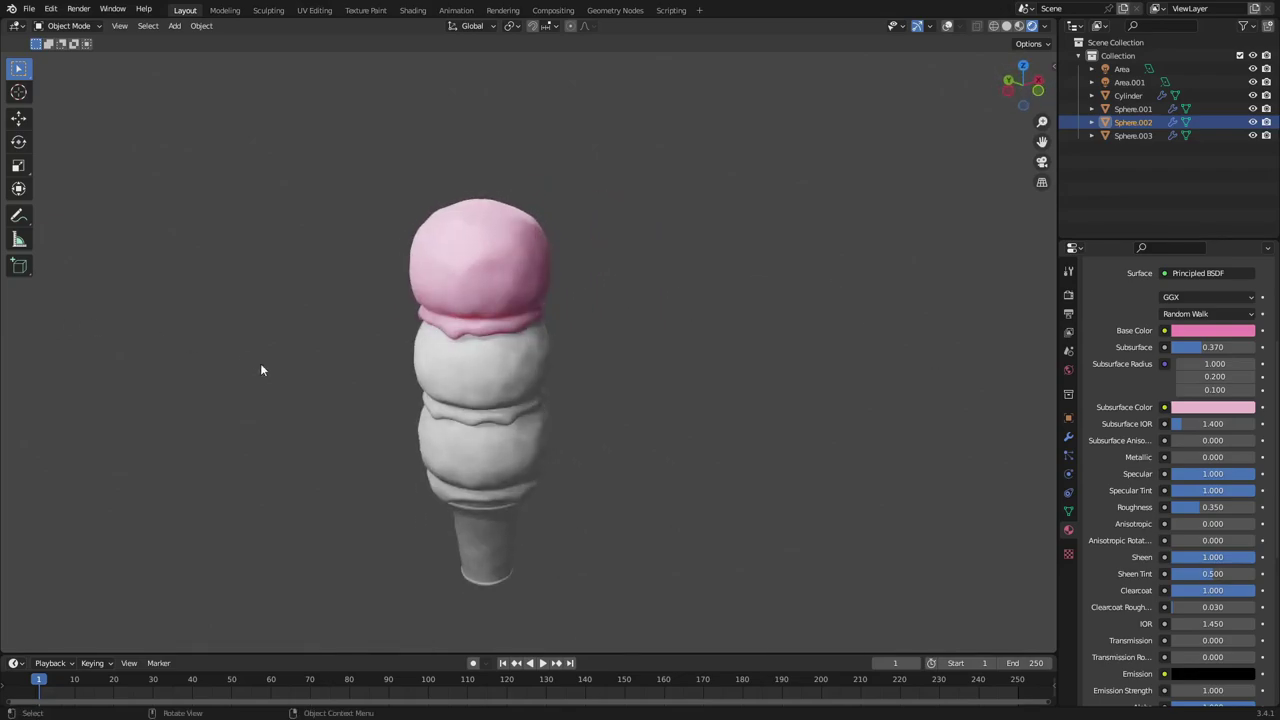
scroll(289, 323, "up", 6)
scroll(345, 273, "down", 2)
middle_click_drag(362, 270, 635, 334)
scroll(565, 392, "down", 7)
scroll(627, 410, "up", 3)
scroll(690, 335, "up", 2)
Assign the existing pink material to the middle and bottom scoops
left_click(602, 352)
left_click(1093, 349)
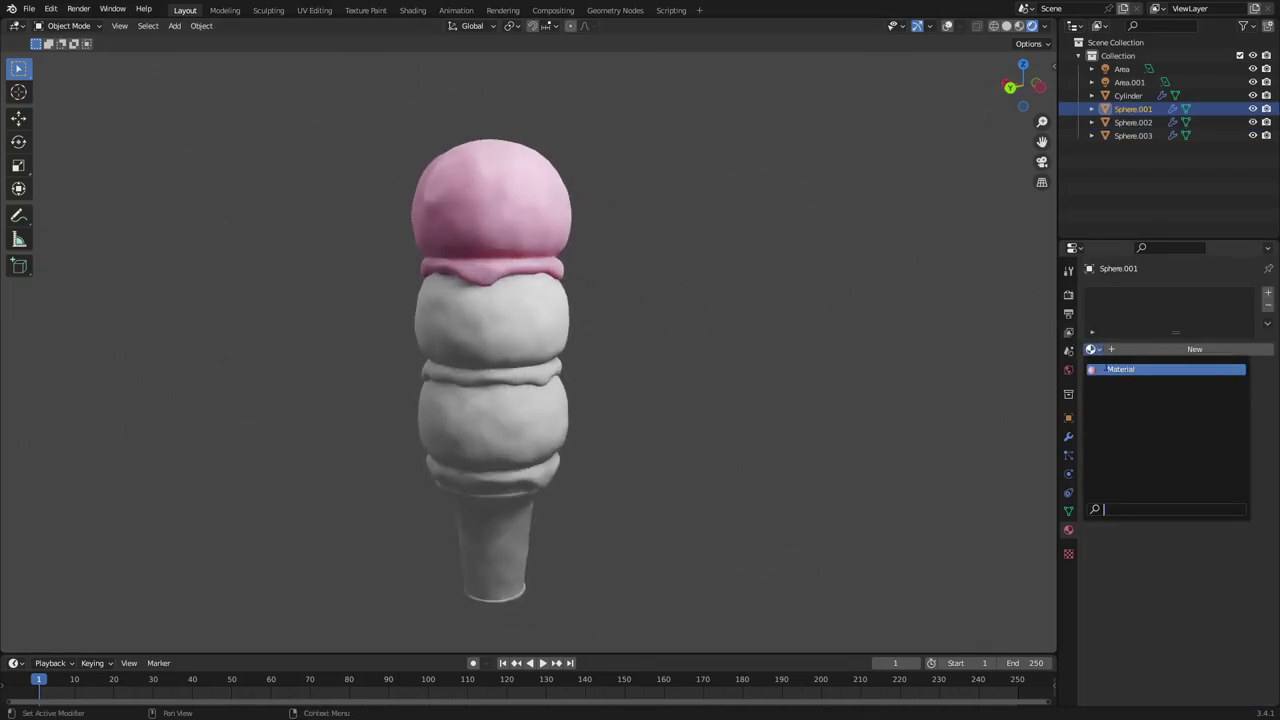
left_click(1106, 369)
left_click(1094, 349)
left_click(521, 350)
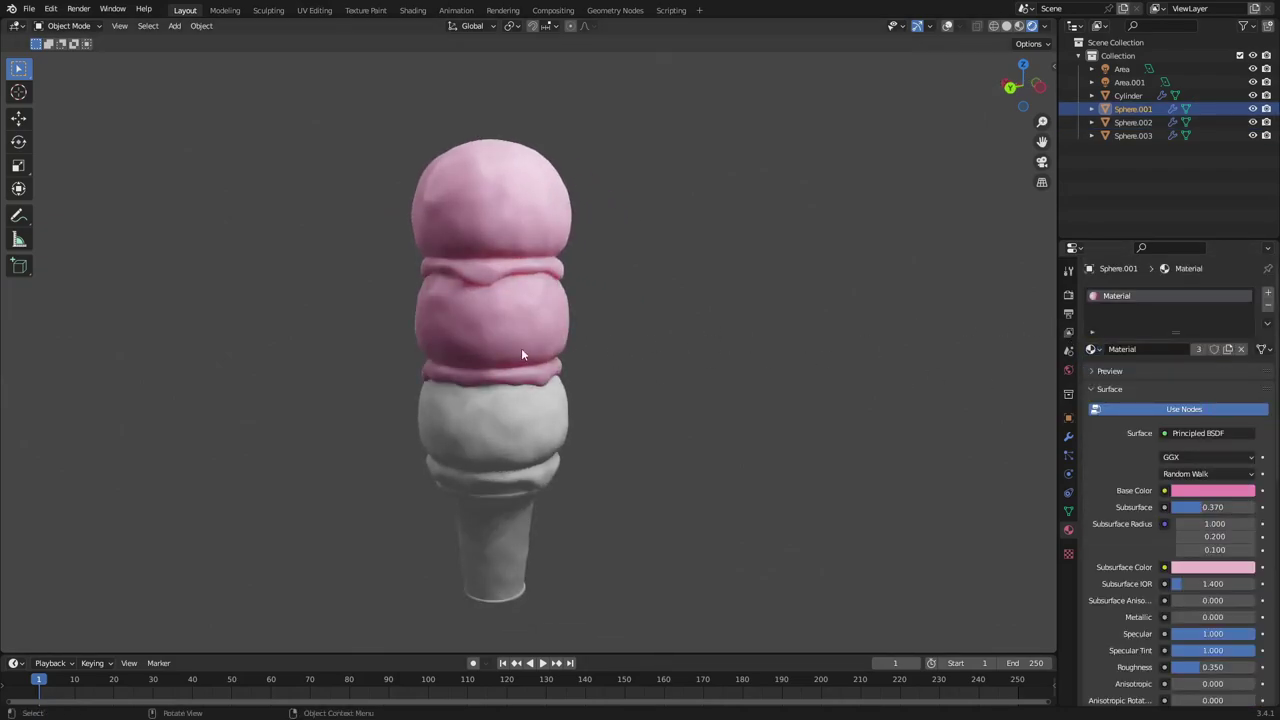
left_click(1092, 349)
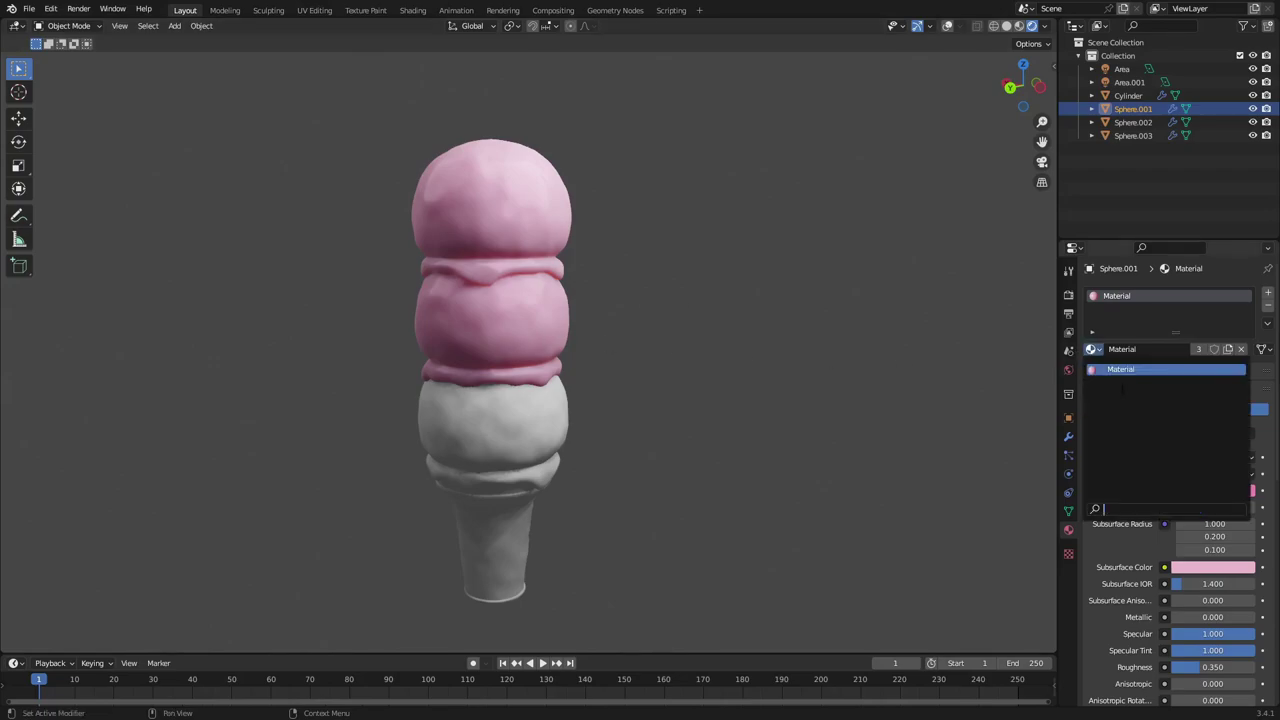
left_click(537, 431)
left_click(1092, 349)
left_click(1120, 369)
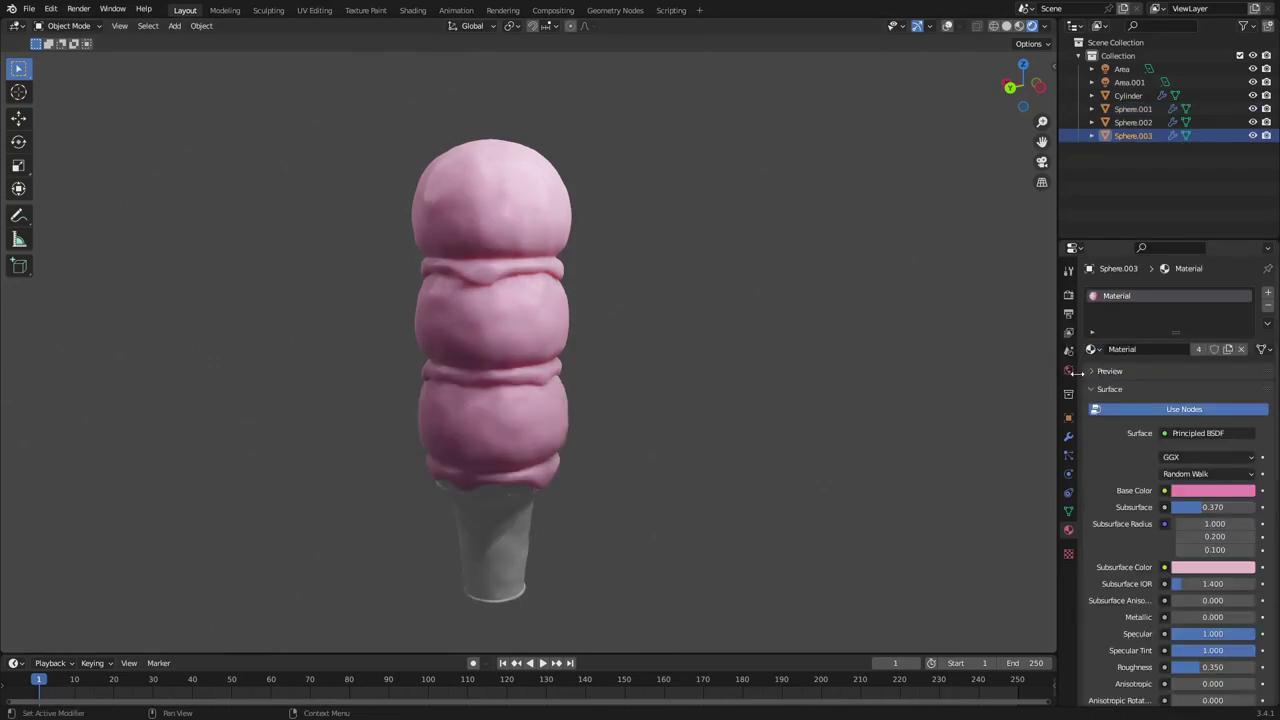
Show the viewport overlays, then make the middle scoop's material a separate copy named greeb
left_click(947, 25)
left_click(541, 326)
middle_click_drag(541, 321, 757, 369)
scroll(679, 348, "down", 6)
left_click(679, 348)
scroll(505, 350, "up", 7)
left_click(505, 314)
scroll(668, 338, "down", 1)
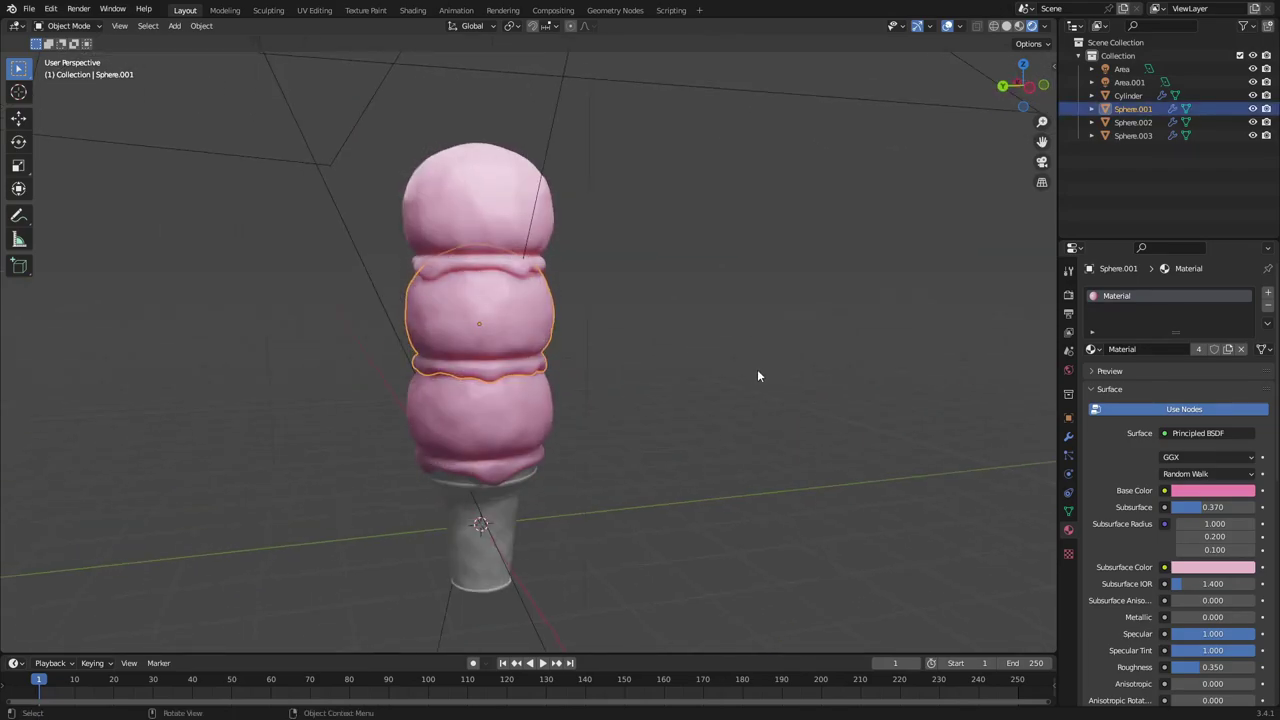
left_click(1201, 350)
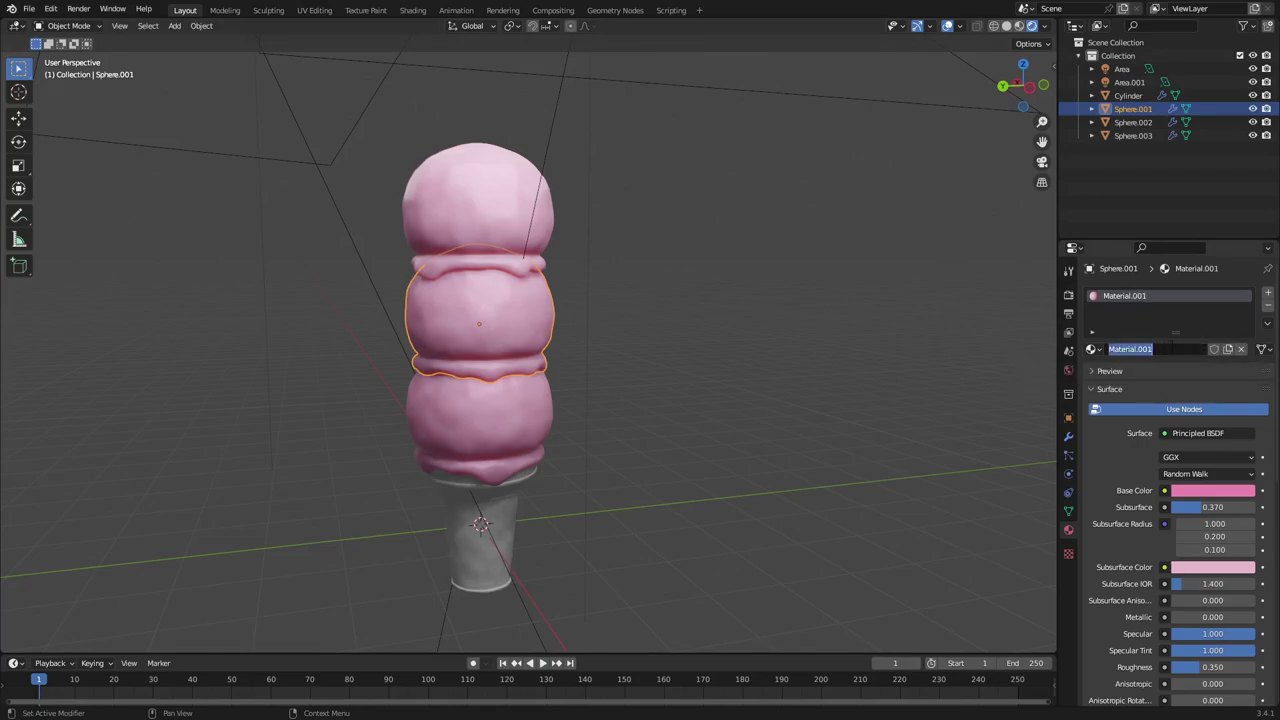
type("GREEB'")
key("Return")
double_click(1173, 347)
type("greeb")
key("Return")
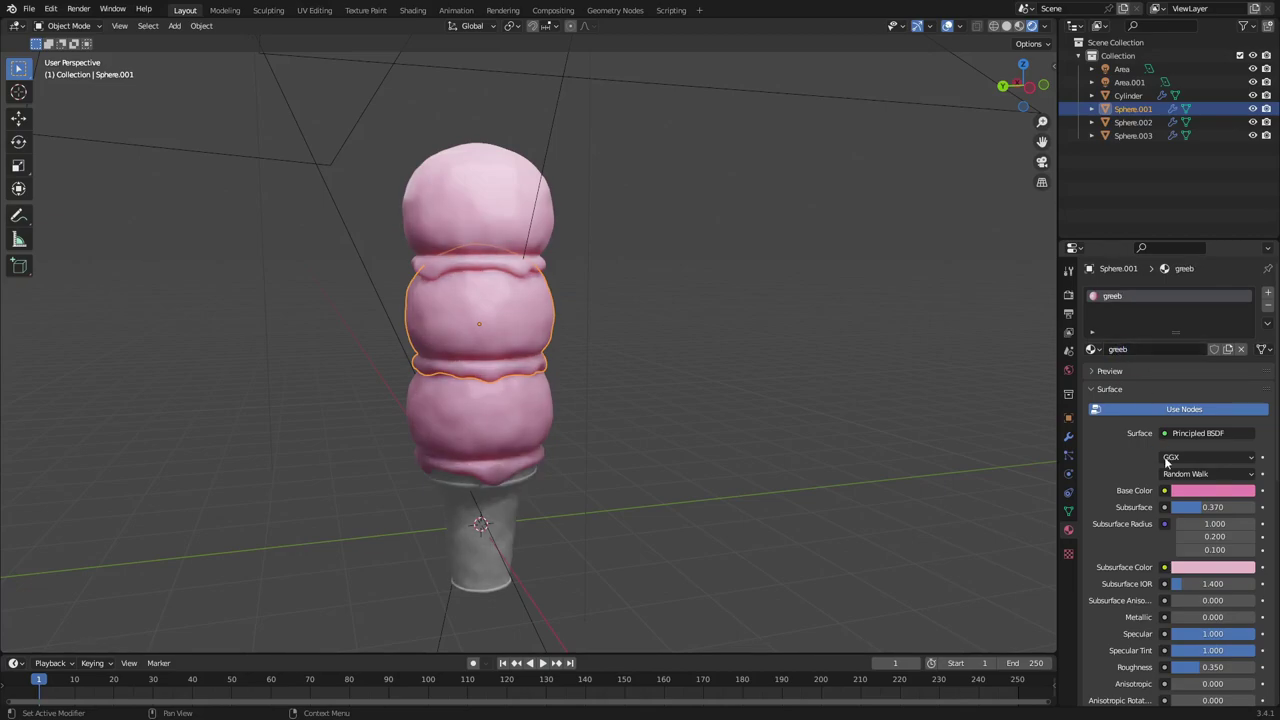
Give greeb a mint base color (hue 0.414, saturation 0.795) and copy it to the subsurface color, lightened to saturation 0.276
left_click(1196, 491)
left_click_drag(1183, 340, 1175, 324)
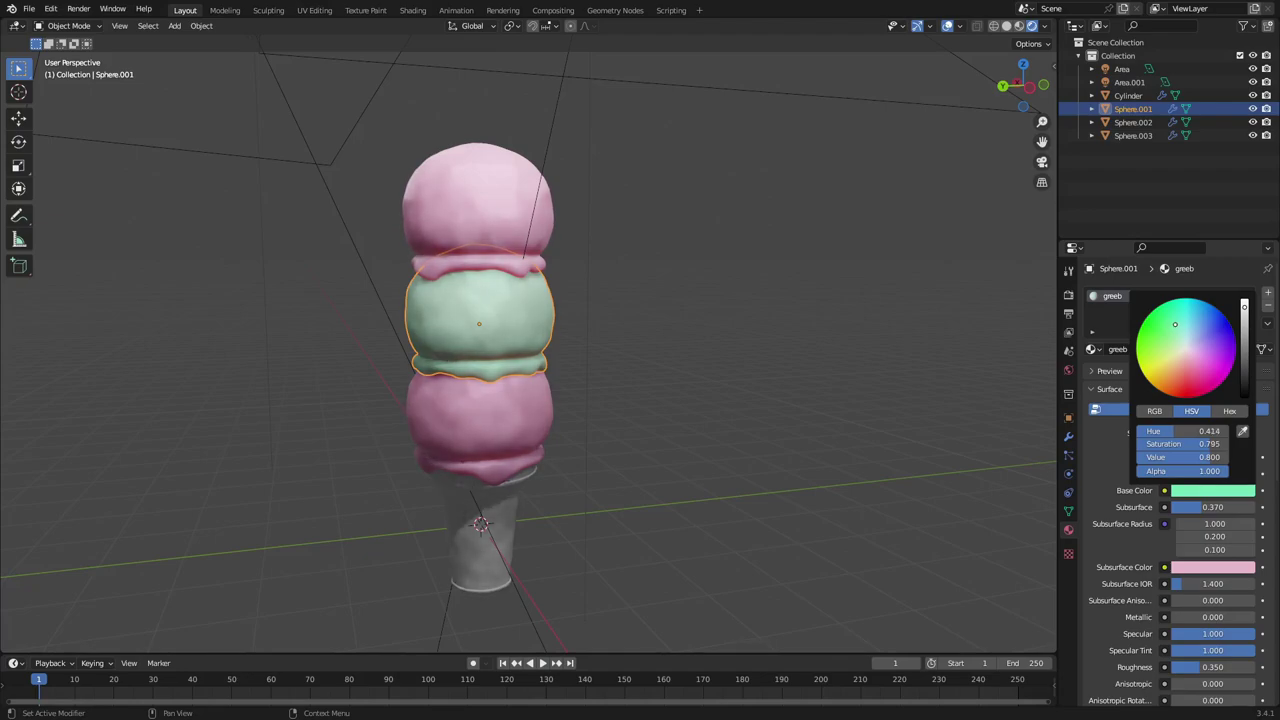
key("ctrl+c")
key("ctrl+v")
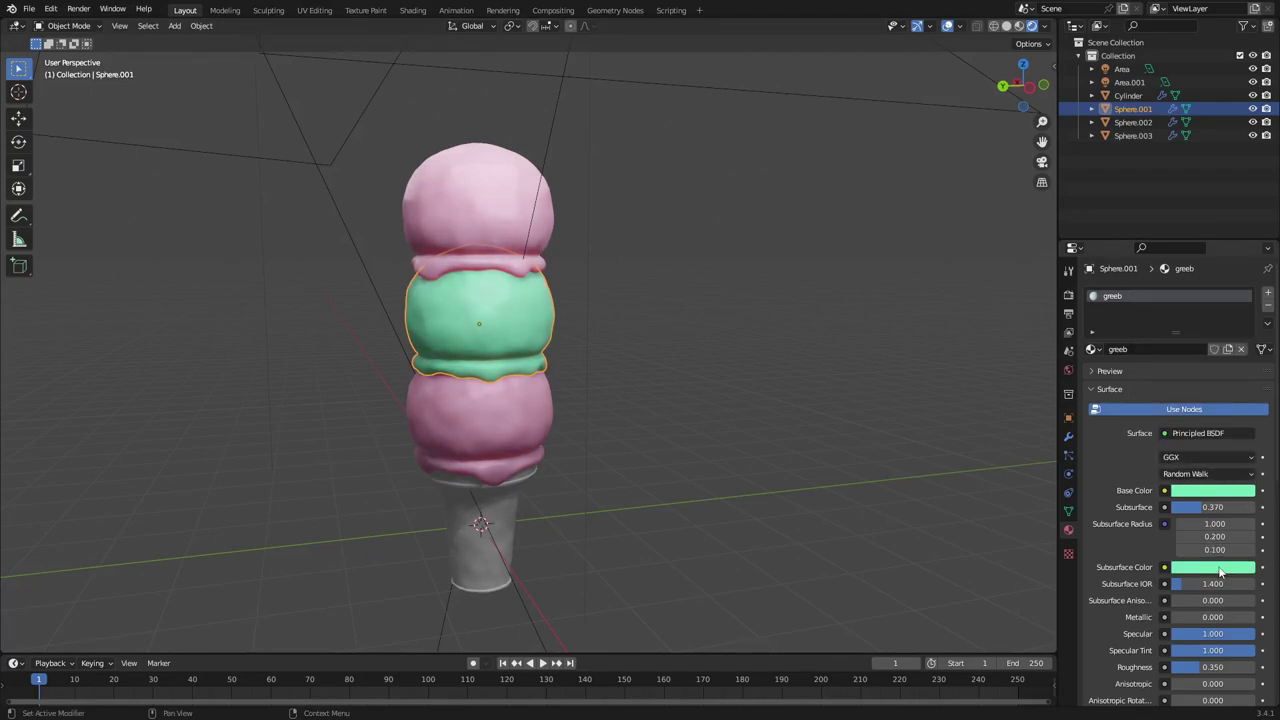
left_click(1219, 571)
left_click_drag(1185, 417, 1177, 416)
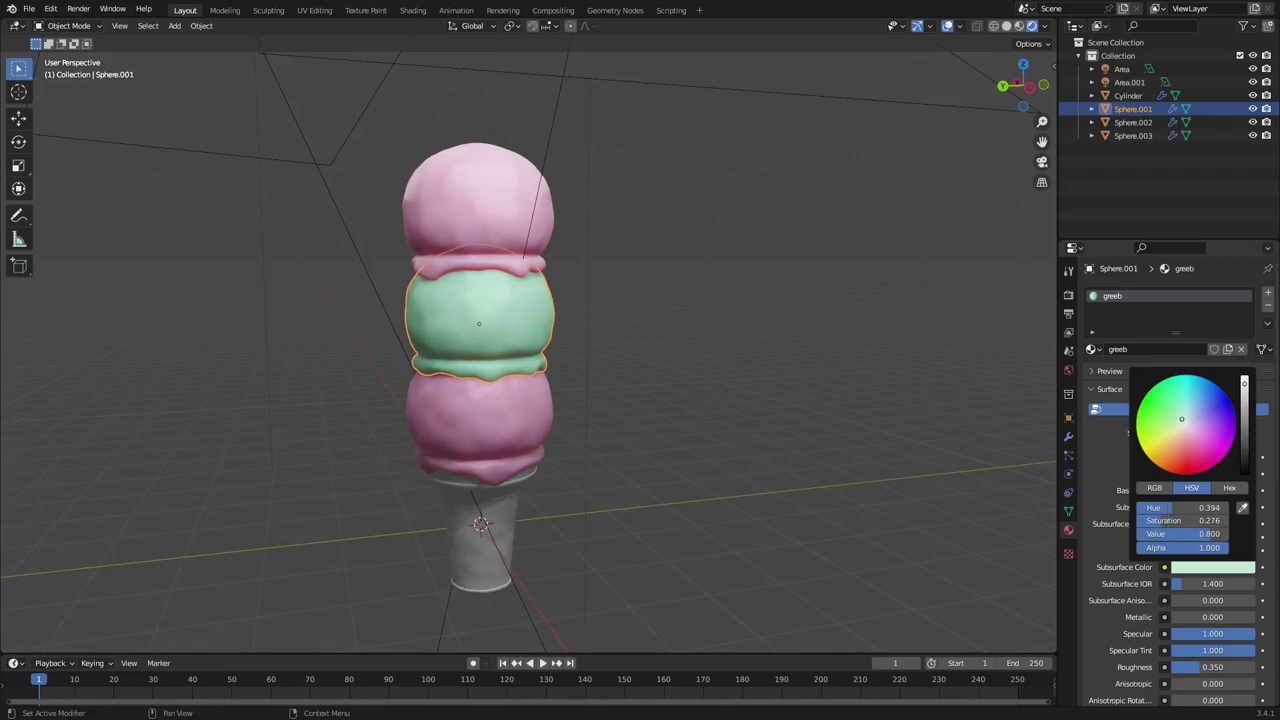
middle_click_drag(645, 392, 711, 471)
left_click(689, 401)
scroll(750, 428, "up", 3)
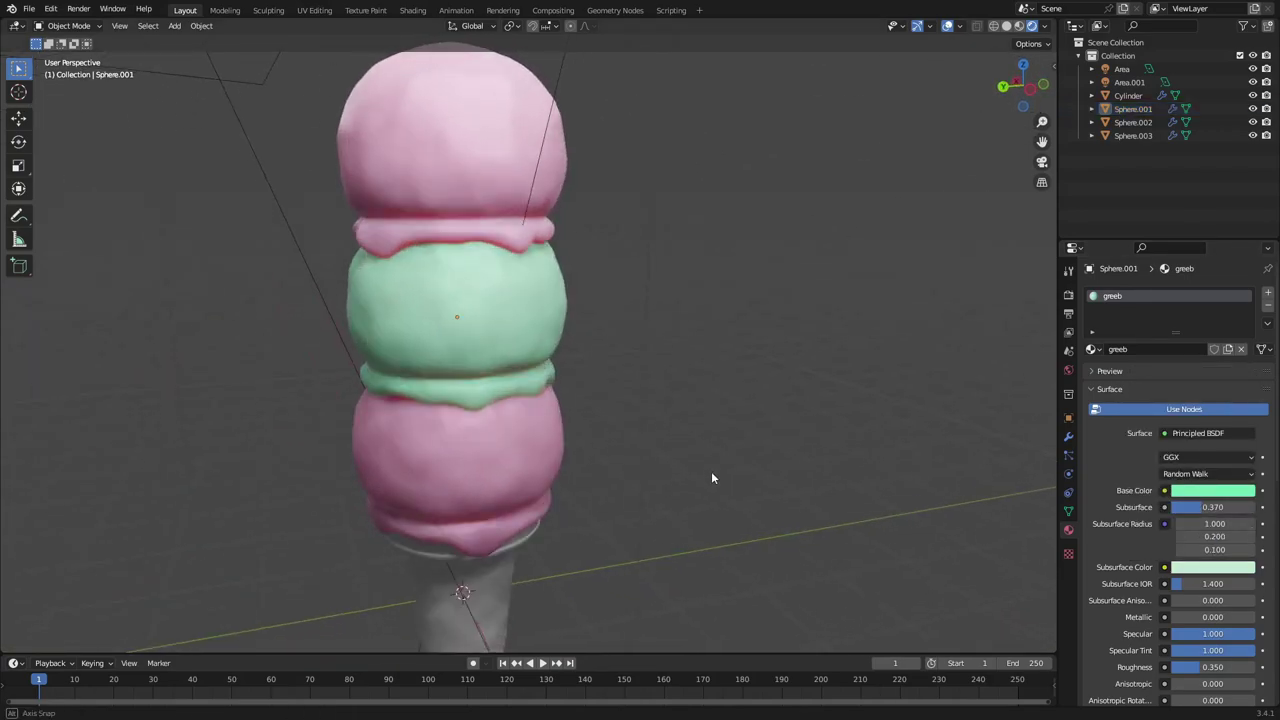
Set the last two subsurface radius values of the middle scoop's green material to 0.400 and 0.700
left_click(494, 465)
middle_click_drag(492, 463, 572, 388)
left_click(556, 380)
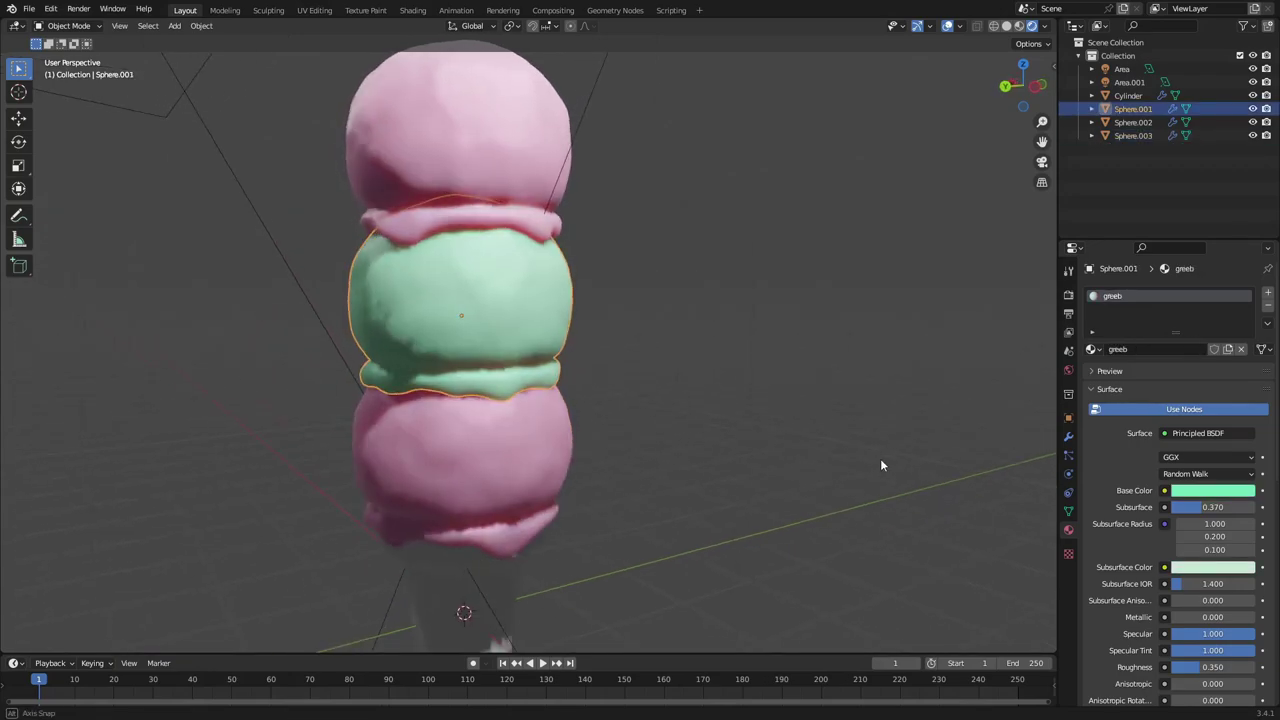
mouse_move(1217, 537)
left_mouse_down()
mouse_move(1178, 537)
mouse_move(1226, 537)
left_mouse_up()
left_click_drag(1215, 550, 1246, 550)
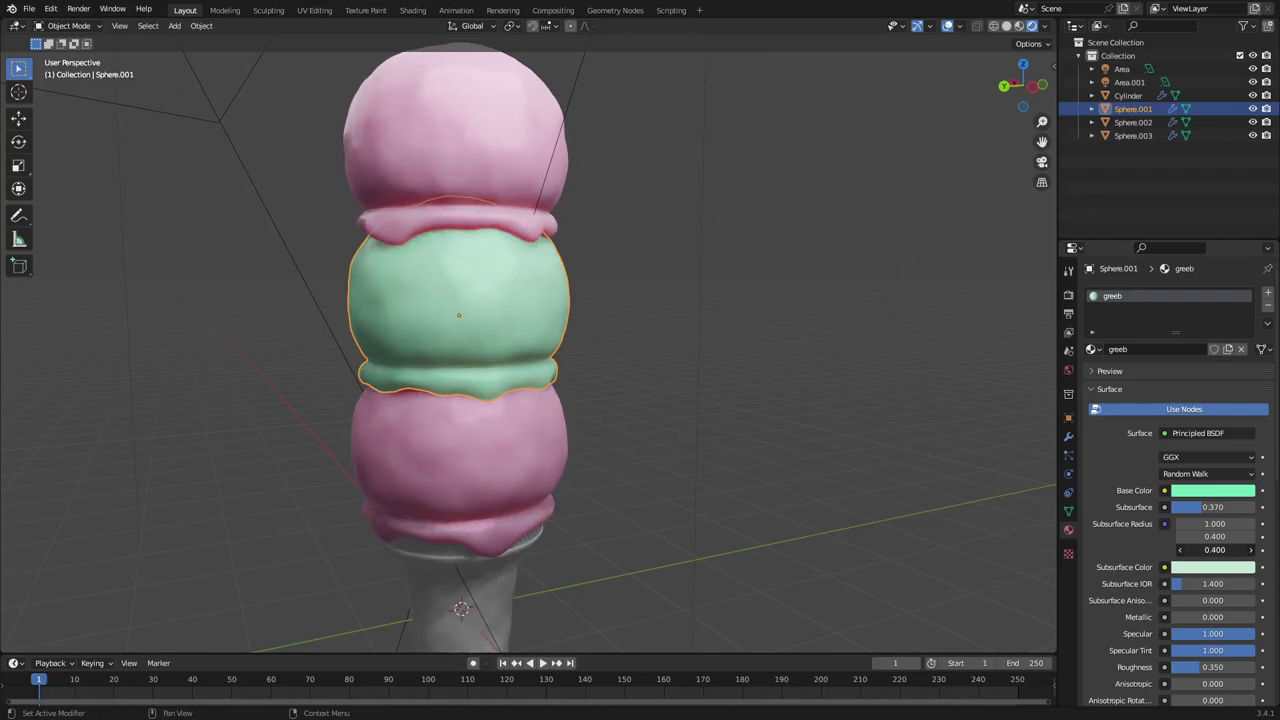
mouse_move(775, 460)
middle_mouse_down()
mouse_move(608, 446)
mouse_move(762, 460)
middle_mouse_up()
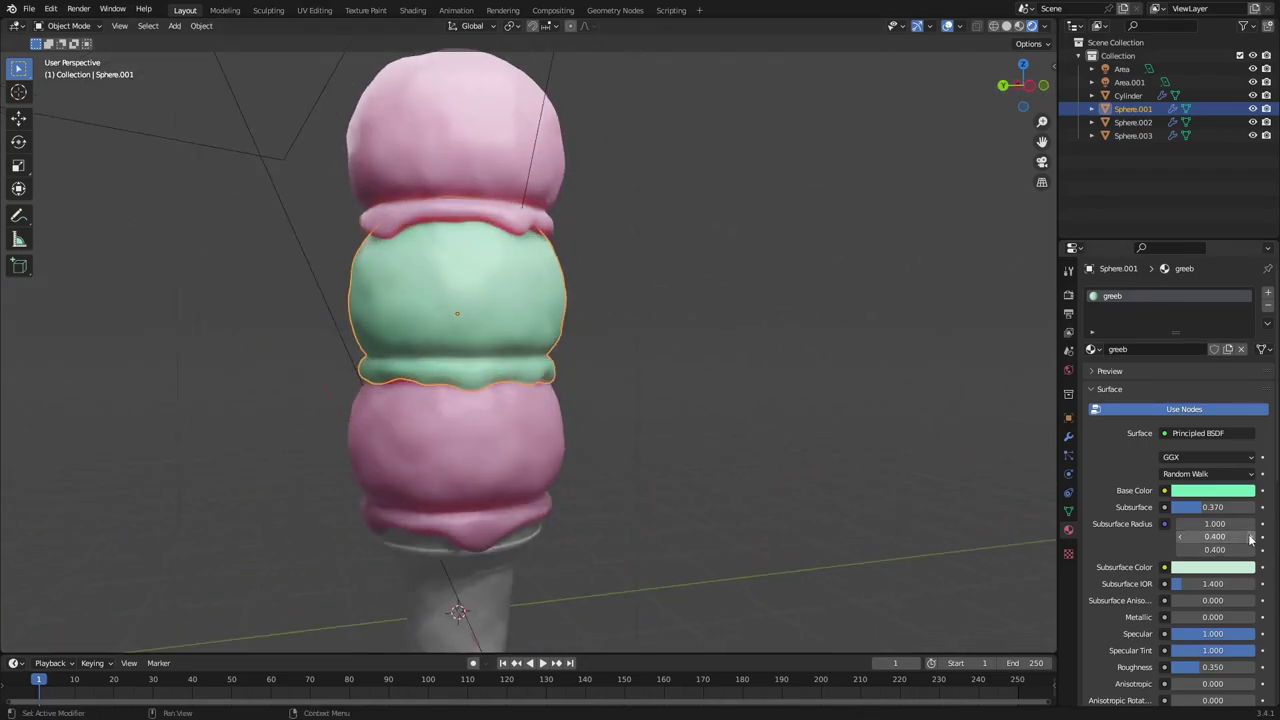
left_click_drag(1214, 550, 1275, 550)
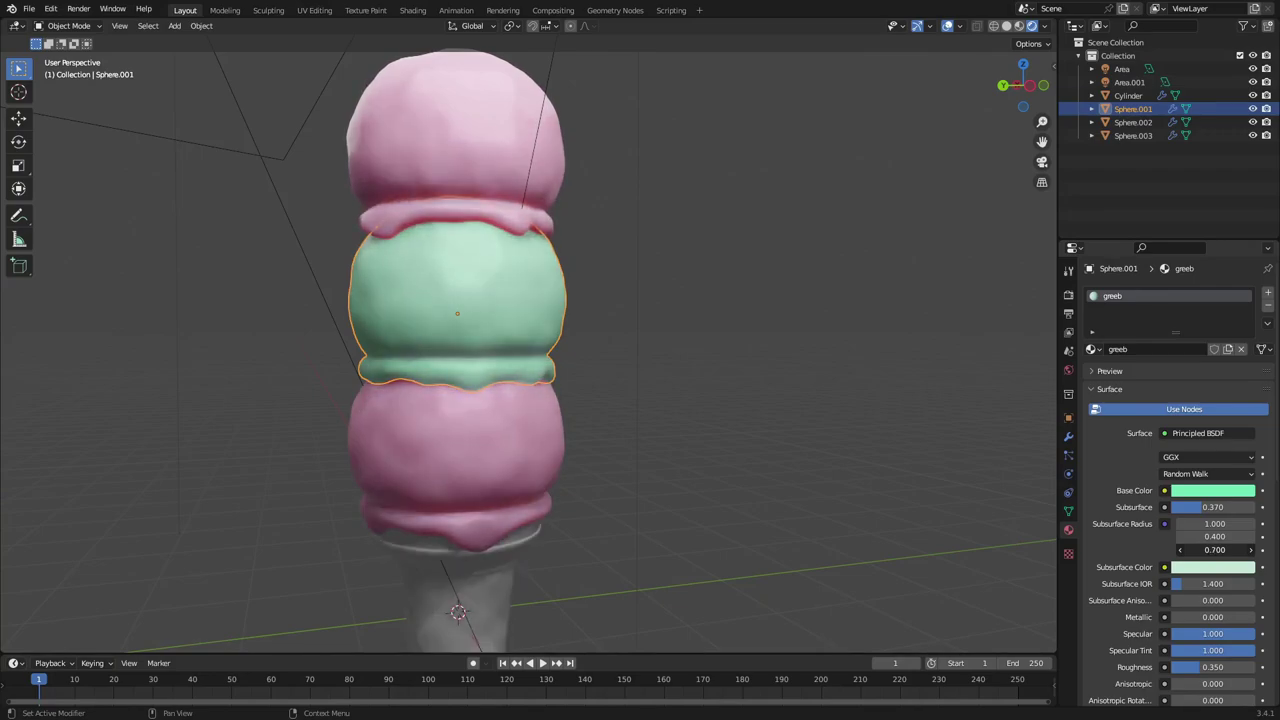
left_click(741, 452)
scroll(600, 425, "down", 3)
middle_click_drag(741, 452, 780, 430)
scroll(745, 426, "down", 3)
scroll(660, 430, "up", 3)
Make the bottom scoop's pink material a separate copy named yellow
left_click(561, 382)
middle_click_drag(700, 395, 596, 380)
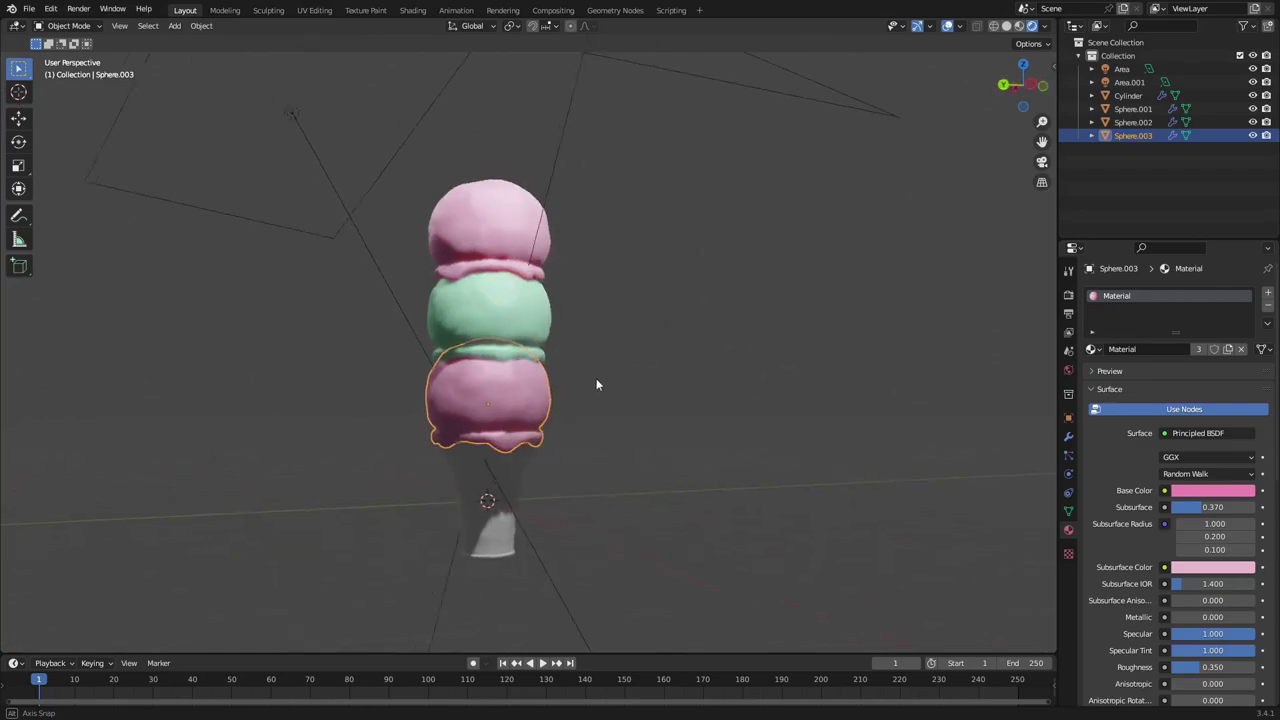
scroll(606, 395, "down", 3)
left_click(617, 408)
scroll(619, 414, "down", 2)
scroll(615, 418, "up", 6)
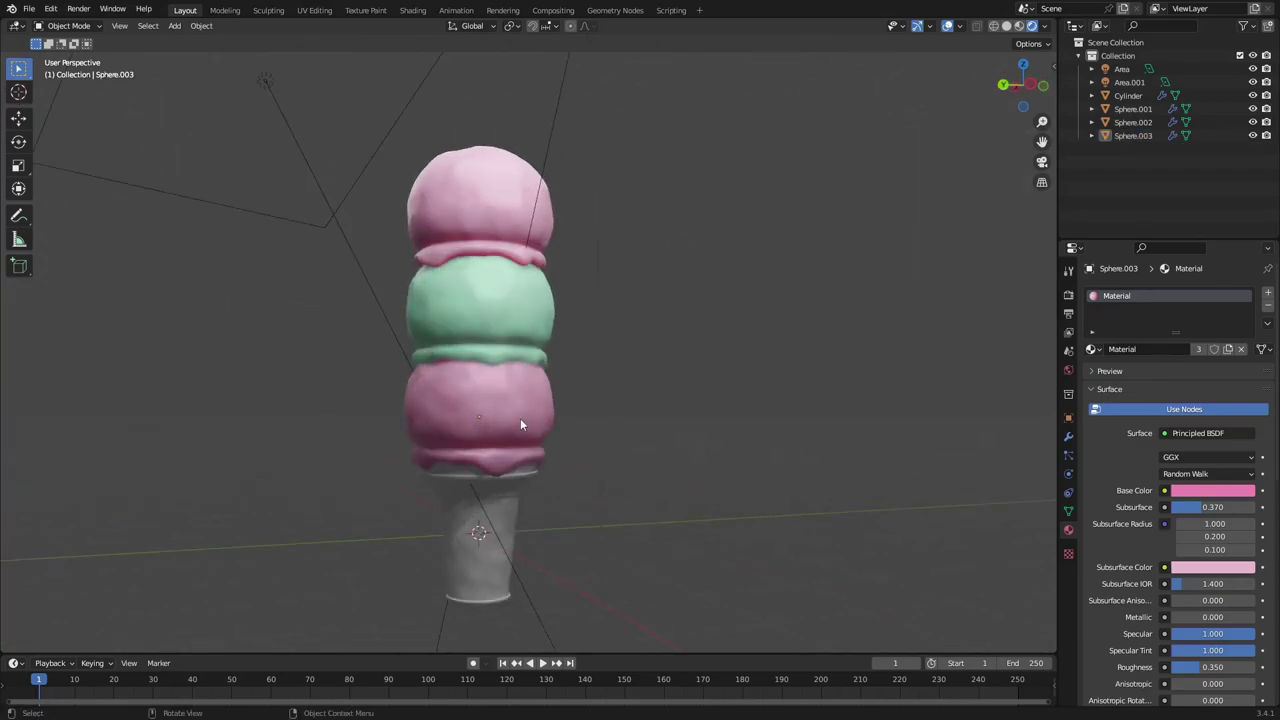
left_click(520, 424)
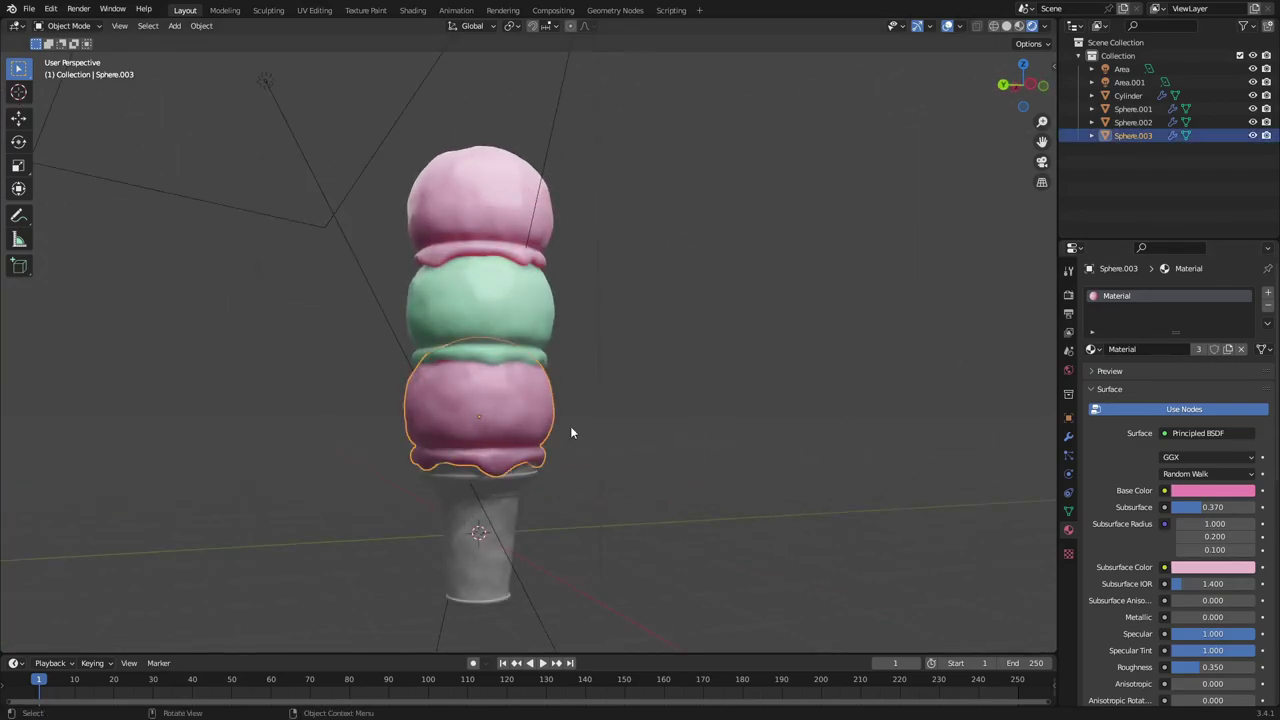
middle_click_drag(572, 433, 628, 430)
left_click(1200, 350)
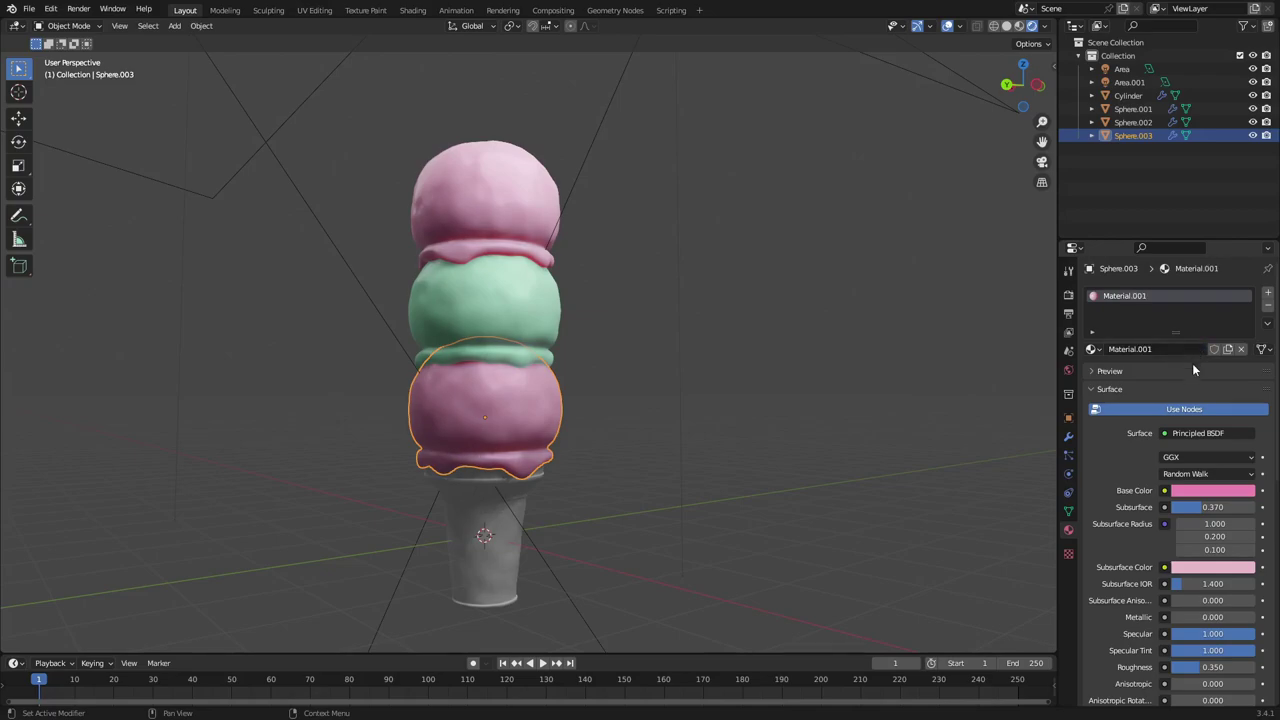
left_click(1178, 354)
type("yellow")
key("Return")
Give the yellow material a soft yellow base color (hue 0.122, saturation 0.717) and copy it to the subsurface color, lightened to cream
left_click(1211, 491)
left_click(1171, 363)
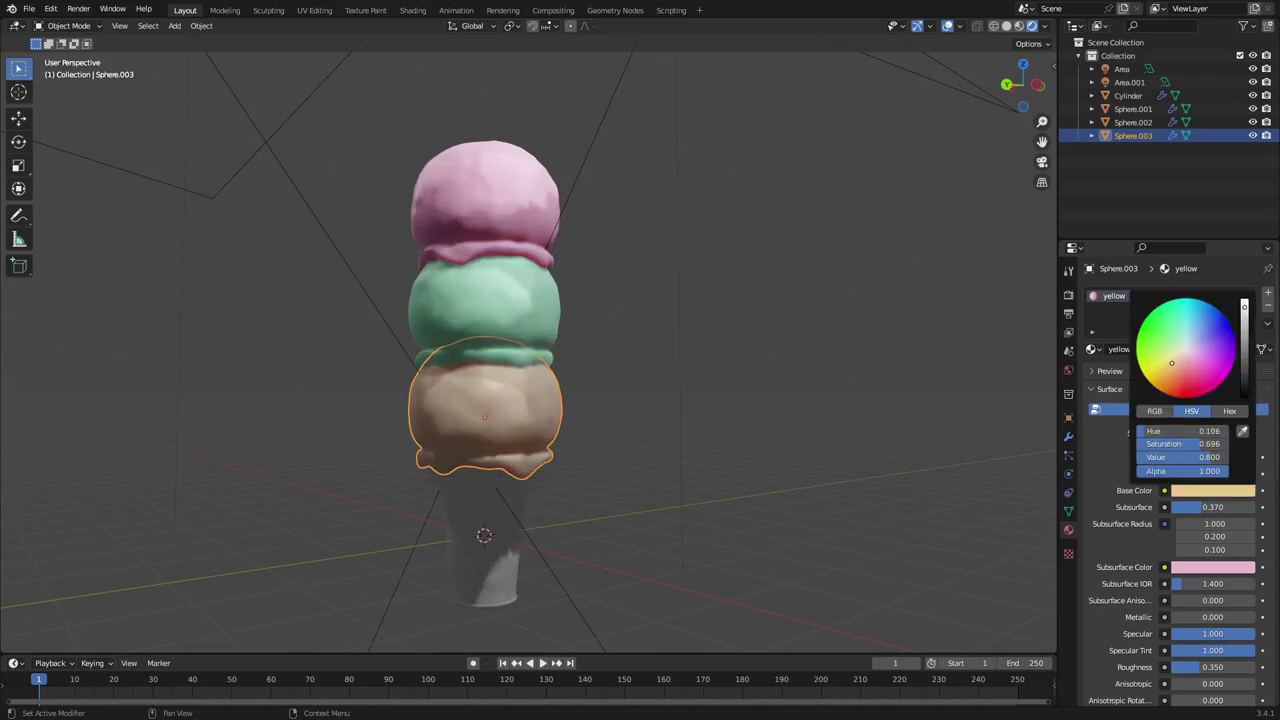
left_click_drag(1171, 363, 1170, 362)
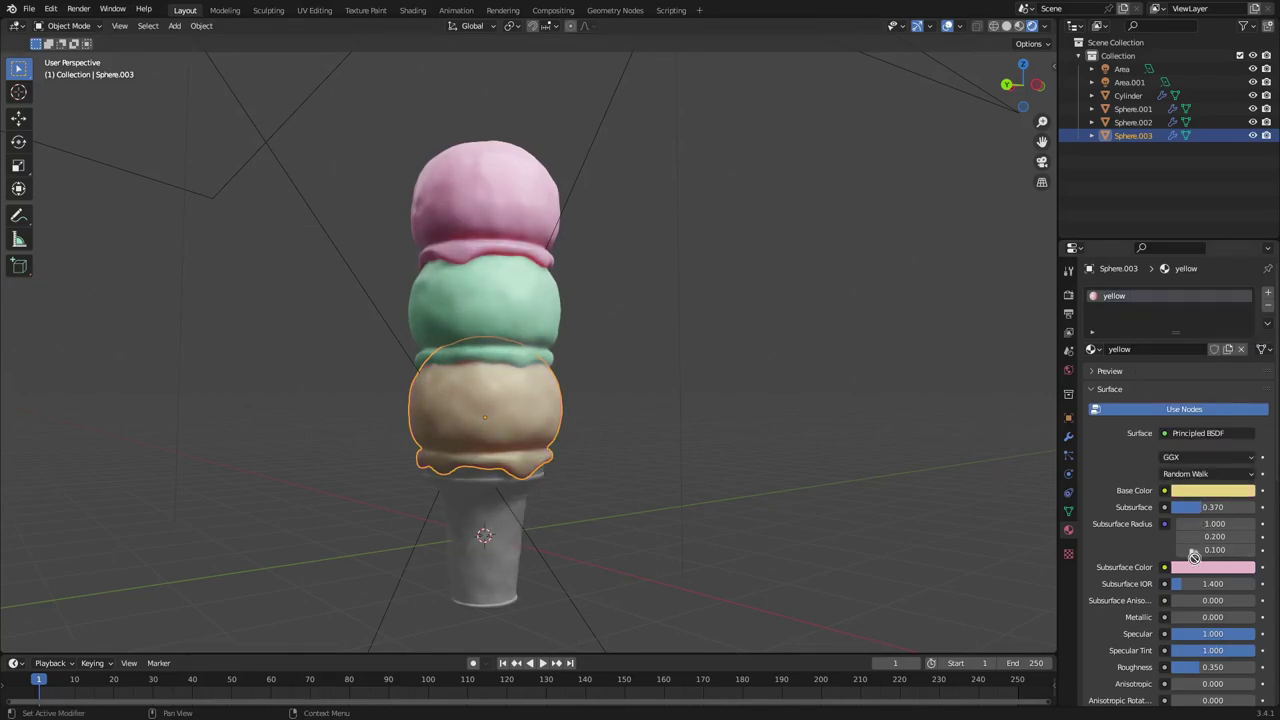
left_click_drag(1194, 557, 1204, 572)
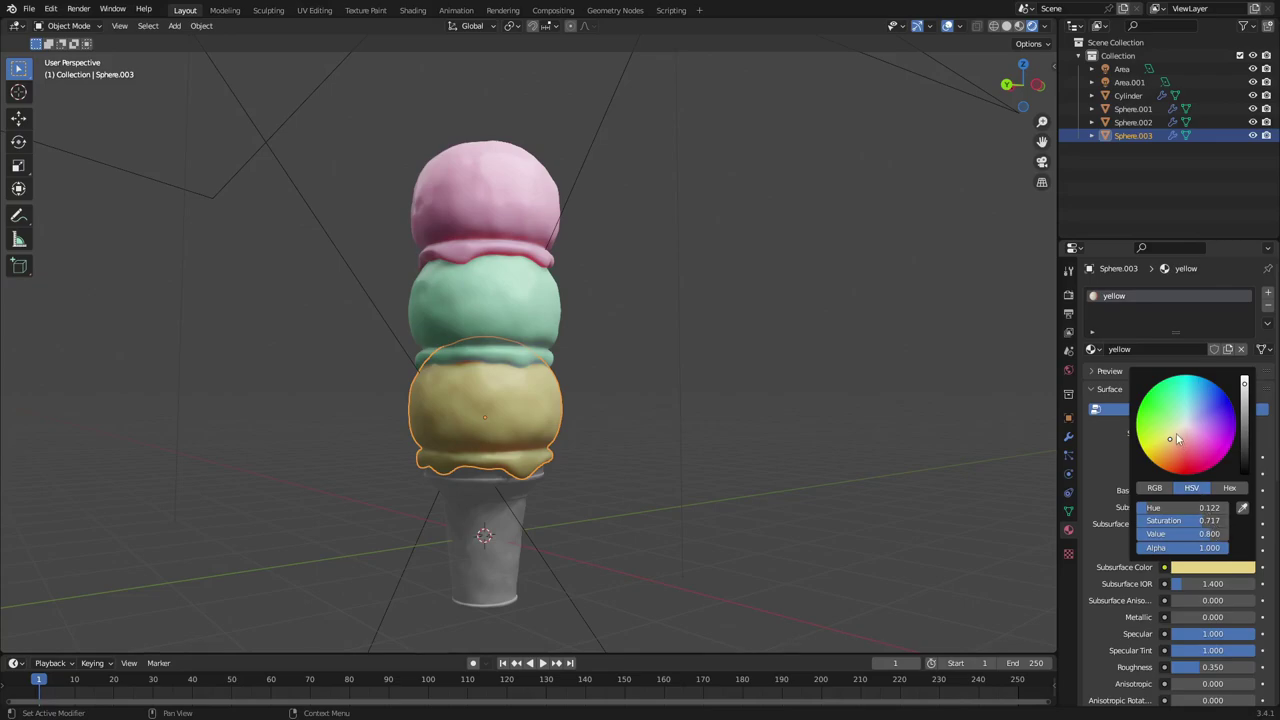
left_click_drag(1177, 438, 1175, 434)
left_click(749, 414)
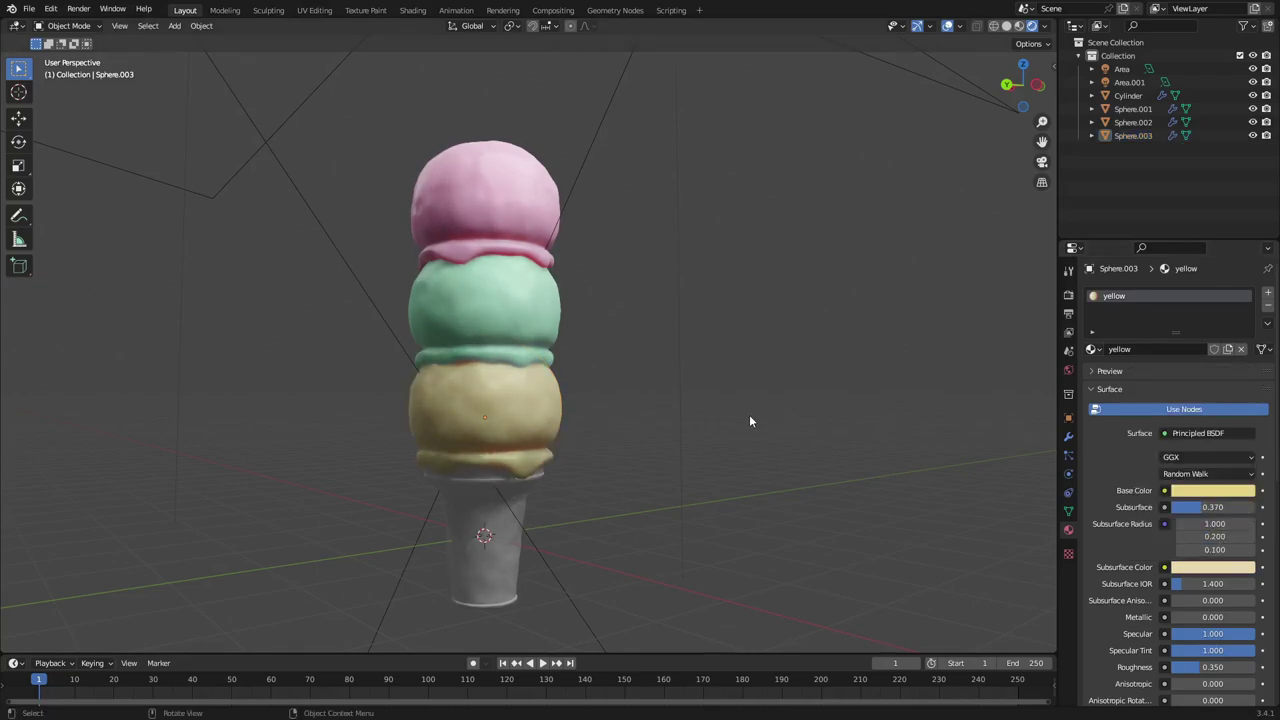
scroll(749, 414, "down", 5)
middle_click_drag(749, 414, 624, 455)
scroll(570, 495, "up", 4)
middle_click_drag(570, 495, 646, 506)
Try the yellow and pink materials on the middle scoop and assign greeb to it again
left_click(535, 320)
left_click(1096, 348)
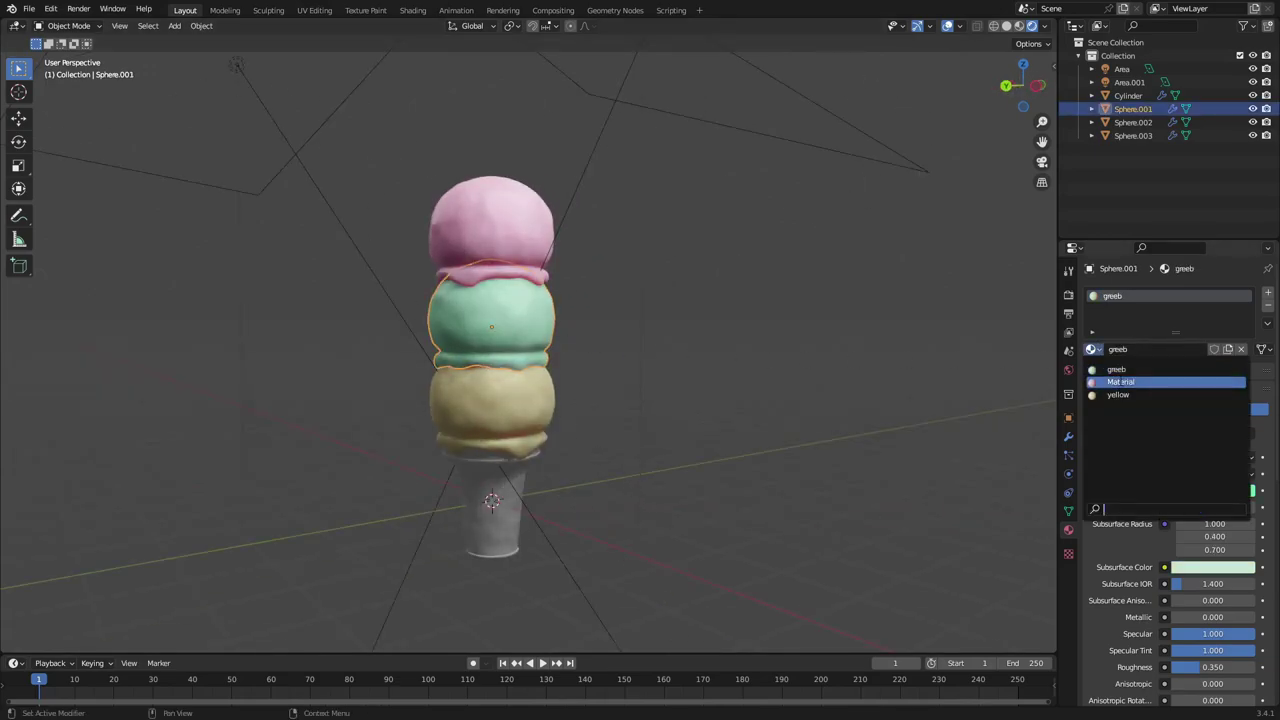
left_click(1115, 389)
left_click(1092, 348)
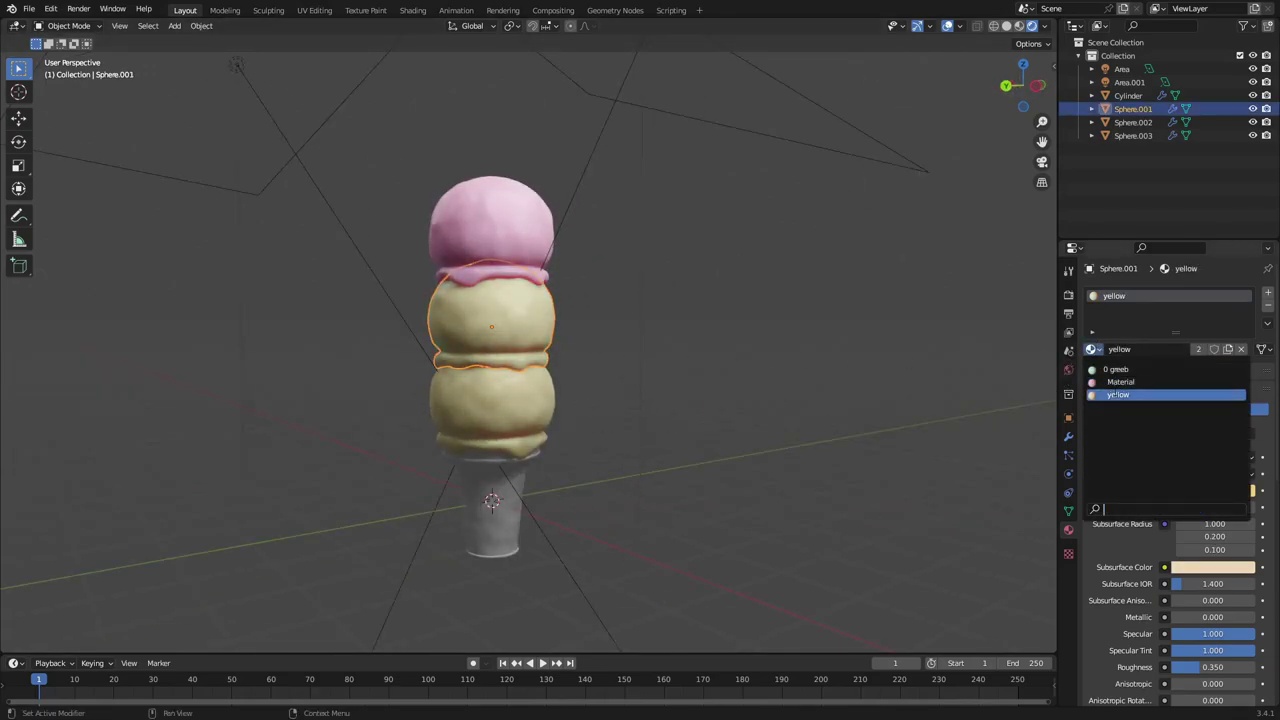
left_click(1120, 382)
left_click(1092, 348)
left_click(1100, 370)
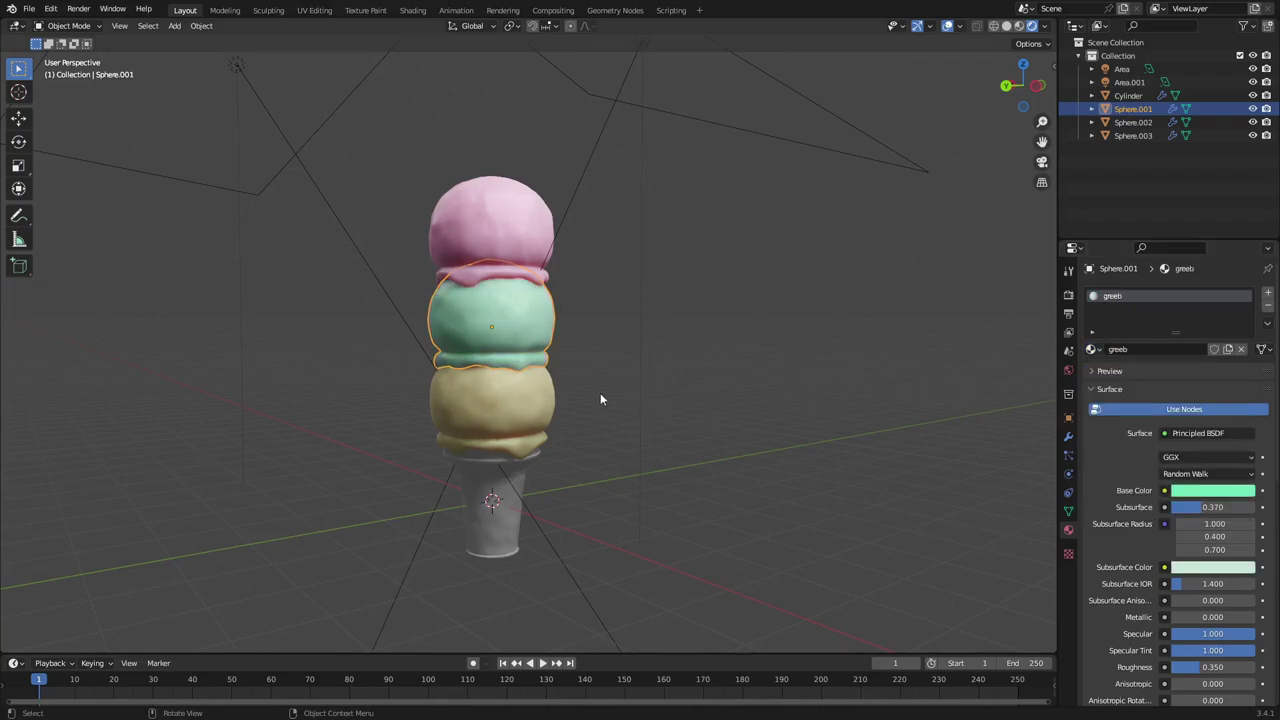
Swap the flavors by assigning greeb to the bottom scoop and yellow to the middle scoop
left_click(531, 400)
left_click(1093, 349)
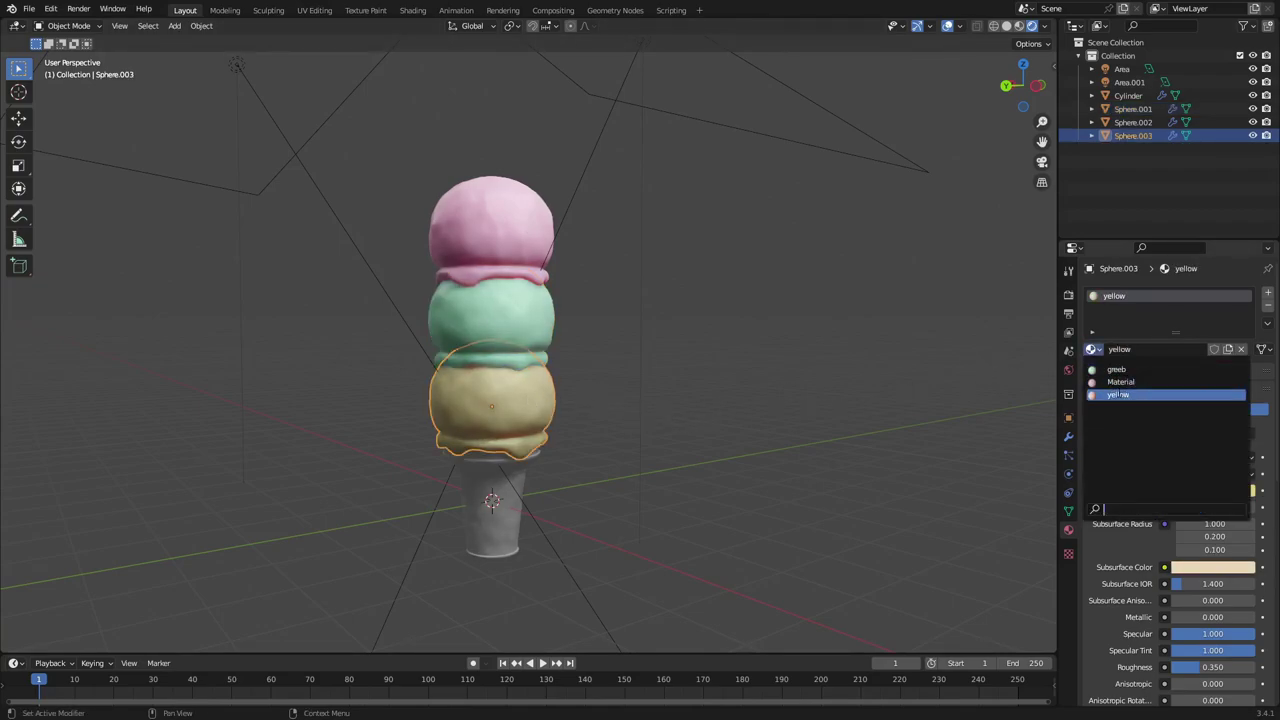
left_click(1116, 394)
left_click(1092, 348)
left_click(1116, 369)
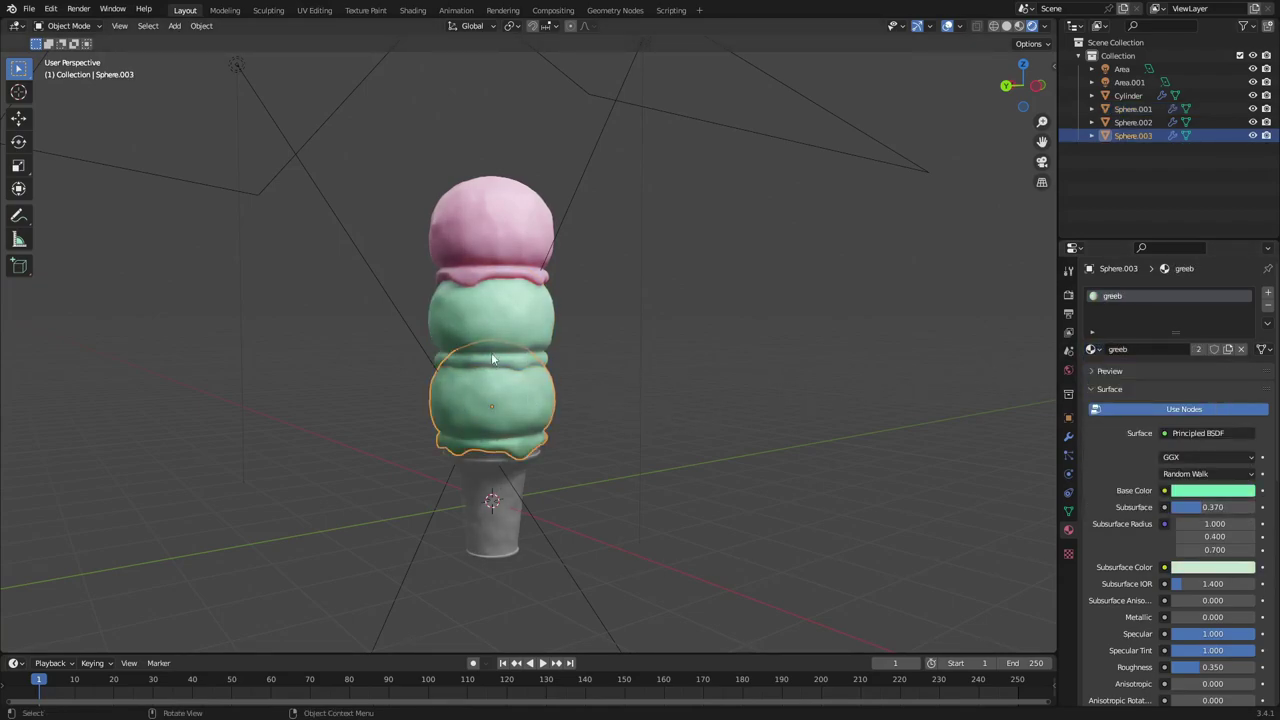
left_click(498, 348)
left_click(1093, 349)
left_click(1118, 394)
left_click(704, 388)
scroll(703, 390, "down", 4)
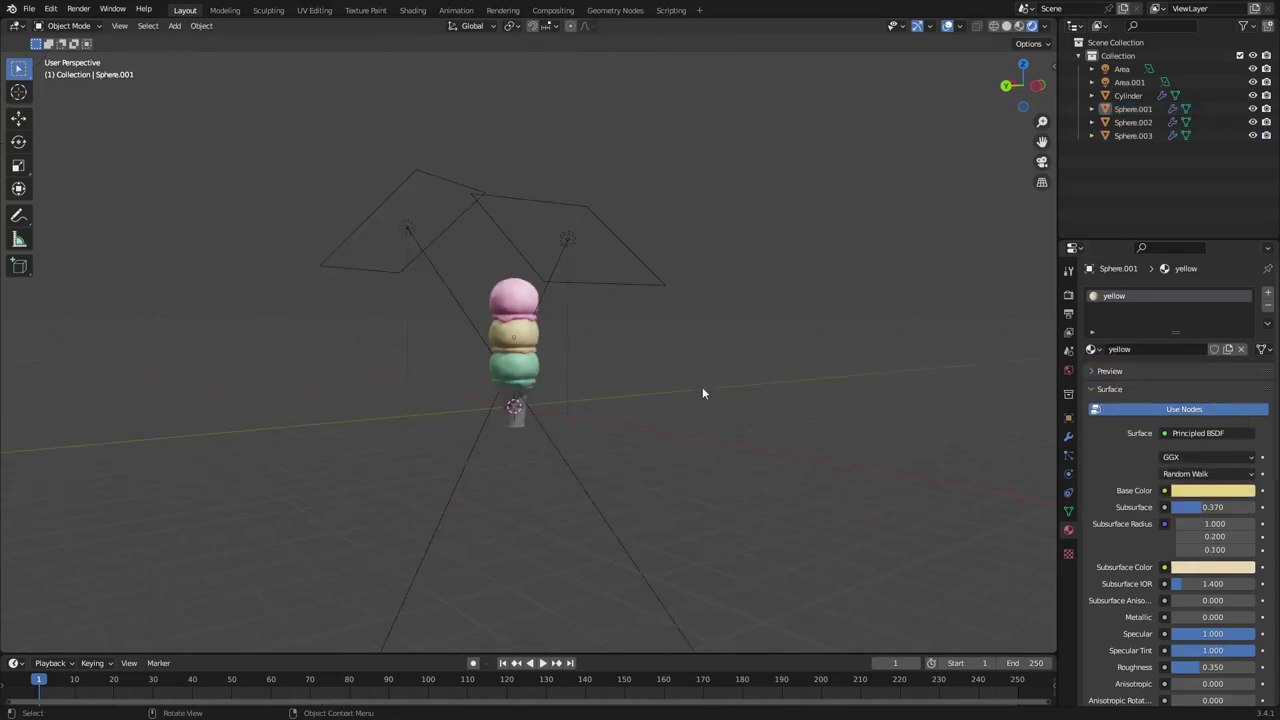
middle_click_drag(703, 390, 582, 456)
scroll(797, 409, "up", 4)
Add a new material to the cone and give it a light orange-brown base color
left_click(522, 494)
middle_click_drag(524, 496, 568, 485)
scroll(600, 455, "up", 3)
left_click(1187, 348)
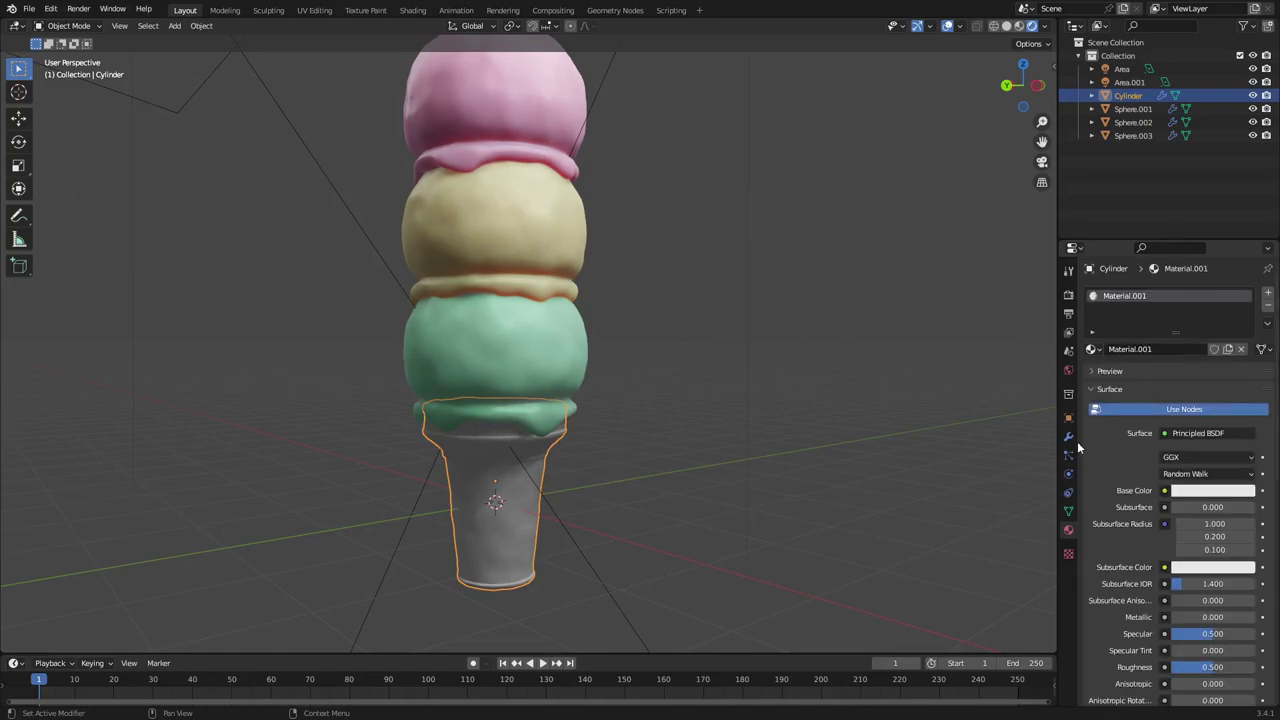
middle_click_drag(740, 430, 697, 428)
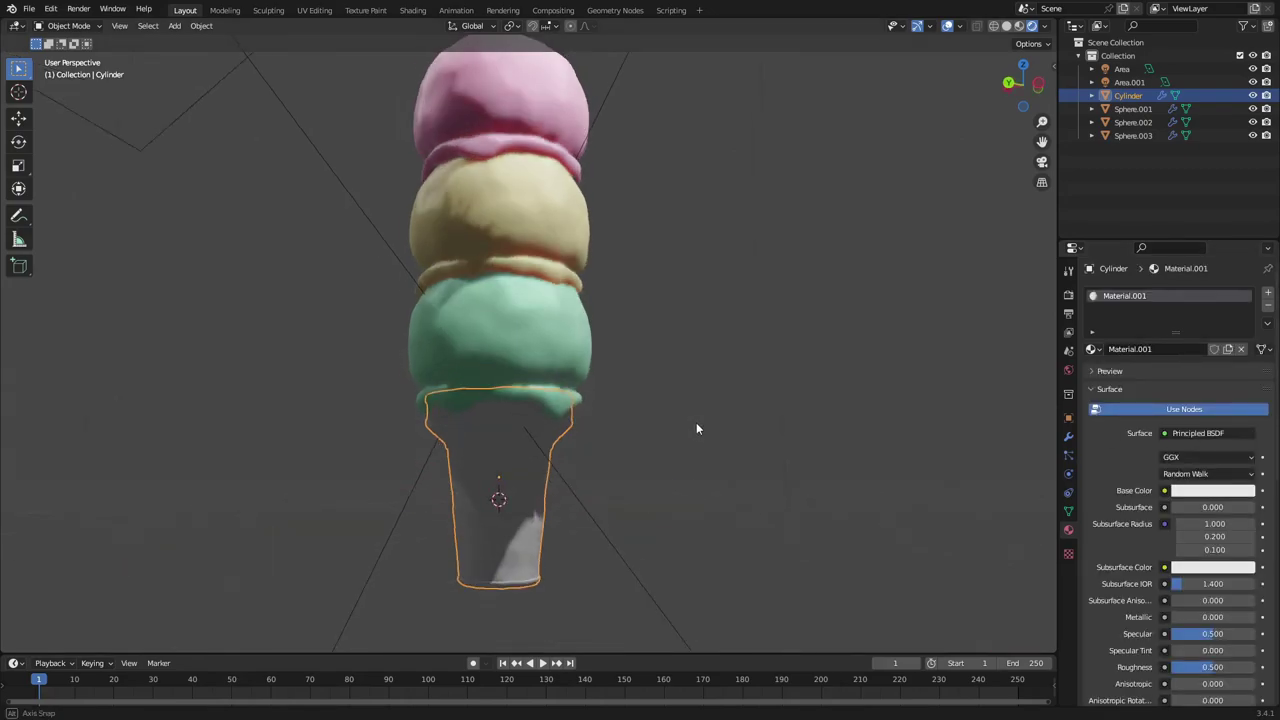
left_click(1213, 490)
left_click(1176, 374)
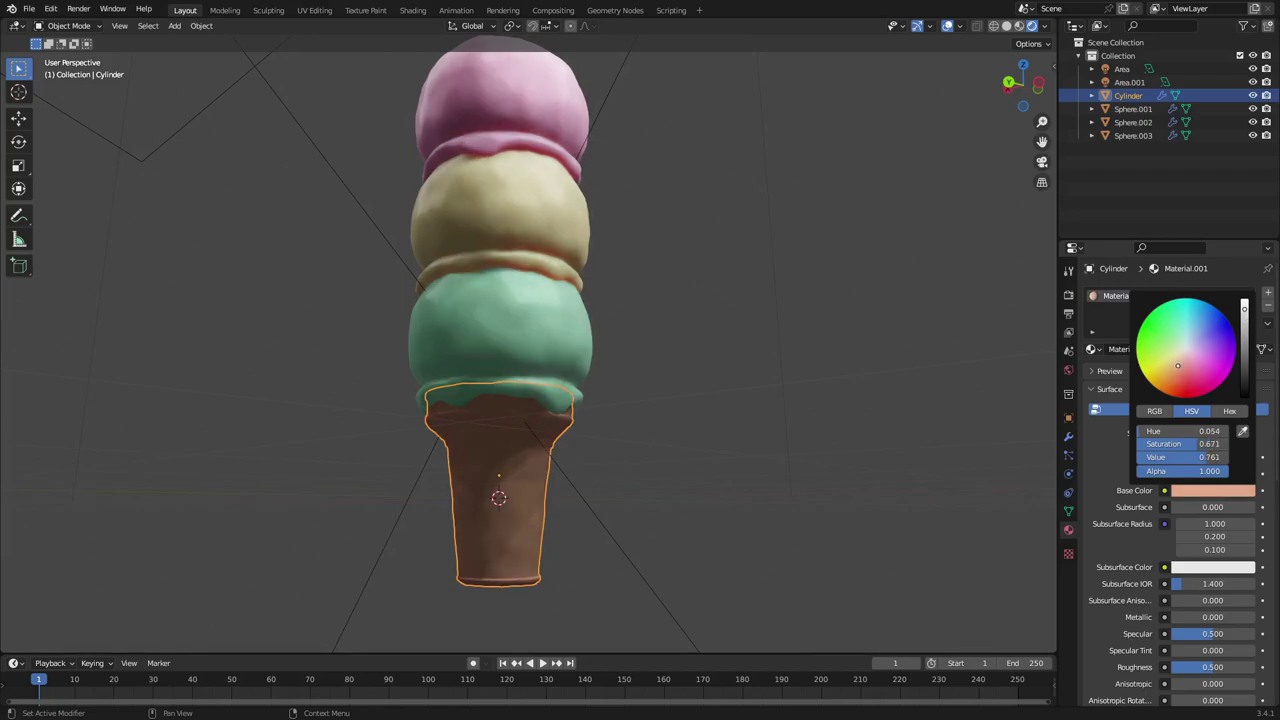
middle_click_drag(795, 392, 769, 380)
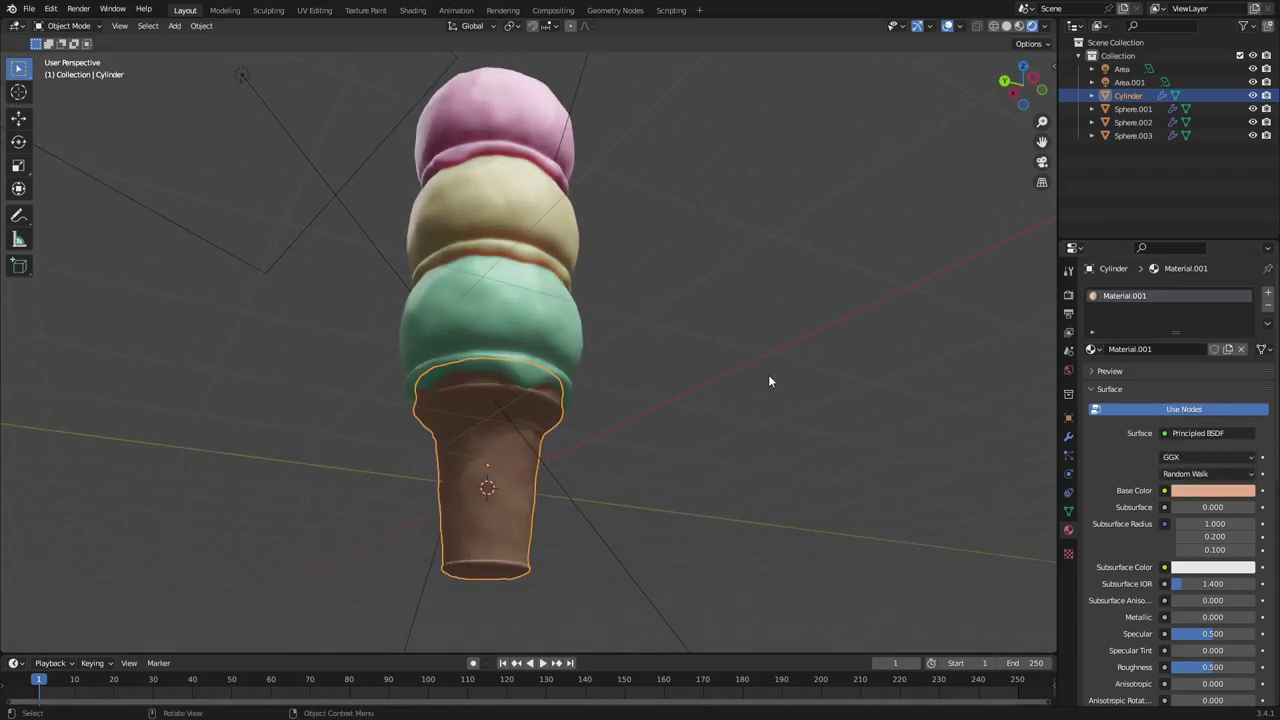
Make the cone material fully matte by setting specular to 0 and roughness to 1
scroll(1048, 484, "down", 1)
scroll(1060, 492, "down", 2)
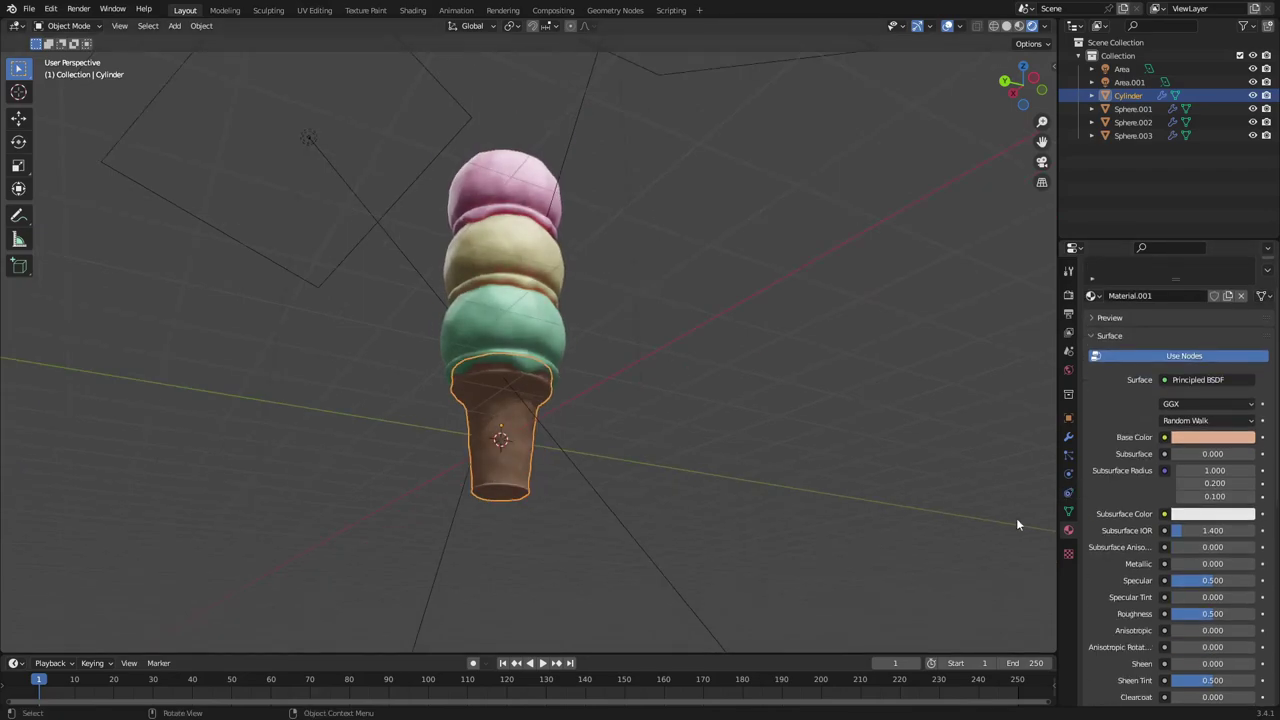
mouse_move(1224, 579)
left_mouse_down()
mouse_move(1242, 579)
mouse_move(1168, 580)
mouse_move(1234, 613)
mouse_move(1170, 612)
mouse_move(1256, 613)
left_mouse_up()
scroll(614, 451, "up", 4)
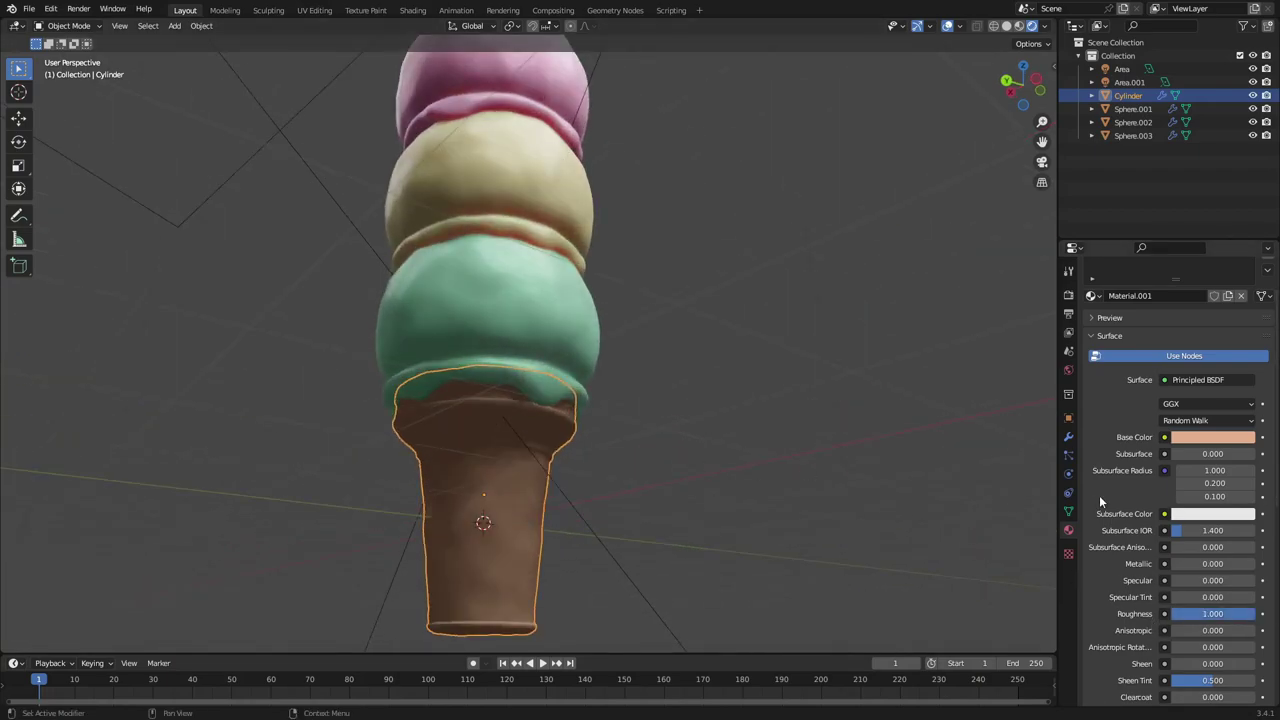
scroll(1100, 496, "down", 4)
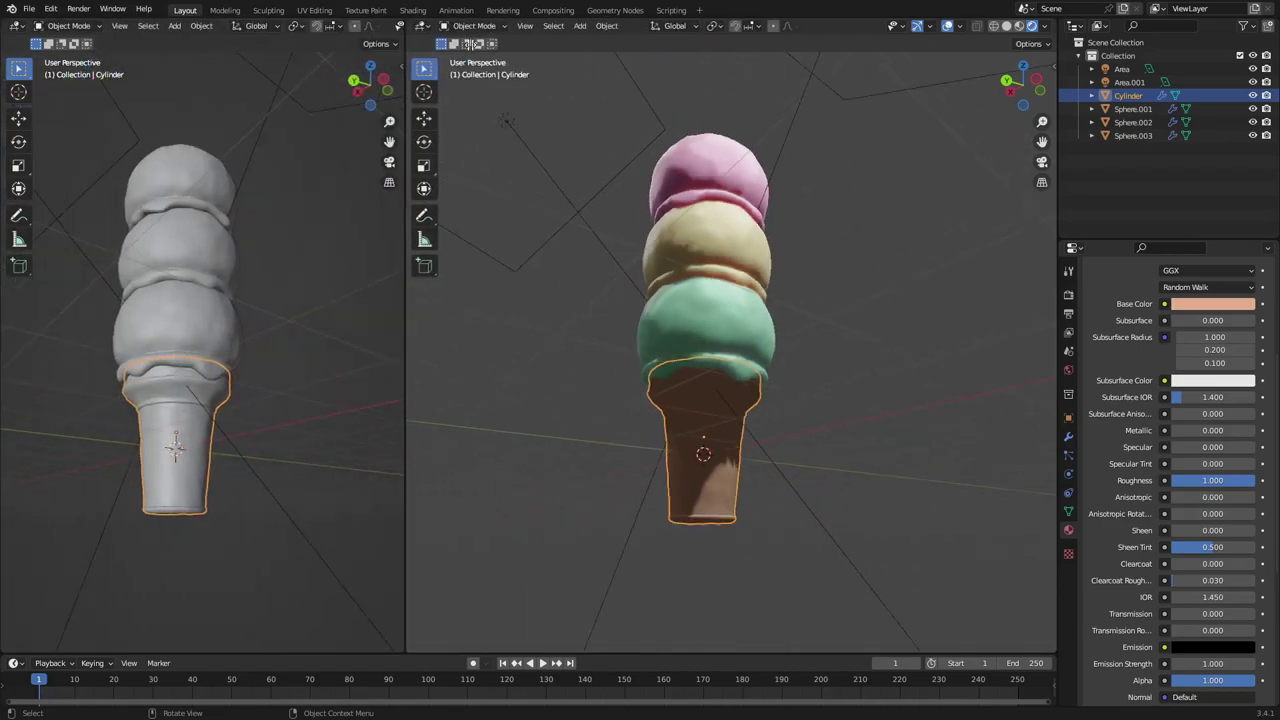
Split the viewport, turn the new area into a Shader Editor, and widen its node workspace with the sidebar hidden
left_click(16, 25)
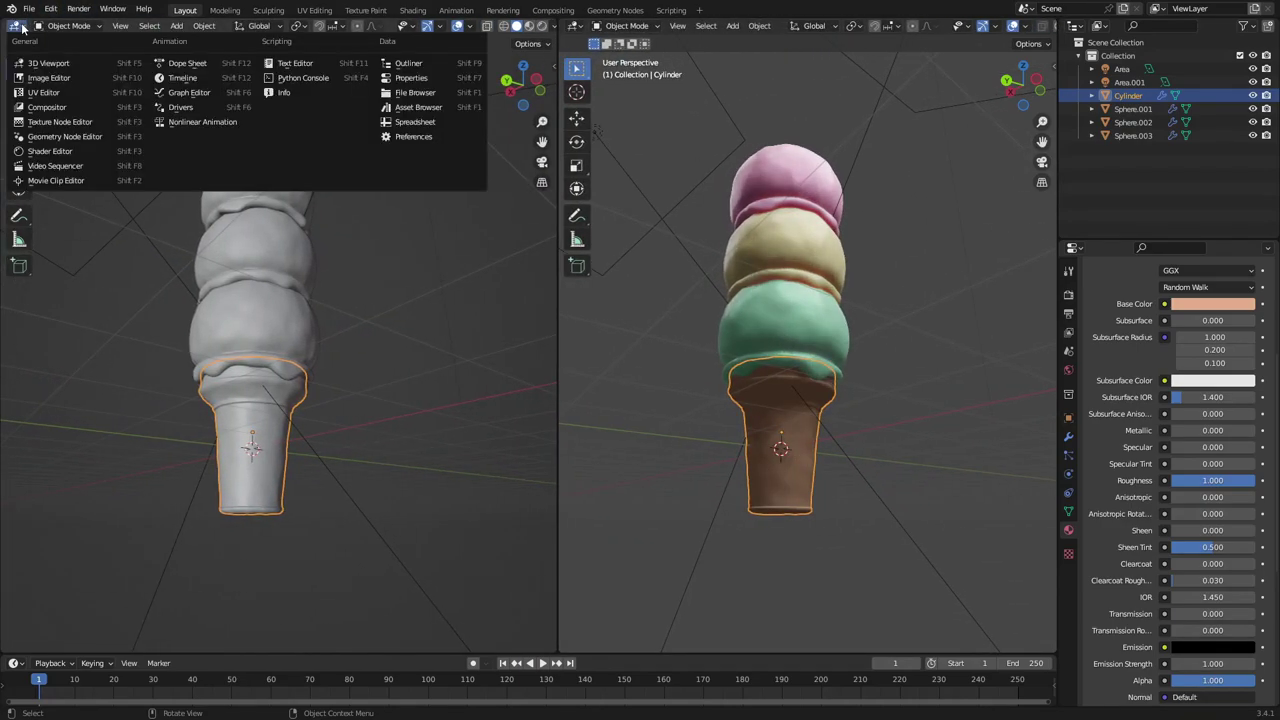
left_click(76, 148)
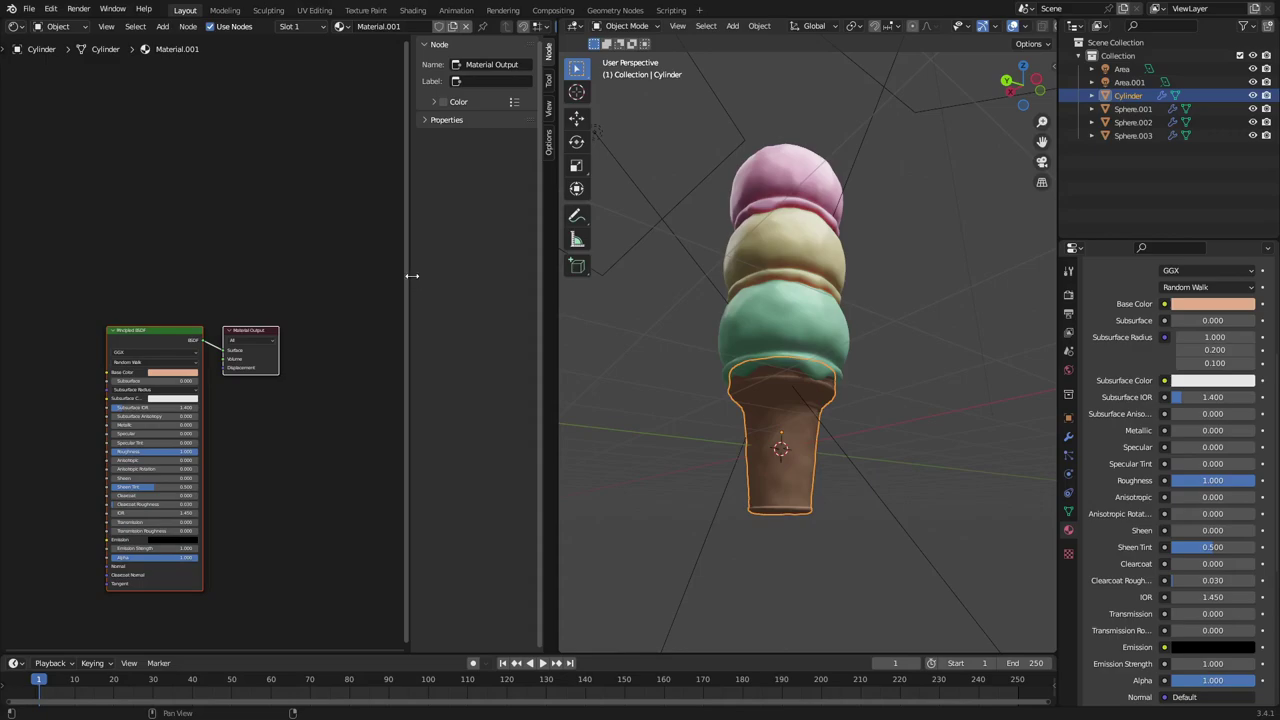
left_click_drag(413, 278, 535, 279)
middle_click_drag(360, 294, 447, 209)
scroll(428, 187, "up", 4)
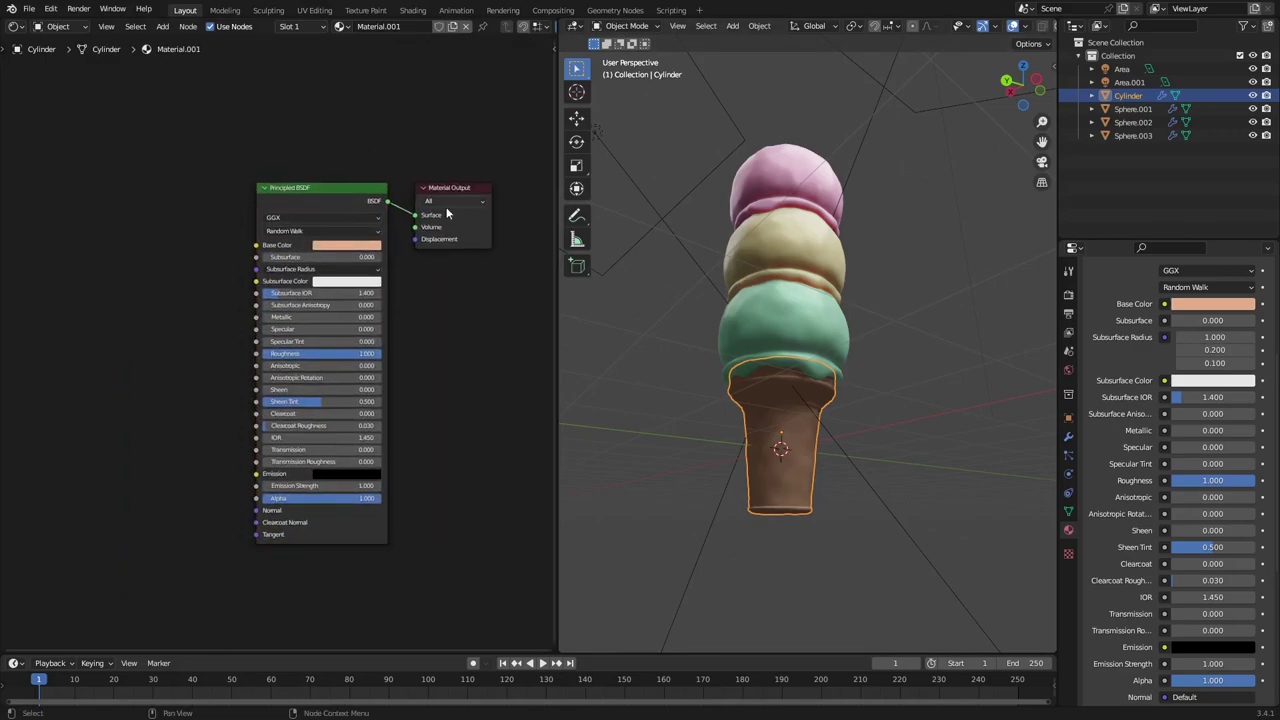
left_click_drag(557, 288, 578, 290)
Add a ColorRamp node to the cone material and connect its Color output to the Principled BSDF's Base Color
key("shift+a")
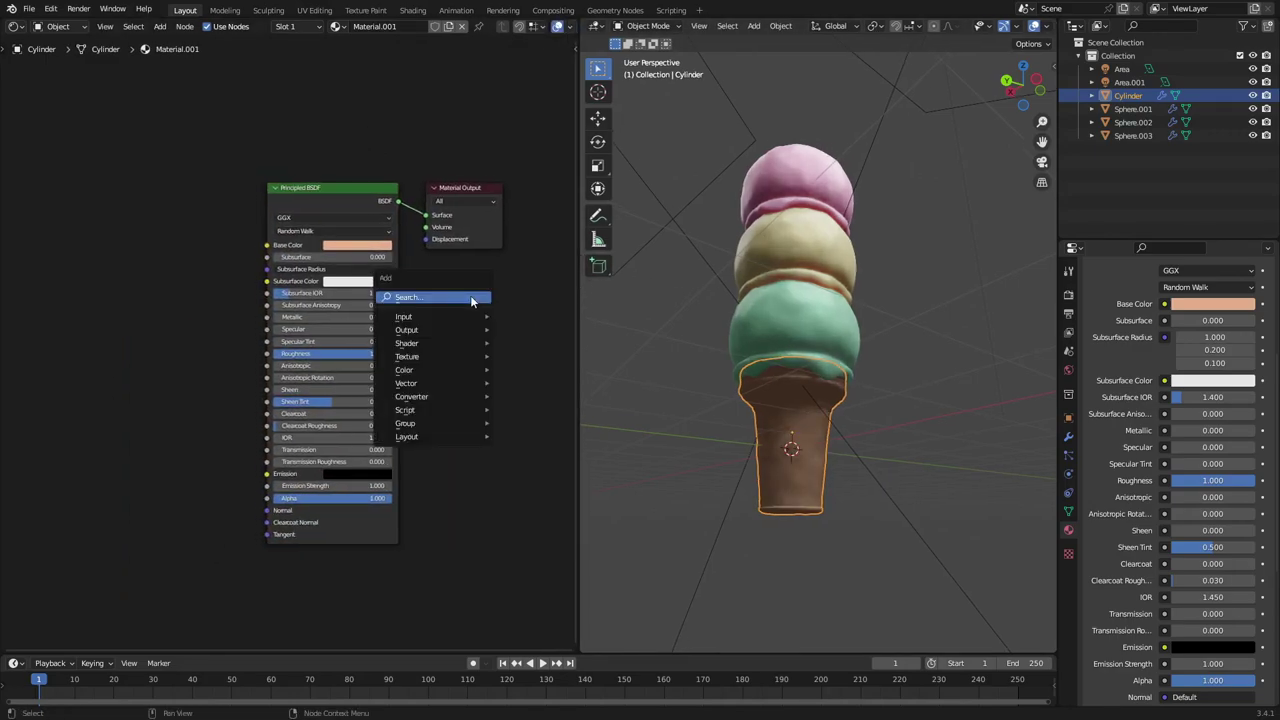
left_click(470, 295)
type("colo")
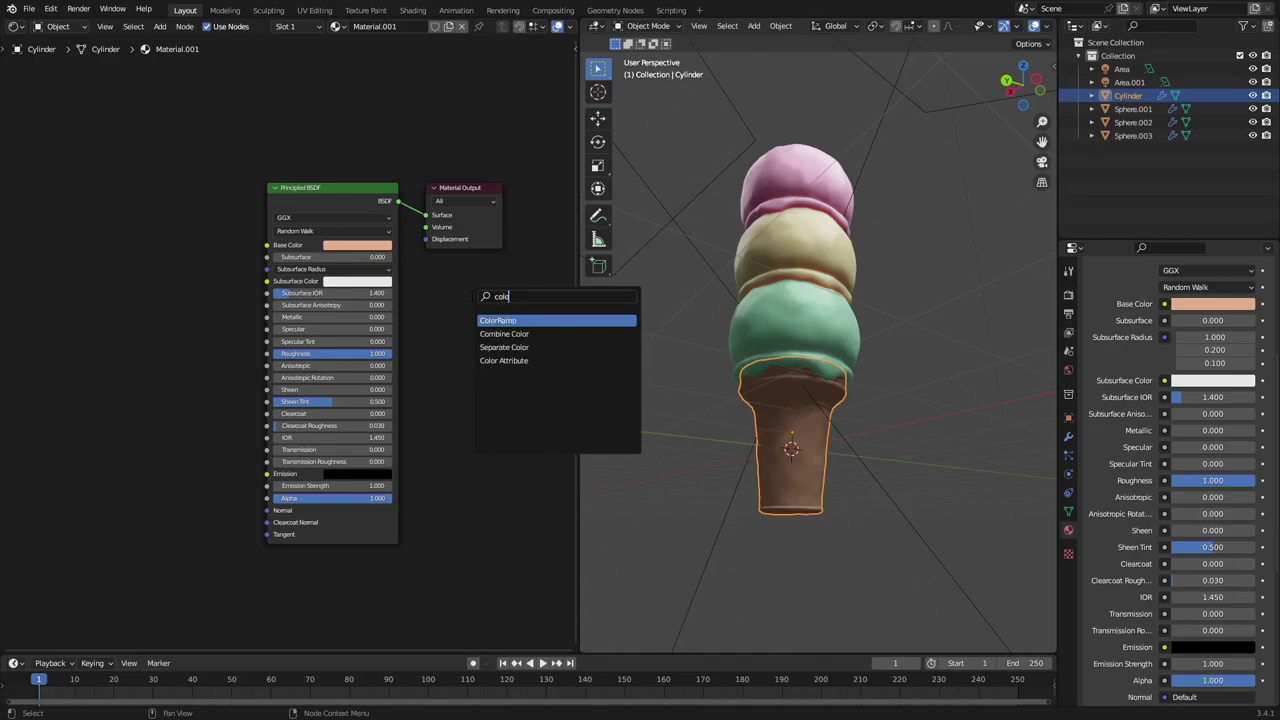
key("Return")
left_click(130, 232)
left_click_drag(198, 197, 230, 297)
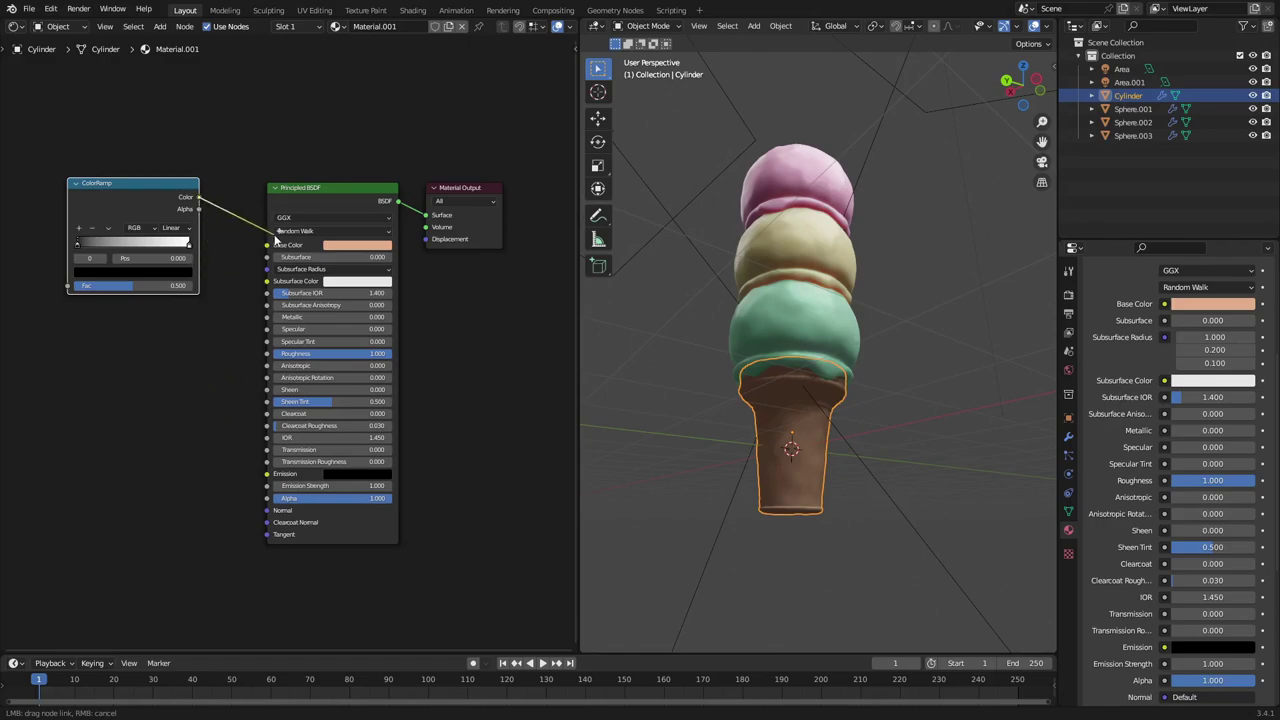
left_click_drag(276, 237, 268, 244)
middle_click_drag(74, 244, 184, 244)
scroll(184, 244, "up", 1)
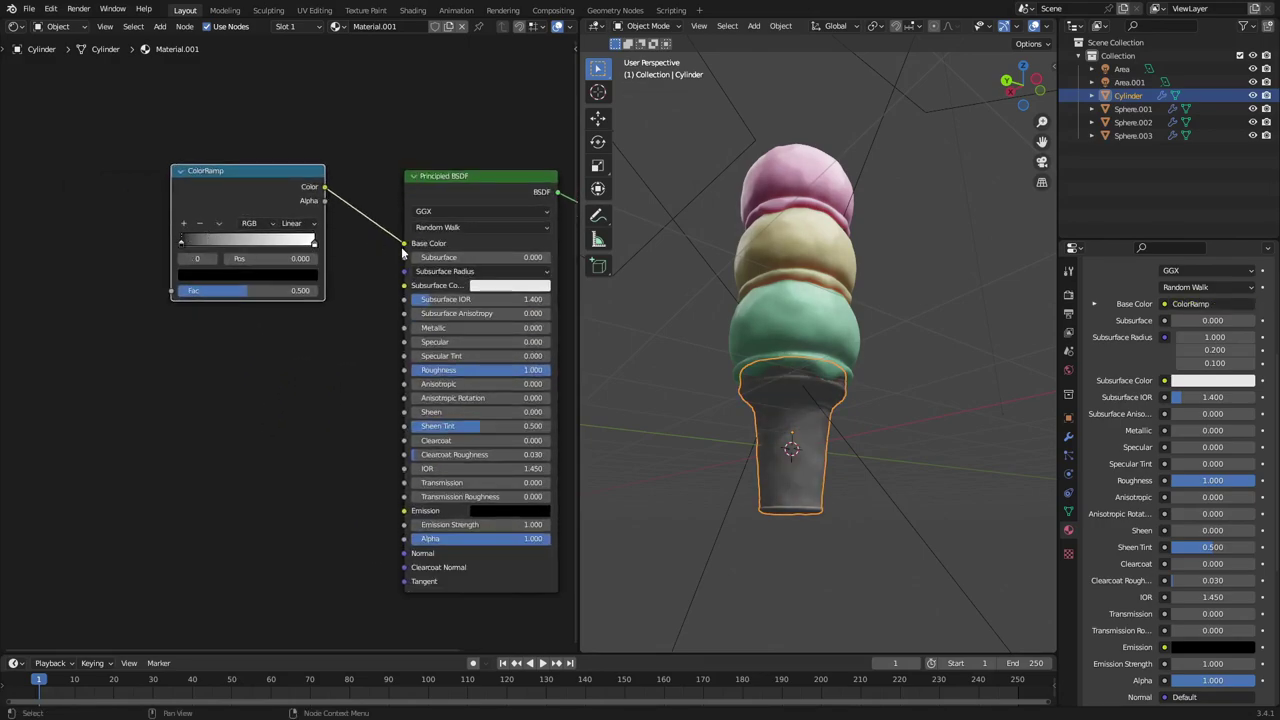
Disconnect the ColorRamp from Base Color and copy the cone's base color hex code
left_click_drag(403, 247, 382, 246)
left_click(493, 247)
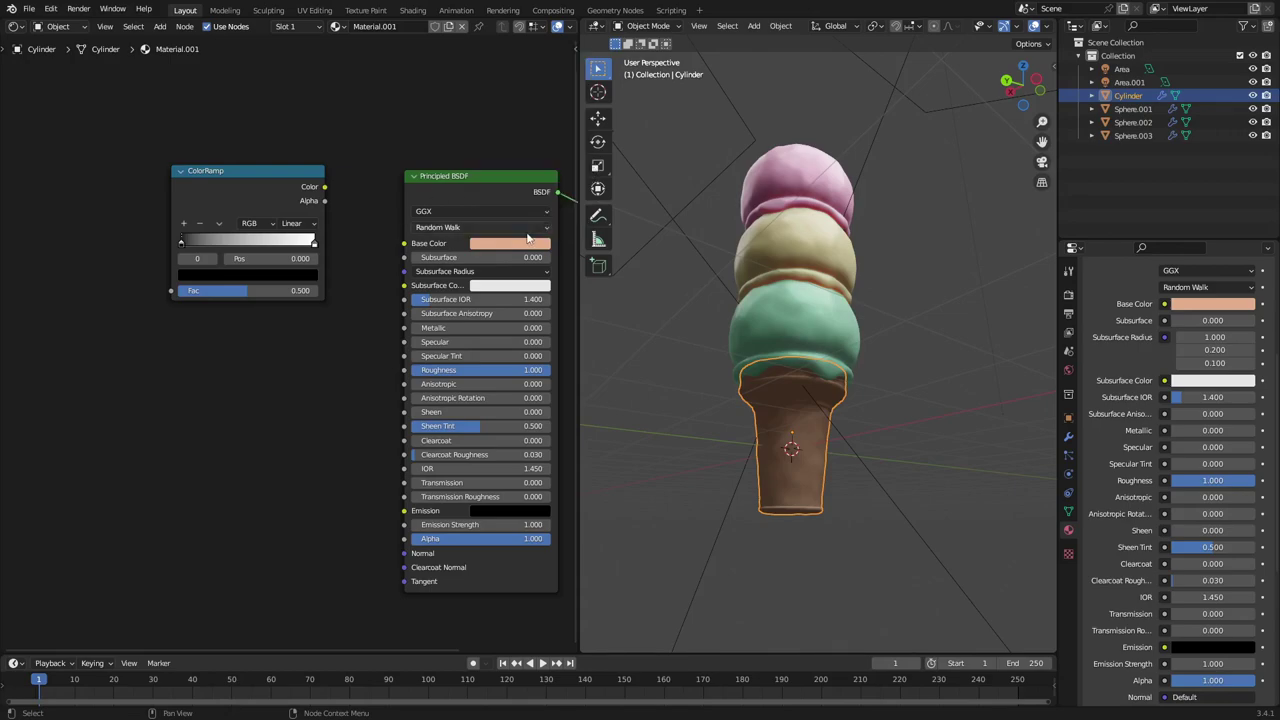
left_click(510, 243)
left_click(566, 166)
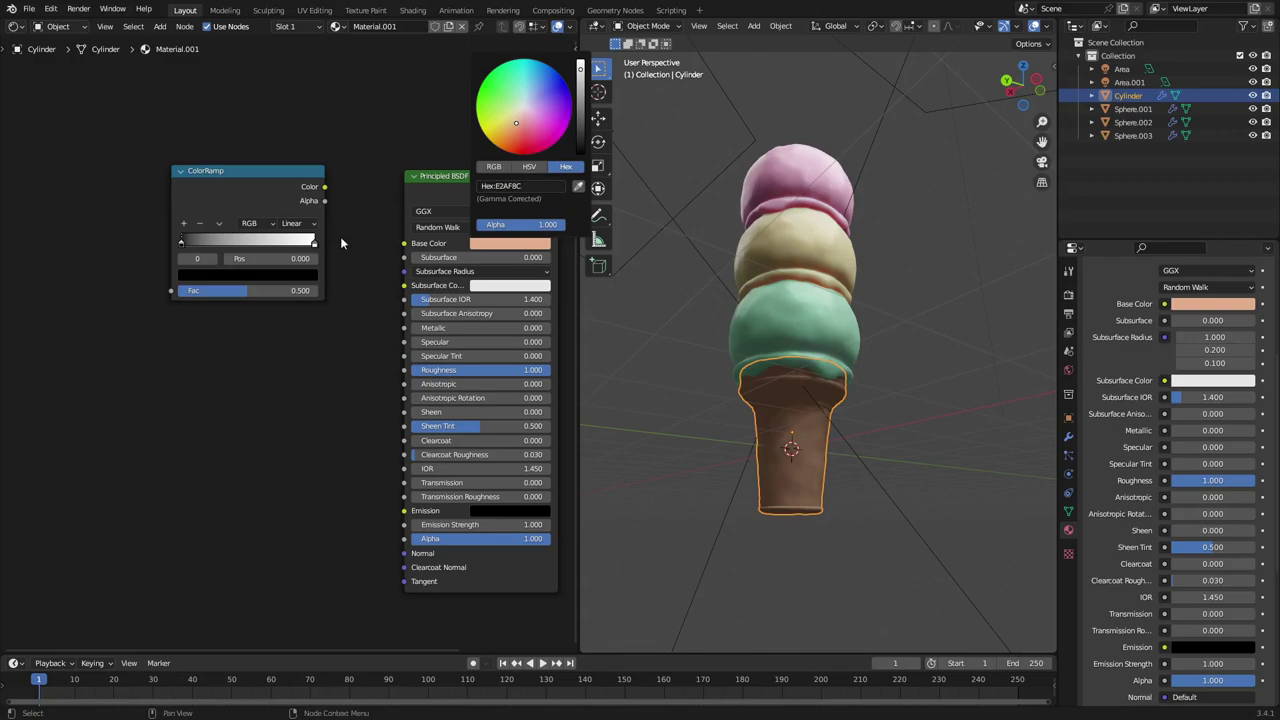
Reconnect the ColorRamp to Base Color and set its first stop to hex E2AF8C
left_click_drag(324, 187, 404, 243)
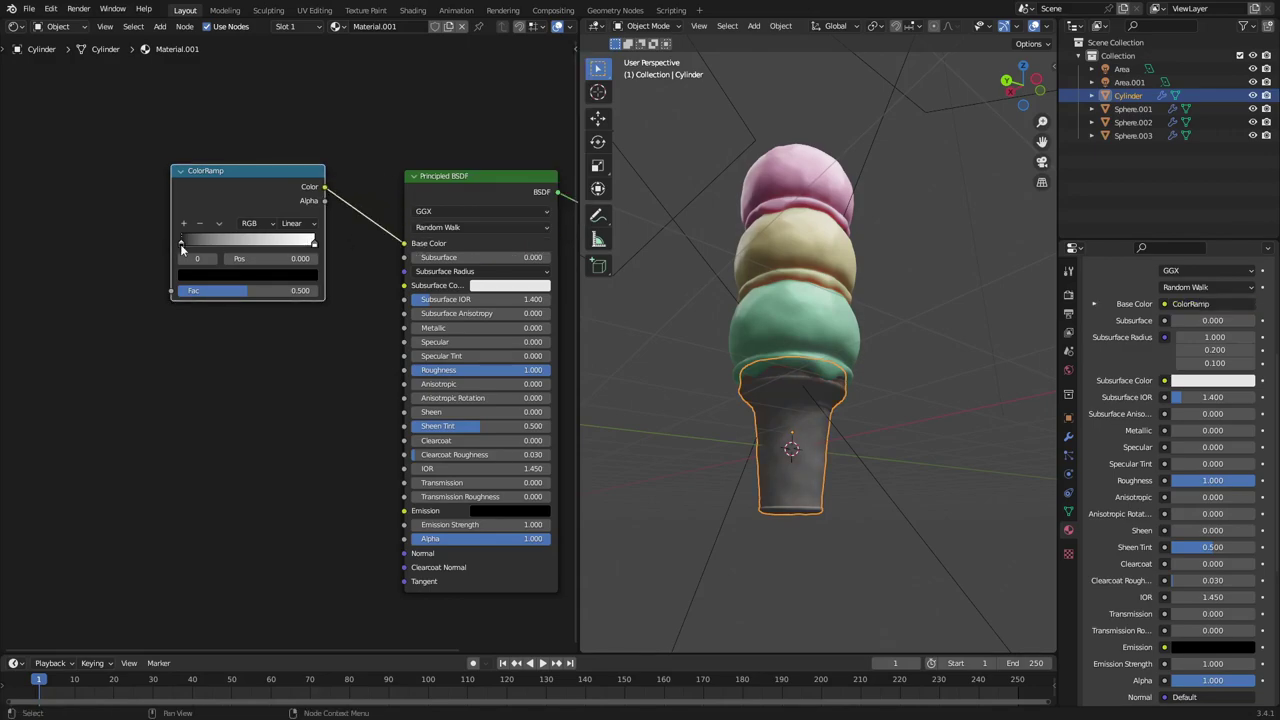
left_click(220, 275)
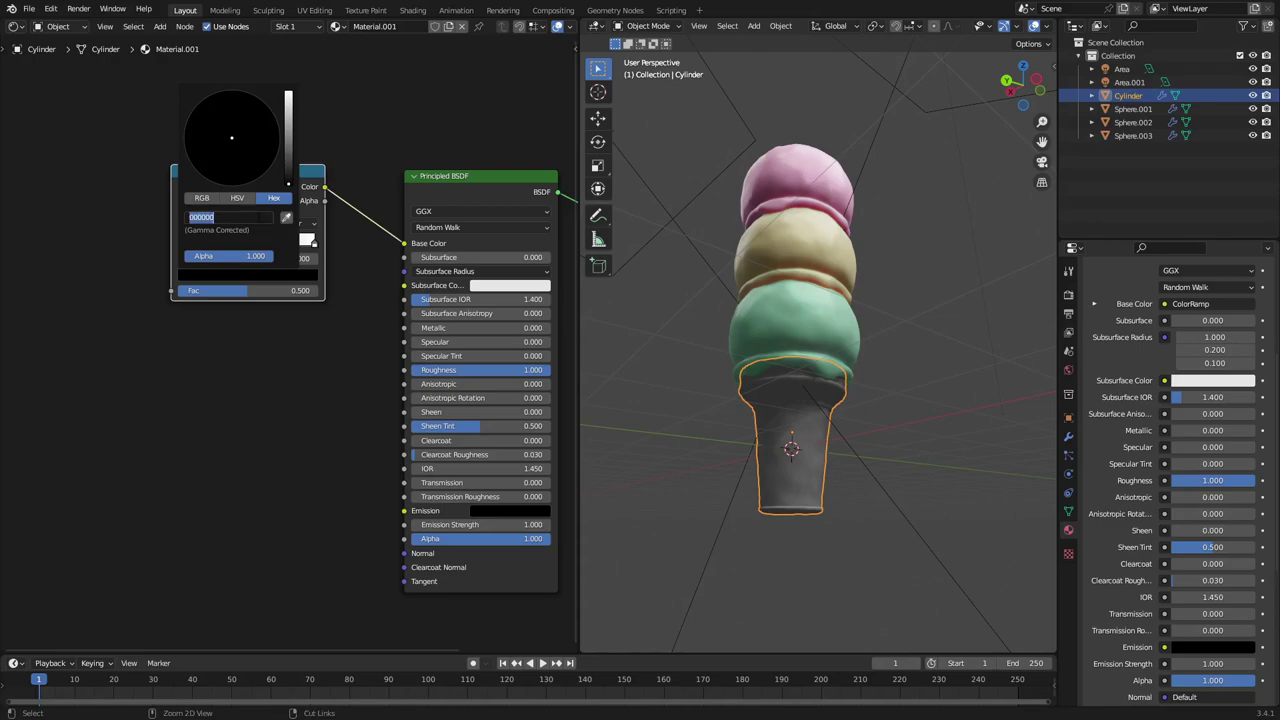
type("E2AF8C")
key("Return")
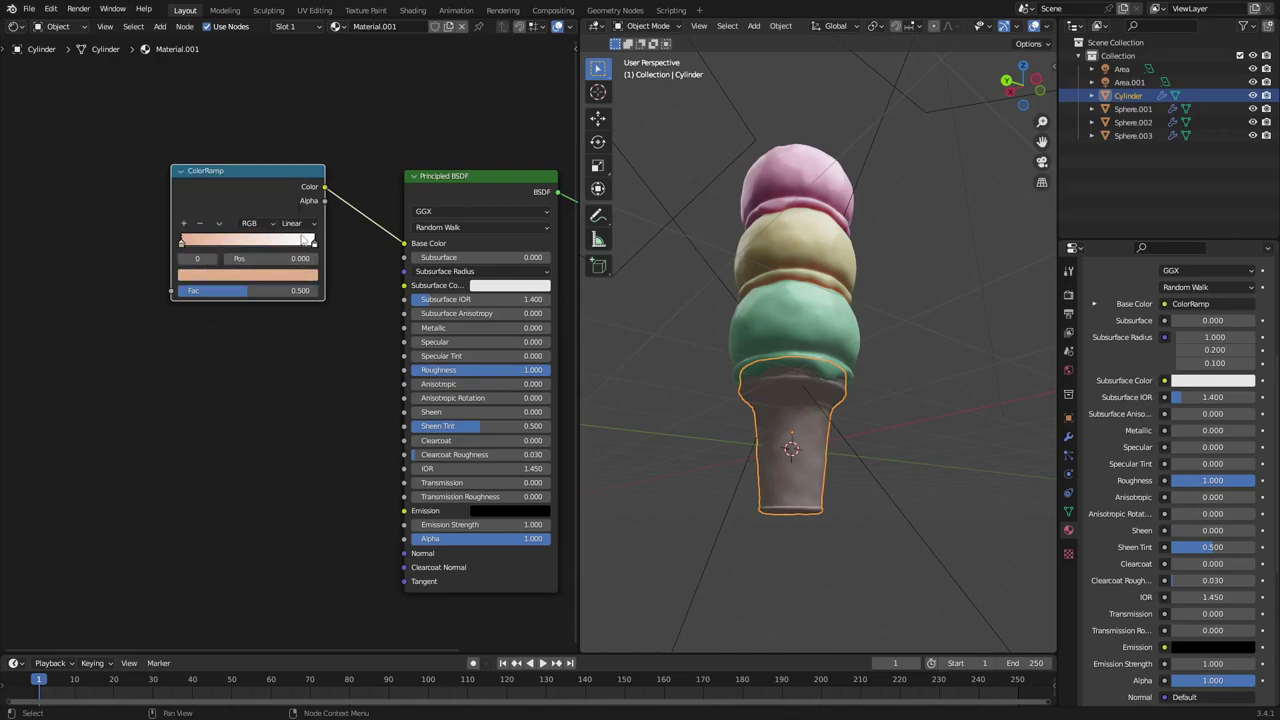
Set the ColorRamp's second stop to hex E2AF8C and darken it slightly
left_click(314, 244)
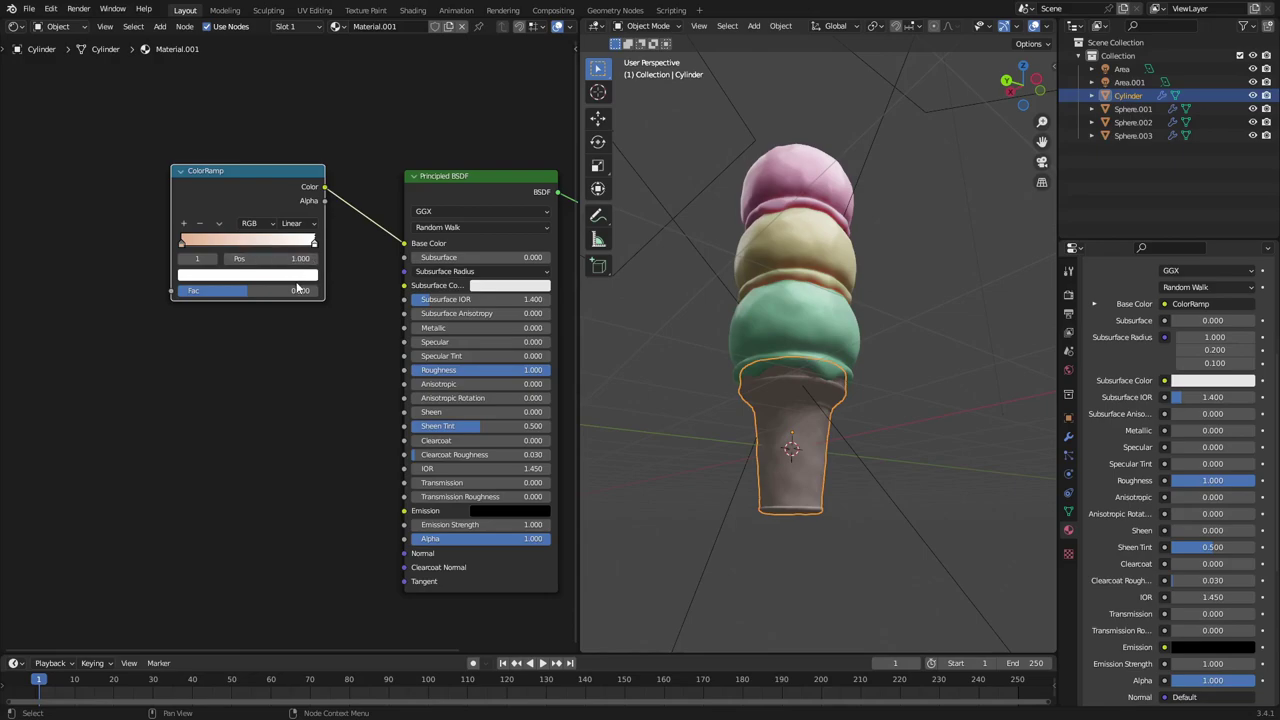
left_click(296, 276)
type("E2AF8C")
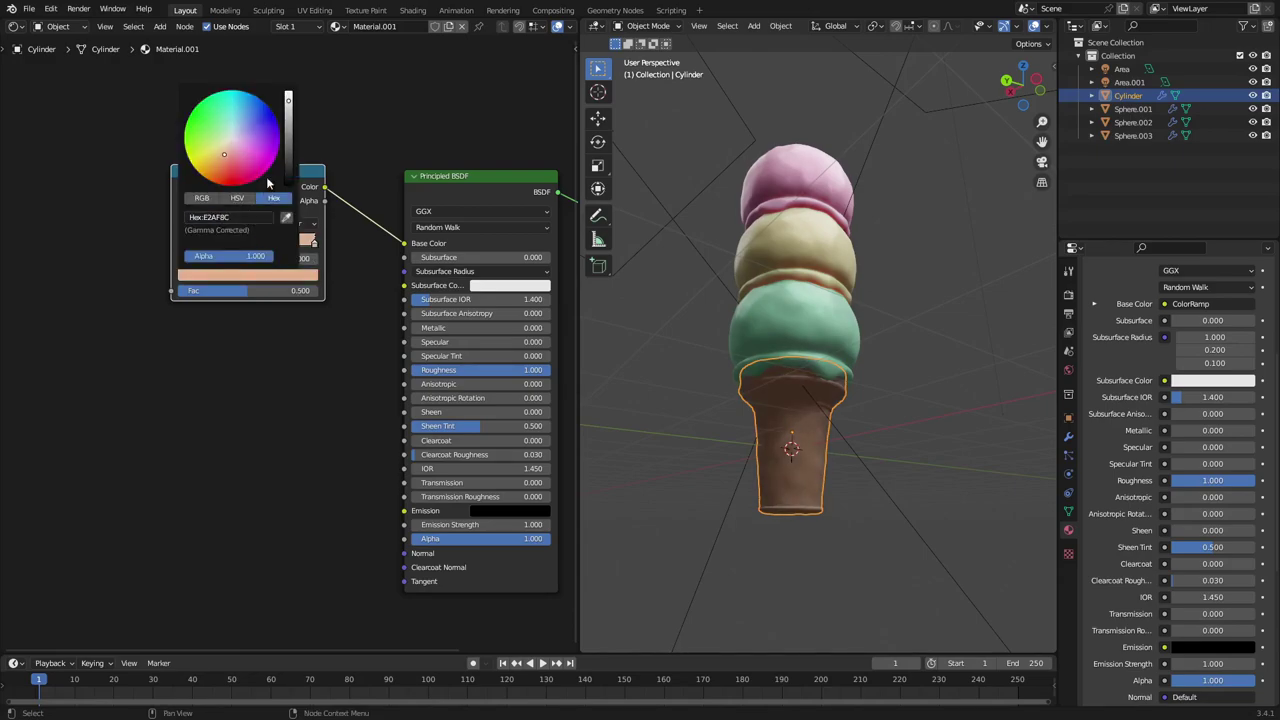
left_click_drag(291, 107, 289, 113)
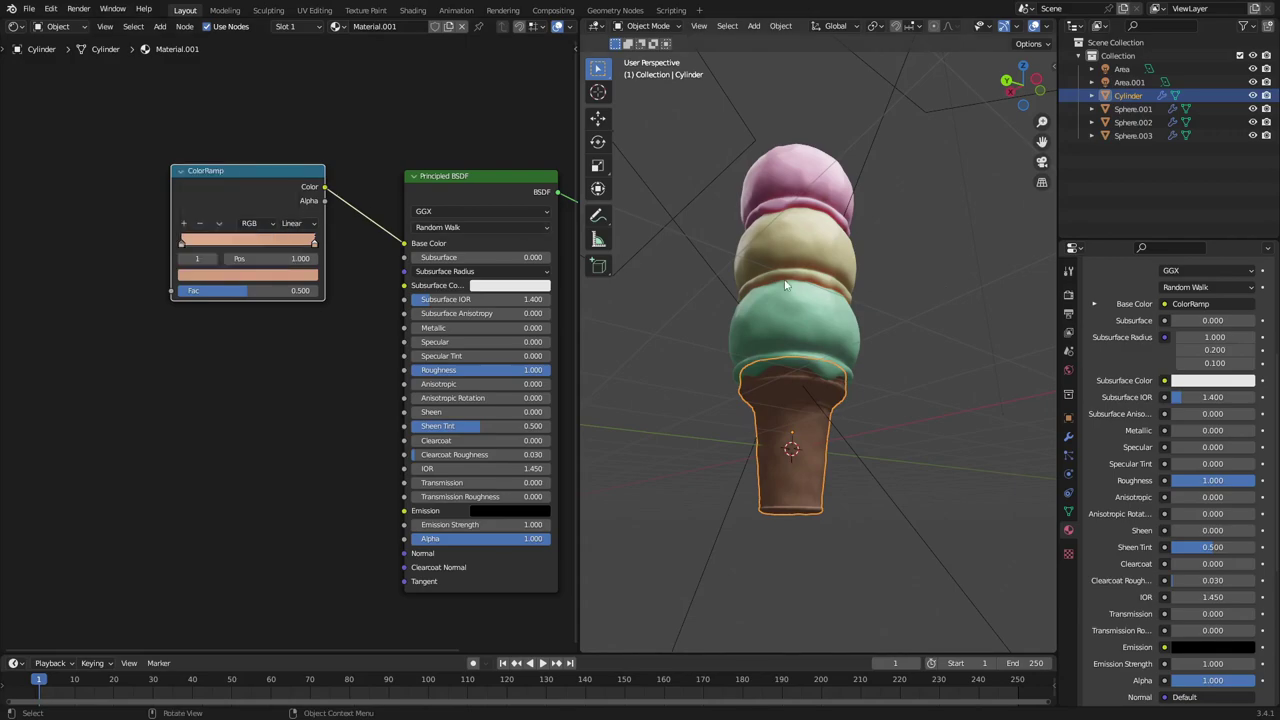
Move the ColorRamp's second stop to position 0.309 and set the interpolation to Constant
middle_click_drag(792, 288, 865, 239)
scroll(896, 398, "up", 5)
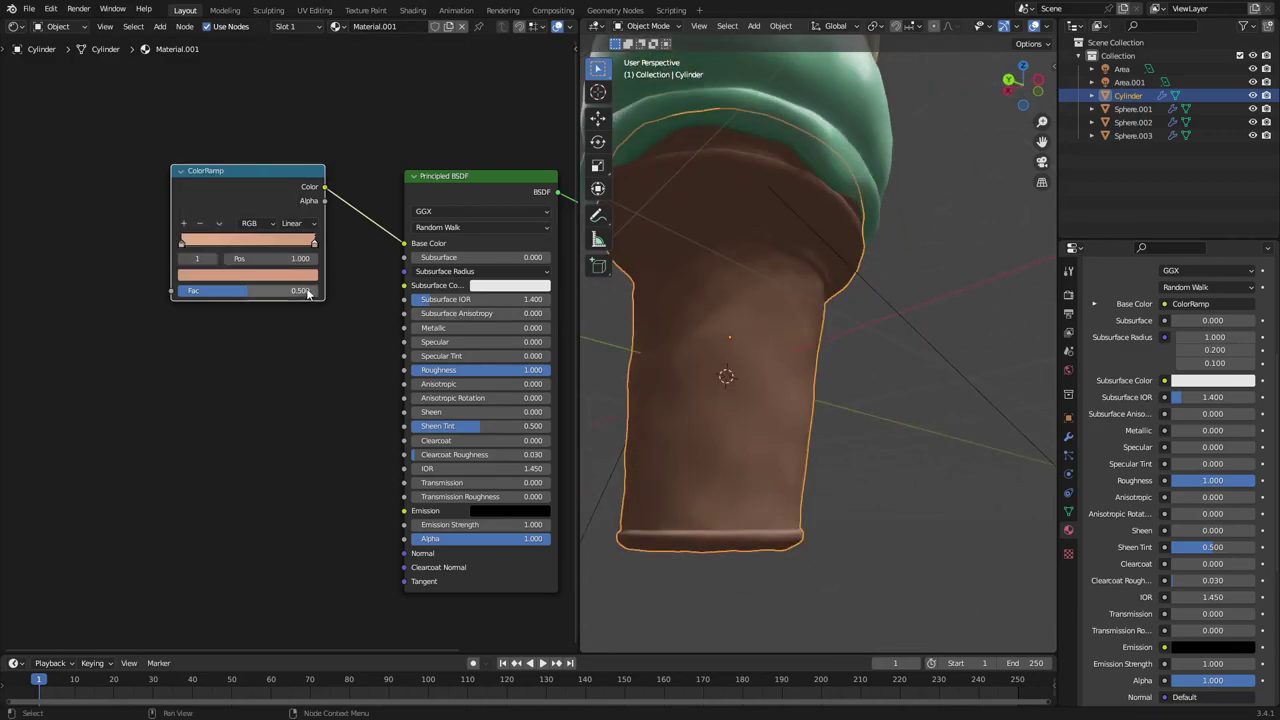
mouse_move(313, 242)
left_mouse_down()
mouse_move(183, 244)
mouse_move(250, 254)
mouse_move(223, 249)
left_mouse_up()
left_click(293, 224)
left_click(300, 281)
Darken the ColorRamp's second stop to deep brown and move it to position 0.573
left_click(258, 275)
left_click_drag(288, 158, 288, 153)
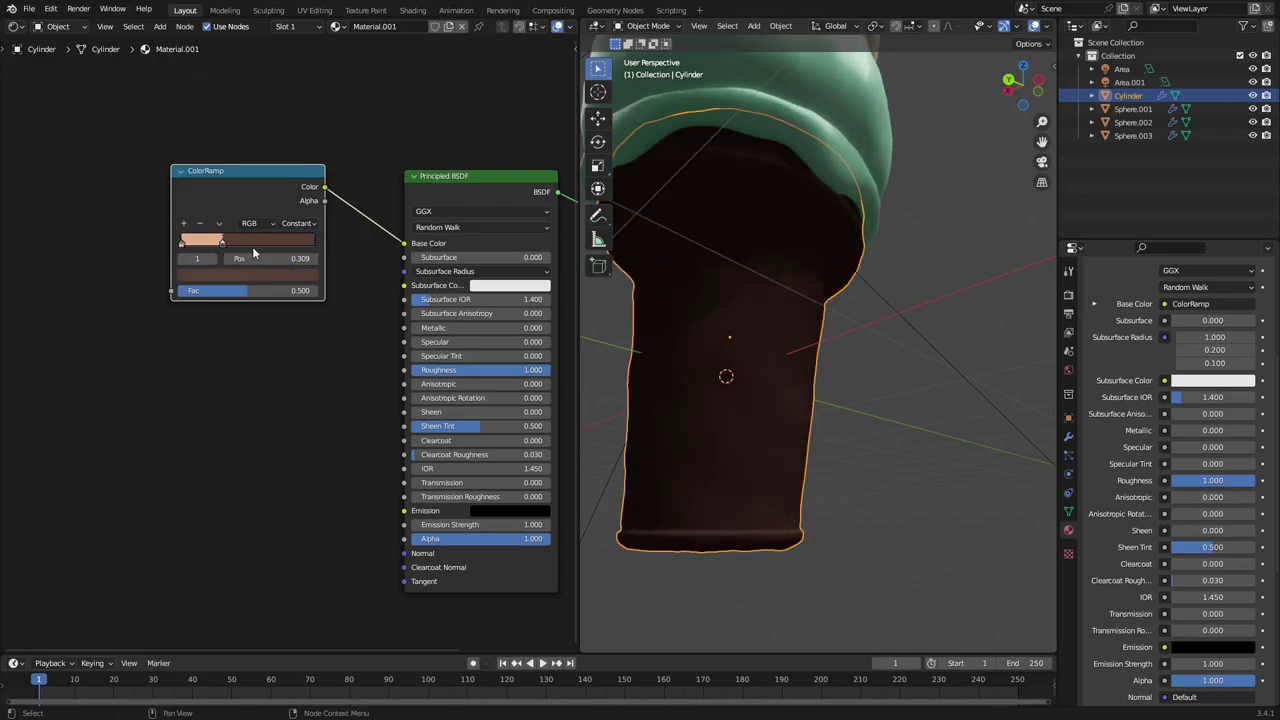
left_click_drag(234, 241, 260, 240)
middle_click_drag(200, 261, 334, 269)
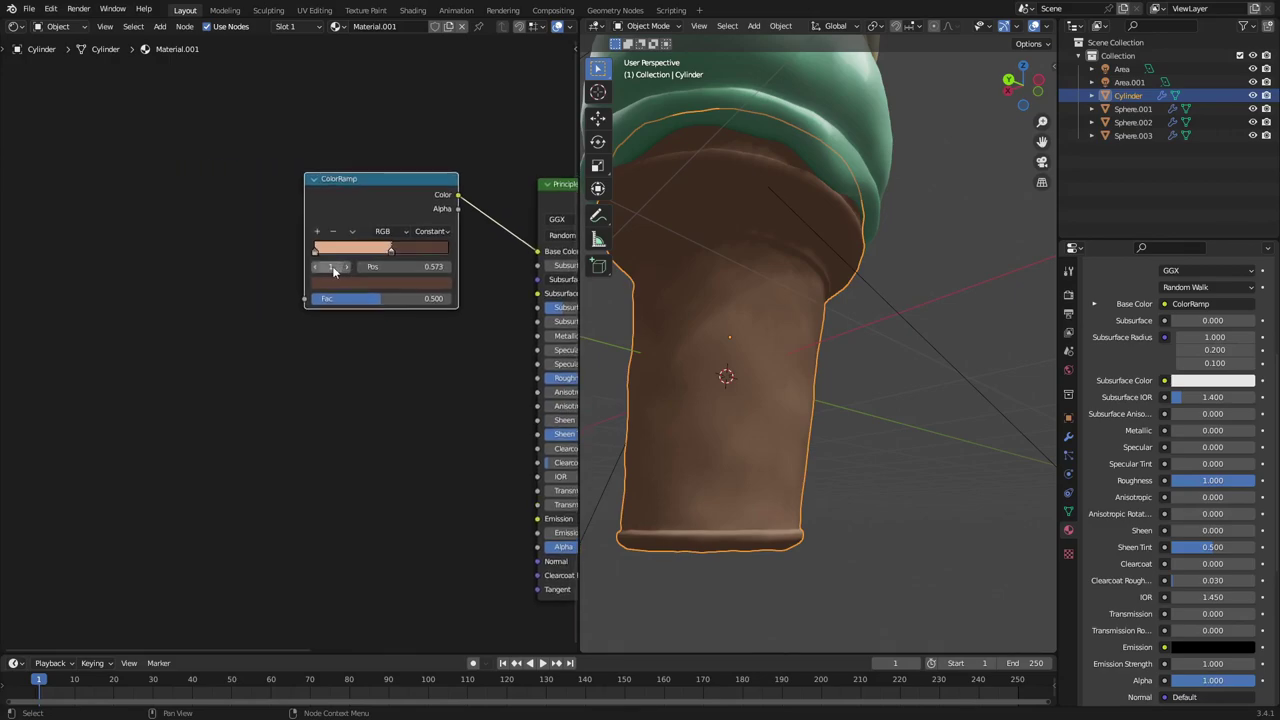
Add a Noise Texture node and connect its Color output to the ColorRamp's Fac input
key("shift+a")
left_click(222, 247)
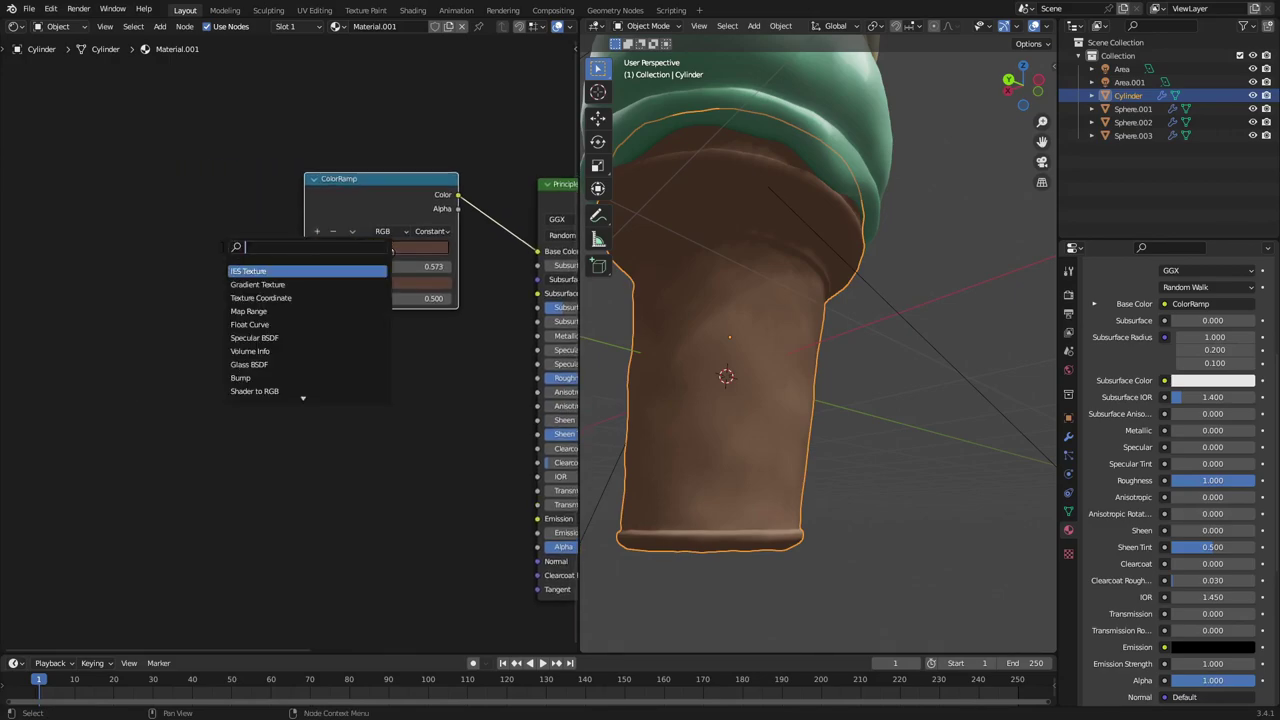
type("noise")
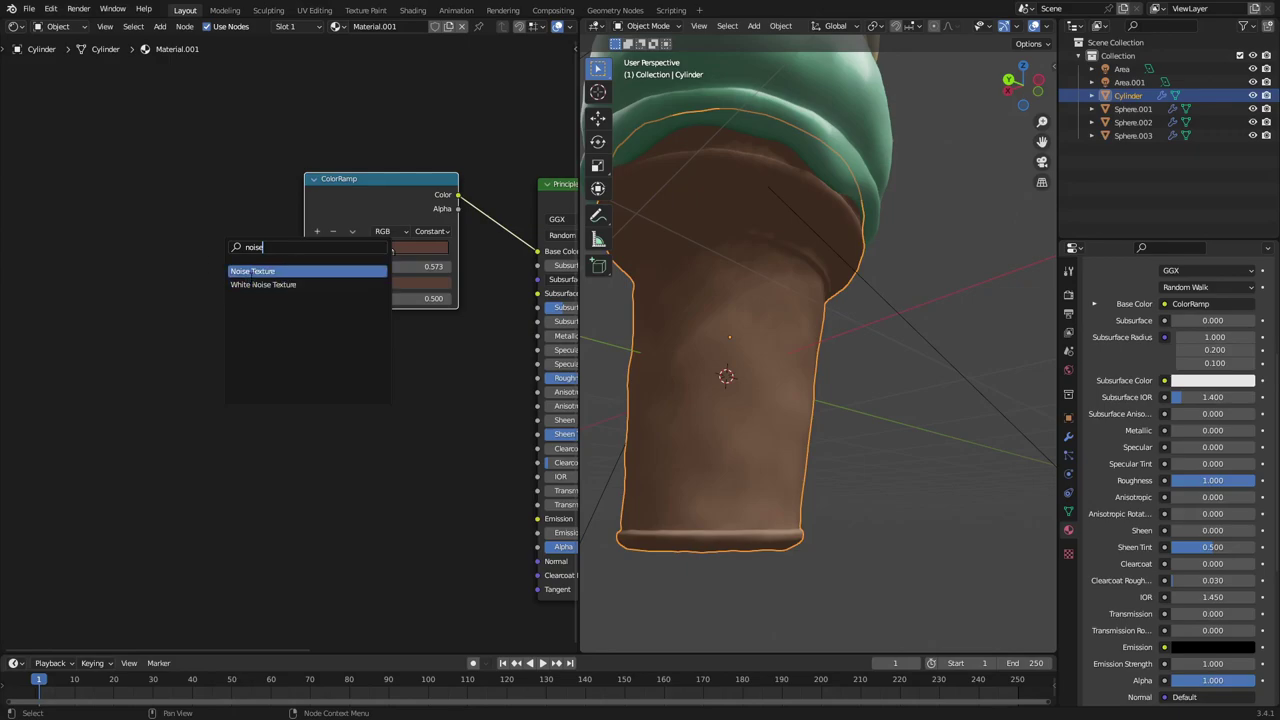
key("Return")
left_click(210, 233)
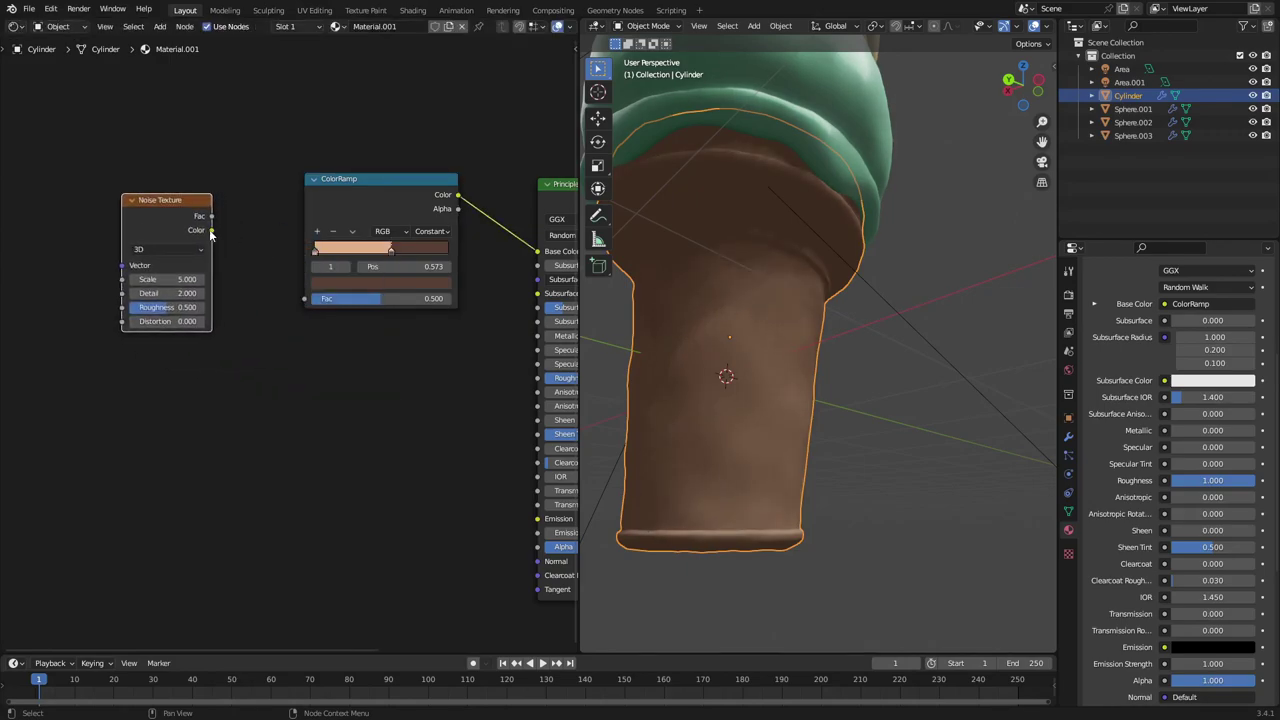
left_click_drag(211, 230, 304, 298)
middle_click_drag(381, 371, 334, 371)
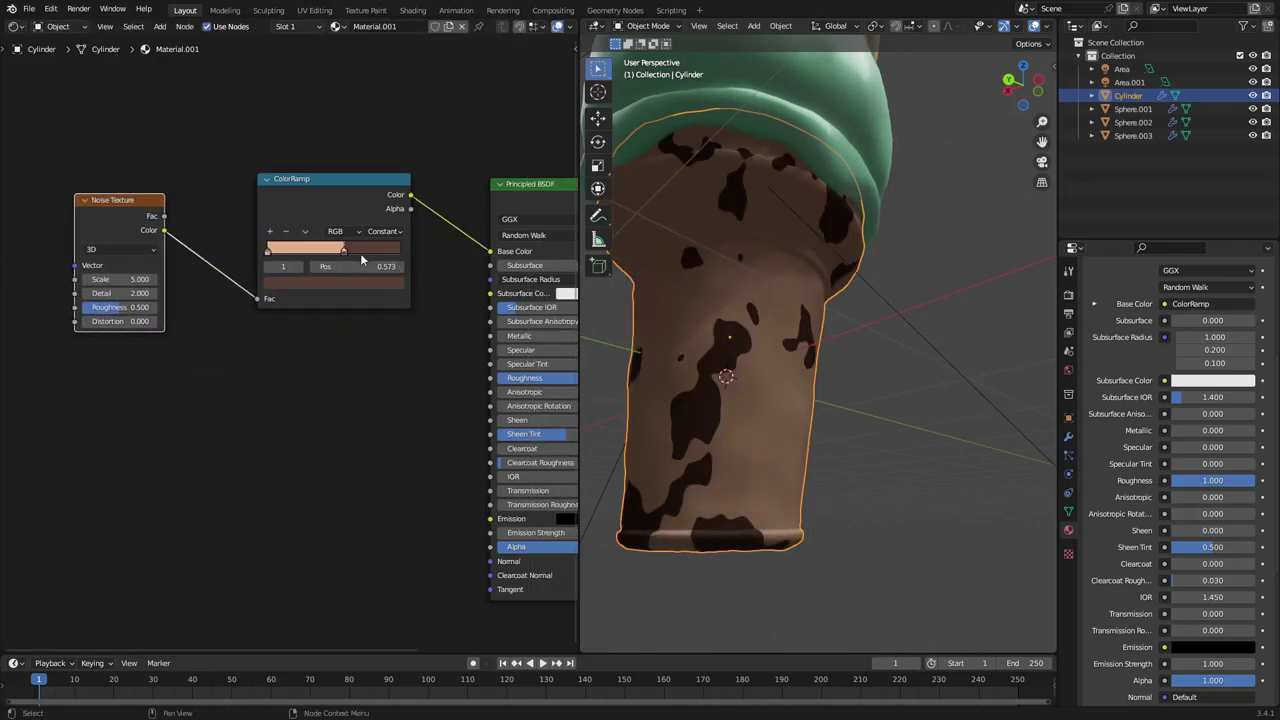
Nudge the ColorRamp's second stop, then undo back past the Noise Texture and the stop's dark brown color
mouse_move(345, 250)
left_mouse_down()
mouse_move(336, 256)
mouse_move(352, 253)
left_mouse_up()
key("ctrl+z")
key("ctrl+z")
key("ctrl+z")
key("ctrl+z")
key("ctrl+z")
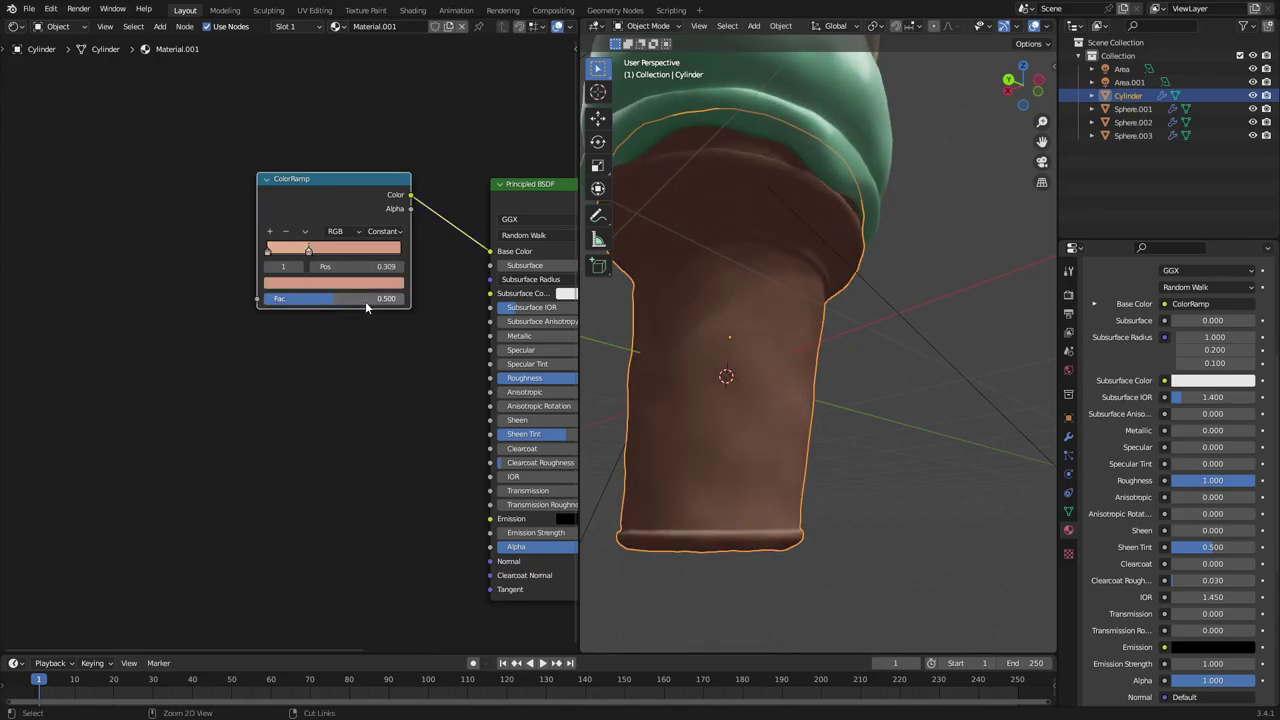
left_click(134, 282)
key("shift+a")
key("n")
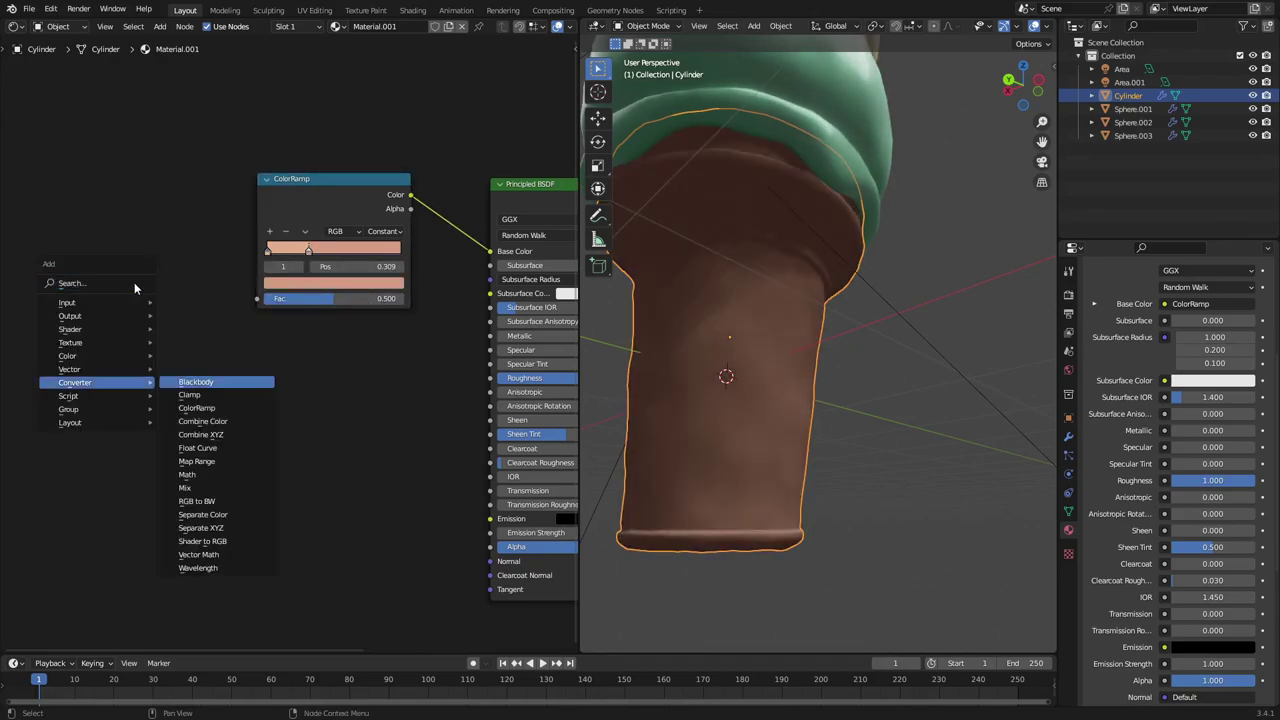
key("o")
key("s")
left_click(180, 292)
key("x")
Drive the ColorRamp's Fac with a new Noise Texture's Color output and move the second stop to position 0.555
key("shift+a")
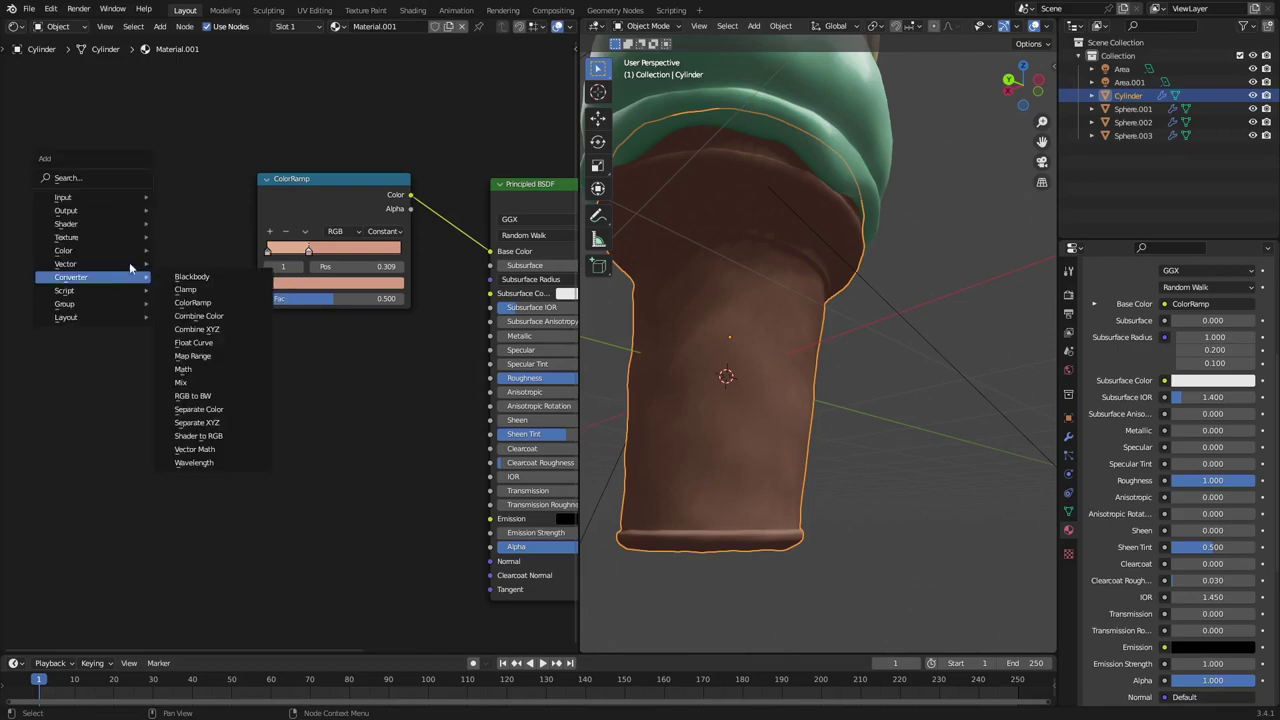
left_click(109, 178)
type("noise")
key("Return")
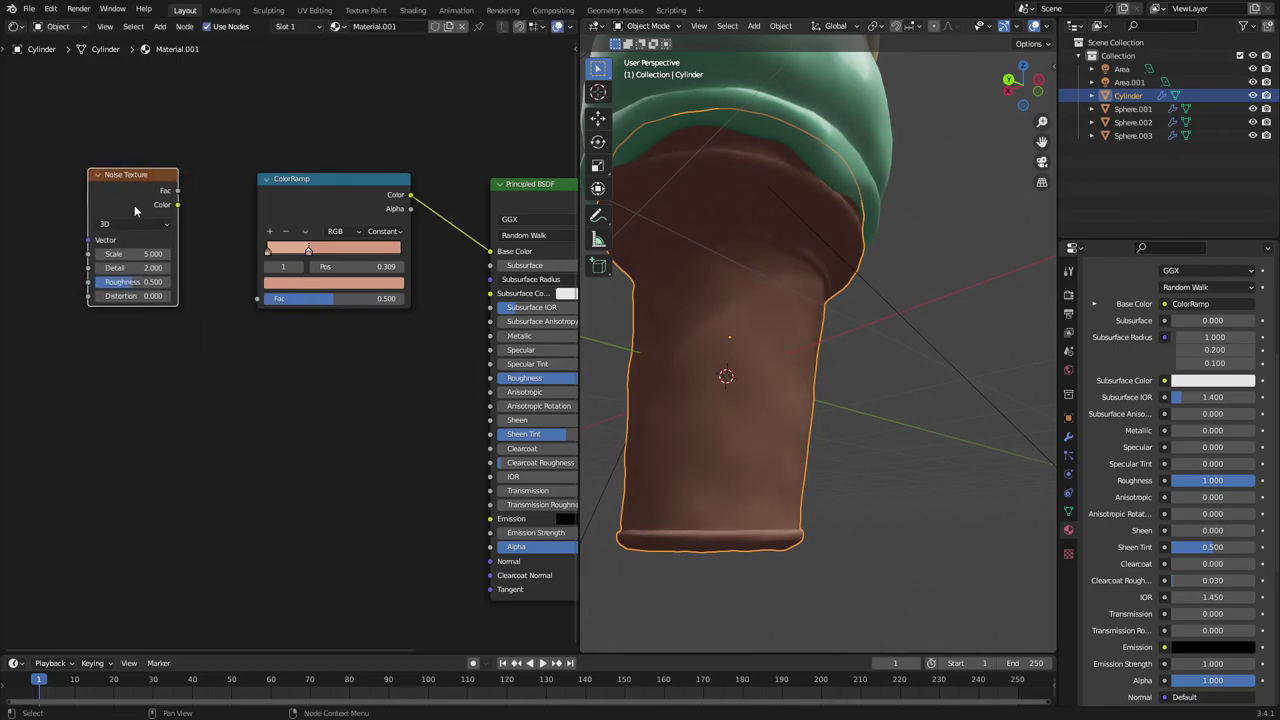
left_click(134, 205)
left_click_drag(177, 204, 257, 298)
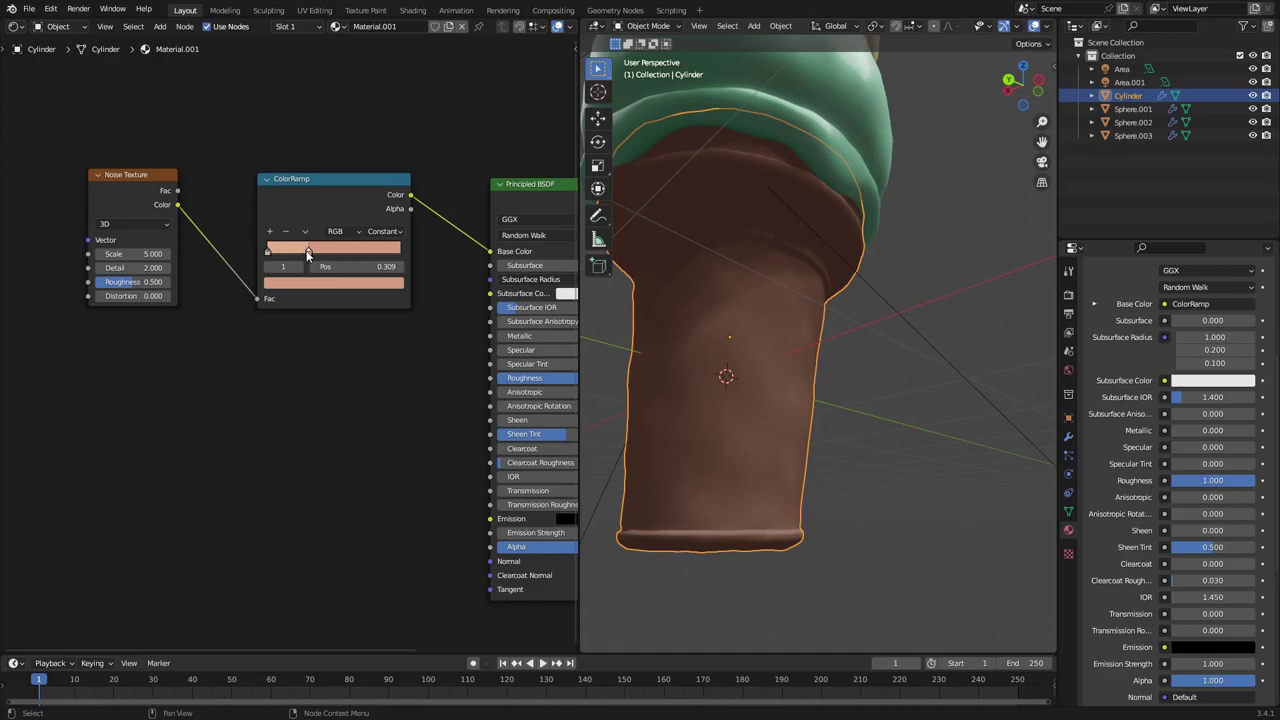
left_click_drag(308, 254, 348, 262)
middle_click_drag(888, 279, 838, 315)
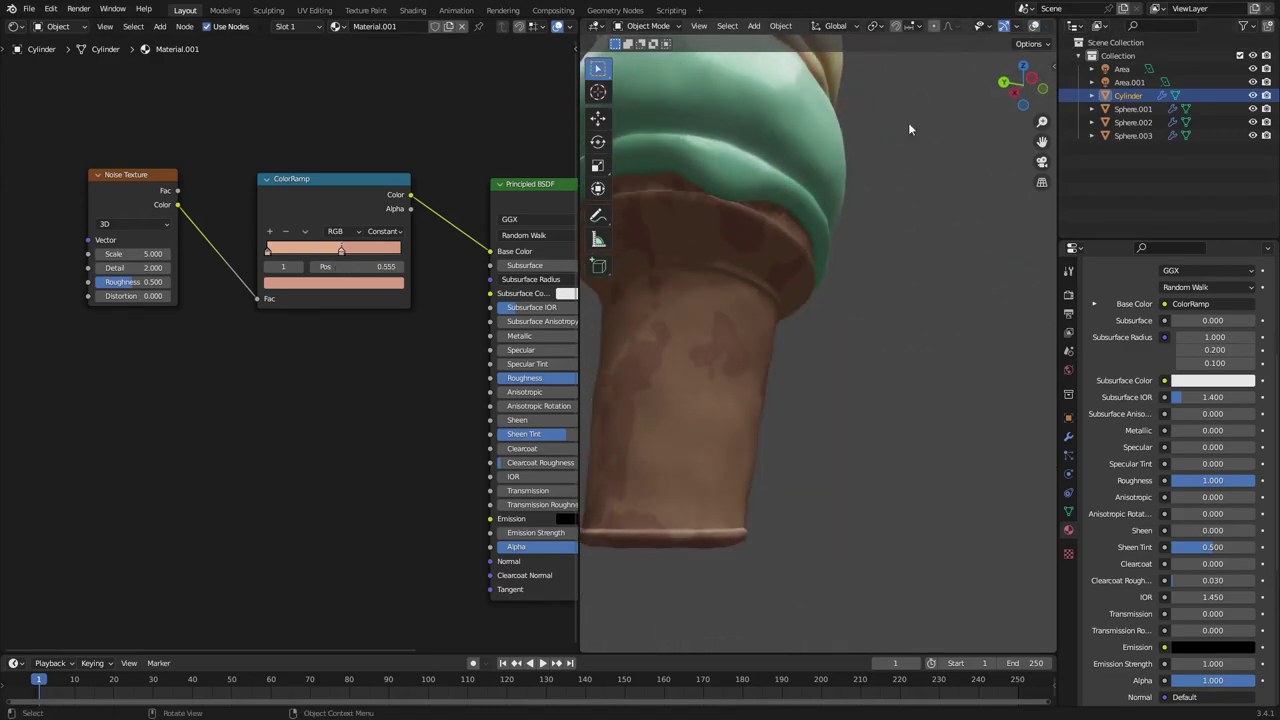
Set the cone's ColorRamp interpolation to Linear and move its second stop to position 0.686
middle_click_drag(908, 128, 860, 150)
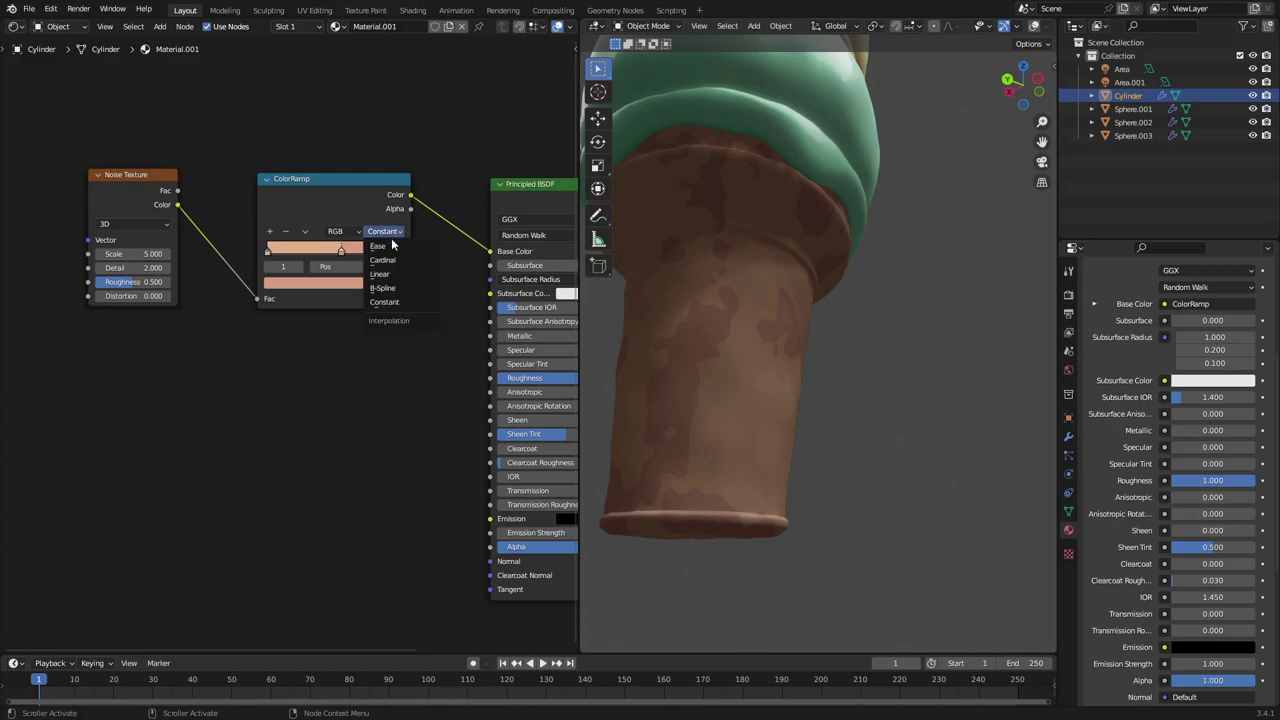
left_click(401, 274)
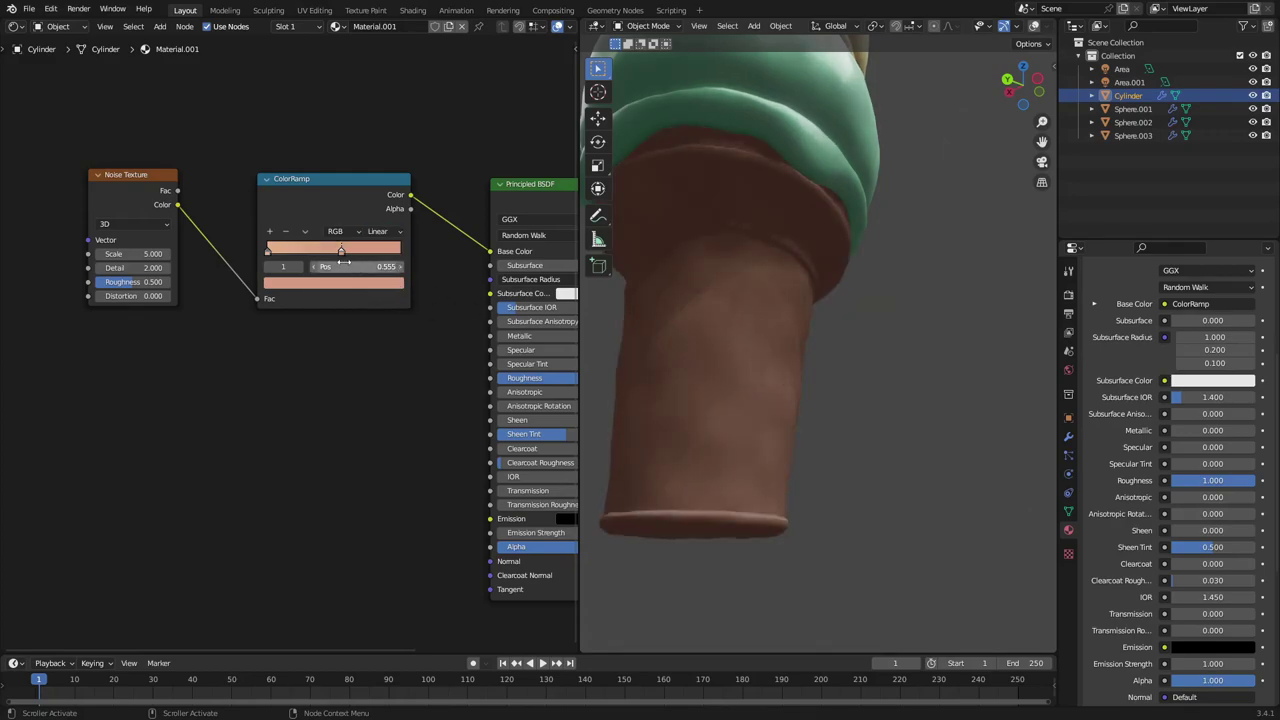
left_click_drag(342, 258, 357, 252)
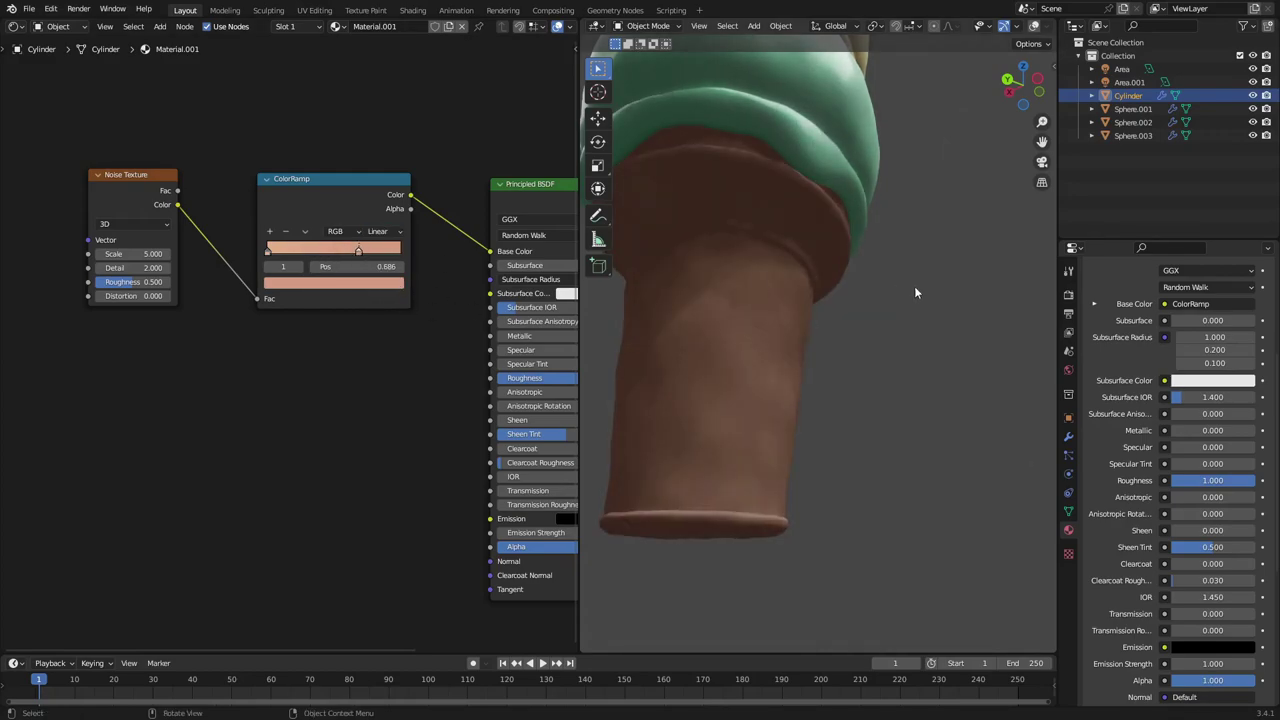
middle_click_drag(914, 292, 802, 433)
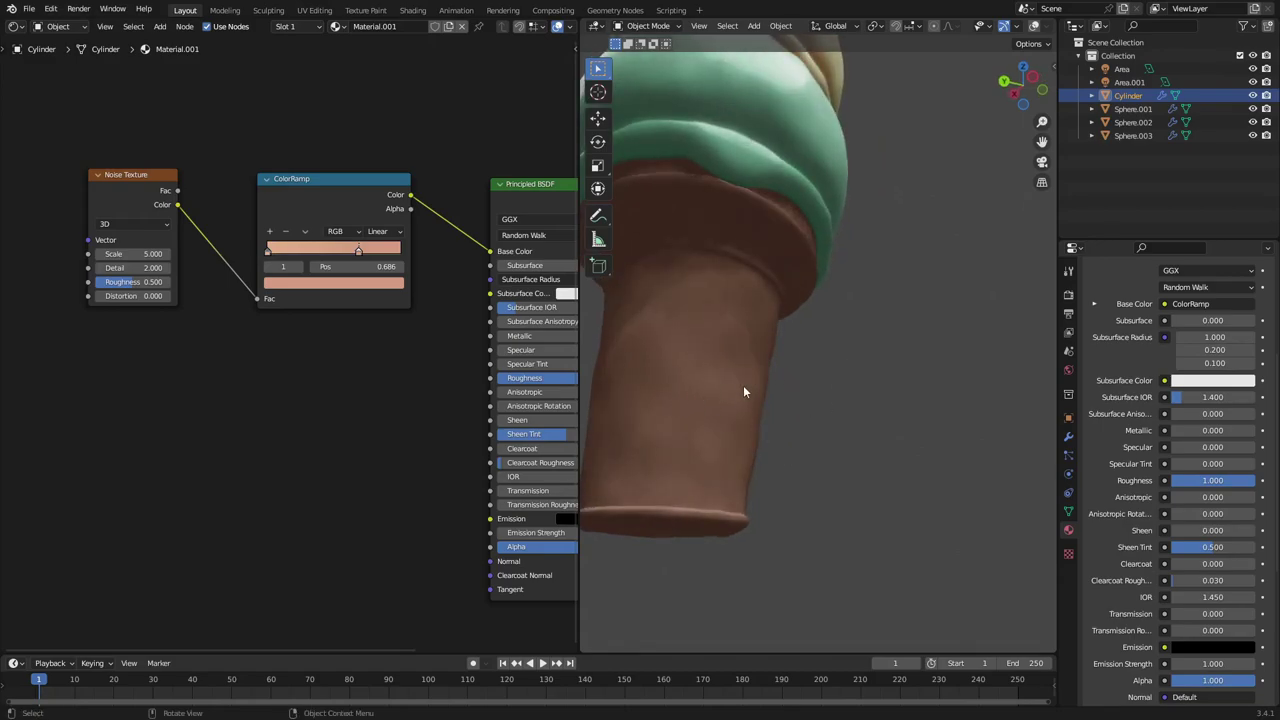
Examine the cone and the three scoops from several angles and bring up the pink scoop's material
left_click(1131, 83)
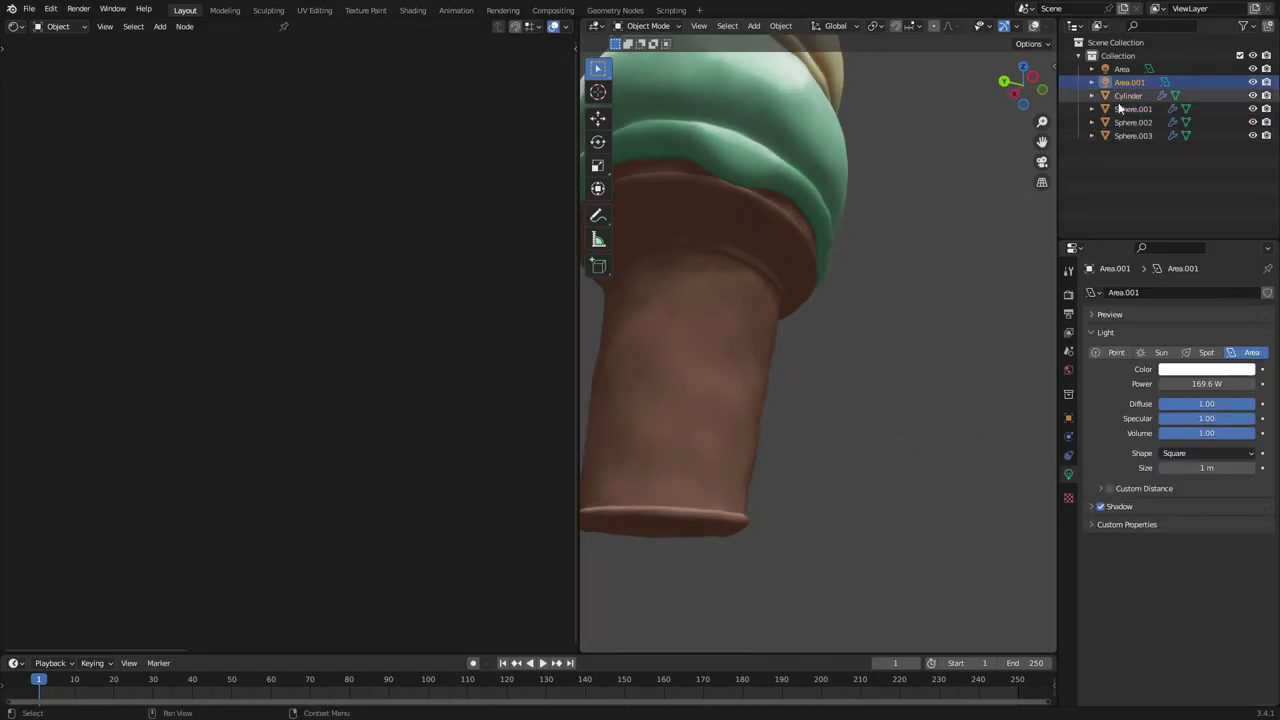
scroll(860, 380, "down", 5)
middle_click_drag(824, 394, 804, 415)
scroll(804, 415, "up", 2)
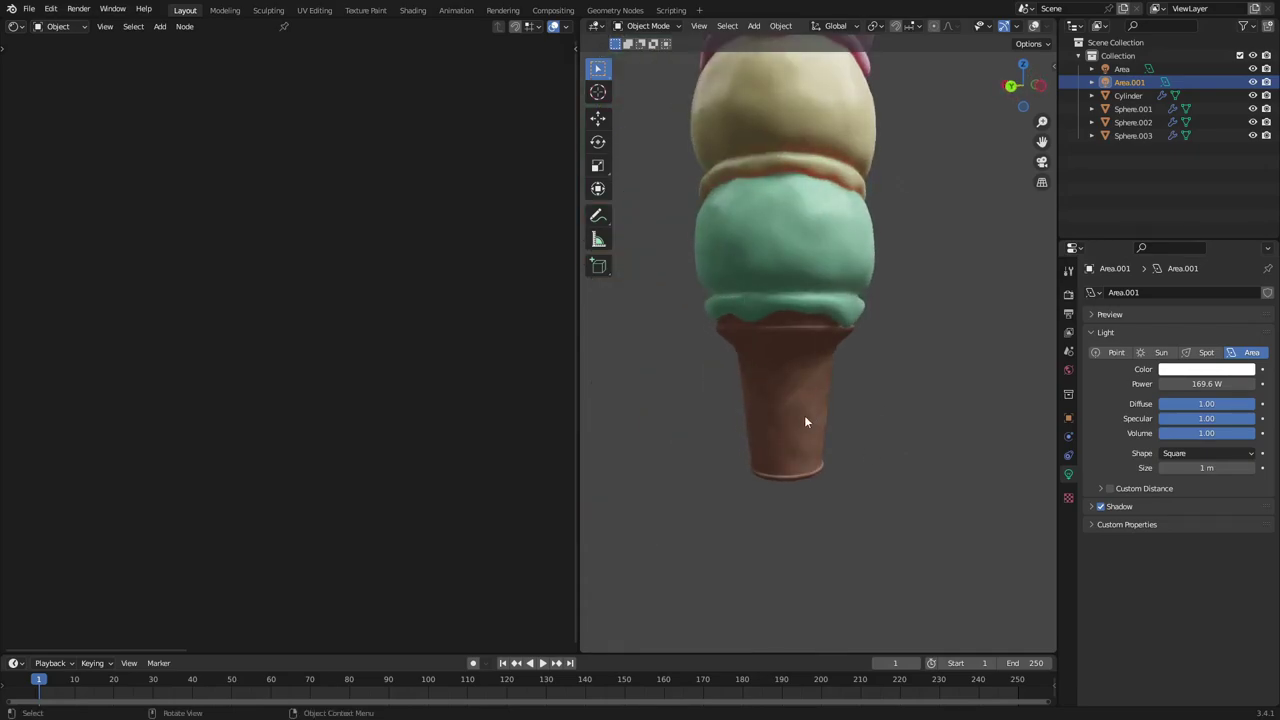
left_click(804, 415)
scroll(926, 442, "down", 5)
scroll(870, 310, "up", 4)
middle_click_drag(866, 307, 872, 535)
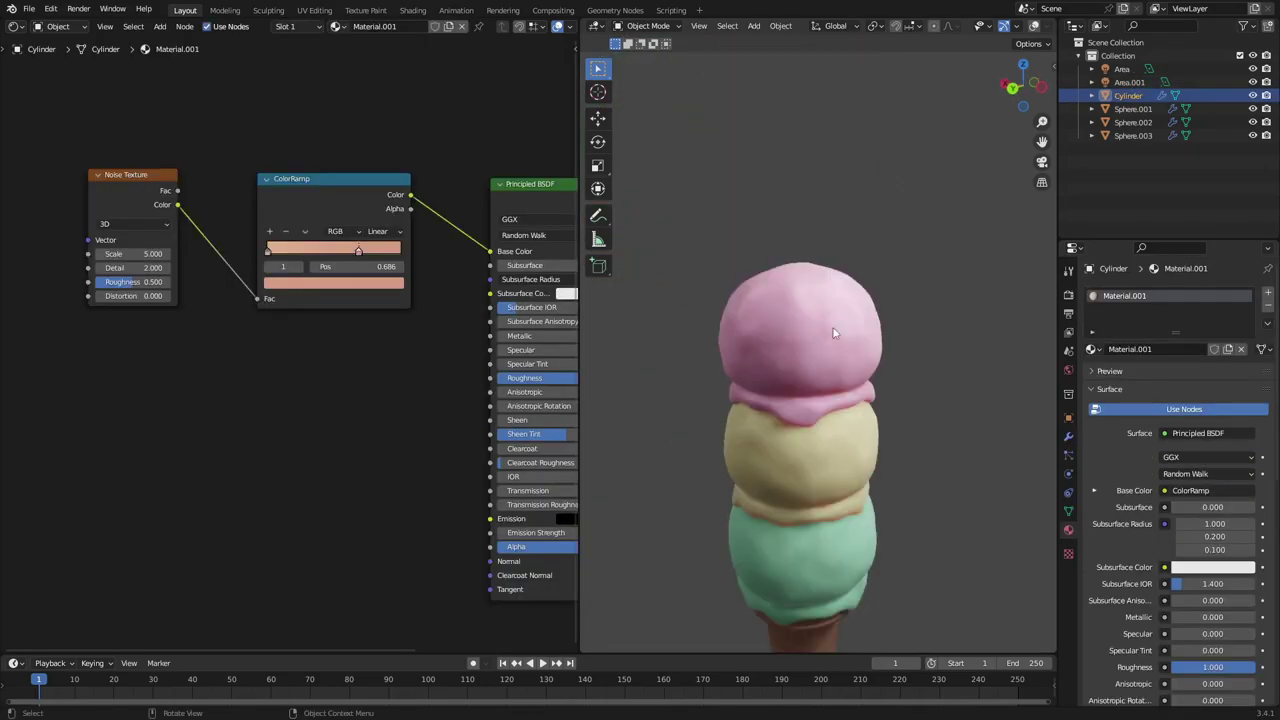
left_click(831, 331)
middle_click_drag(831, 335, 745, 318)
middle_click_drag(504, 300, 374, 297)
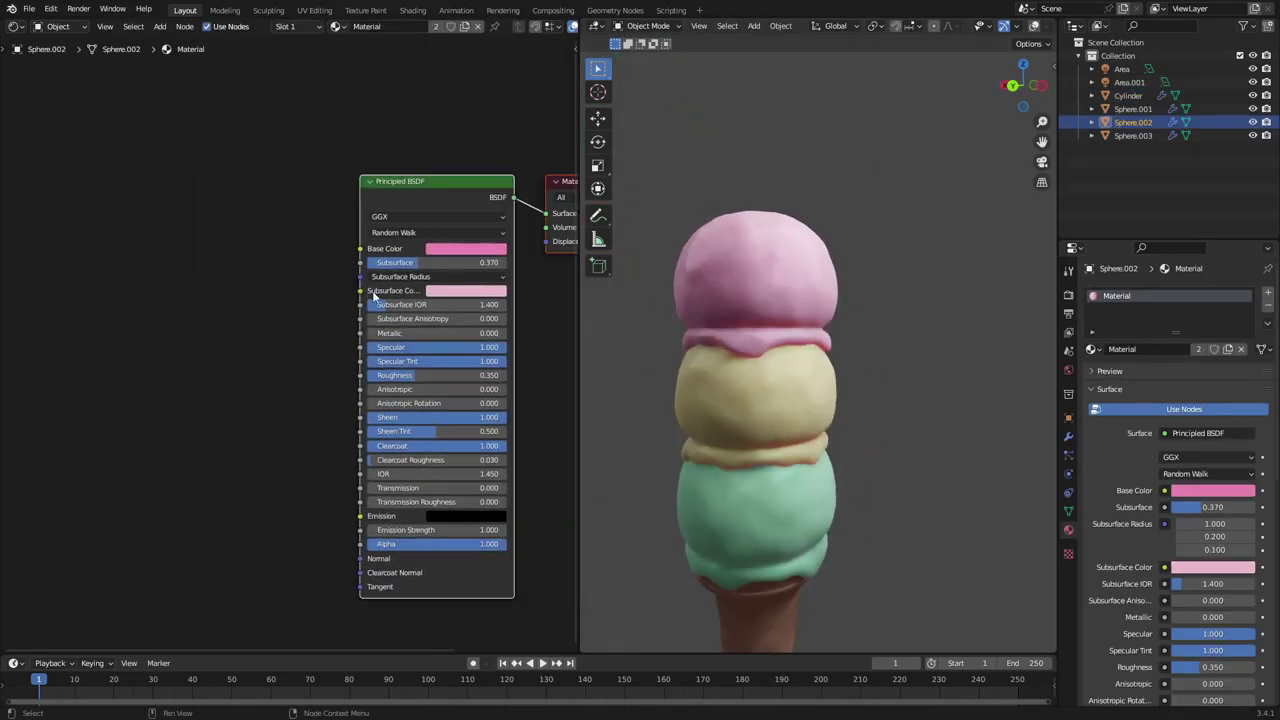
scroll(791, 283, "down", 3)
middle_click_drag(791, 283, 757, 296)
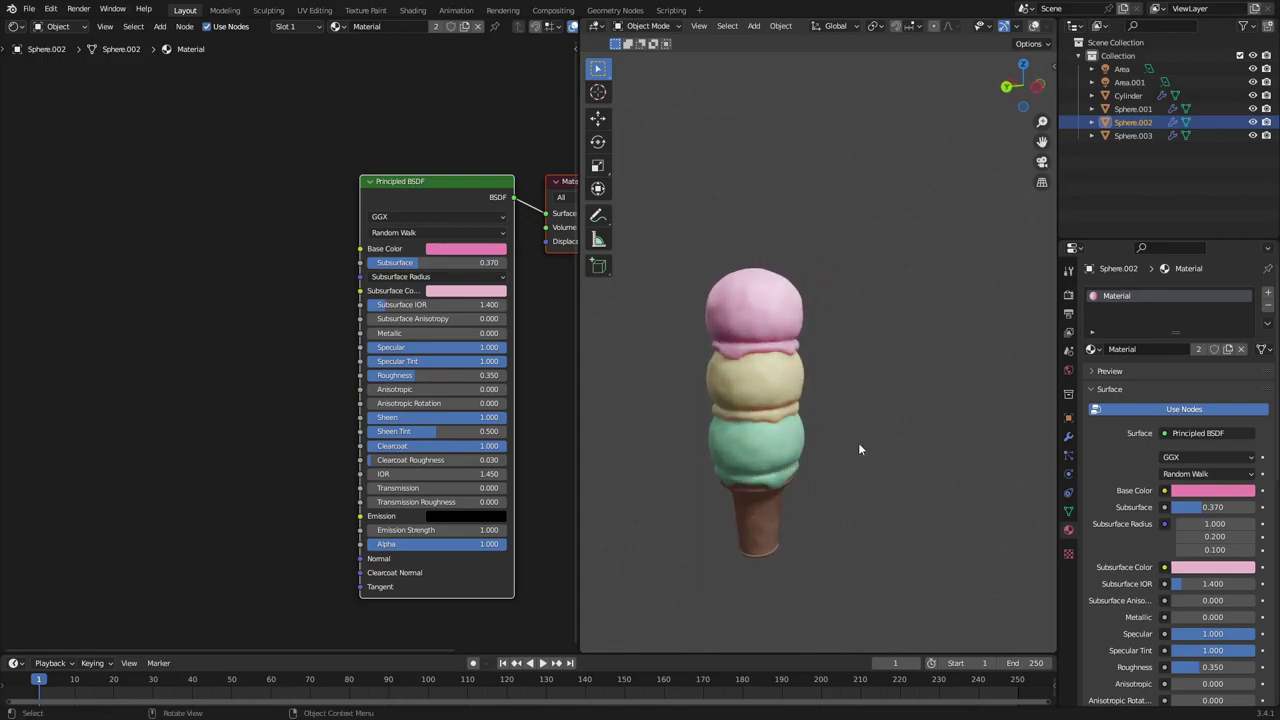
middle_click_drag(746, 362, 742, 321)
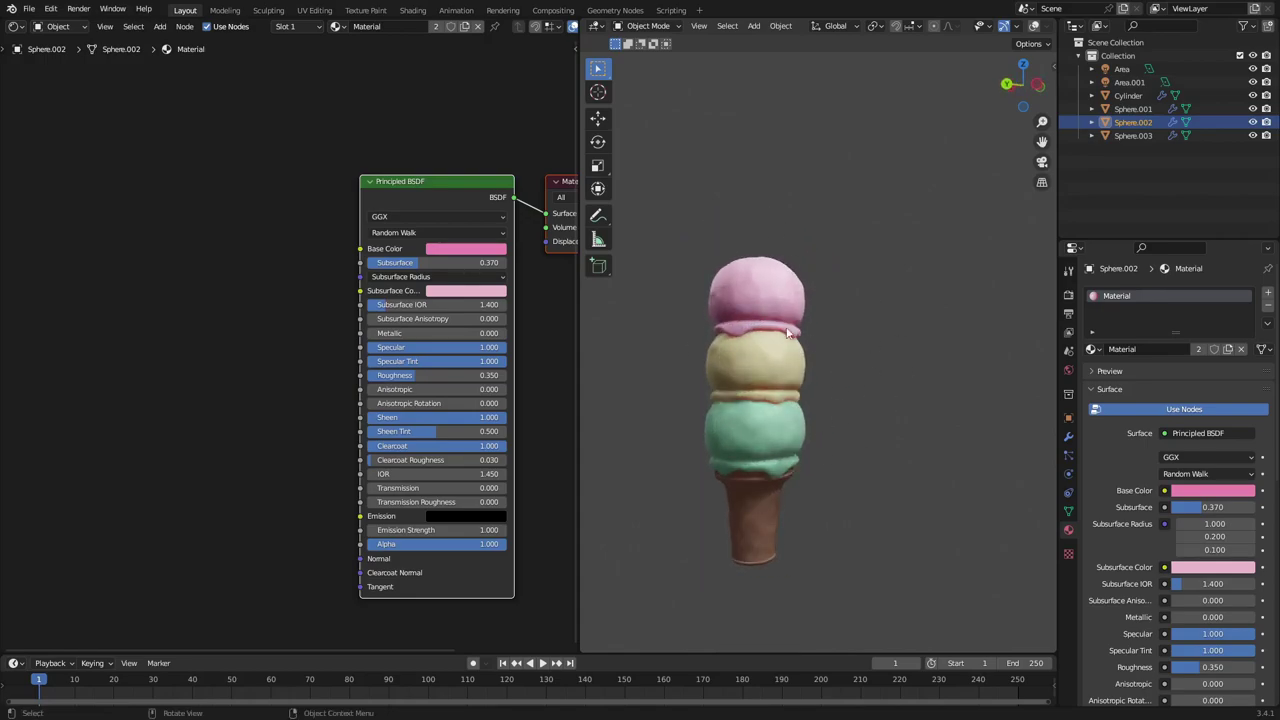
Enlarge the yellow scoop slightly and lower it along Z by about 0.04 m
left_click(765, 378)
scroll(840, 358, "up", 1)
key("s")
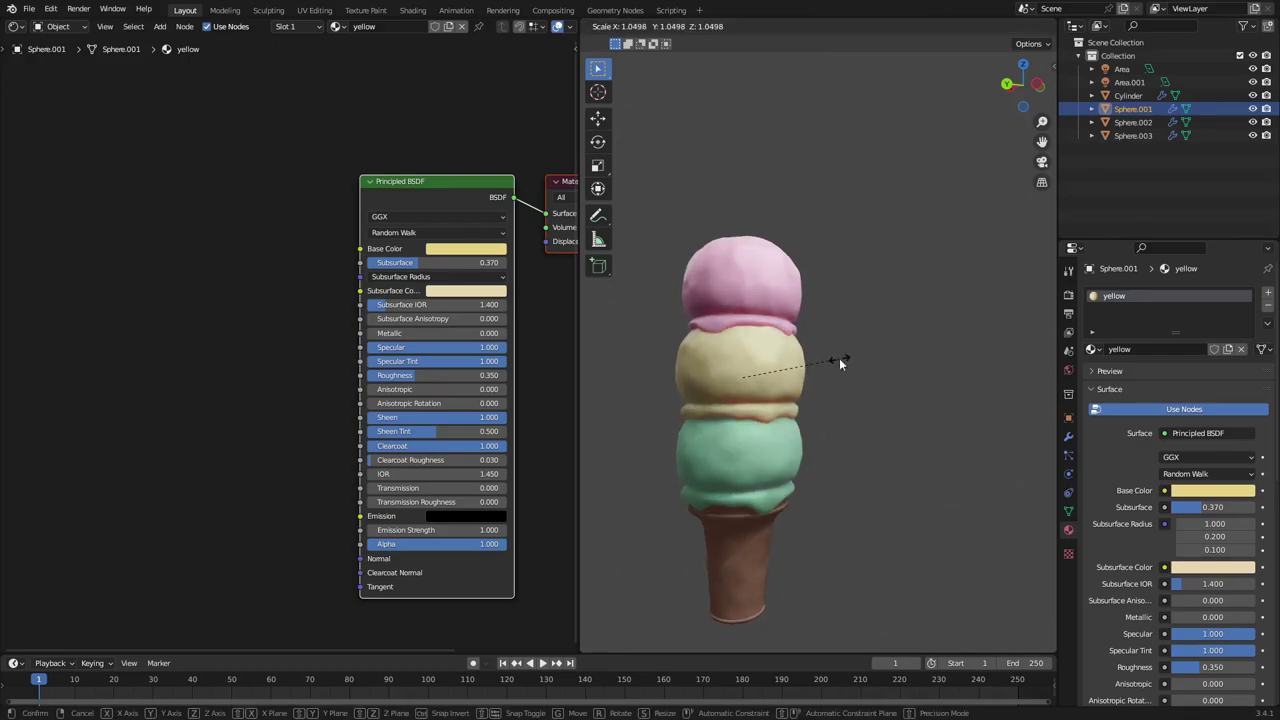
right_click(839, 358)
key("KP_Decimal")
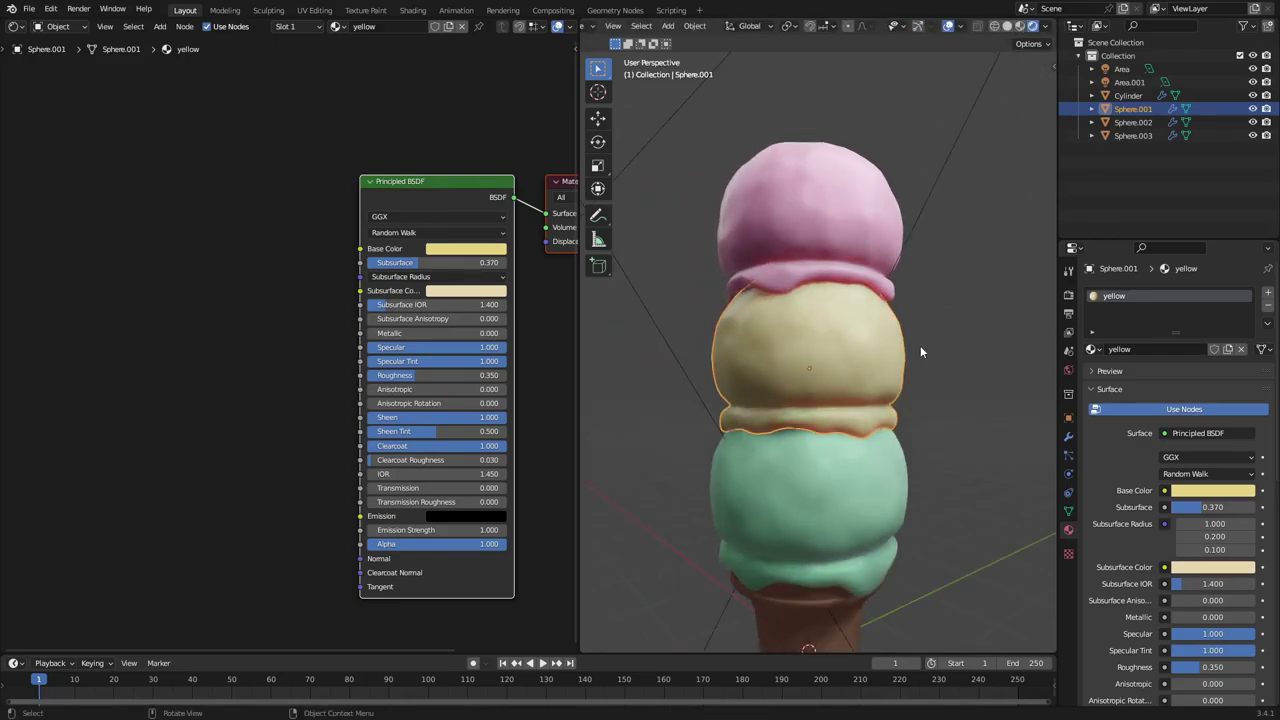
key("s")
left_click(946, 350)
key("g")
key("z")
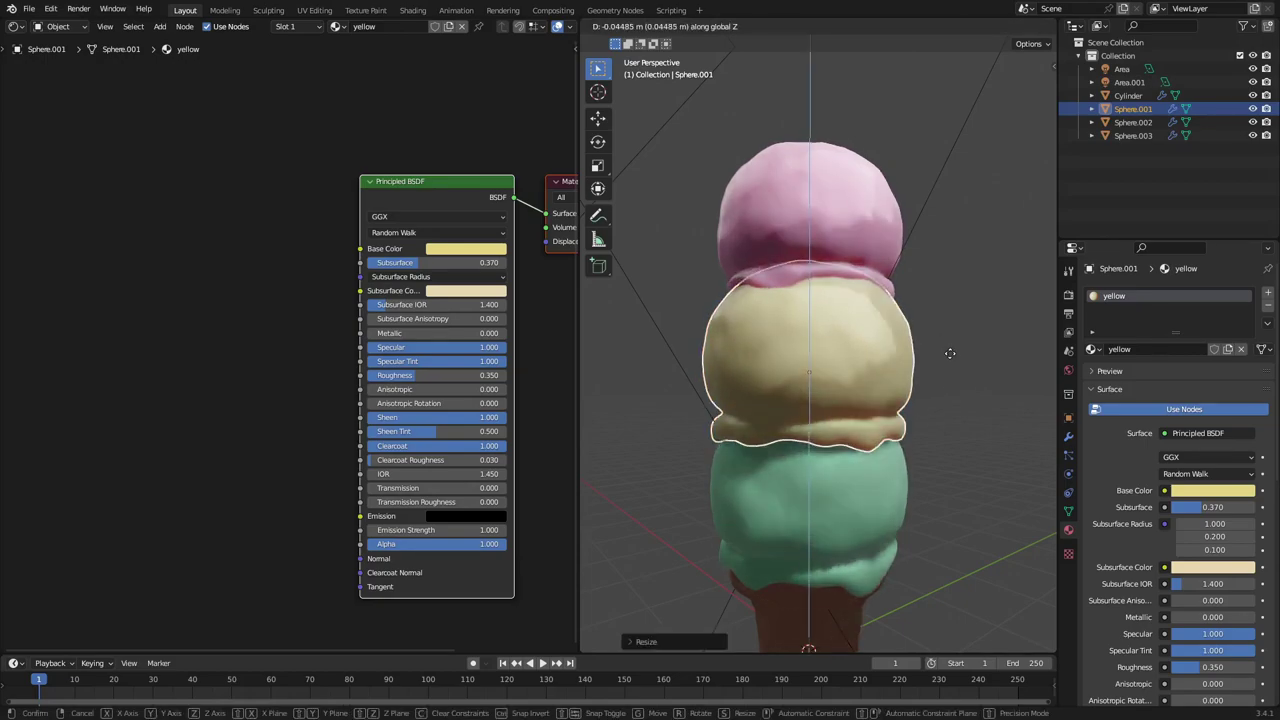
left_click(954, 358)
Raise the pink scoop slightly along Z so it sits on the enlarged yellow scoop
left_click(909, 296)
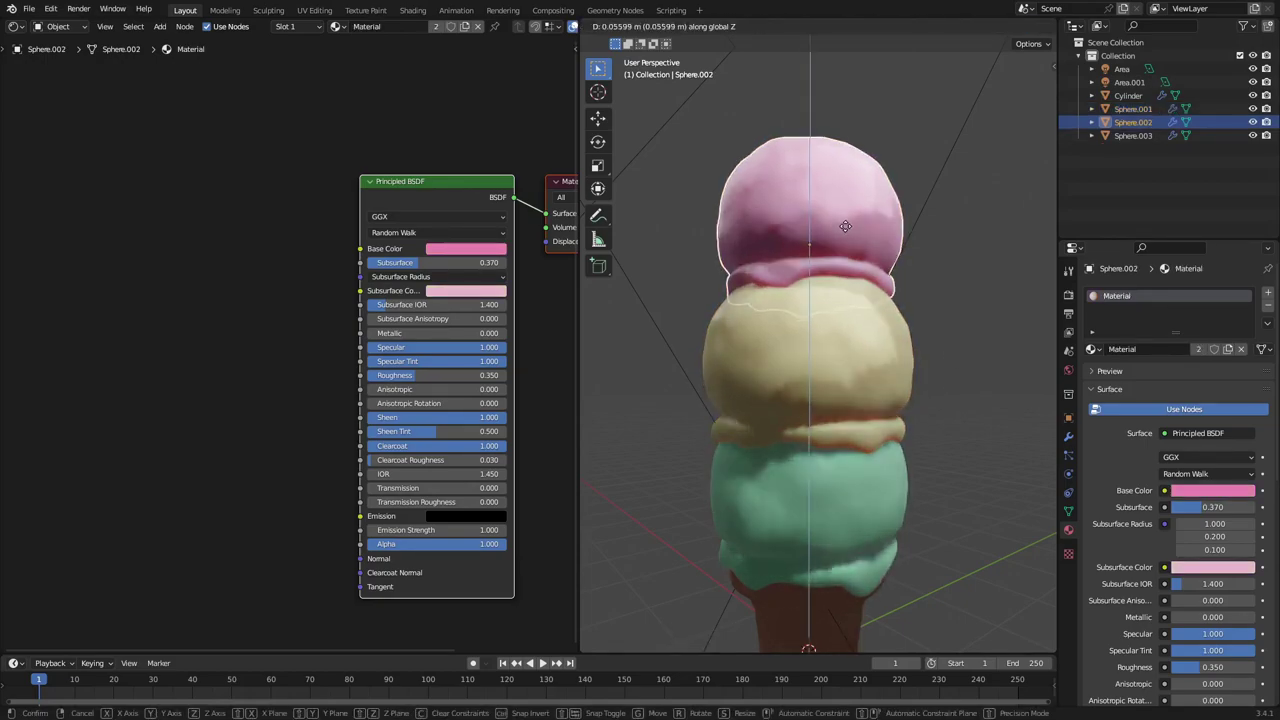
left_click(954, 350)
scroll(960, 359, "down", 8)
middle_click_drag(960, 359, 808, 343)
scroll(906, 366, "up", 4)
scroll(1002, 375, "down", 6)
scroll(827, 357, "up", 4)
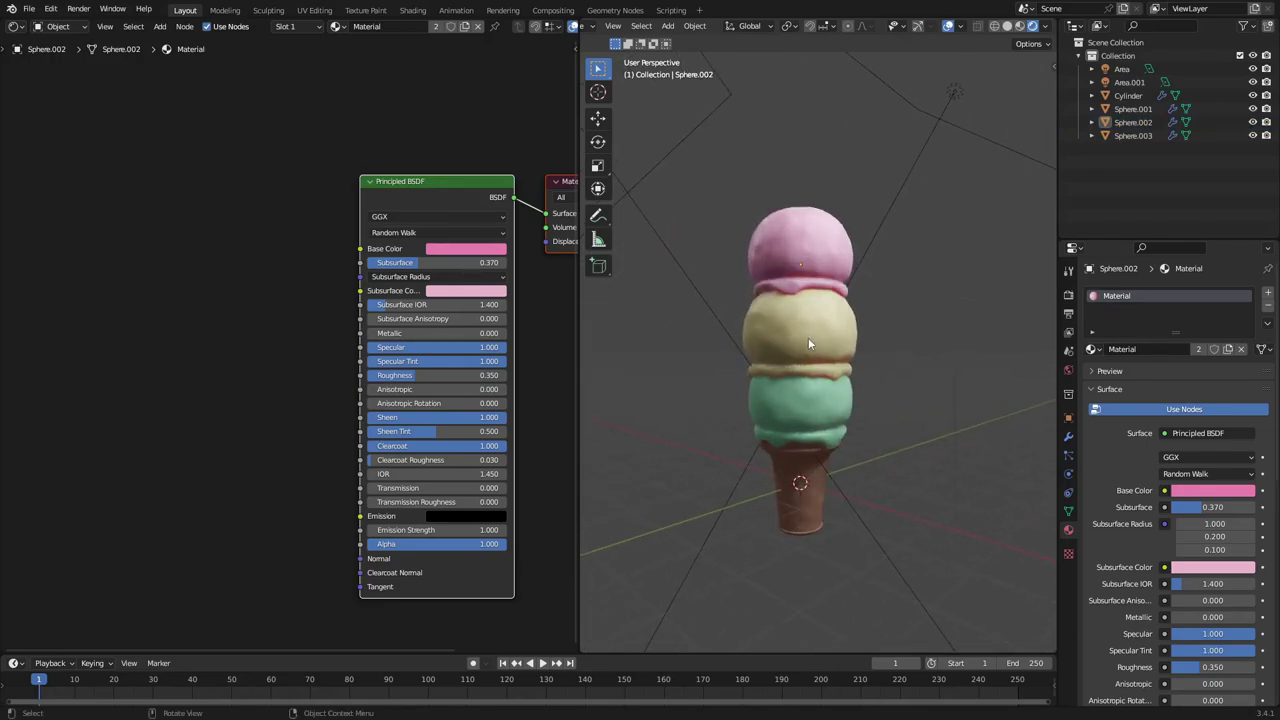
Select the pink scoop and merge the node editor area into the 3D viewport
left_click(805, 255)
middle_click_drag(878, 257, 779, 279)
middle_click_drag(500, 165, 362, 130)
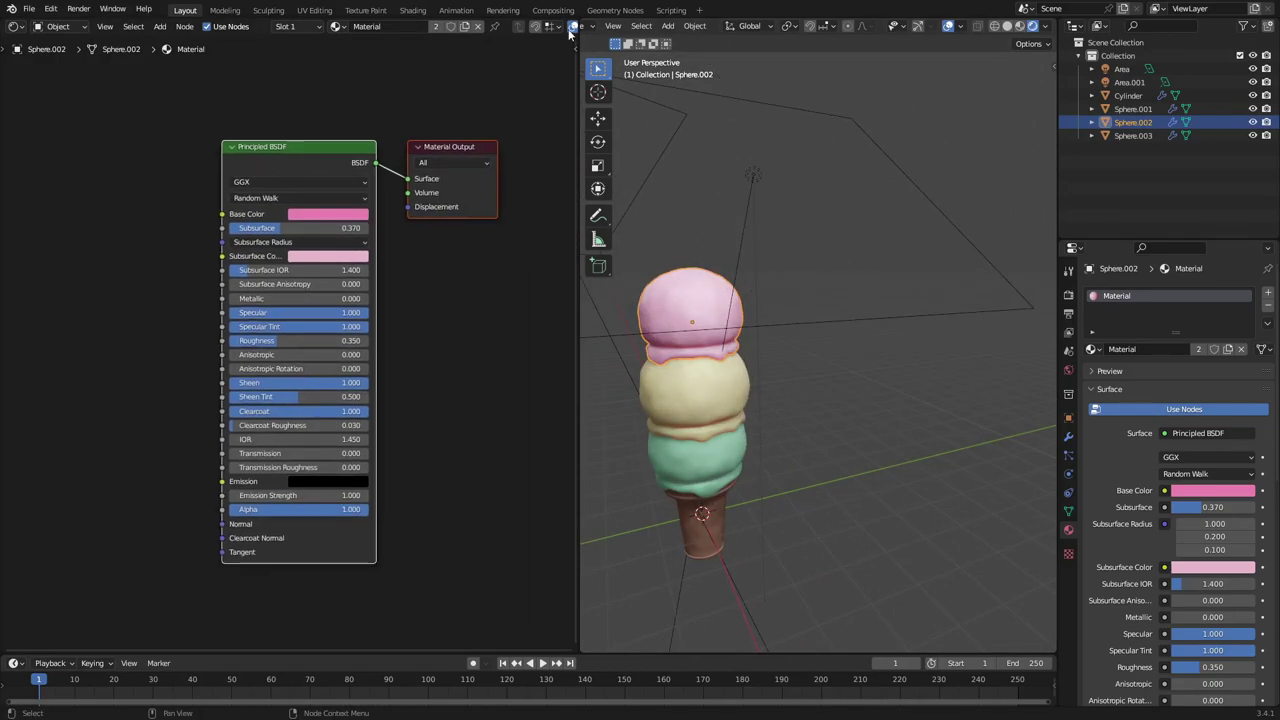
left_click_drag(582, 21, 500, 72)
middle_click_drag(544, 266, 720, 214, "shift")
scroll(718, 222, "up", 1)
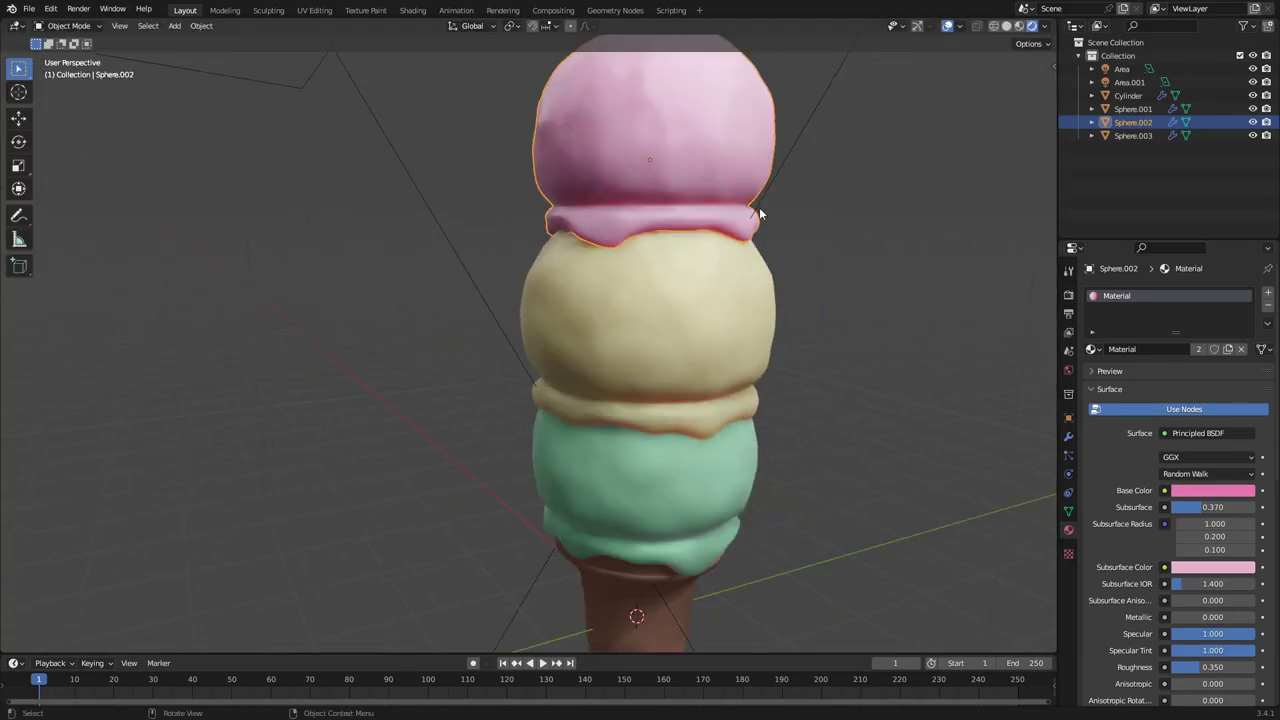
scroll(759, 208, "down", 1)
In front view, move the pink scoop's whole mesh up about 0.6 m along Z in Edit Mode, leaving its origin in place
key("KP_1")
scroll(484, 246, "up", 2)
middle_click_drag(534, 264, 859, 405, "shift")
scroll(840, 396, "up", 3)
middle_click_drag(568, 295, 704, 370, "shift")
key("Tab")
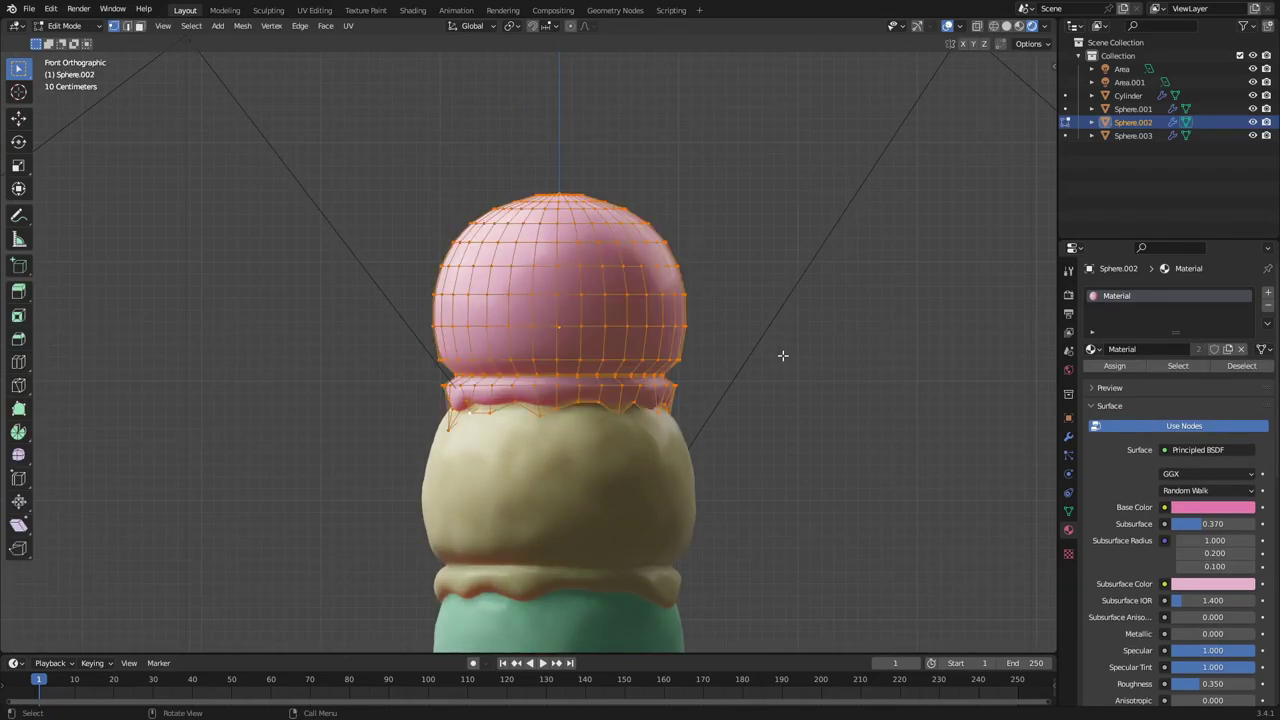
key("g")
key("z")
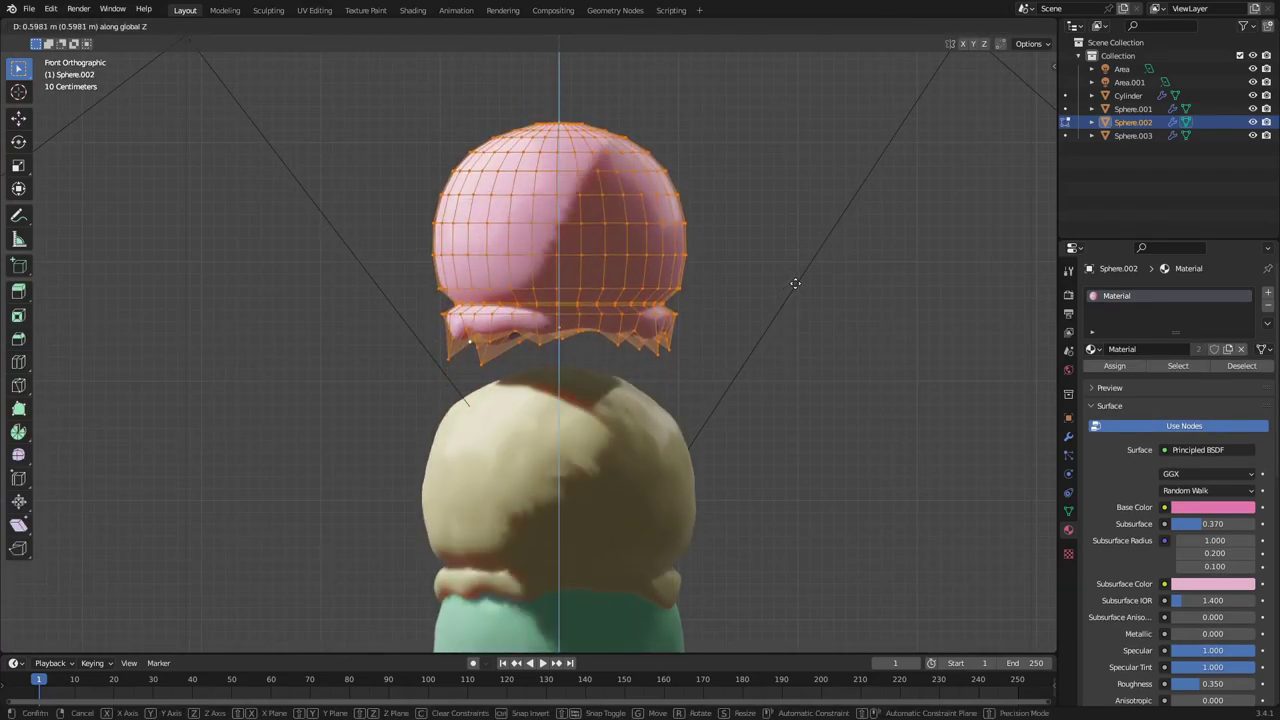
left_click(797, 285)
scroll(601, 321, "up", 2)
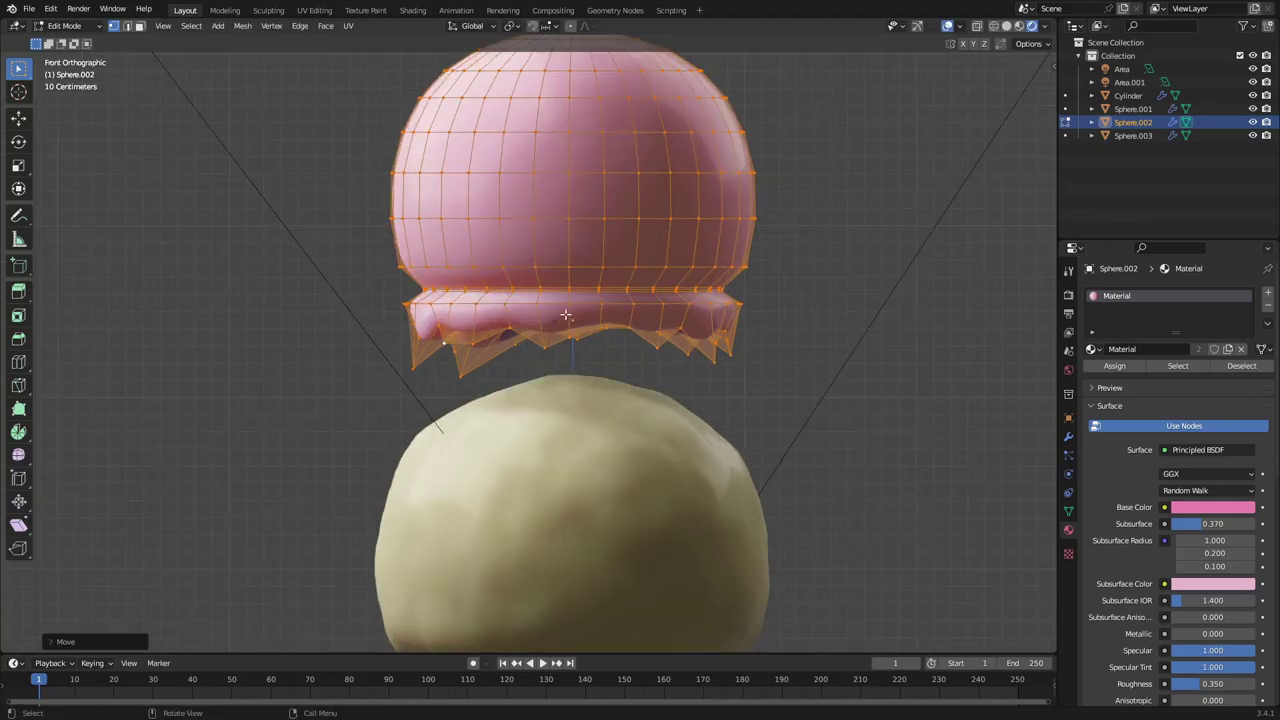
key("Tab")
Lower the pink scoop object along Z until it rests on the yellow scoop, testing its pivot with trackball rotations
key("r")
key("r")
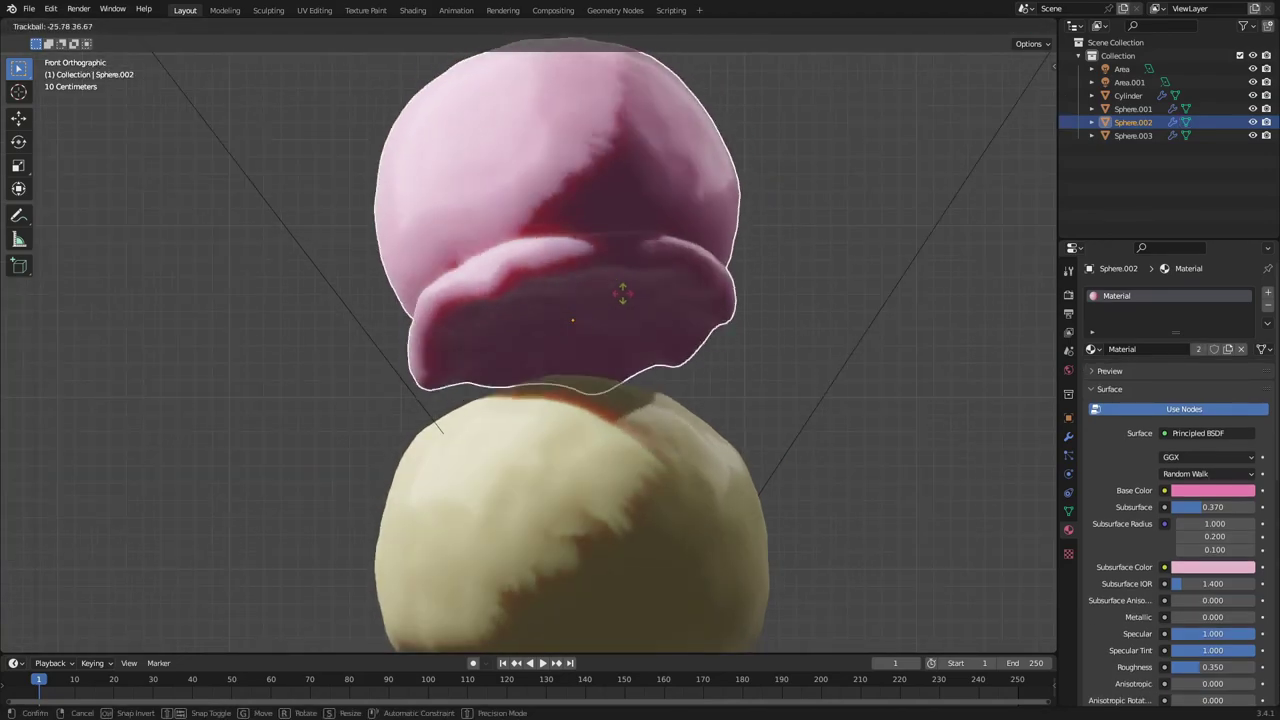
key("Escape")
key("g")
key("z")
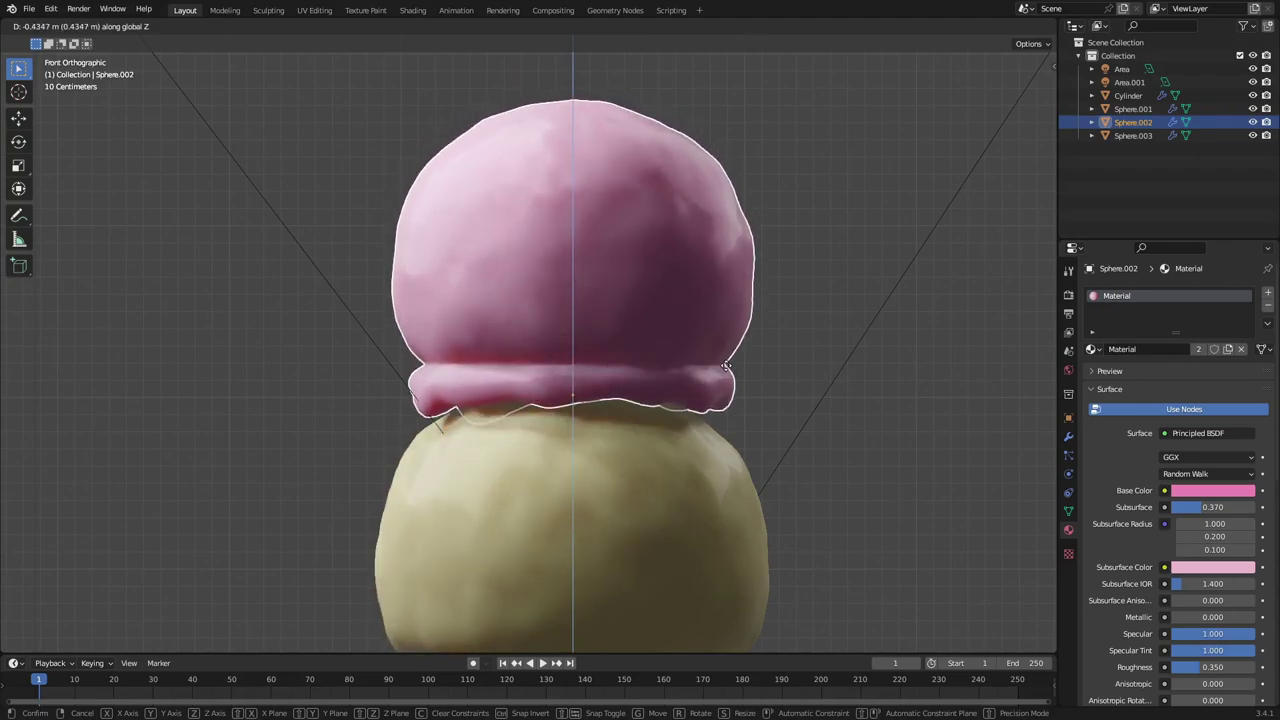
left_click(800, 357)
key("r")
key("r")
right_click(780, 358)
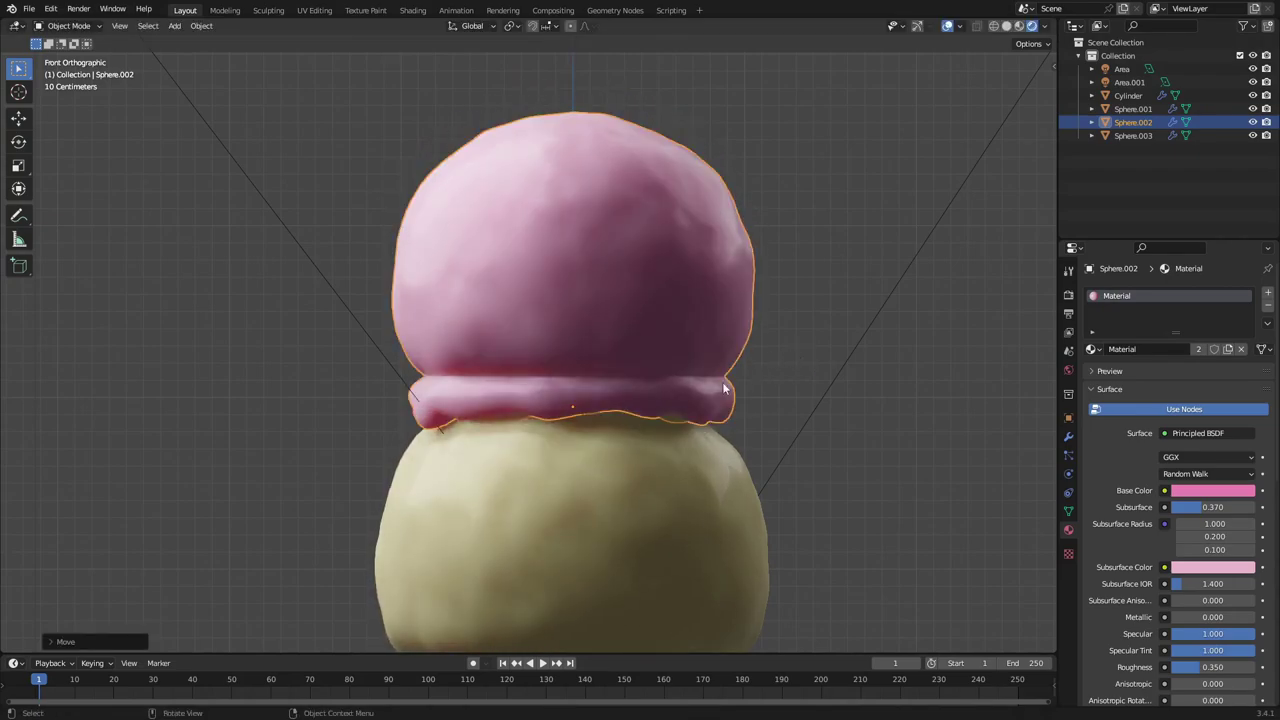
Tilt the pink scoop on top of the yellow one with a trackball rotation
middle_click_drag(724, 388, 712, 400)
scroll(712, 400, "down", 4)
key("r")
key("r")
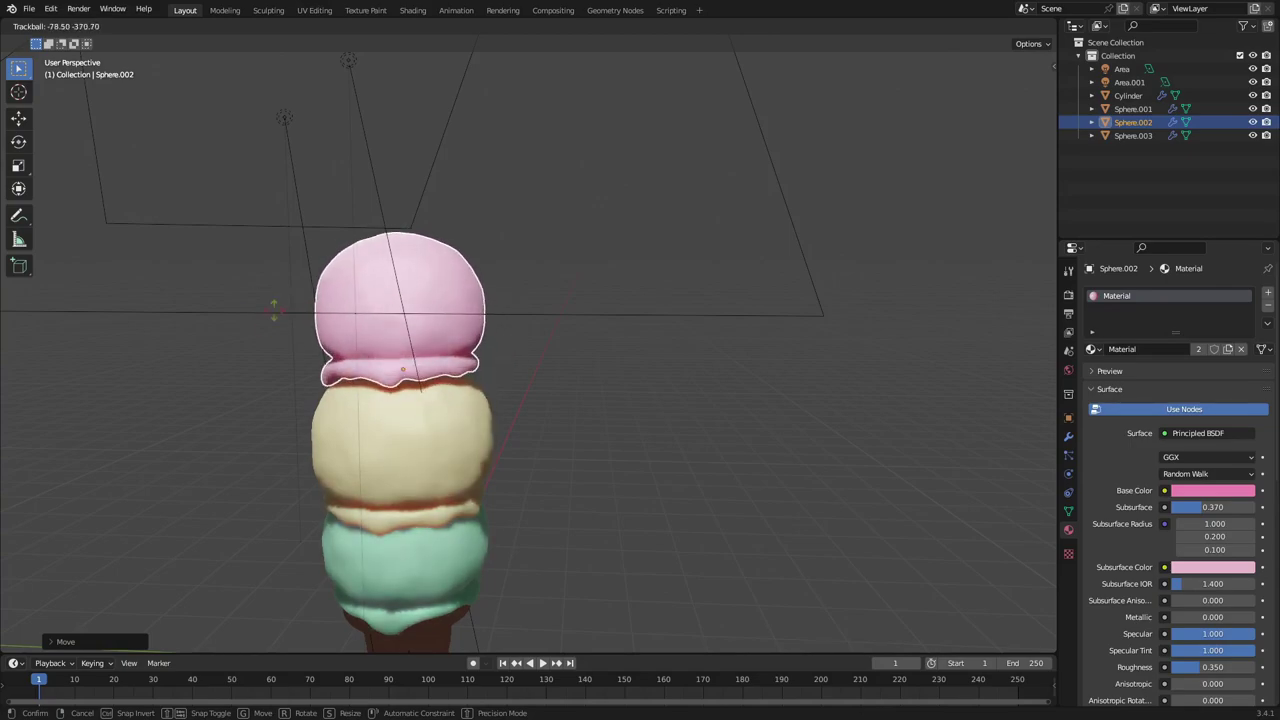
key("r")
left_click(614, 295)
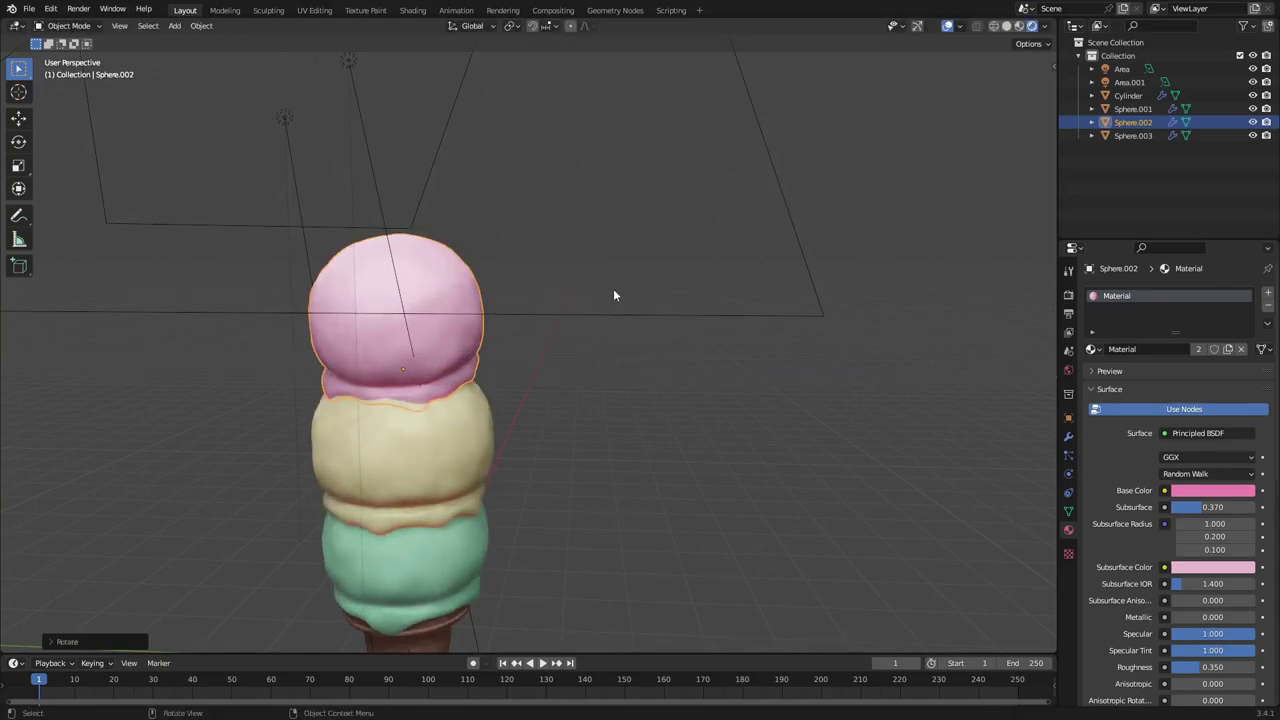
Rotate the pink scoop about 14° around global Y and shift it slightly along X
middle_click_drag(614, 295, 463, 280)
key("r")
key("y")
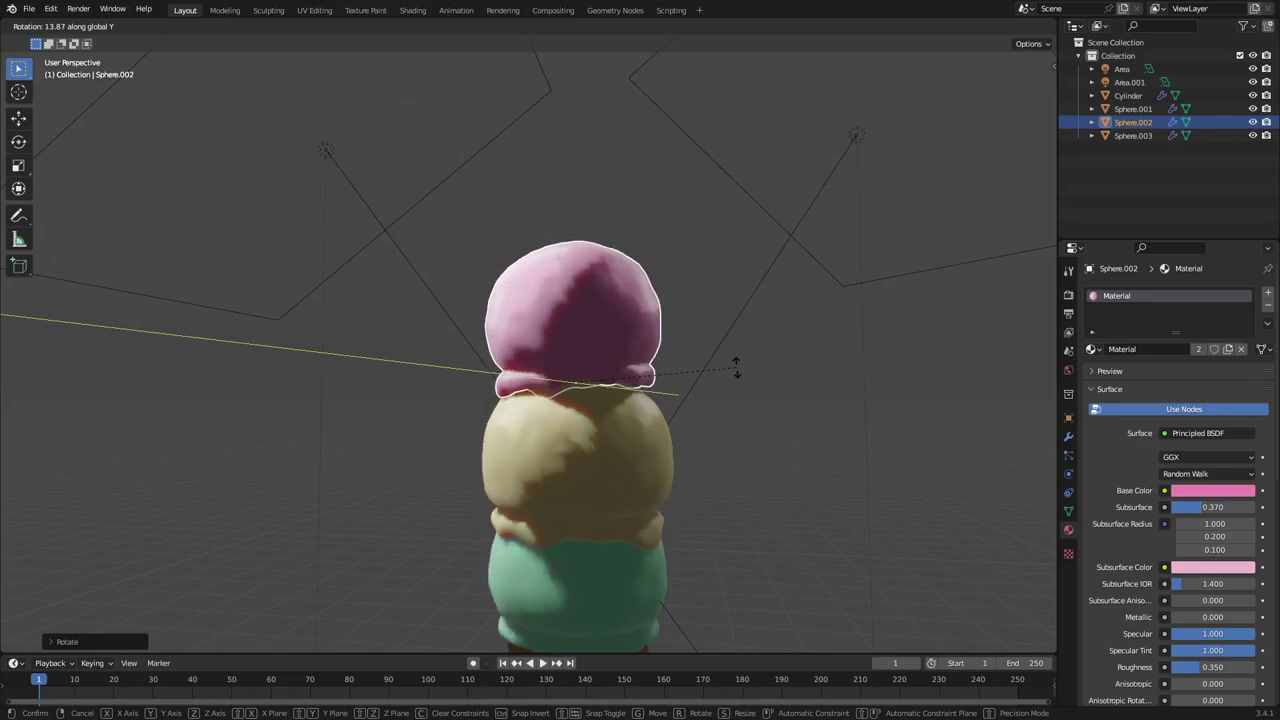
left_click(727, 370)
key("g")
key("x")
left_click(709, 368)
Lower the pink scoop about 0.1 m along Z onto the yellow scoop and adjust its tilt around Y
key("g")
key("z")
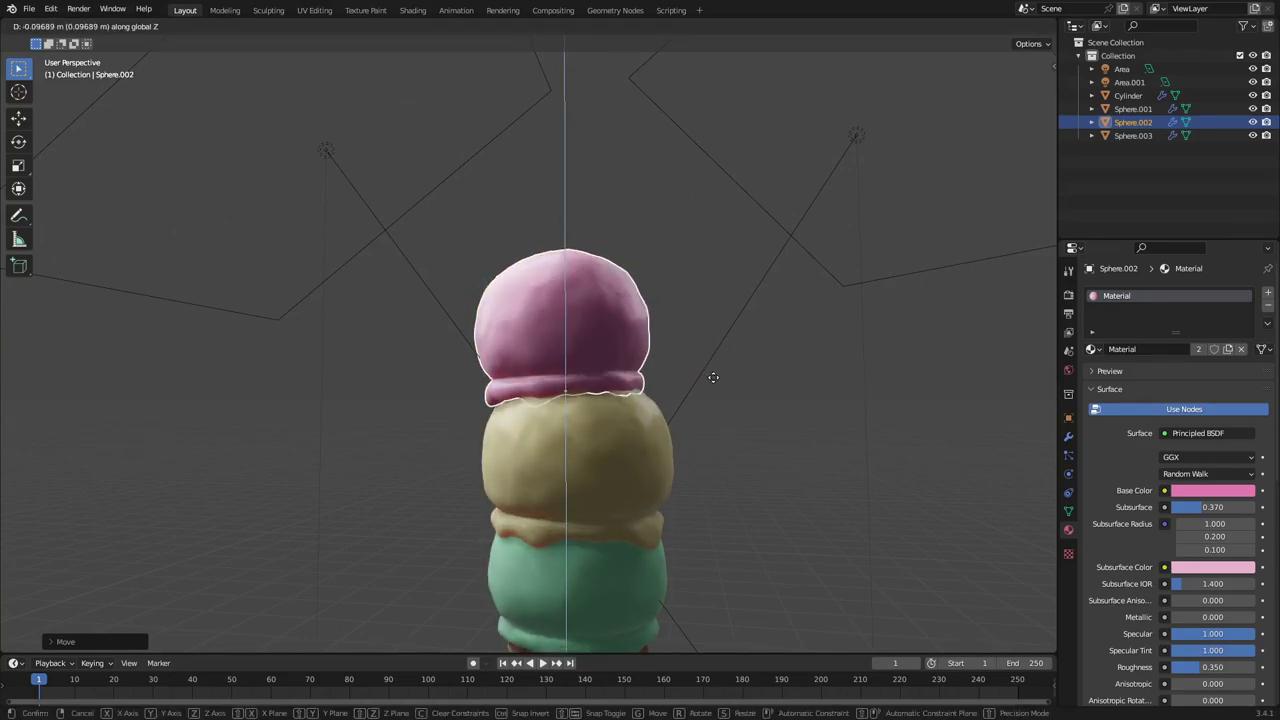
left_click(715, 379)
key("r")
key("y")
left_click(713, 367)
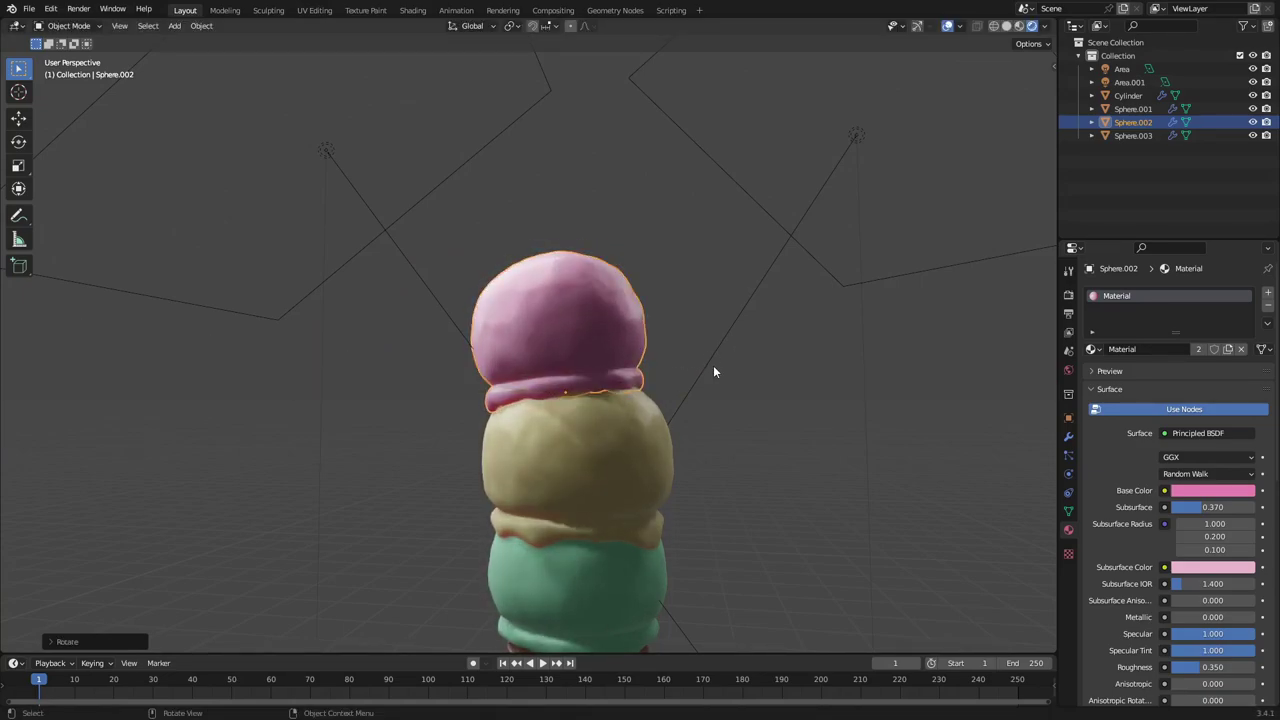
Rotate the pink and yellow scoops together about 6° around global Y and shift them along X
middle_click_drag(713, 367, 658, 342)
scroll(708, 393, "down", 3)
scroll(640, 404, "up", 3)
left_click(555, 374, "shift")
key("r")
key("y")
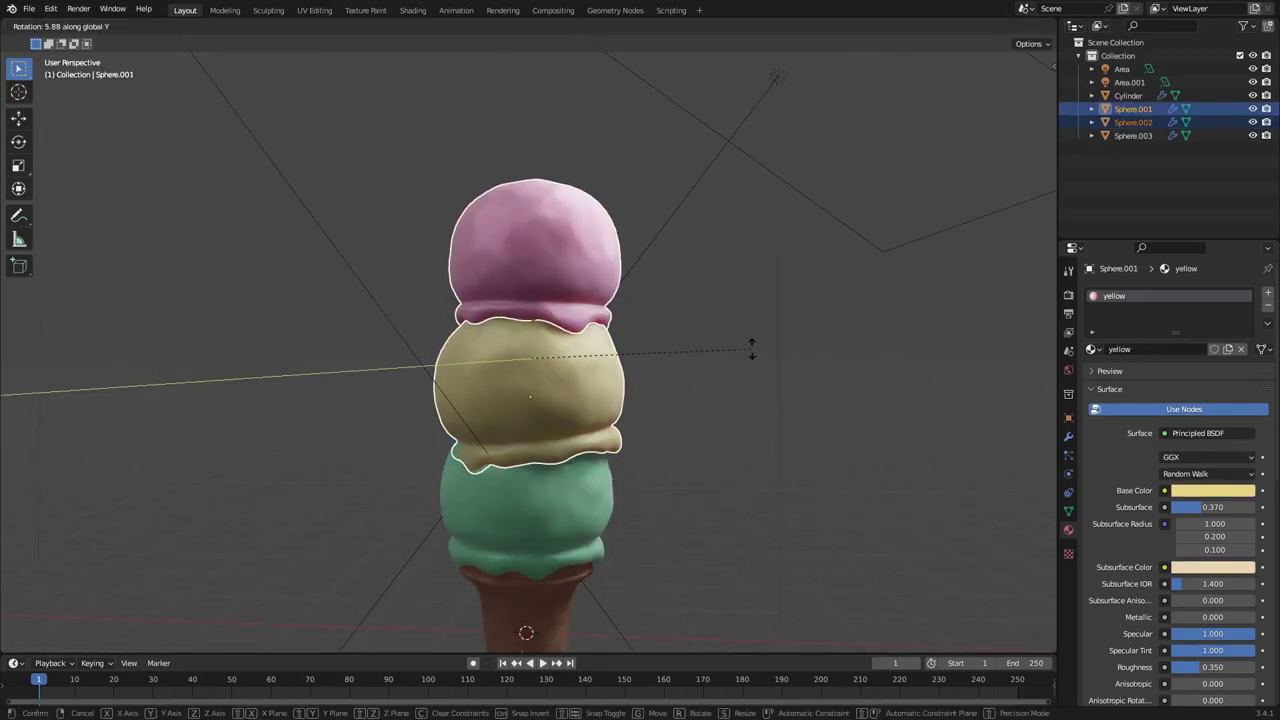
left_click(752, 350)
key("g")
key("x")
left_click(734, 350)
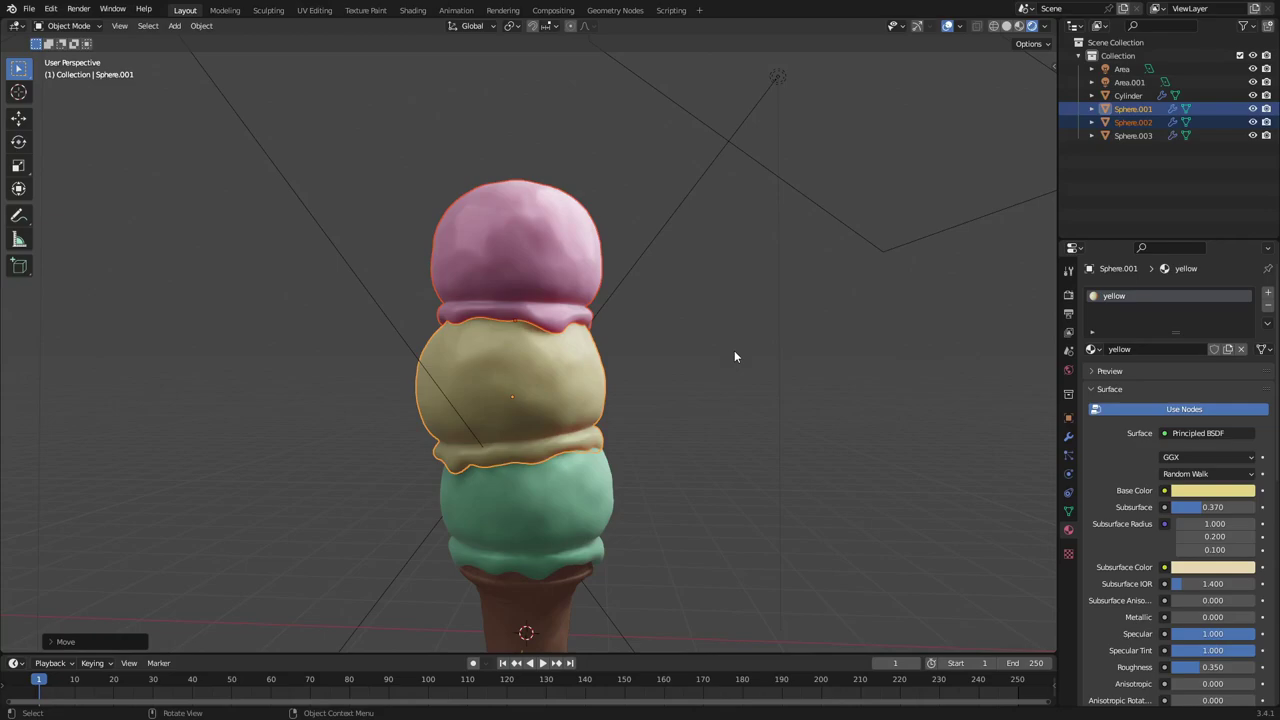
Fine-tune the pink and yellow scoops' tilt around Y and nudge them in the negative X direction
key("r")
key("y")
left_click(731, 347)
key("g")
key("x")
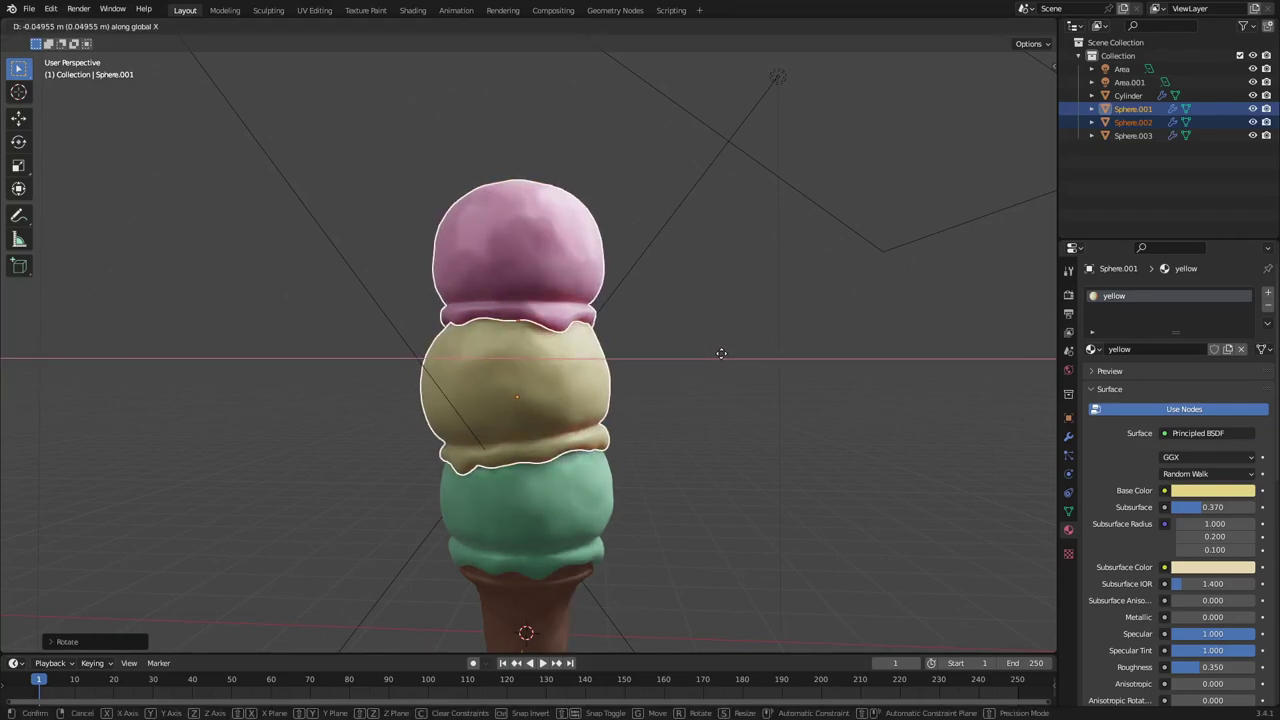
left_click(670, 365)
Rotate the pink and yellow scoops about -4.3° around global X
middle_click_drag(625, 376, 827, 368)
key("r")
key("y")
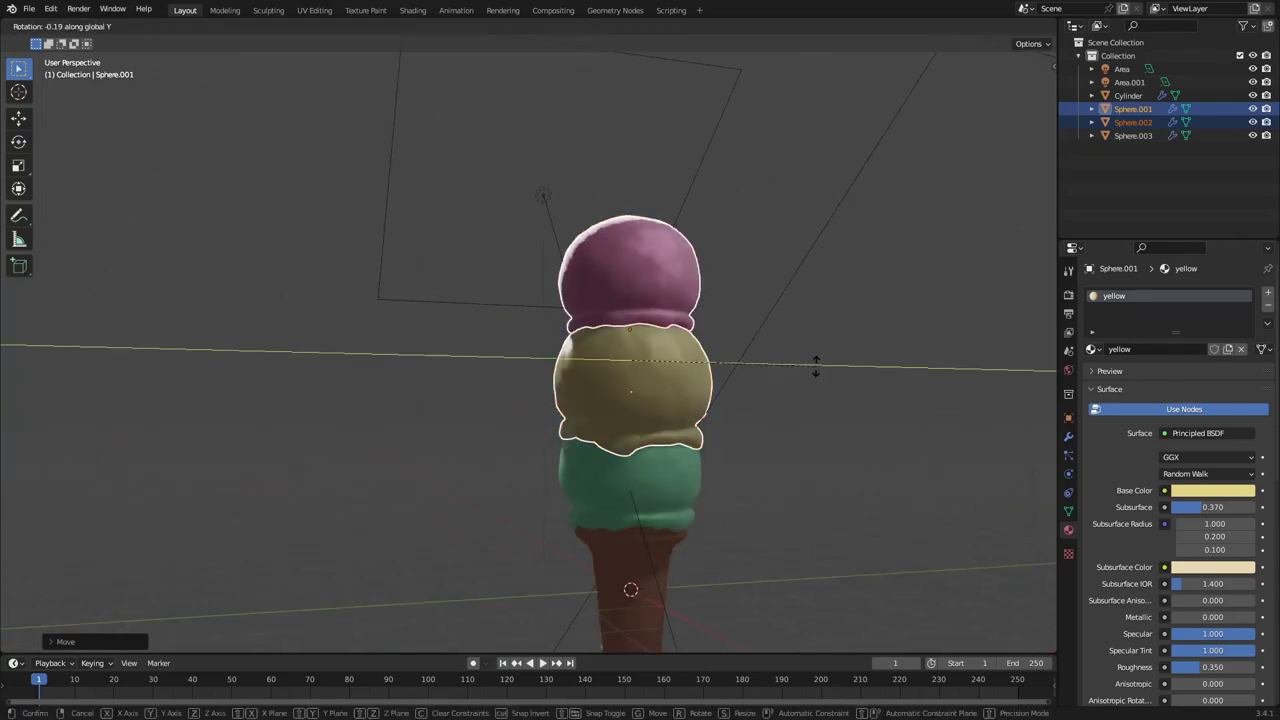
key("x")
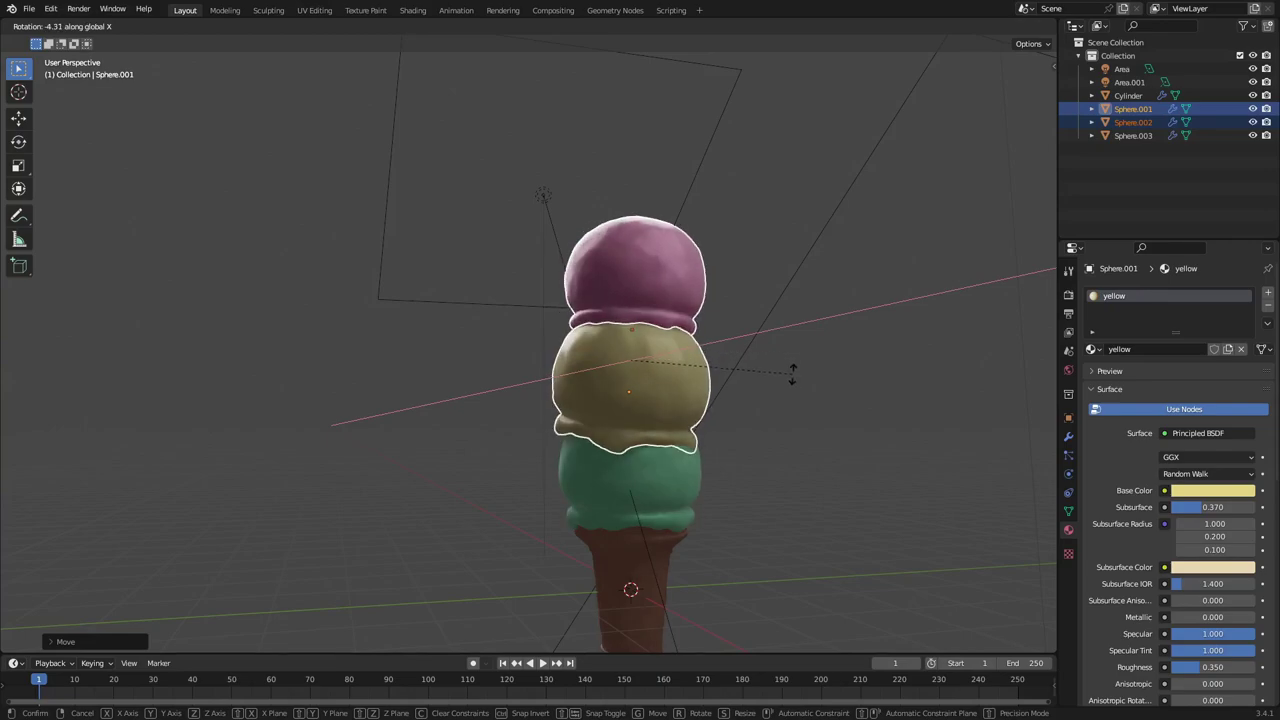
left_click(794, 374)
Shift the pink and yellow scoops slightly along Y over the green scoop
middle_click_drag(794, 374, 742, 374)
key("g")
key("x")
right_click(748, 376)
key("g")
key("y")
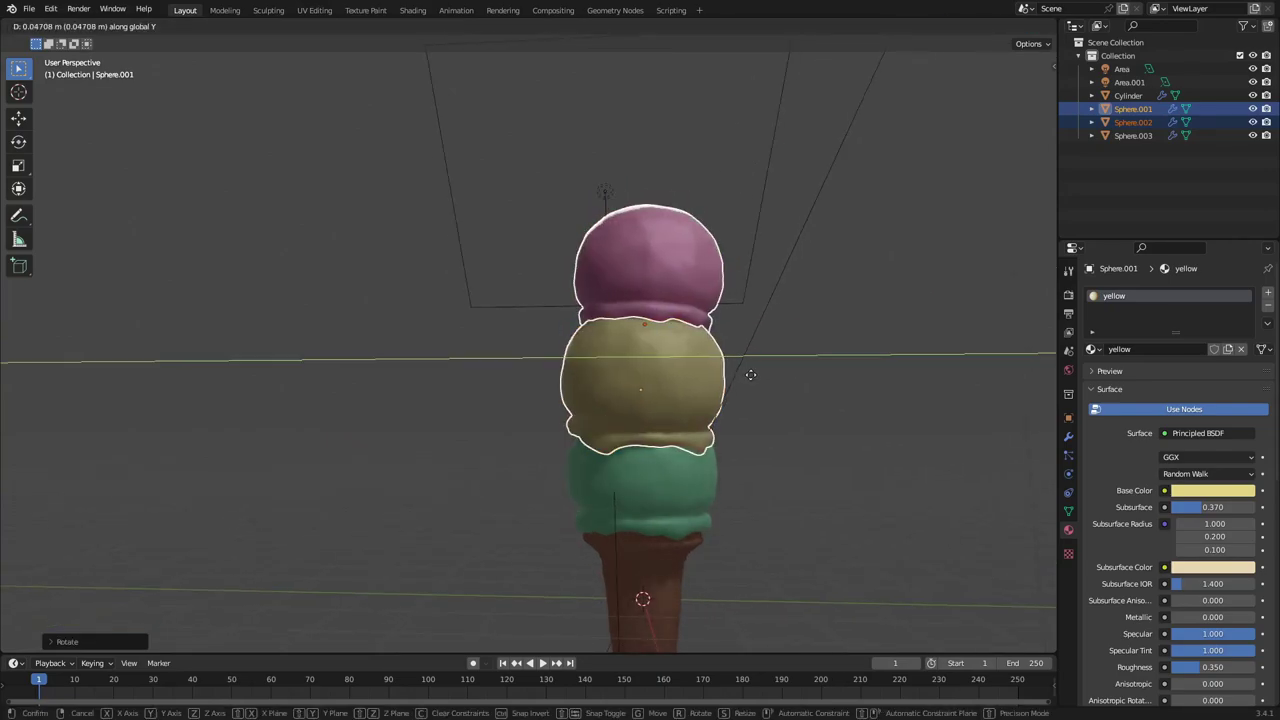
left_click(697, 378)
Deselect the scoops and examine the tilted stack from several angles and distances
middle_click_drag(694, 378, 750, 382)
left_click(747, 383)
scroll(641, 406, "down", 4)
scroll(640, 404, "up", 4)
middle_click_drag(611, 414, 716, 395)
scroll(796, 442, "down", 6)
scroll(698, 436, "up", 4)
scroll(714, 423, "down", 2)
scroll(711, 422, "up", 1)
scroll(709, 421, "up", 2)
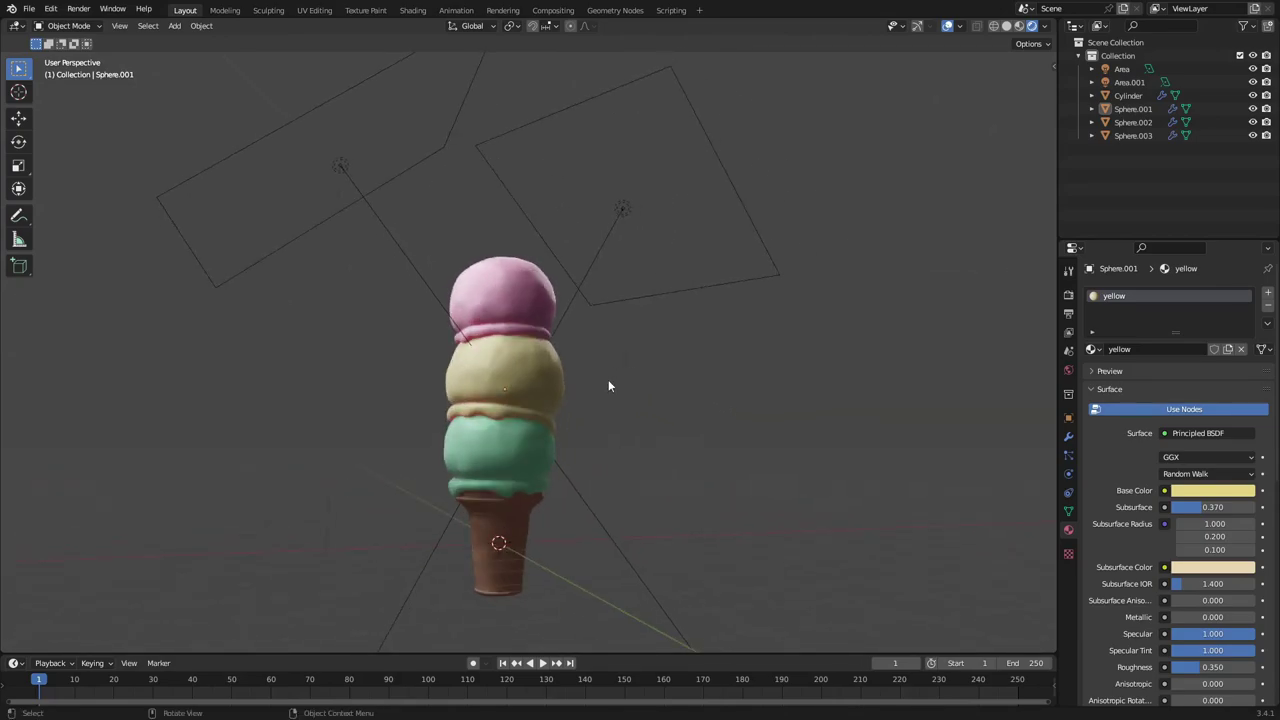
scroll(1140, 506, "down", 8)
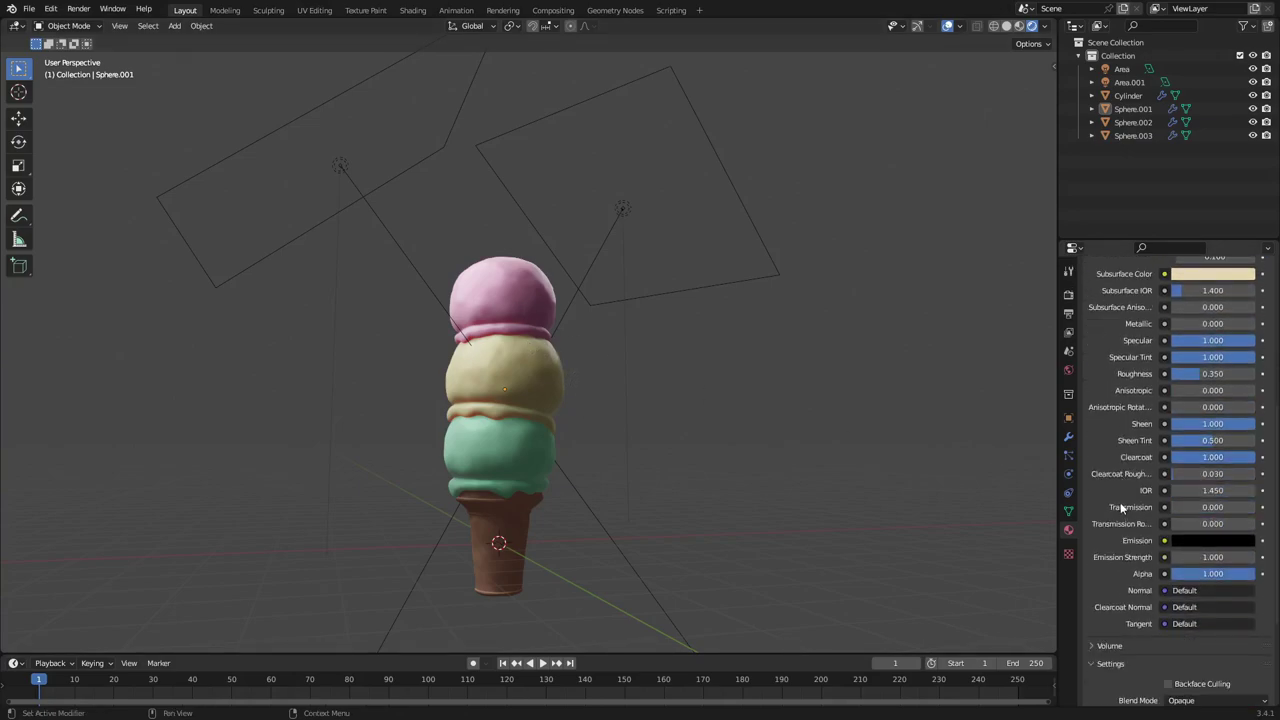
scroll(1119, 505, "down", 2)
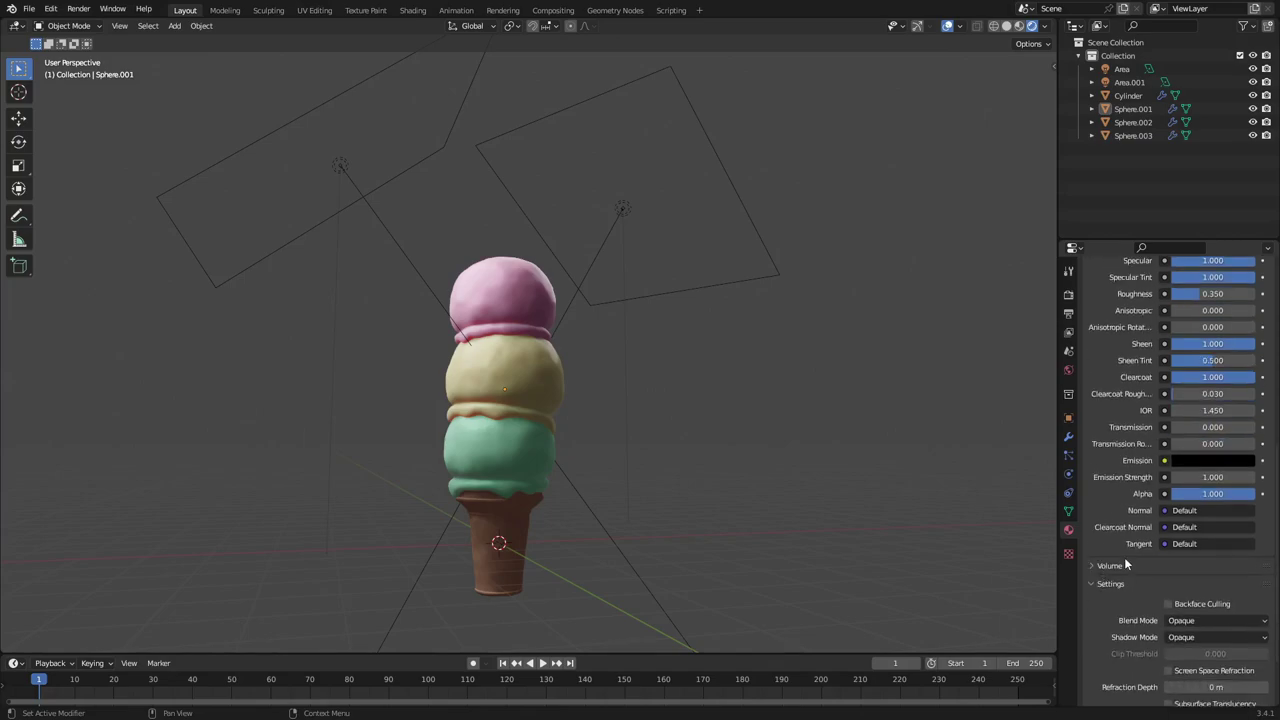
scroll(1121, 545, "up", 1)
Duplicate the area light Area.001 in place and rotate the copy
left_click(622, 212)
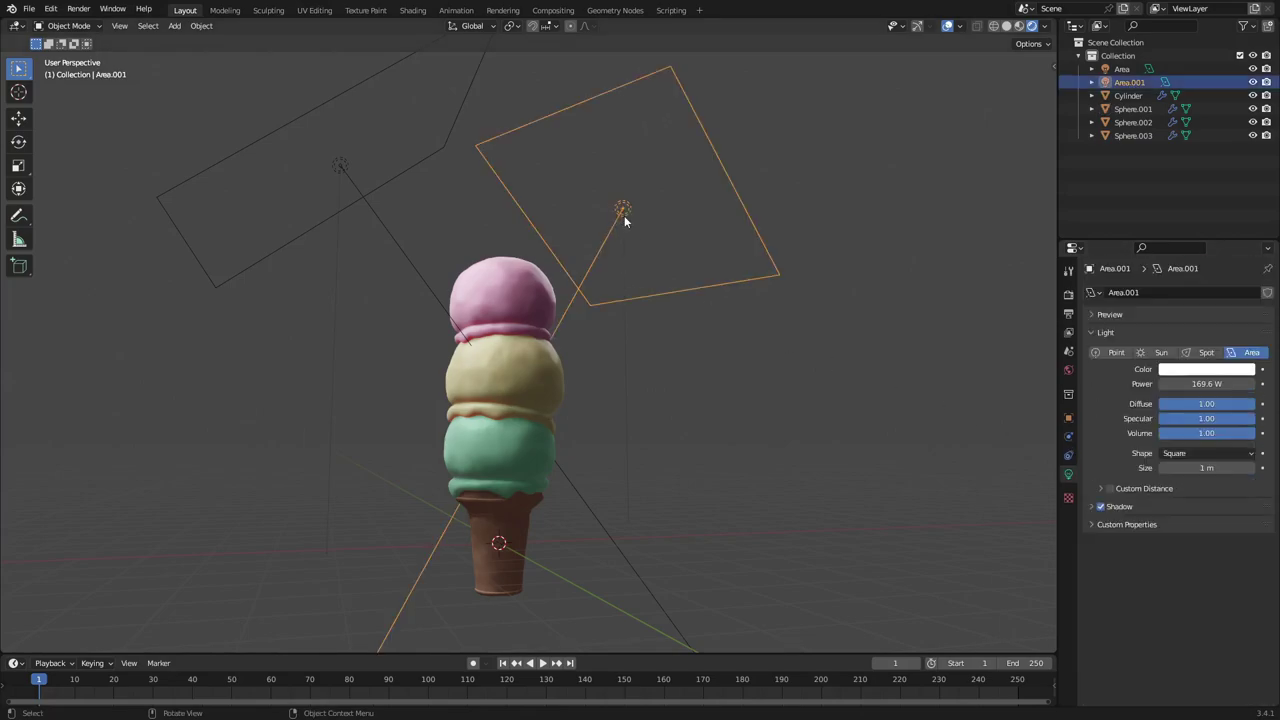
middle_click_drag(660, 355, 712, 382)
key("shift+d")
right_click(712, 381)
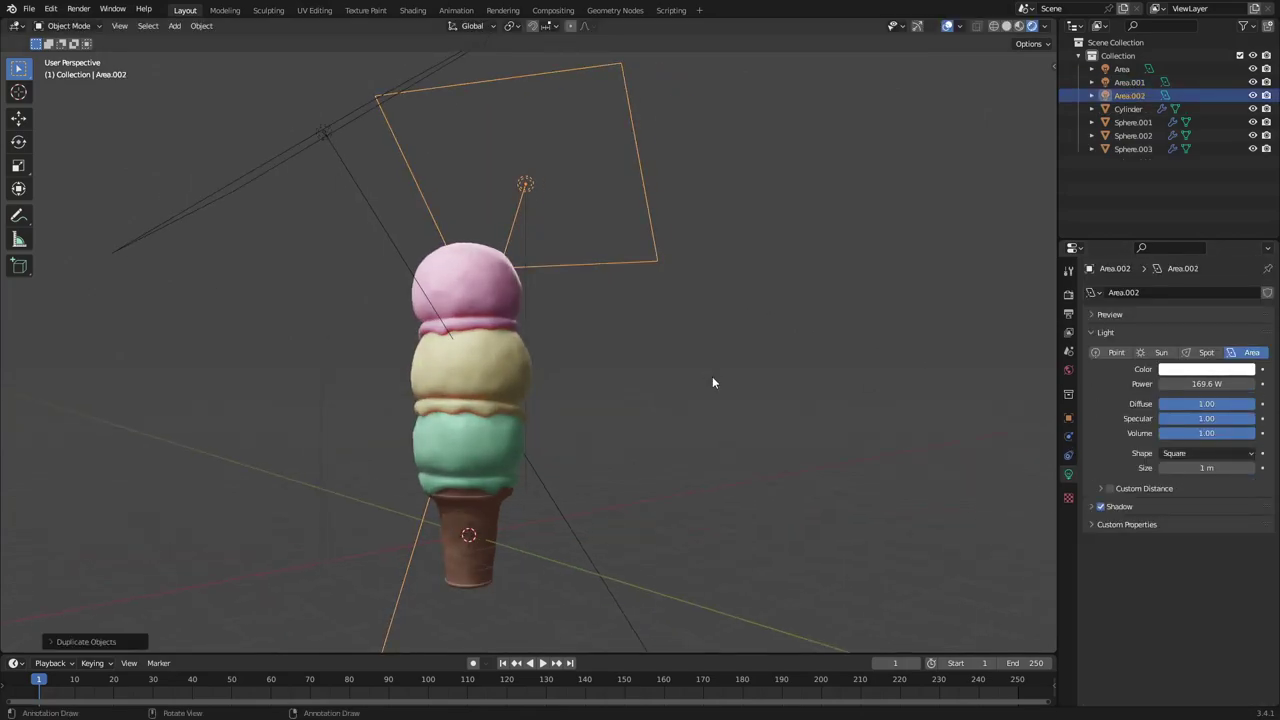
key("r")
left_click(590, 104)
Move the duplicated area light to a new position above and beside the ice cream stack
key("g")
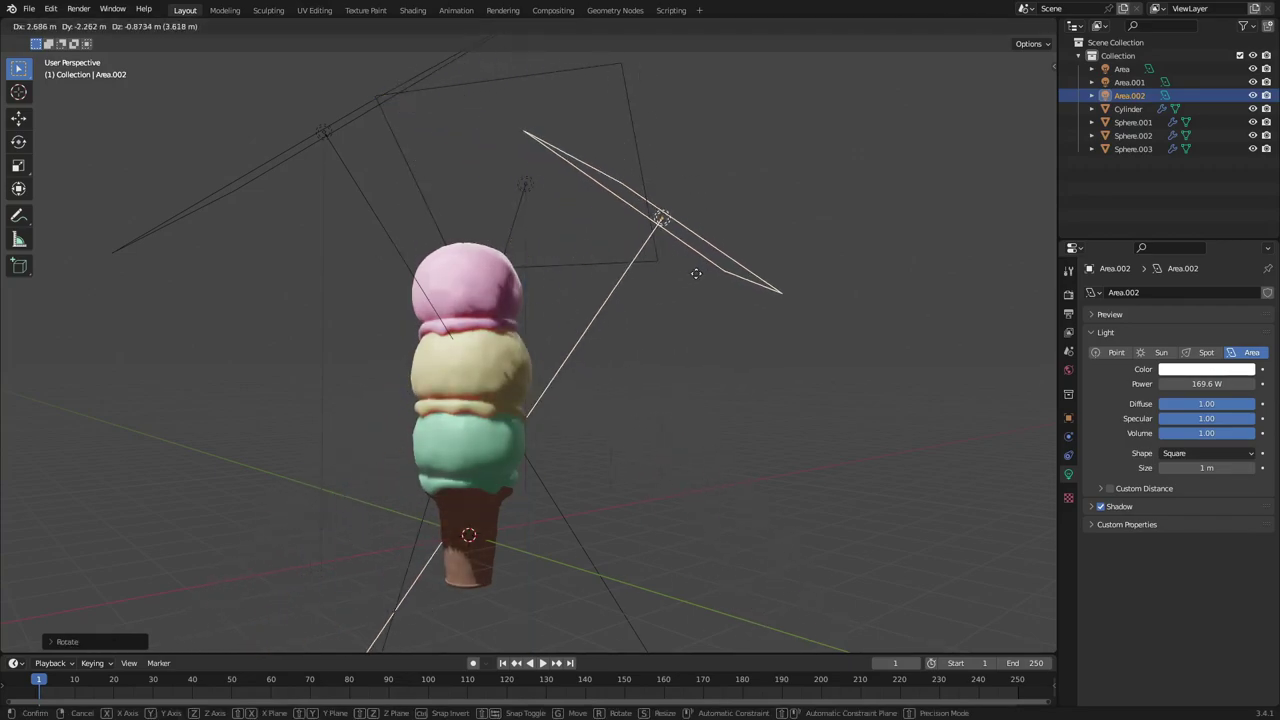
left_click(370, 344)
middle_click_drag(376, 346, 695, 392)
scroll(490, 388, "down", 2)
key("g")
left_click(576, 421)
middle_click_drag(576, 421, 567, 303)
Select all three scoops and review the green scoop's Principled BSDF material settings
left_click(557, 278)
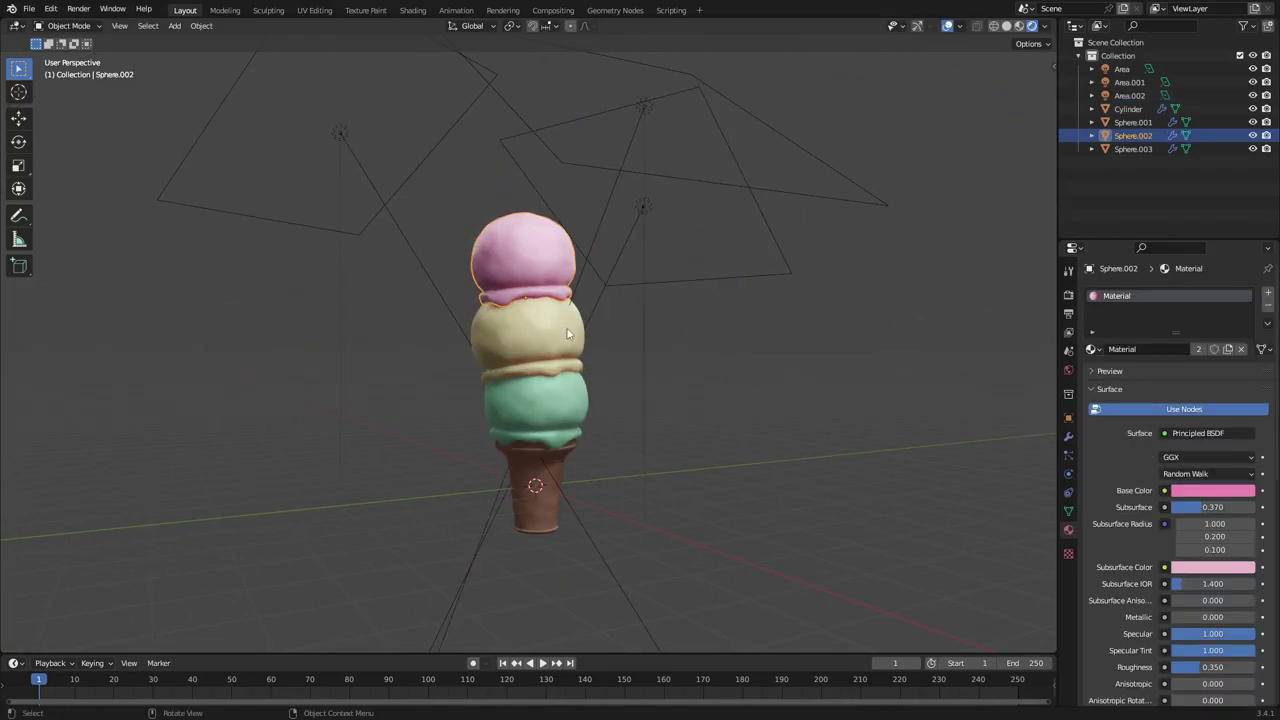
left_click(567, 335, "shift")
left_click(568, 396, "shift")
scroll(1122, 526, "down", 5)
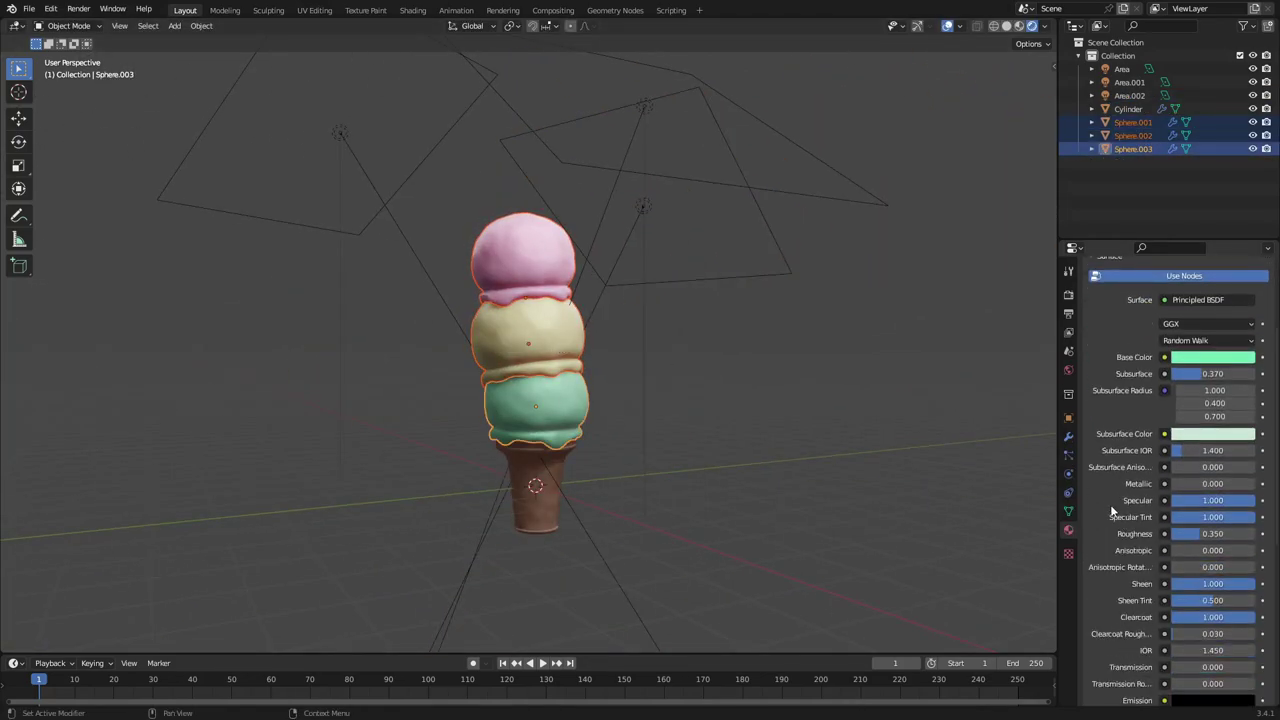
scroll(1112, 511, "down", 5)
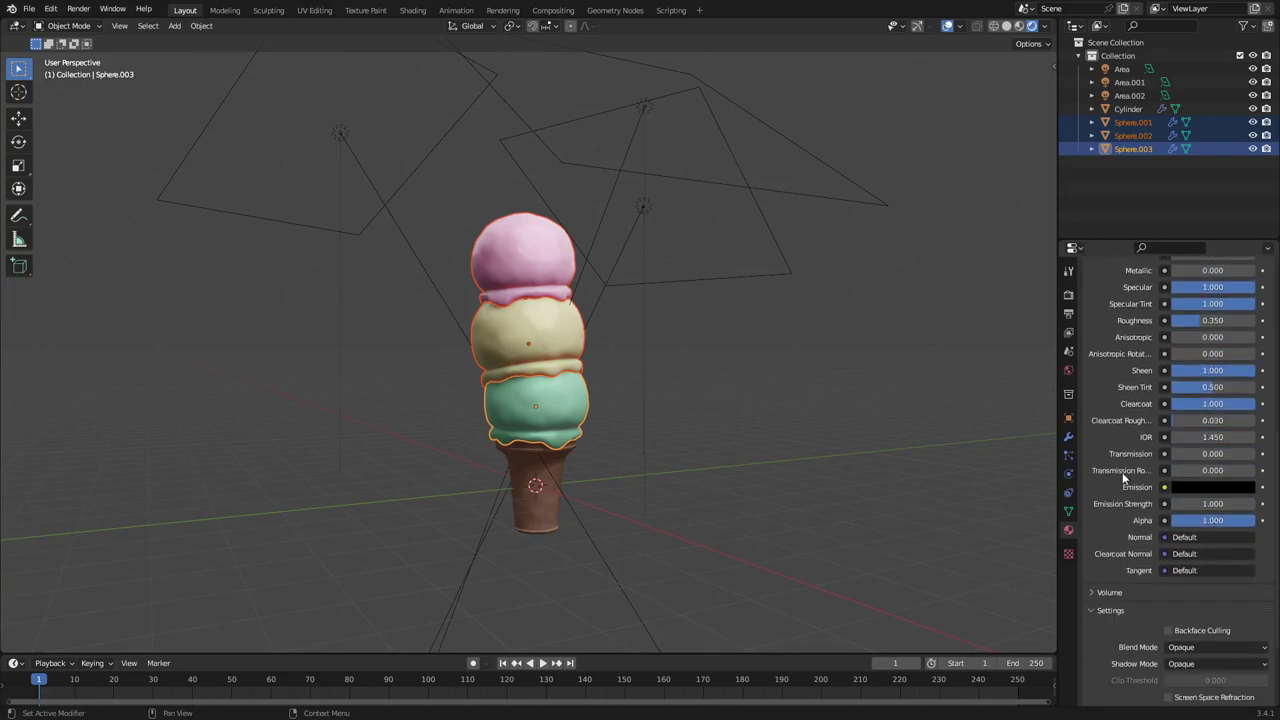
scroll(1120, 470, "up", 3)
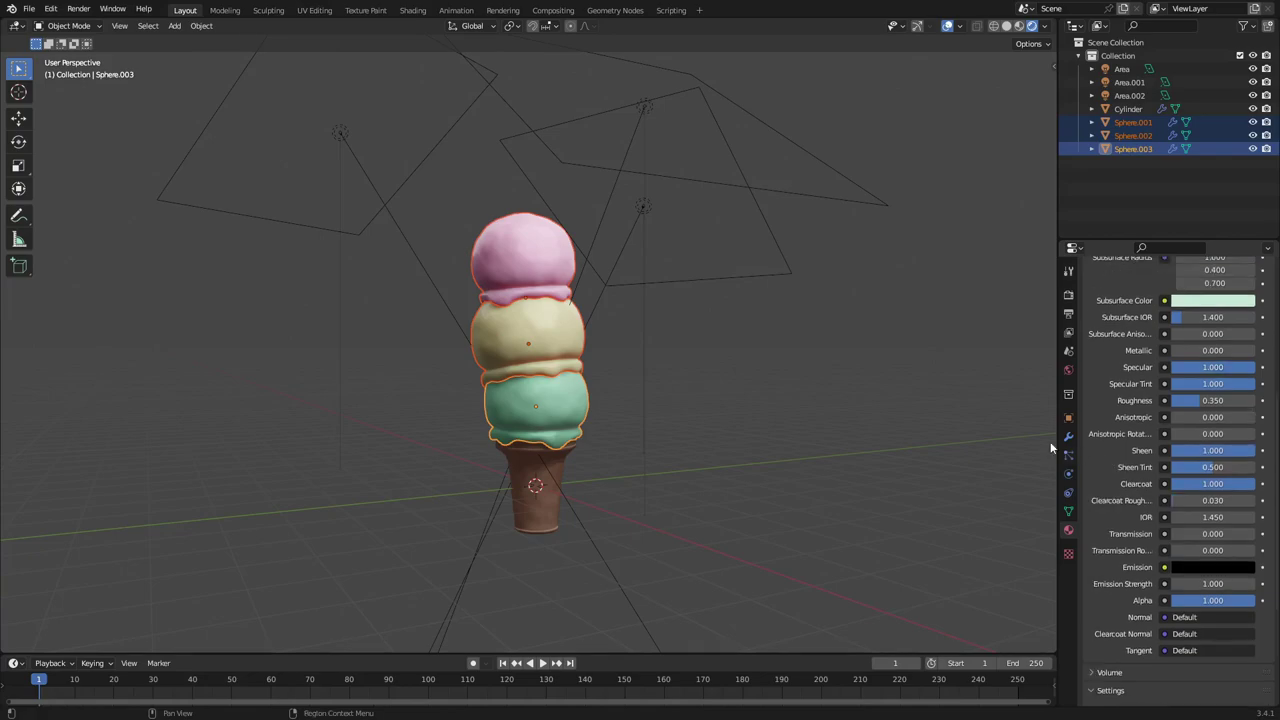
middle_click_drag(980, 430, 803, 405)
Open the pink scoop's material in a Shader Editor beside the rendered view, with the node sidebar hidden
left_click(574, 306)
scroll(733, 384, "up", 2)
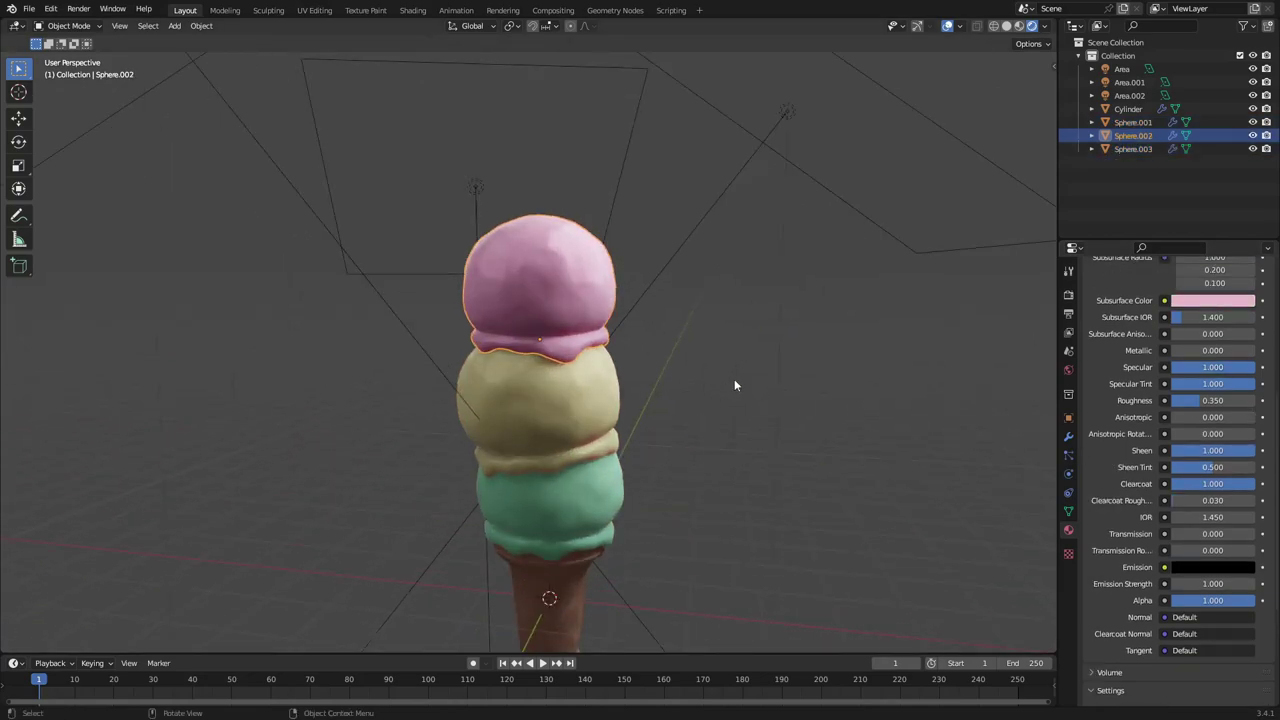
scroll(1126, 462, "down", 2)
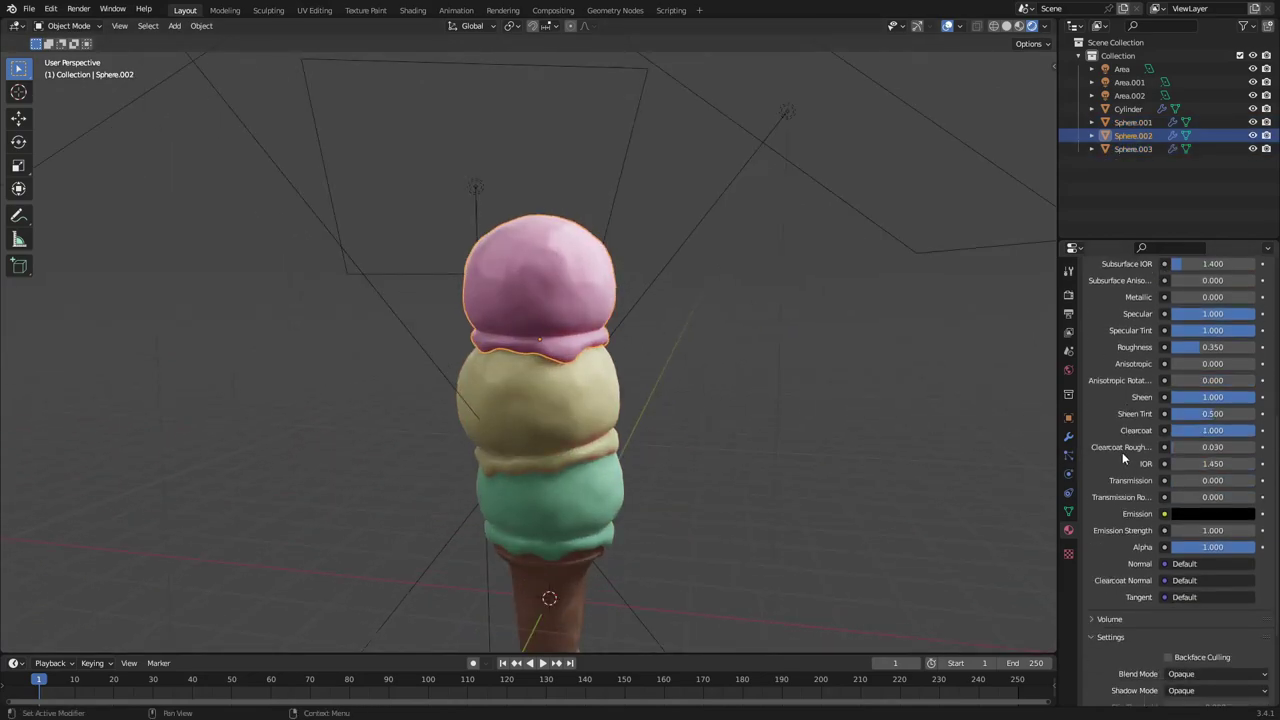
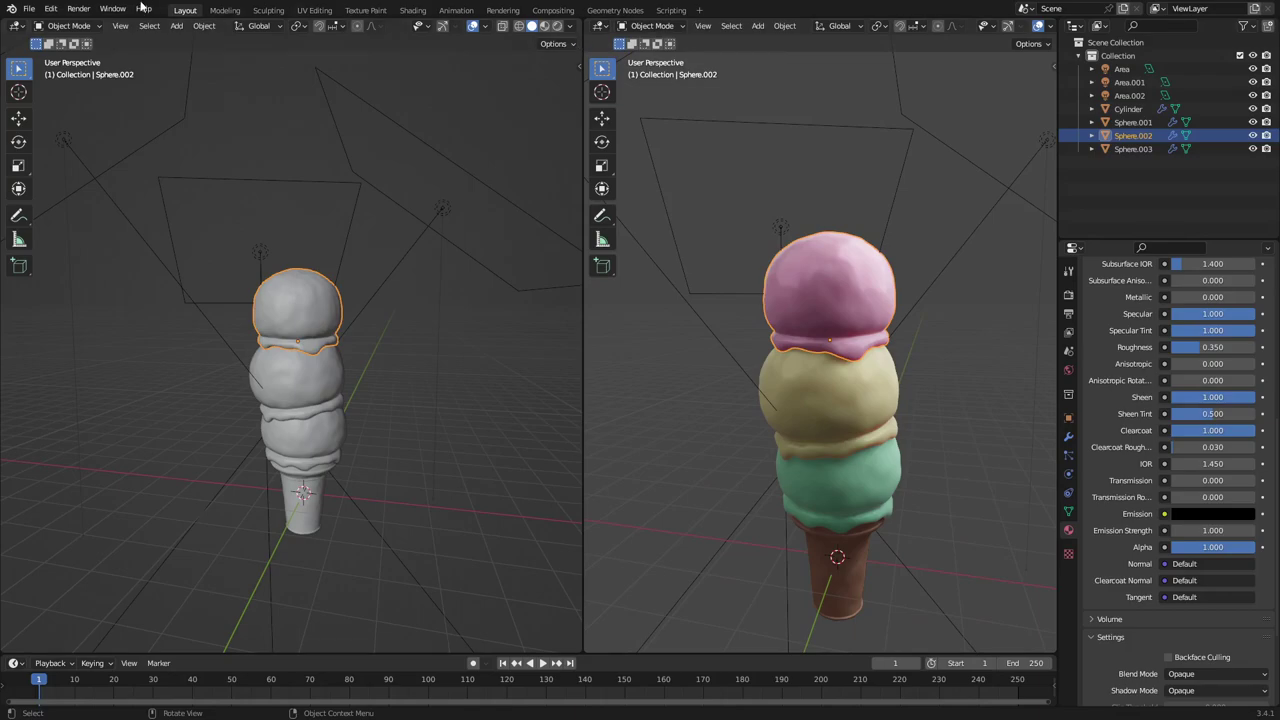
left_click(18, 26)
left_click(82, 151)
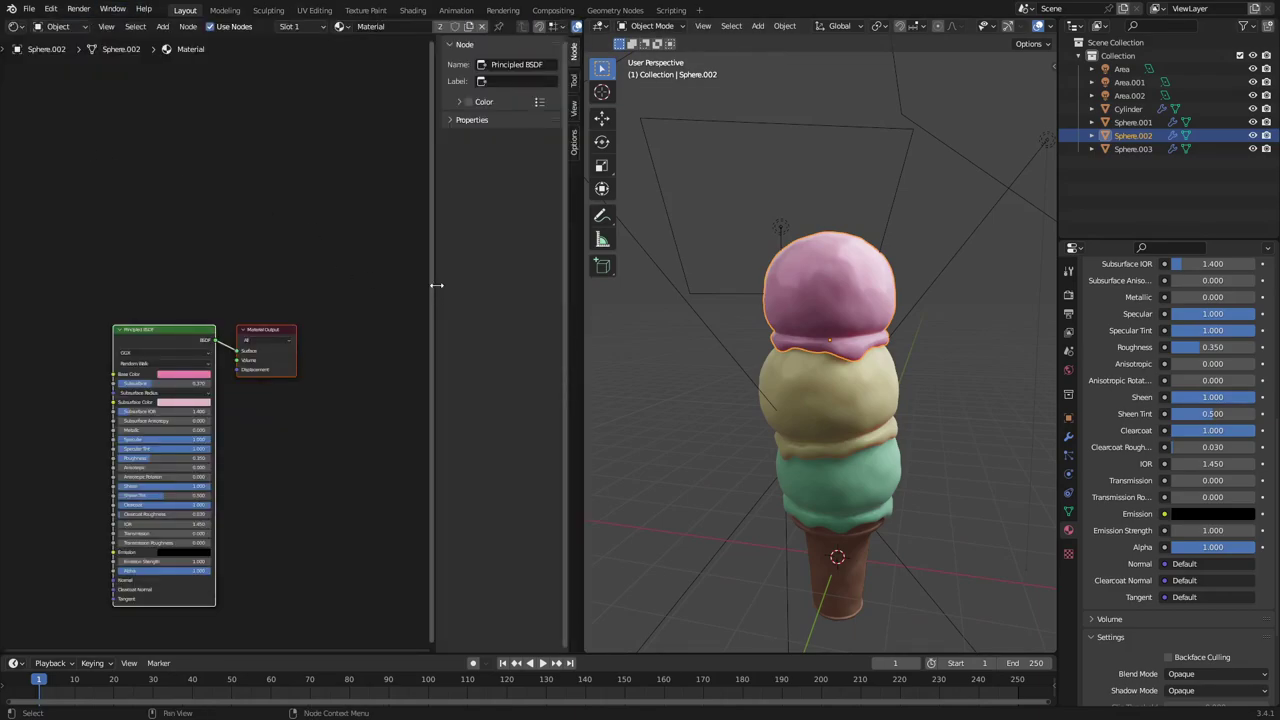
key("n")
Add an Emission node to the pink scoop's material
key("shift+a")
left_click(245, 210)
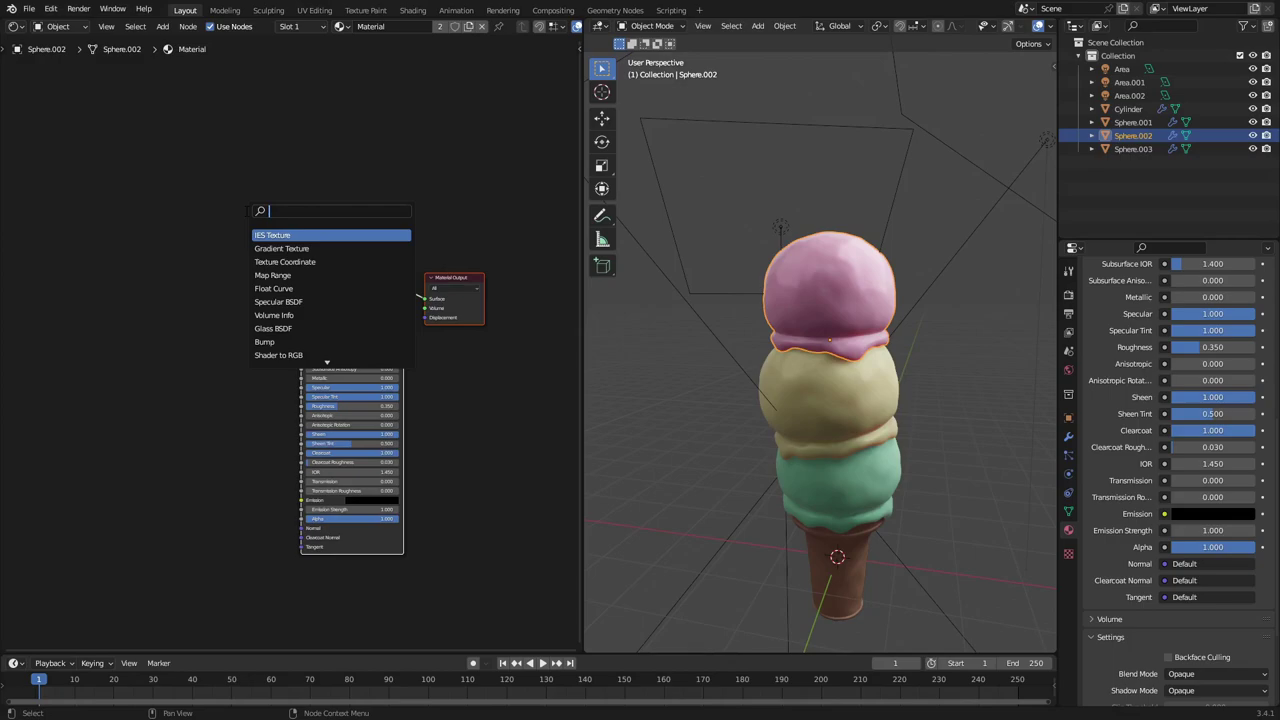
key("Return")
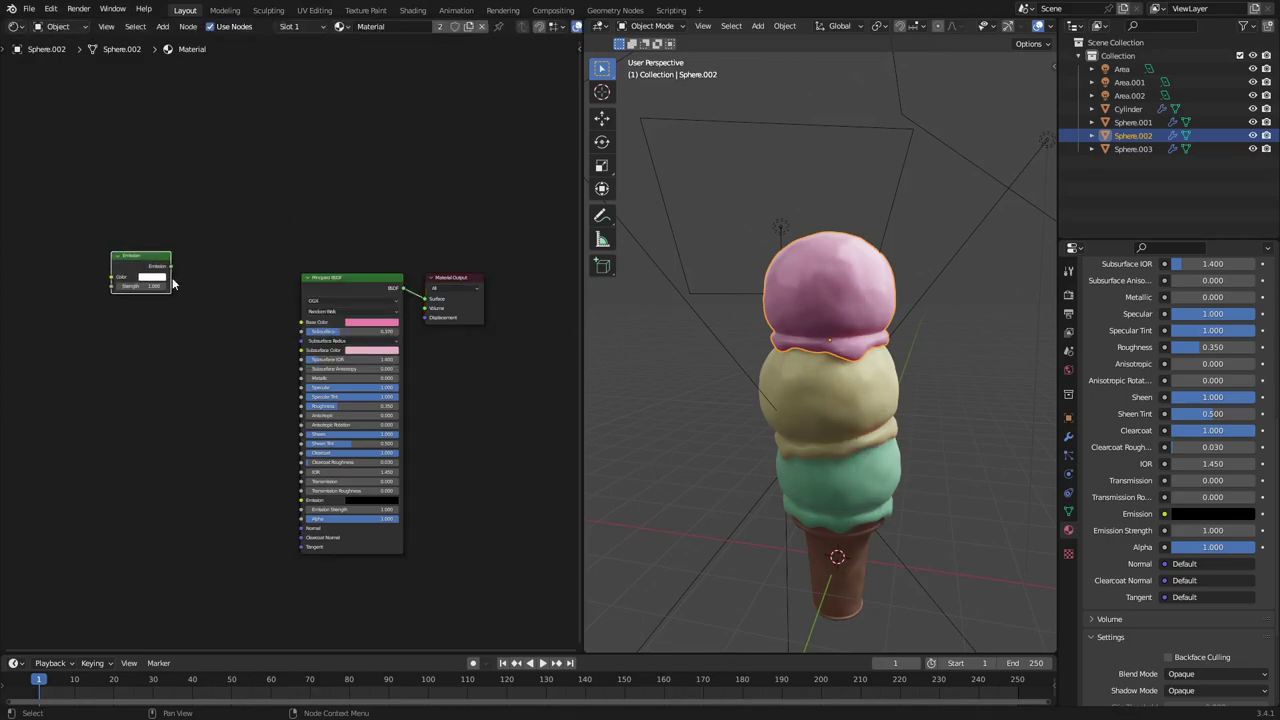
left_click(172, 280)
Insert a Mix Shader between the Principled BSDF and Material Output, and place the Emission node beneath it
key("shift+a")
left_click(172, 279)
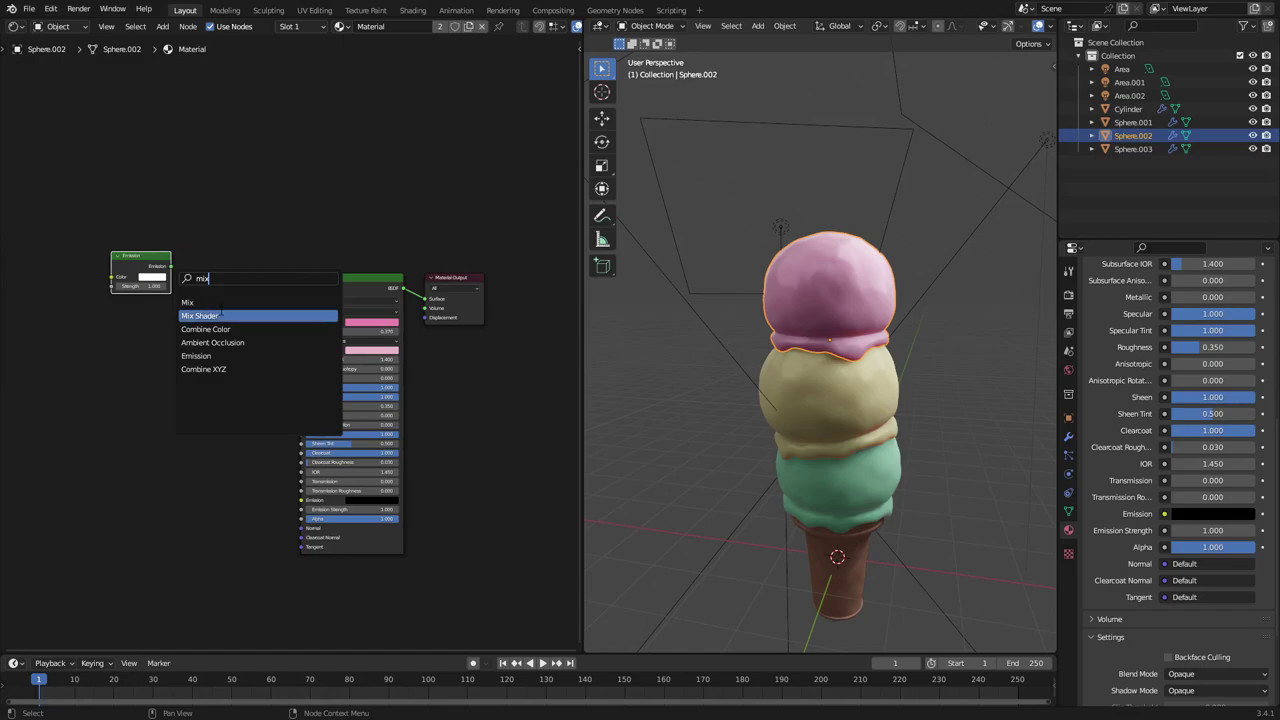
type("mix")
left_click(220, 315)
left_click(468, 282)
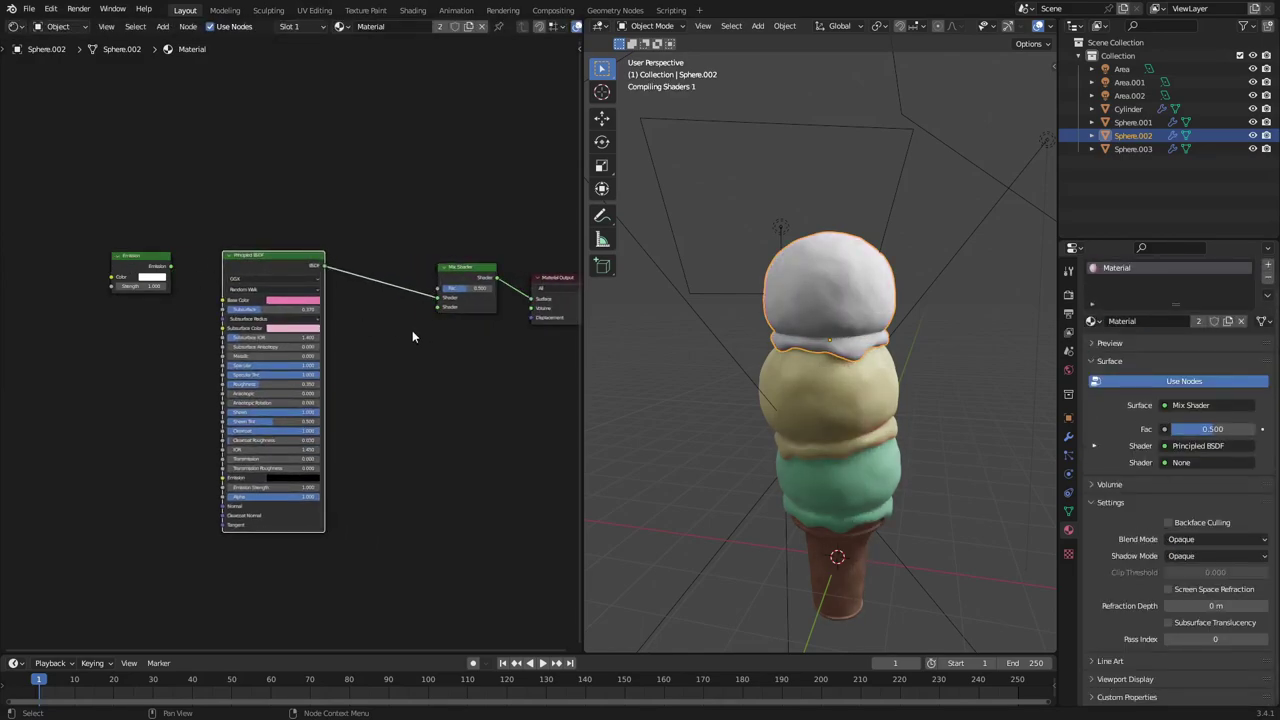
left_click_drag(140, 262, 579, 420)
left_click_drag(288, 353, 270, 352)
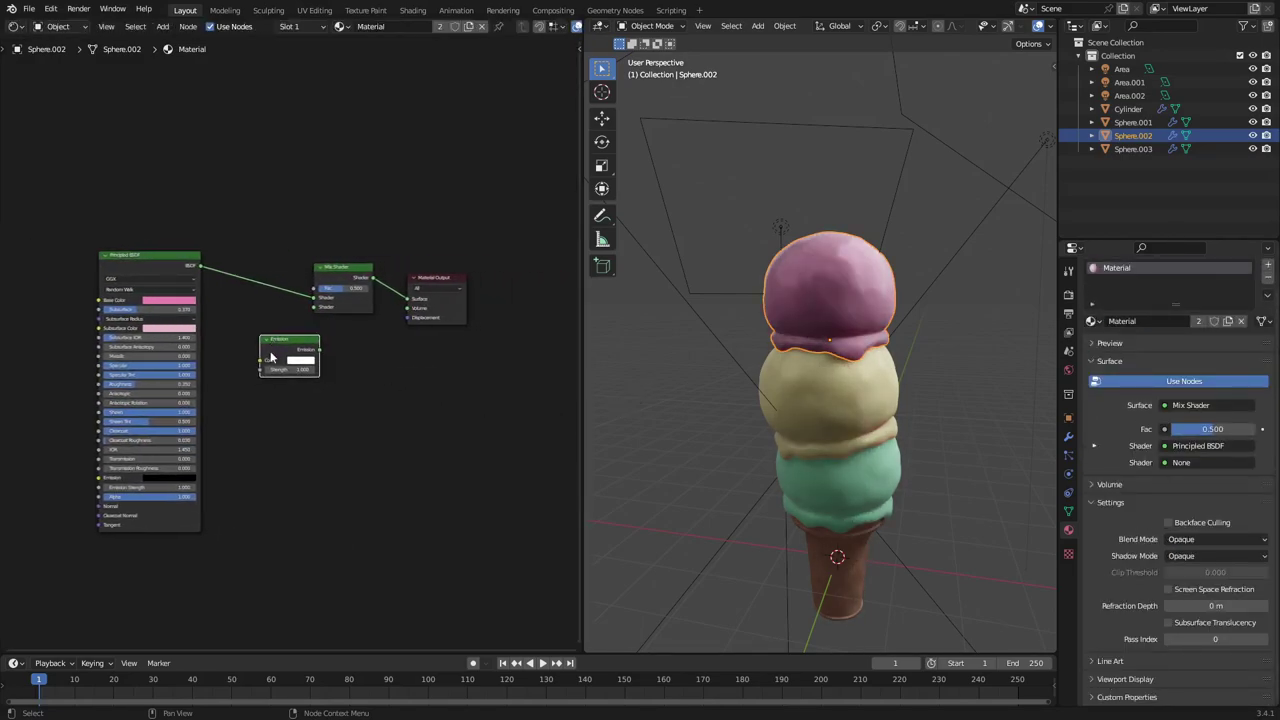
Try white as the emission color in the pink scoop's Principled BSDF, and undo it
scroll(277, 438, "up", 2)
middle_click_drag(277, 440, 382, 415)
scroll(340, 456, "up", 2)
left_click(266, 497)
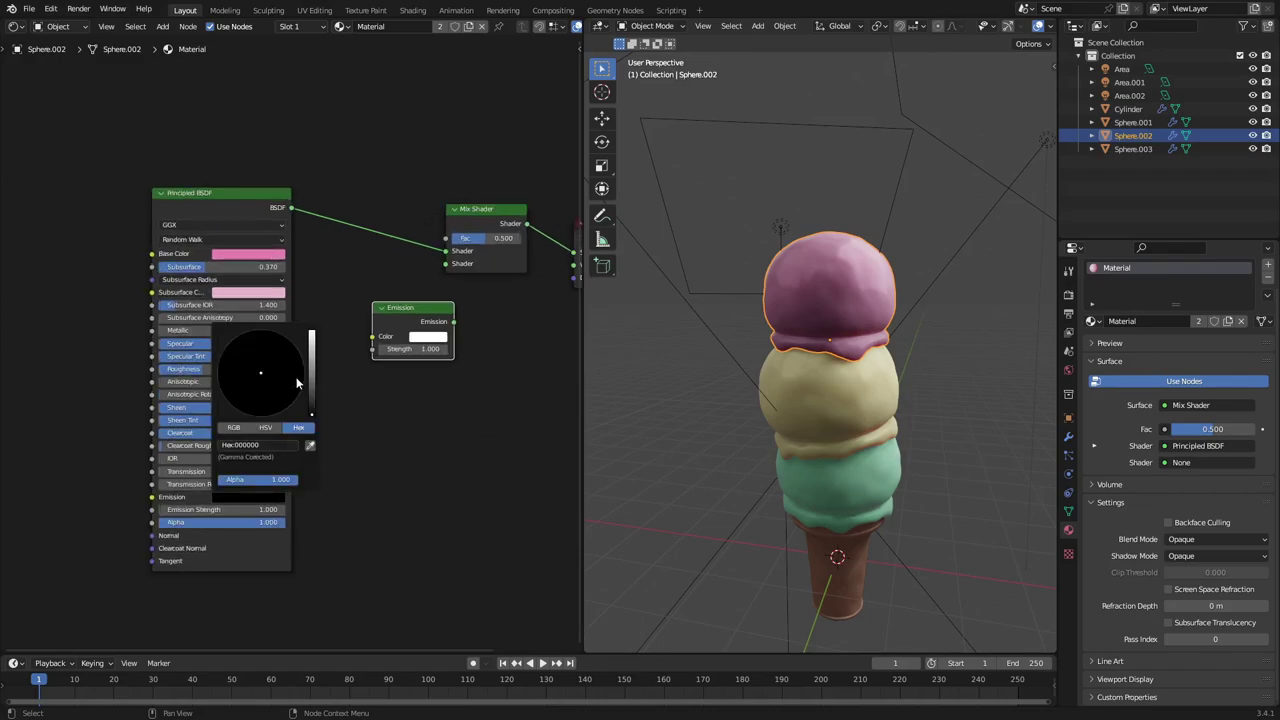
left_click_drag(311, 383, 311, 333)
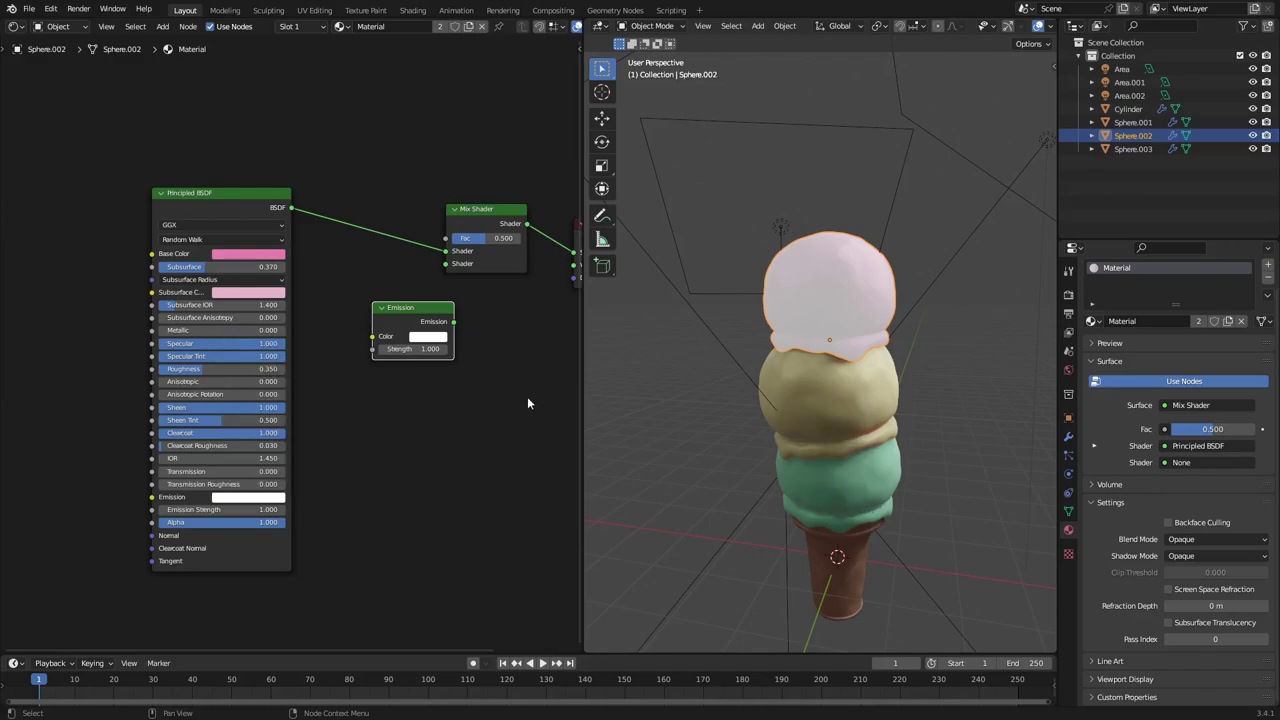
key("ctrl+z")
Connect the Emission node to the Mix Shader's second shader input and set its color to dark pink 341D25
left_click_drag(420, 319, 389, 311)
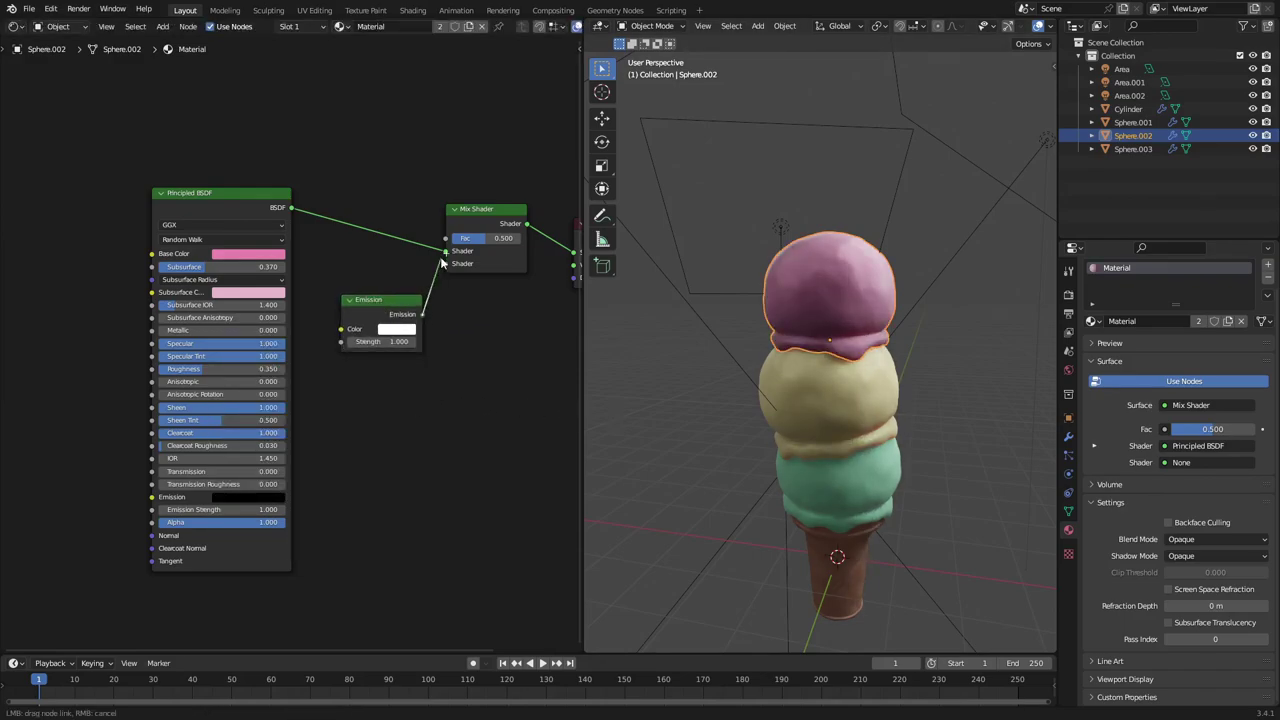
left_click_drag(441, 262, 444, 263)
left_click_drag(383, 303, 369, 292)
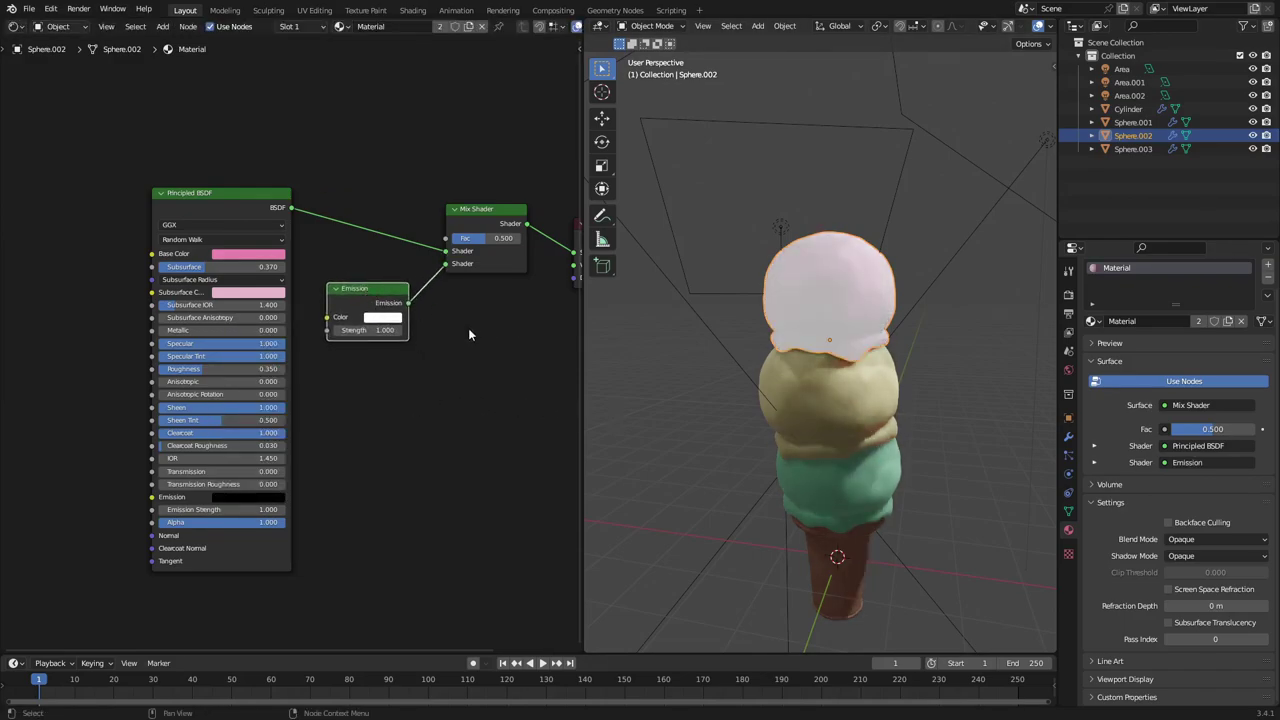
left_click(374, 319)
mouse_move(463, 208)
left_mouse_down()
mouse_move(463, 222)
mouse_move(429, 176)
mouse_move(440, 209)
mouse_move(432, 186)
left_mouse_up()
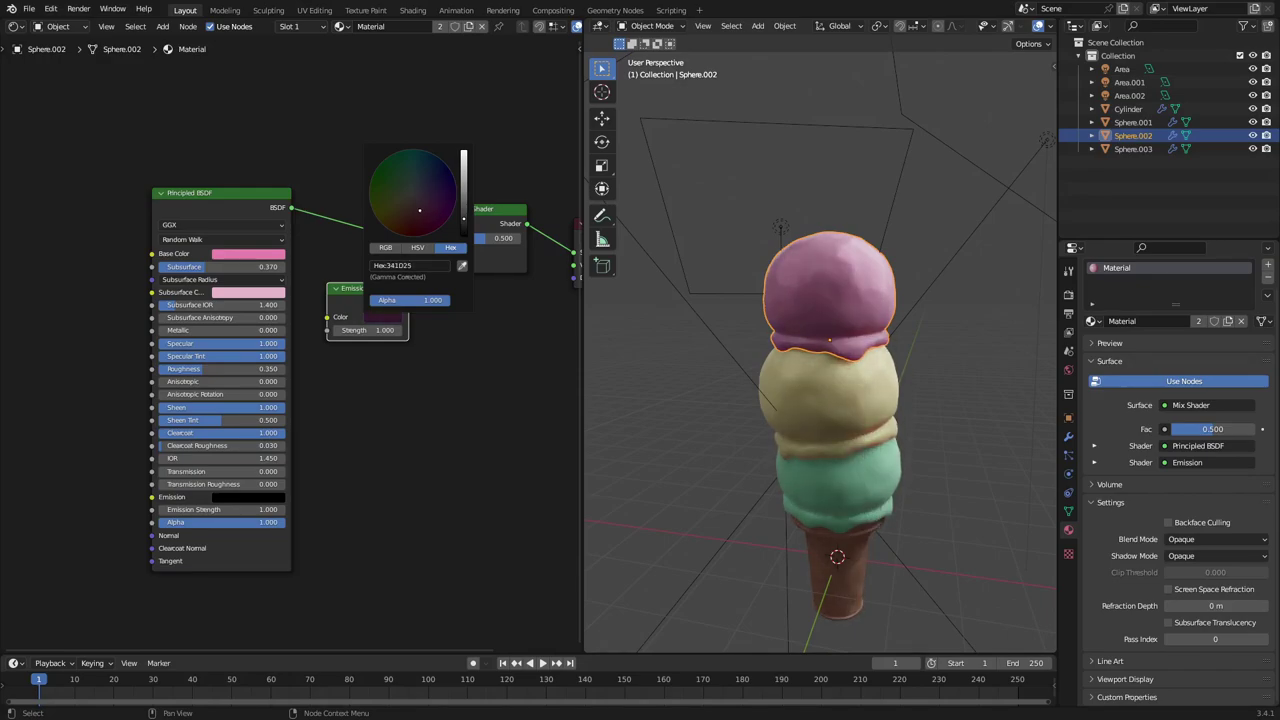
Raise the Emission node's strength to 5.1 while checking the pink scoop up close
left_click_drag(370, 330, 398, 330)
middle_click_drag(909, 323, 850, 318)
scroll(854, 270, "up", 4)
middle_click_drag(854, 270, 772, 339, "shift")
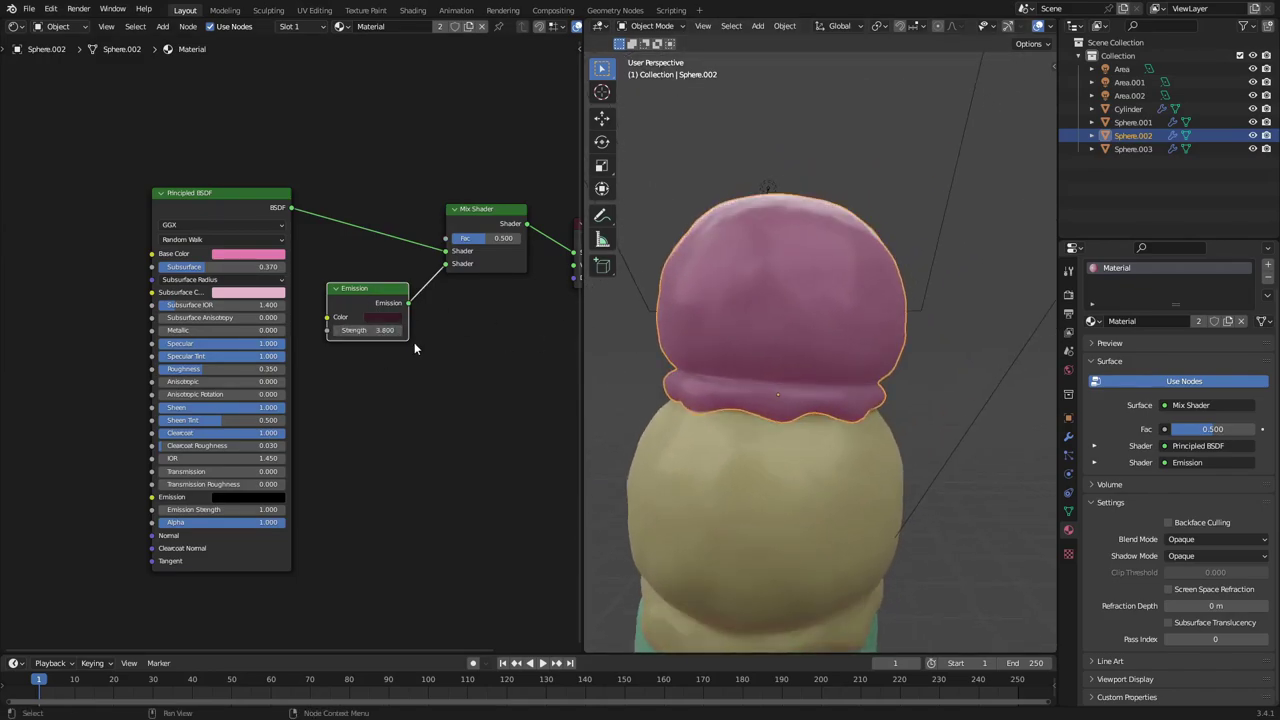
mouse_move(380, 330)
left_mouse_down()
mouse_move(363, 330)
mouse_move(405, 330)
left_mouse_up()
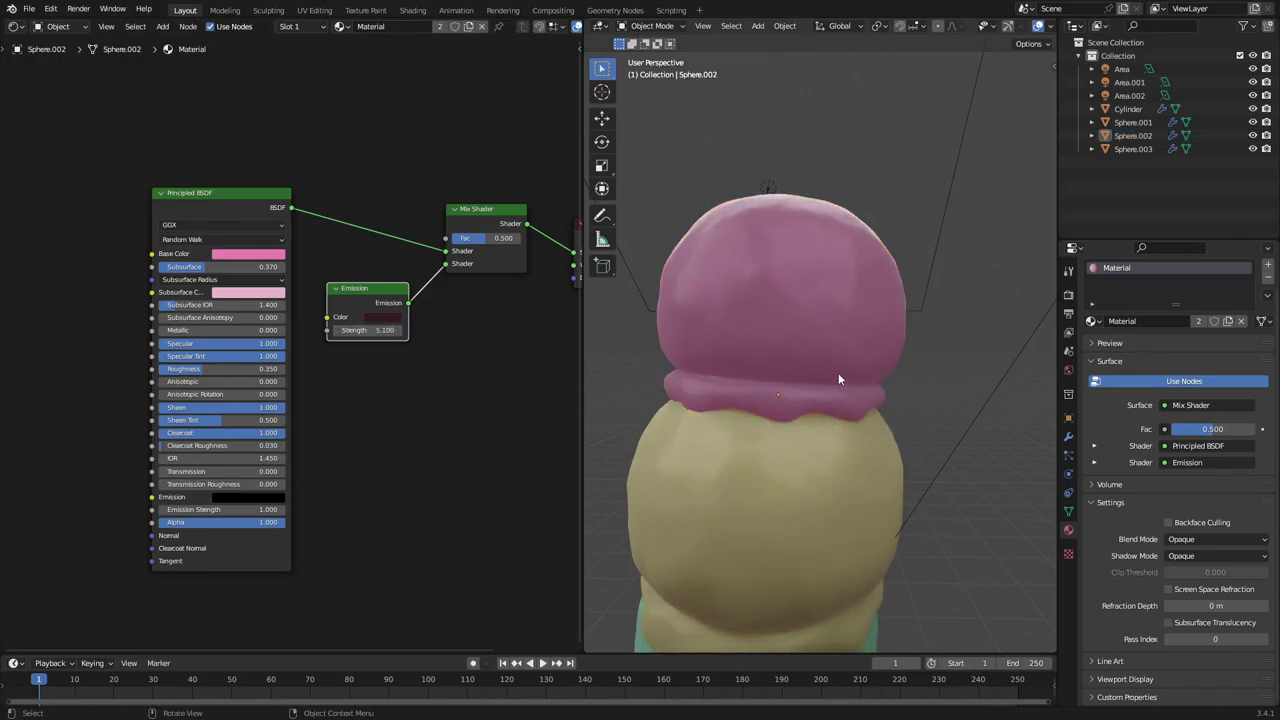
Examine the glowing pink scoop against the other scoops from several angles and distances
scroll(838, 374, "down", 4)
middle_click_drag(838, 374, 982, 380)
scroll(930, 370, "up", 4)
middle_click_drag(860, 355, 958, 346)
scroll(958, 355, "down", 4)
scroll(1012, 330, "up", 6)
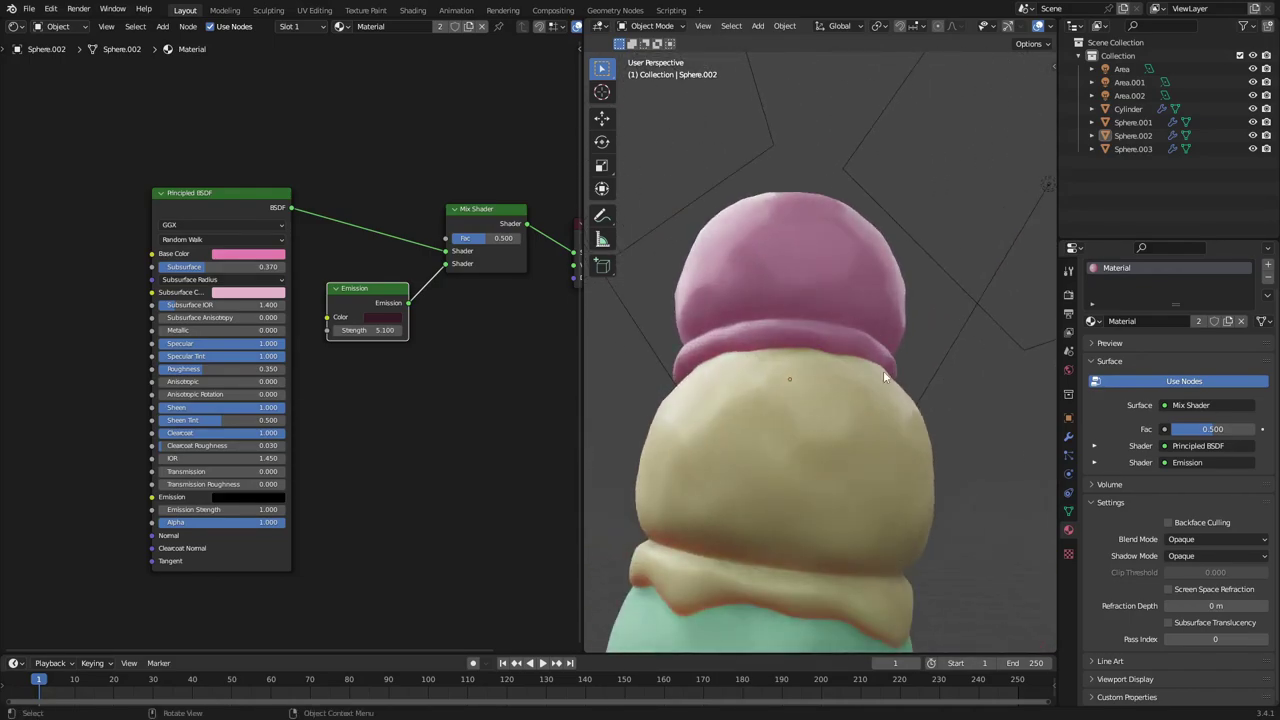
middle_click_drag(884, 377, 894, 332)
Compare the yellow scoop's material, and set the pink scoop's Emission strength to 6
left_click(722, 357)
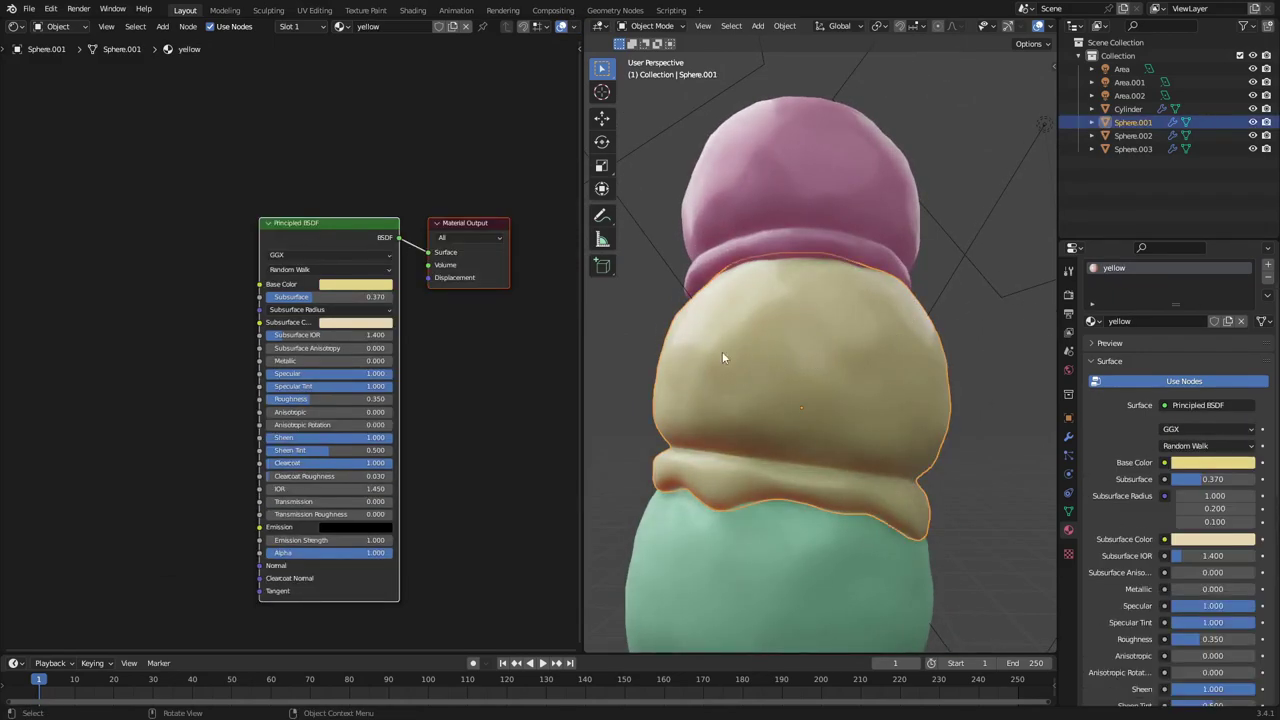
left_click(773, 266)
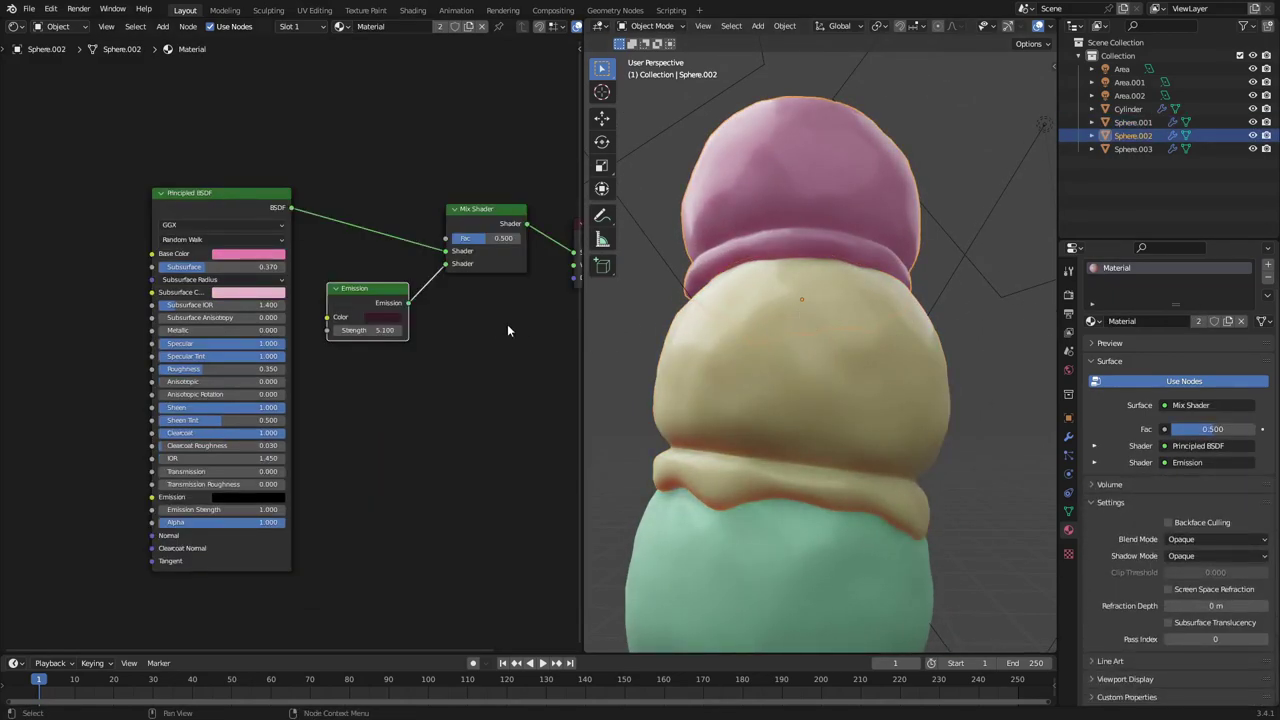
scroll(370, 335, "down", 1)
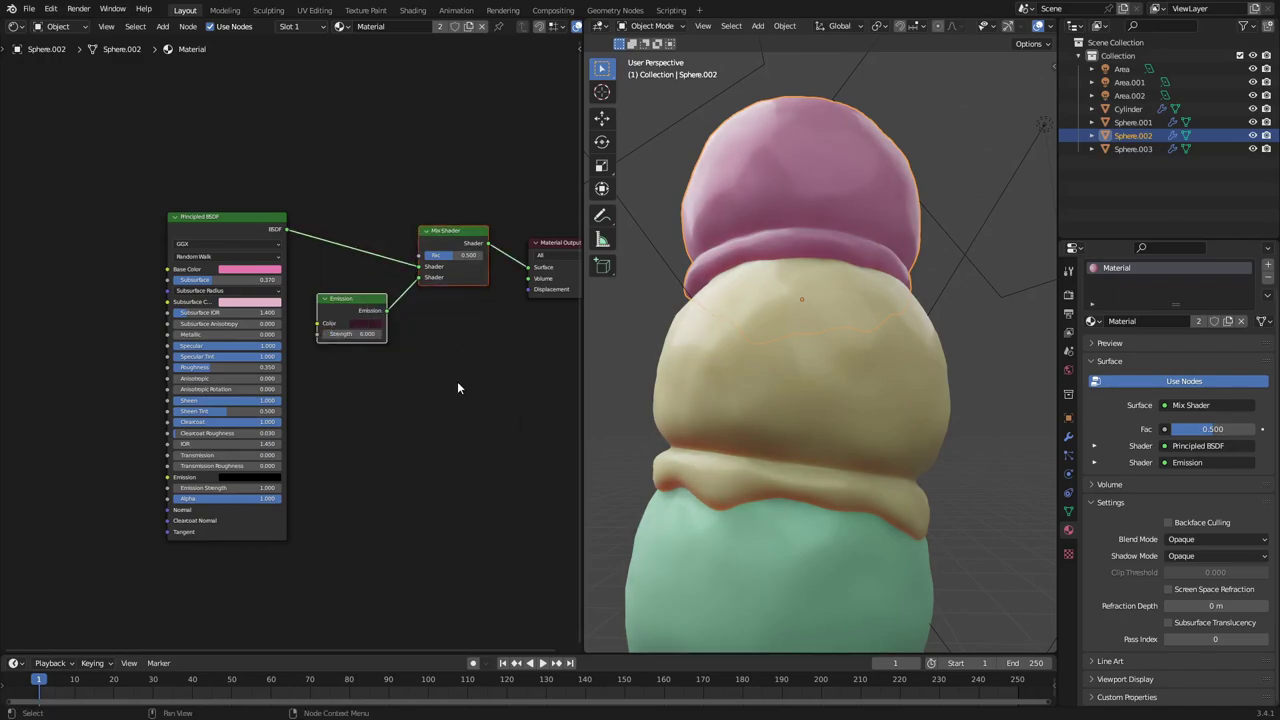
Try to copy the pink material's Emission and Mix Shader nodes into the yellow scoop's material
left_click_drag(412, 297, 396, 252)
left_click_drag(501, 366, 358, 207)
left_click_drag(476, 361, 348, 221)
left_click(855, 360)
key("ctrl+v")
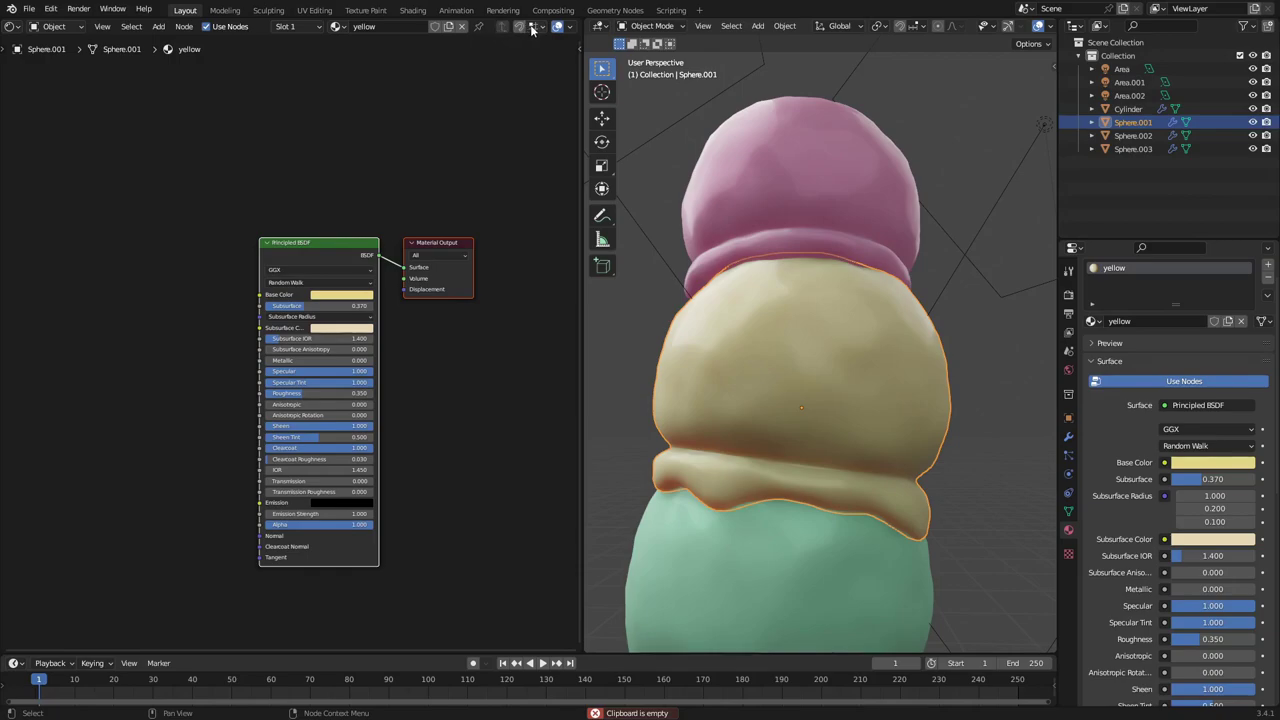
Try to paste copied nodes into the yellow scoop's material node tree
left_click(184, 26)
mouse_move(160, 27)
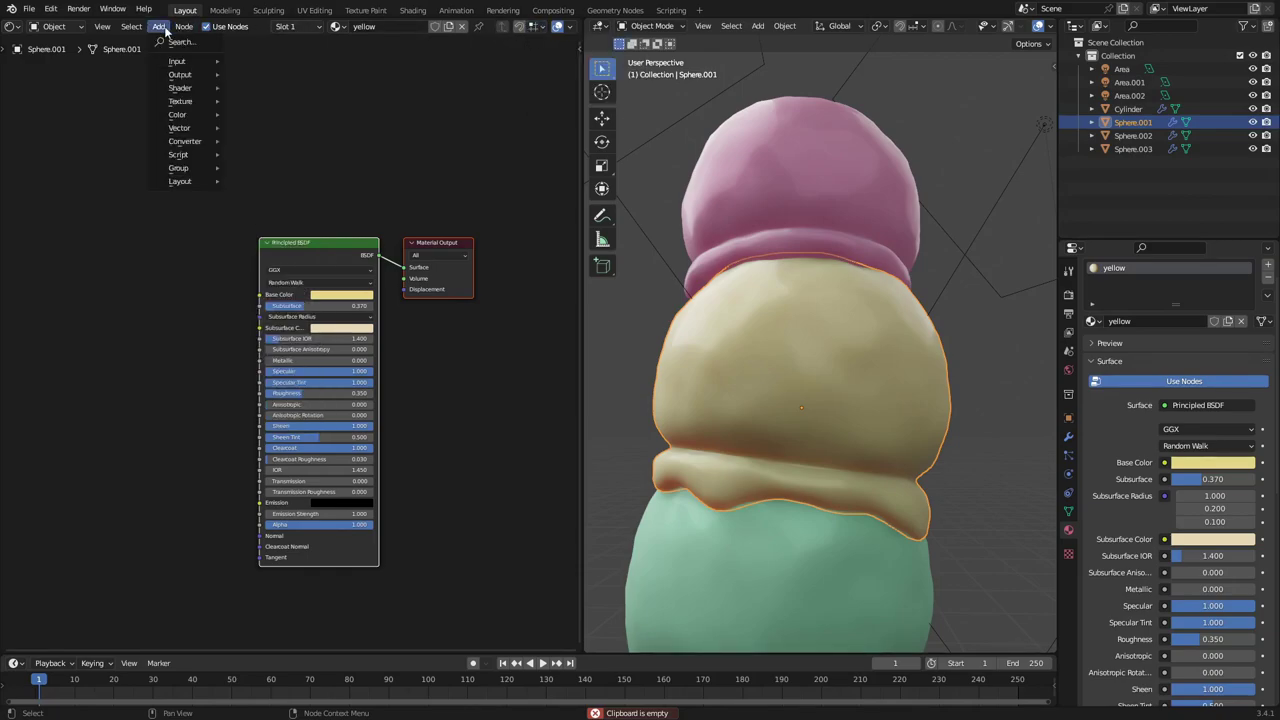
mouse_move(100, 27)
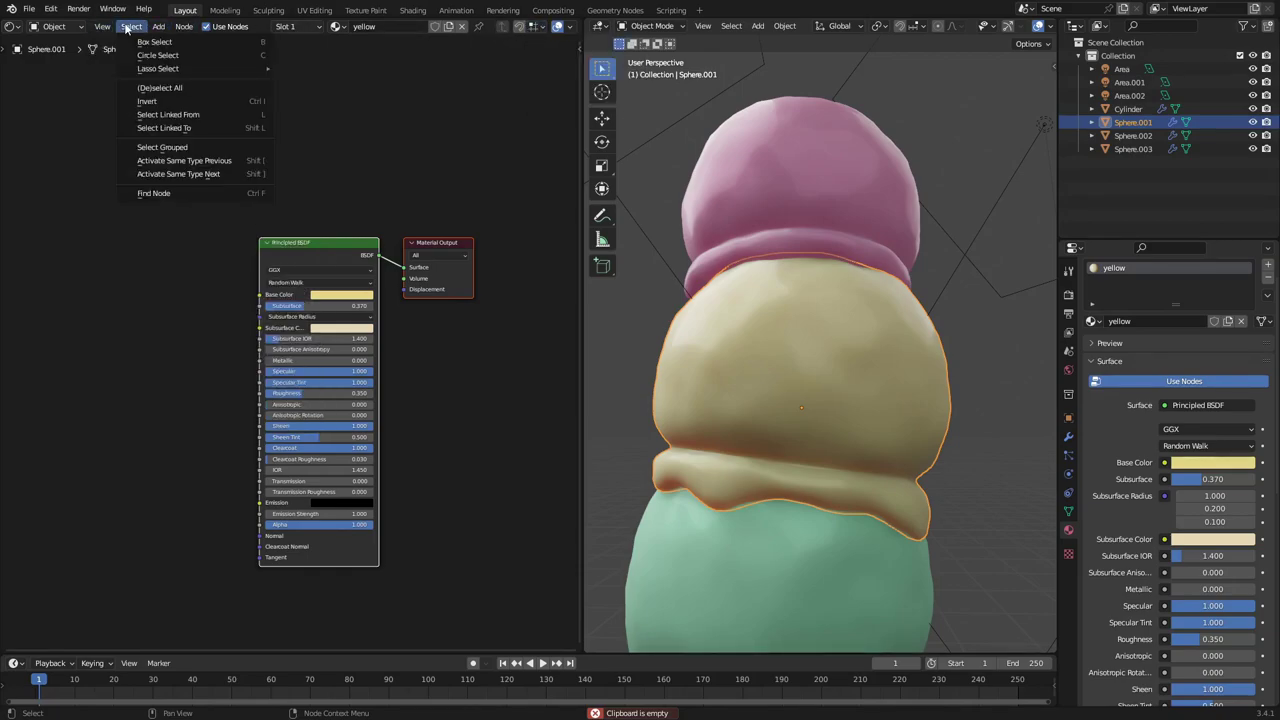
right_click(375, 77)
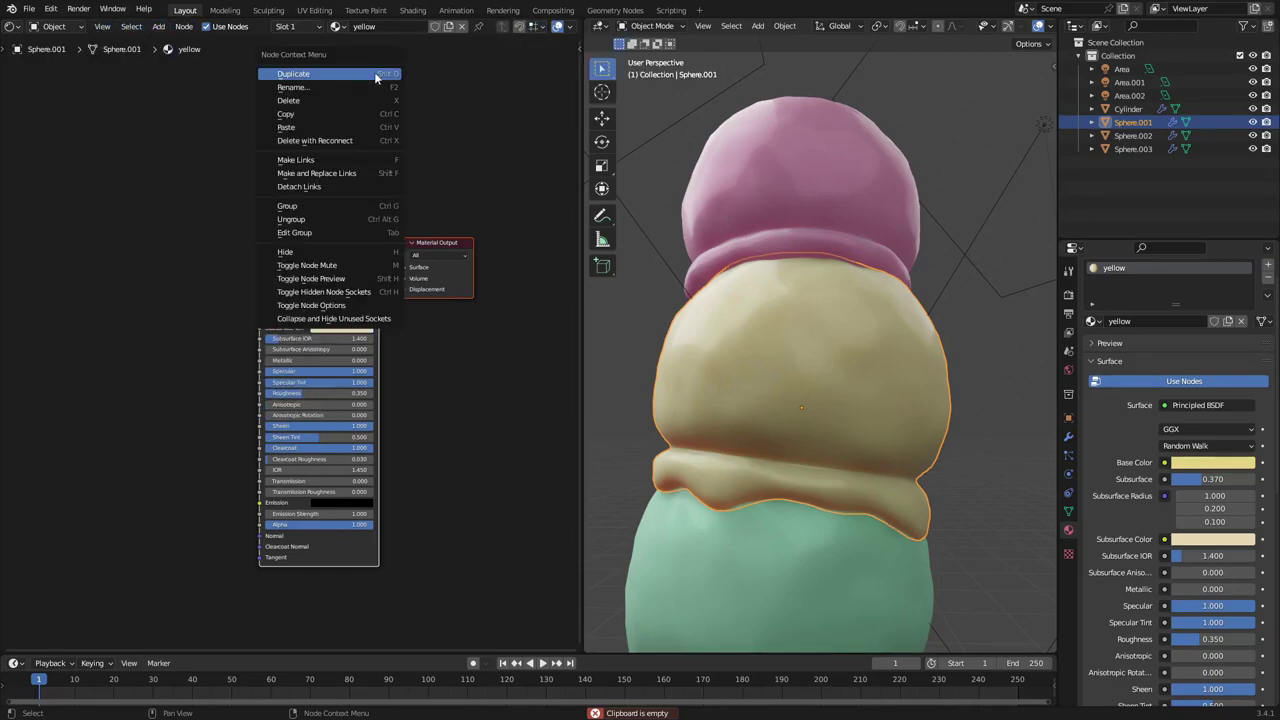
left_click(355, 126)
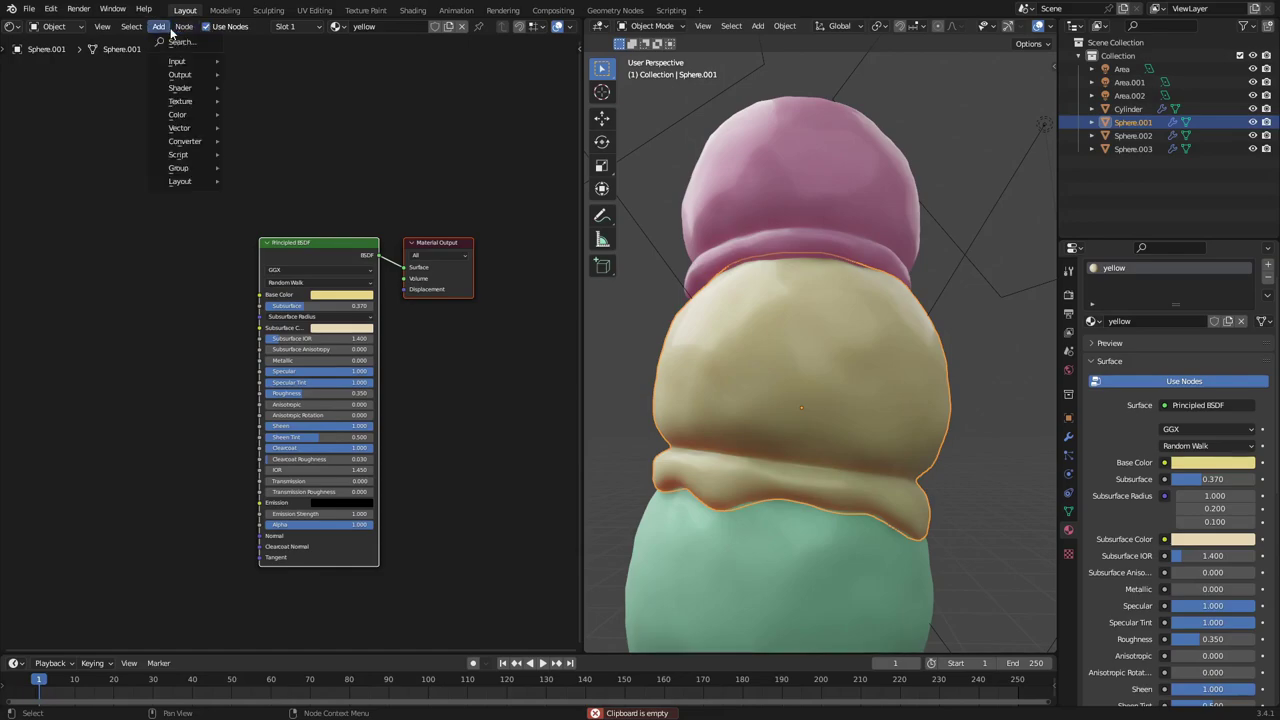
mouse_move(183, 28)
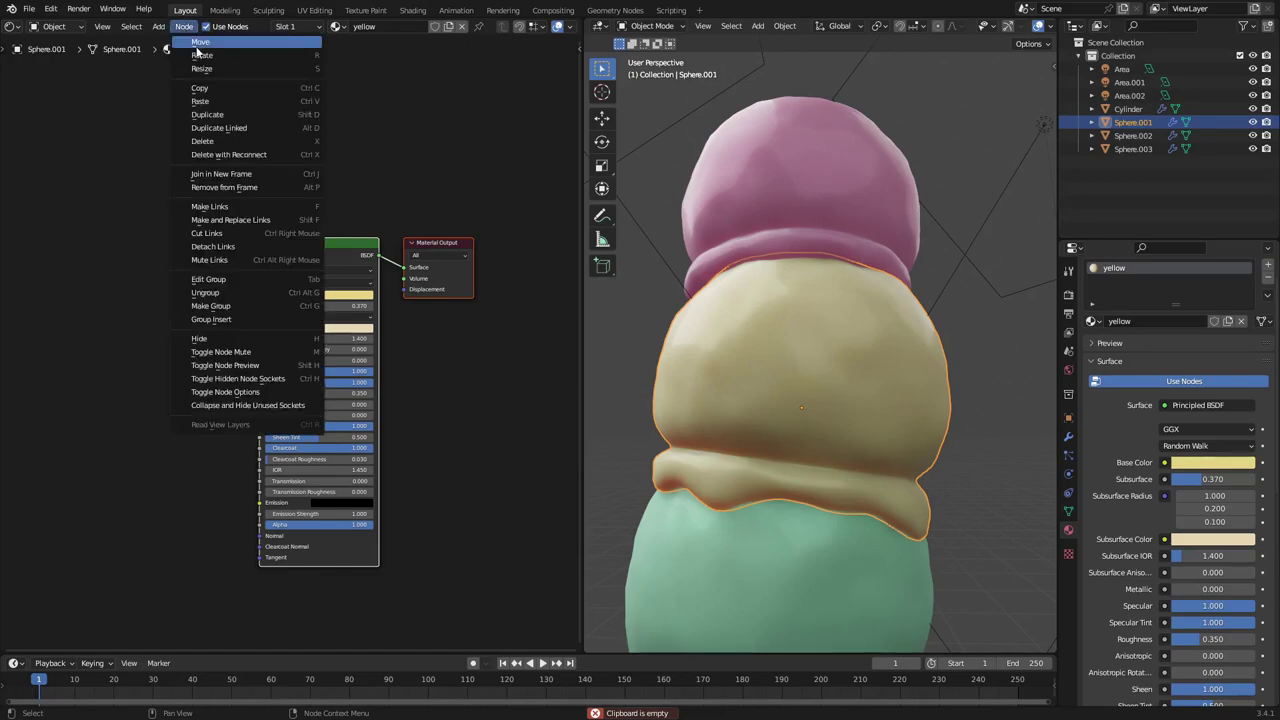
left_click(234, 101)
Copy the pink scoop's Emission and Mix Shader nodes and paste them into the yellow scoop's material
left_click(776, 214)
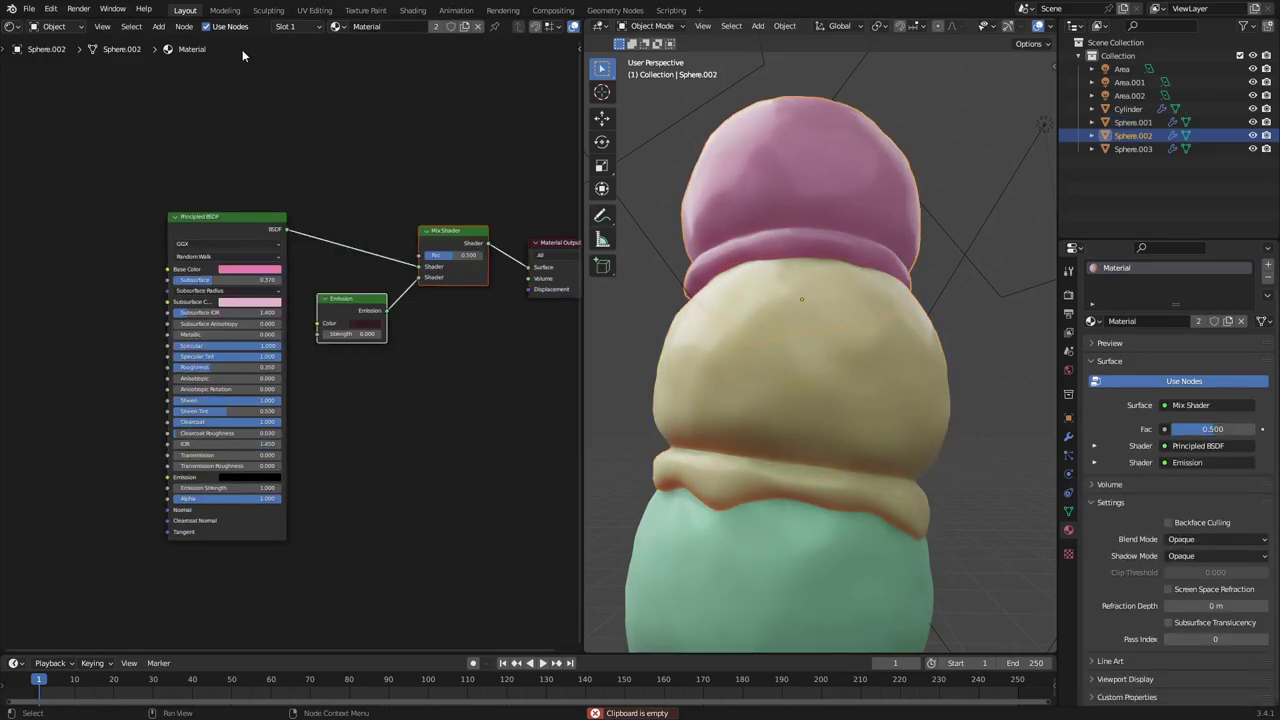
right_click(350, 313)
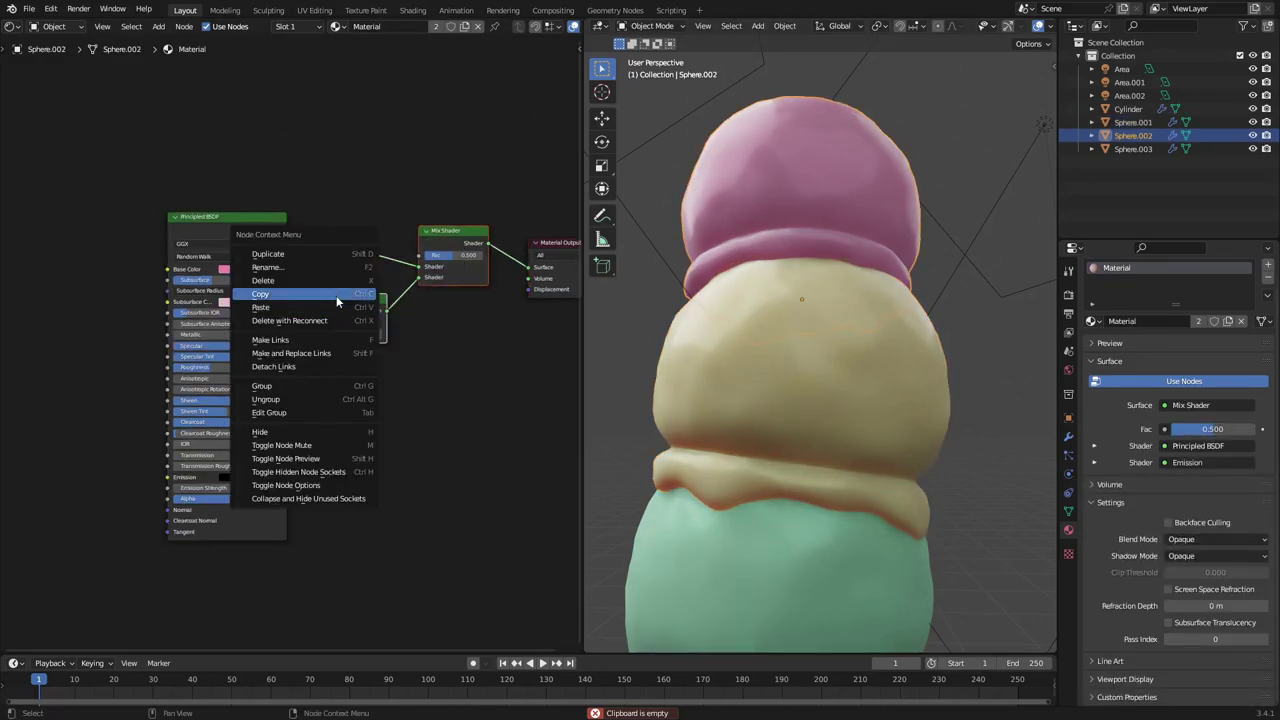
left_click(337, 296)
left_click(715, 350)
right_click(444, 343)
left_click(416, 355)
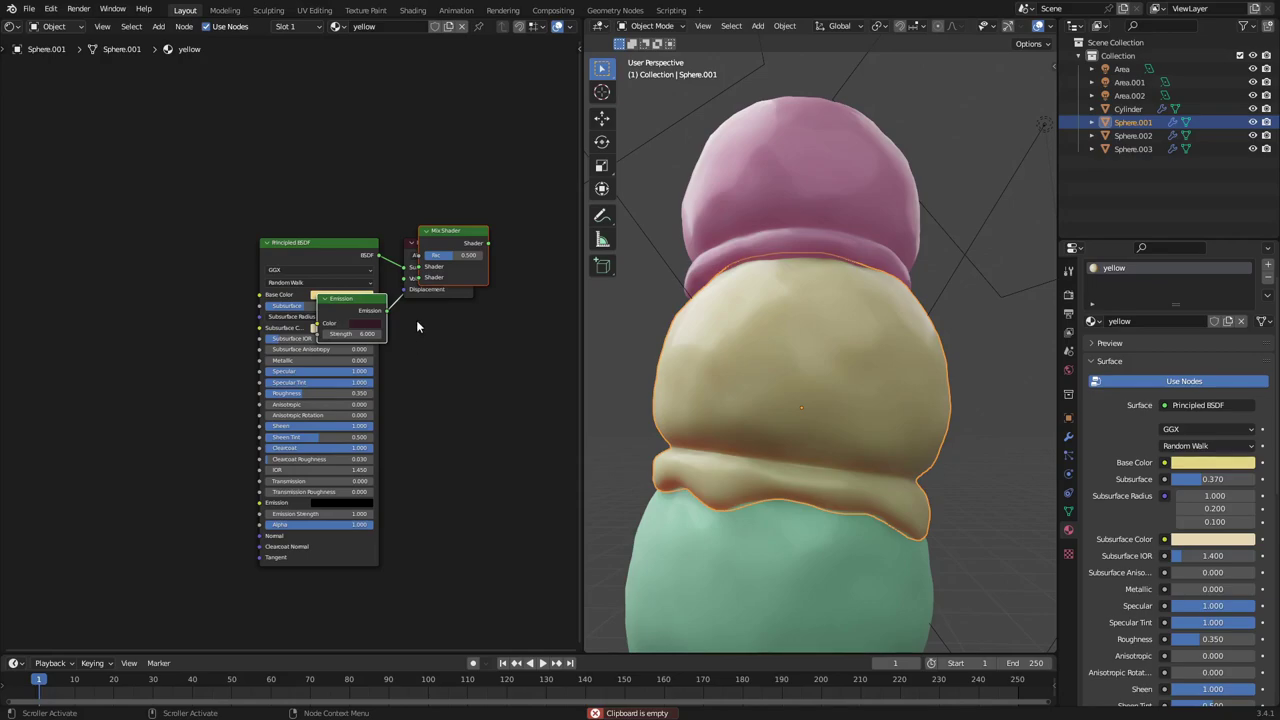
Spread out the yellow material's nodes and connect the Mix Shader between the Principled BSDF and the Material Output
left_click_drag(322, 243, 137, 218)
left_click_drag(353, 298, 261, 333)
left_click_drag(459, 244, 312, 286)
left_click_drag(382, 263, 410, 270)
left_click_drag(238, 337, 250, 327)
Adjust the yellow material's Emission colour, trying a dark purple before settling on a dark reddish brown
left_click(262, 351)
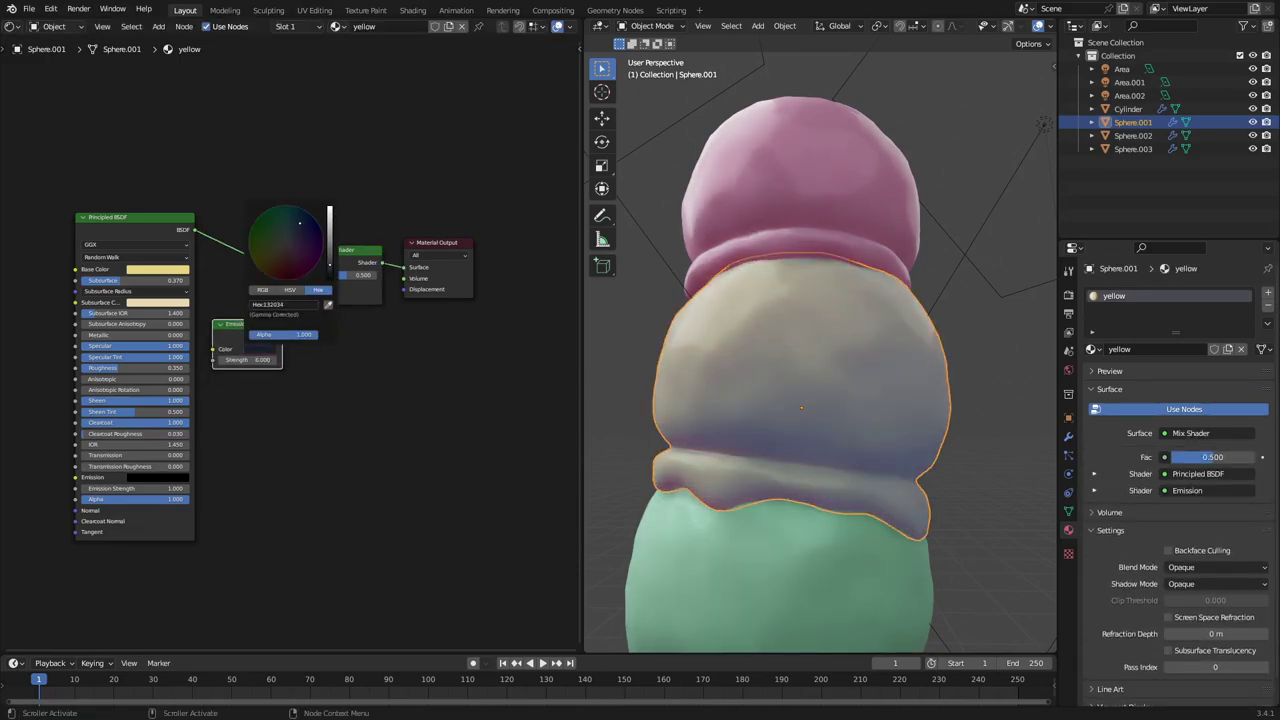
mouse_move(299, 223)
left_mouse_down()
mouse_move(303, 260)
mouse_move(302, 245)
left_mouse_up()
scroll(791, 330, "down", 1)
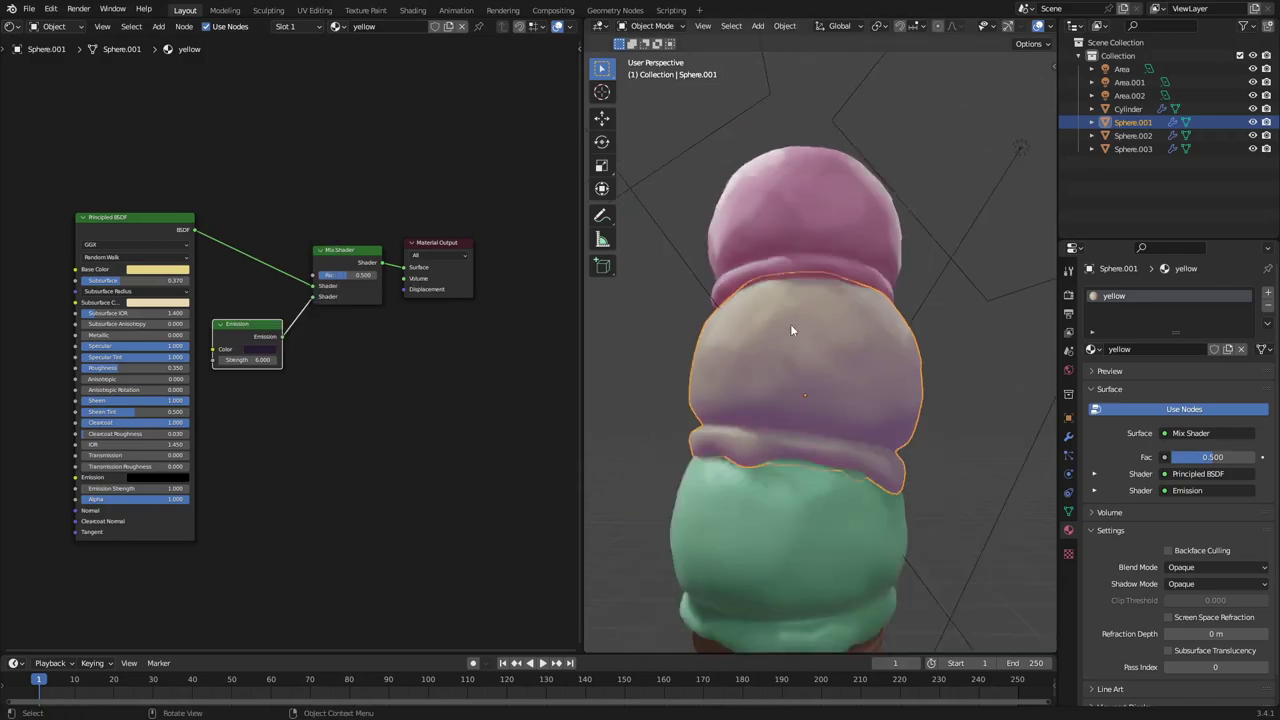
scroll(791, 330, "down", 4)
middle_click_drag(791, 330, 914, 347)
scroll(914, 347, "up", 4)
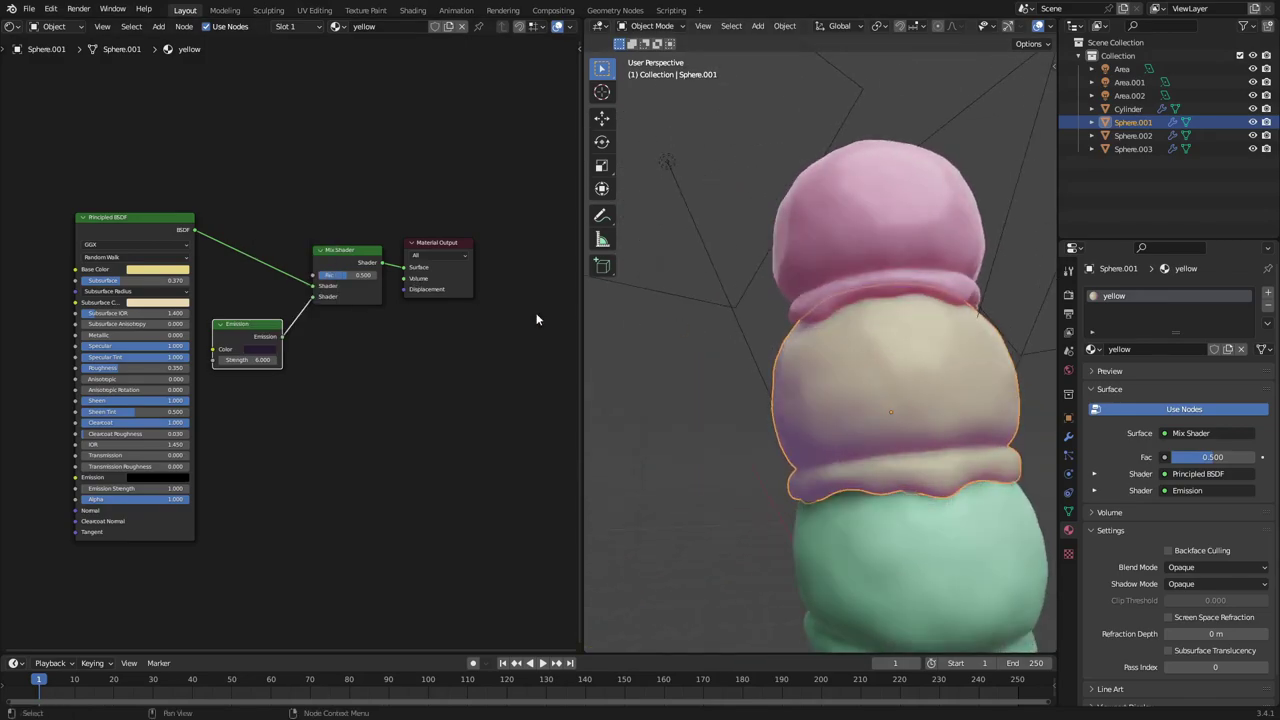
left_click(258, 349)
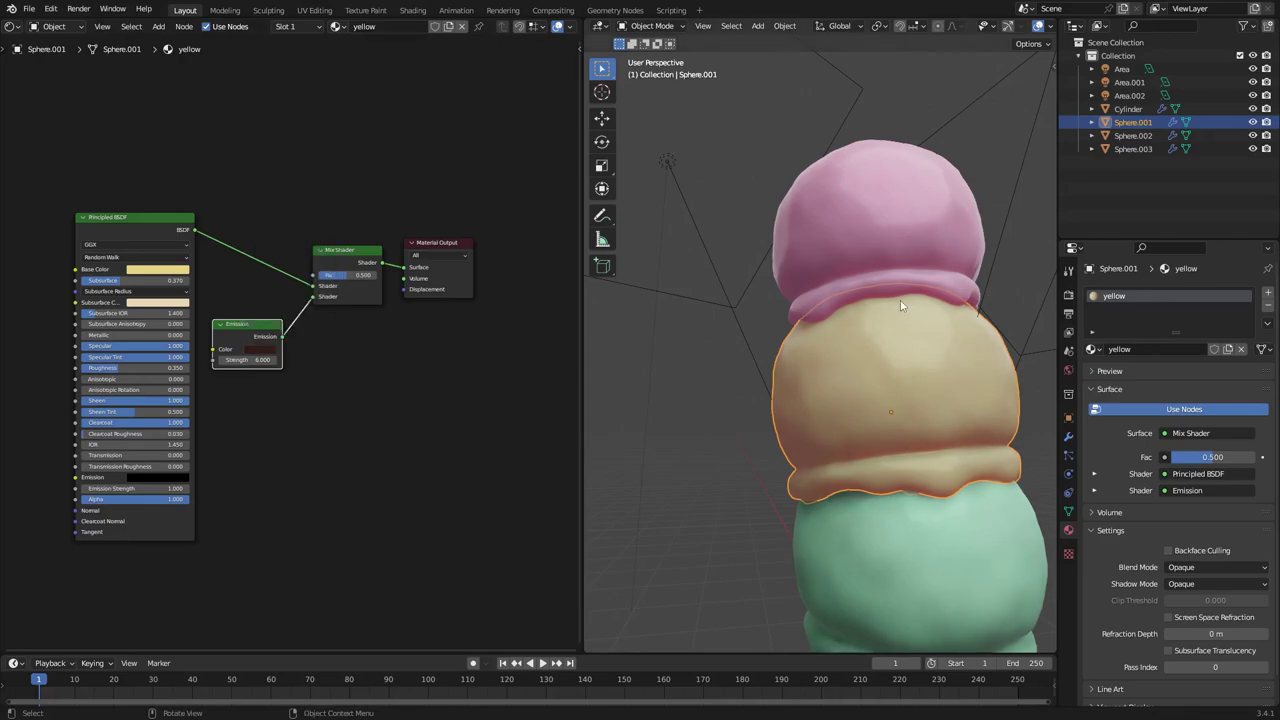
Examine the yellow scoop's glow against the pink and green scoops from several angles and distances
scroll(905, 308, "down", 7)
left_click(947, 377)
middle_click_drag(945, 378, 765, 398)
scroll(810, 386, "up", 3)
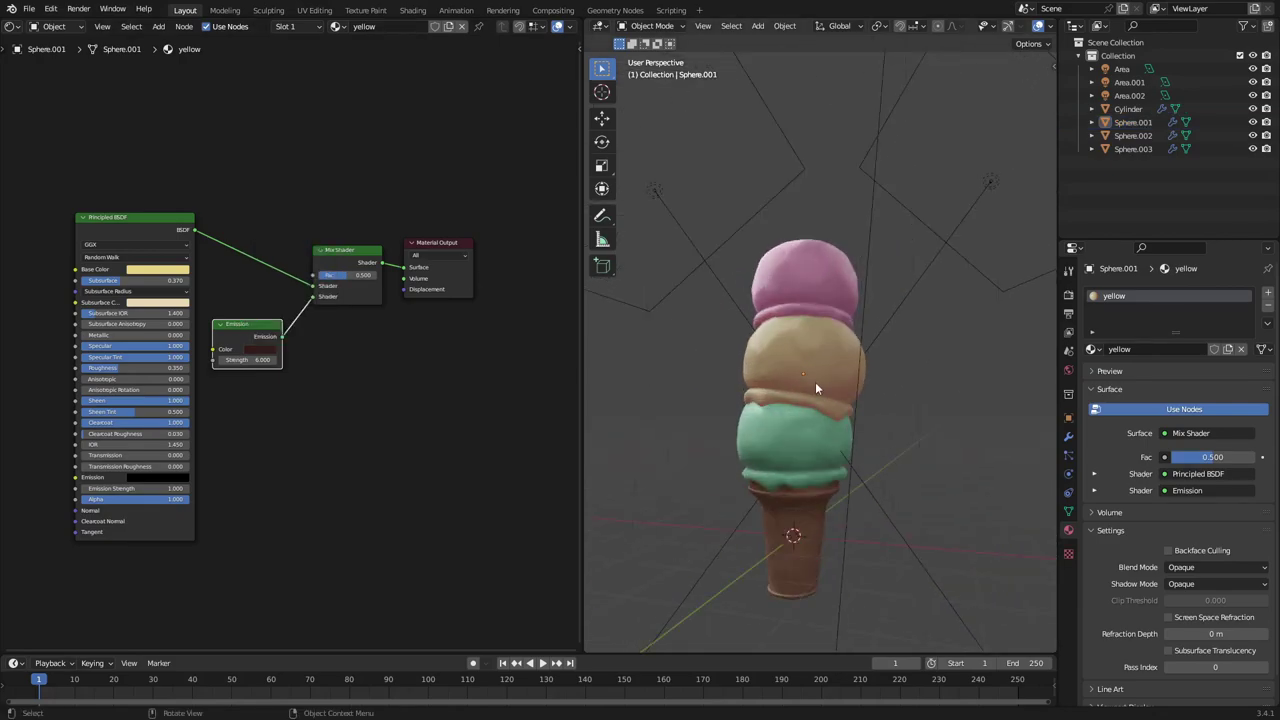
left_click(816, 384)
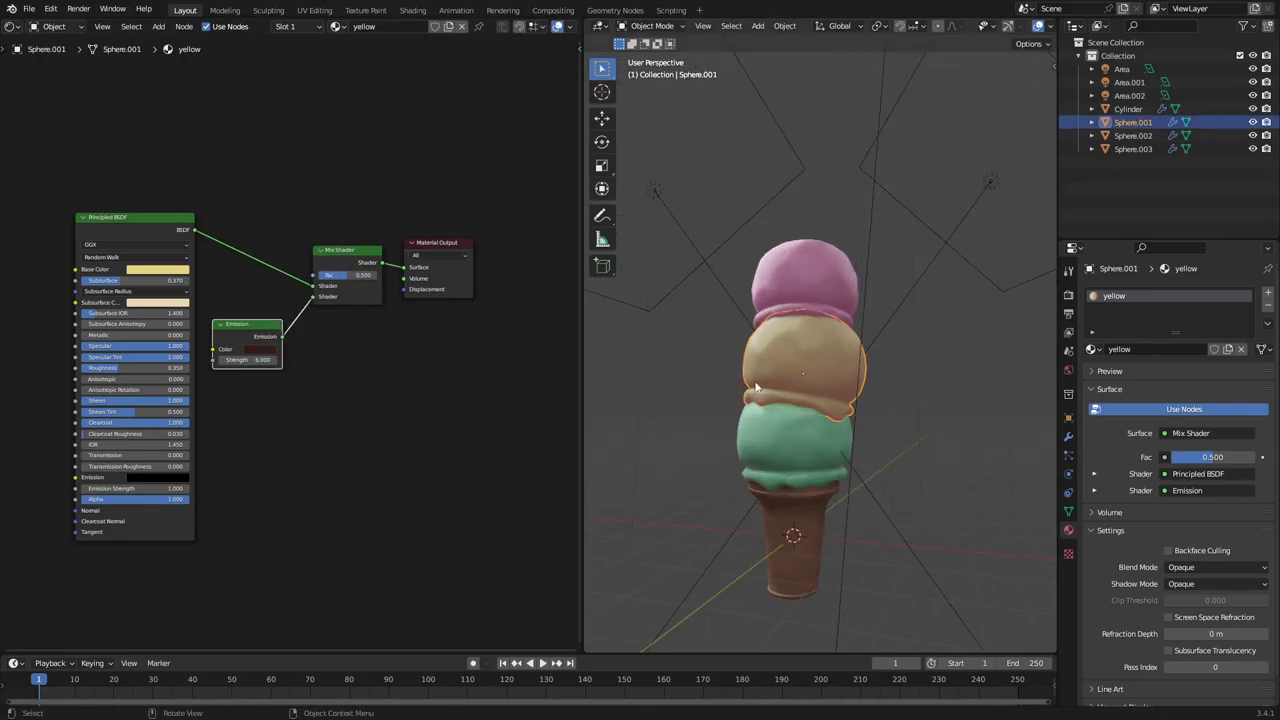
left_click(797, 430)
middle_click_drag(892, 414, 828, 486)
scroll(803, 424, "up", 4)
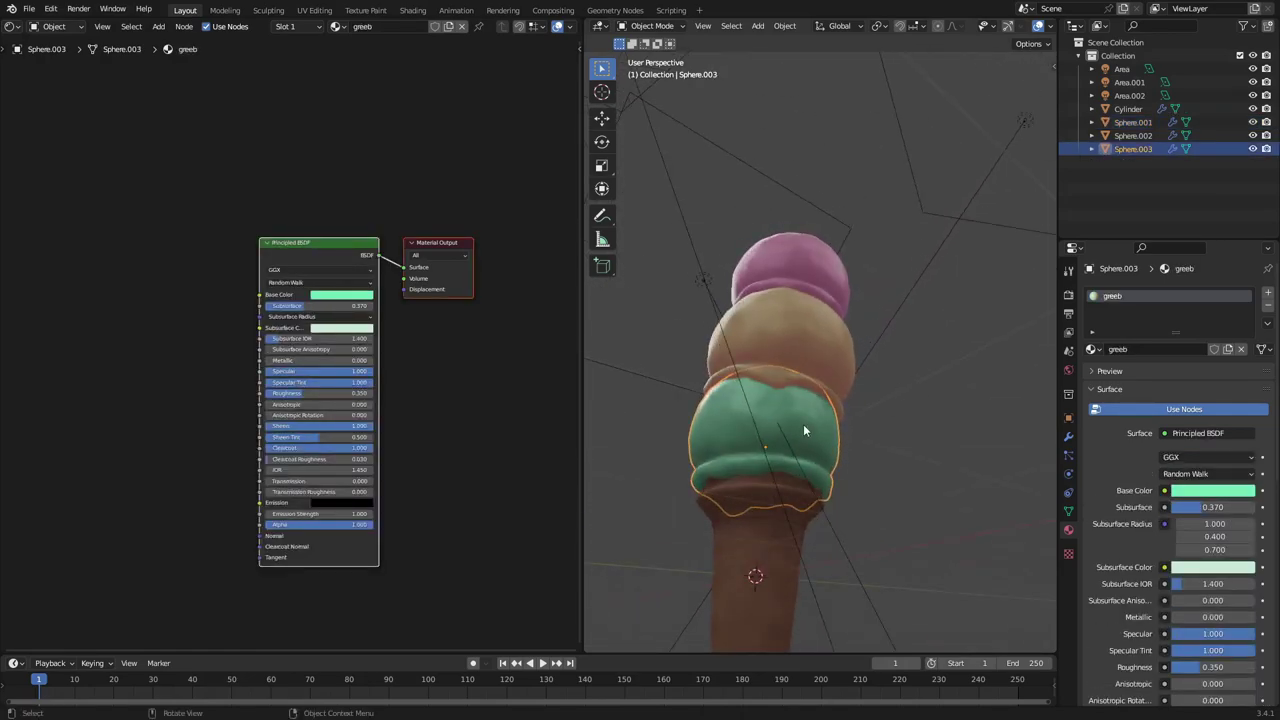
Try deleting the area lights Area.001 and Area.002 and examine the scoops without them
left_click(907, 300)
key("Delete")
scroll(885, 320, "down", 5)
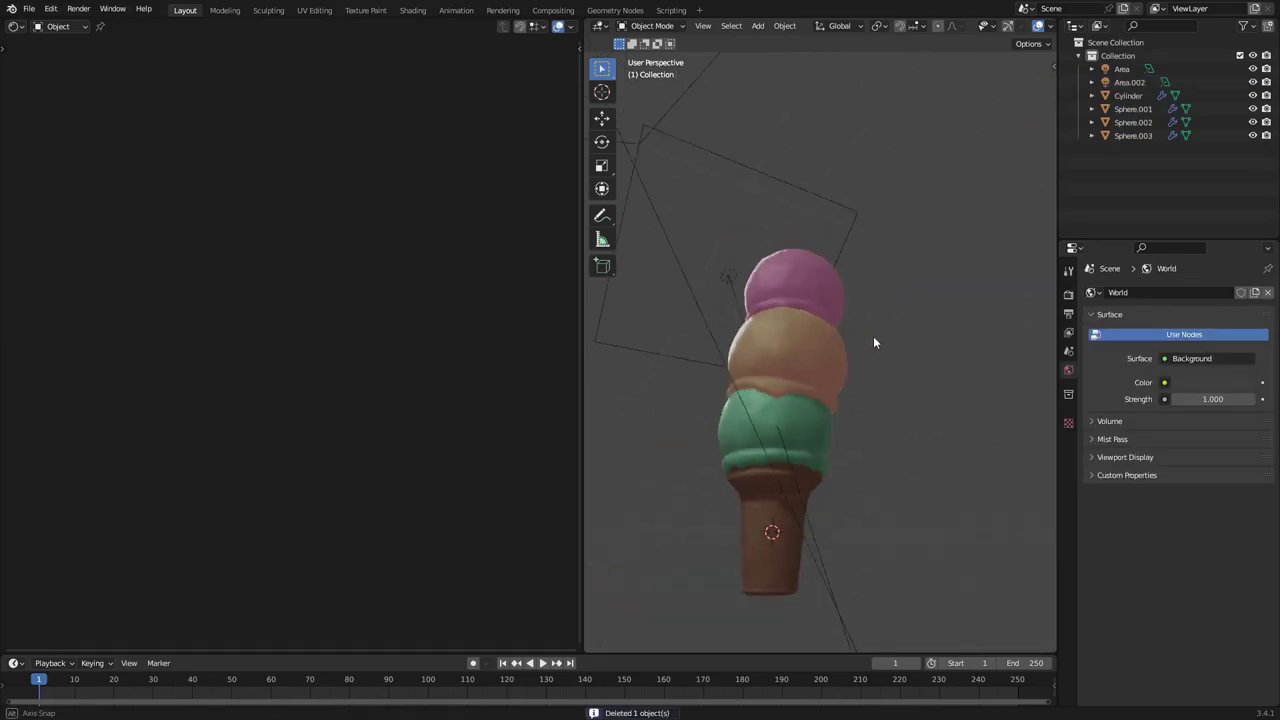
left_click(680, 275)
key("Delete")
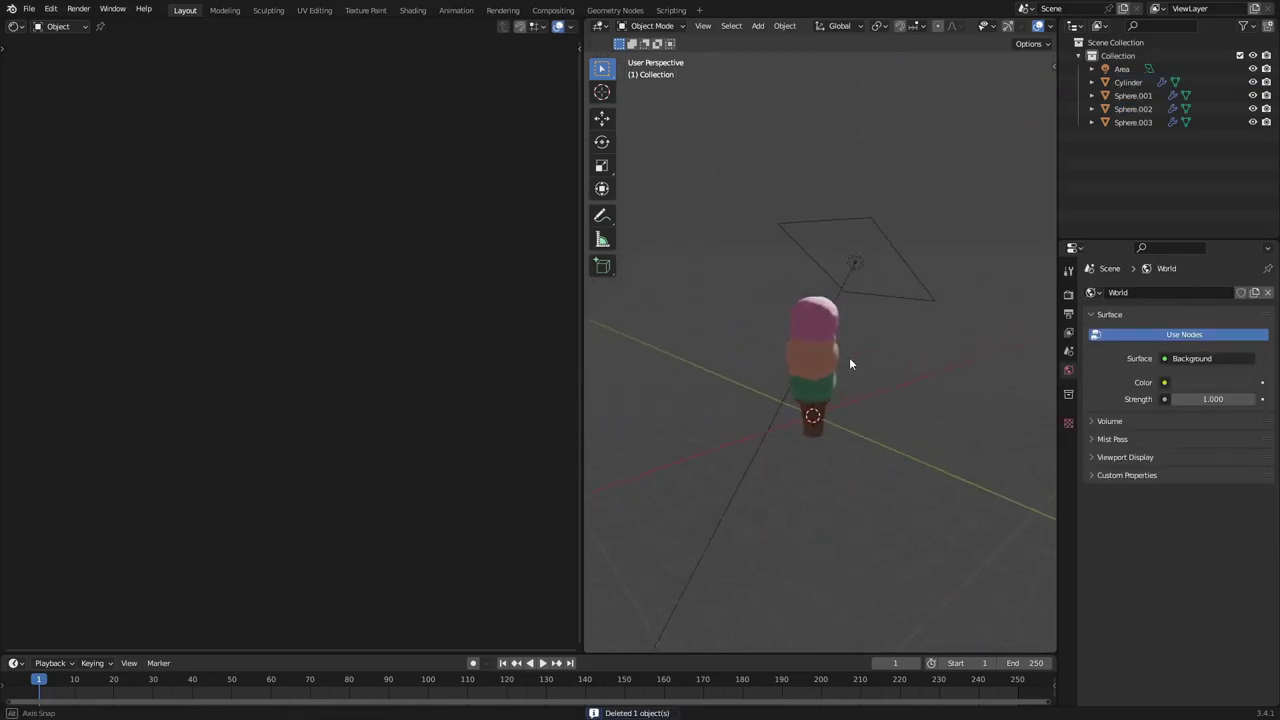
scroll(812, 366, "up", 3)
scroll(806, 354, "up", 1)
scroll(775, 379, "up", 1)
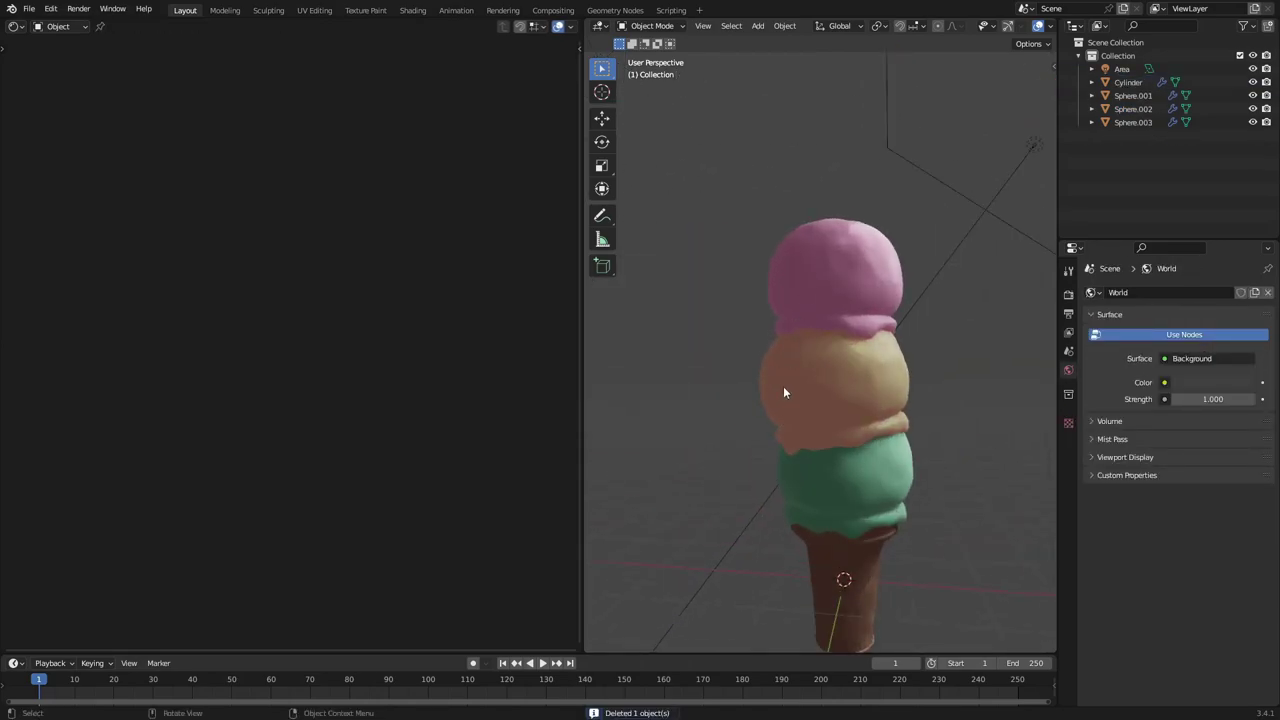
middle_click_drag(779, 322, 780, 300)
middle_click_drag(822, 470, 806, 398, "shift")
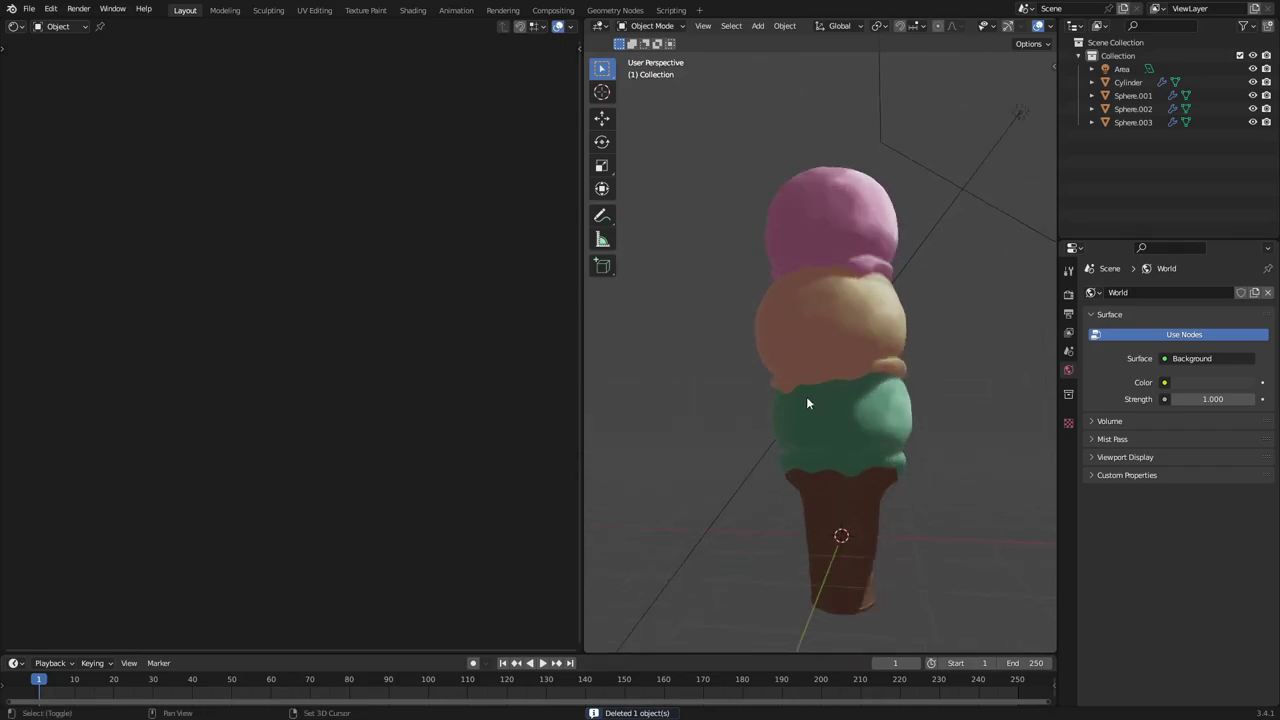
scroll(804, 432, "up", 2)
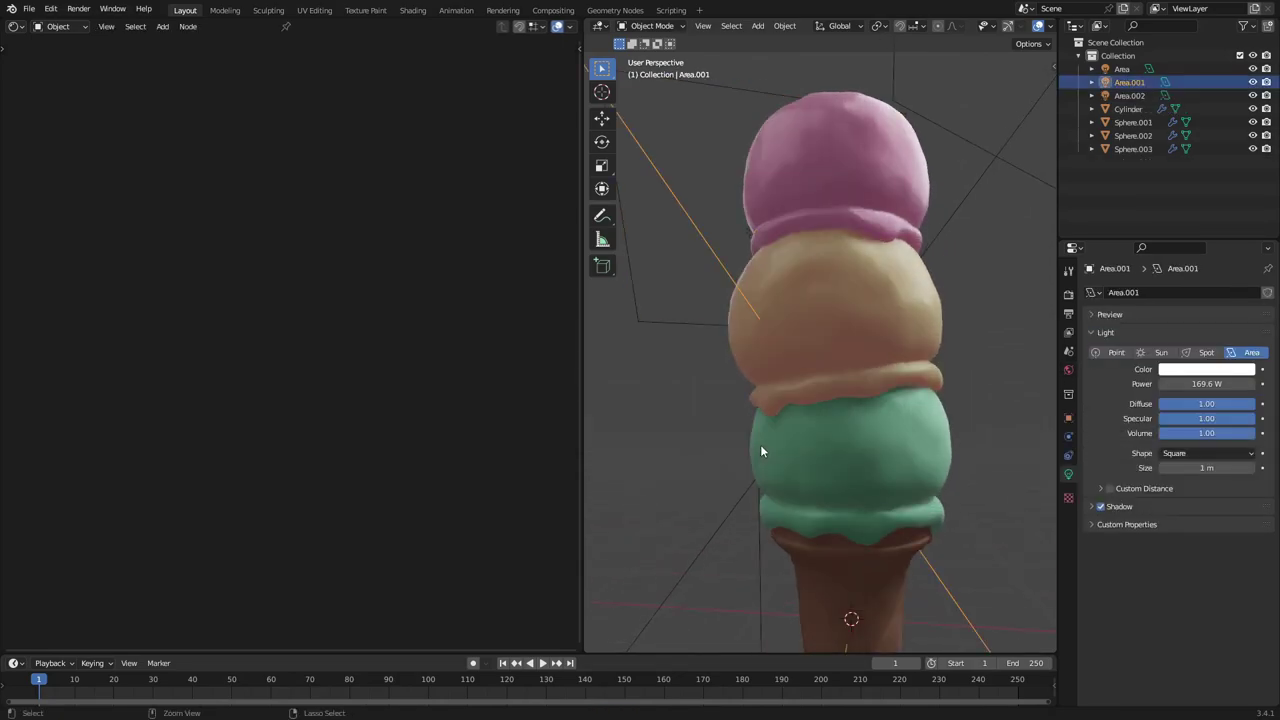
Paste the Emission and Mix Shader nodes into the green scoop's material and arrange them between its existing nodes
middle_click_drag(760, 444, 863, 450)
left_click(820, 420)
middle_click_drag(480, 317, 494, 317)
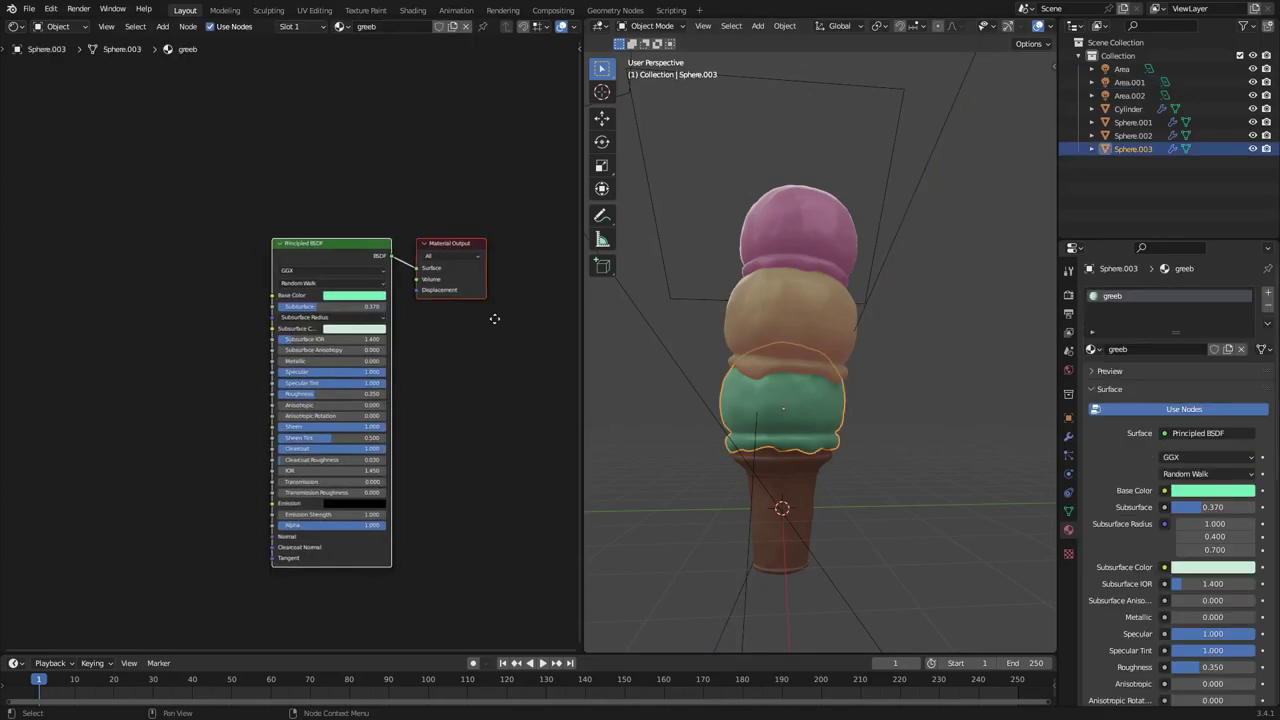
key("ctrl+v")
left_click_drag(350, 244, 165, 237)
left_click_drag(350, 299, 290, 310)
left_click_drag(458, 244, 371, 257)
left_click_drag(312, 311, 261, 315)
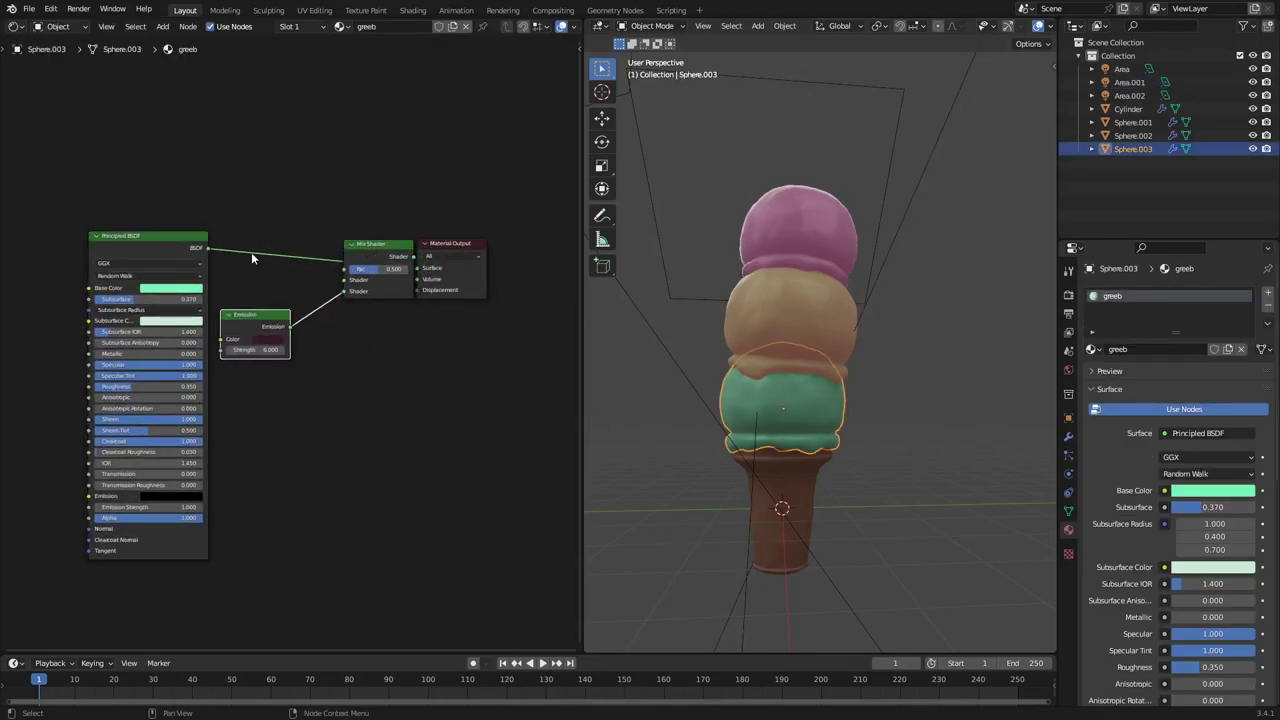
Route the green material's Principled BSDF through the Mix Shader into the Material Output and tidy the Emission node's position
left_click_drag(206, 247, 418, 268)
left_click_drag(347, 258, 350, 260)
left_click_drag(241, 328, 252, 322)
Change the green material's Emission colour to a dark, slightly bluish green
scroll(771, 396, "up", 2)
middle_click_drag(771, 395, 803, 392)
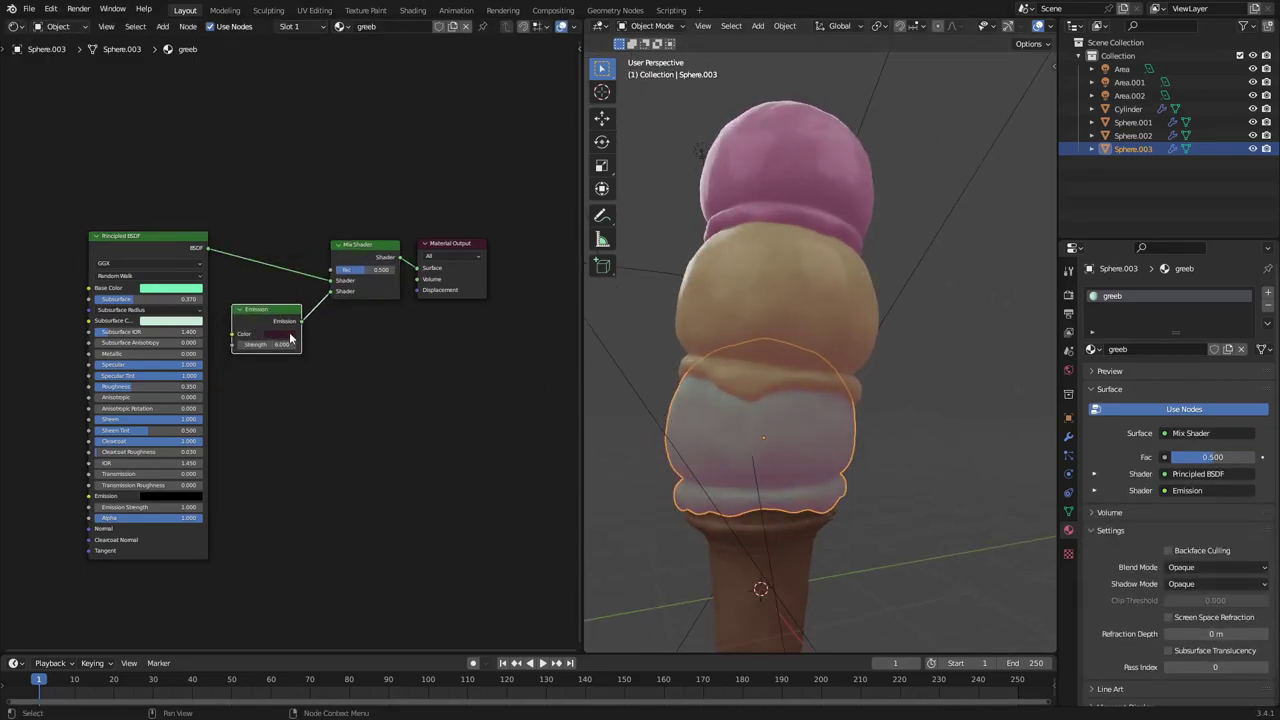
left_click(282, 334)
left_click(296, 221)
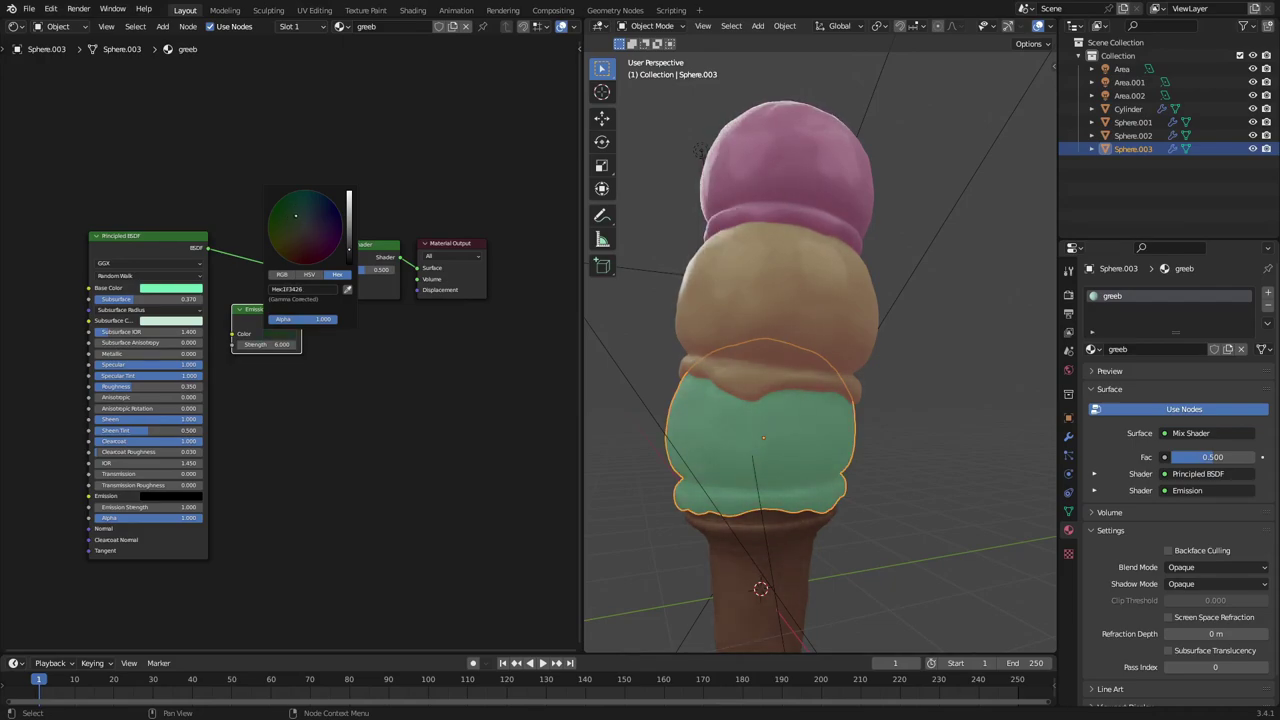
left_click_drag(296, 216, 302, 210)
Check the whole cone from a distance and close the node editor so the 3D viewport fills the space
middle_click_drag(840, 272, 1006, 350)
scroll(1006, 350, "down", 8)
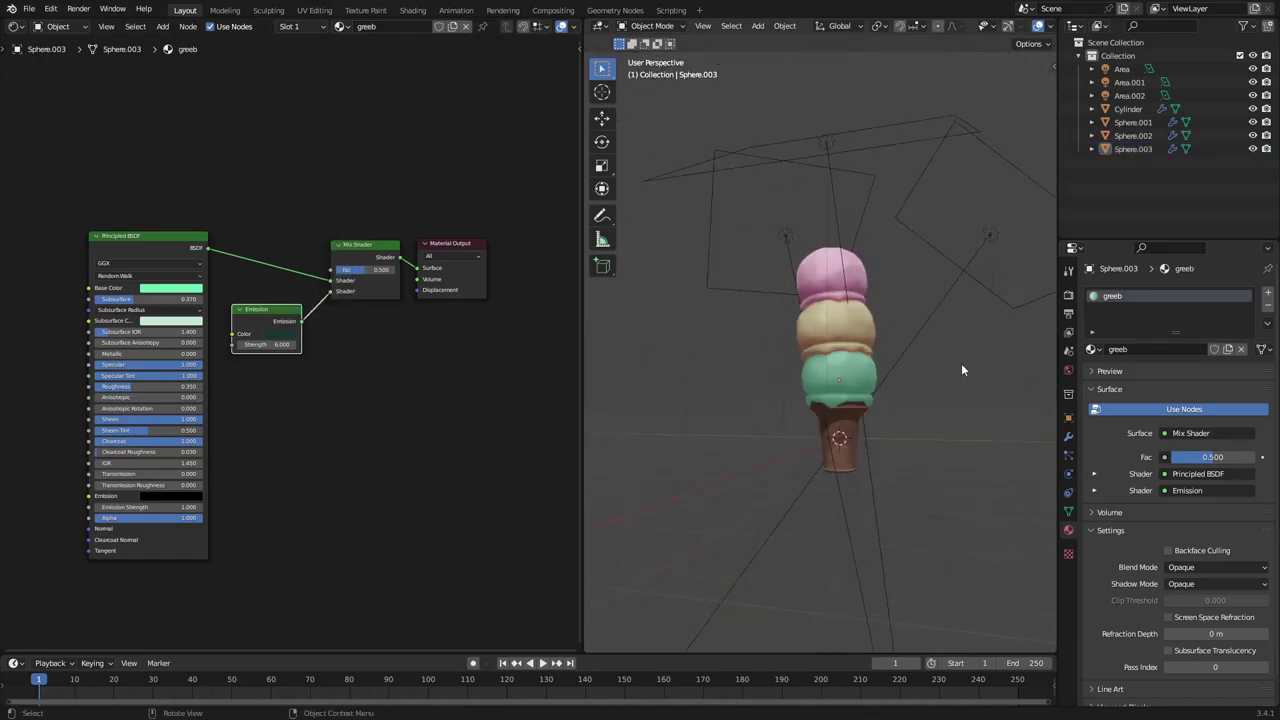
left_click(923, 376)
middle_click_drag(923, 377, 948, 383)
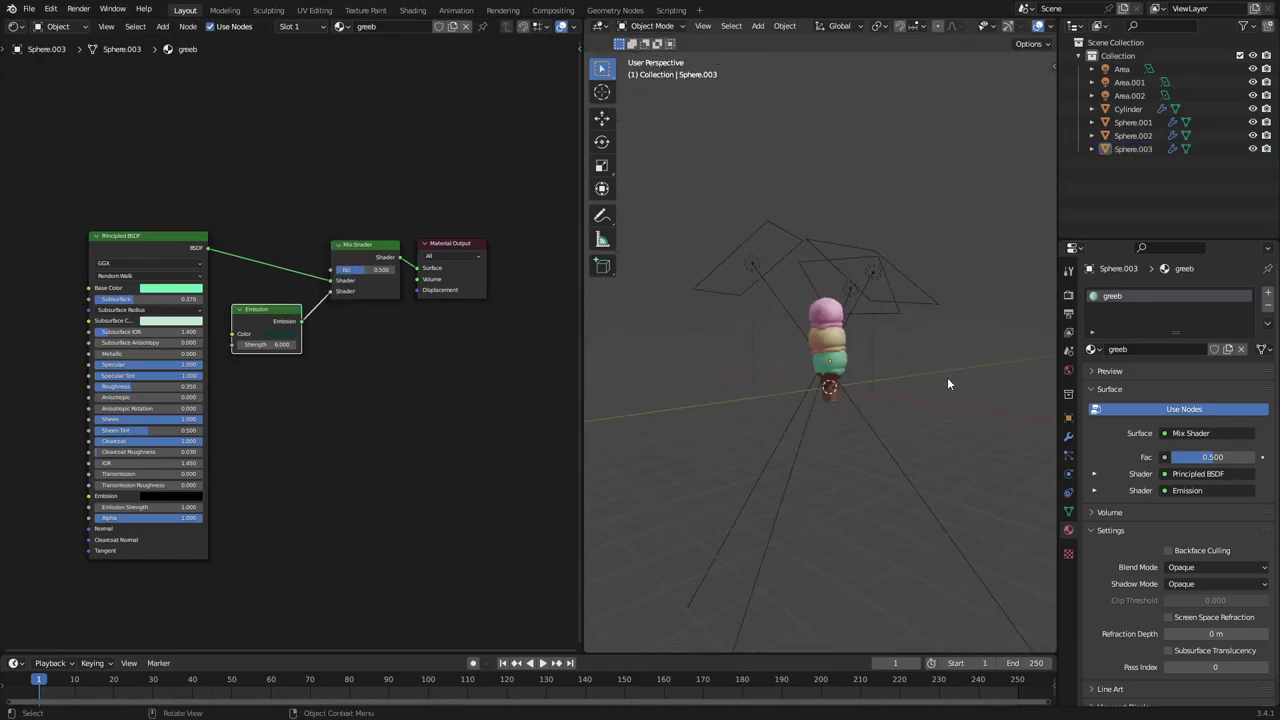
left_click_drag(586, 18, 420, 31)
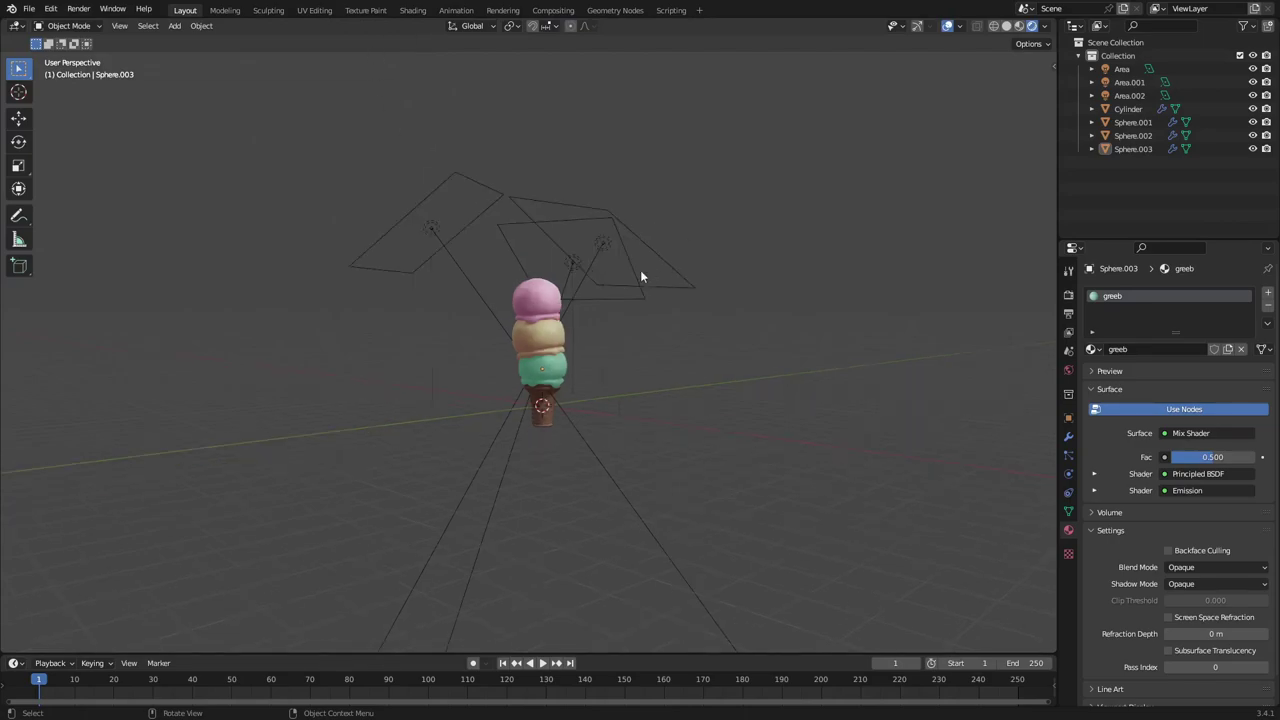
left_click(545, 398)
scroll(545, 400, "up", 4)
left_click(560, 472)
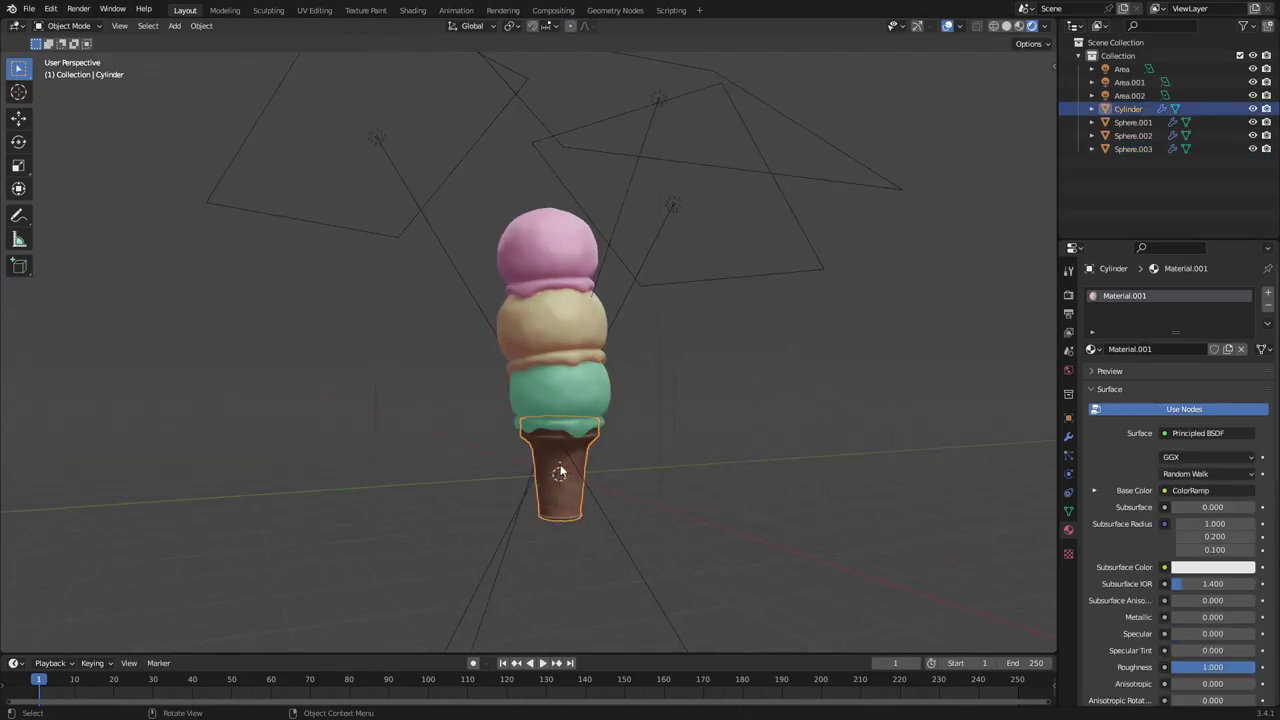
left_click(584, 396)
left_click(571, 457)
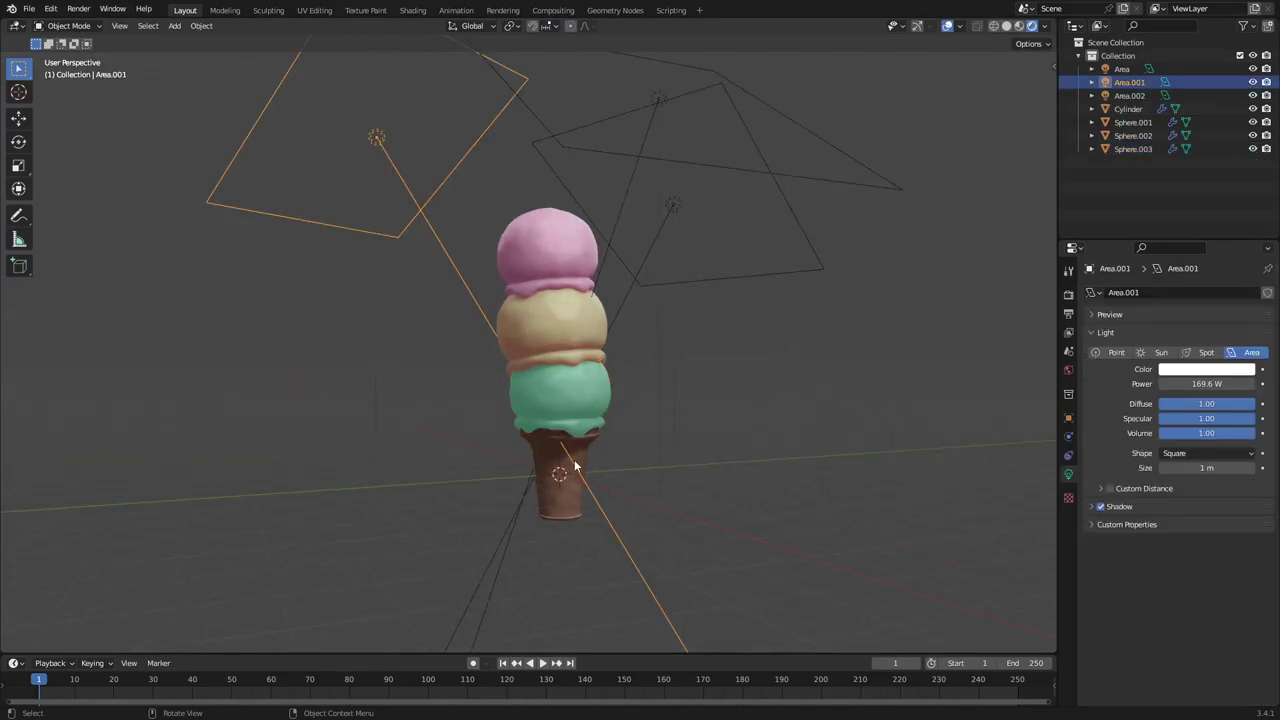
left_click(561, 490)
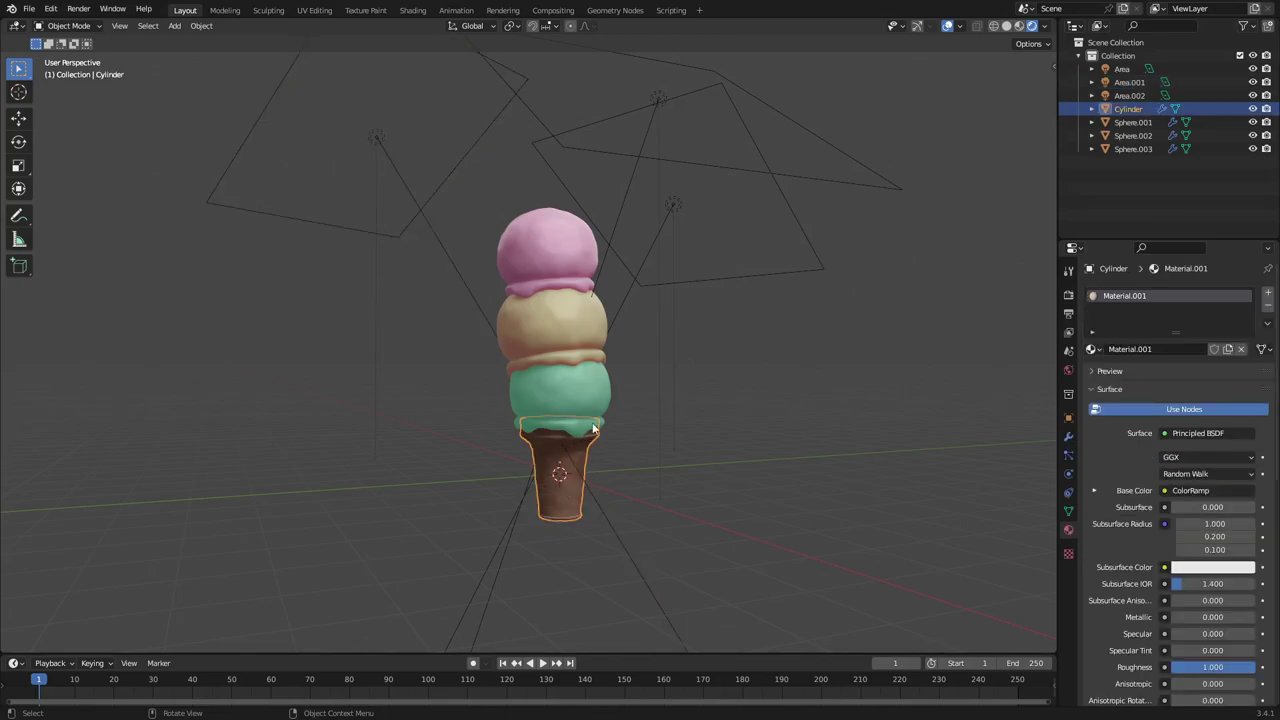
Parent the pink, yellow and green scoops to the cone using the Object parent type
left_click(557, 270)
left_click(573, 330, "shift")
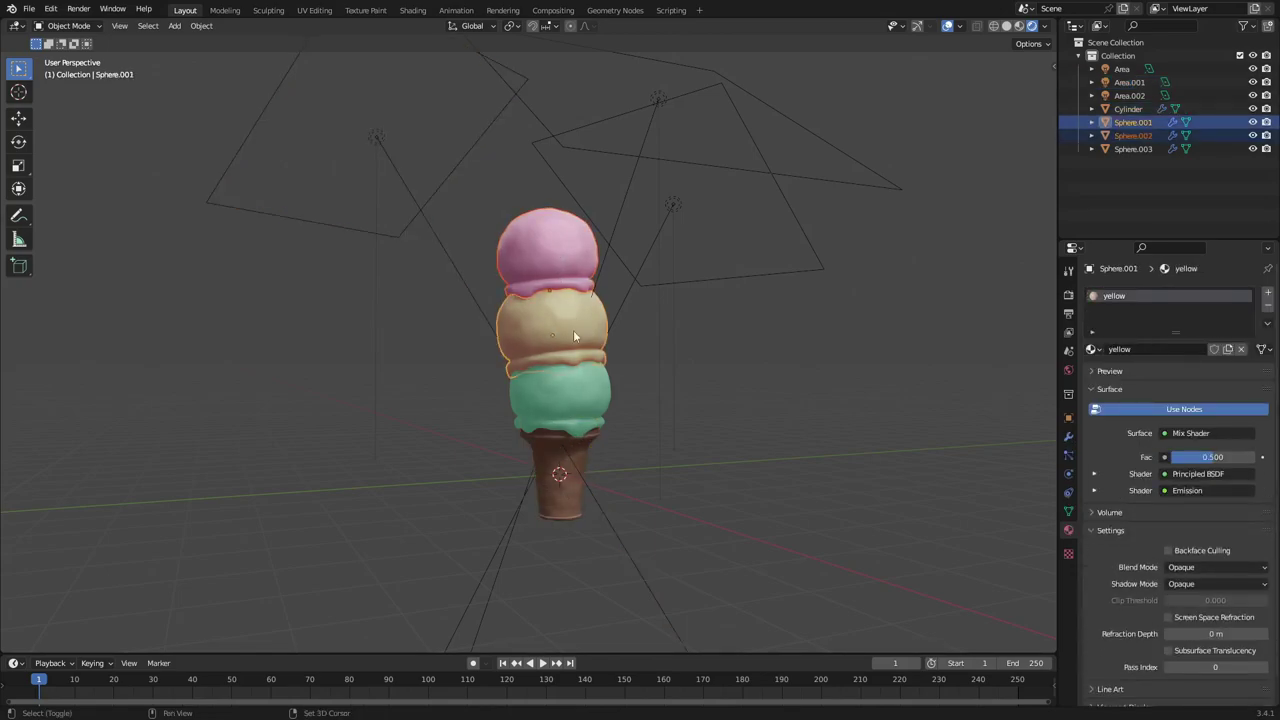
left_click(585, 398, "shift")
left_click(558, 488, "shift")
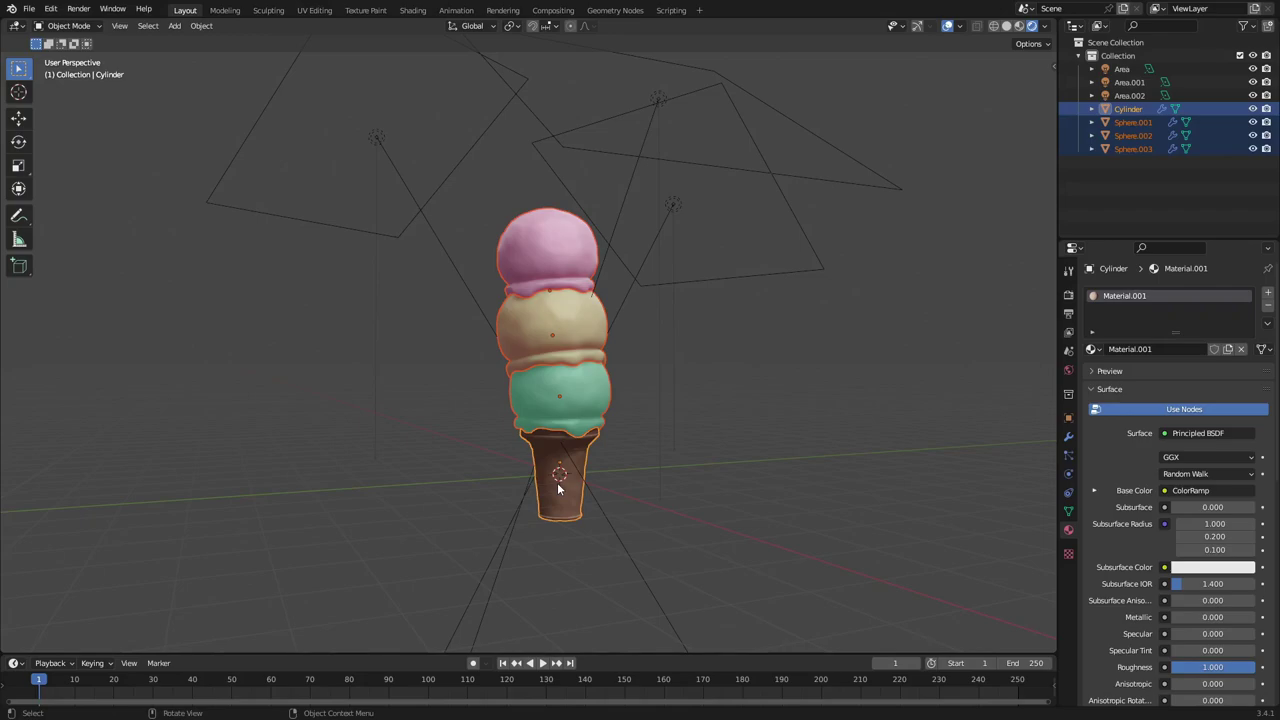
key("ctrl+p")
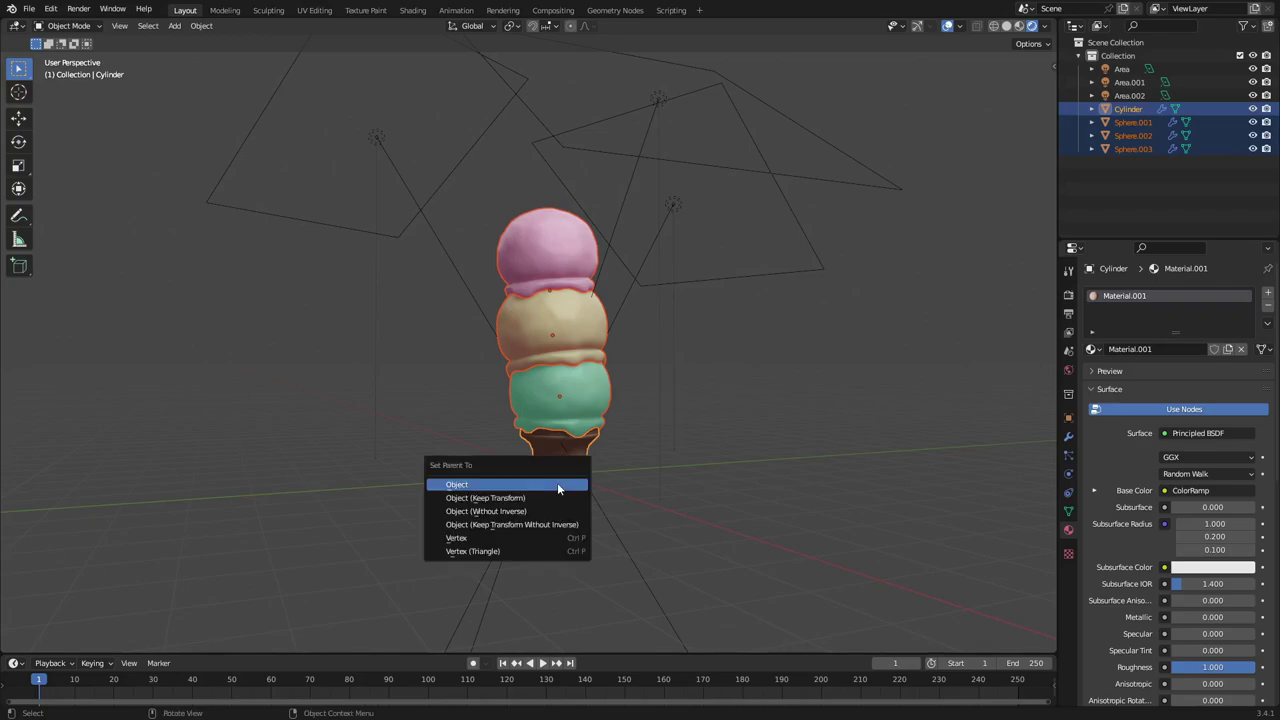
left_click(557, 484)
Confirm Object as the parent type that links the three scoops to the cone
left_click(557, 482)
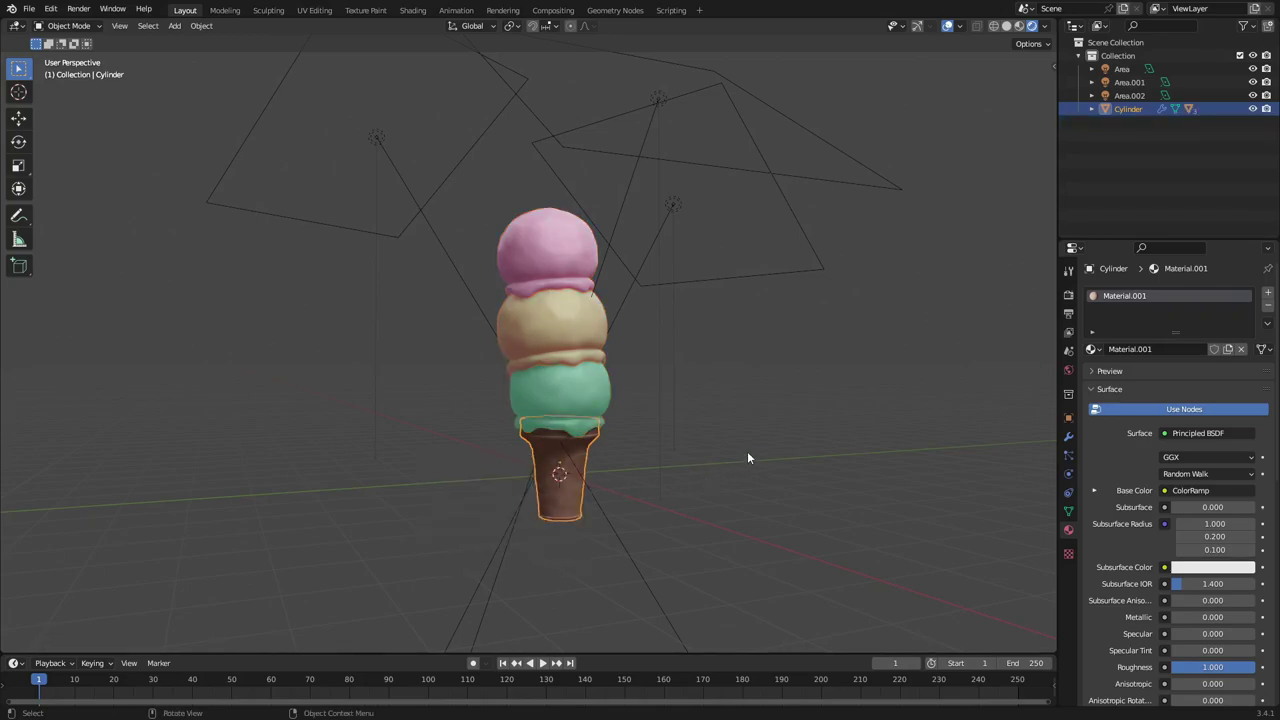
key("r")
key("r")
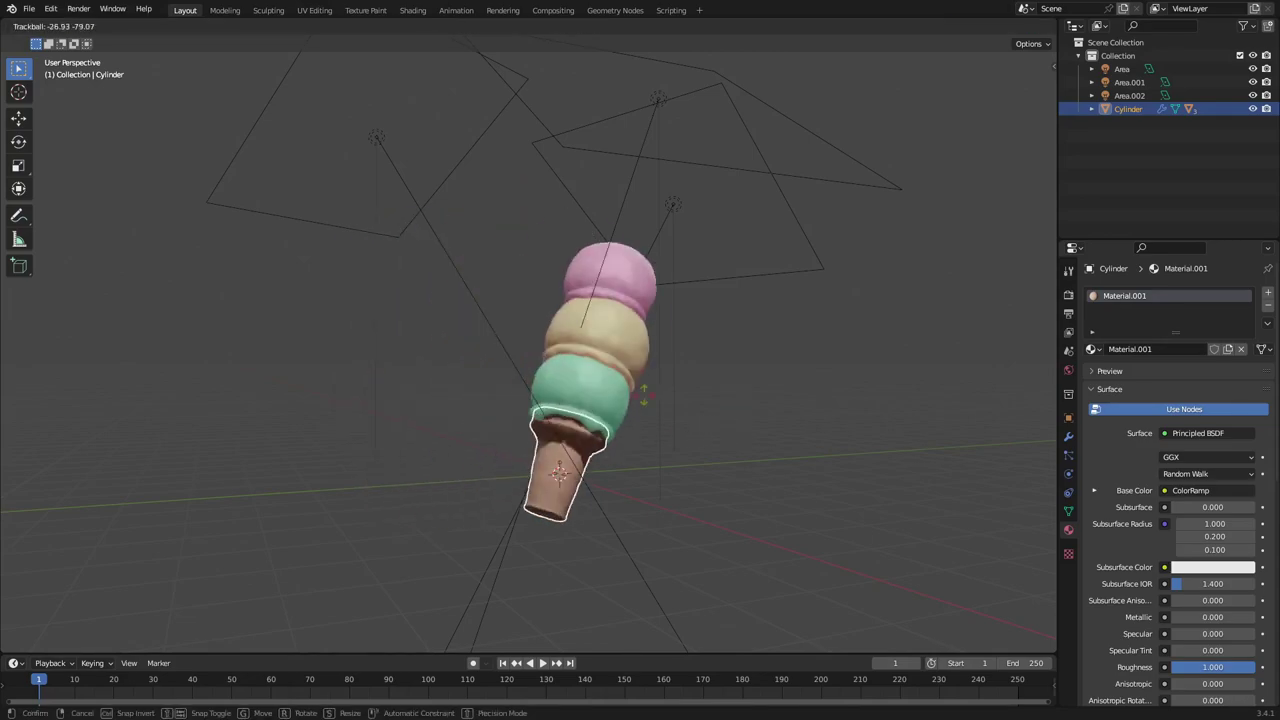
right_click(574, 397)
left_click_drag(791, 502, 318, 244)
key("r")
key("r")
right_click(764, 315)
Add a mesh plane and stand it upright by rotating it 90° about X and 90° about Z
key("shift+a")
mouse_move(594, 311)
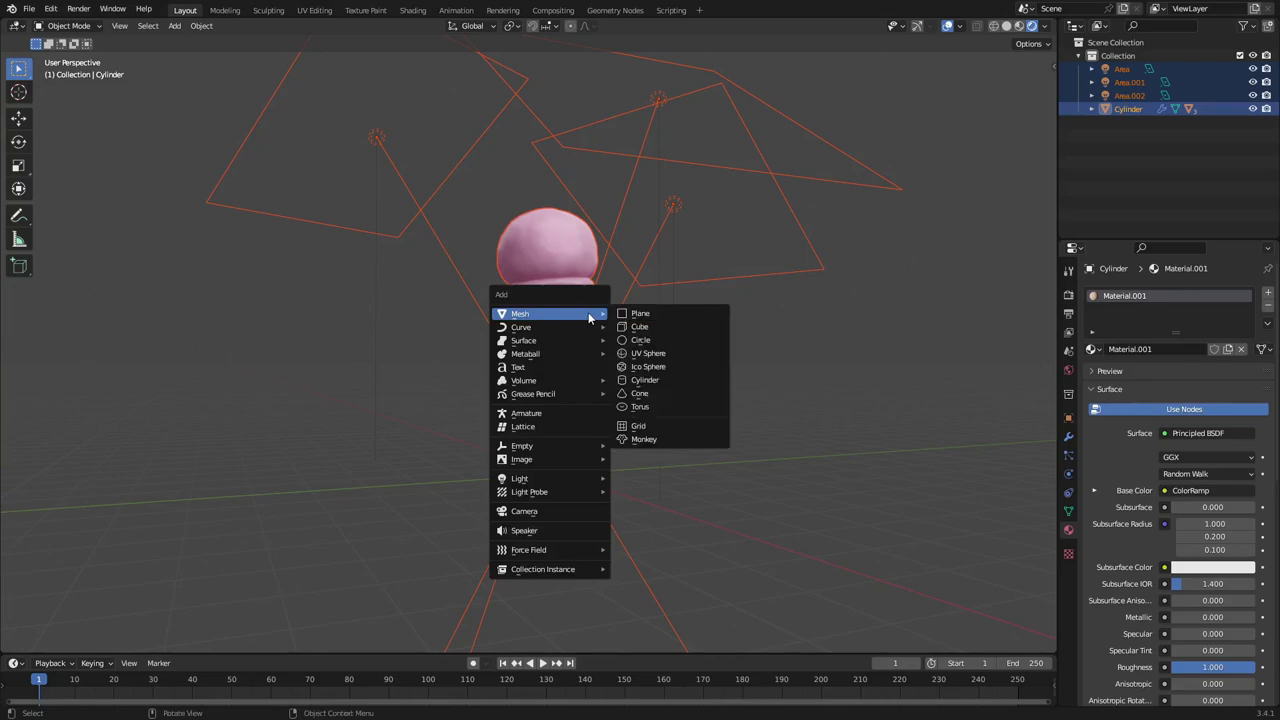
left_click(640, 311)
type("rx90")
key("Return")
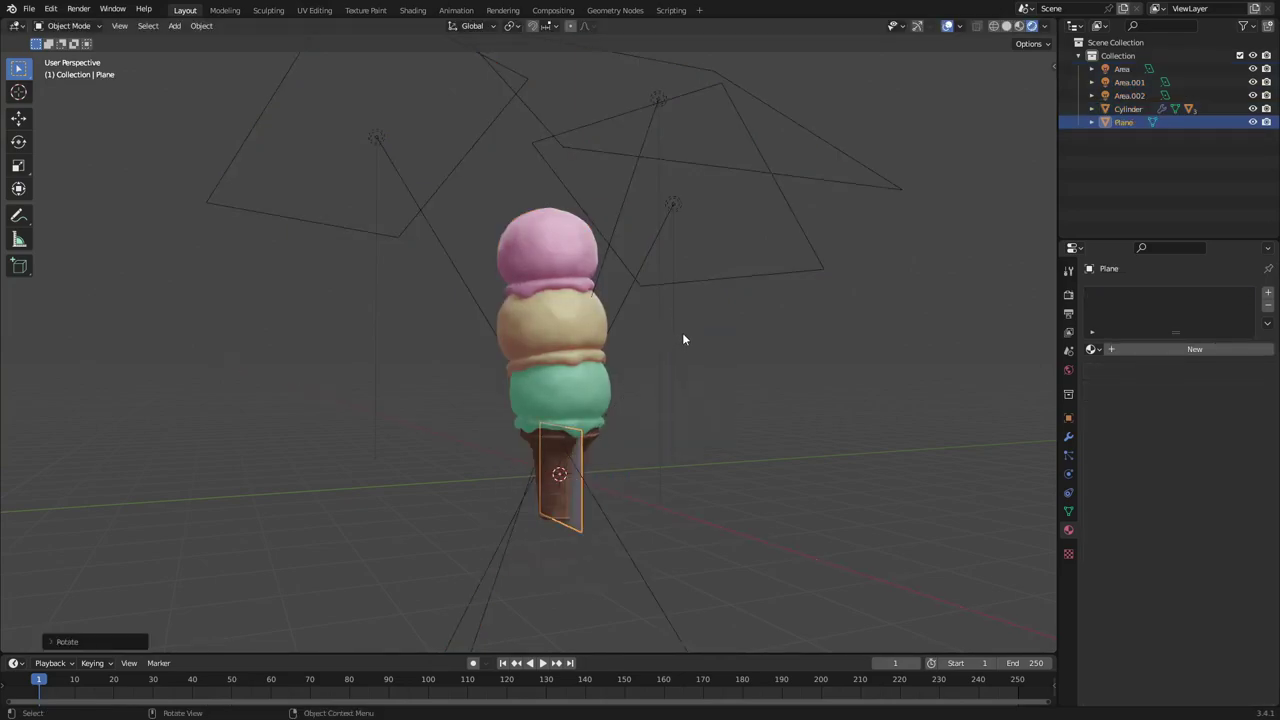
type("ryz90")
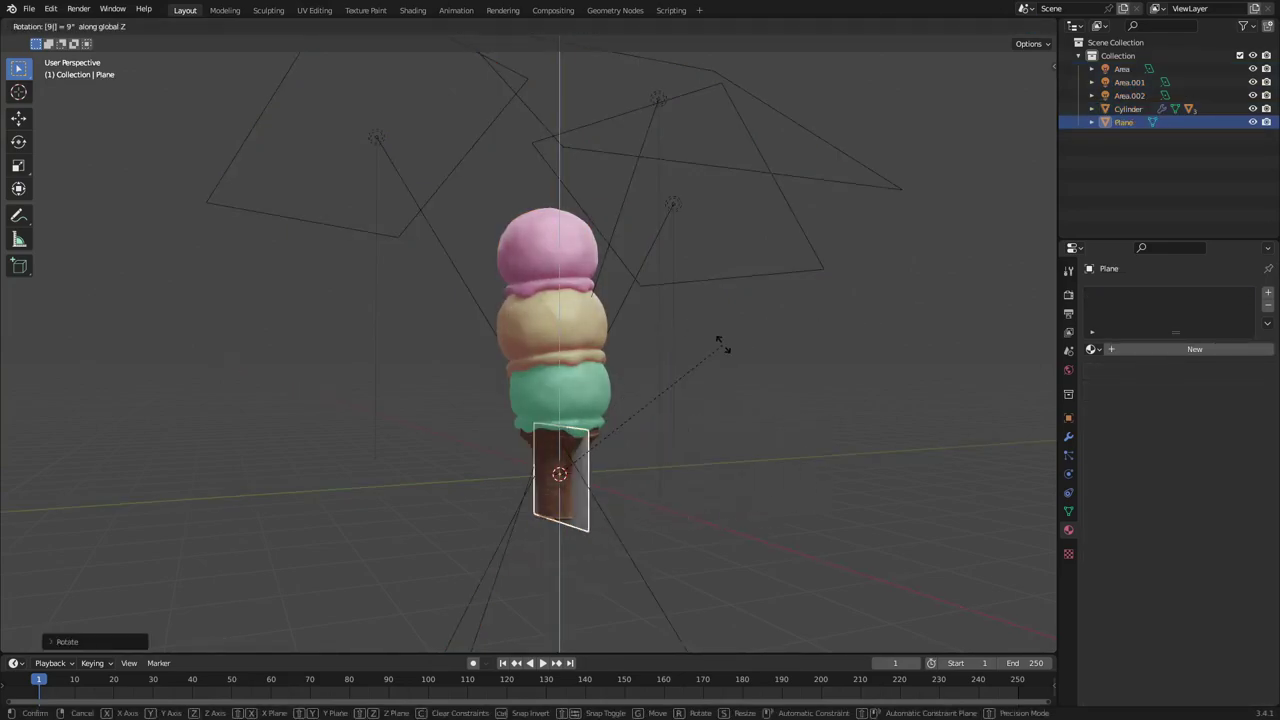
key("Return")
Move the plane along the X axis to behind the cone and scale it up into a backdrop
key("g")
key("x")
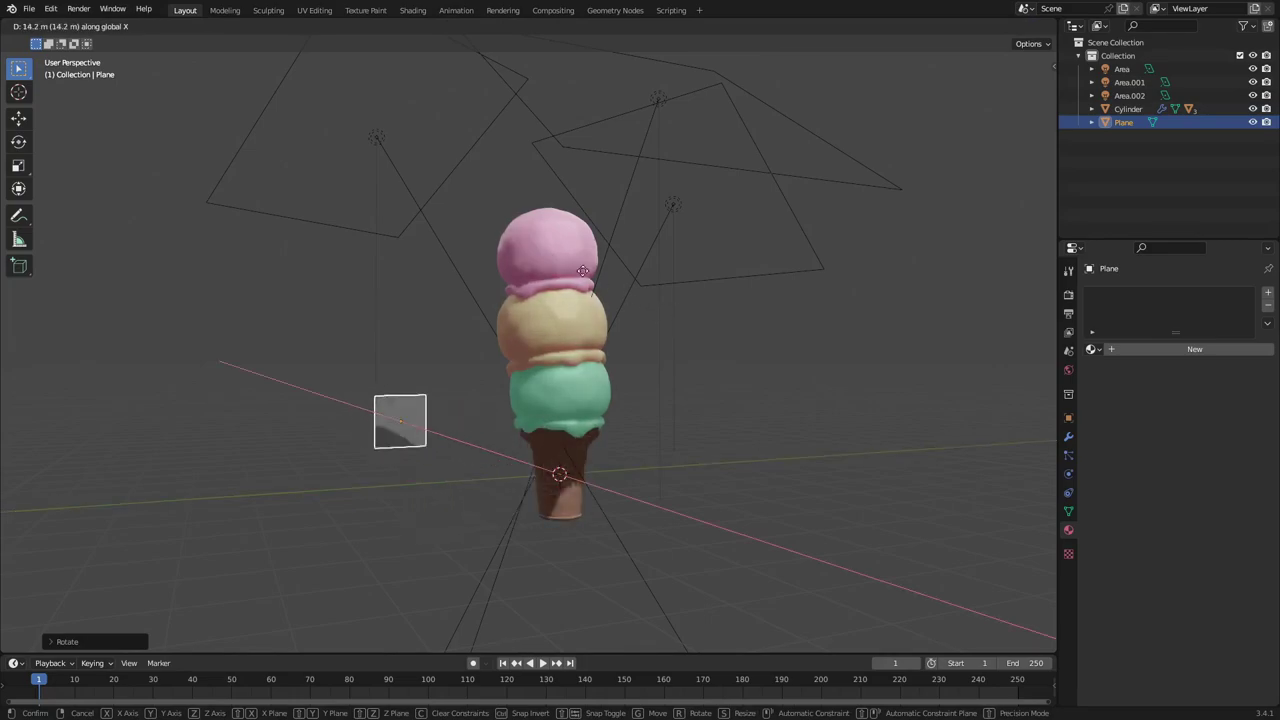
left_click(638, 293)
key("s")
left_click(935, 118)
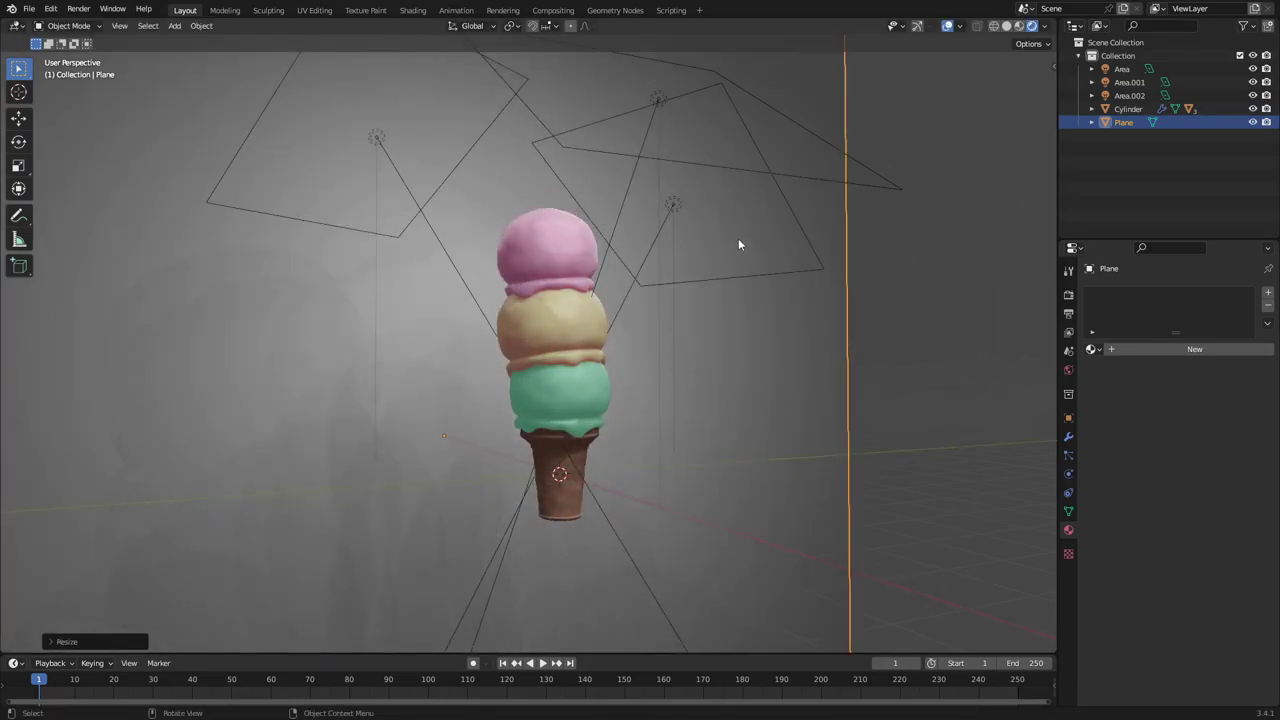
Push the backdrop plane farther back along X and enlarge it again so it extends behind the cone
key("g")
key("y")
key("x")
left_click(542, 182)
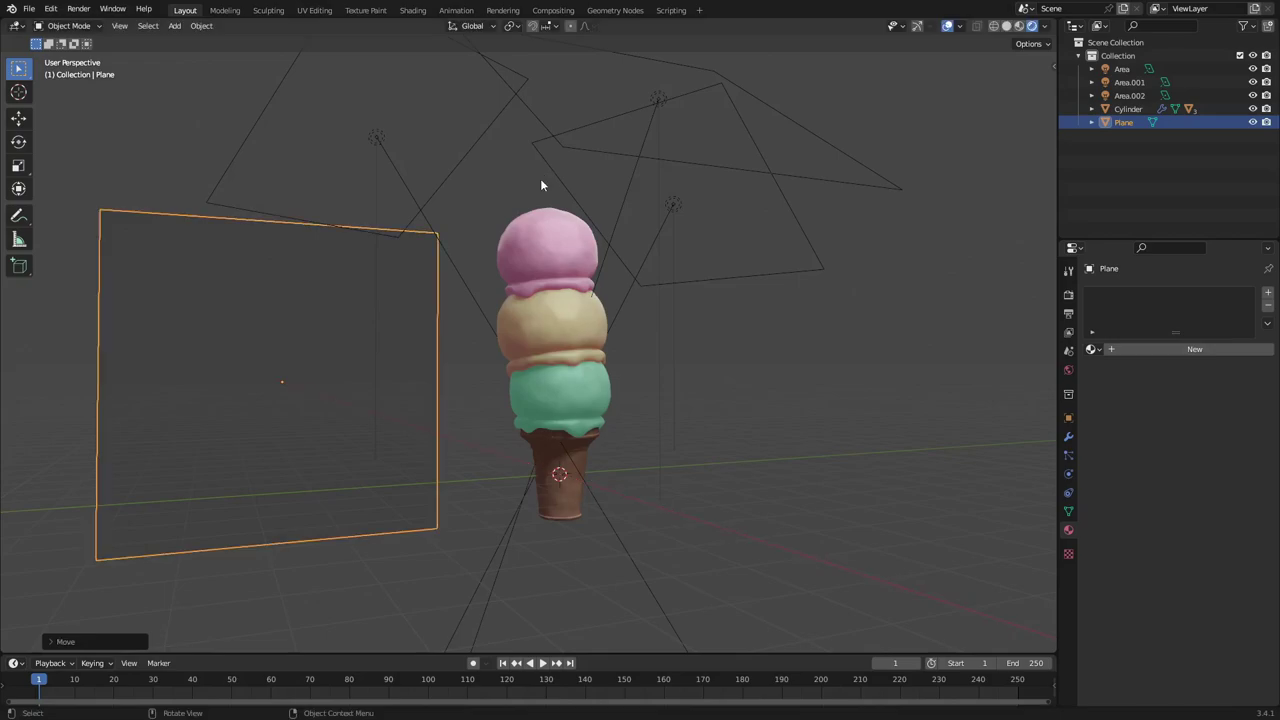
key("s")
left_click(166, 208)
Give the backdrop plane a new material with an Emission surface in pale blue, hex DBF5FF
left_click(1194, 349)
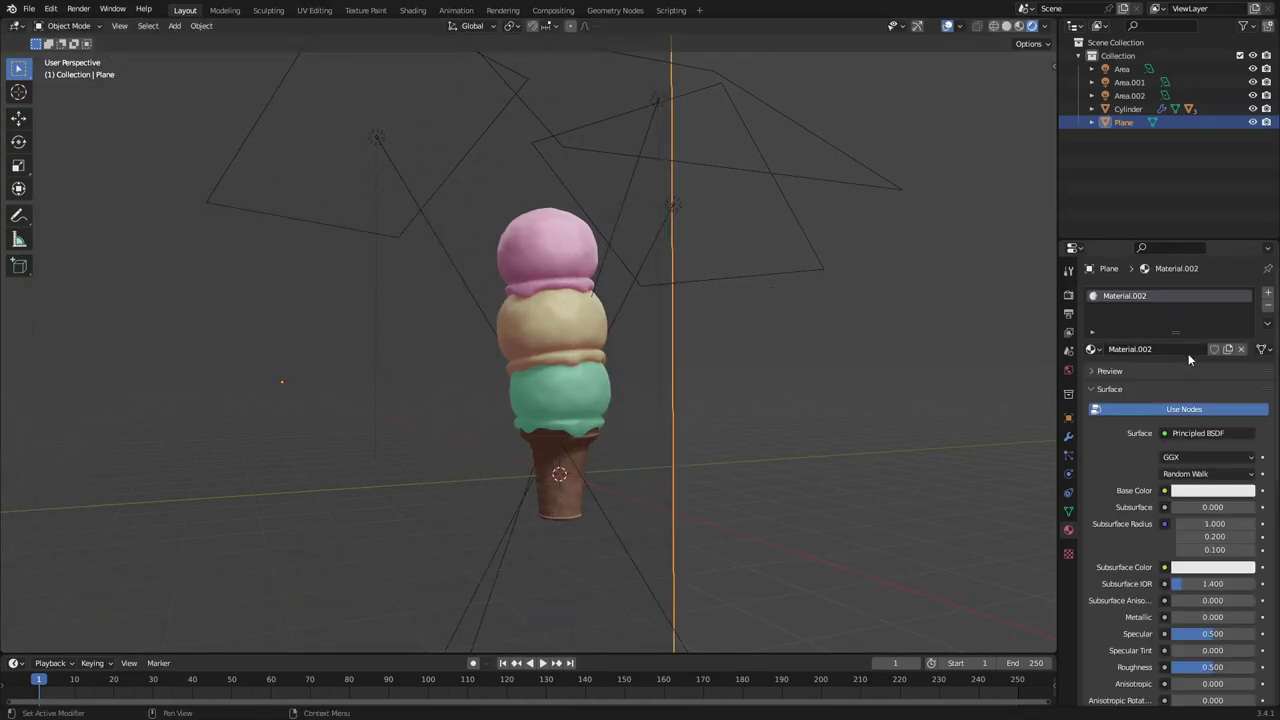
left_click(1205, 433)
left_click(1108, 172)
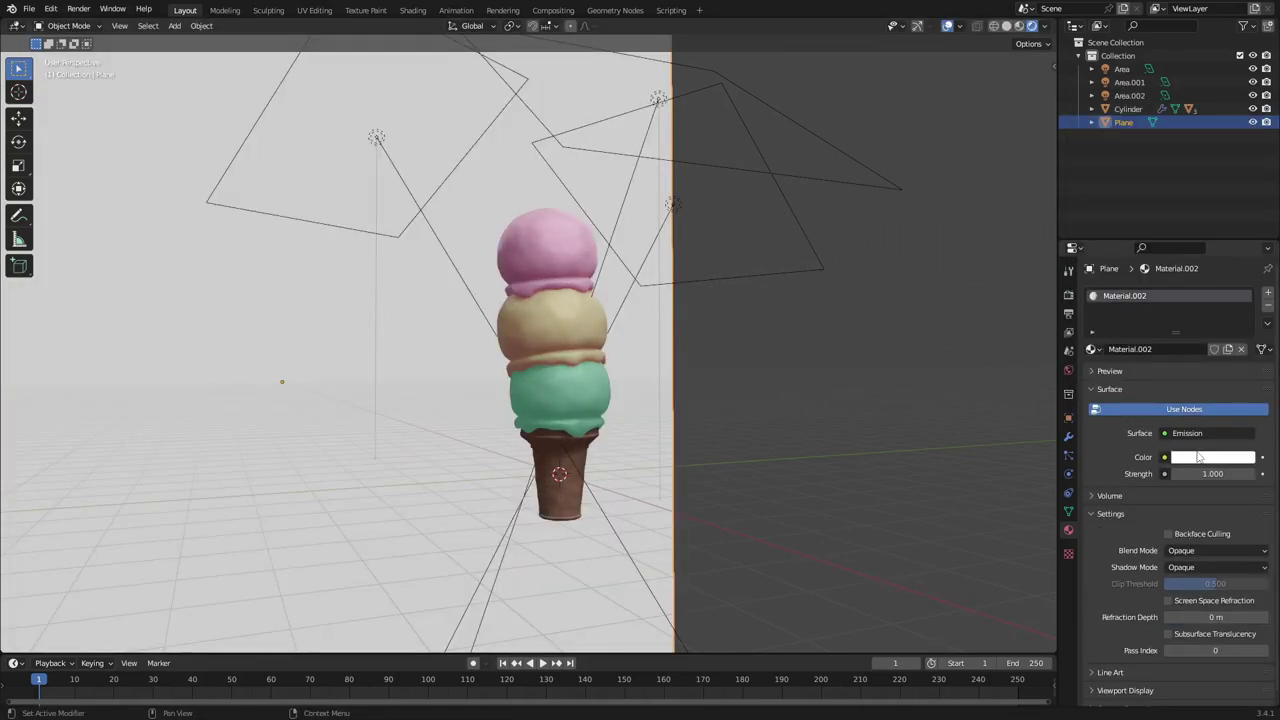
left_click(1201, 458)
mouse_move(1197, 289)
left_mouse_down()
mouse_move(1217, 318)
mouse_move(1174, 346)
mouse_move(1155, 339)
mouse_move(1165, 335)
mouse_move(1150, 318)
mouse_move(1212, 328)
mouse_move(1188, 312)
left_mouse_up()
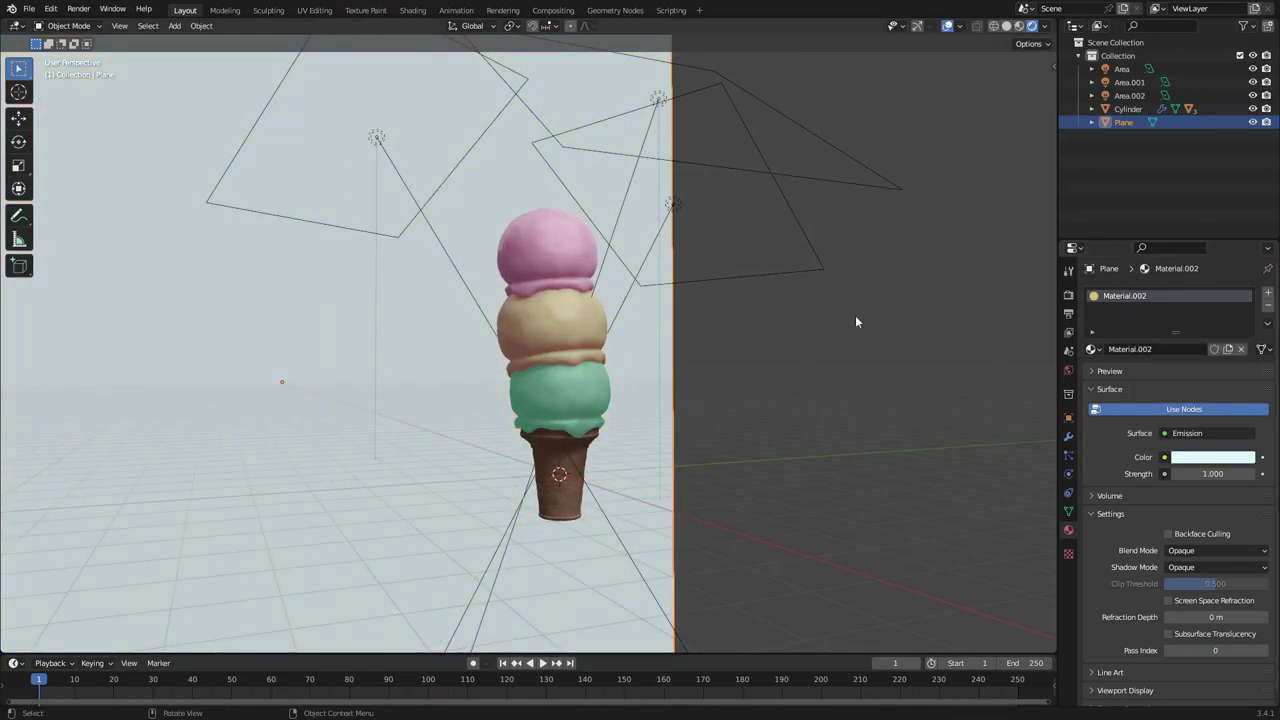
key("KP_1")
scroll(684, 341, "down", 7)
middle_click_drag(684, 341, 786, 370)
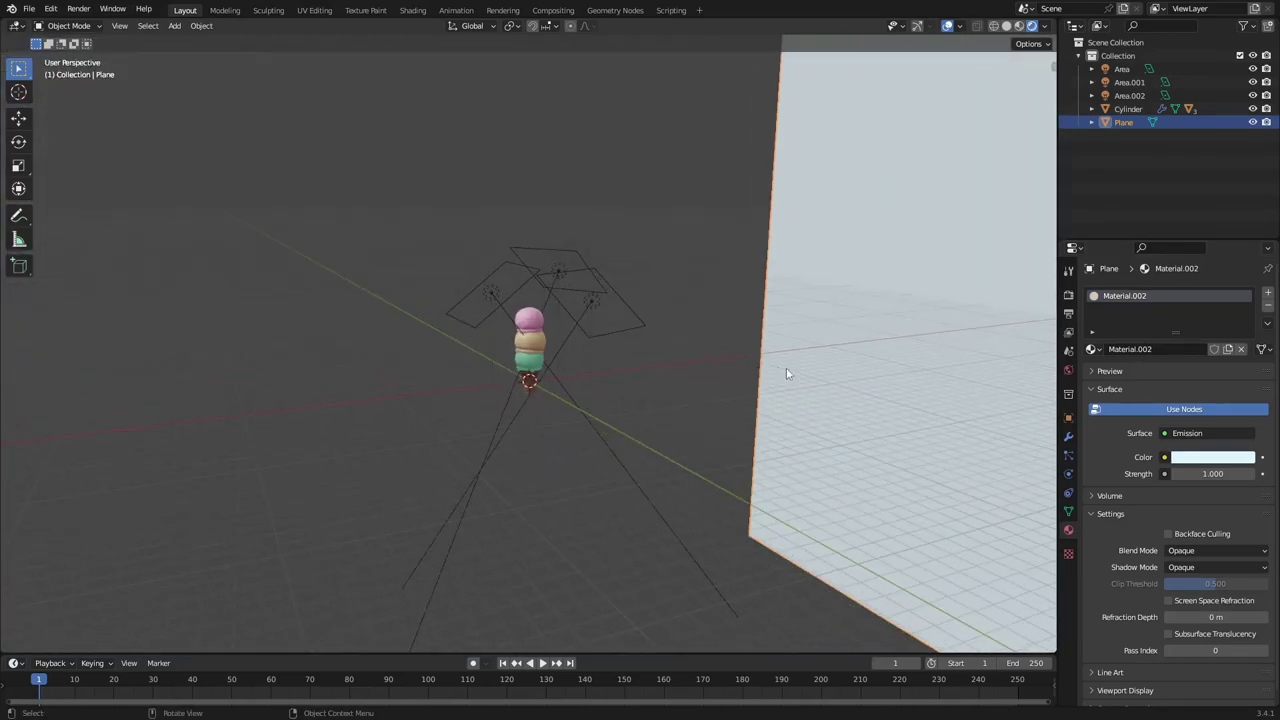
scroll(786, 374, "down", 3)
type("rz90")
key("Escape")
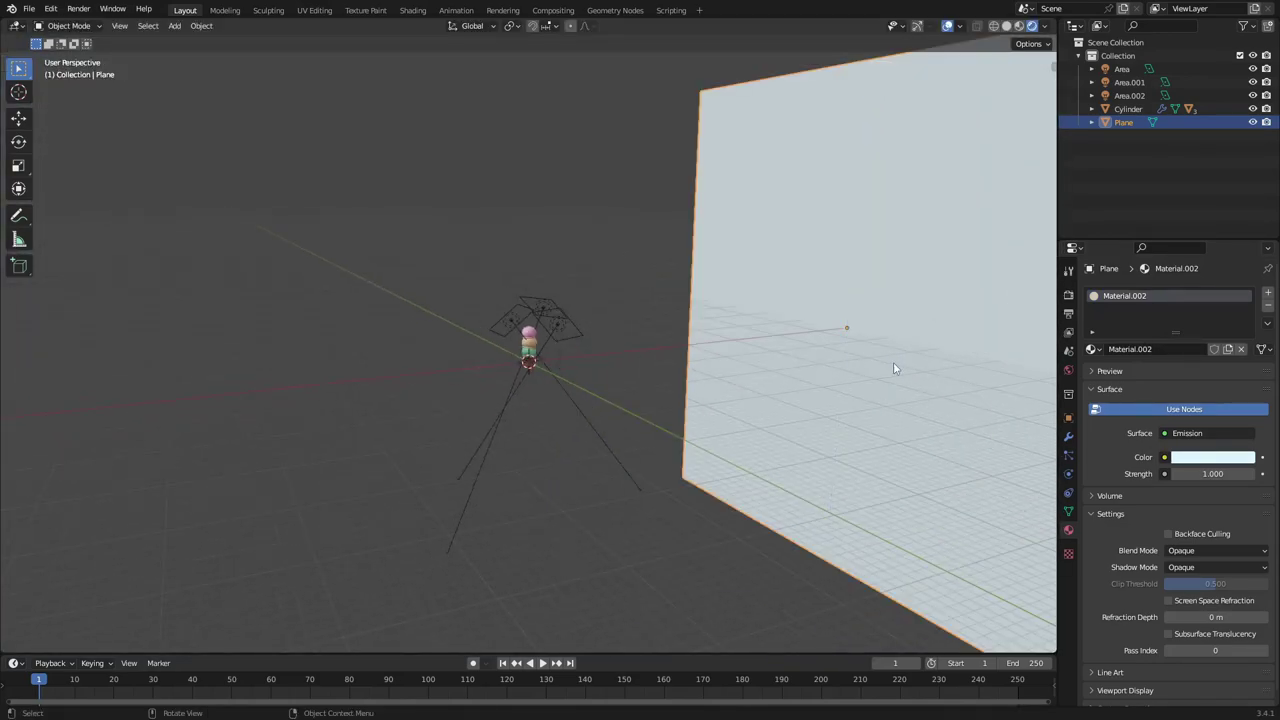
Add a camera and move it along the X axis to the front of the cone, opposite the backdrop
key("KP_1")
key("KP_3")
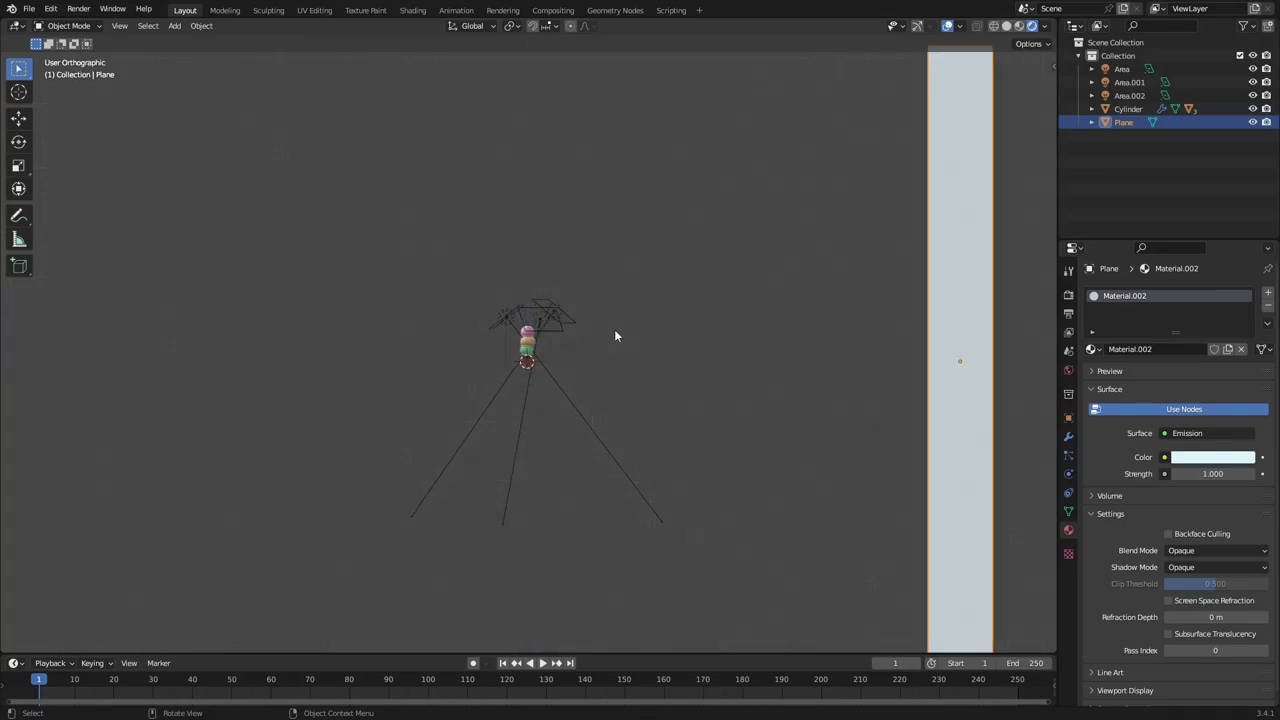
scroll(659, 333, "up", 2)
middle_click_drag(671, 327, 385, 308)
key("shift+a")
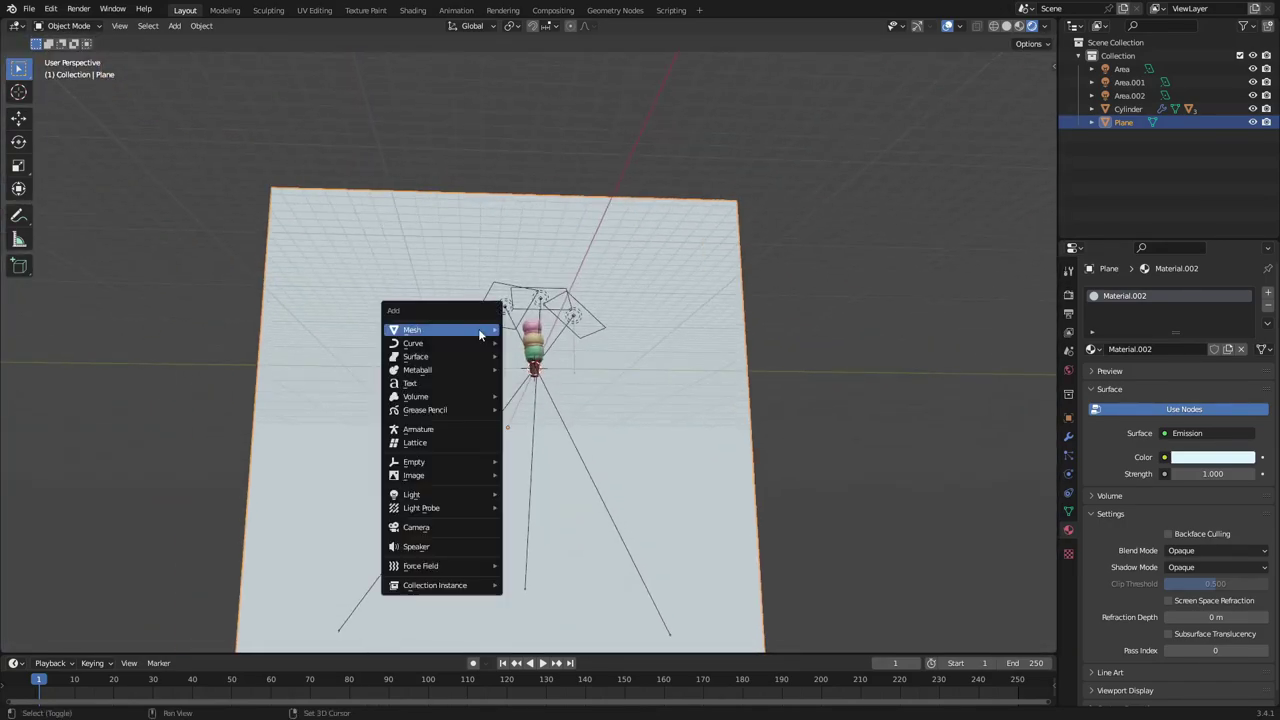
left_click(449, 530)
middle_click_drag(655, 335, 668, 419)
key("r")
key("g")
key("y")
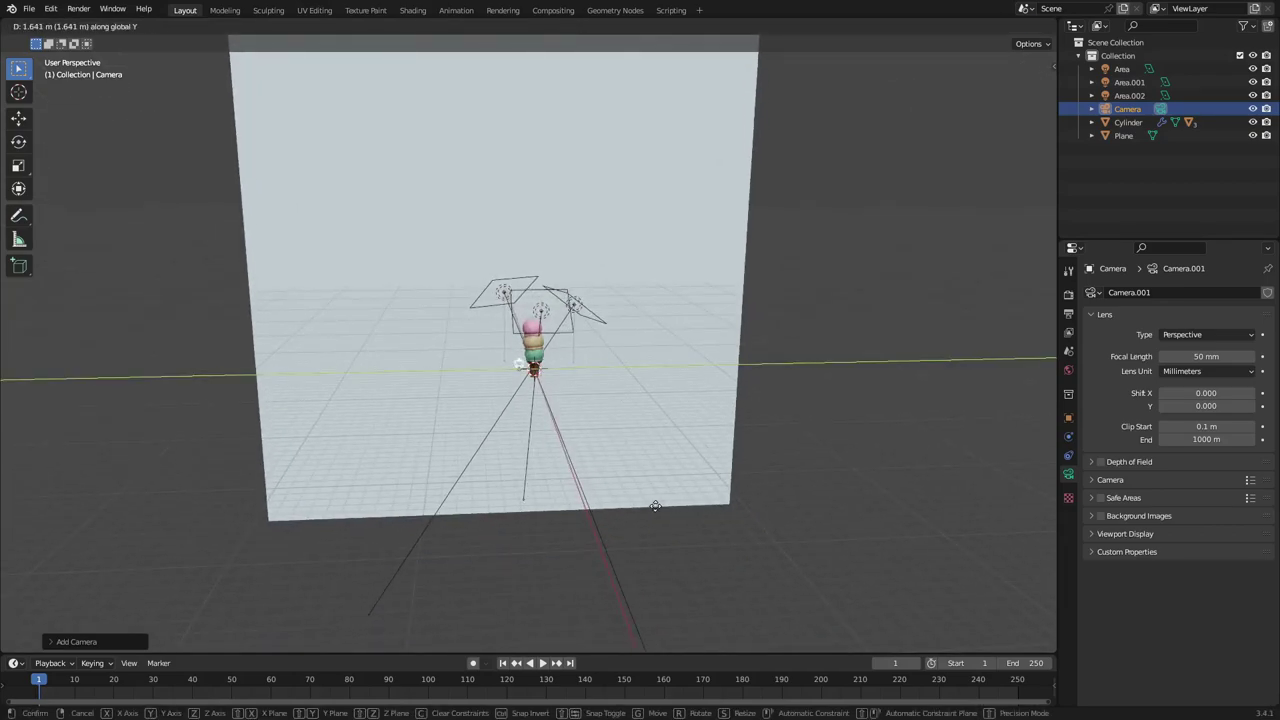
key("x")
left_click(668, 556)
Clear the camera's rotation and rotate it 90° about the X axis
key("KP_0")
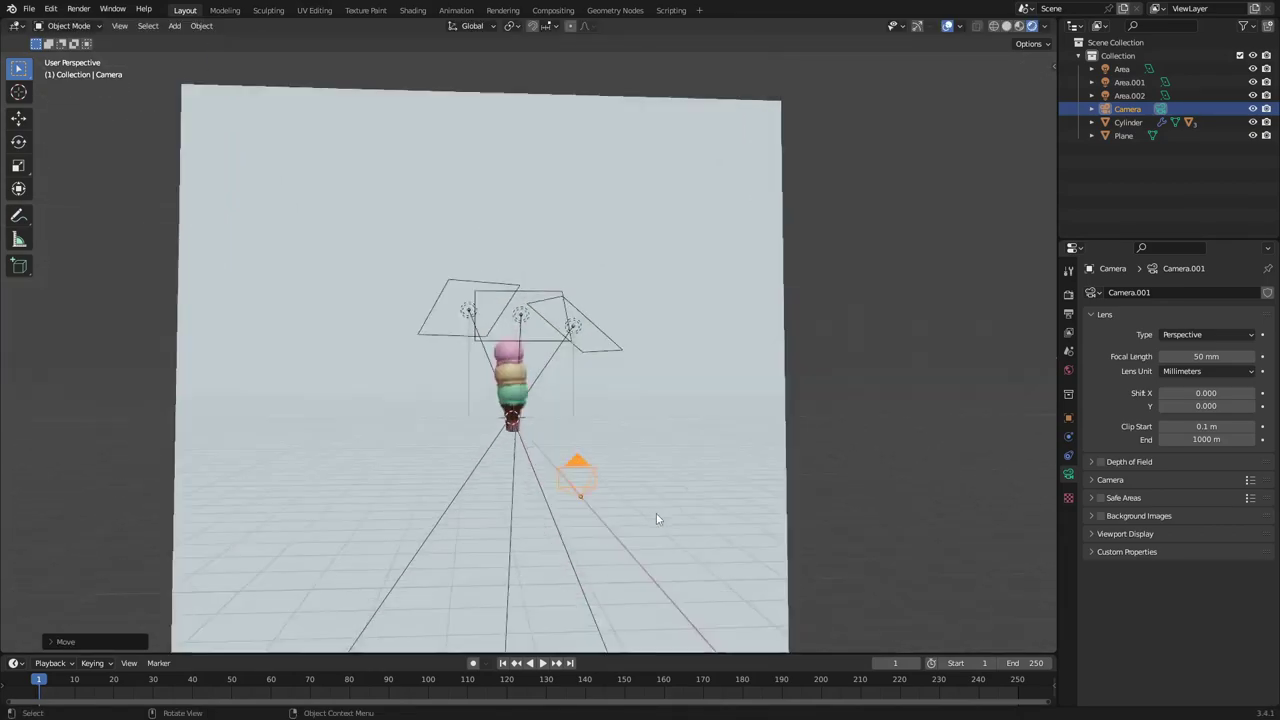
key("alt+r")
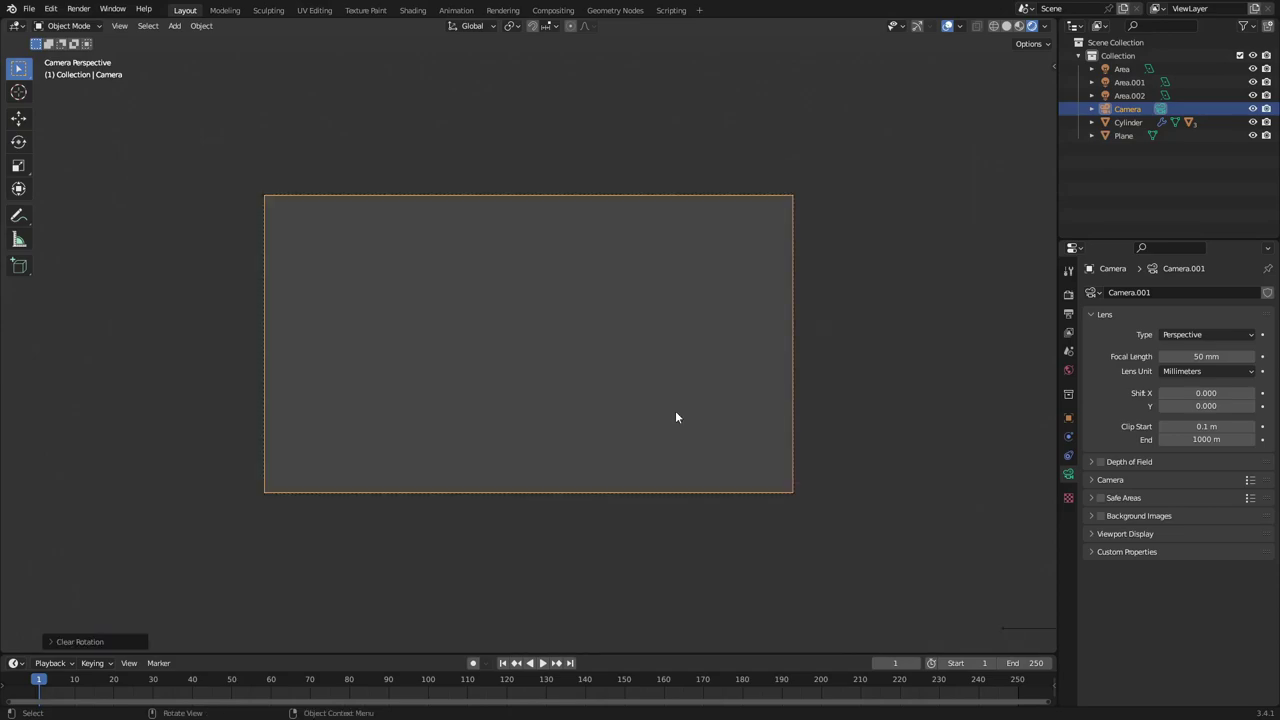
key("r")
key("x")
right_click(676, 411)
scroll(628, 428, "down", 10)
middle_click_drag(676, 414, 612, 336)
scroll(614, 310, "down", 3)
type("rx90")
key("Return")
scroll(618, 332, "down", 10)
Rotate the camera -90° about the Z axis to face the cone and look through it
key("r")
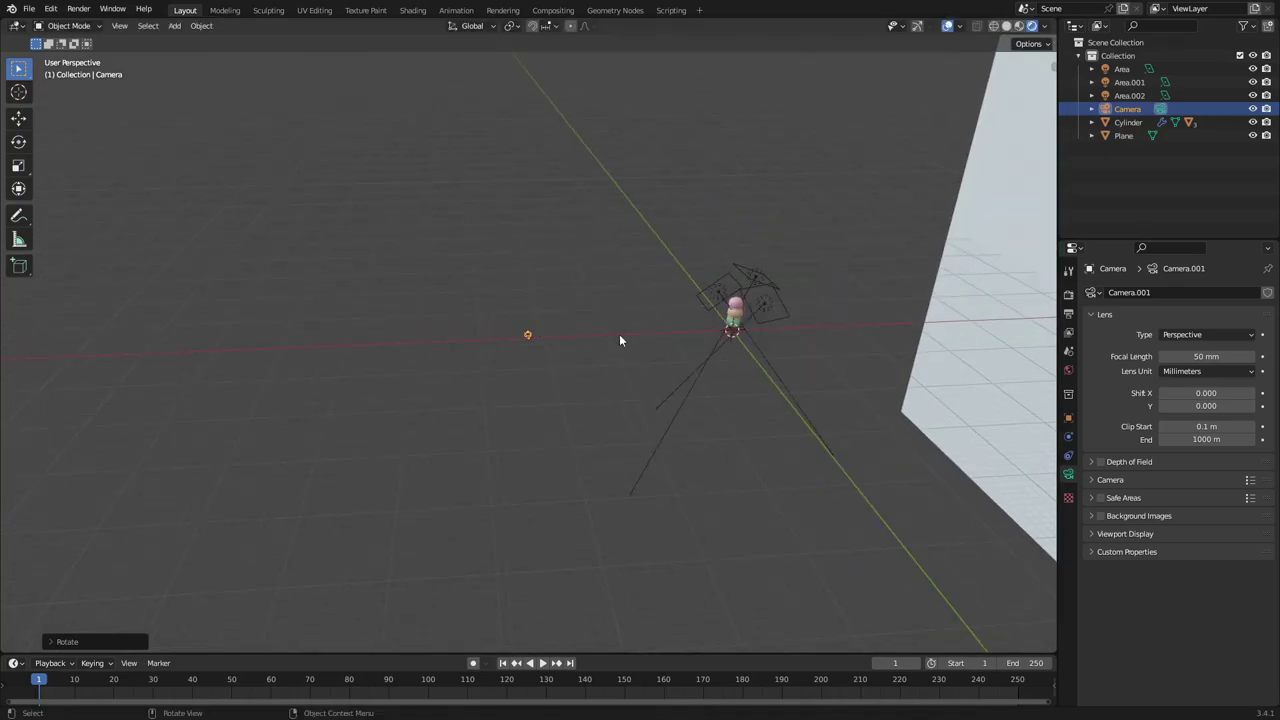
key("z")
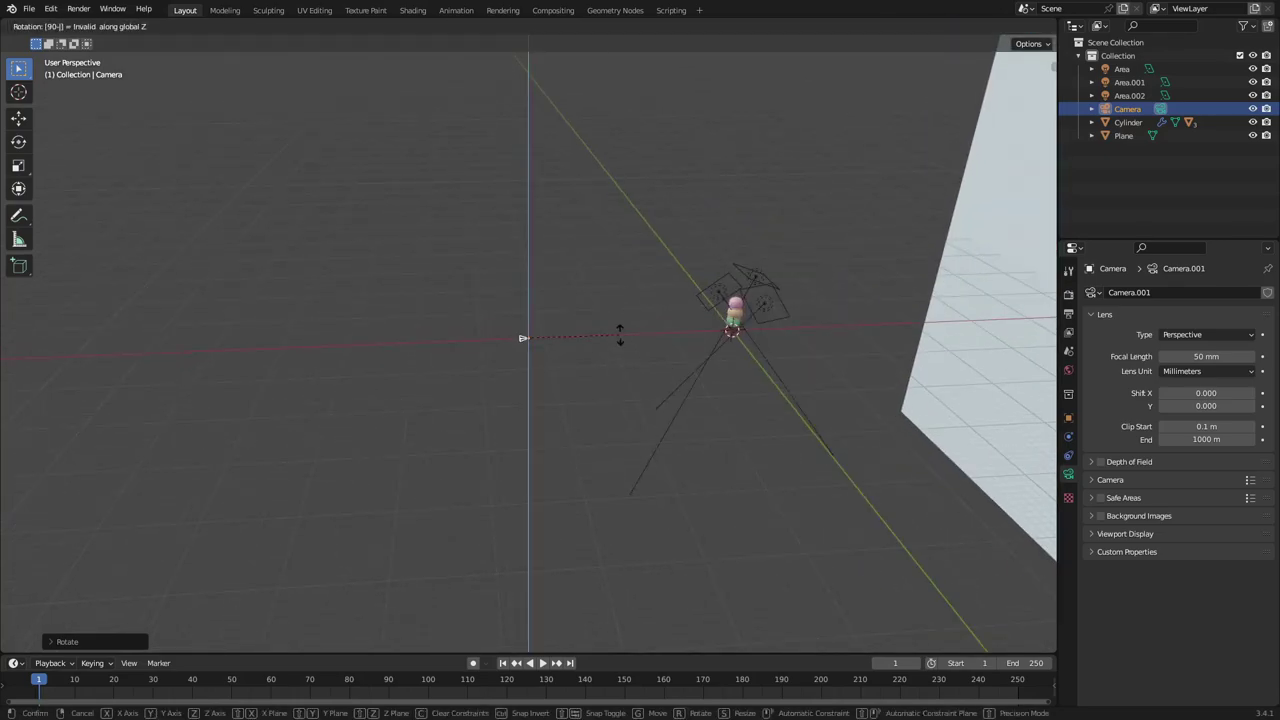
key("BackSpace")
key("BackSpace")
key("BackSpace")
key("Return")
key("KP_0")
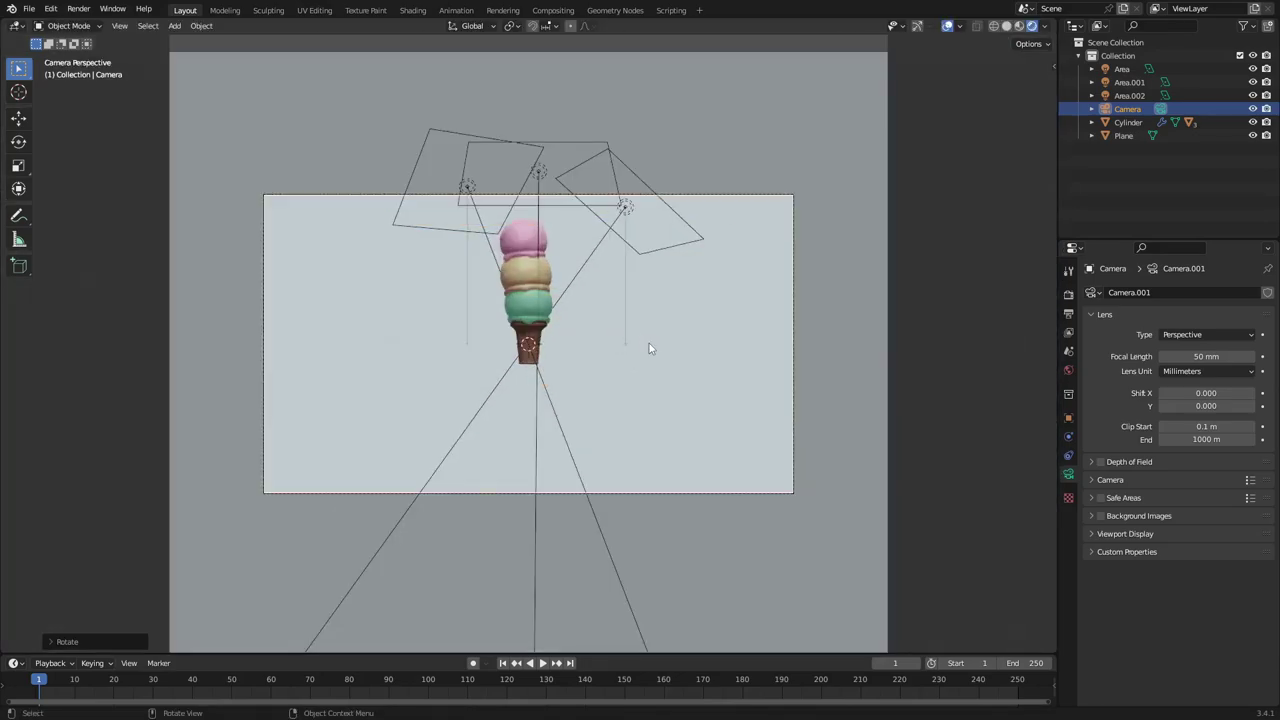
Raise the camera along the Z axis by about 2.35 m so the whole cone sits mid-frame
key("g")
key("z")
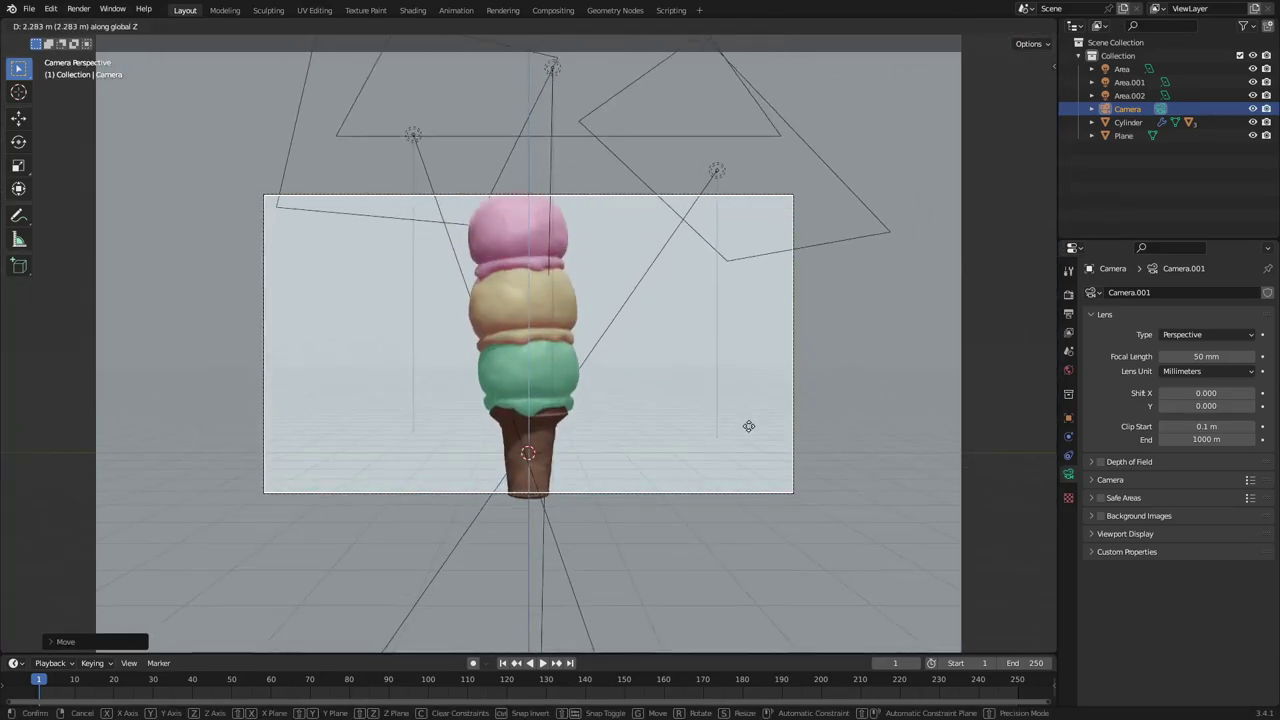
left_click(852, 541)
Set the output resolution to 2000 × 2000 px for a square frame
left_click(1068, 314)
left_click(1070, 314)
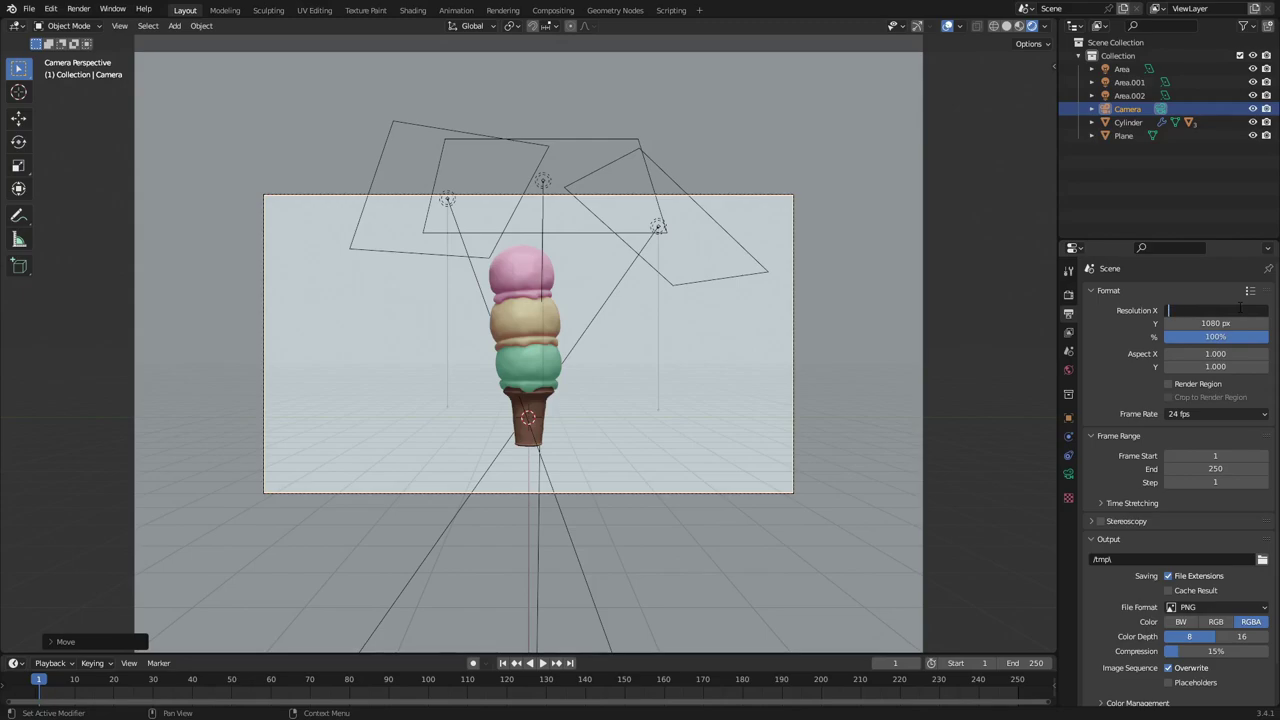
key("Tab")
type("20")
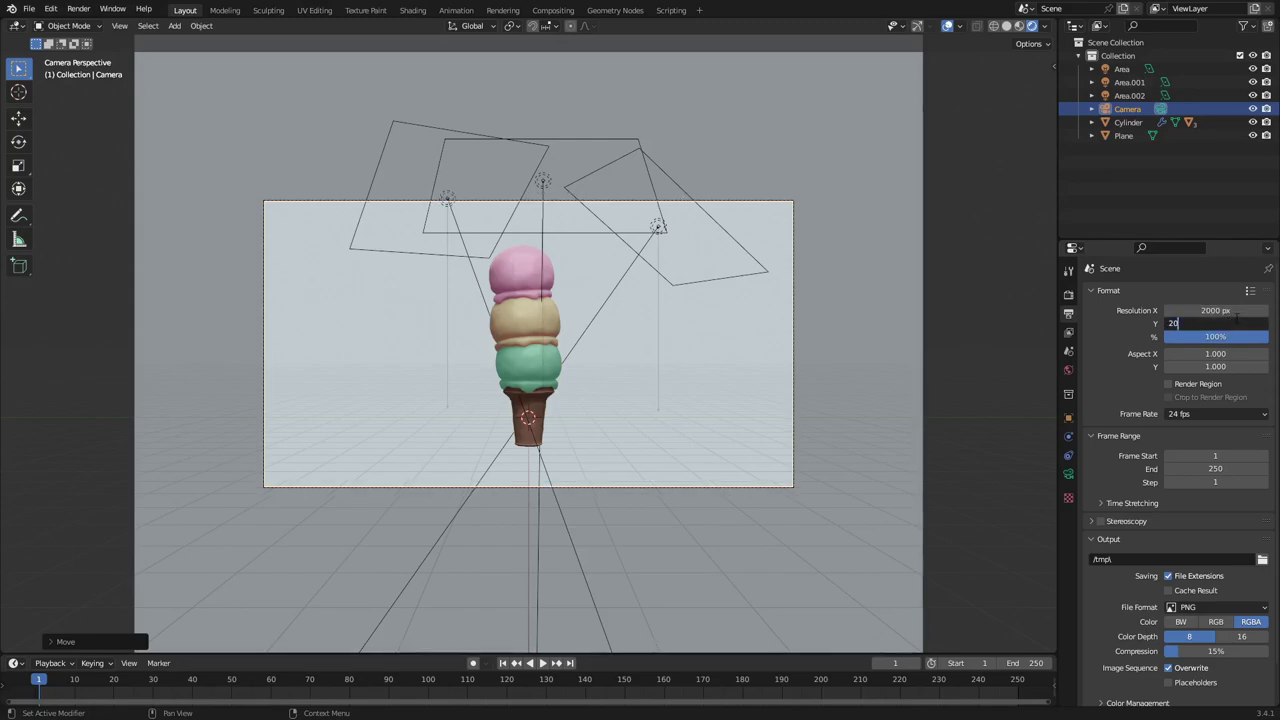
type("00")
key("Return")
Move the camera along its local Z axis closer to the cone so it fills most of the frame
key("g")
key("z")
key("z")
left_click(660, 420)
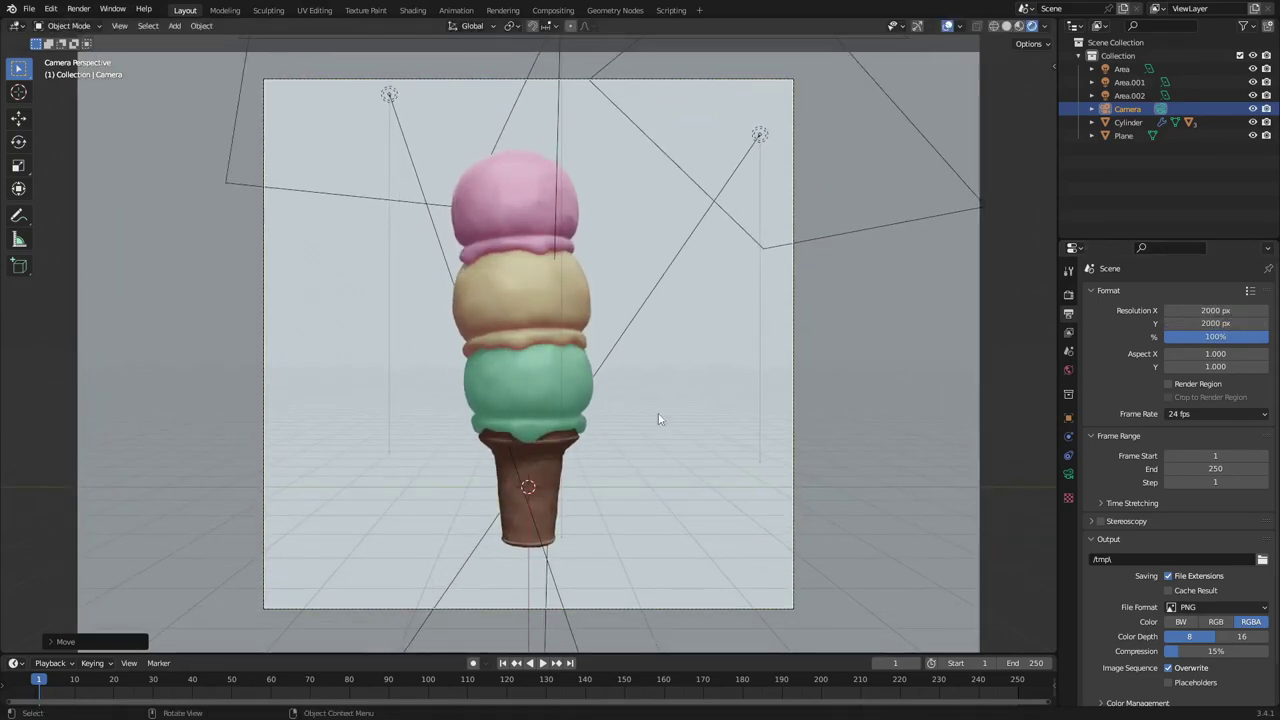
Tilt the cone with a free trackball rotation and shift it slightly upward to recentre it in the frame
left_click(556, 468)
key("r")
key("r")
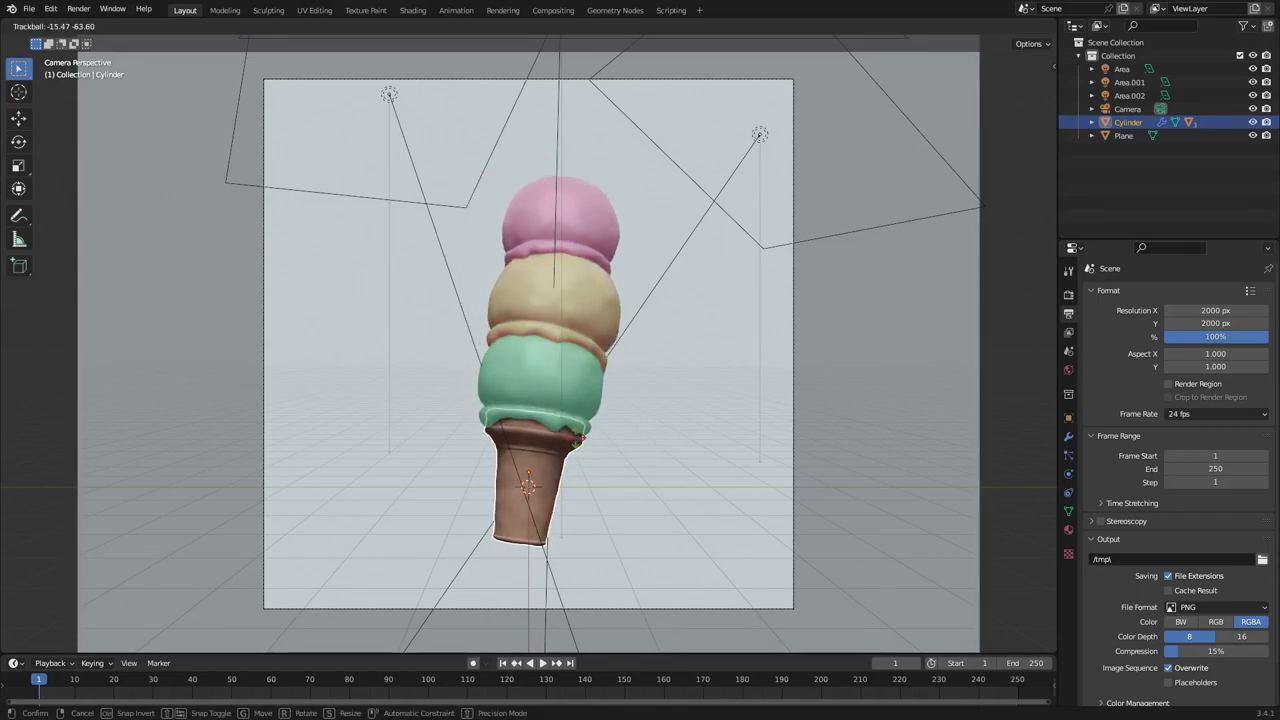
left_click(663, 457)
key("g")
left_click(651, 431)
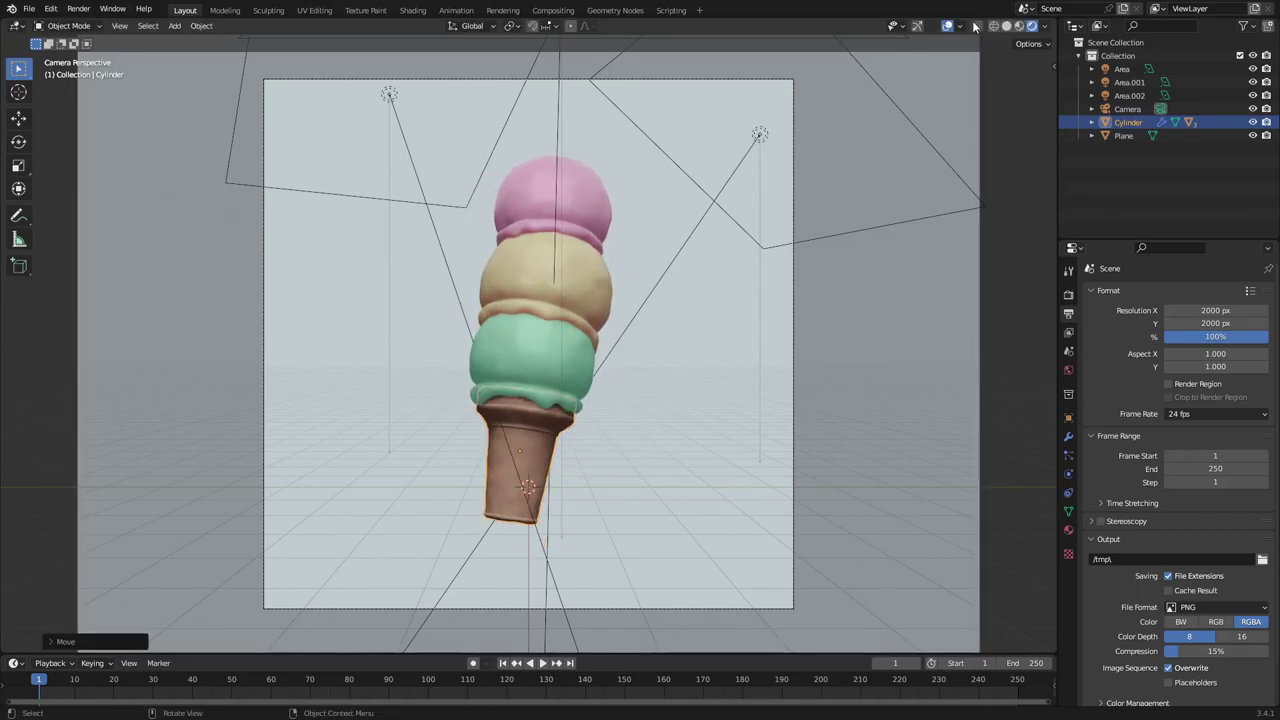
Hide the viewport overlays and change the backdrop plane's Emission colour to white
left_click(947, 26)
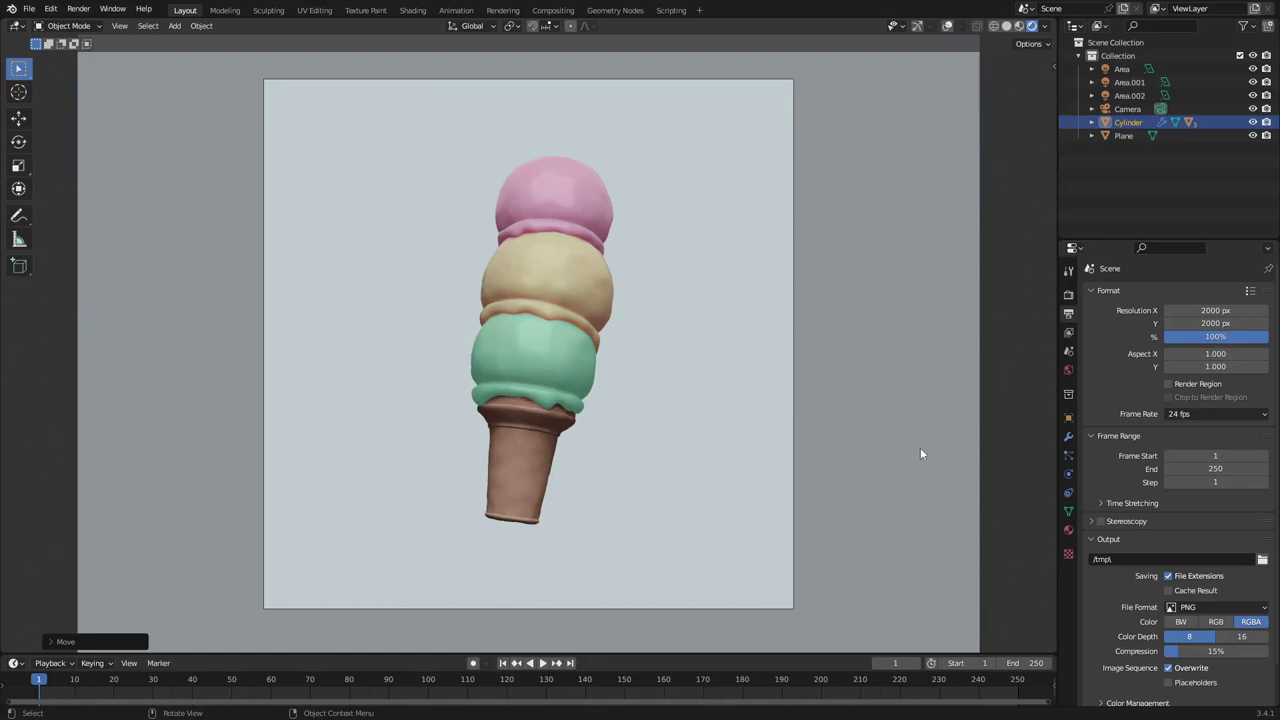
left_click(854, 429)
left_click(1068, 530)
left_click(1213, 457)
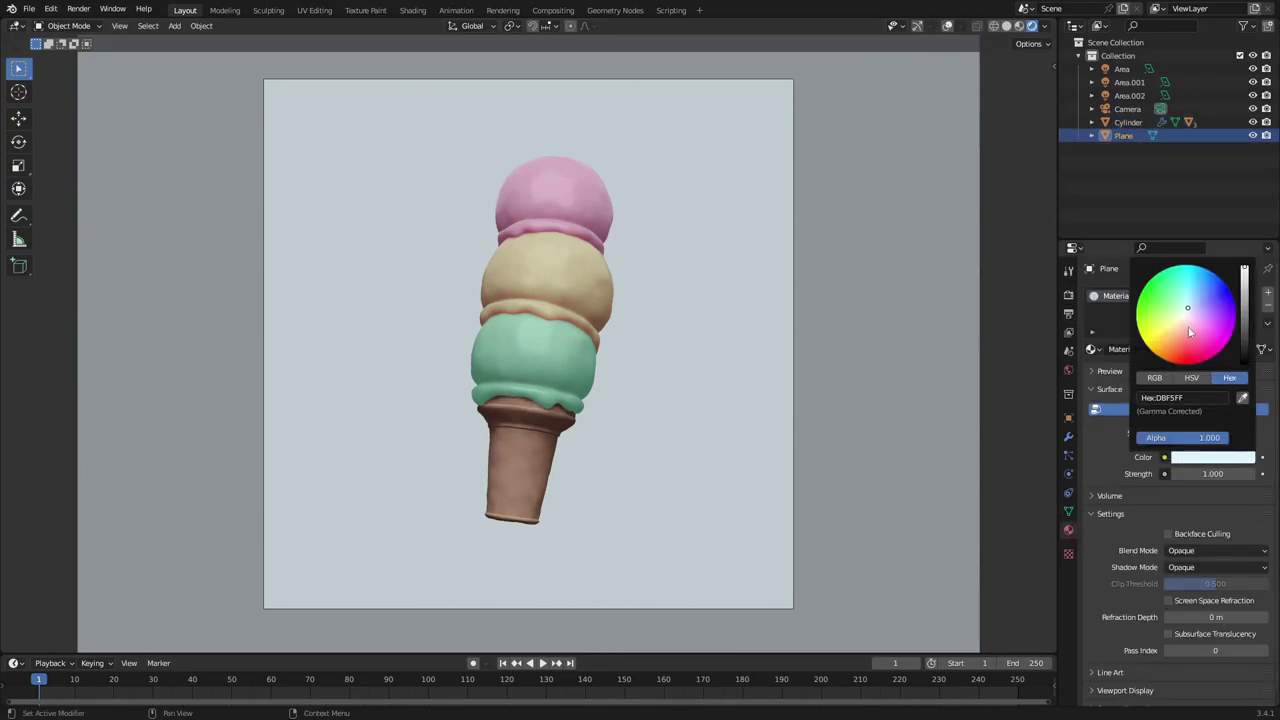
mouse_move(1171, 321)
left_mouse_down()
mouse_move(1159, 336)
mouse_move(1184, 310)
left_mouse_up()
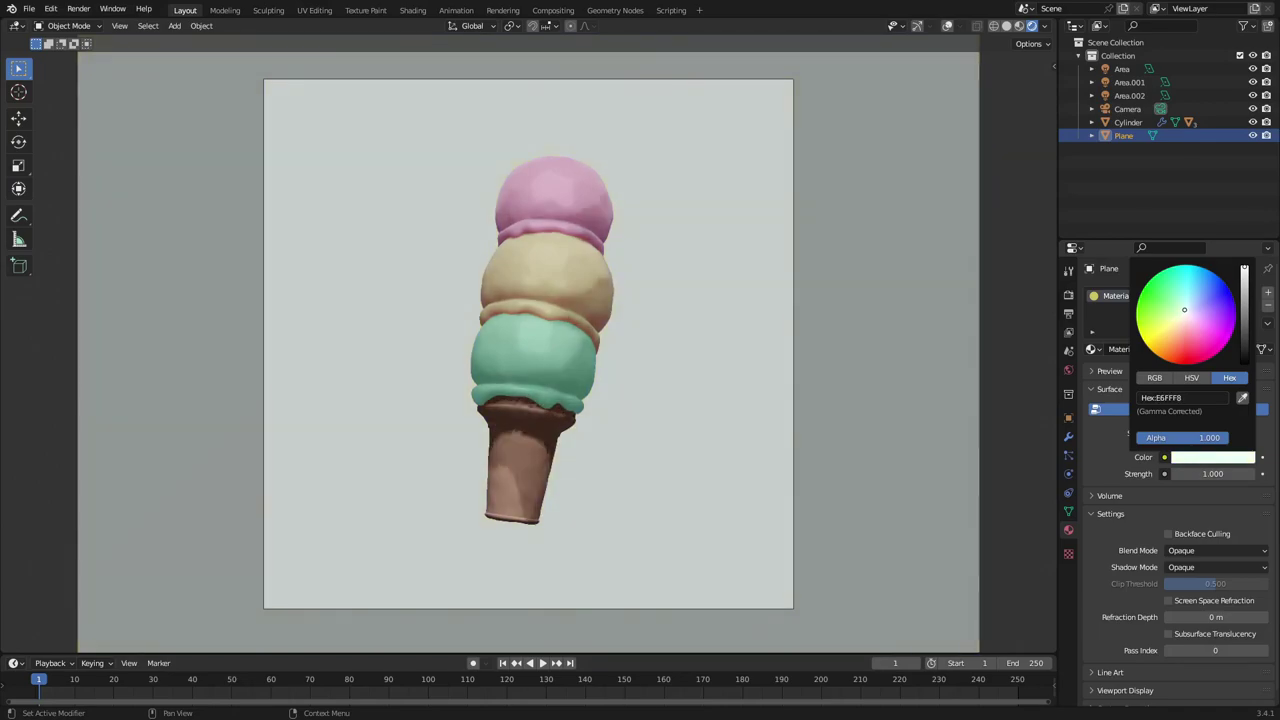
left_click(1191, 377)
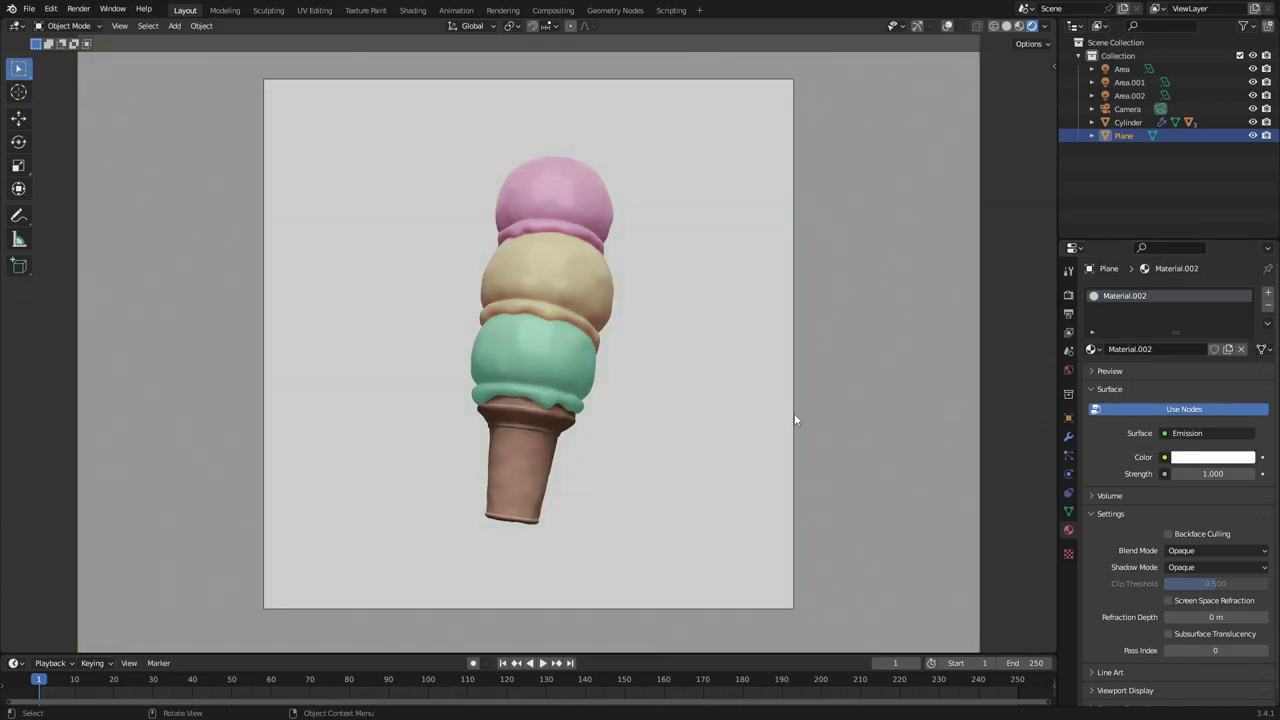
Select the camera, look through it and lock the camera to the view
middle_click_drag(795, 420, 903, 371)
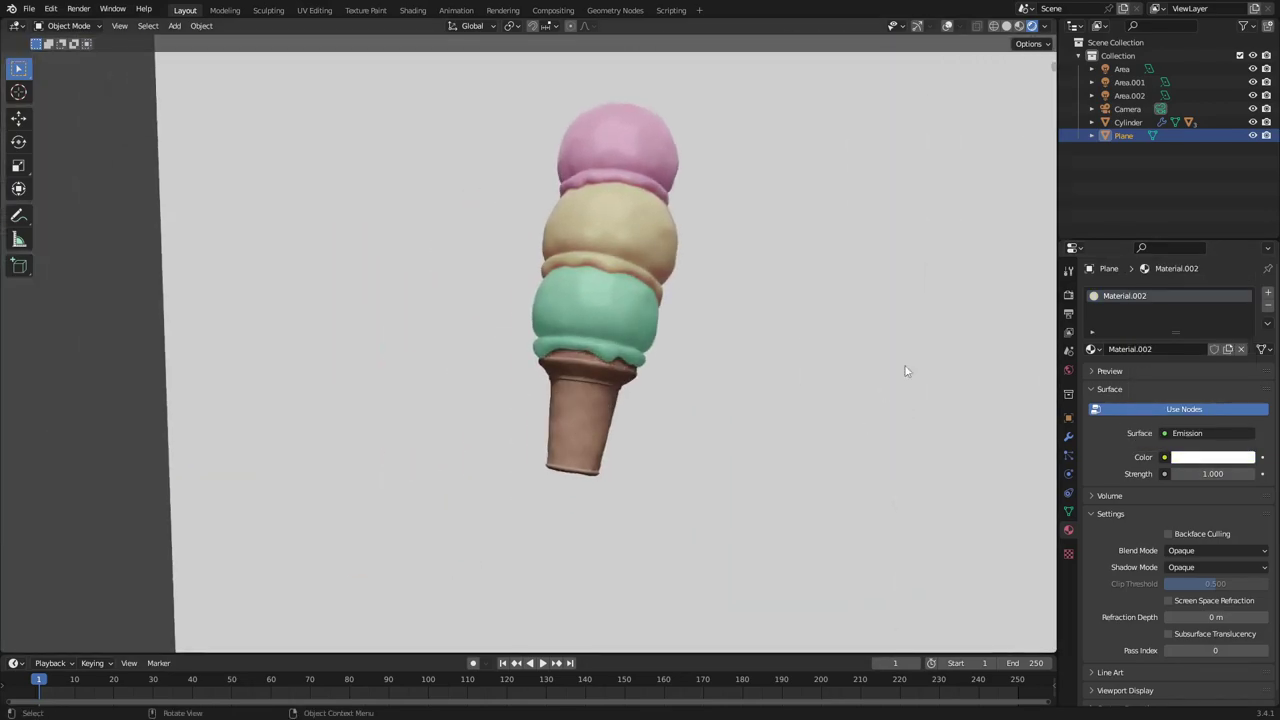
left_click(1127, 122)
left_click(1127, 108)
key("KP_0")
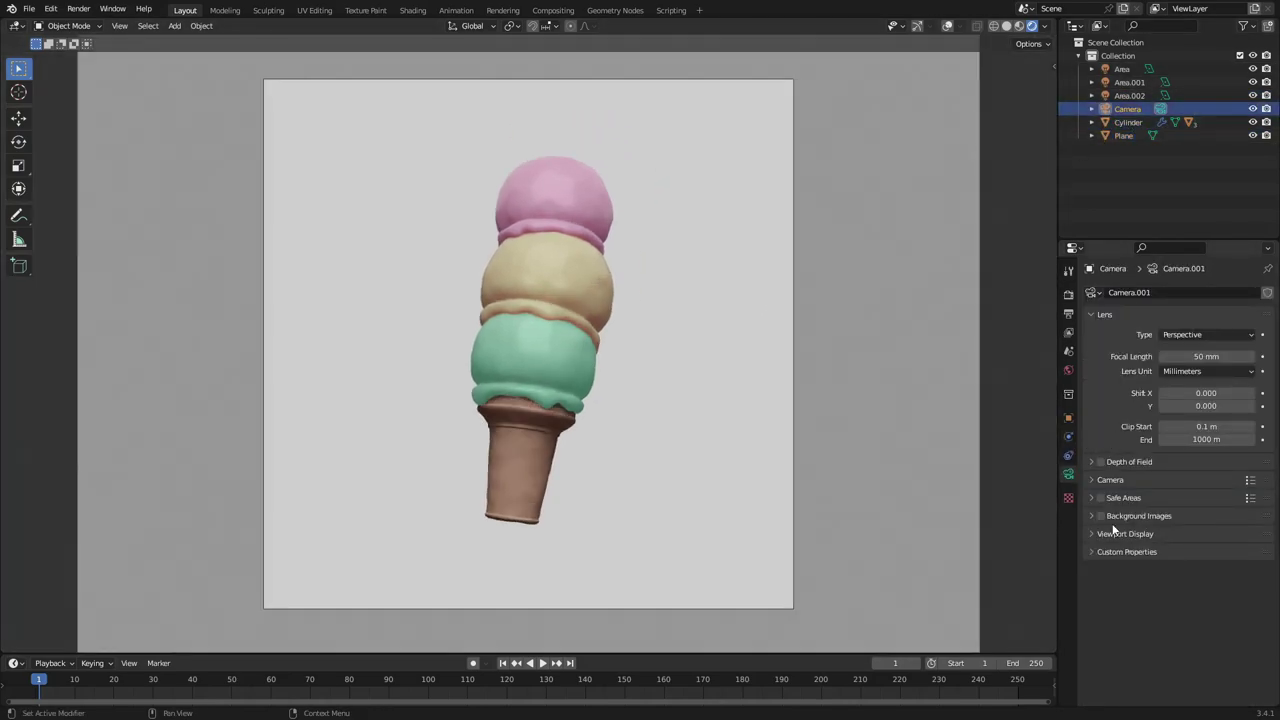
left_click(1118, 533)
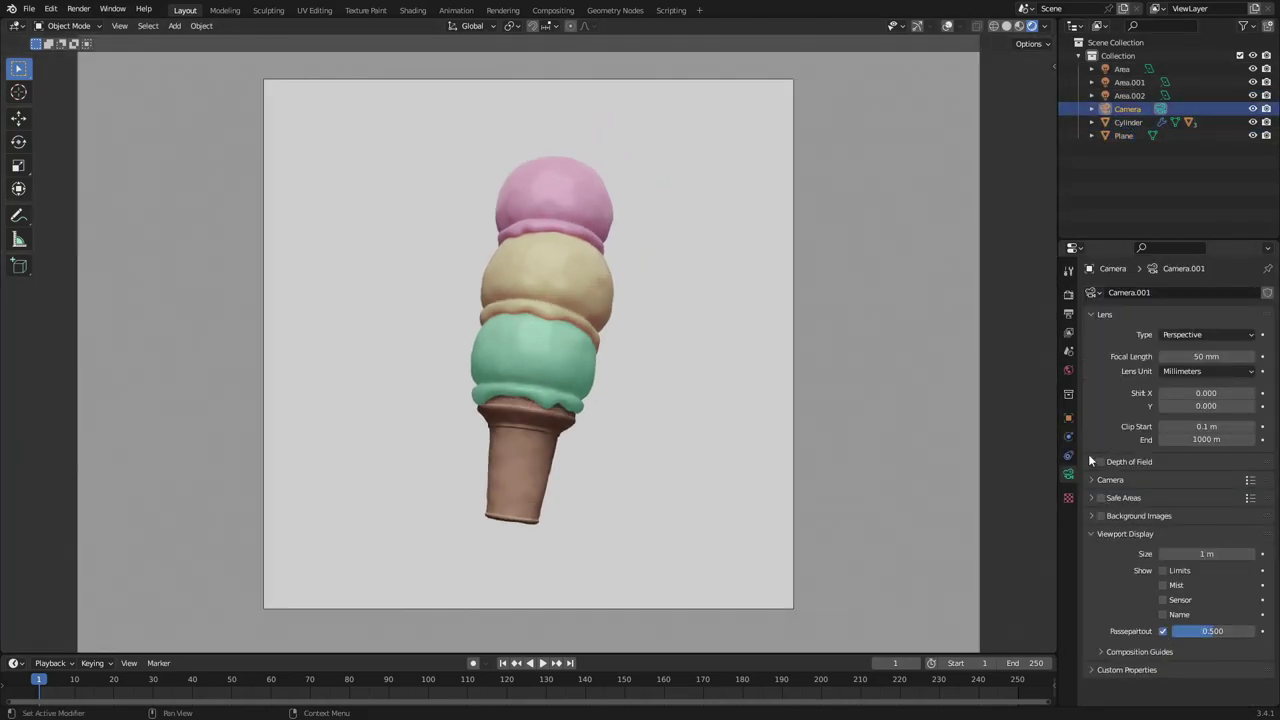
left_click(1050, 67)
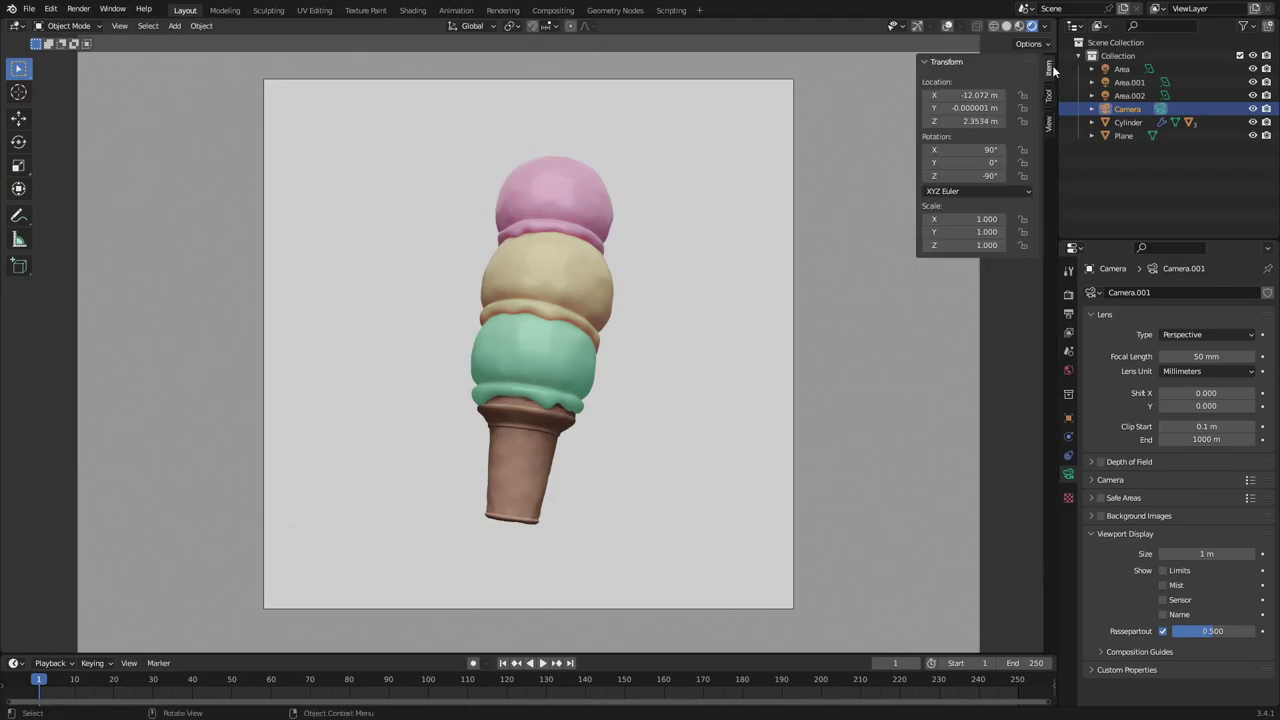
left_click(1049, 123)
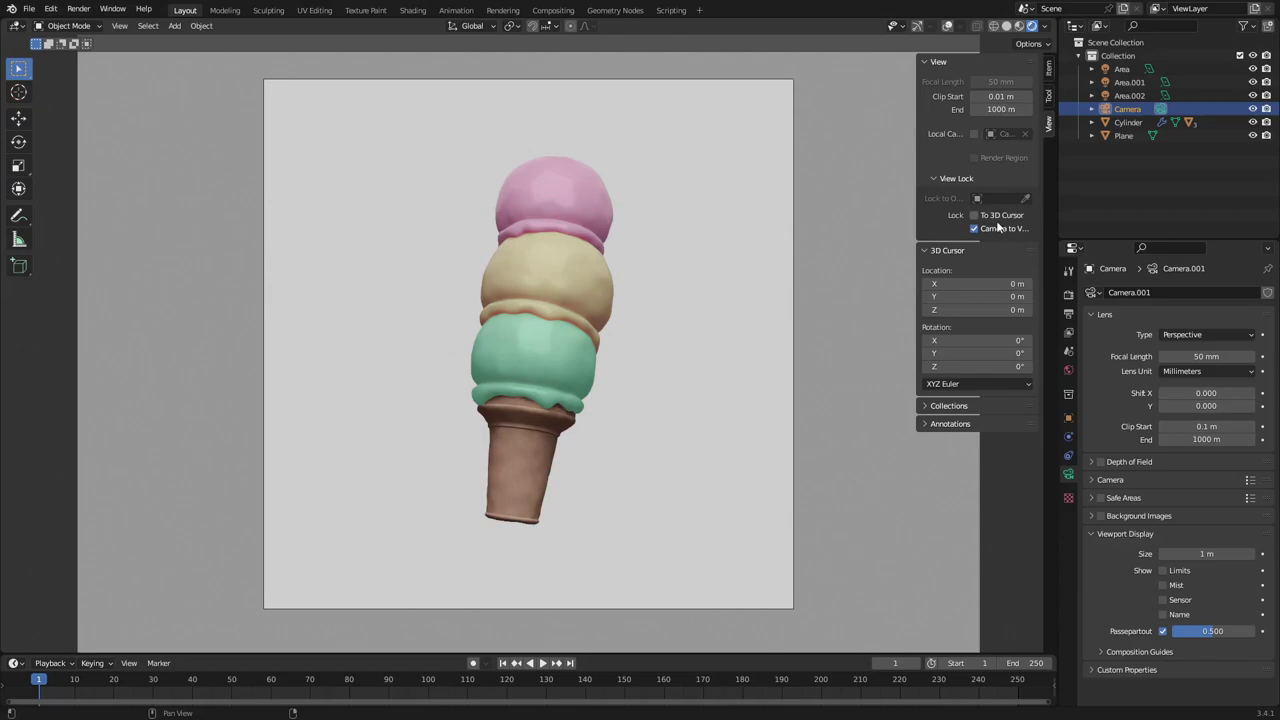
Try reframing the cone by freely moving and trackball-rotating the camera
middle_click_drag(688, 342, 717, 314)
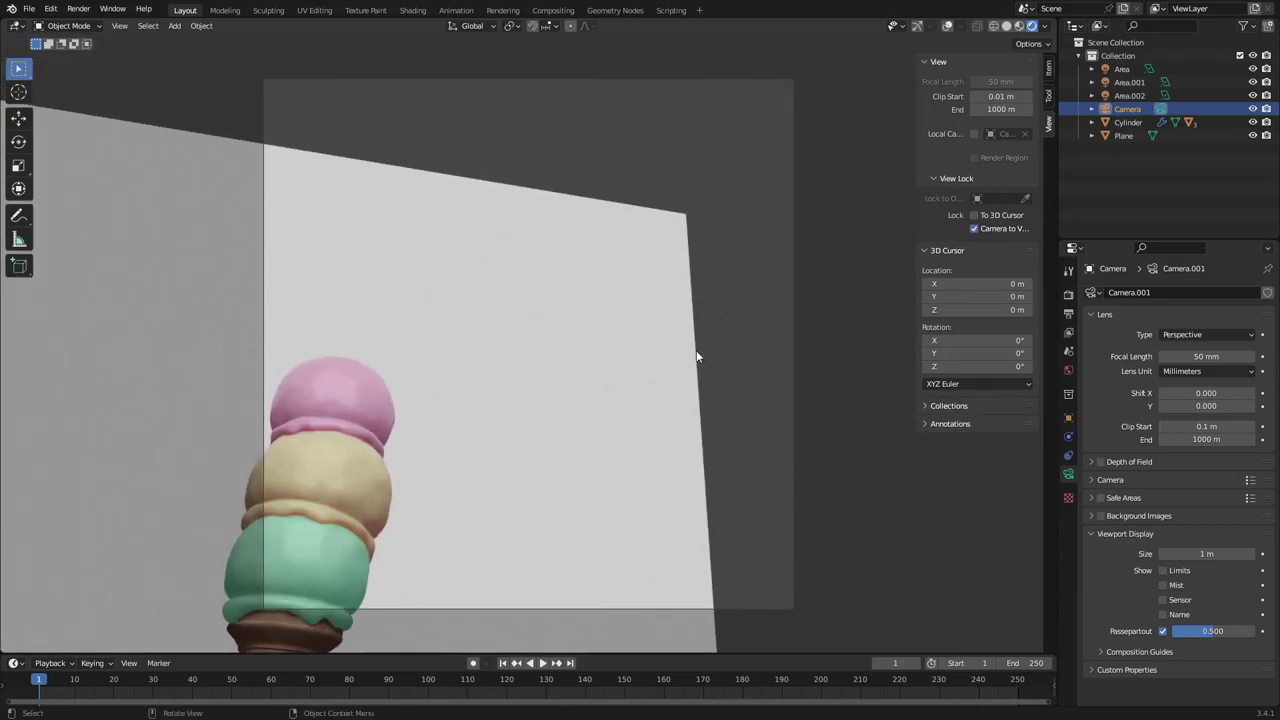
key("g")
right_click(335, 88)
key("g")
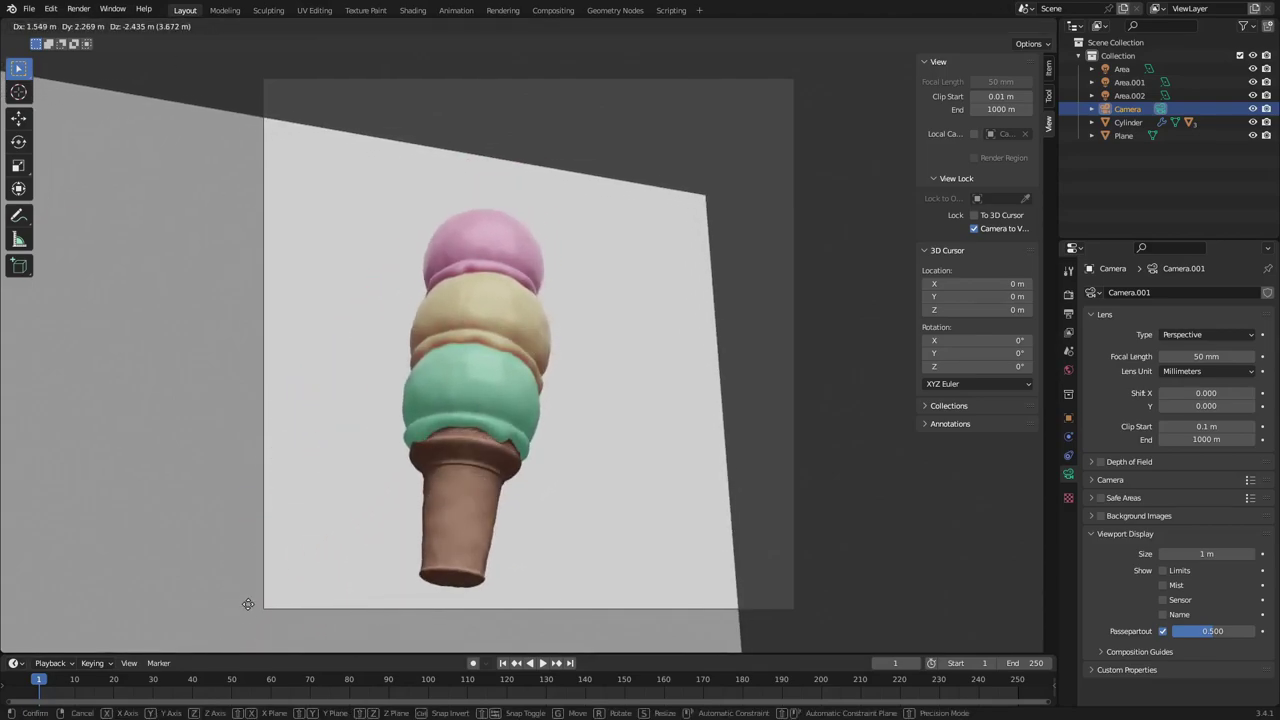
key("r")
key("r")
left_click(501, 467)
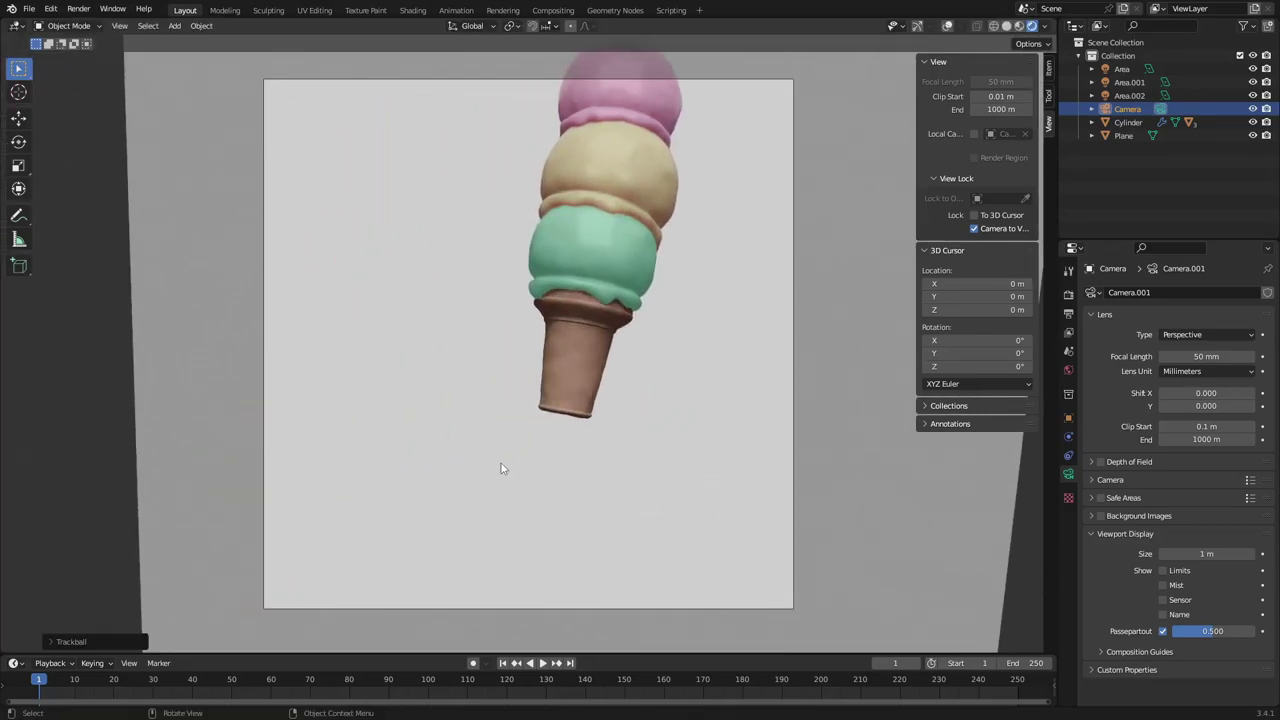
key("g")
left_click(580, 183)
key("r")
key("r")
left_click(611, 140)
key("g")
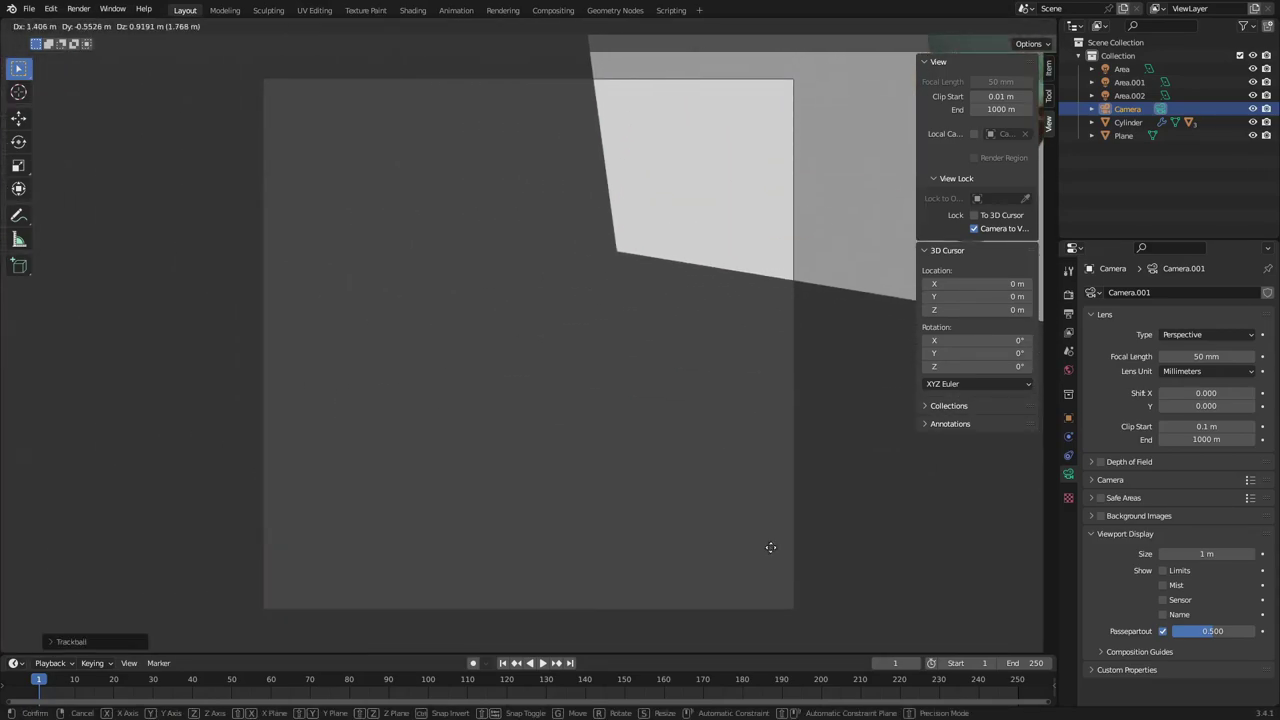
right_click(386, 628)
Undo the last camera moves and rotations to restore the straight-on framing of the cone
key("ctrl+z")
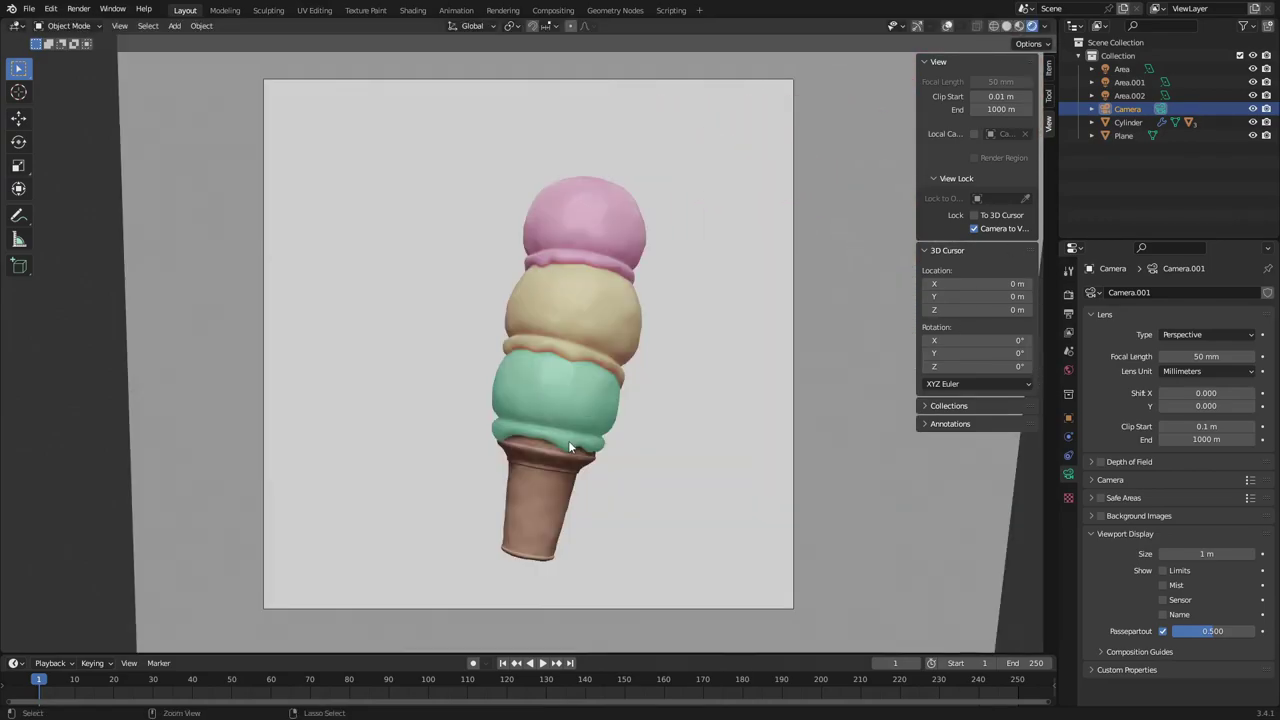
key("ctrl+z")
key("ctrl+z")
key("ctrl+z")
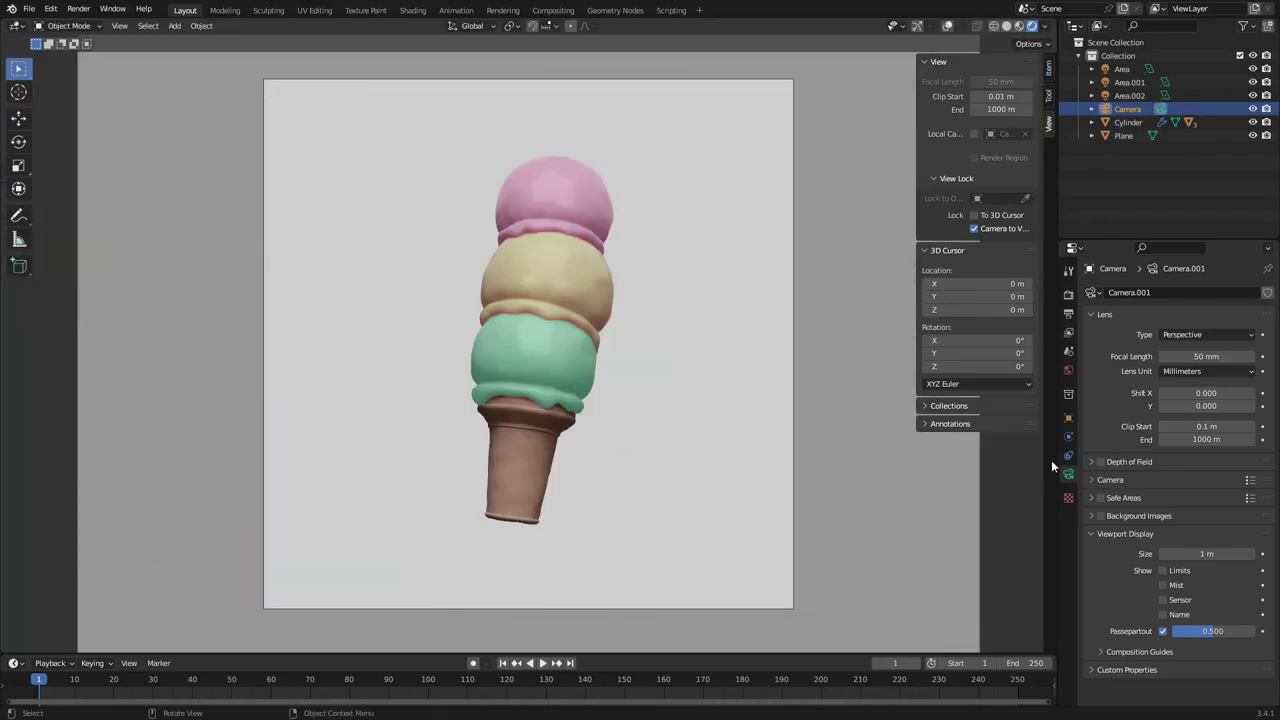
Tilt the camera with a trackball rotation and lower it to frame the cone from slightly below
key("g")
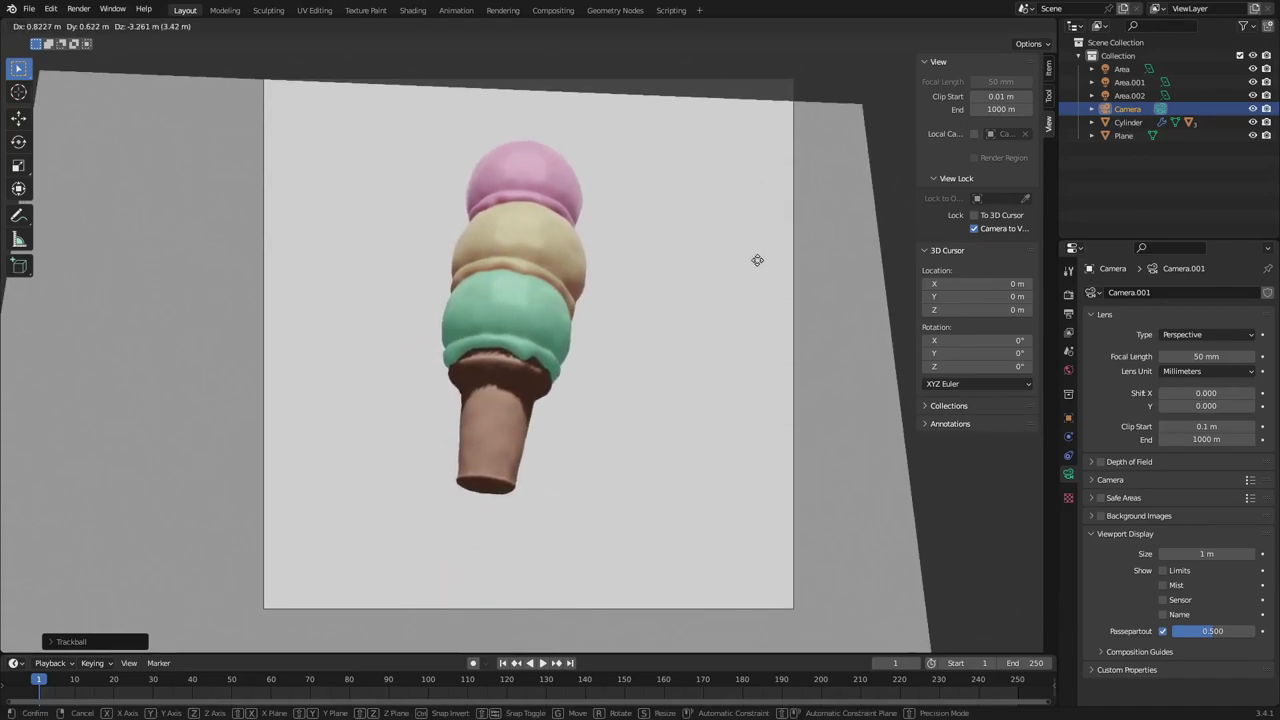
left_click(712, 199)
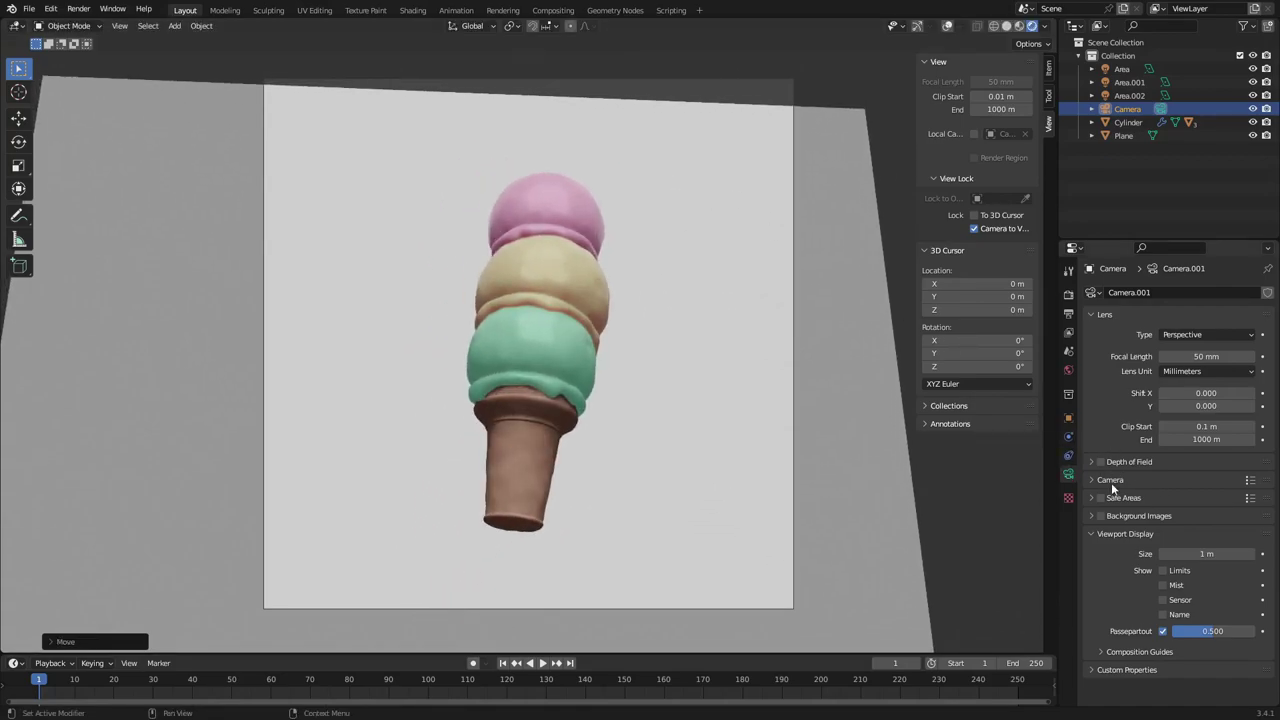
Set the camera's focal length to 215 mm and move it back along its local Z axis, recentring the cone
left_click_drag(1190, 356, 1245, 356)
key("g")
key("z")
key("z")
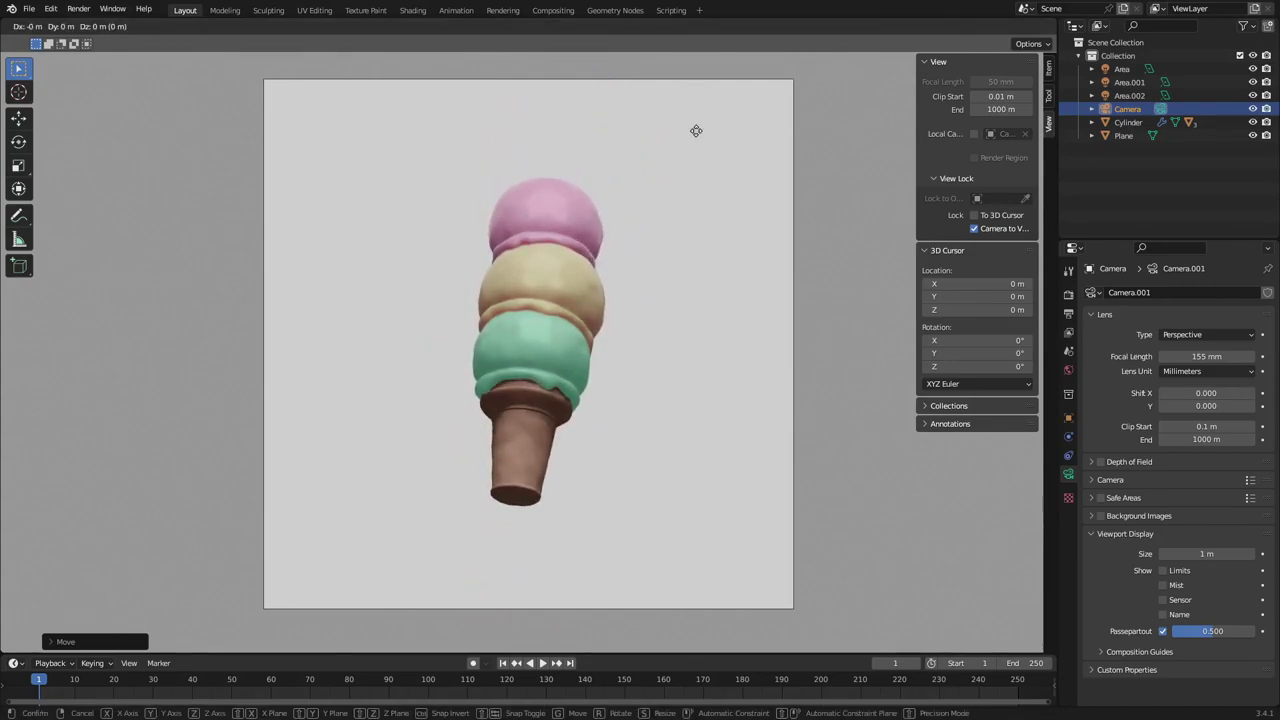
left_click(677, 543)
left_click_drag(1208, 357, 1252, 357)
key("g")
left_click(718, 413)
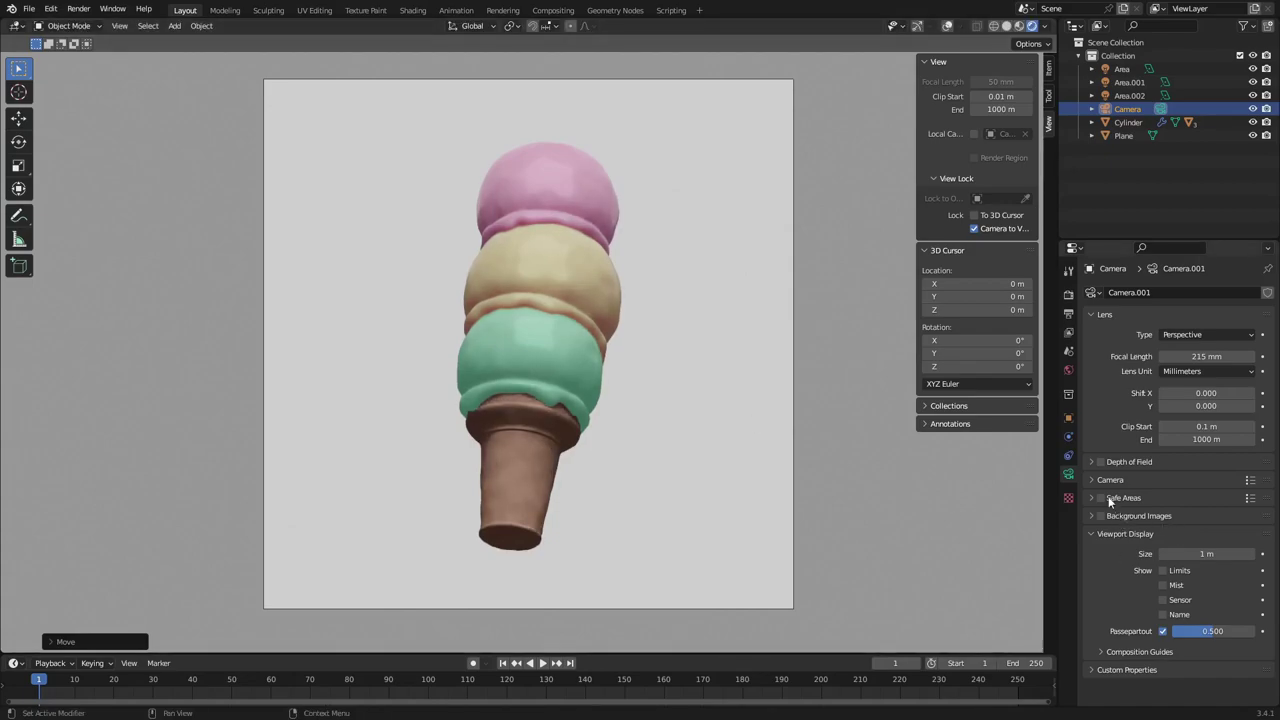
Enable depth of field on the camera and reveal its focus and aperture settings
left_click(1101, 462)
left_click(1128, 462)
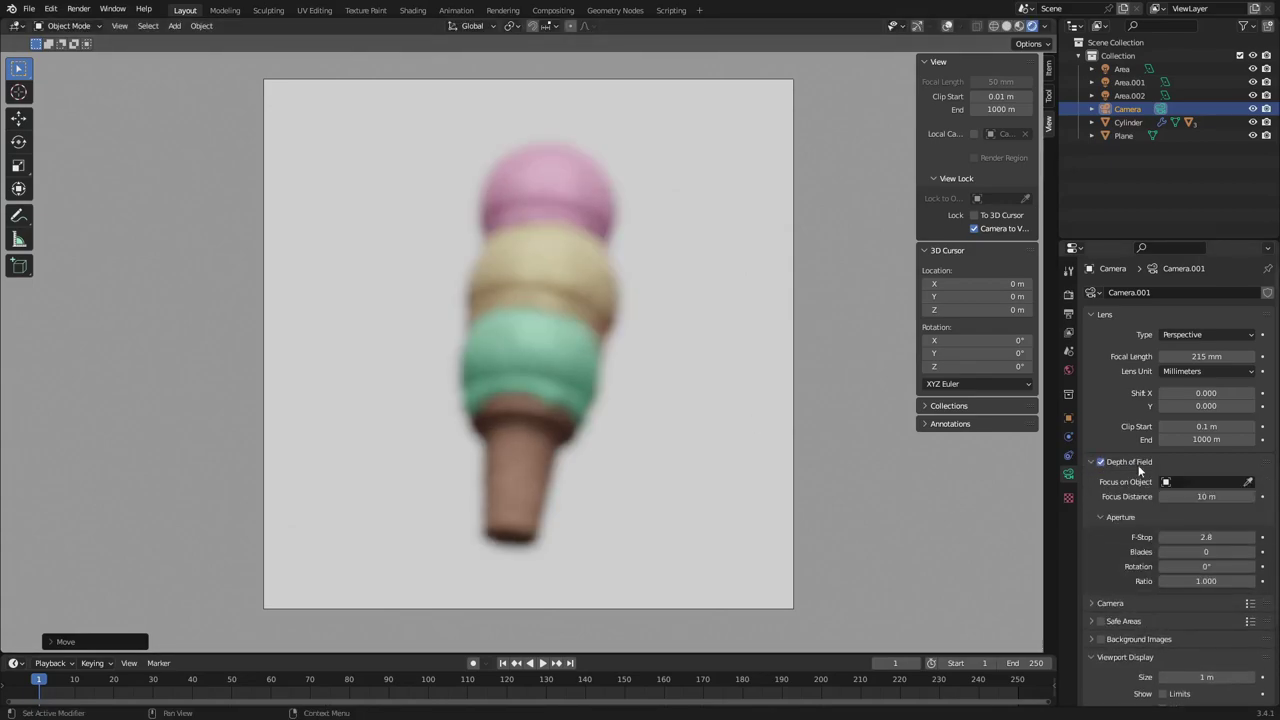
scroll(1136, 480, "down", 3)
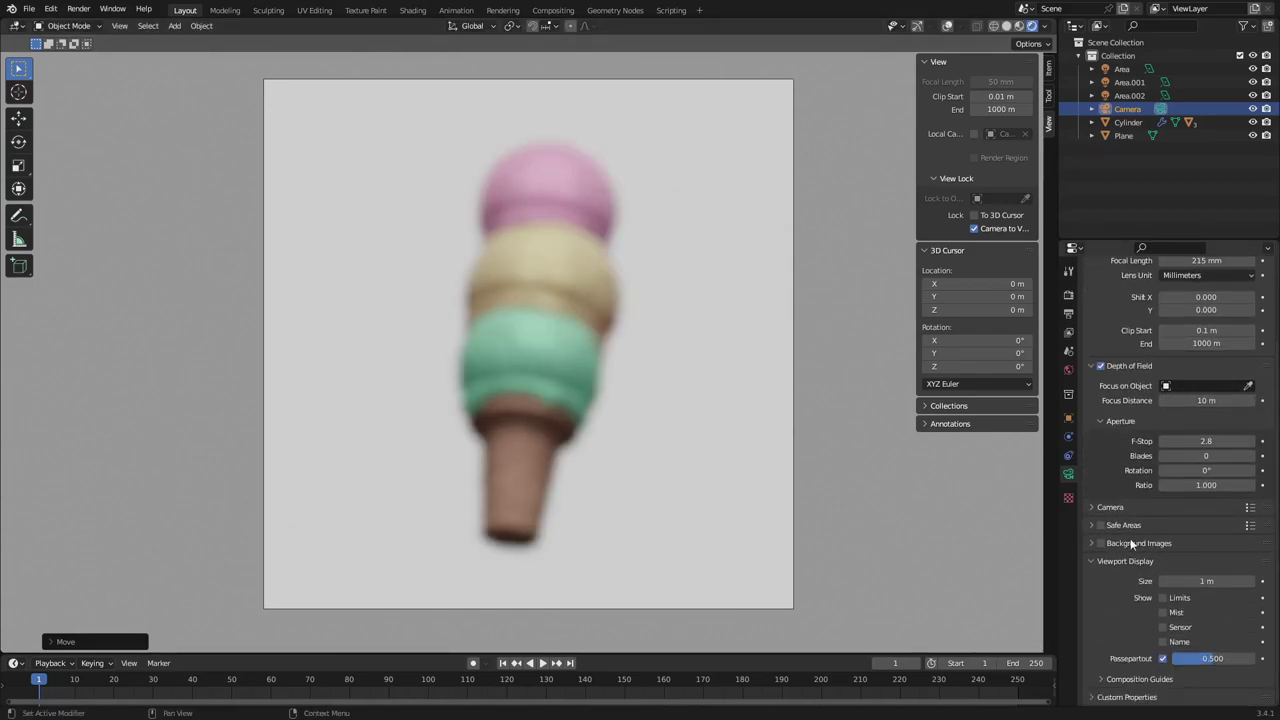
Unlock the camera from the view and show its limits with a display size of 2.8 m and viewport overlays on
left_click(1178, 598)
middle_click_drag(858, 286, 688, 341)
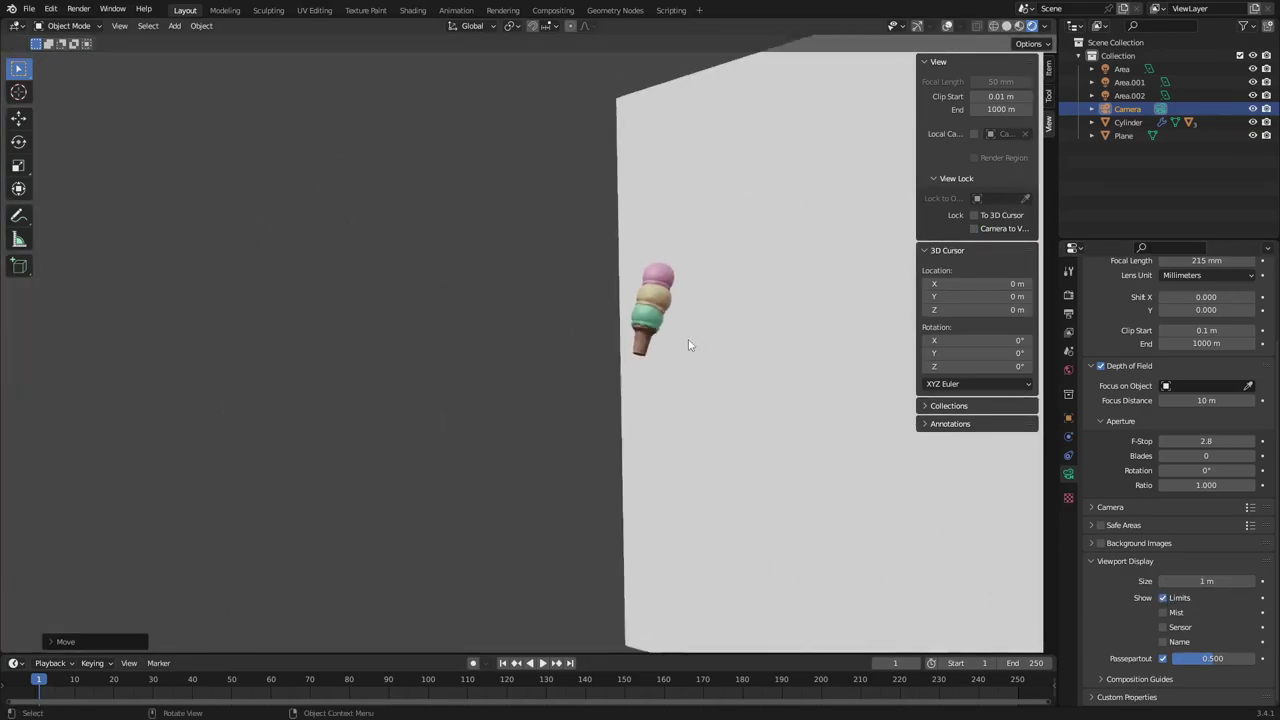
scroll(704, 320, "down", 3)
left_click(948, 27)
middle_click_drag(888, 419, 858, 430, "shift")
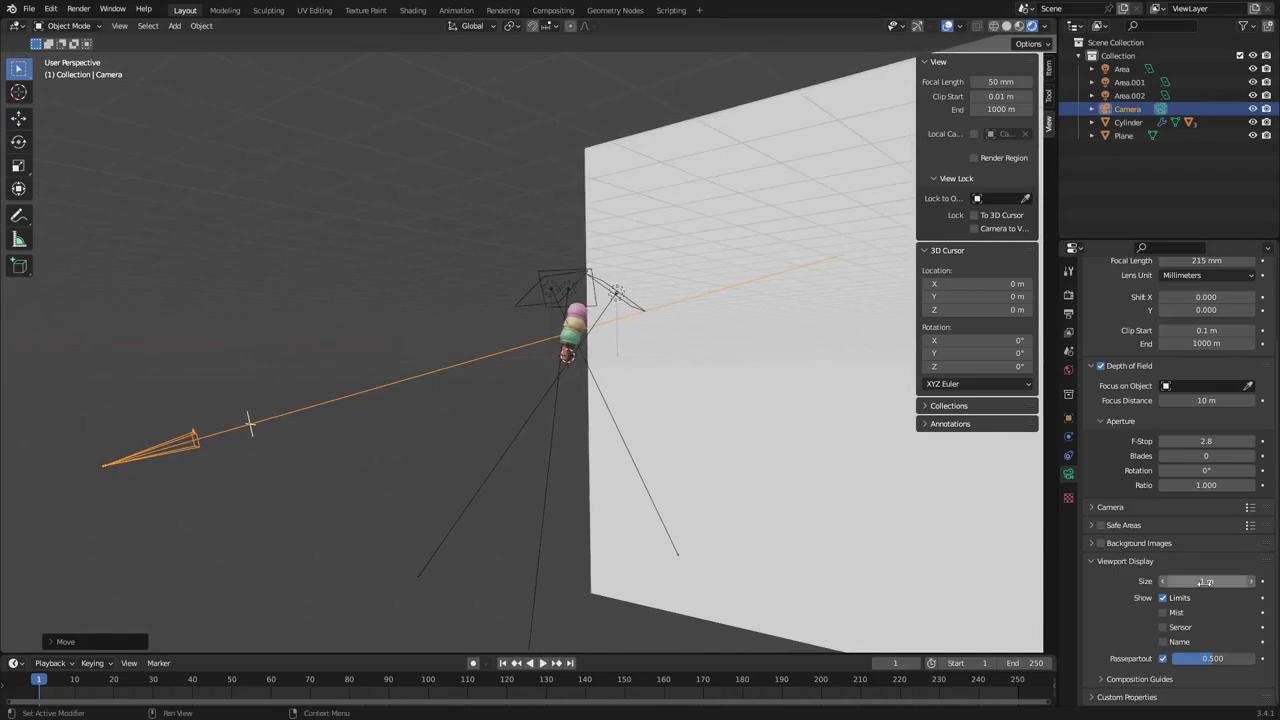
mouse_move(1206, 582)
left_mouse_down()
mouse_move(1262, 582)
mouse_move(1228, 575)
left_mouse_up()
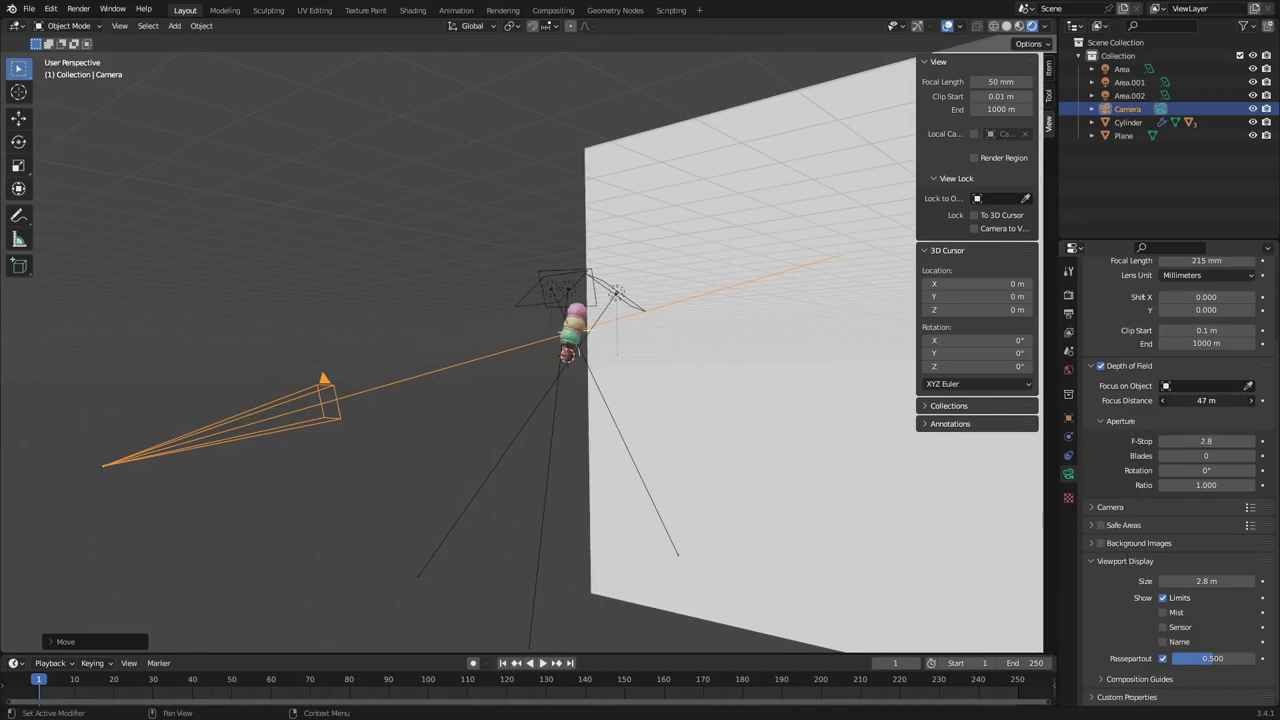
Set the camera's focus distance to 45 m and its F-Stop to 0.1, checking the blur through the camera
left_click(1250, 400)
key("KP_0")
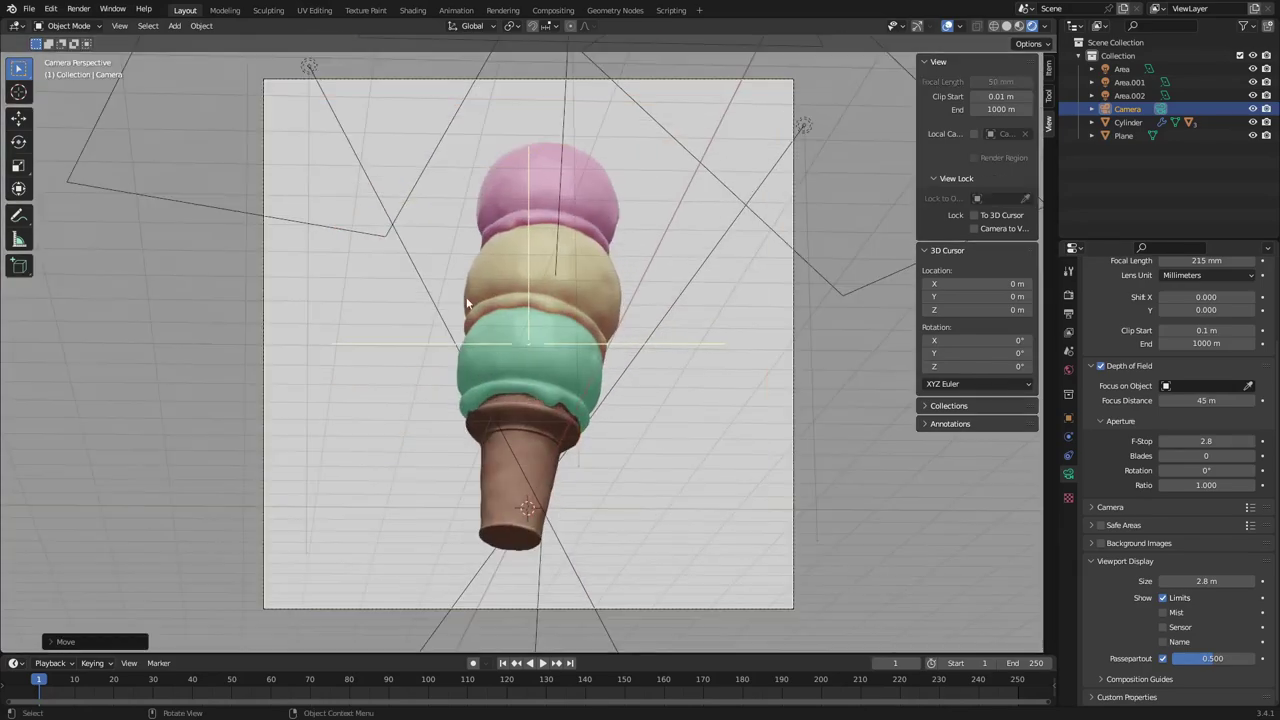
left_click_drag(1205, 441, 1150, 441)
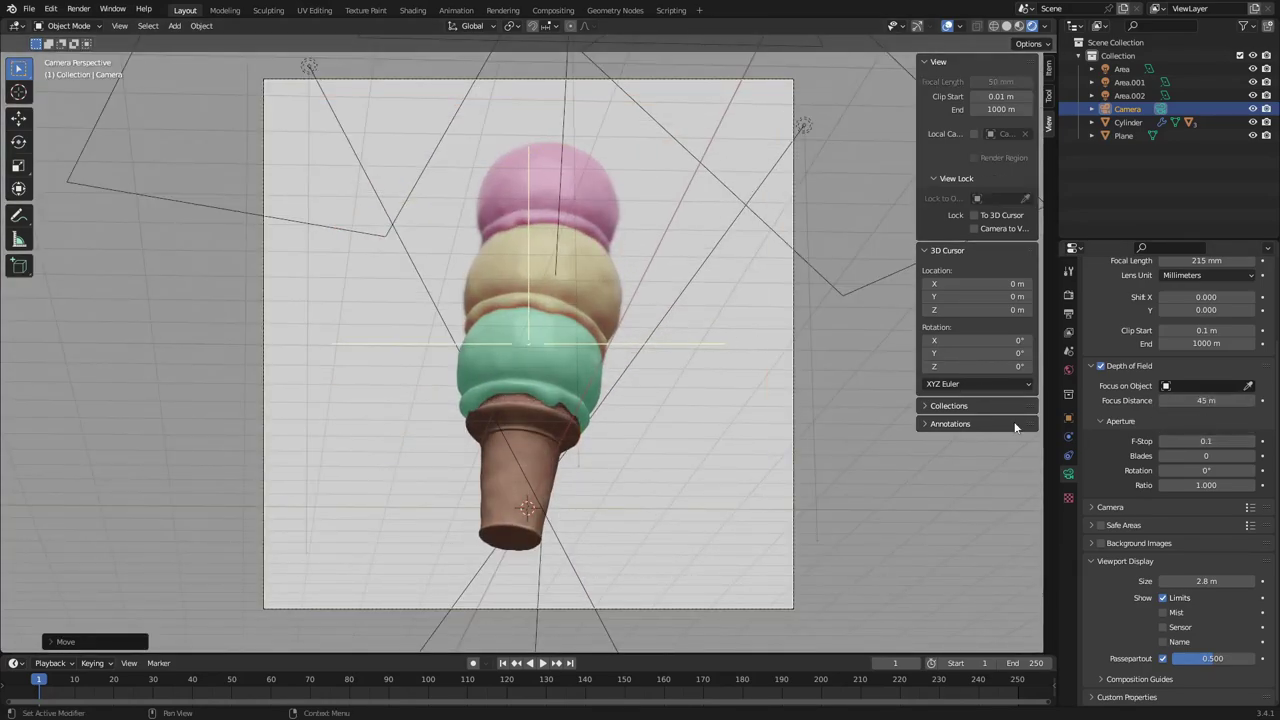
key("r")
key("r")
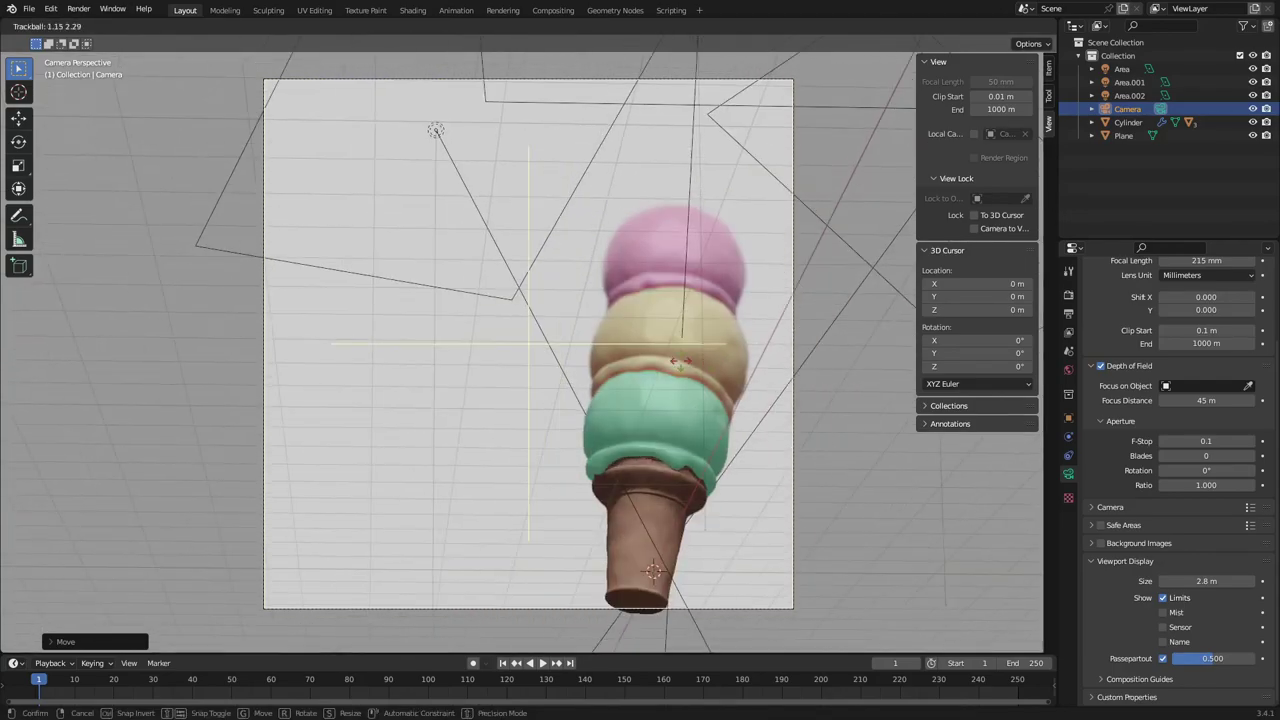
left_click(677, 364)
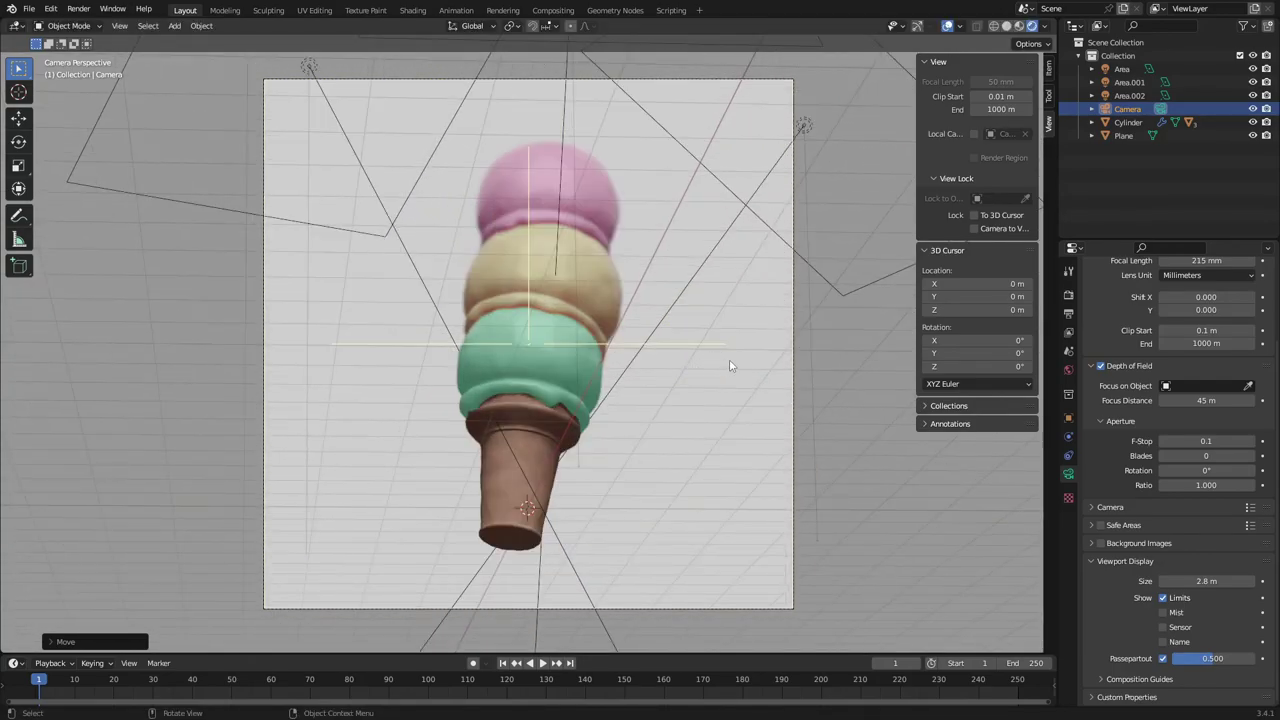
scroll(733, 362, "down", 2)
scroll(742, 361, "up", 2)
Hide the viewport sidebar and select the backdrop plane
key("n")
left_click(1123, 135)
Try the Standard view transform in the scene's colour management and return it to Filmic
left_click(1068, 295)
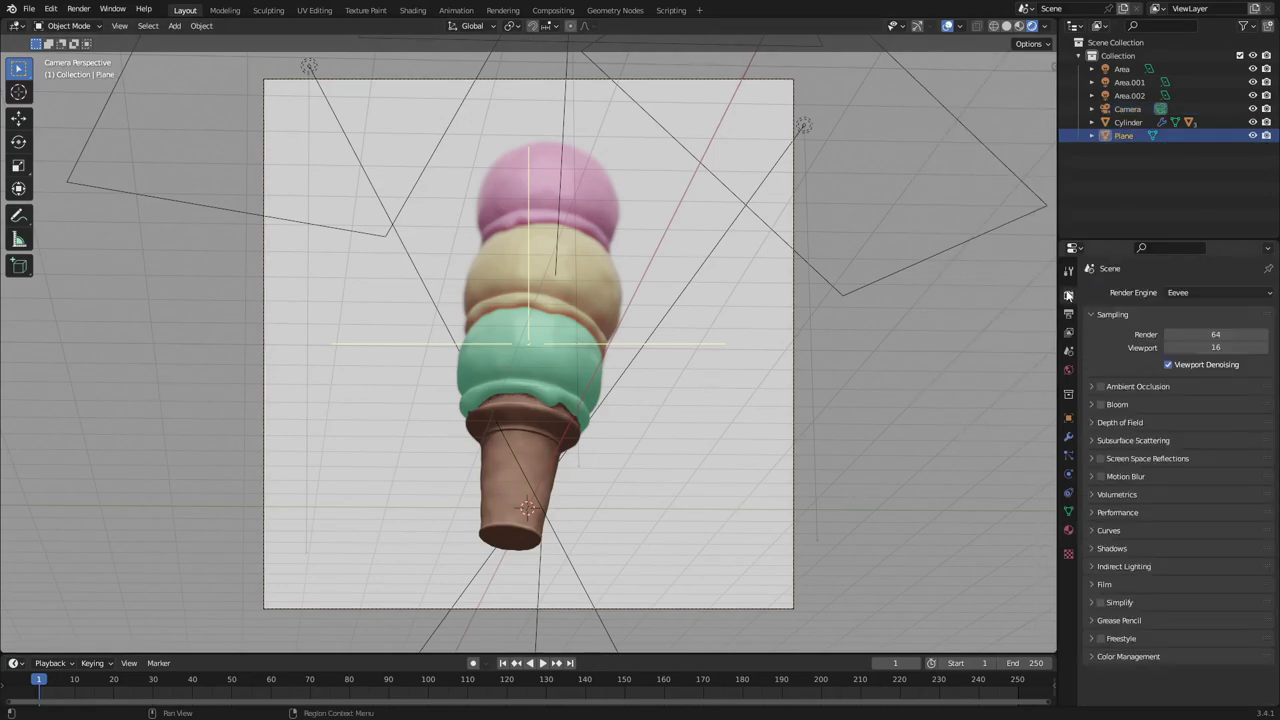
left_click(1128, 656)
left_click(1205, 696)
left_click(1208, 666)
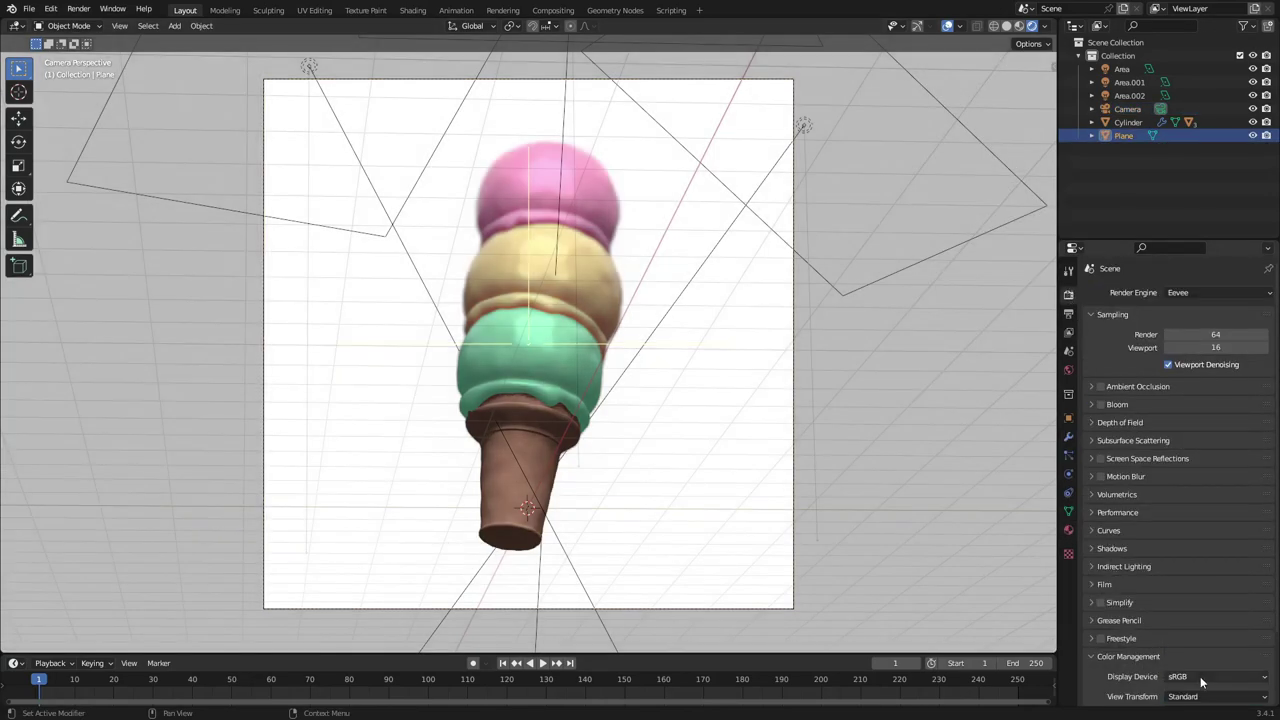
left_click(1193, 695)
left_click(1208, 667)
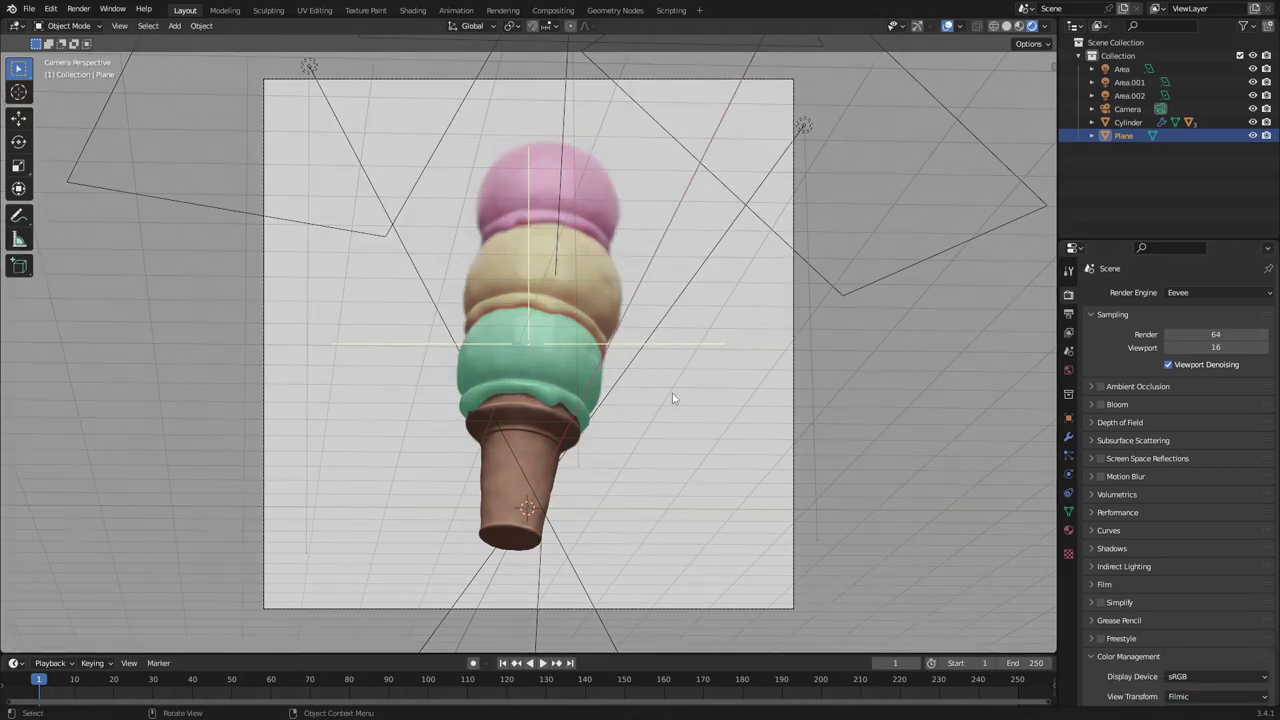
Change the backdrop plane's Emission colour to a soft blue and hide the viewport overlays
left_click(1068, 530)
left_click(1213, 457)
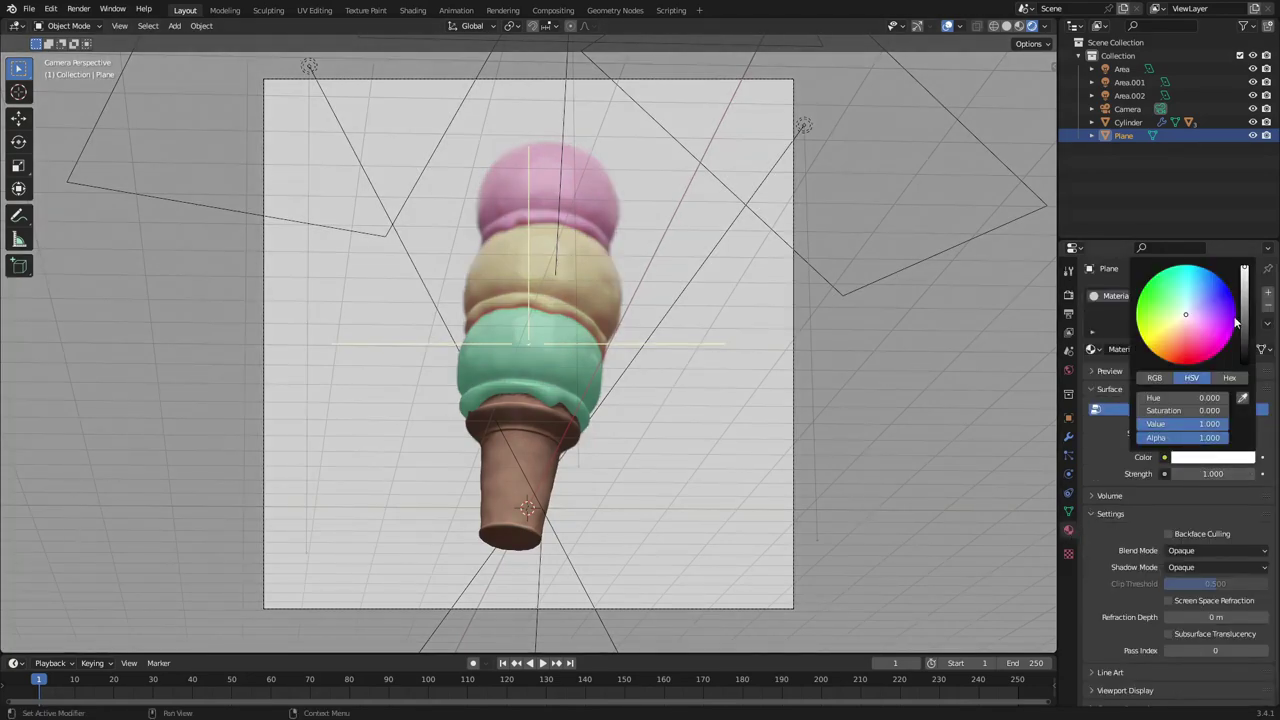
left_click(1192, 288)
left_click_drag(1192, 288, 1205, 296)
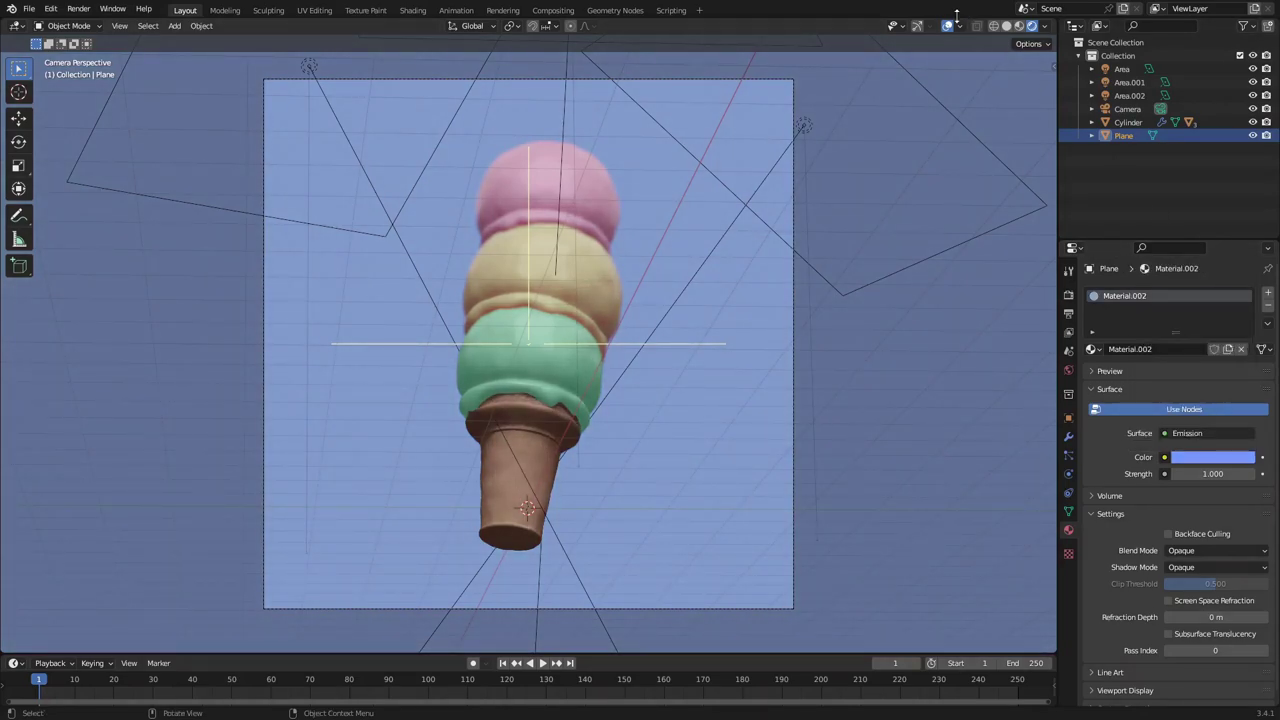
left_click(947, 26)
scroll(652, 348, "down", 3)
scroll(652, 348, "up", 3)
scroll(653, 354, "up", 1)
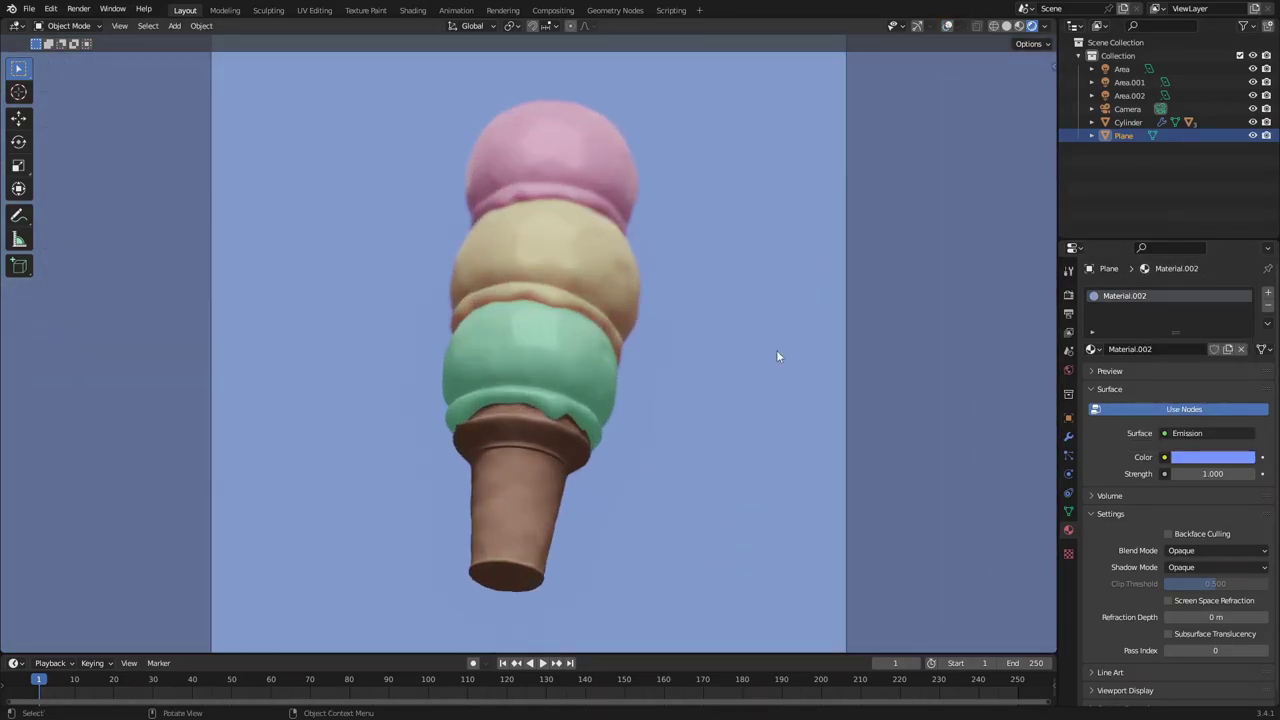
Set the first area light's power to 1769 W and its colour to pale yellow, hue 0.197 and saturation 0.319
left_click(1068, 295)
left_click(1121, 70)
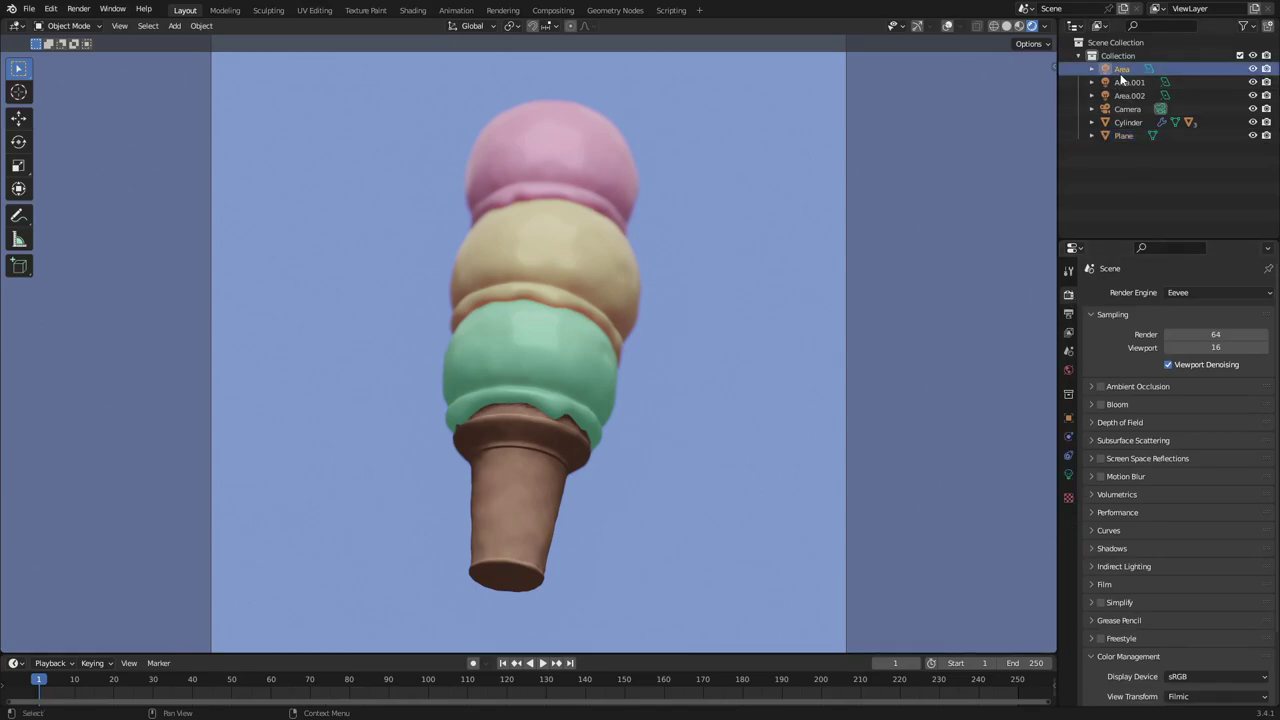
left_click(1068, 474)
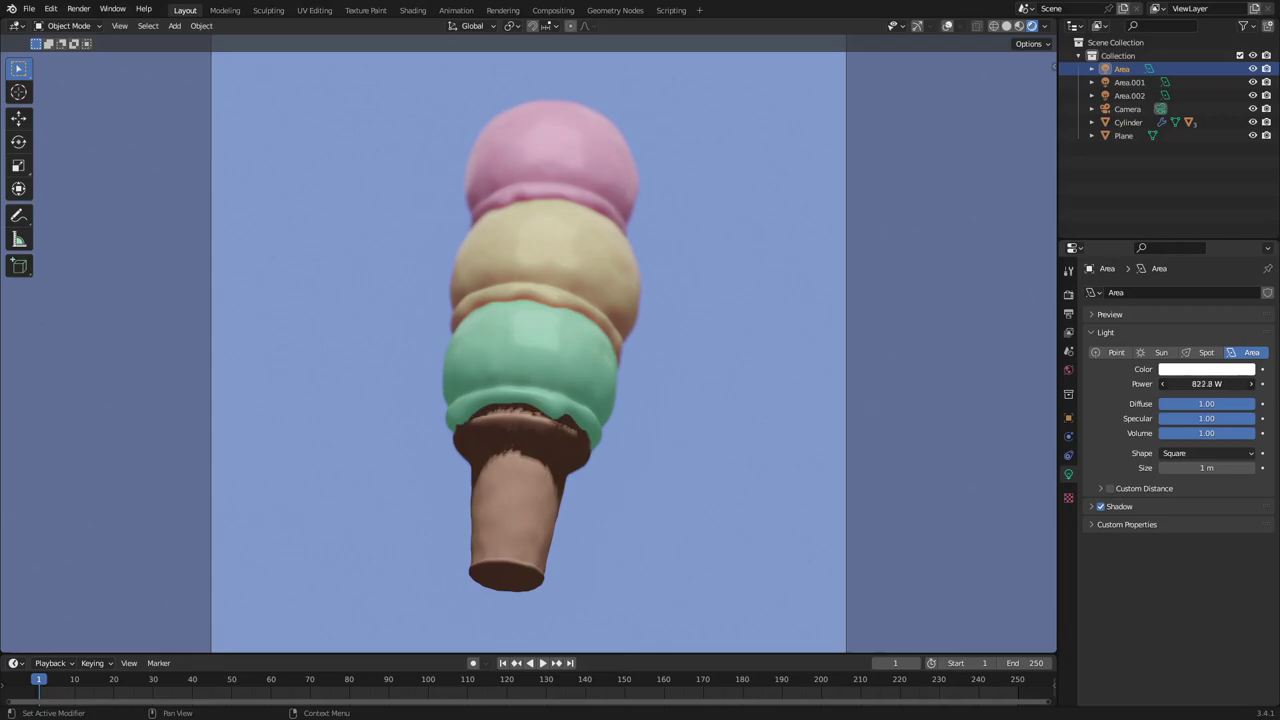
left_click_drag(1206, 384, 1268, 384)
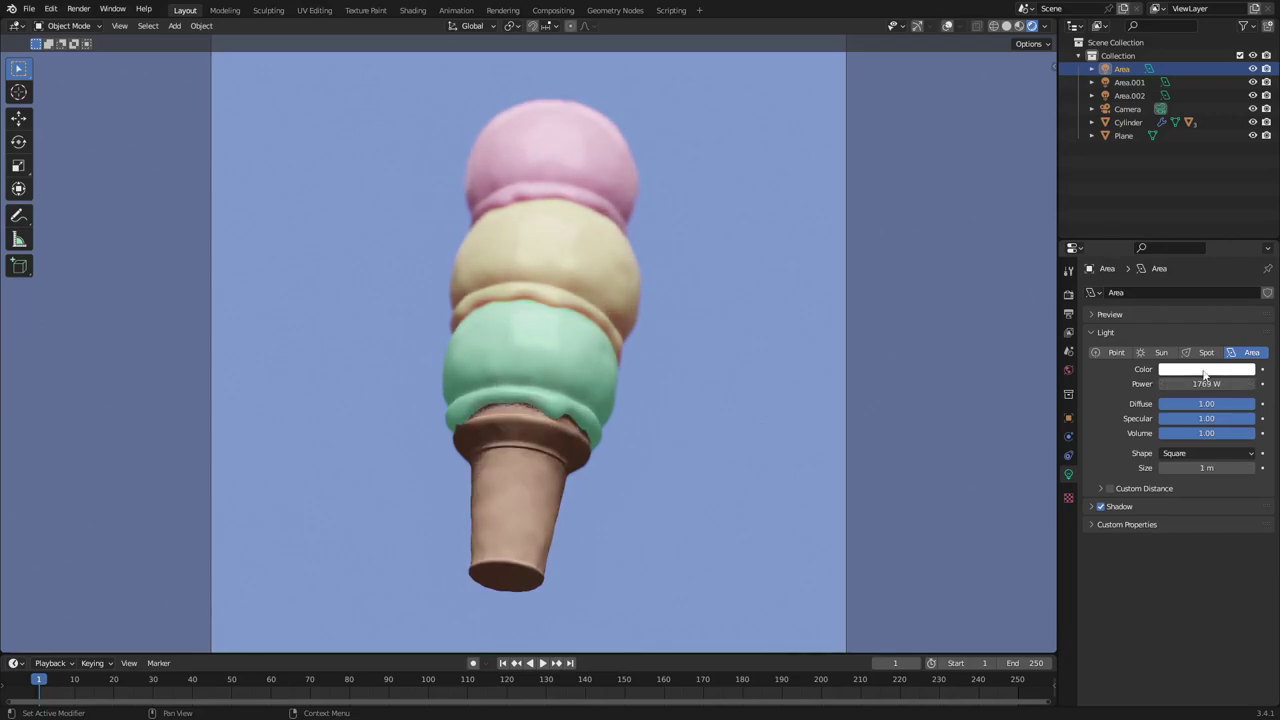
left_click(1205, 373)
left_click_drag(1180, 242, 1178, 242)
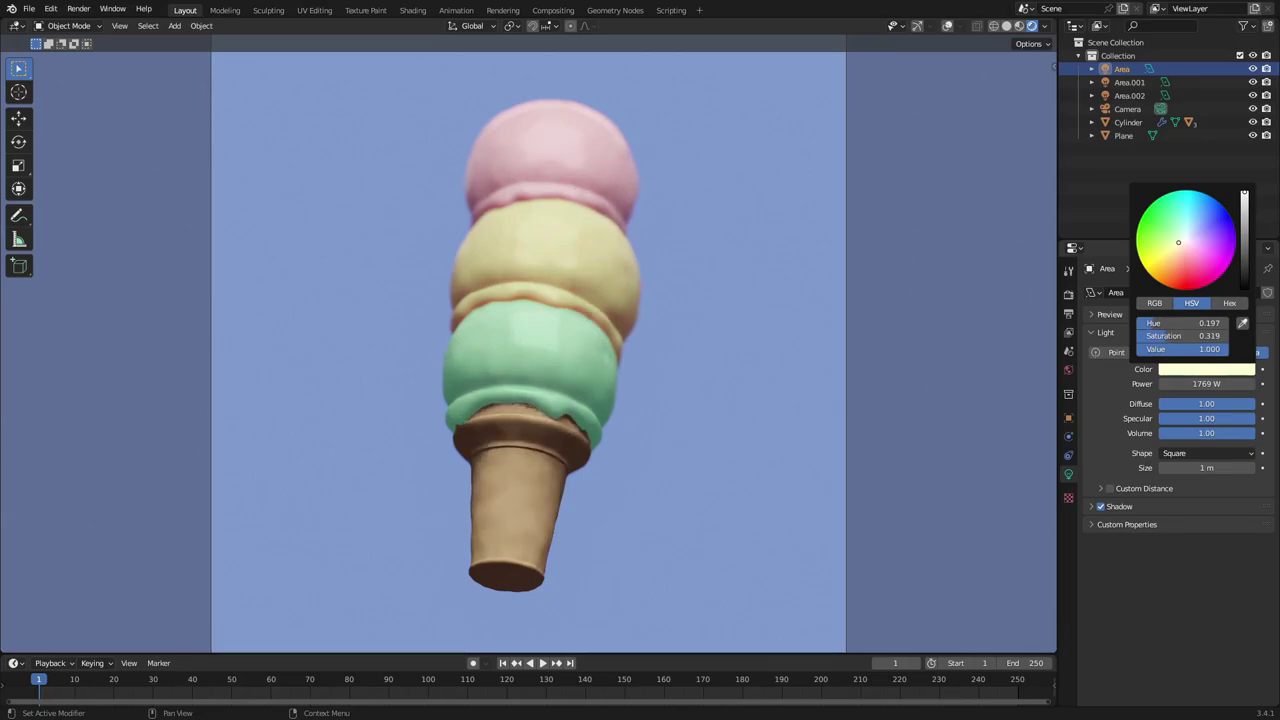
Delete the Area.001 light from the scene
left_click(1129, 82)
key("Delete")
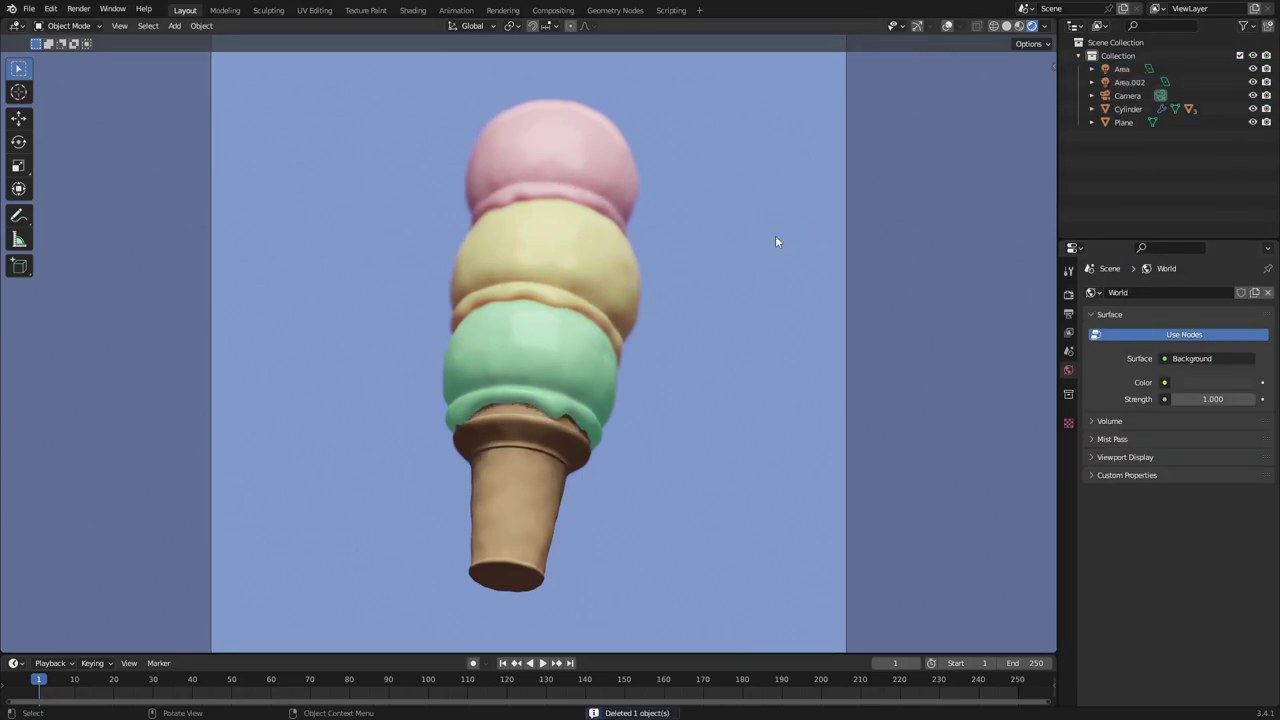
Undo the deletion of the Area.001 light and set its power to 2813.2 W
key("ctrl+z")
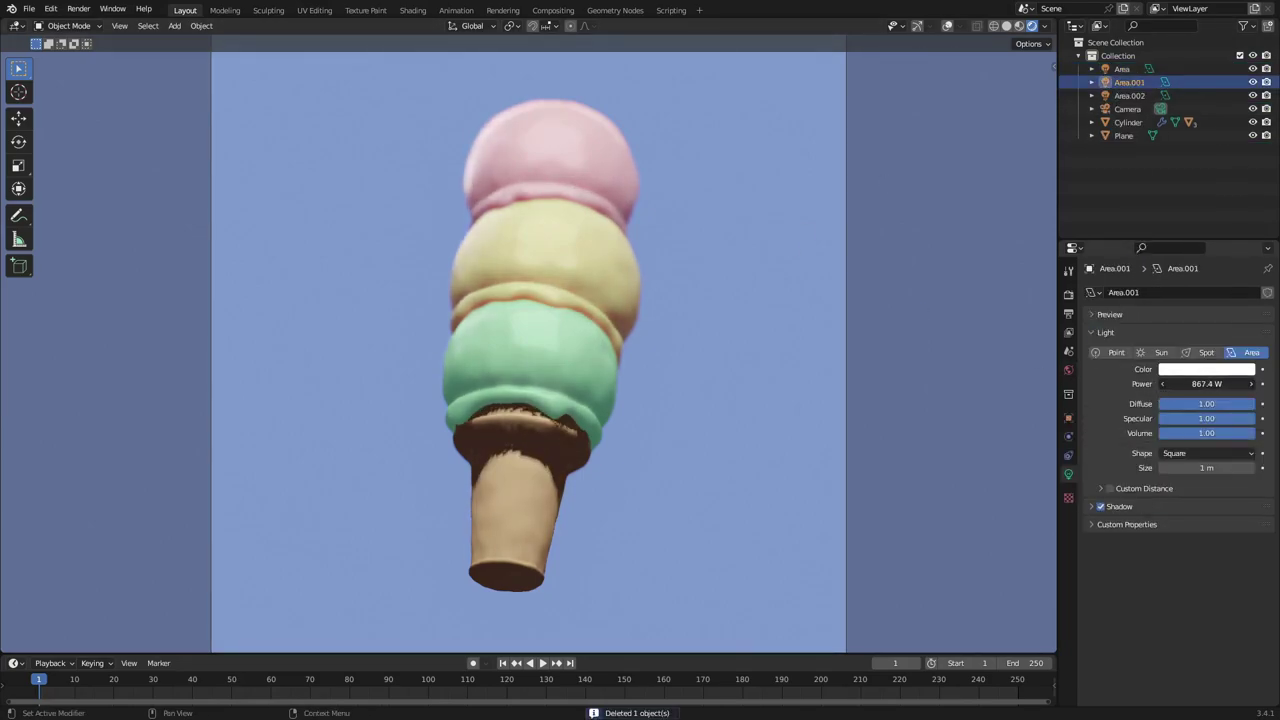
left_click_drag(1191, 383, 1222, 383)
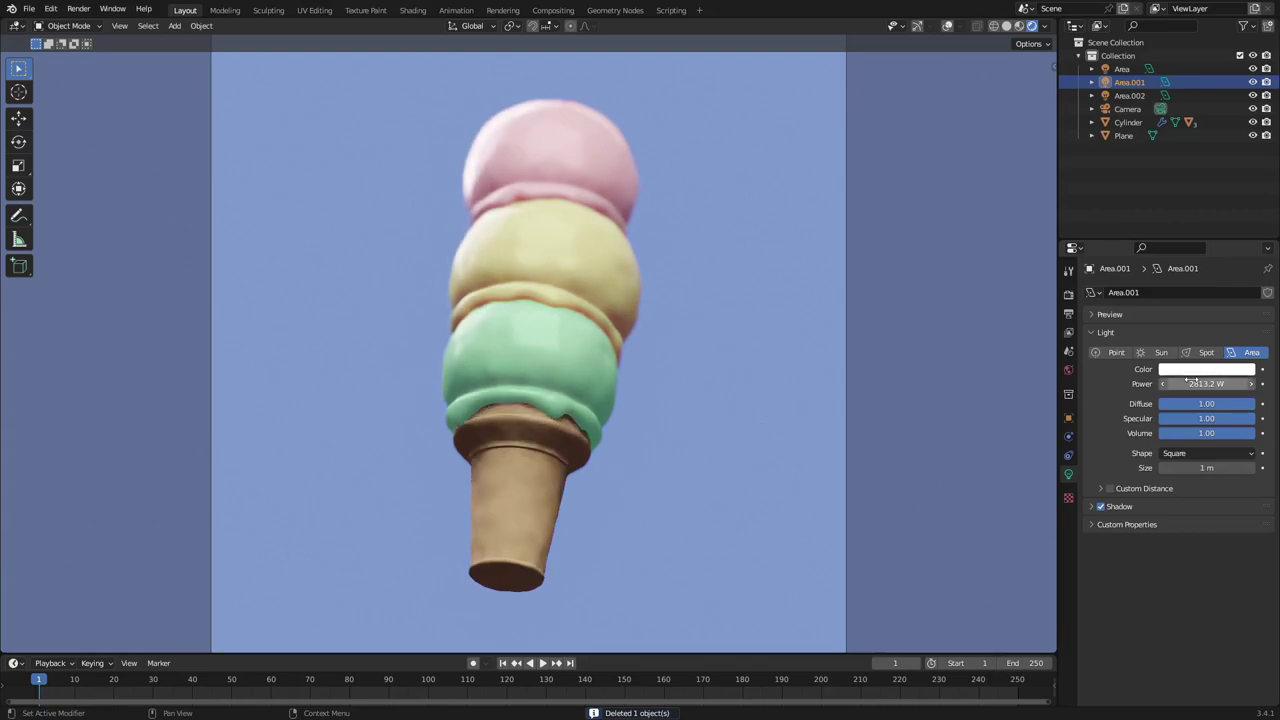
Try deleting the Area.002 light, restore it, and set its power to 603.7 W
key("Down")
key("Delete")
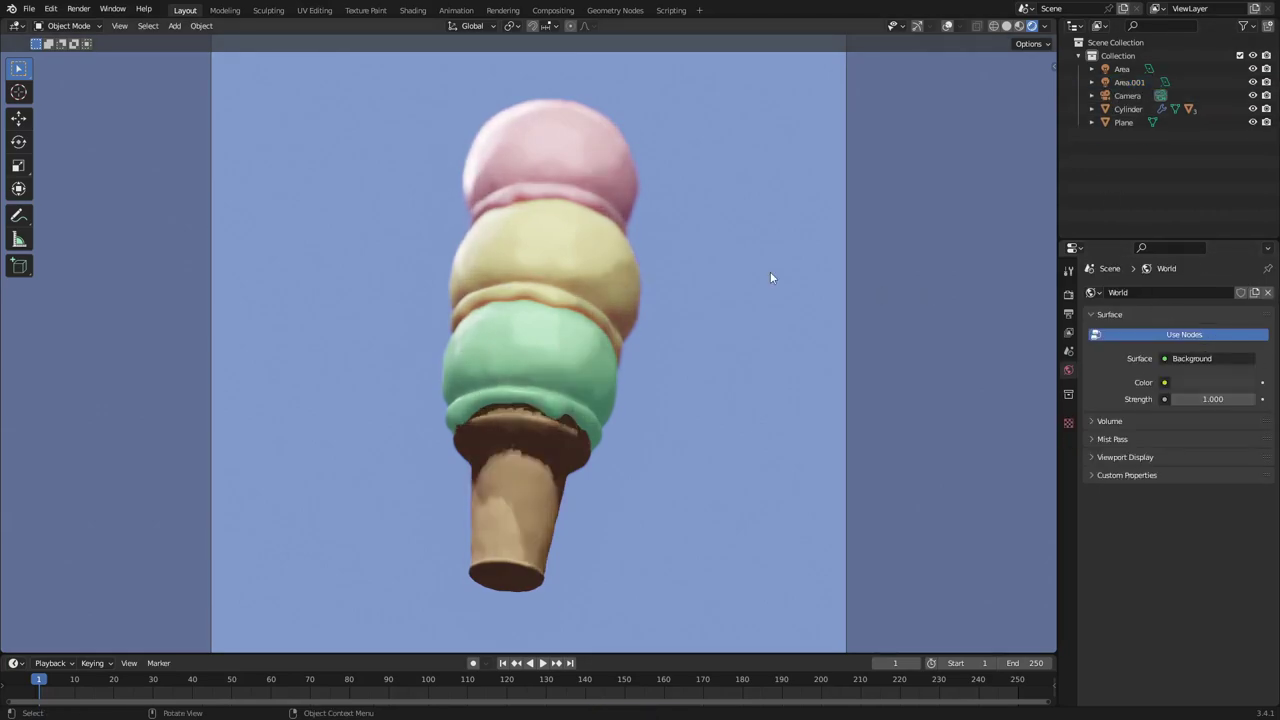
key("ctrl+z")
left_click_drag(1190, 383, 1205, 383)
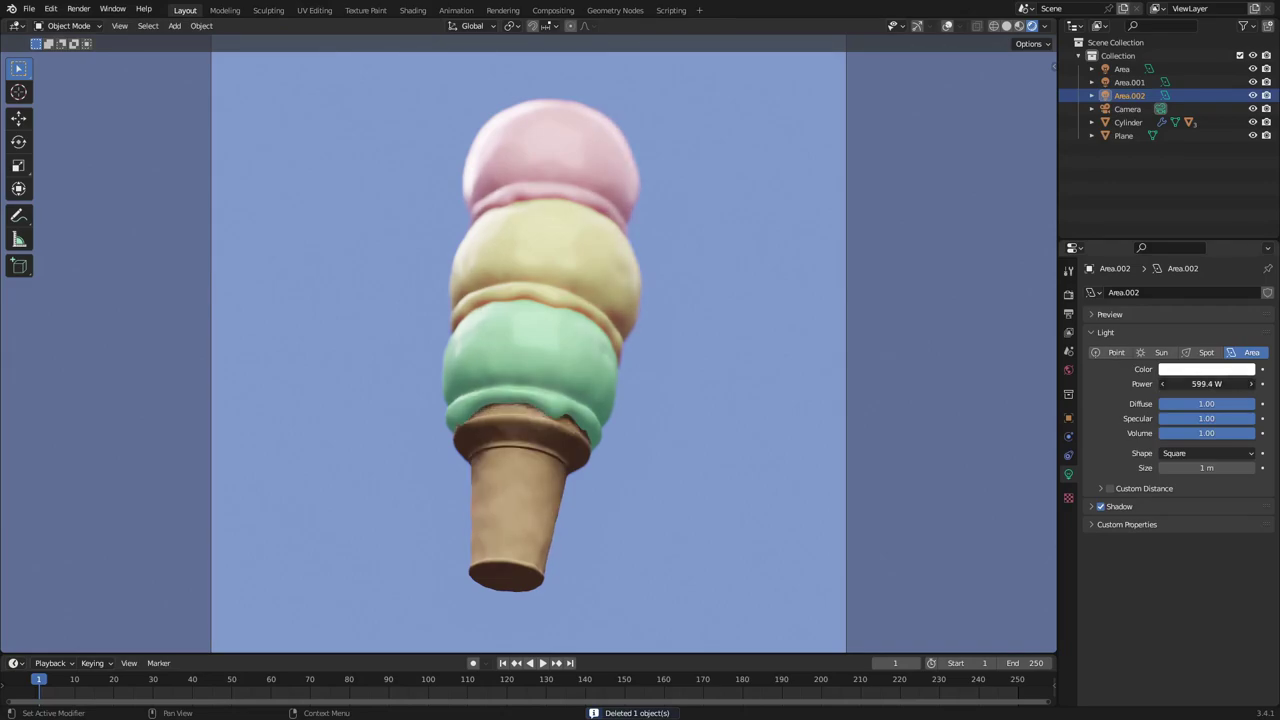
scroll(555, 395, "down", 1)
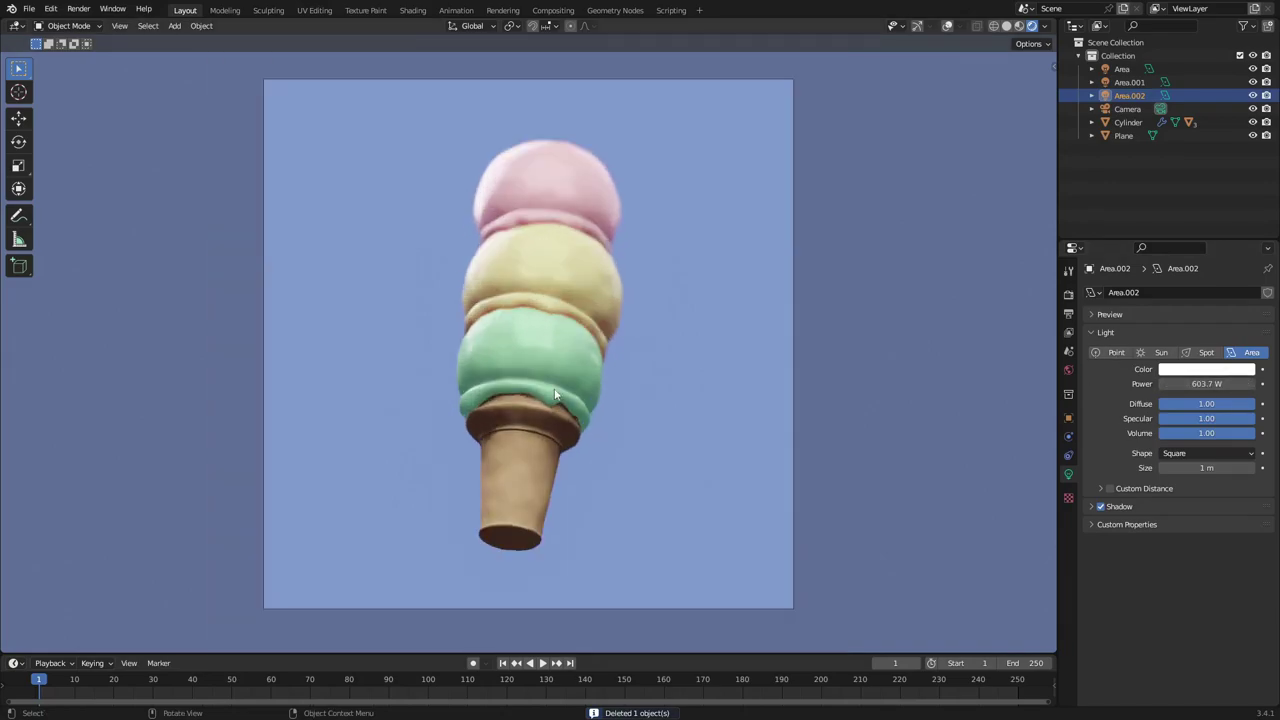
Set the Area.002 light's colour to light blue, hue 0.608 and saturation 0.920
left_click(1206, 369)
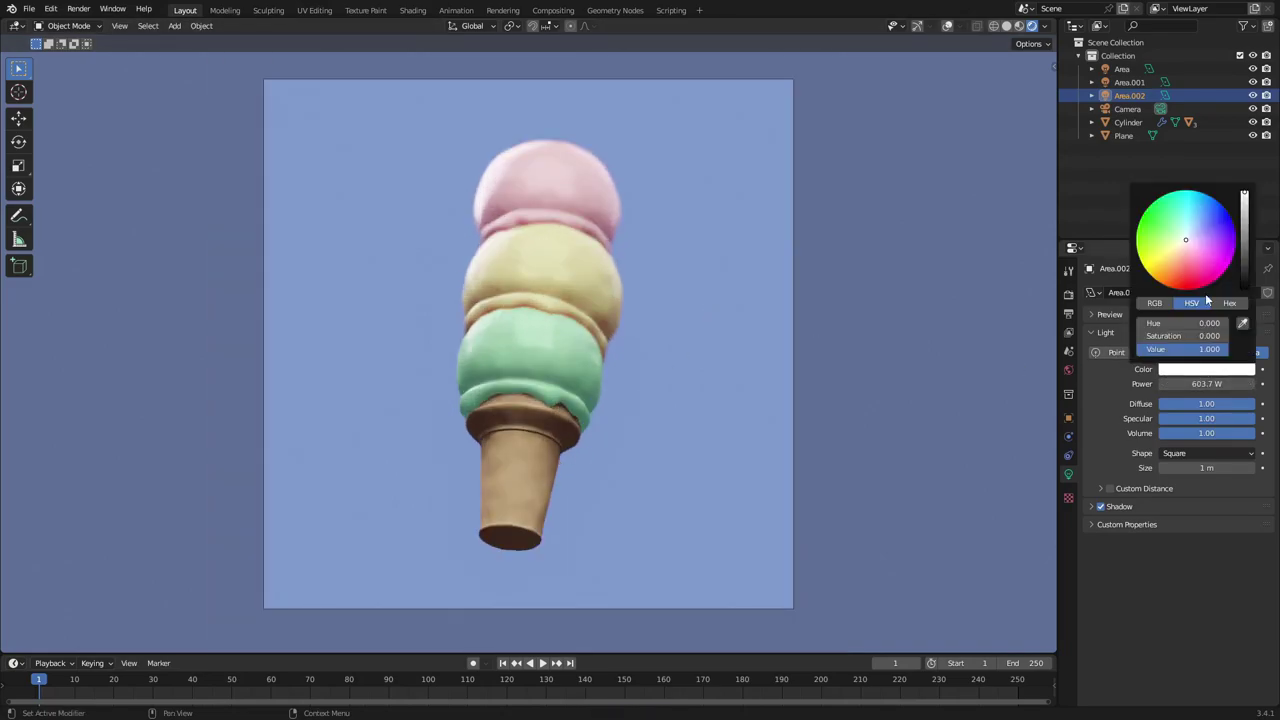
left_click(1199, 227)
left_click_drag(1199, 227, 1202, 209)
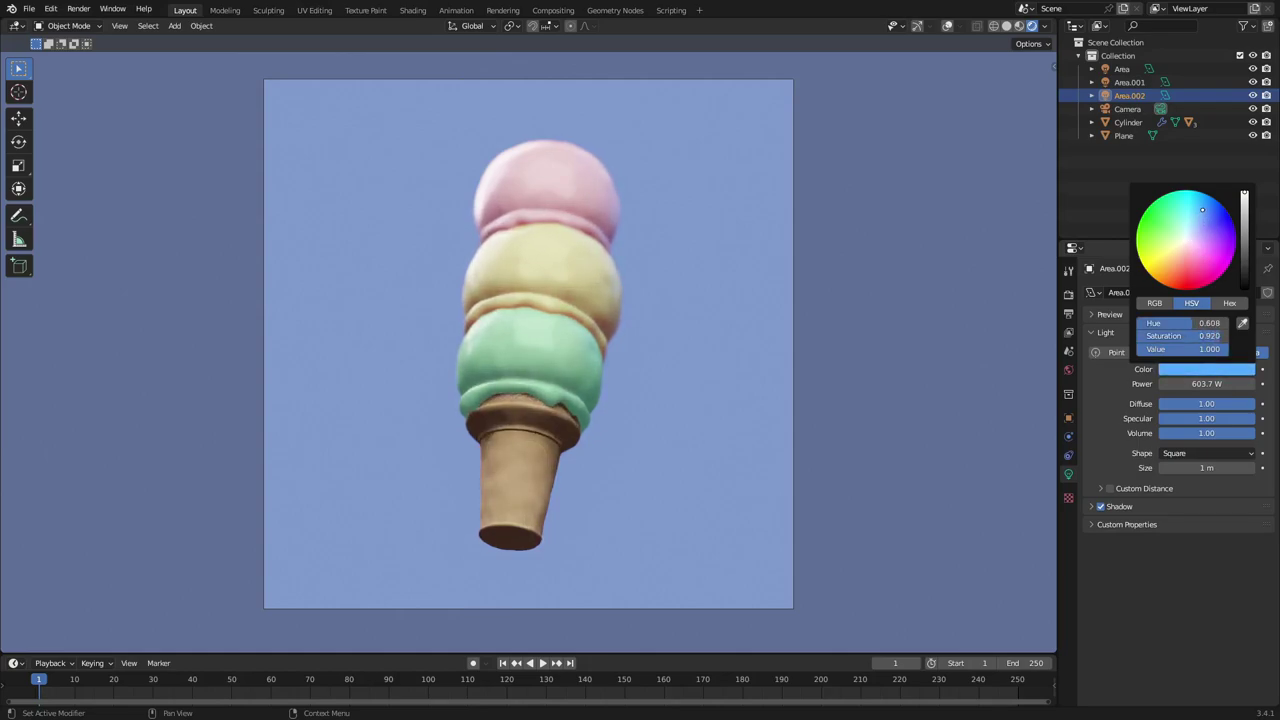
Change the Area.001 light's colour to a soft yellow
left_click(1129, 82)
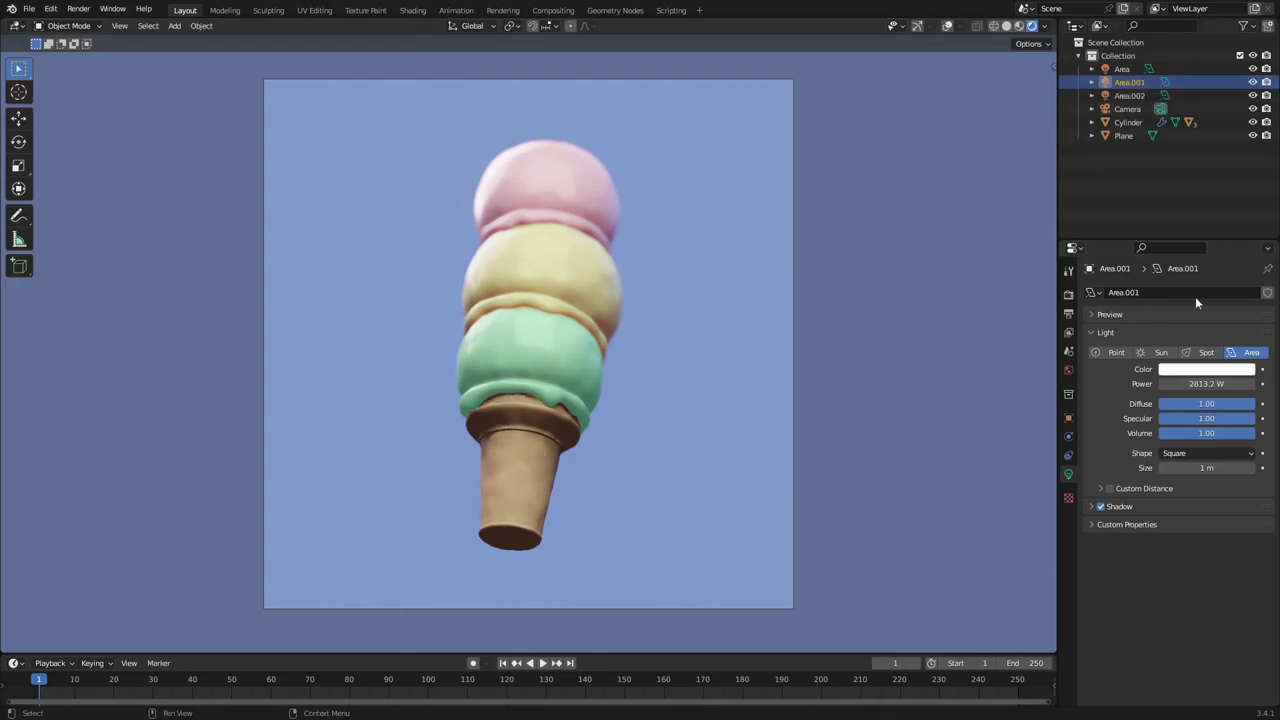
left_click(1206, 369)
mouse_move(1185, 215)
left_mouse_down()
mouse_move(1194, 221)
mouse_move(1195, 203)
mouse_move(1140, 239)
mouse_move(1152, 276)
mouse_move(1138, 258)
mouse_move(1168, 253)
left_mouse_up()
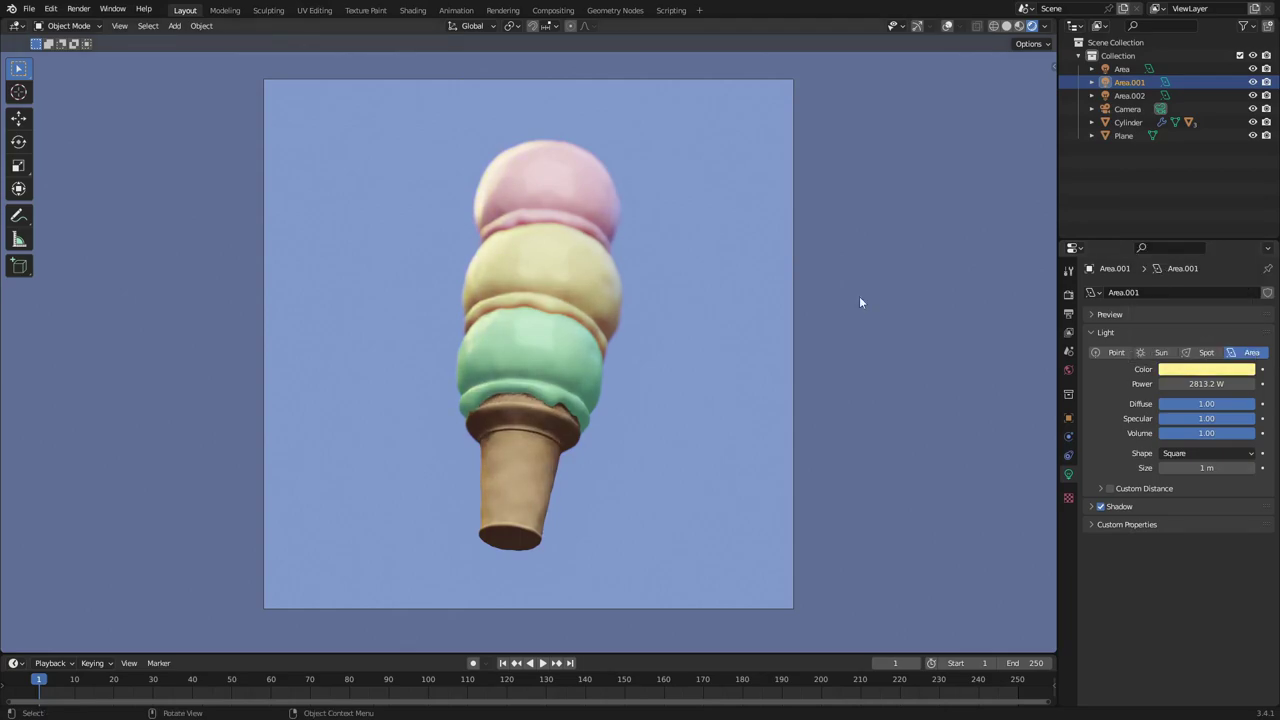
Try turning Soft Shadows off in the Eevee render shadow settings and switch them back on
left_click(538, 446)
scroll(541, 440, "up", 2)
left_click(1067, 297)
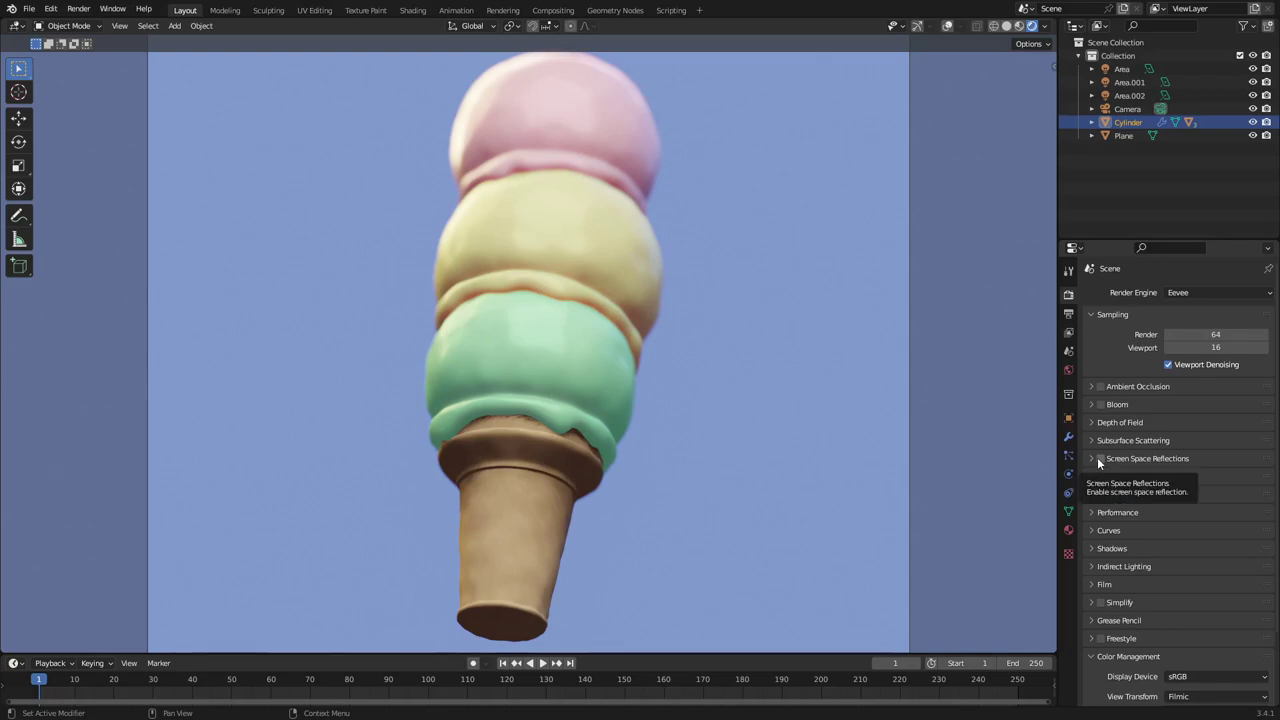
left_click(1092, 549)
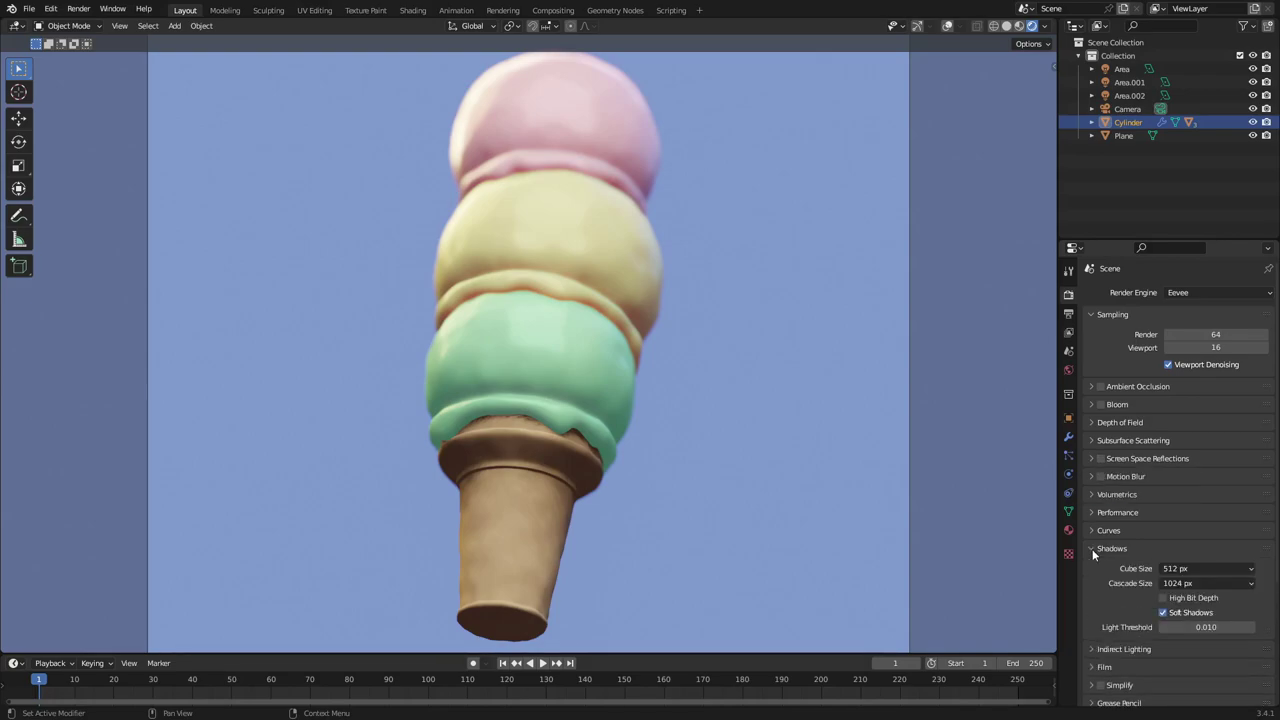
left_click(1170, 613)
left_click(1170, 613)
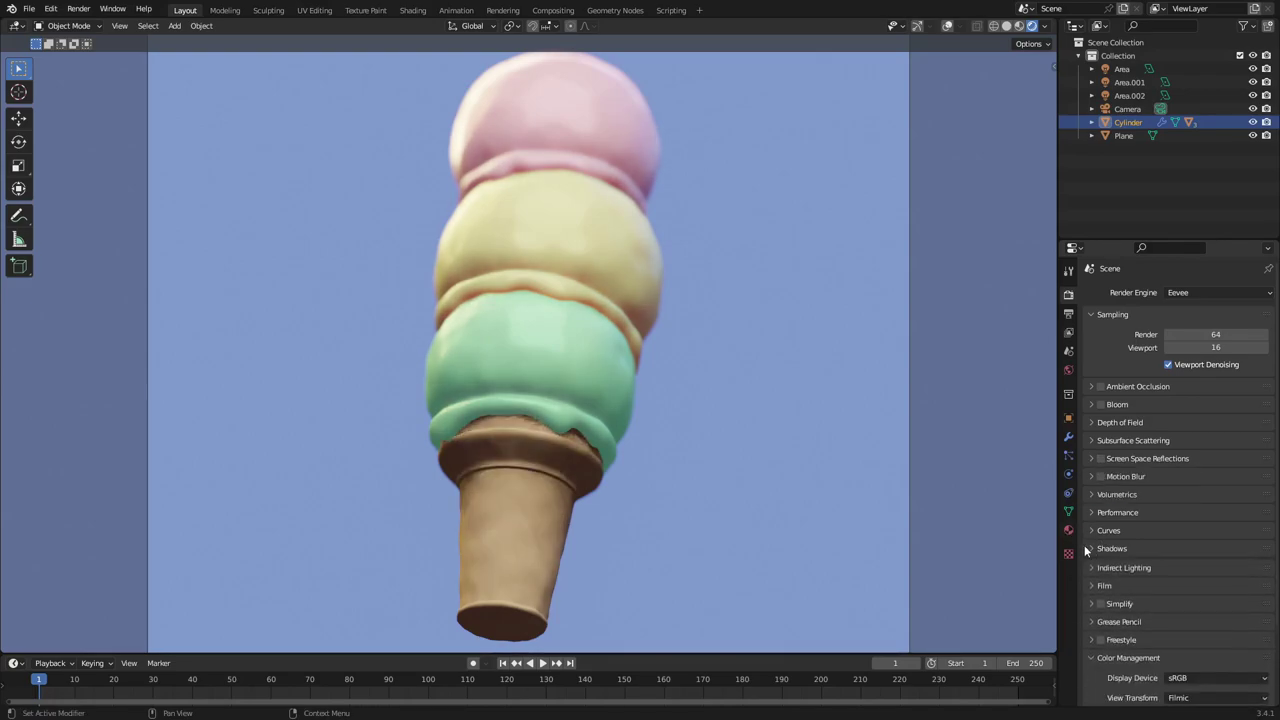
left_click(1068, 530)
Enable Contact Shadows on the Area, Area.001 and Area.002 lights
left_click(1121, 82)
left_click(1121, 68)
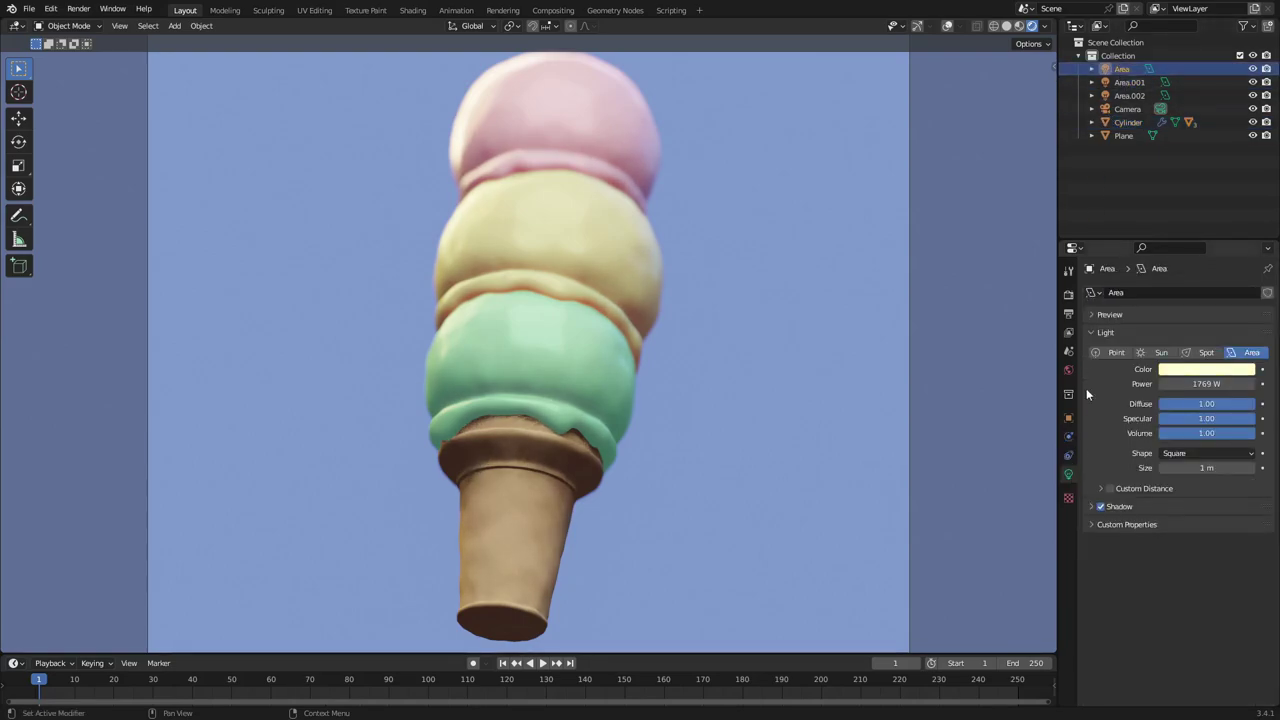
left_click(1092, 506)
left_click(1101, 562)
left_click(1110, 562)
left_click(1110, 562)
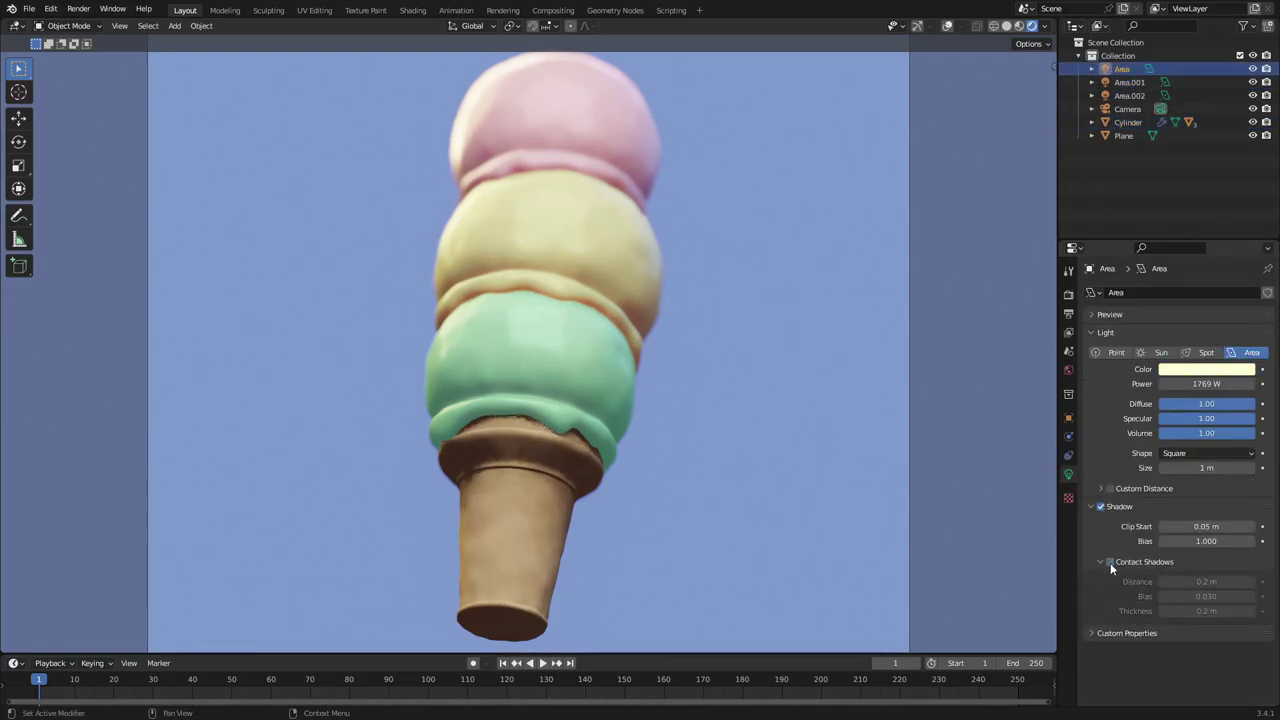
left_click(1110, 562)
left_click(1129, 82)
left_click(1110, 562)
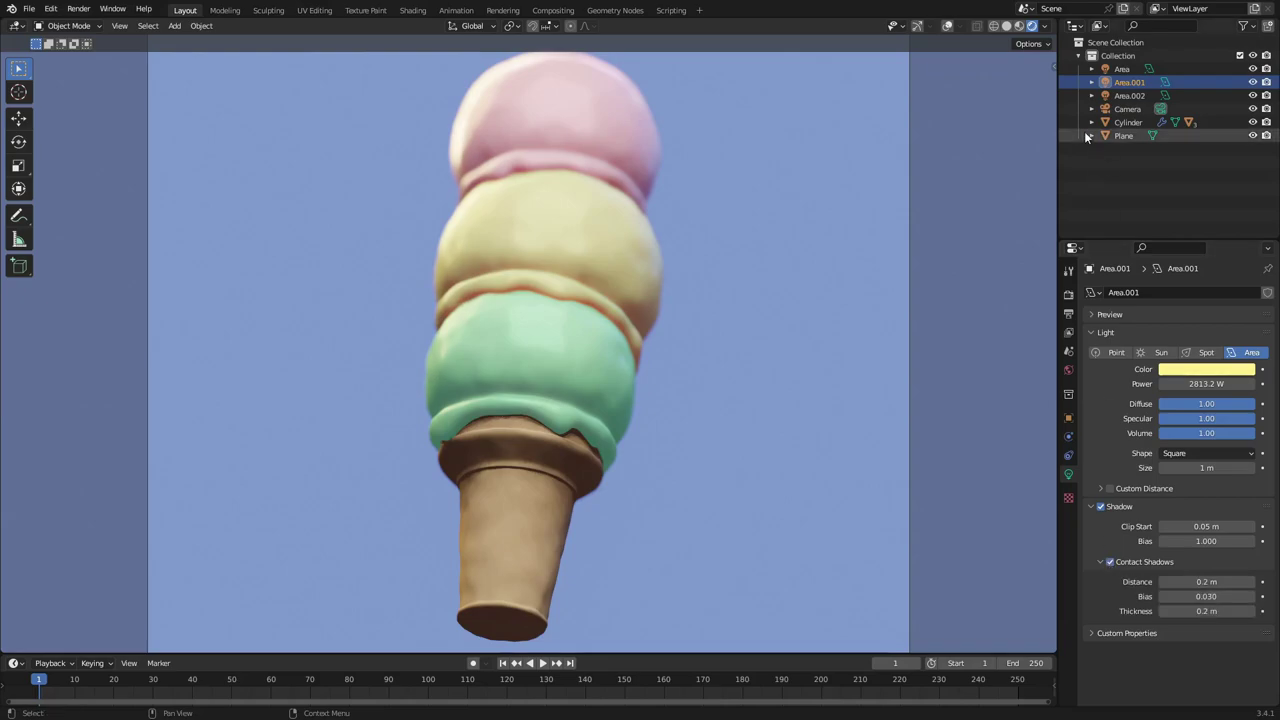
left_click(1129, 95)
left_click(1110, 562)
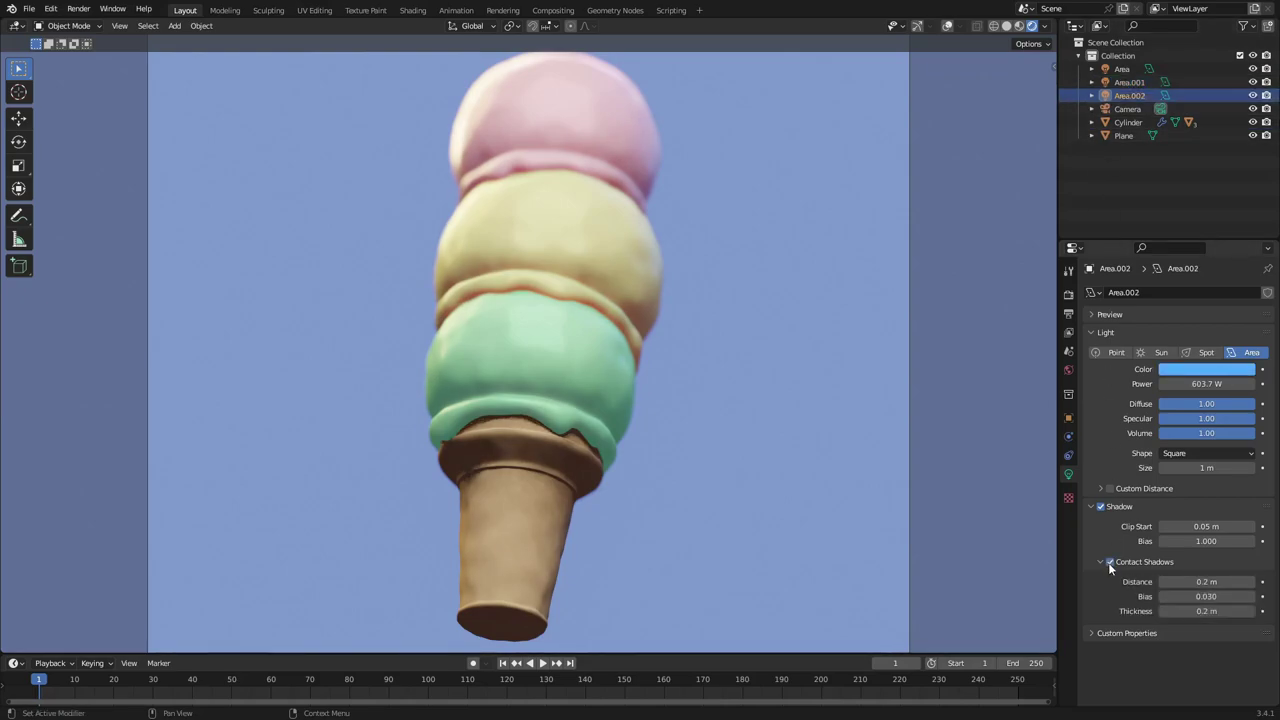
Try switching shadows off on the Area.002 and Area.001 lights, and restore them on both
scroll(508, 507, "up", 3)
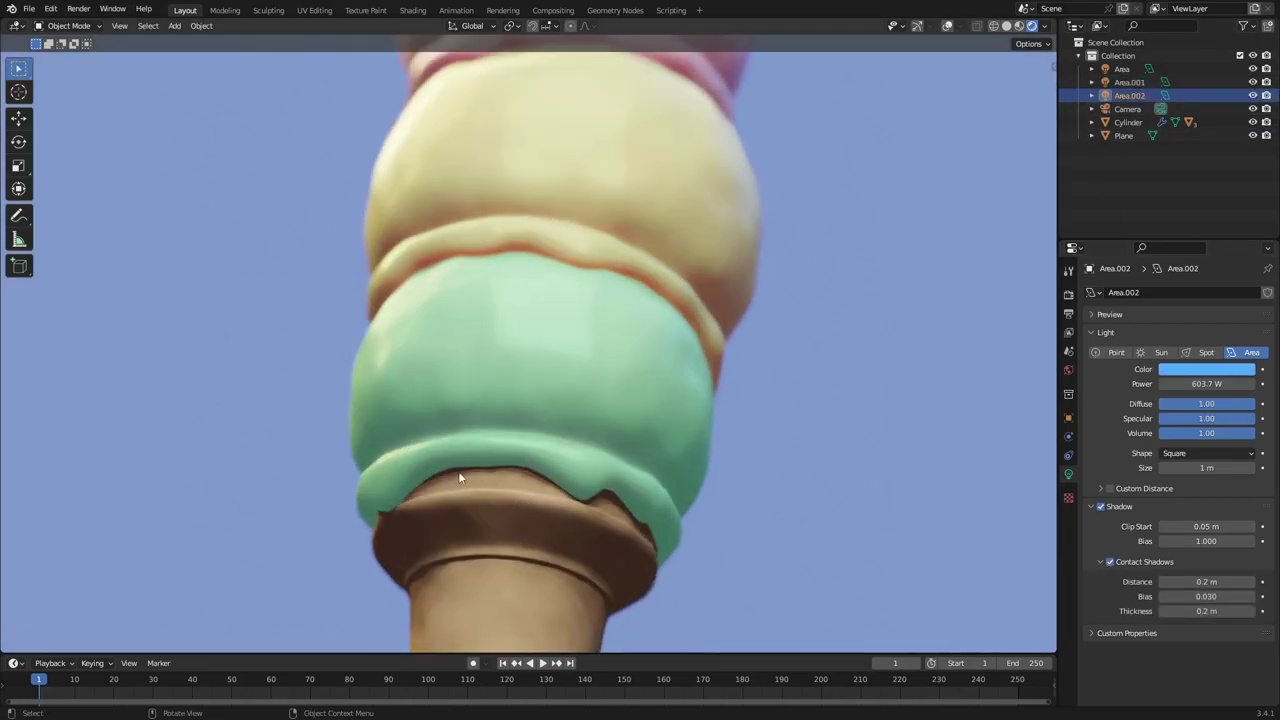
scroll(603, 511, "down", 5)
key("KP_0")
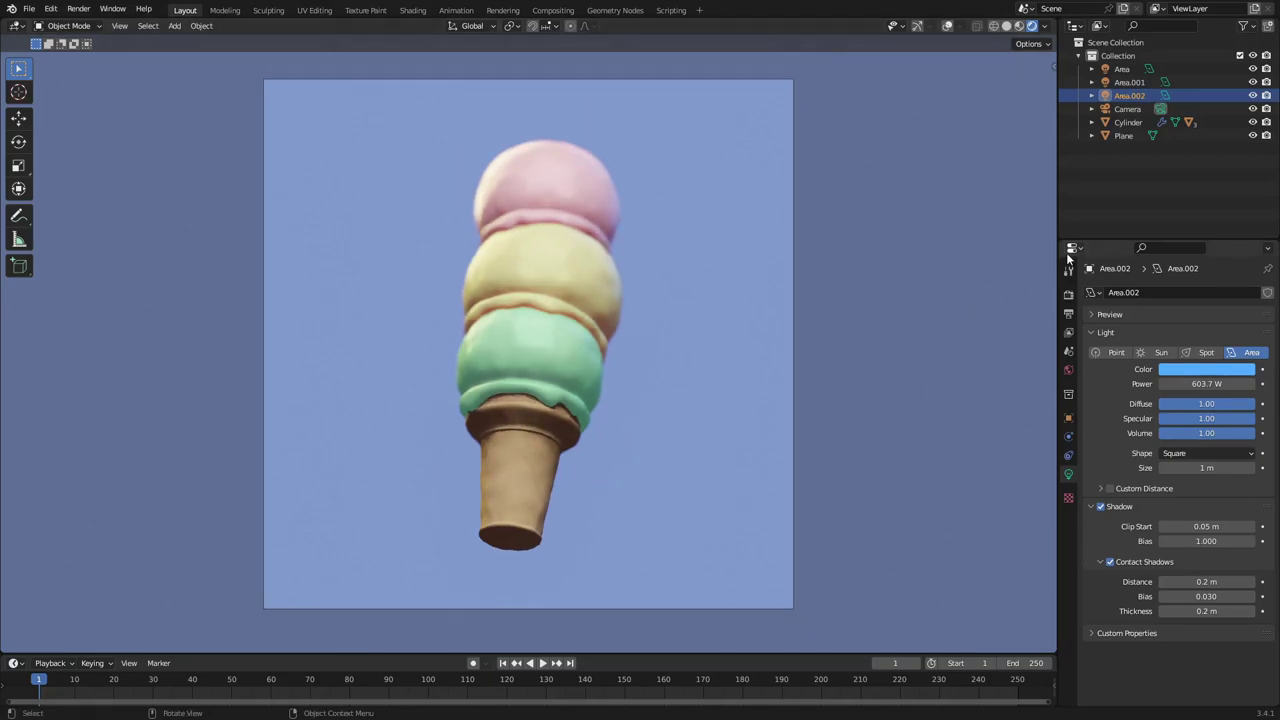
left_click(1101, 506)
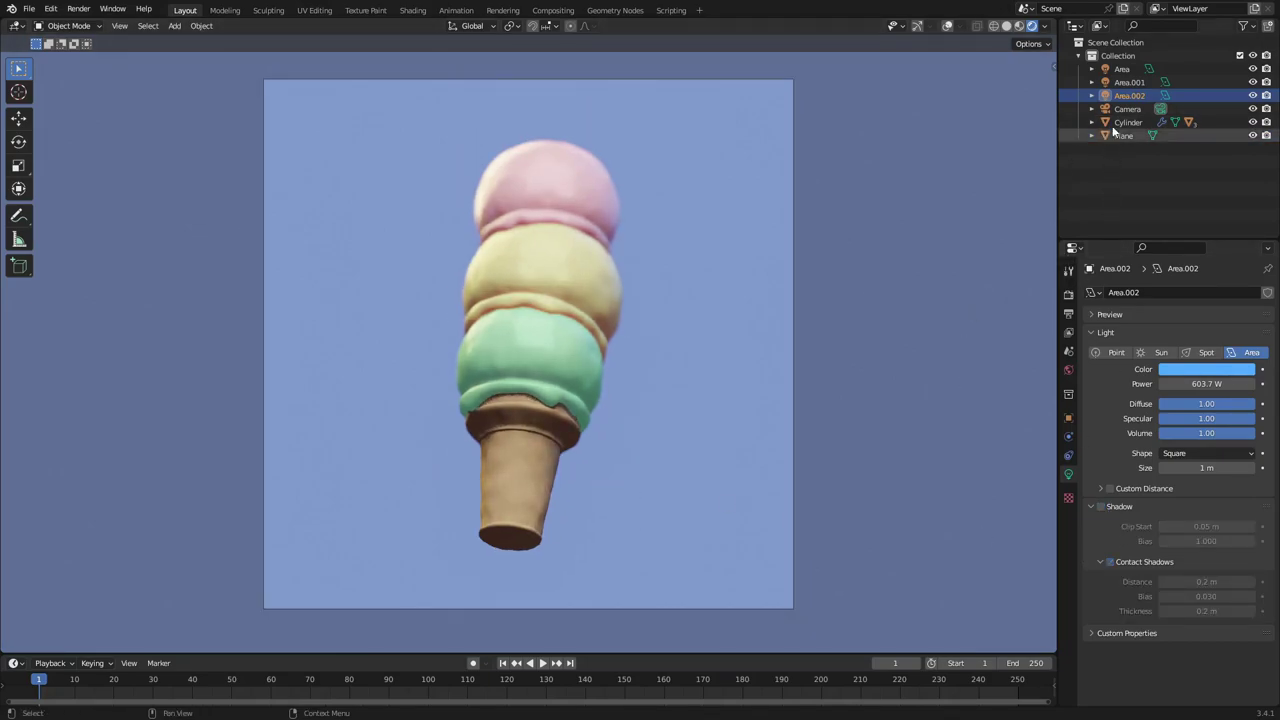
left_click(1125, 82)
left_click(1101, 507)
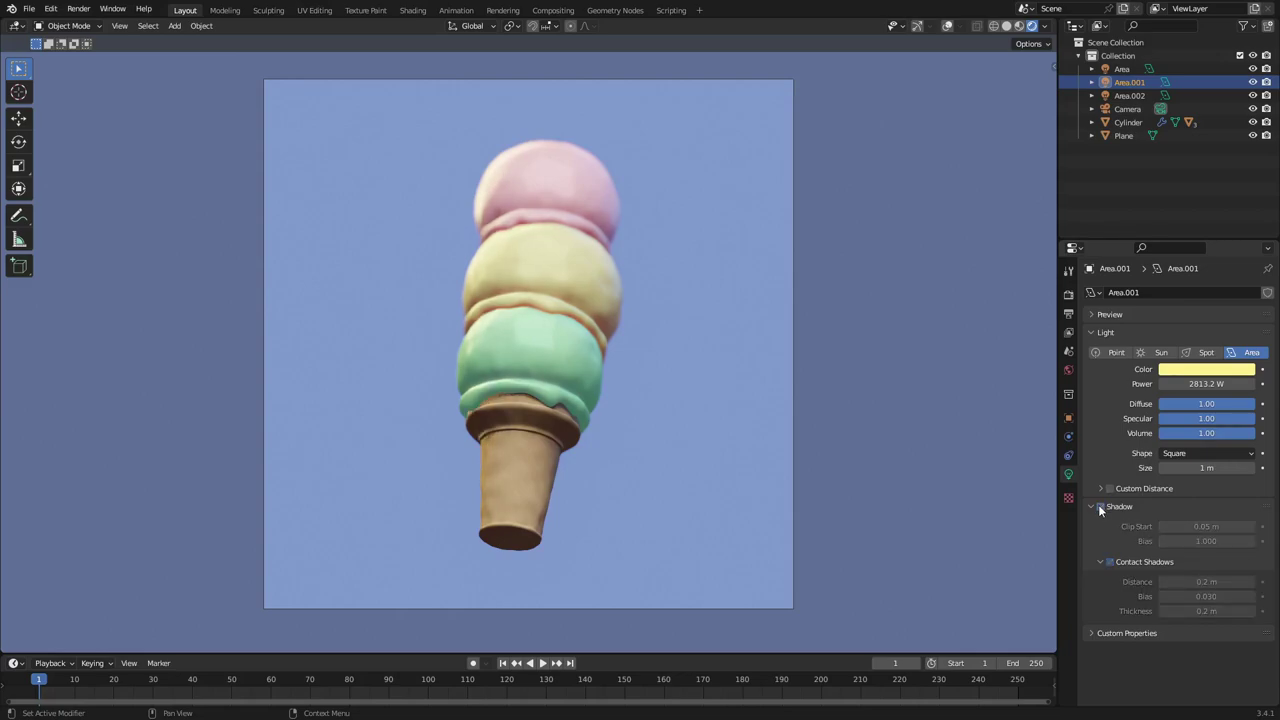
scroll(514, 420, "up", 3)
left_click(1101, 507)
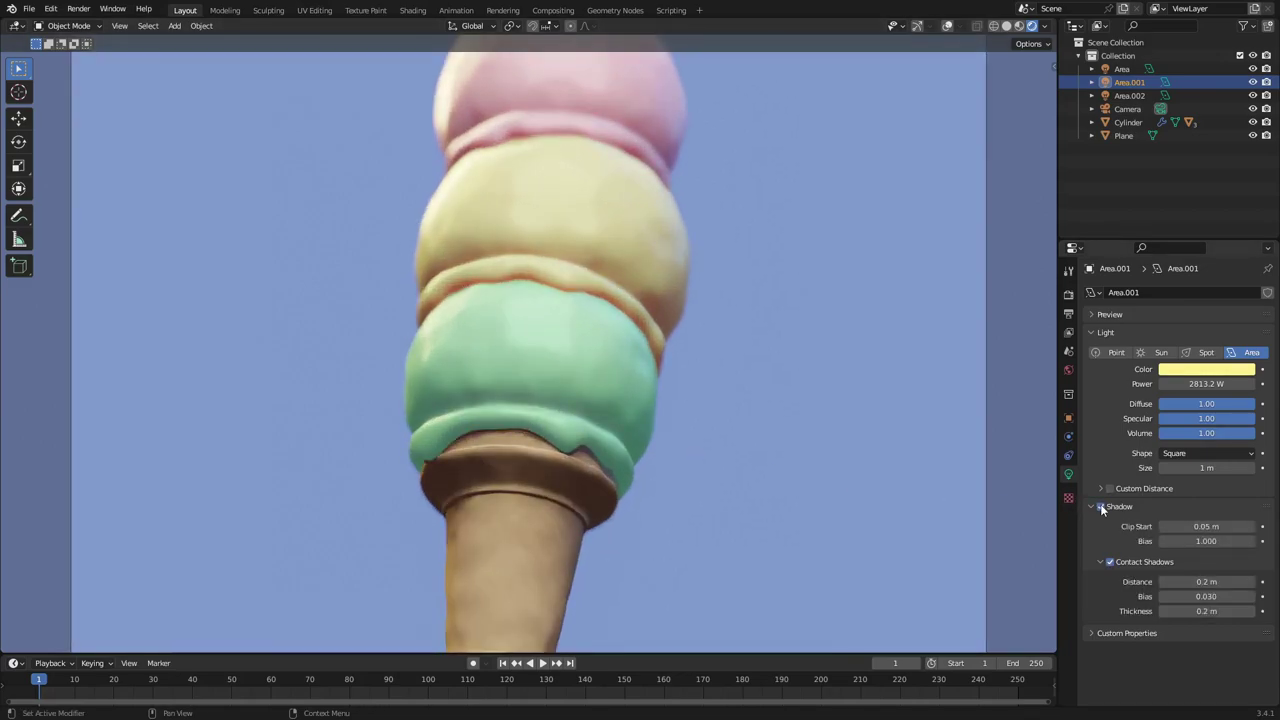
left_click(1129, 95)
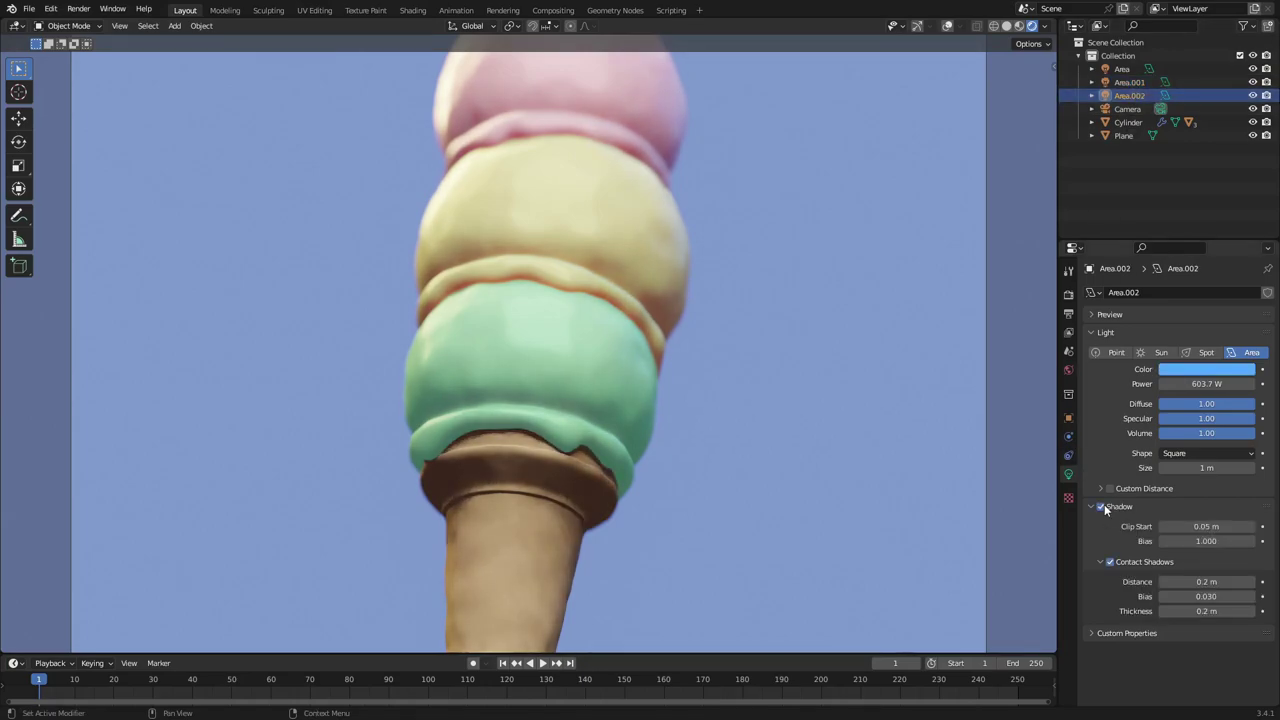
left_click(1103, 507)
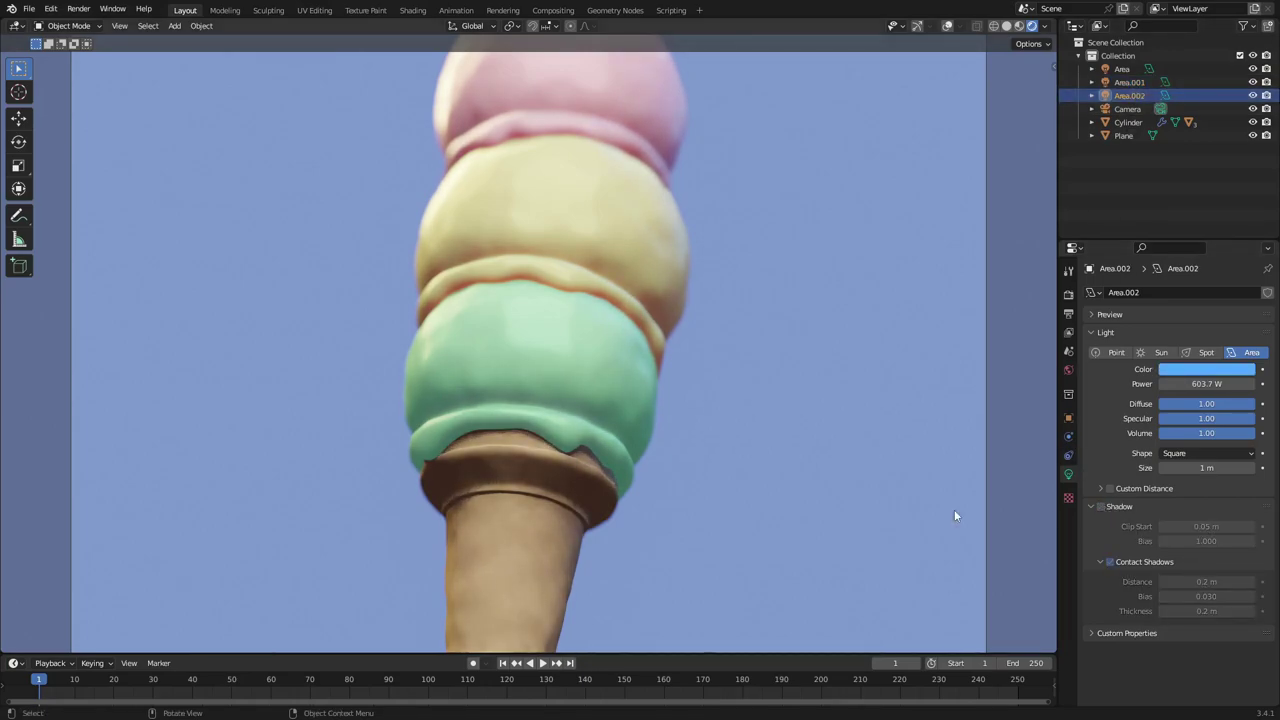
scroll(608, 512, "down", 3)
scroll(638, 501, "up", 6)
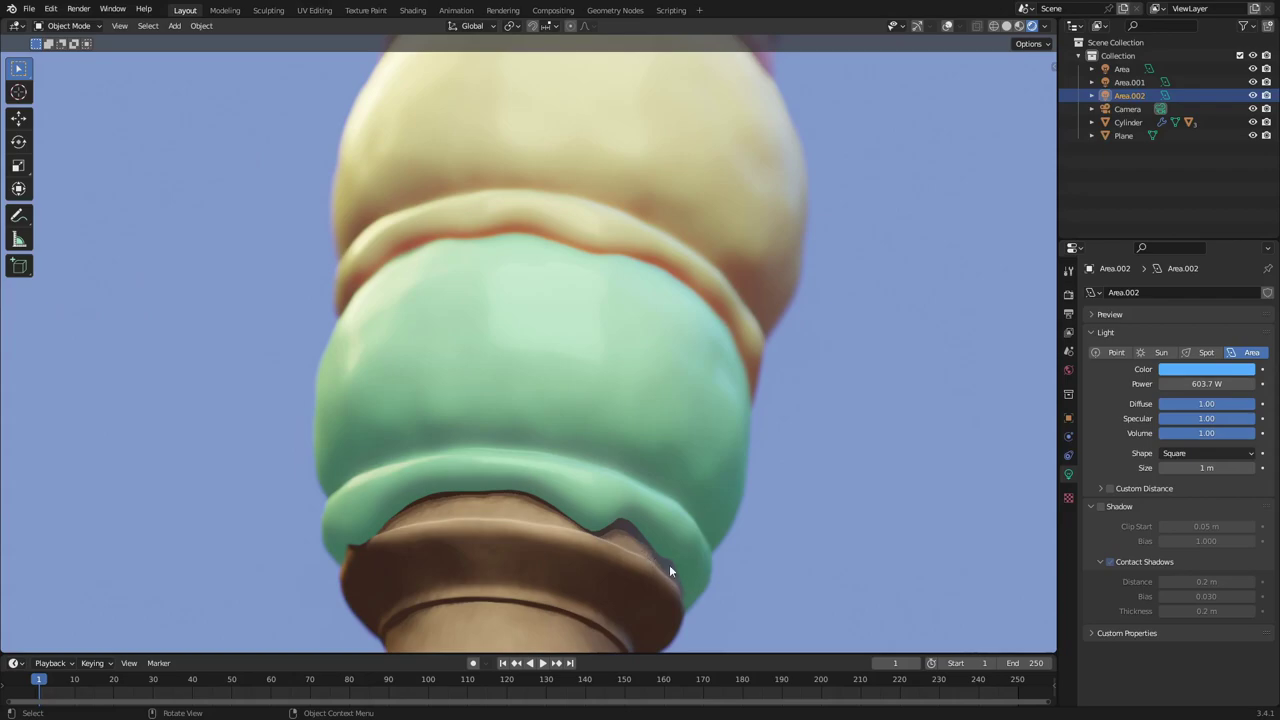
key("ctrl+z")
key("Home")
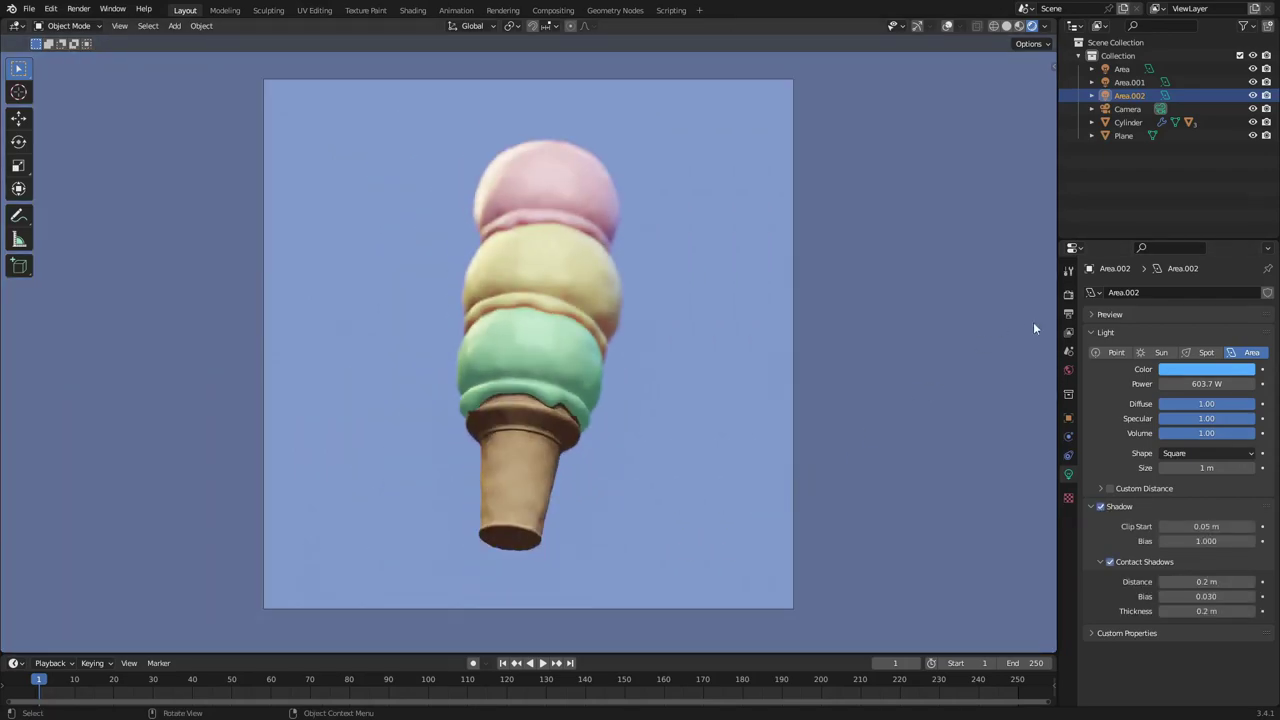
Enable Ambient Occlusion in the Eevee render settings with a distance of 10 m
left_click(1068, 296)
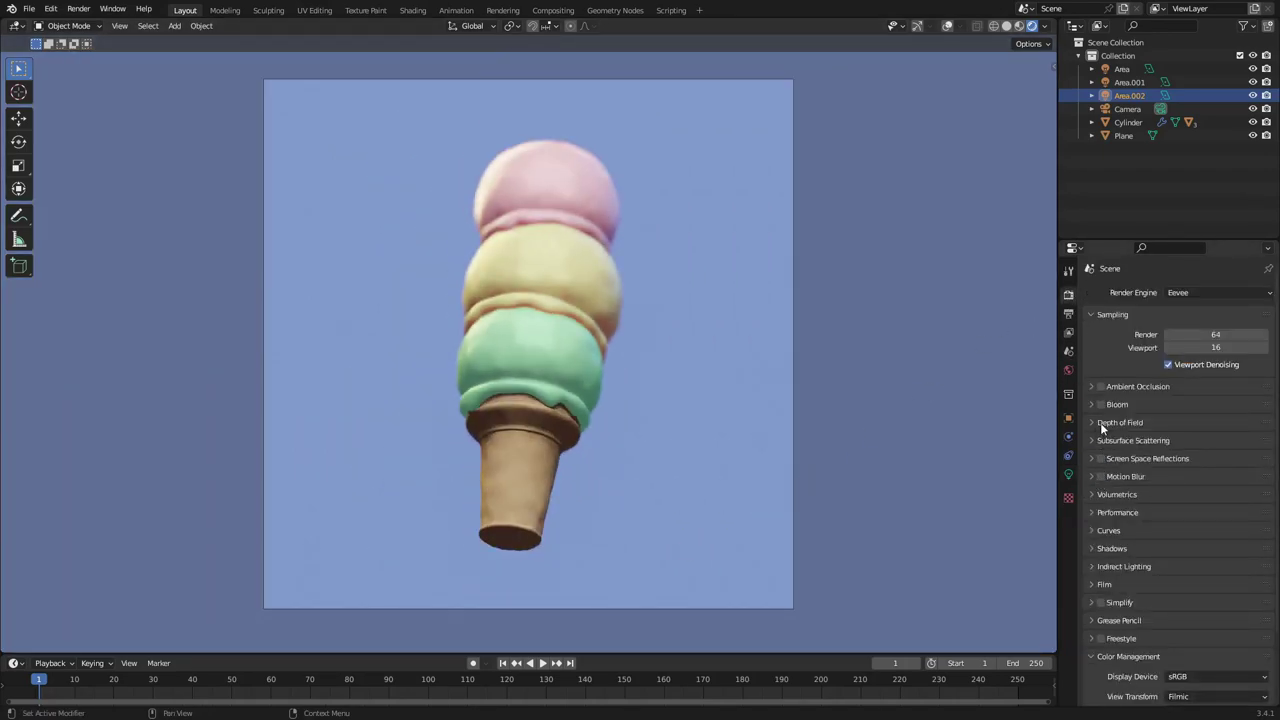
left_click(1099, 386)
left_click(1086, 386)
left_click(1204, 406)
type("10")
key("Return")
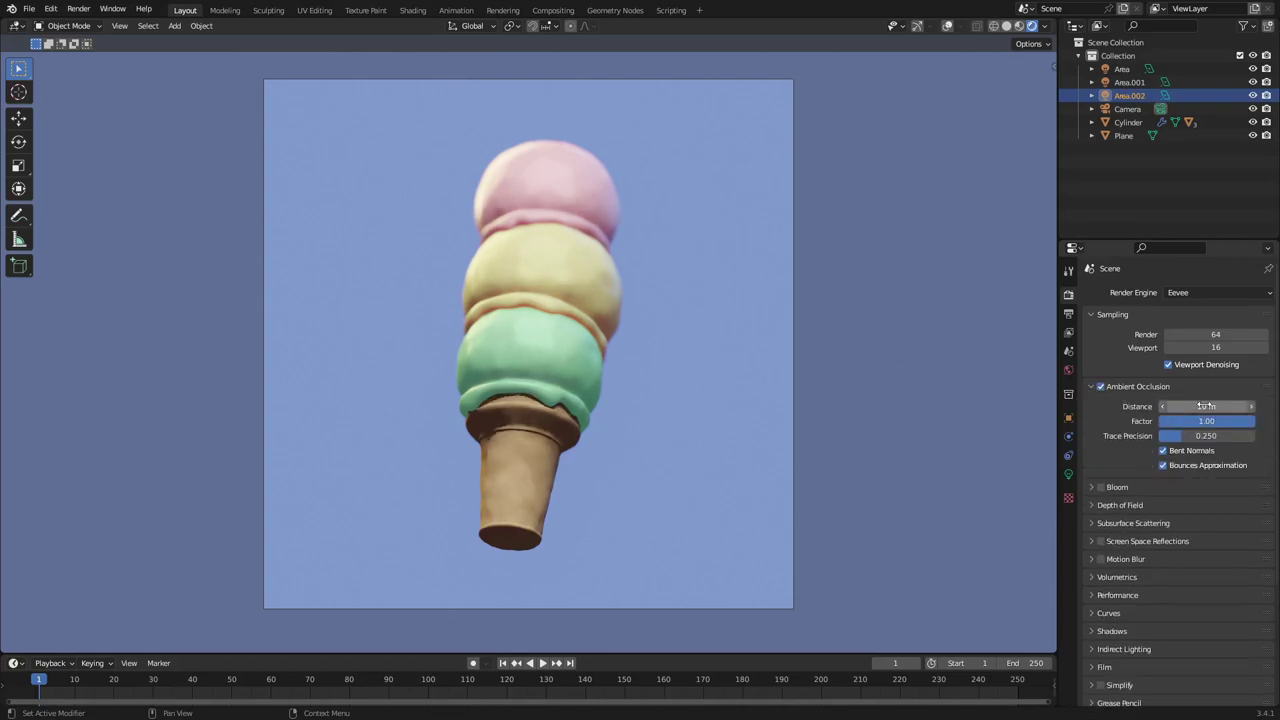
left_click(1100, 386)
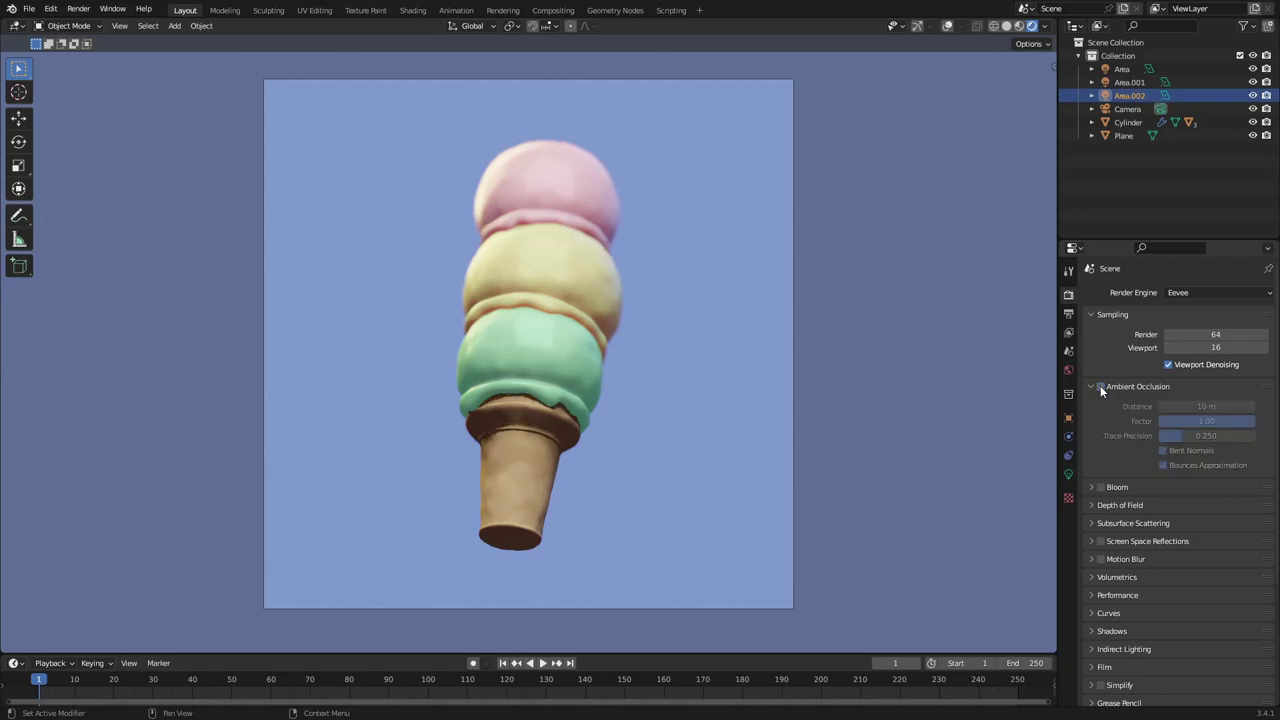
left_click(1100, 386)
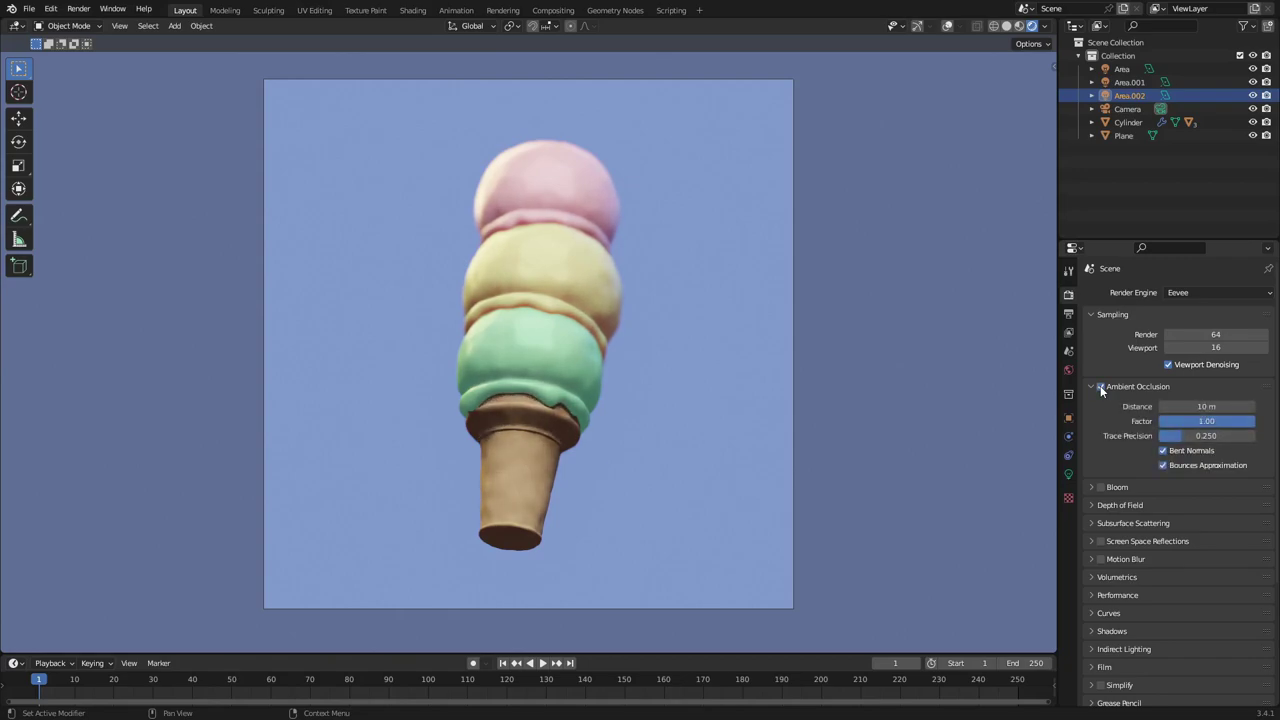
left_click(1100, 386)
left_click(1100, 386)
left_click(1091, 386)
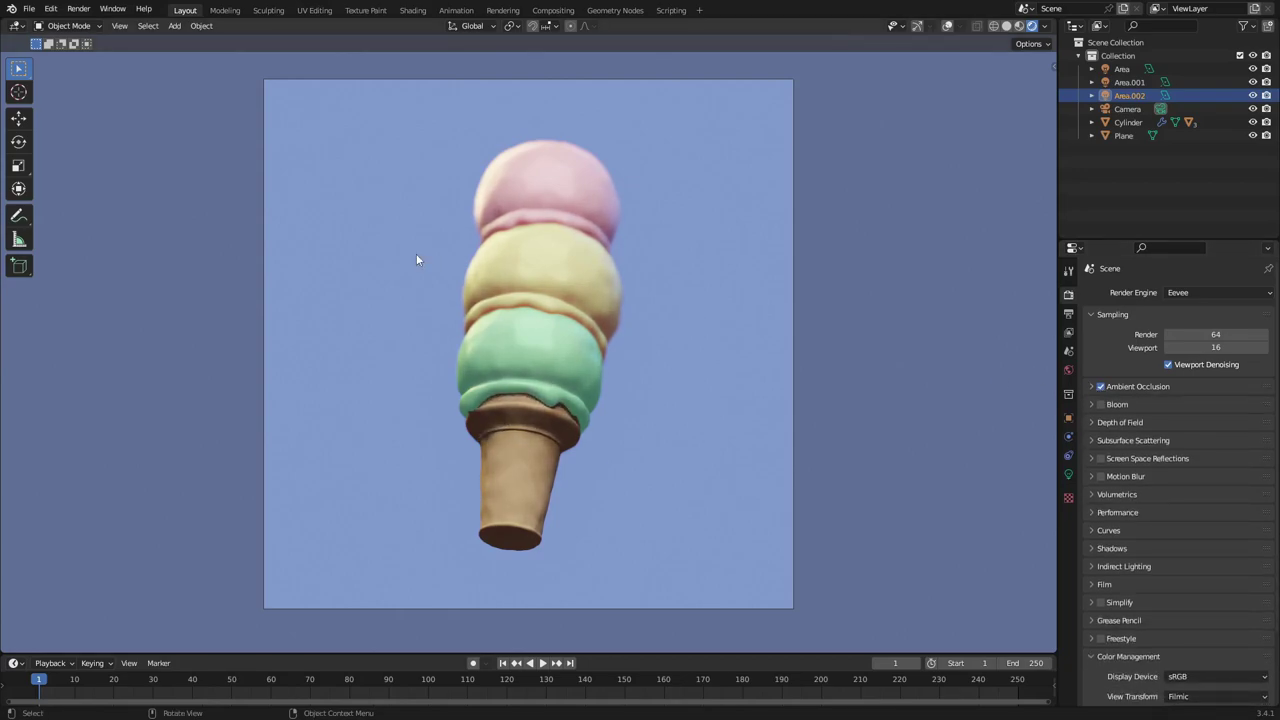
Enable Bloom with threshold 1.684, radius 6.228 and intensity 0.100
scroll(728, 400, "up", 1)
left_click(1100, 404)
scroll(737, 369, "down", 2)
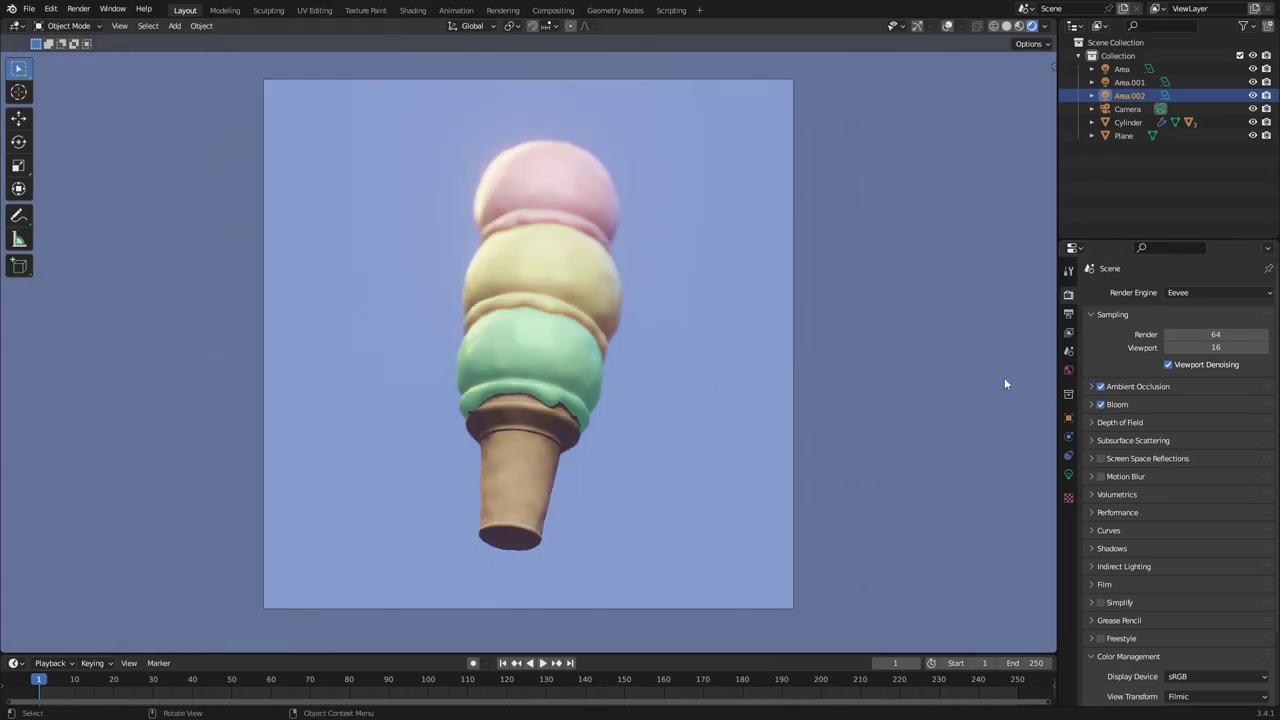
left_click(1094, 404)
left_click(748, 461)
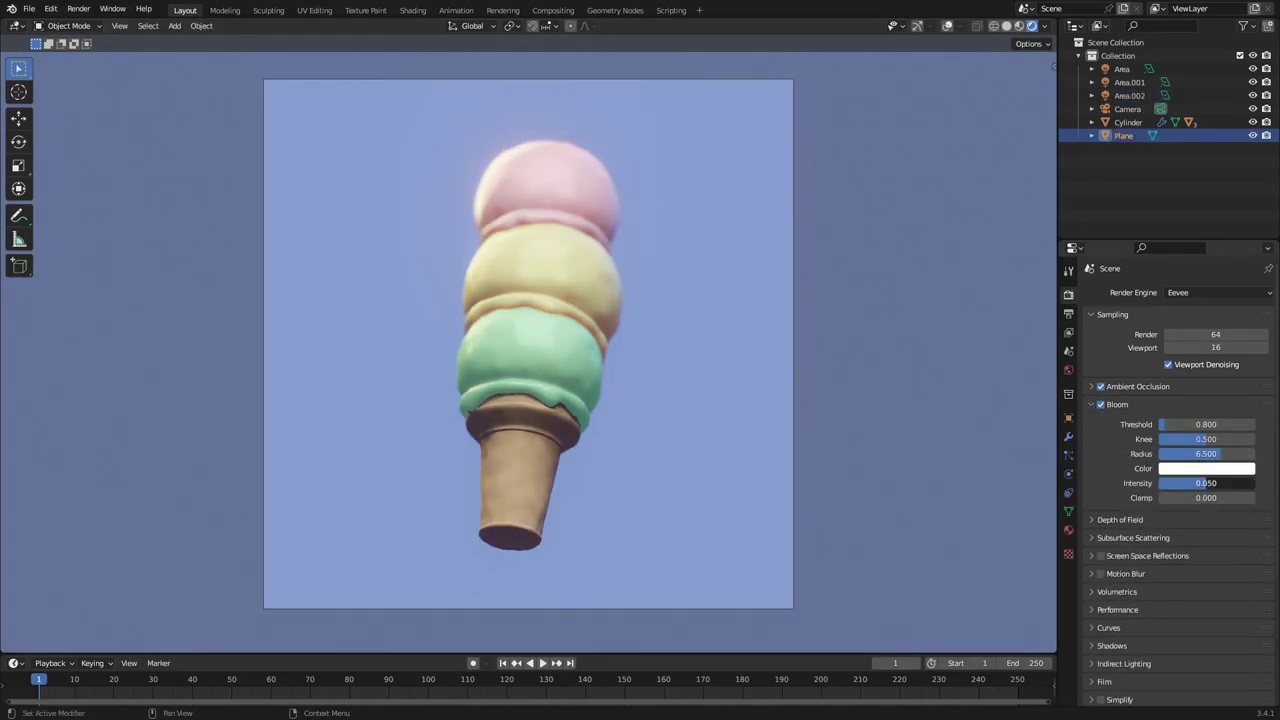
left_click_drag(1207, 484, 1237, 484)
left_click_drag(1215, 427, 1223, 427)
left_click_drag(1213, 487, 1197, 425)
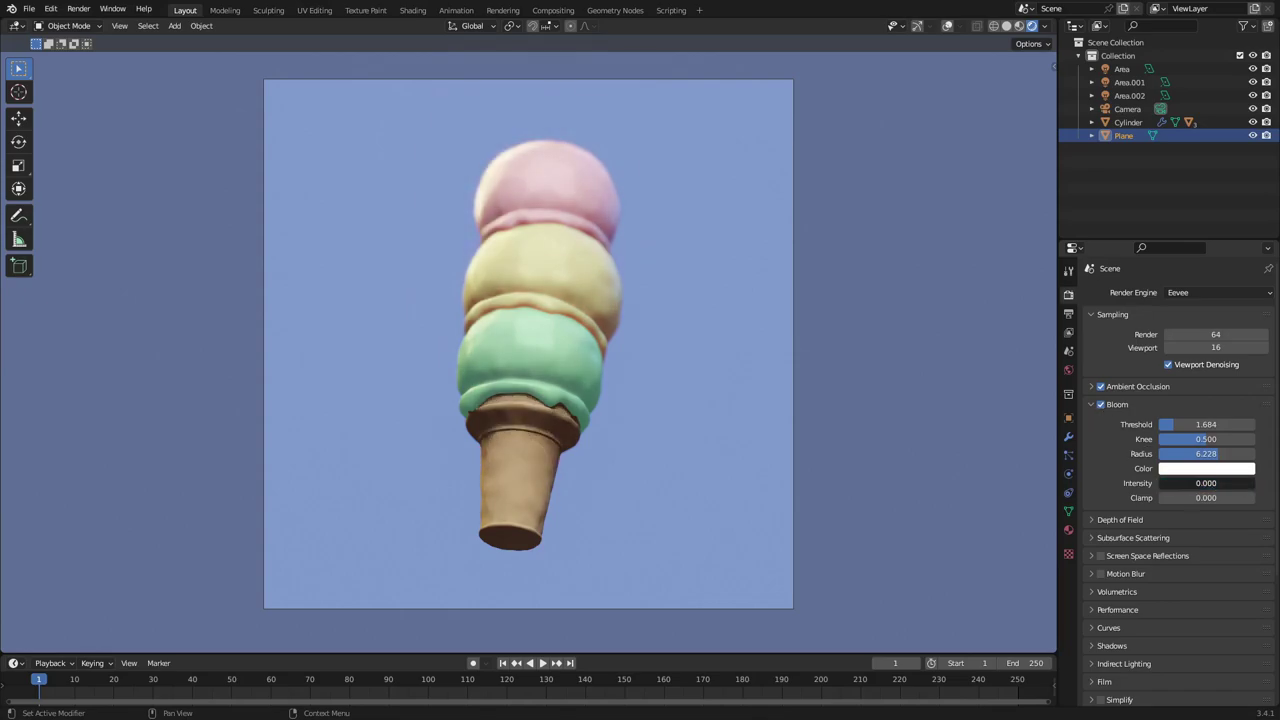
scroll(510, 332, "up", 3)
scroll(586, 235, "down", 2)
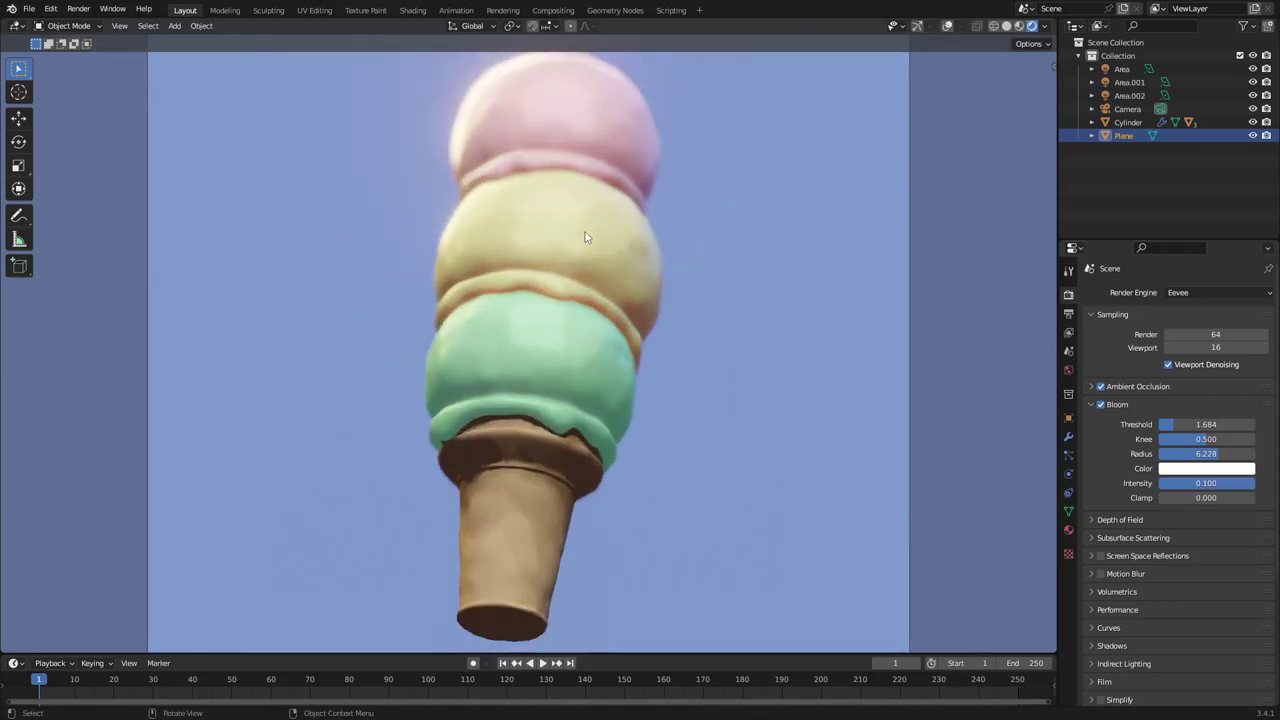
Set the pink scoop's Subsurface Color to a stronger magenta pink with hue 0.891, saturation 0.839 and value 0.800
left_click(588, 141)
left_click(1067, 528)
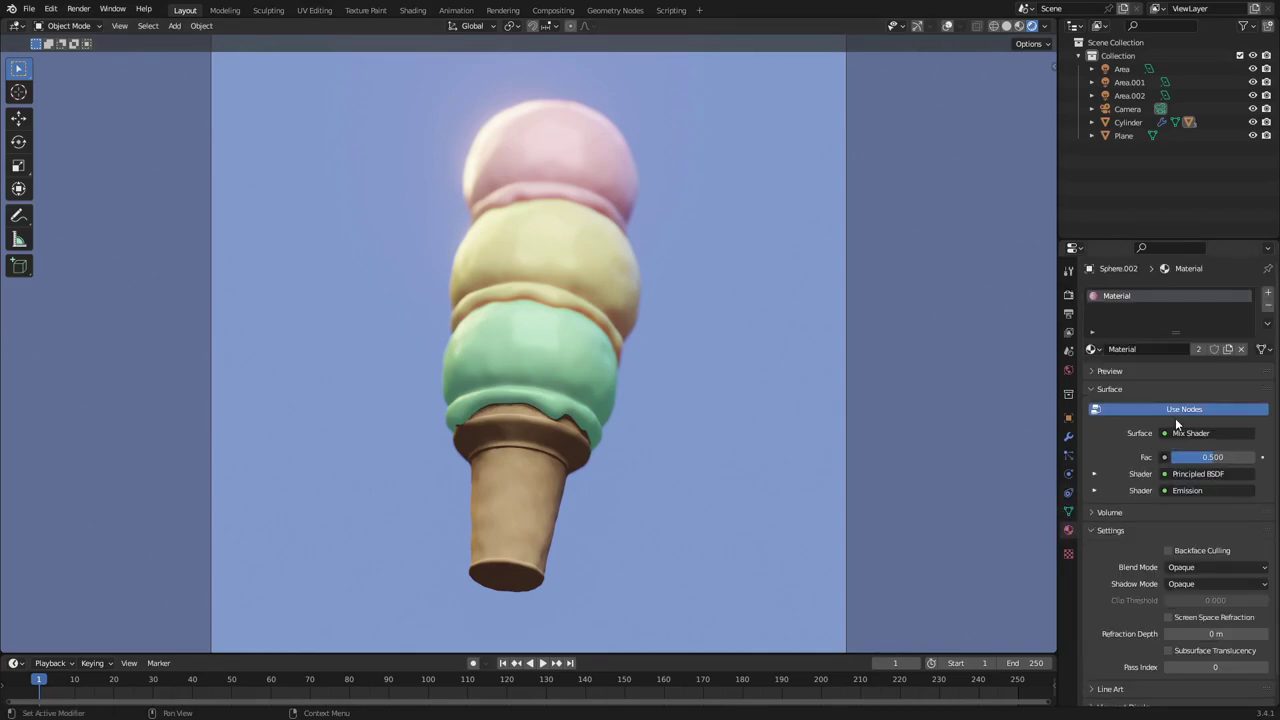
left_click(1094, 474)
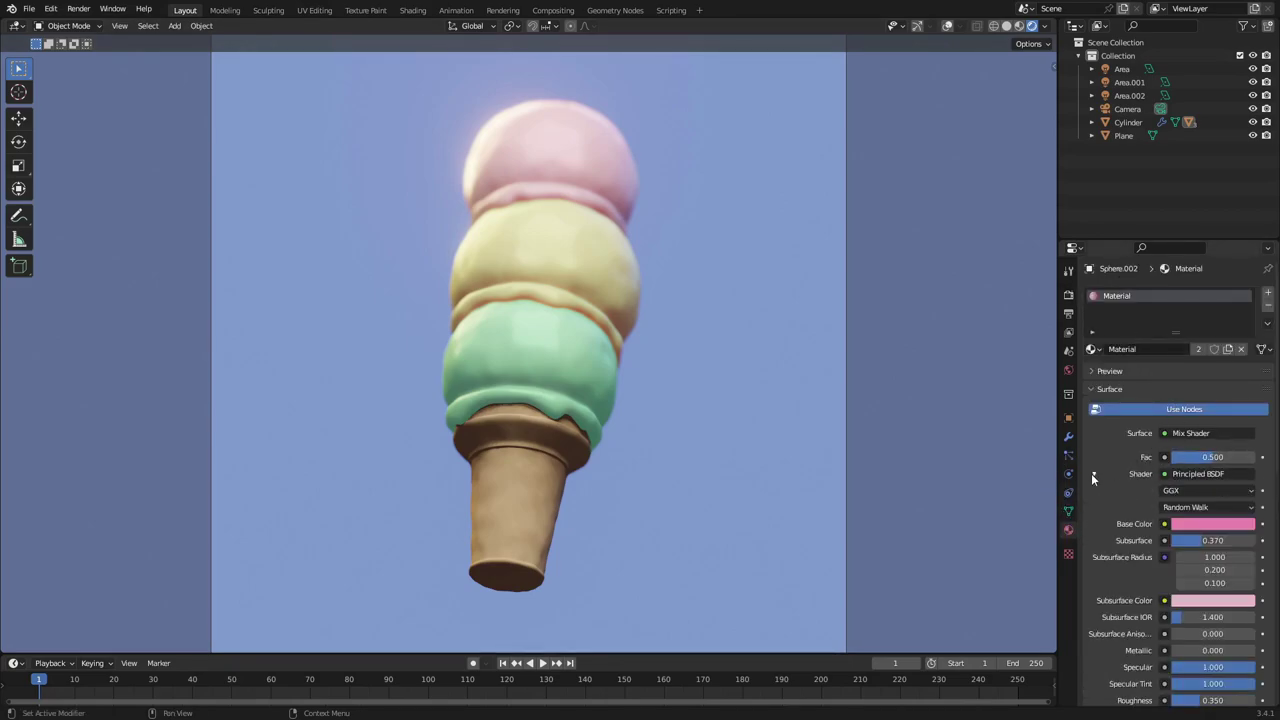
left_click(1204, 527)
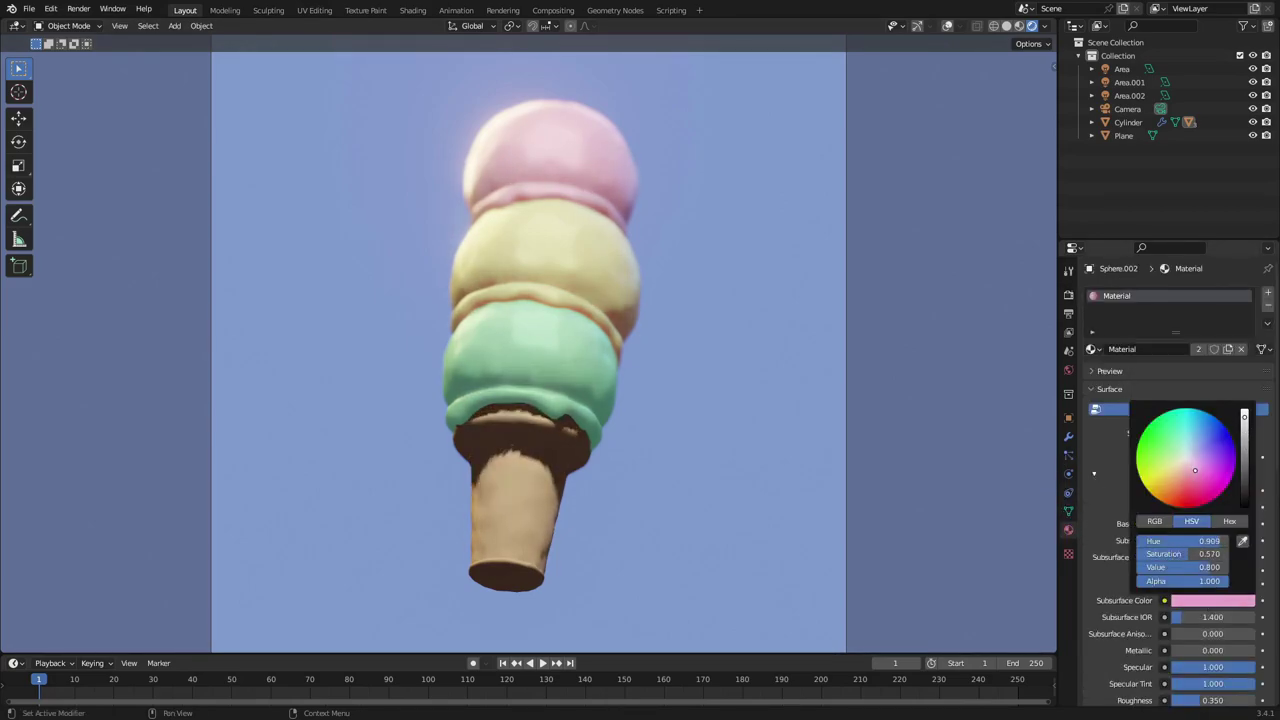
left_click_drag(1192, 477, 1208, 479)
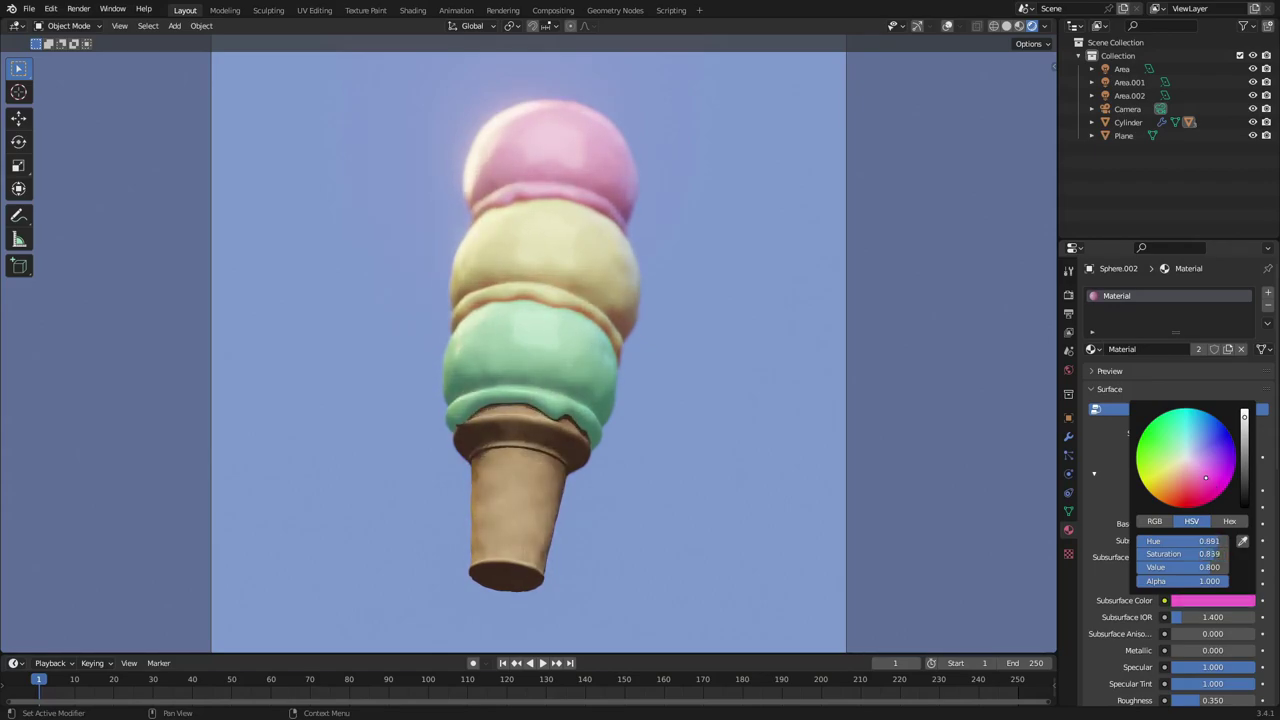
left_click(592, 279)
Lower the backdrop plane's Emission strength to 0.100 and change its colour to a paler lavender blue
scroll(821, 378, "down", 4)
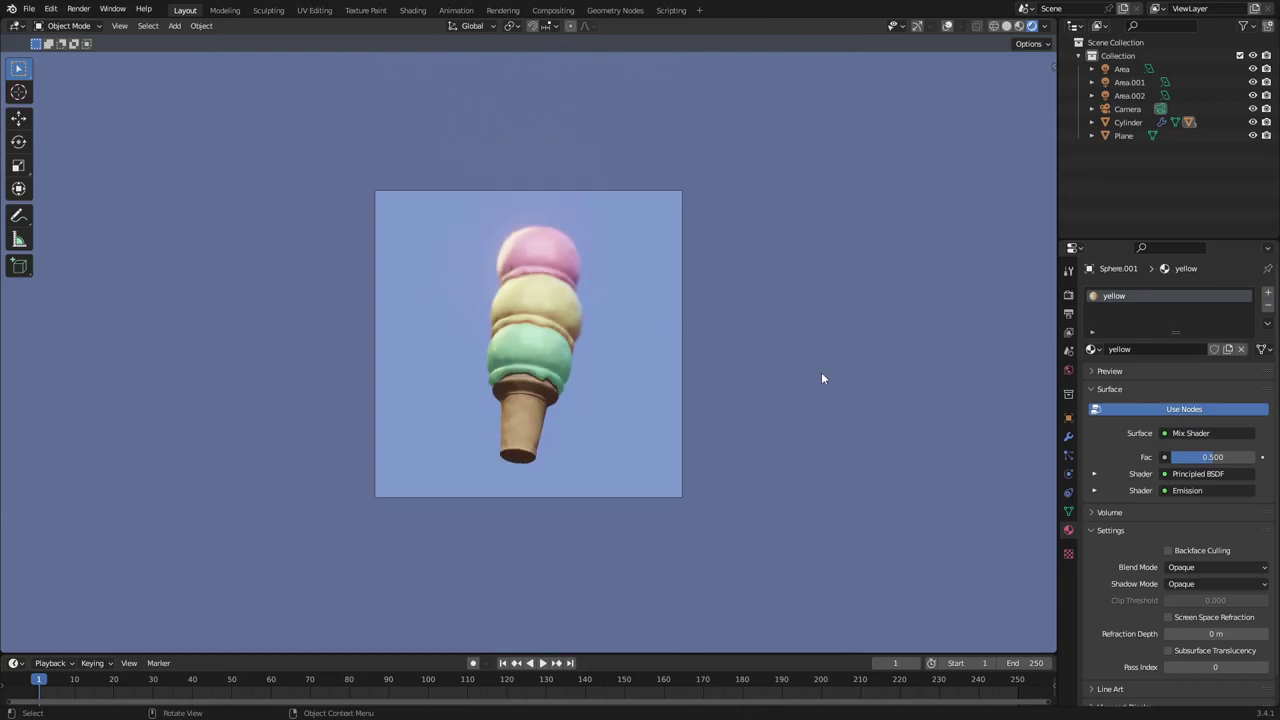
left_click(821, 378)
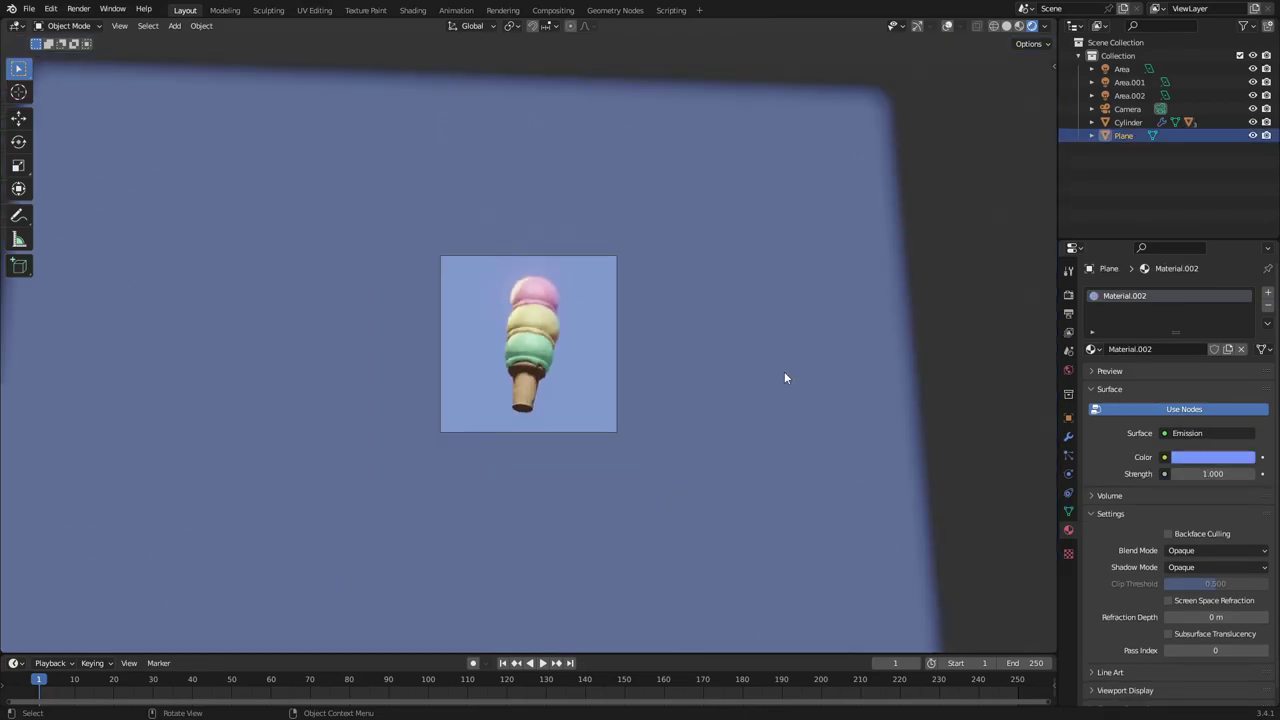
scroll(775, 362, "up", 4)
left_click(1212, 457)
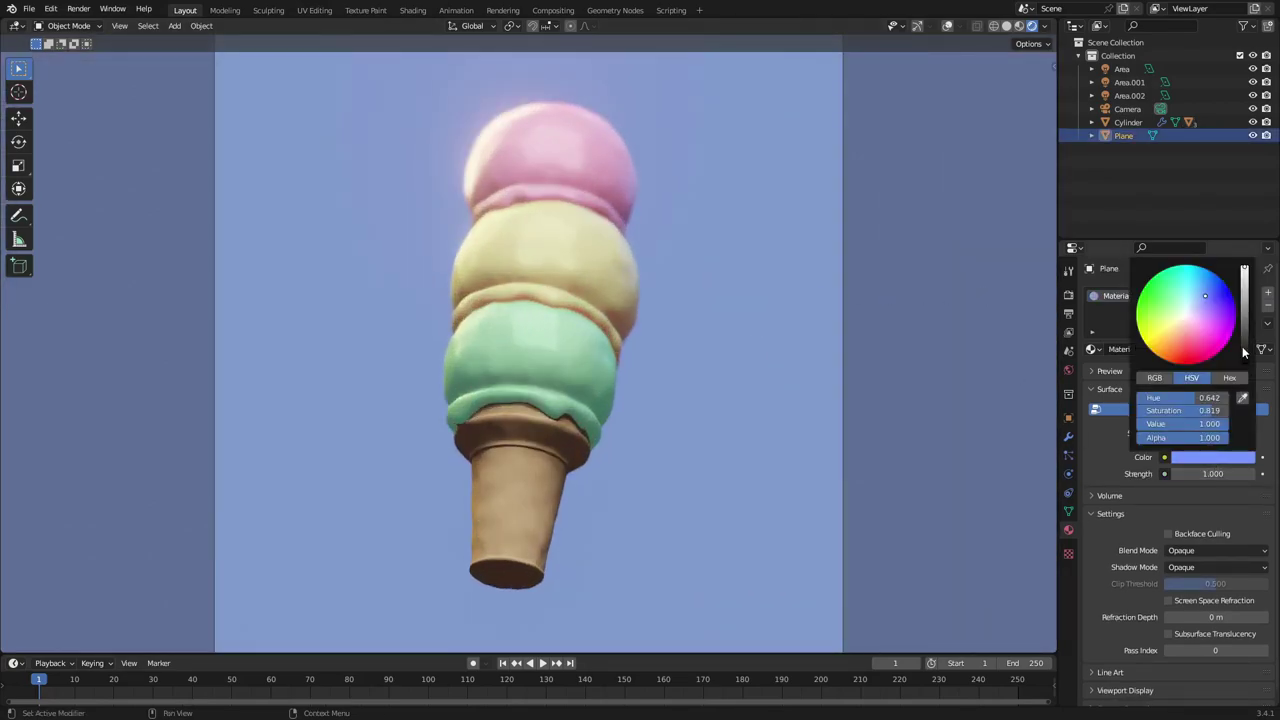
mouse_move(1213, 474)
left_mouse_down()
mouse_move(1250, 474)
mouse_move(1203, 474)
left_mouse_up()
left_click(1214, 457)
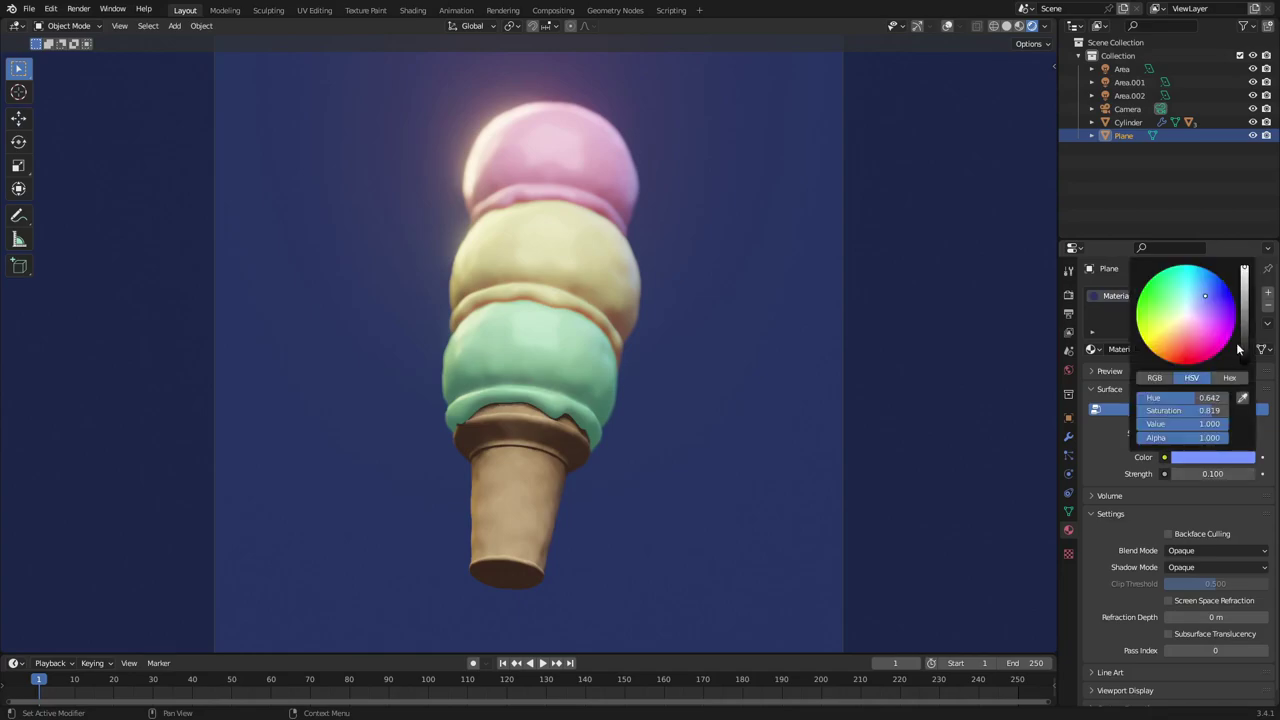
left_click_drag(1205, 302, 1196, 305)
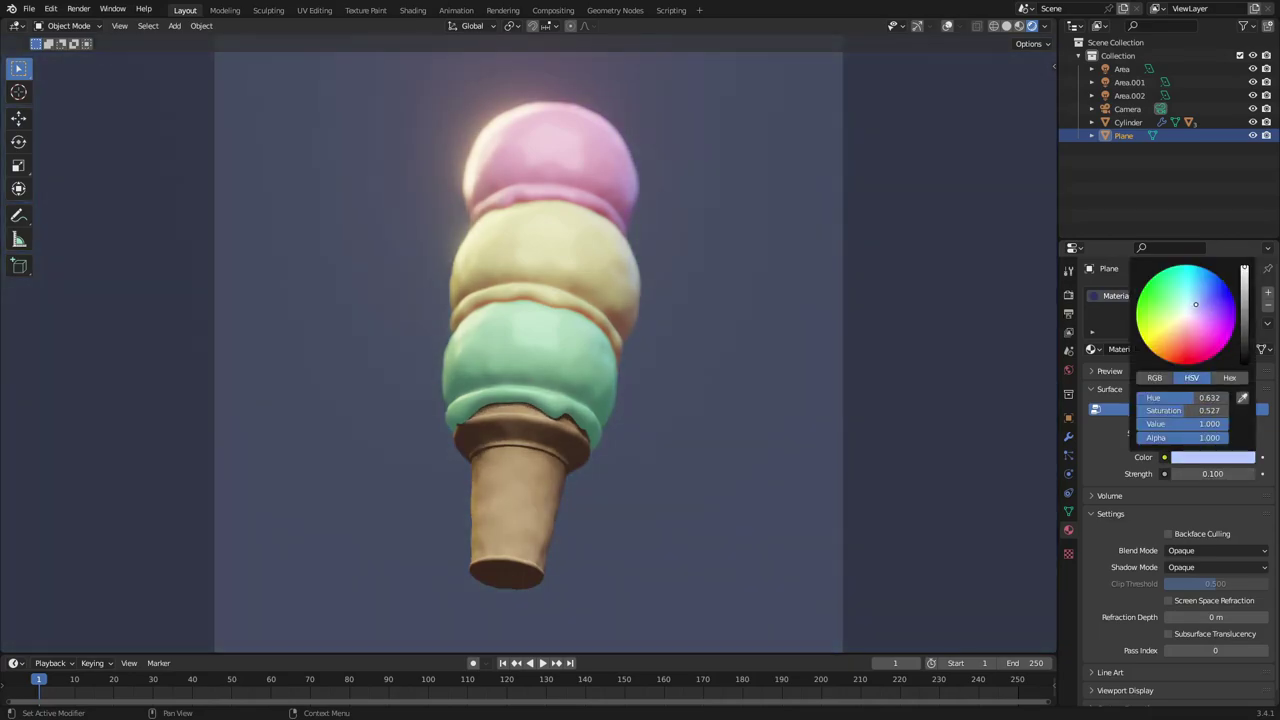
scroll(834, 382, "down", 2)
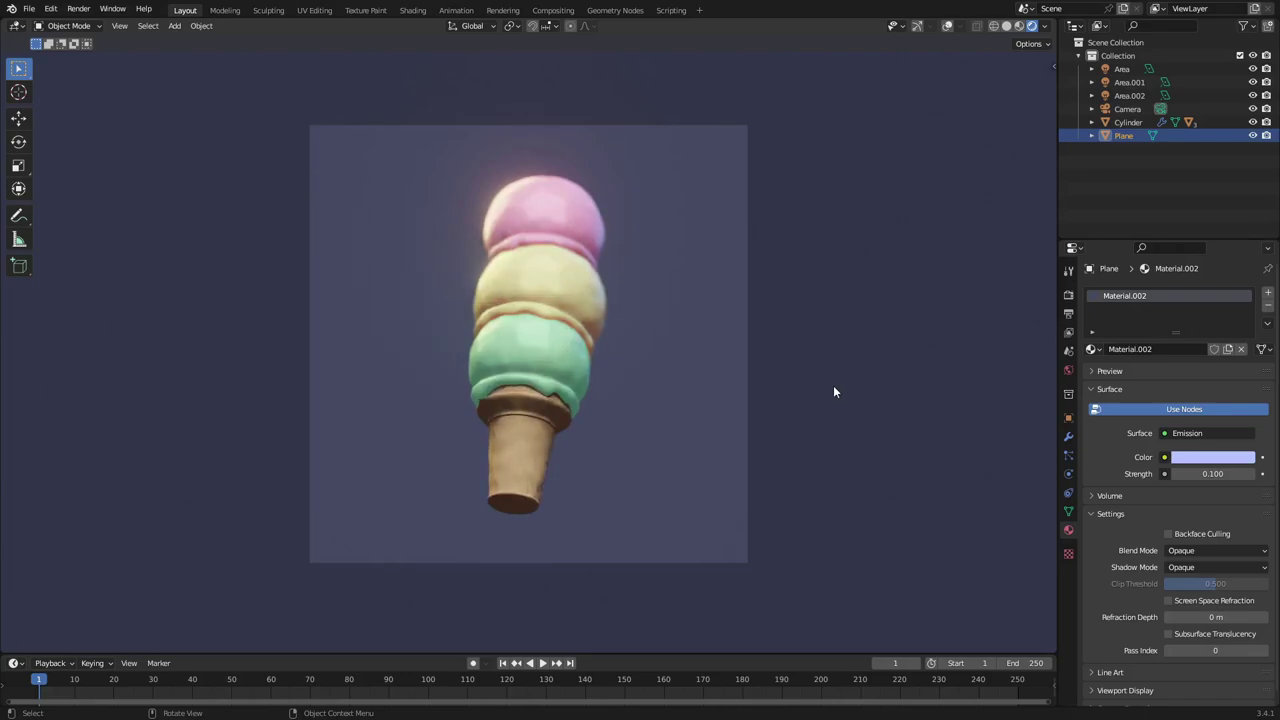
Try tilting the ice cream cone freely and about the Y and X axes, and undo the rotation
left_click(530, 463)
key("r")
key("r")
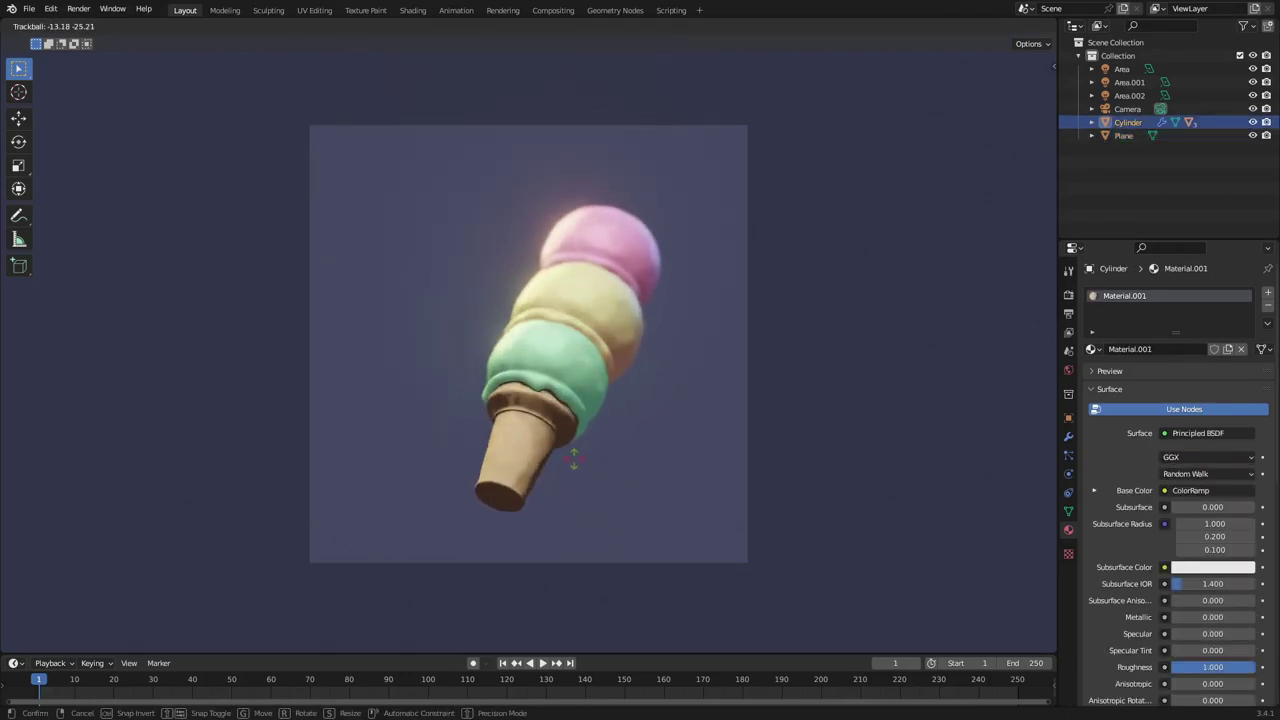
right_click(574, 457)
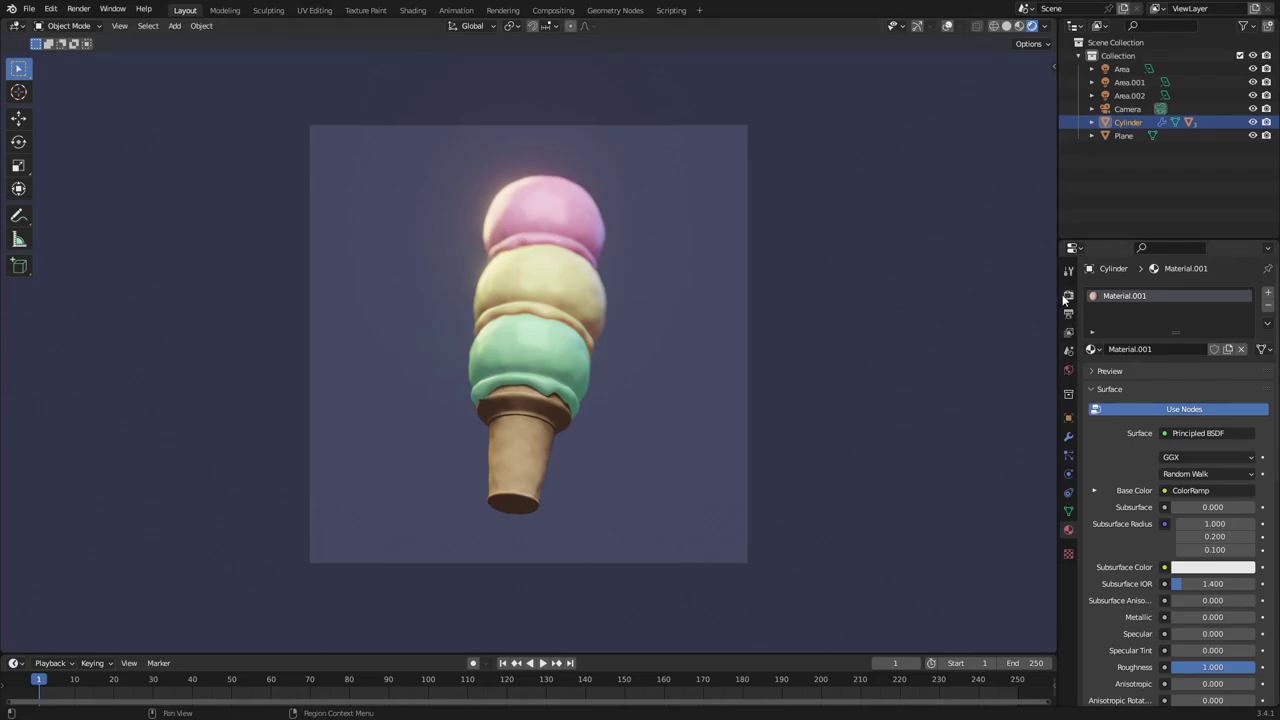
key("r")
key("y")
right_click(820, 377)
key("r")
key("x")
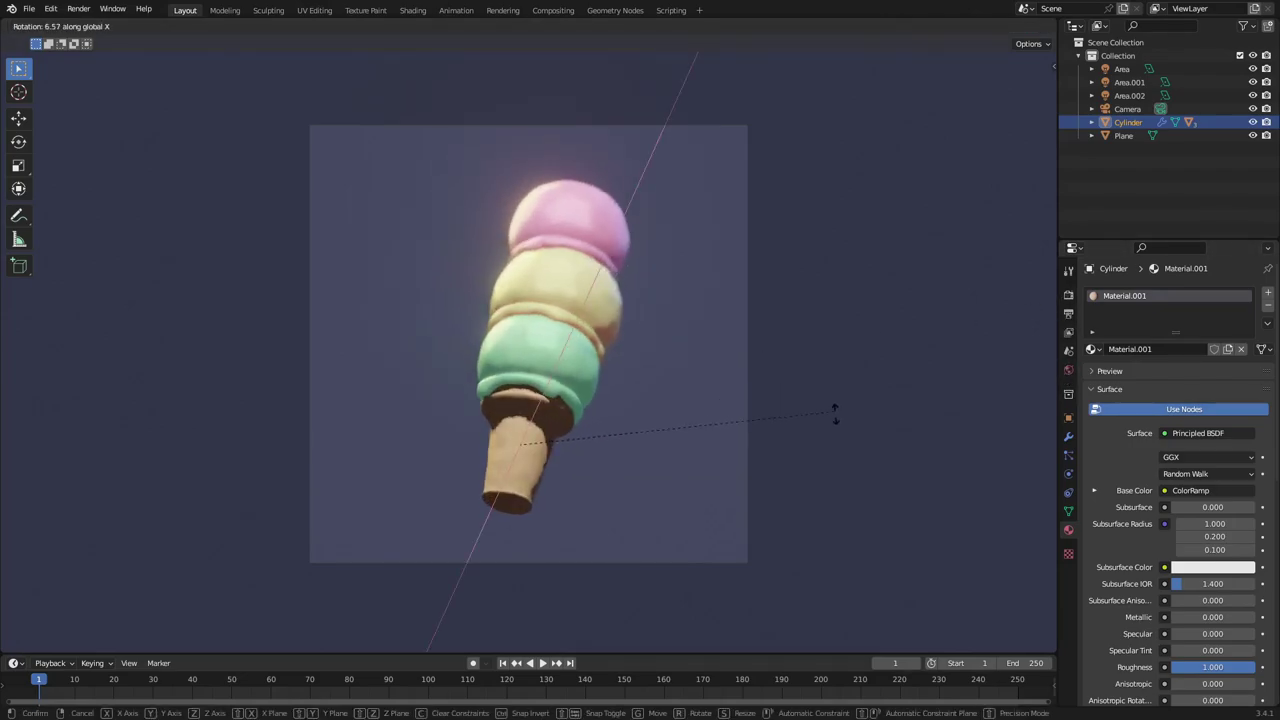
left_click(836, 451)
key("g")
right_click(805, 441)
key("ctrl+z")
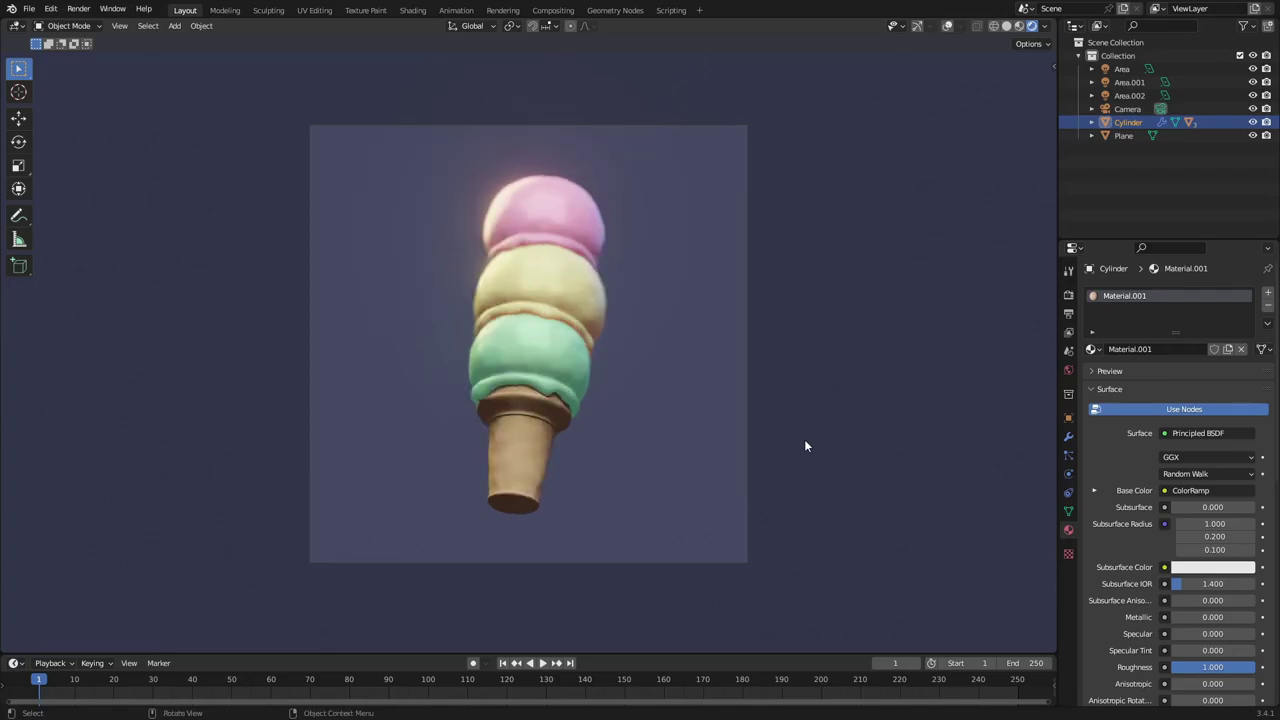
Add a point light to the scene and move it just below the cone in the camera view
scroll(750, 420, "down", 5)
scroll(745, 420, "up", 7)
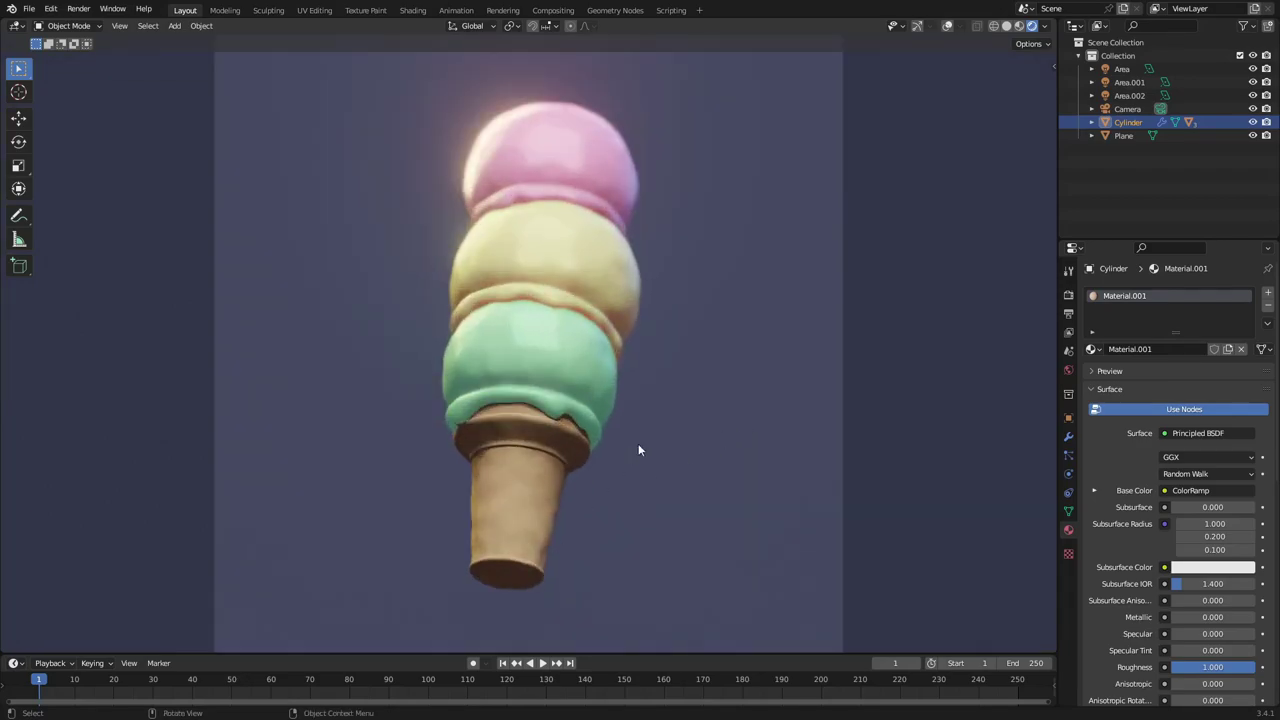
scroll(642, 440, "down", 2)
key("shift+a")
left_click(1129, 82)
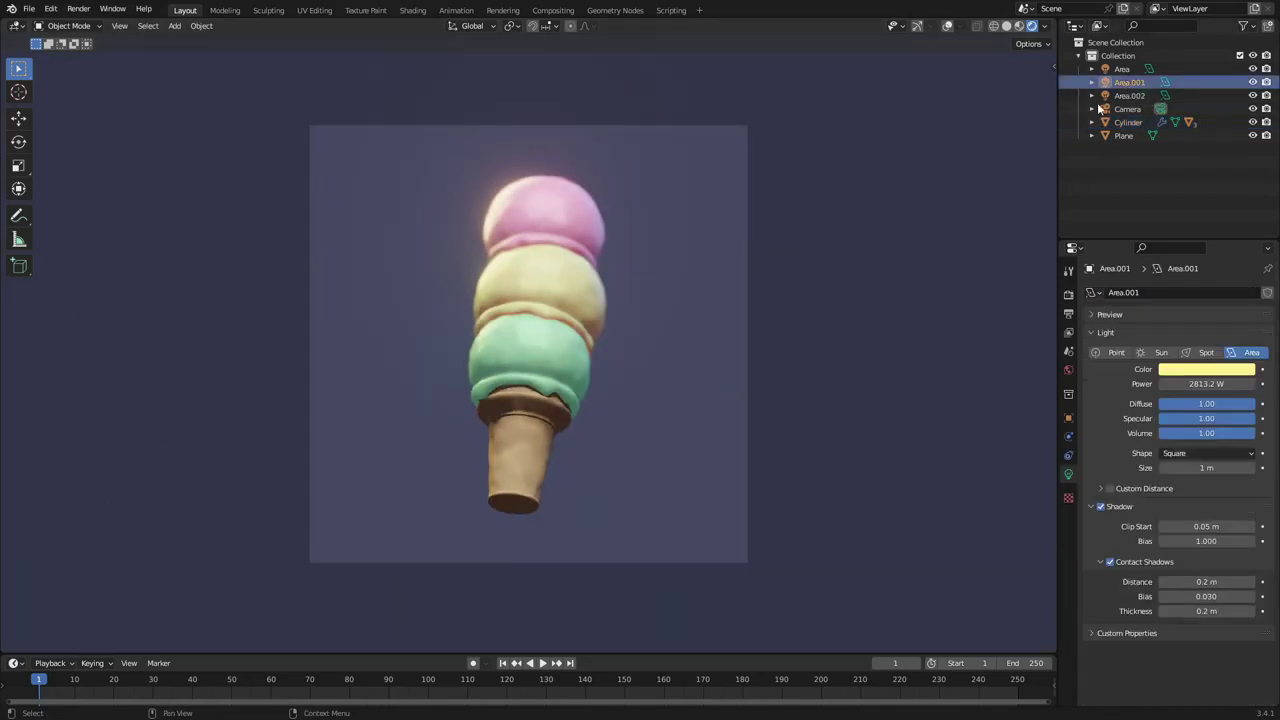
key("shift+a")
mouse_move(650, 350)
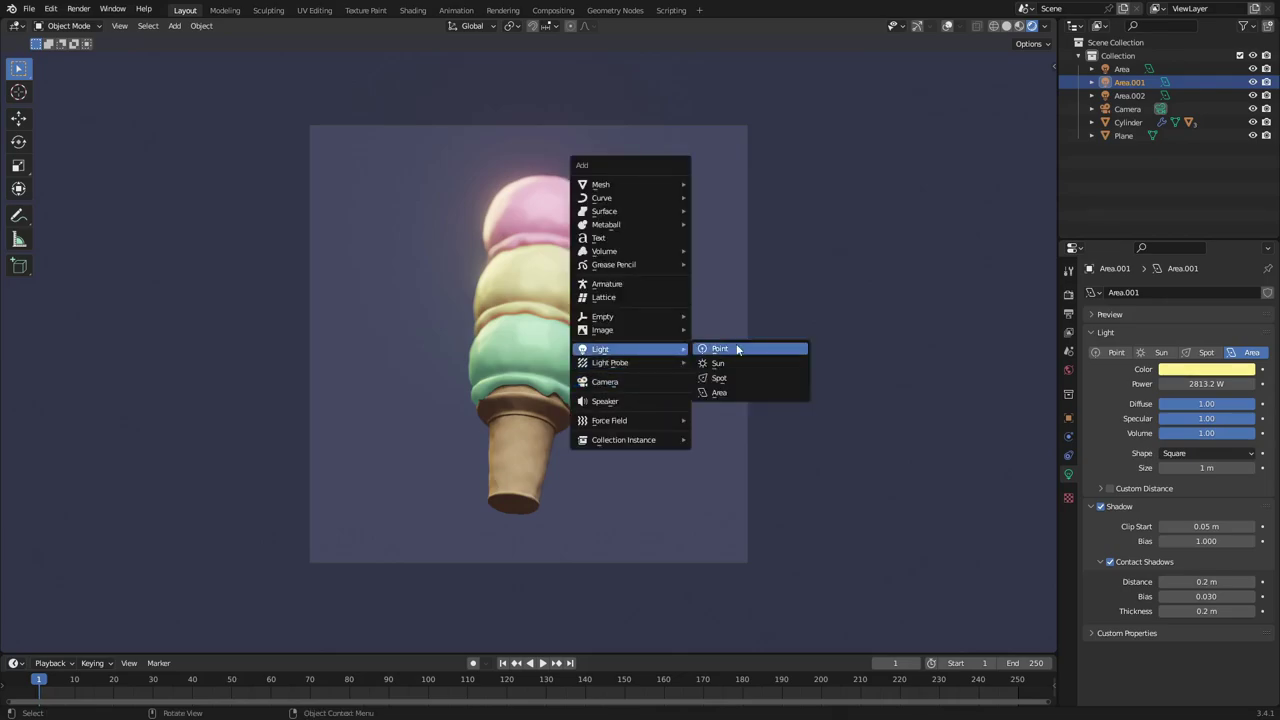
left_click(720, 345)
key("g")
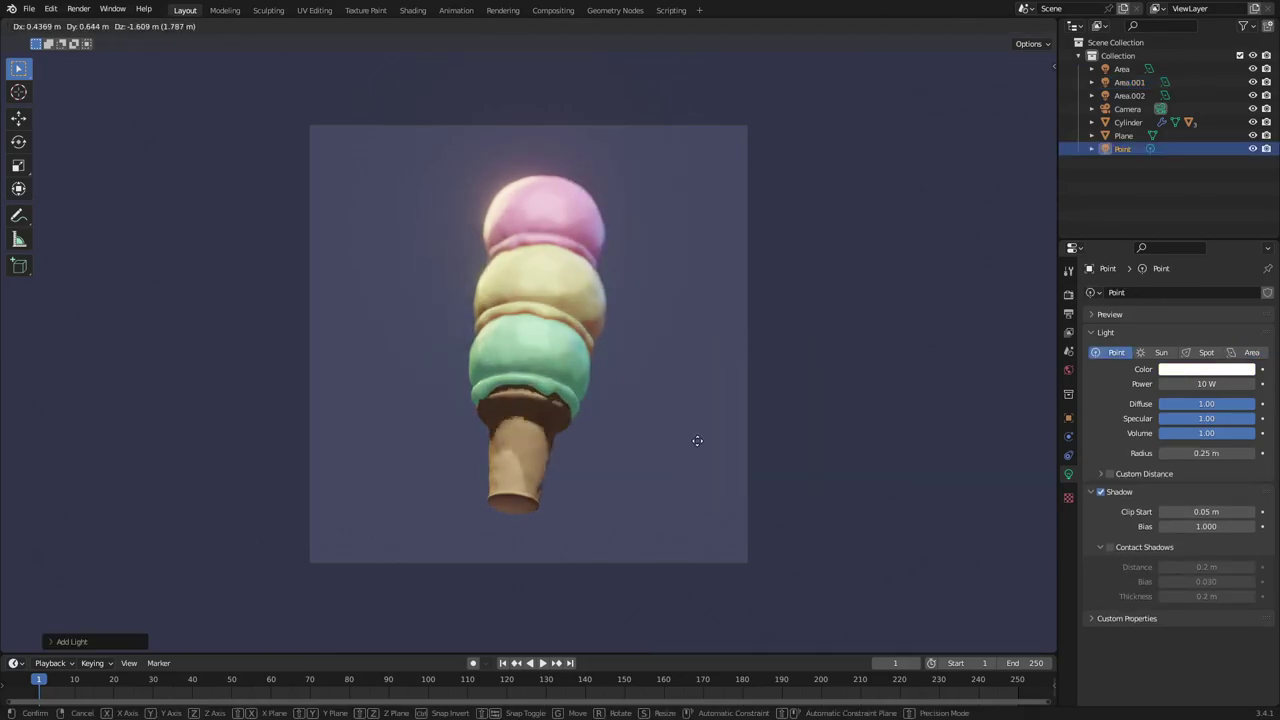
left_click(697, 440)
Tint the point light a very faint green with hue 0.343 and saturation 0.106, using overlays only to locate it
left_click(949, 26)
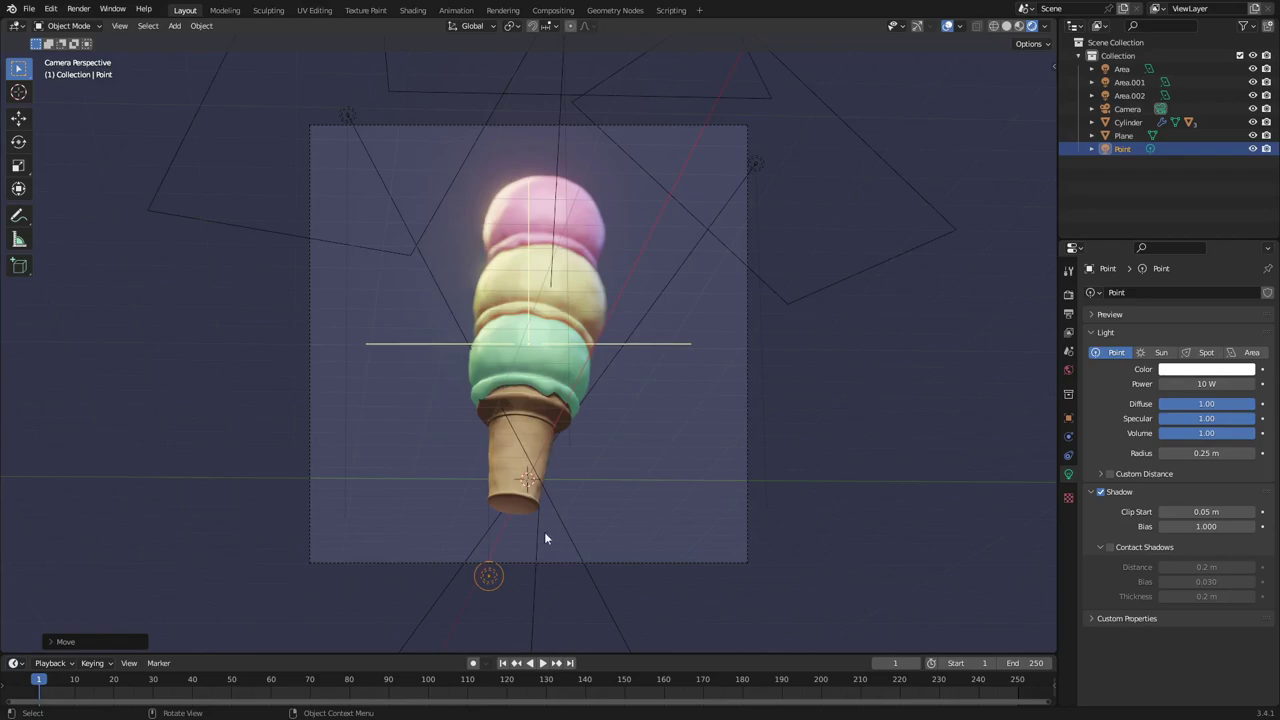
scroll(514, 532, "up", 2)
middle_click_drag(515, 534, 589, 328, "shift")
left_click(1199, 369)
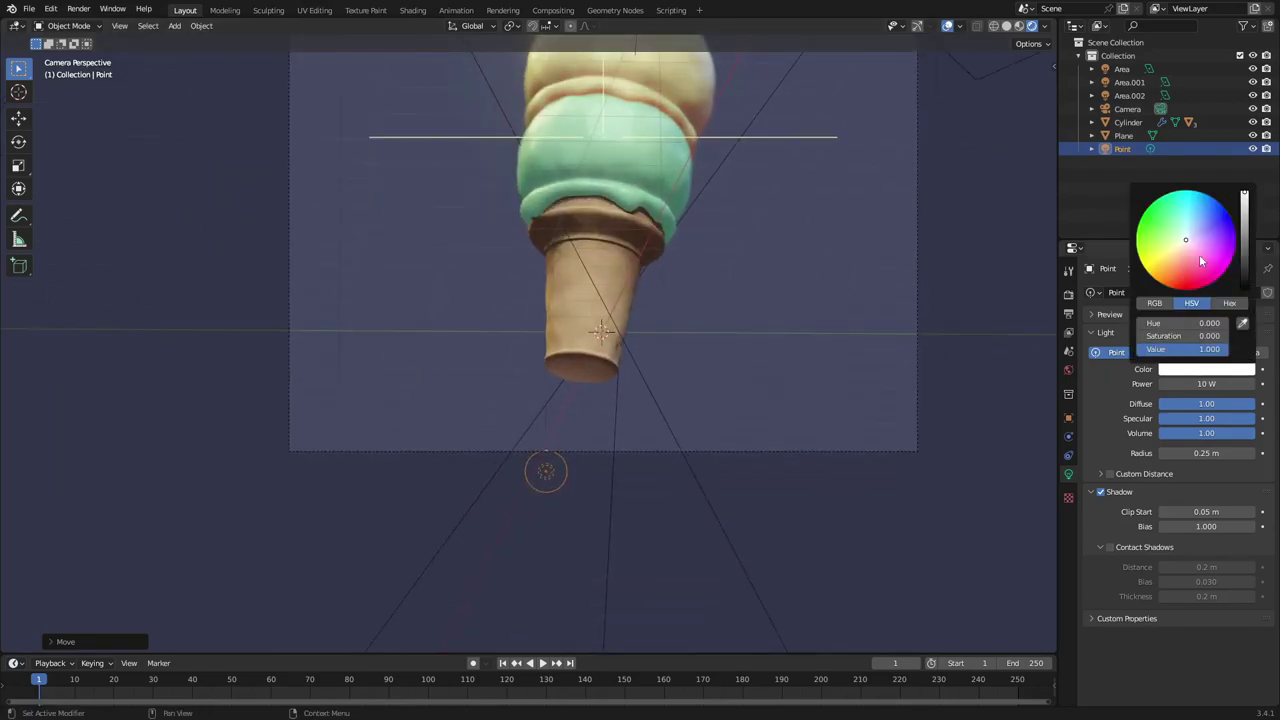
left_click_drag(1199, 254, 1168, 236)
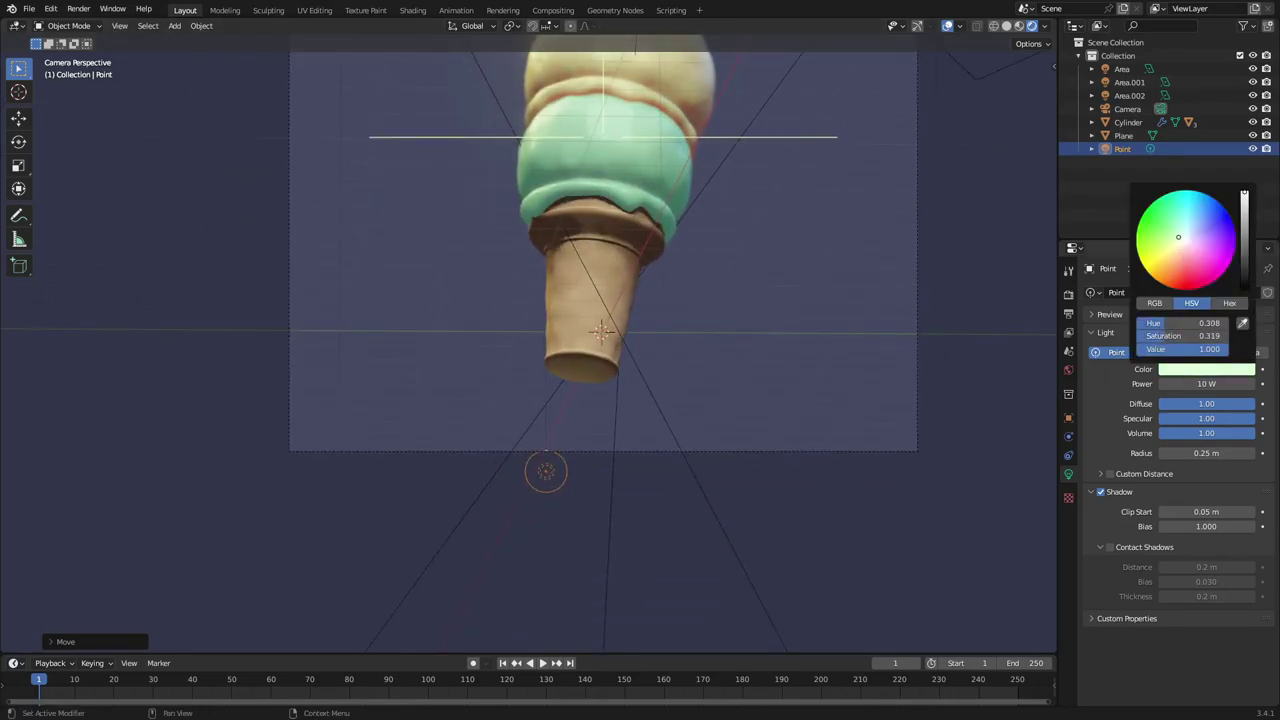
left_click_drag(1180, 237, 1183, 238)
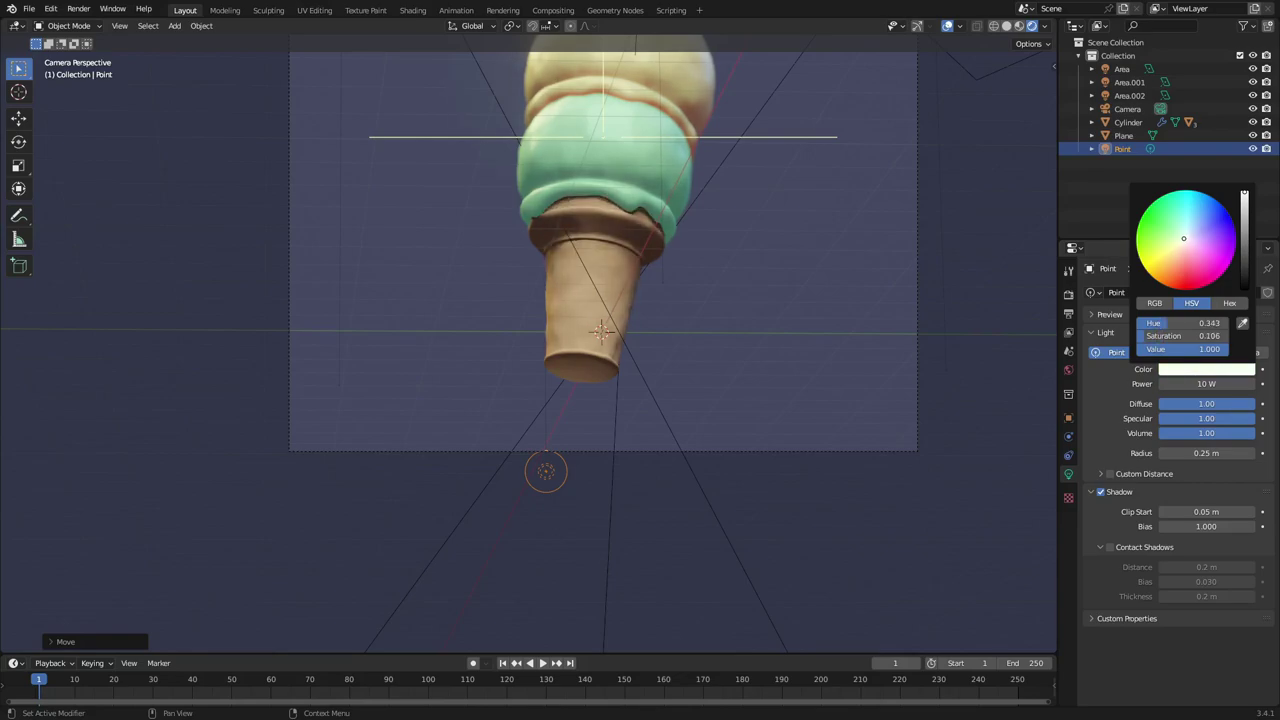
key("KP_0")
key("KP_0")
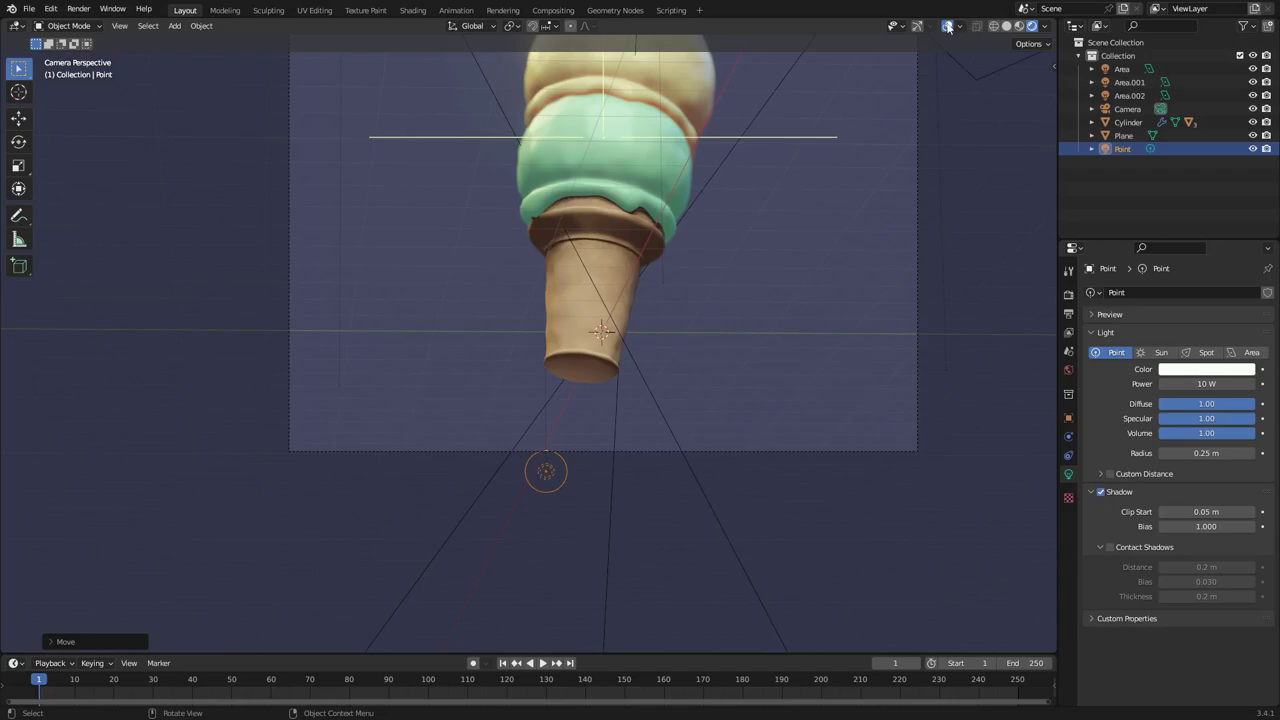
left_click(947, 26)
Duplicate the point light twice, offsetting each copy along the global Y axis
scroll(687, 290, "down", 4)
middle_click_drag(687, 290, 640, 355, "shift")
scroll(642, 360, "down", 3)
scroll(642, 375, "up", 5)
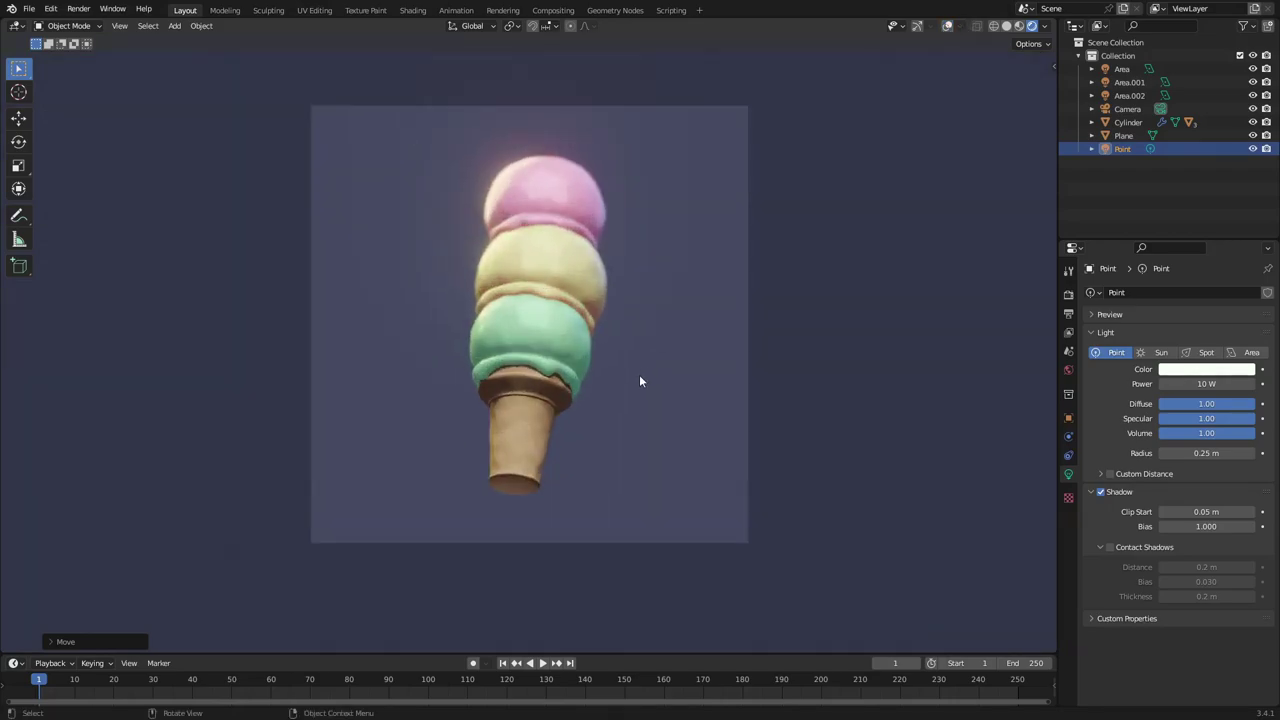
key("shift+d")
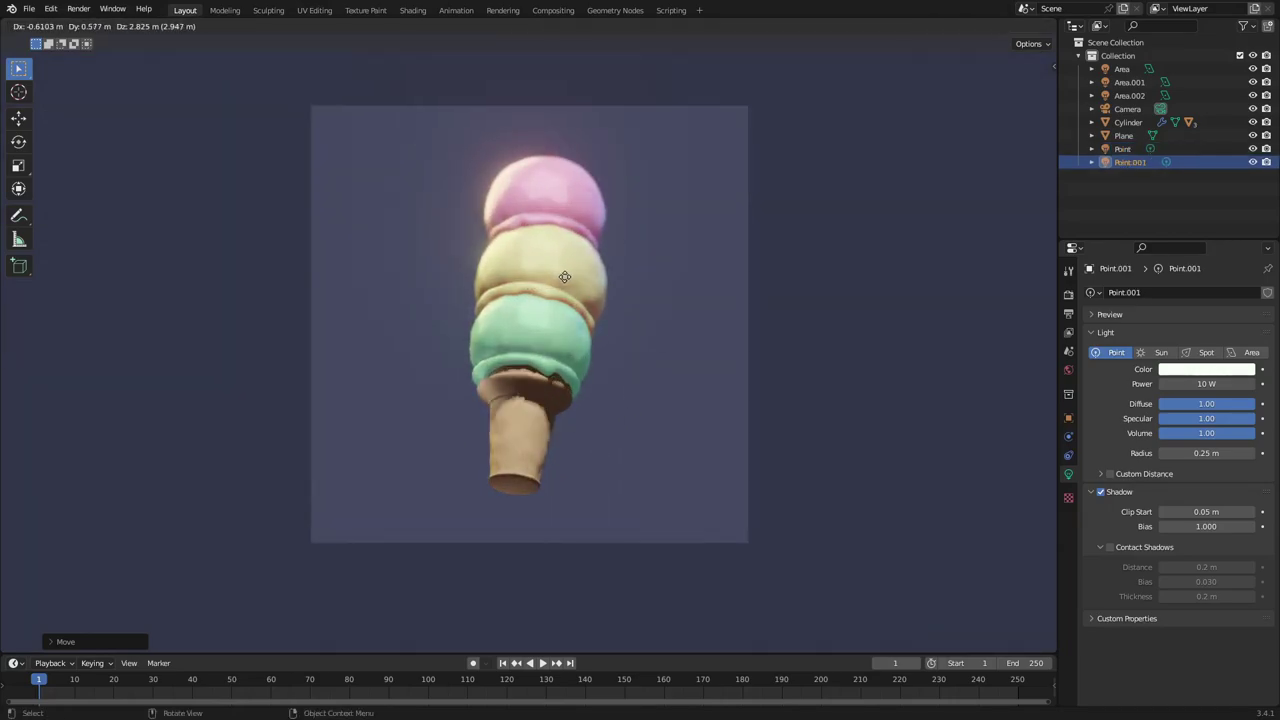
key("y")
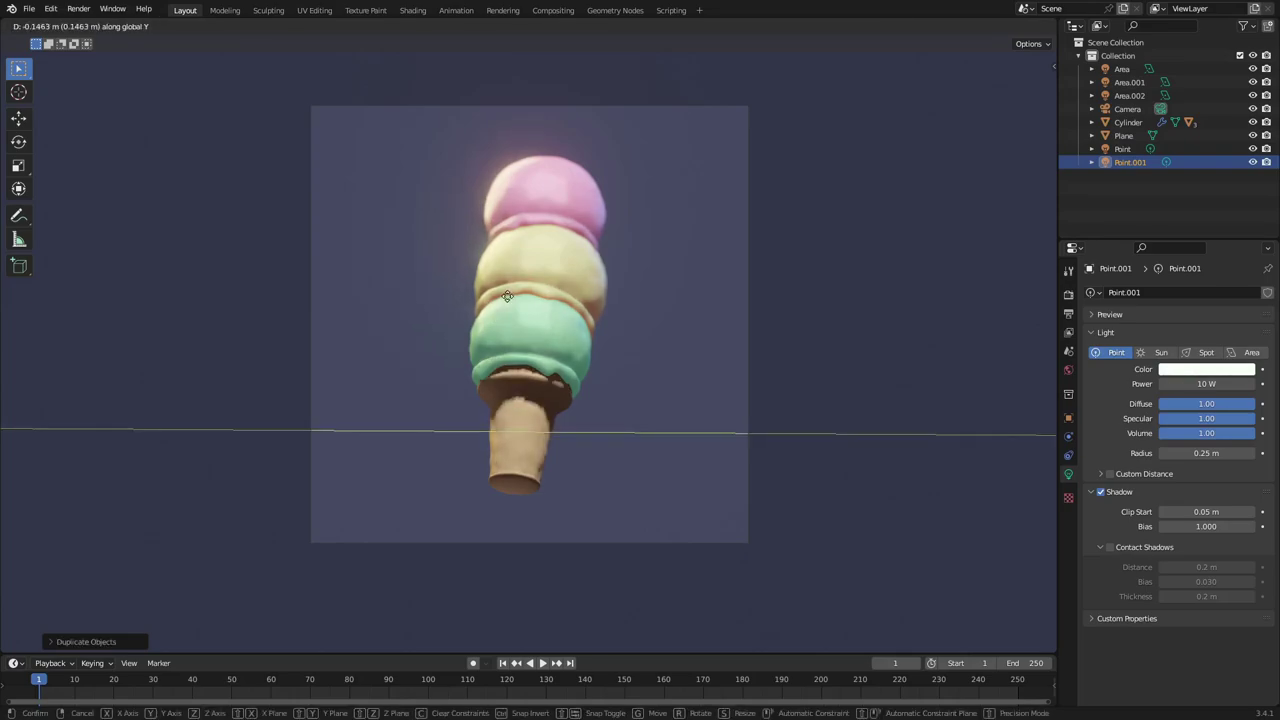
left_click(713, 131)
key("shift+d")
key("y")
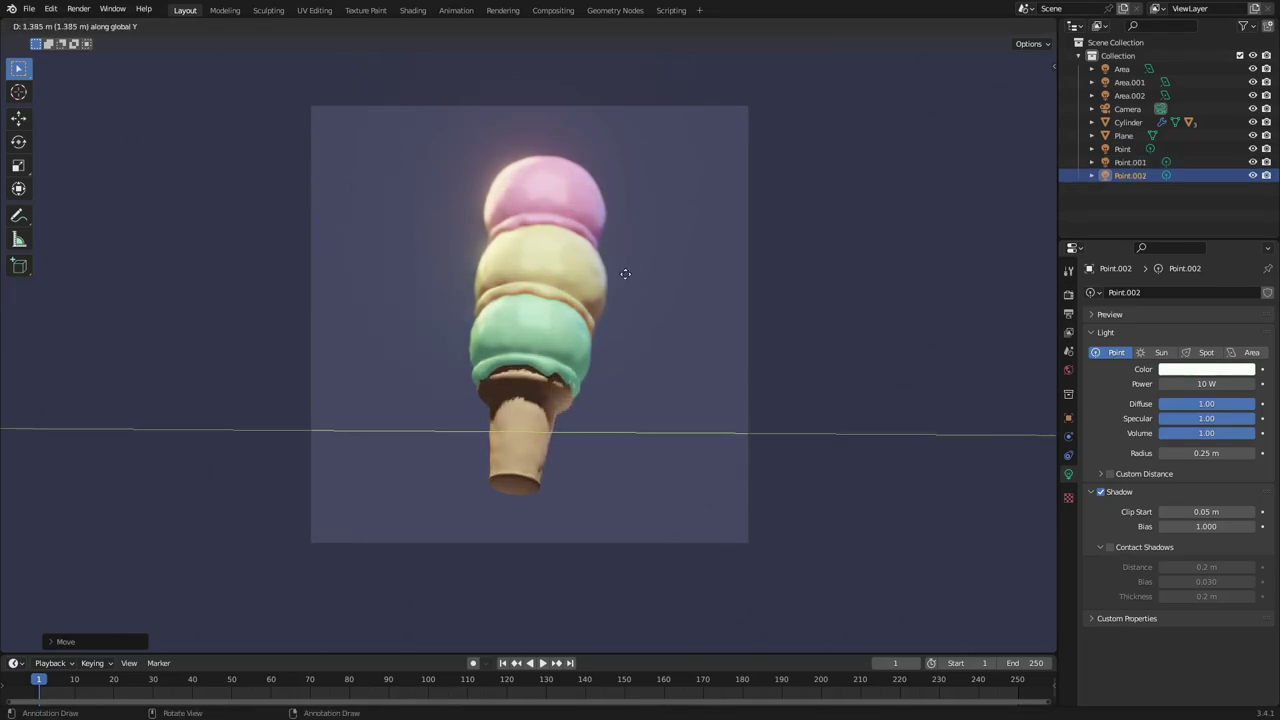
left_click(580, 358)
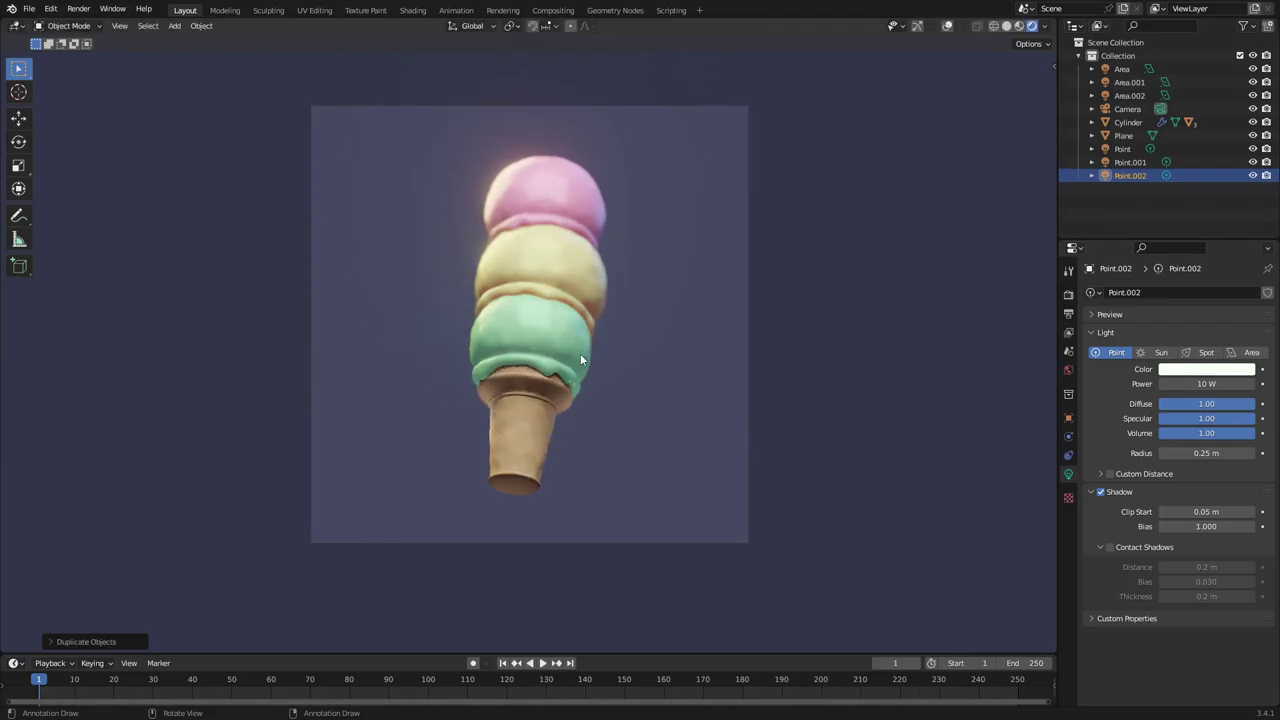
Reposition the Point.002 light around the cone with moves along the global X and Y axes
key("g")
key("x")
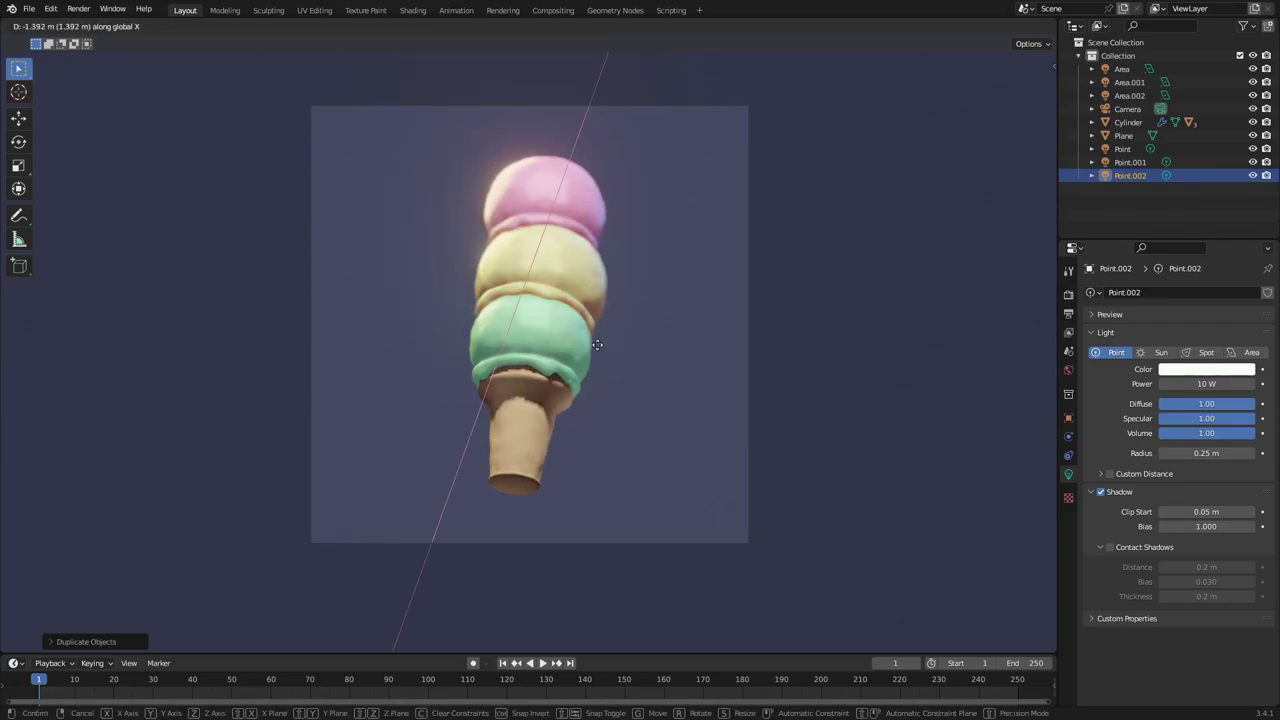
left_click(580, 344)
key("g")
key("y")
left_click(523, 335)
key("g")
key("x")
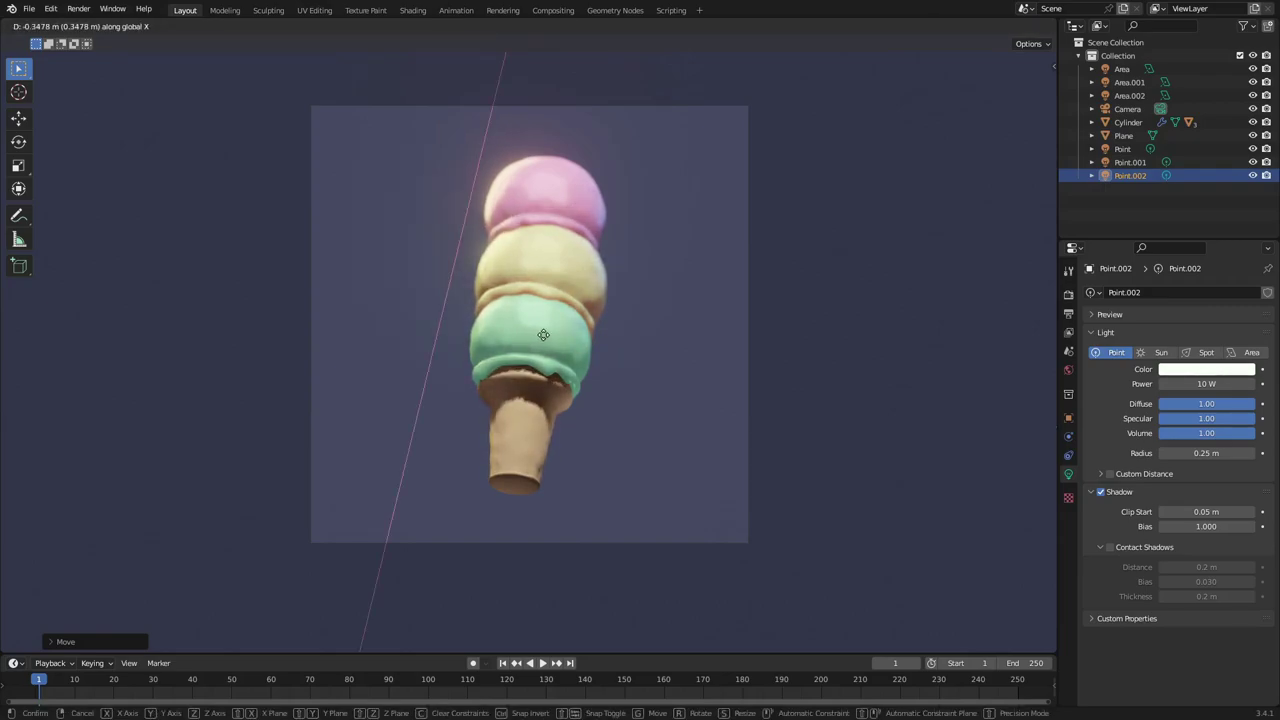
left_click(531, 333)
Set the Point.002 light's power to 14.7 W and move it freely to refine the light on the cone
left_click_drag(1206, 384, 1240, 384)
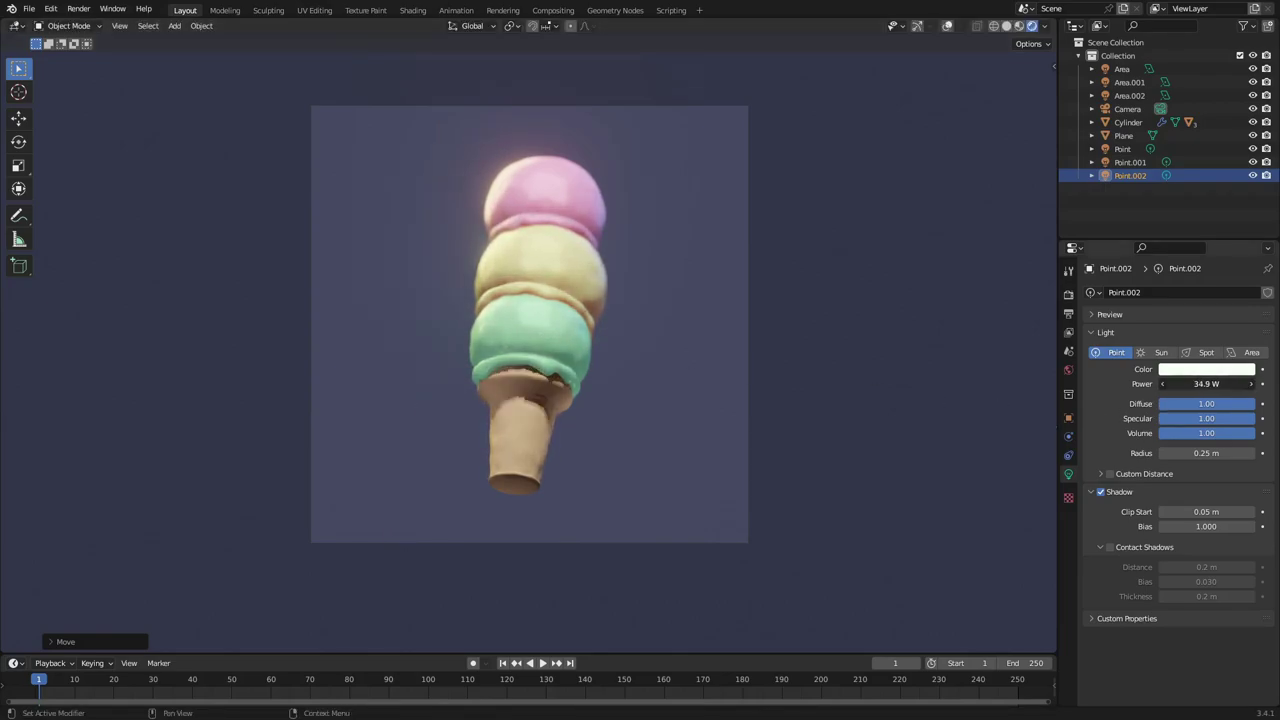
left_click(546, 418)
scroll(556, 424, "up", 2)
scroll(557, 424, "up", 1)
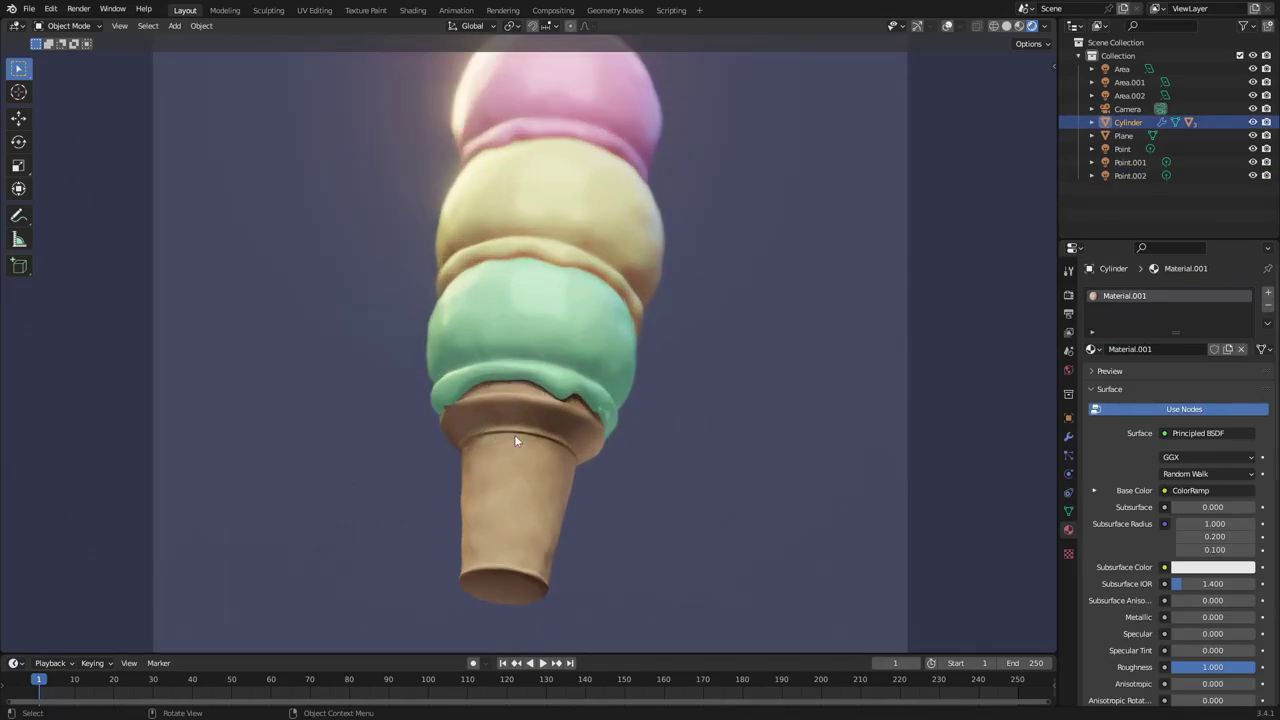
left_click(1130, 175)
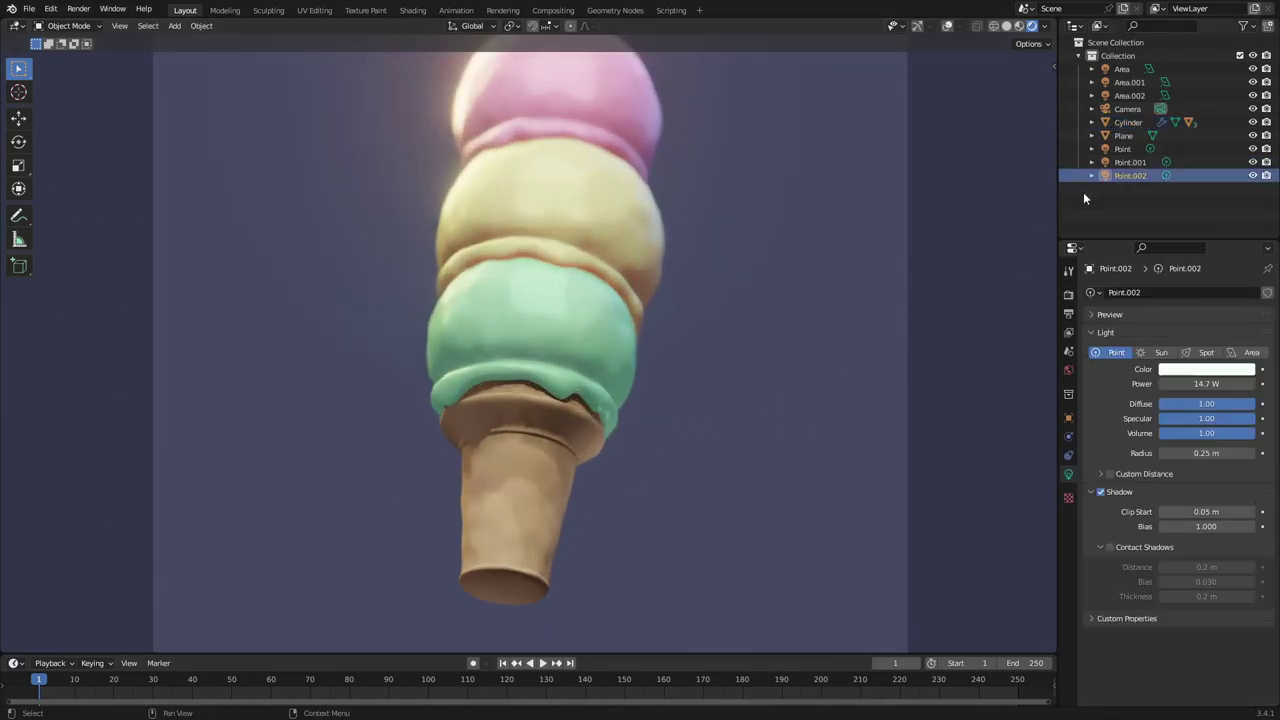
key("g")
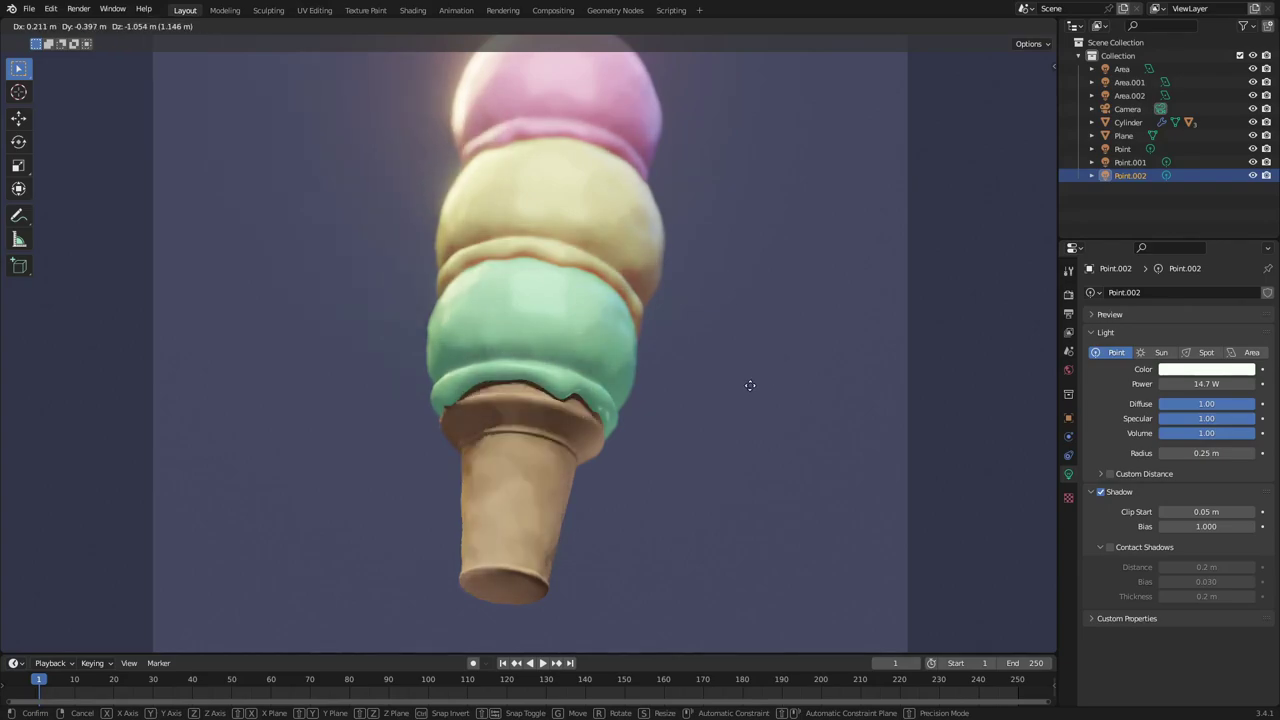
left_click(740, 364)
Examine the lit ice cream and backdrop in the camera view at several zoom levels, with overlays shown and hidden
left_click(917, 361)
scroll(912, 363, "down", 1)
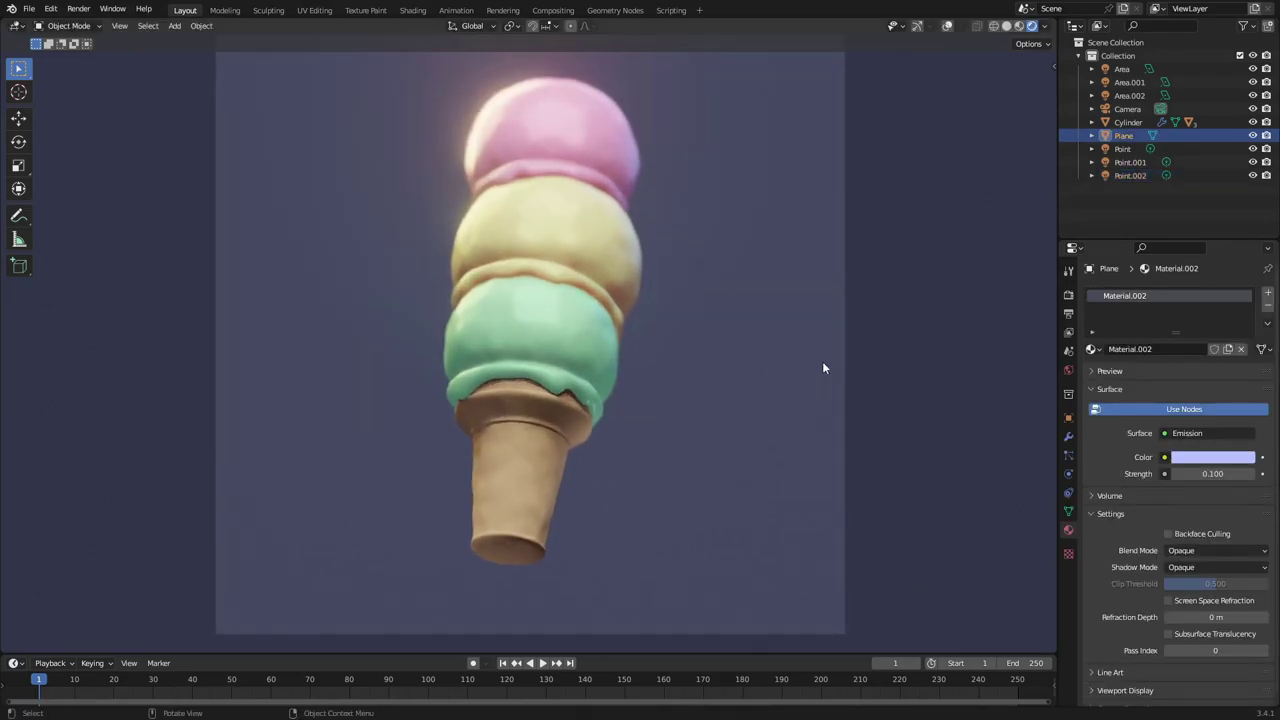
scroll(822, 361, "down", 1)
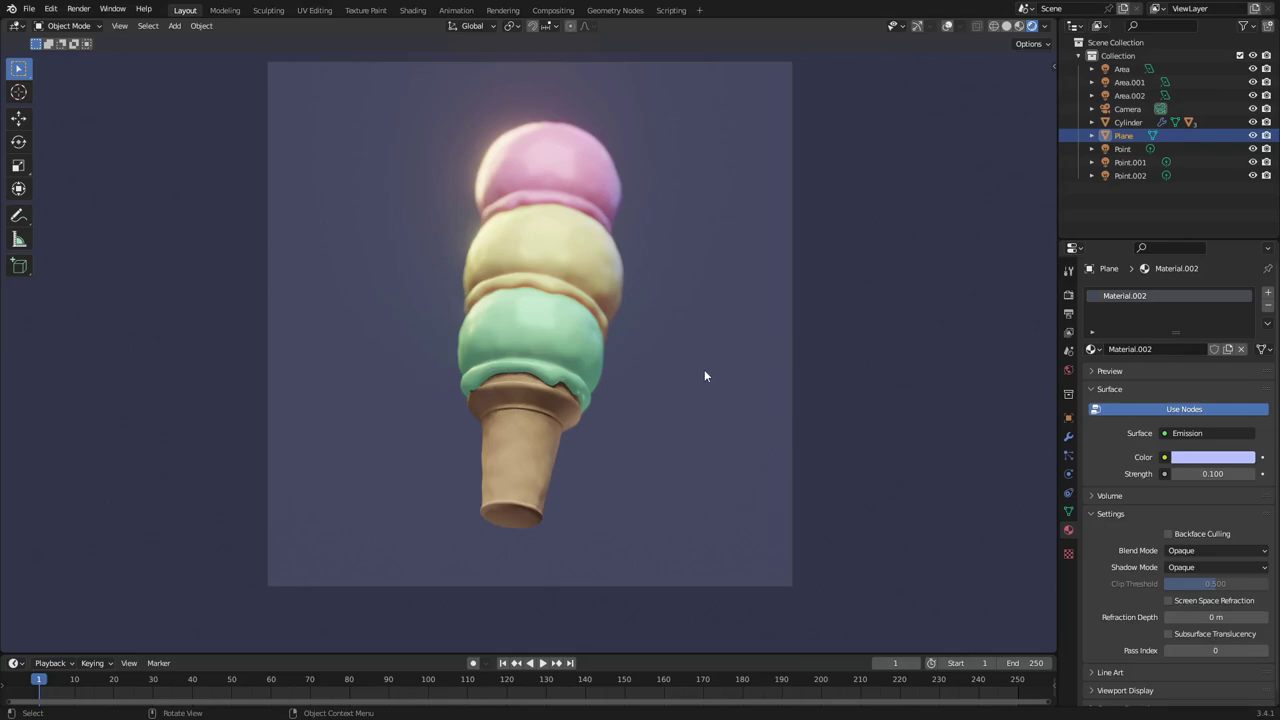
scroll(706, 371, "down", 1)
scroll(716, 384, "up", 2)
left_click(947, 26)
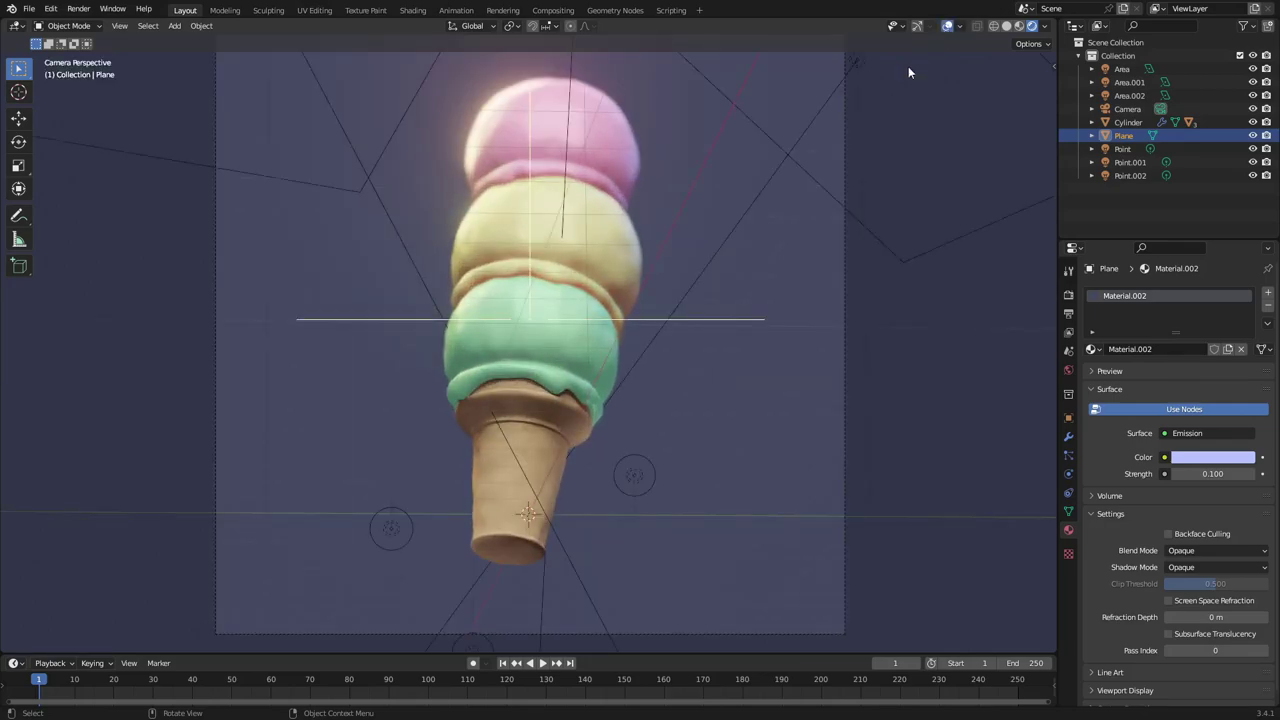
left_click(945, 27)
scroll(763, 331, "down", 4)
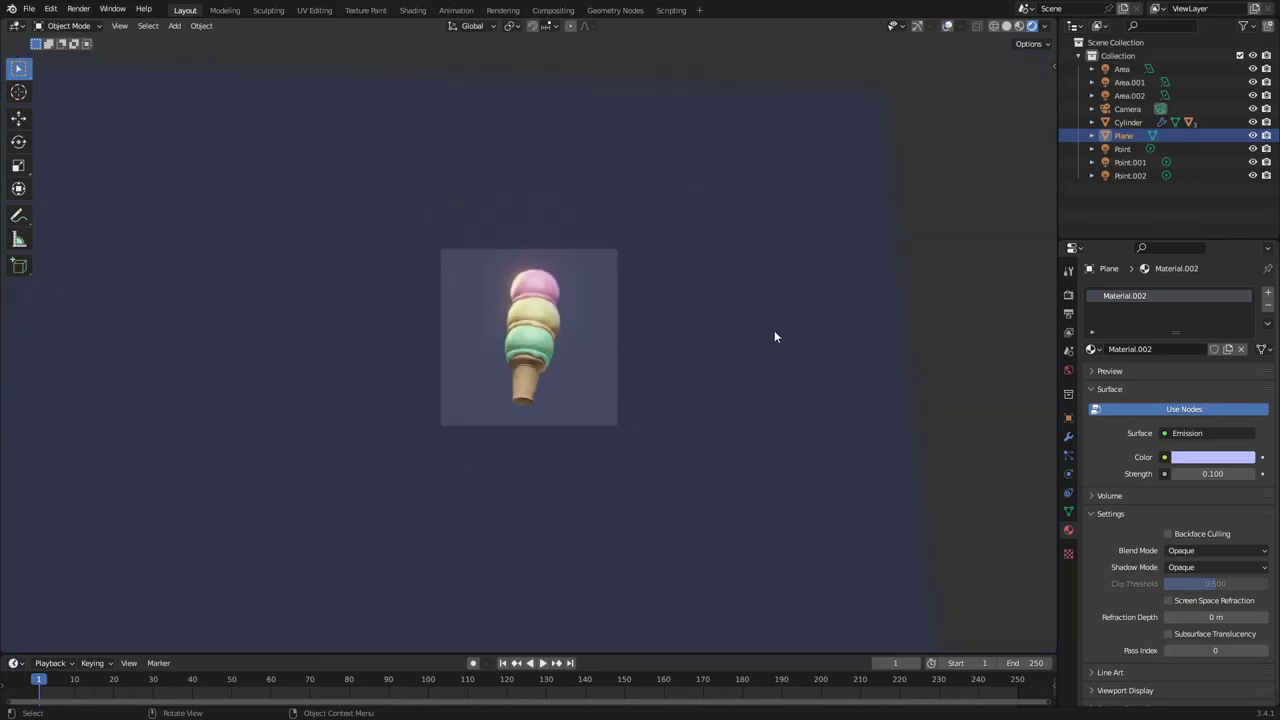
scroll(772, 332, "up", 5)
scroll(775, 336, "up", 1)
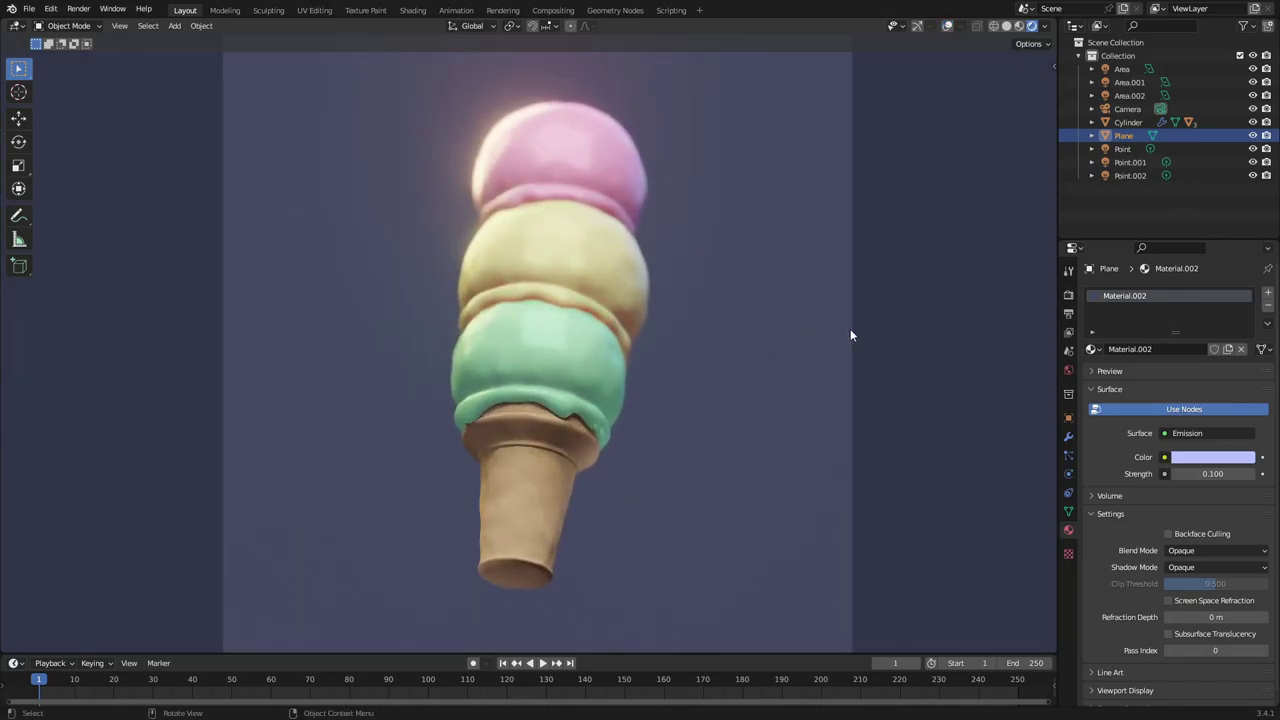
scroll(846, 328, "down", 1)
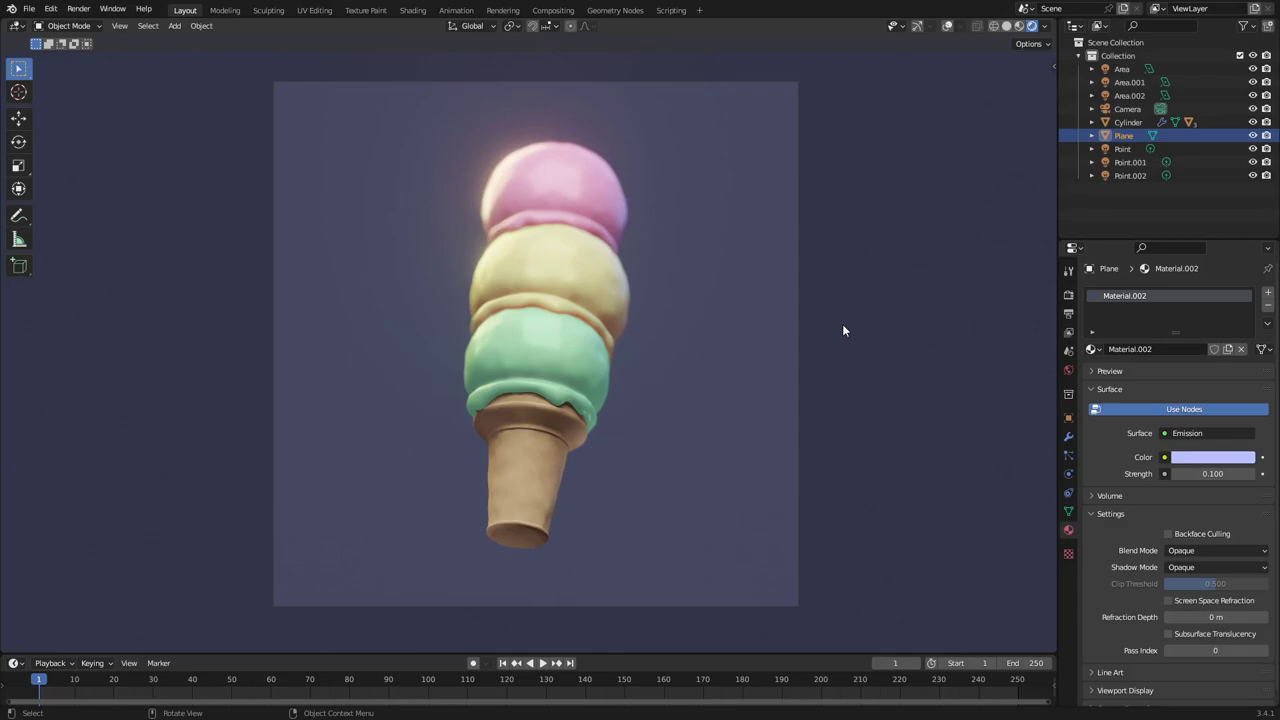